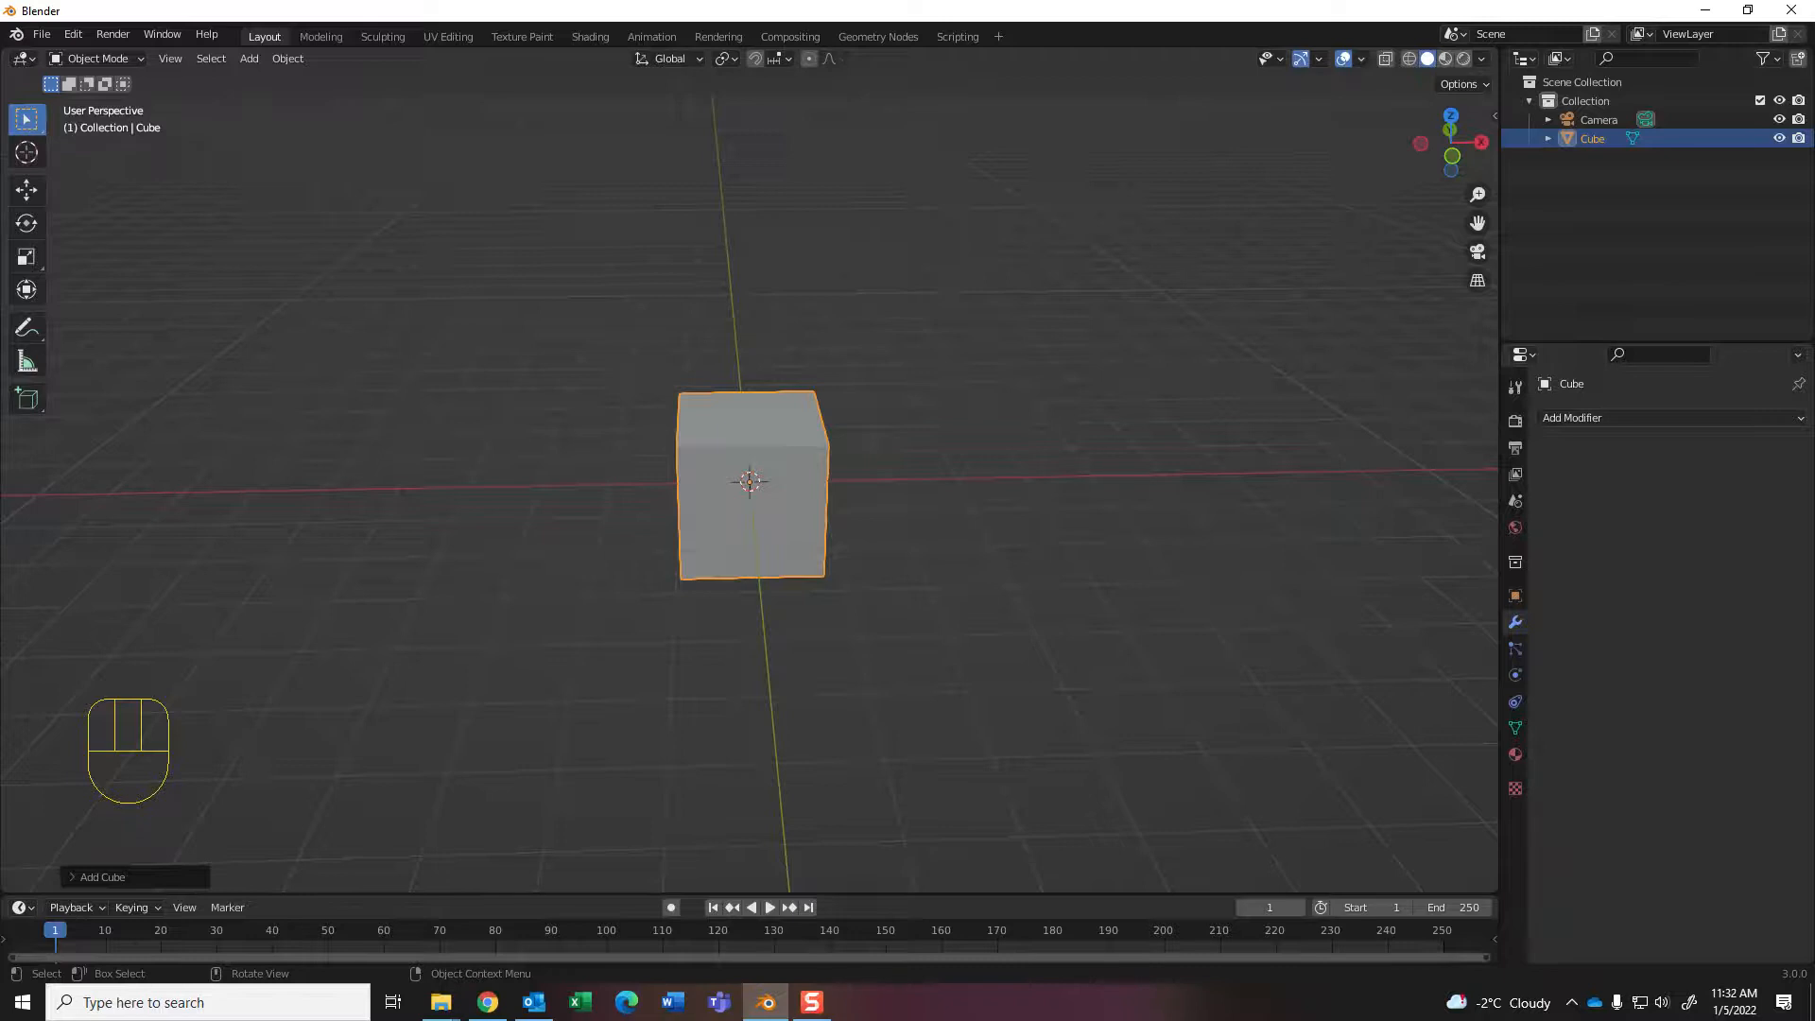
Step: In Edit Mode, inset the cube's top face and extrude the small inner face upward as a neck
{"action": "key", "text": "Tab"}
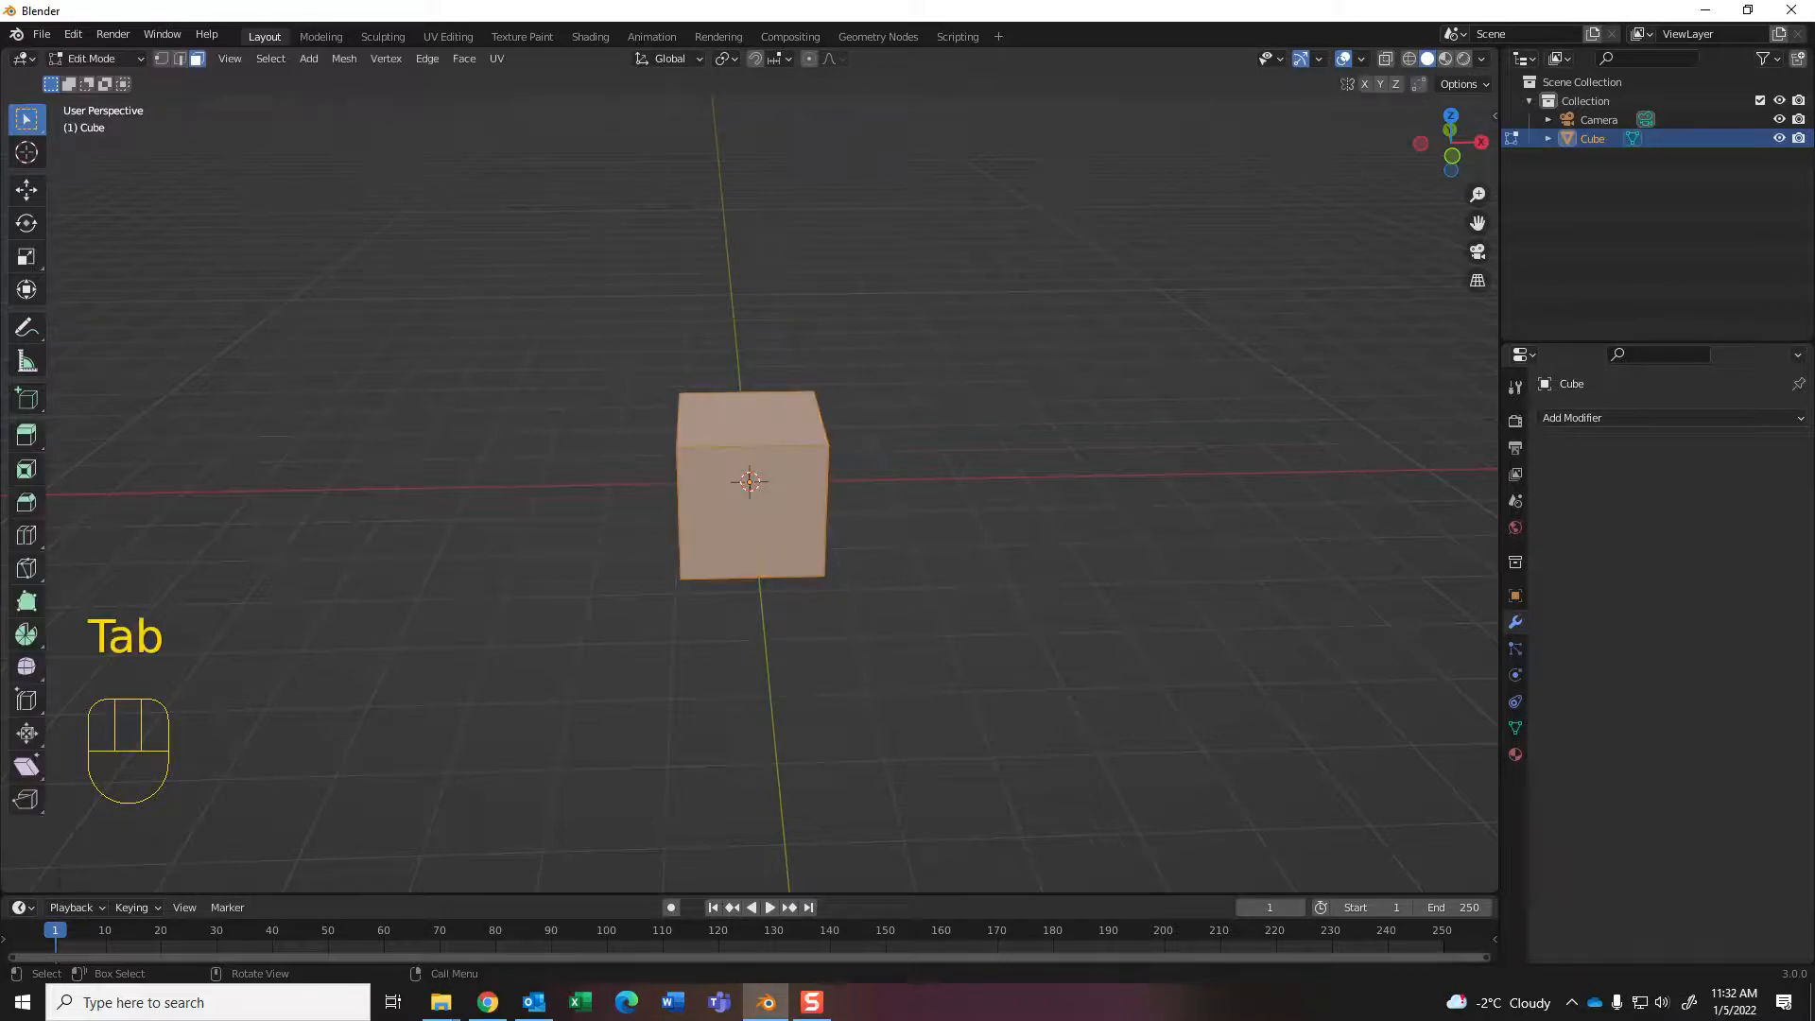
{"action": "key", "text": "3"}
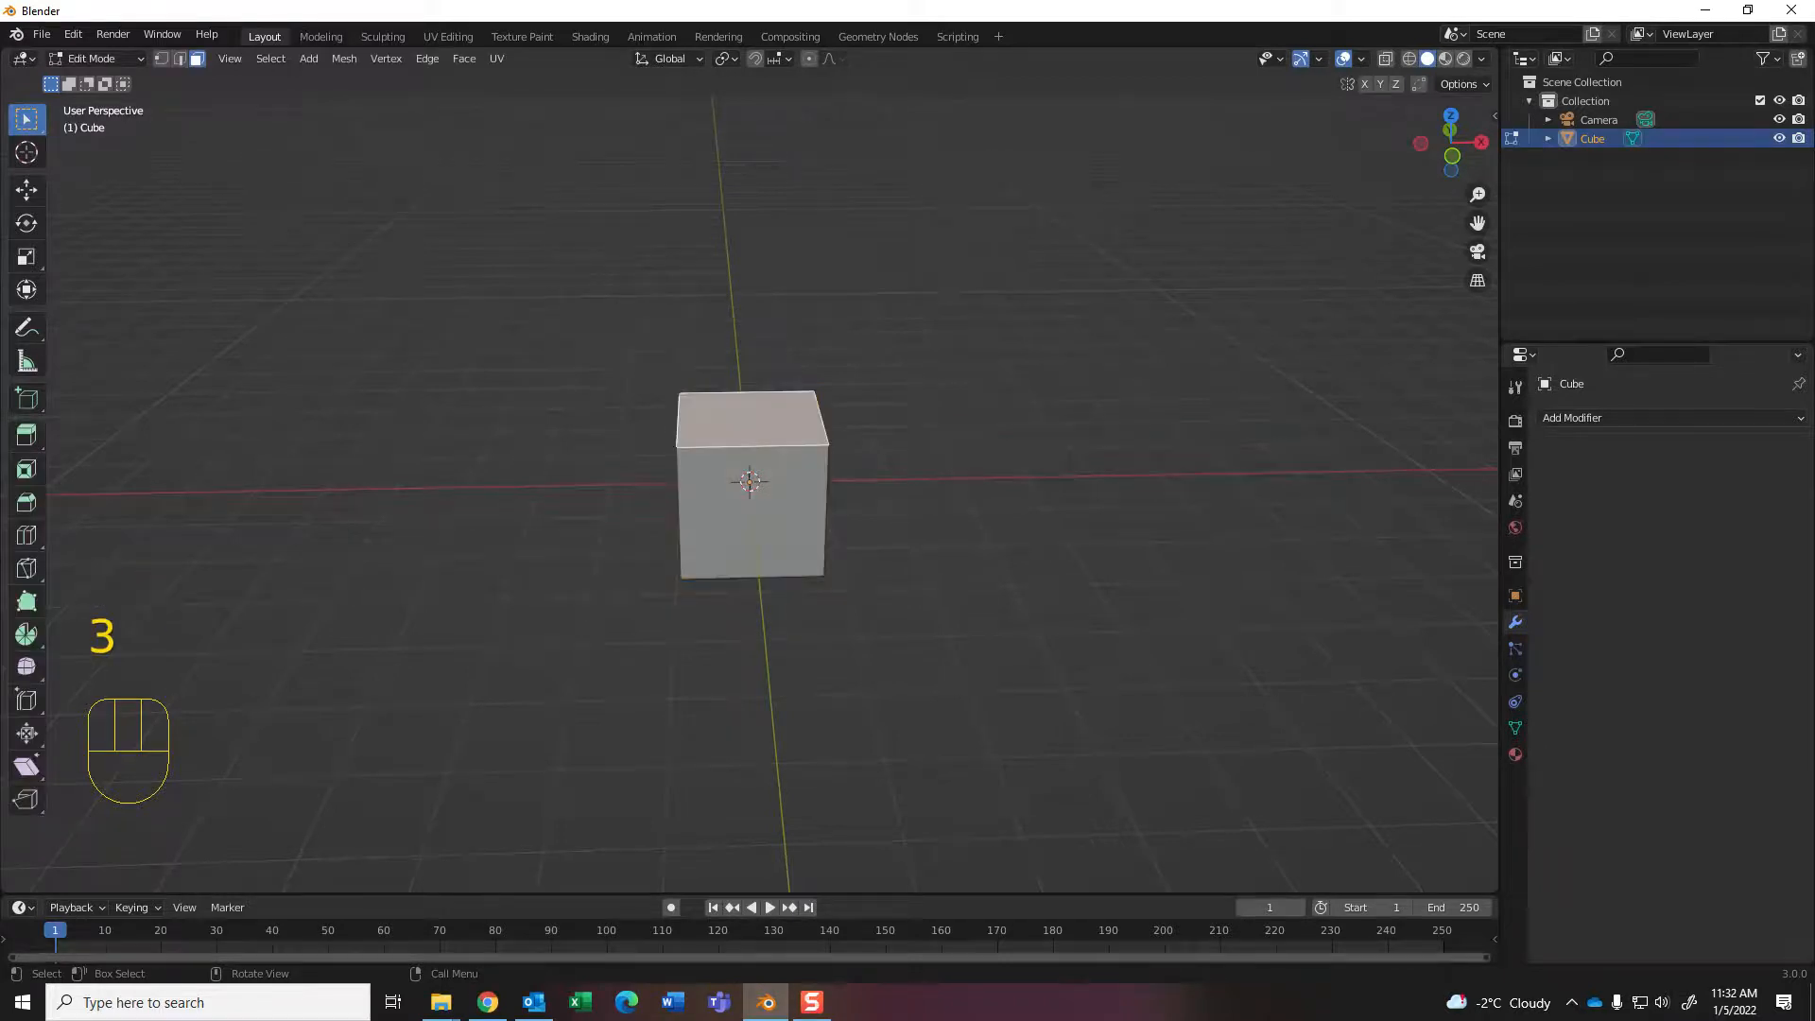
{"action": "key", "text": "i"}
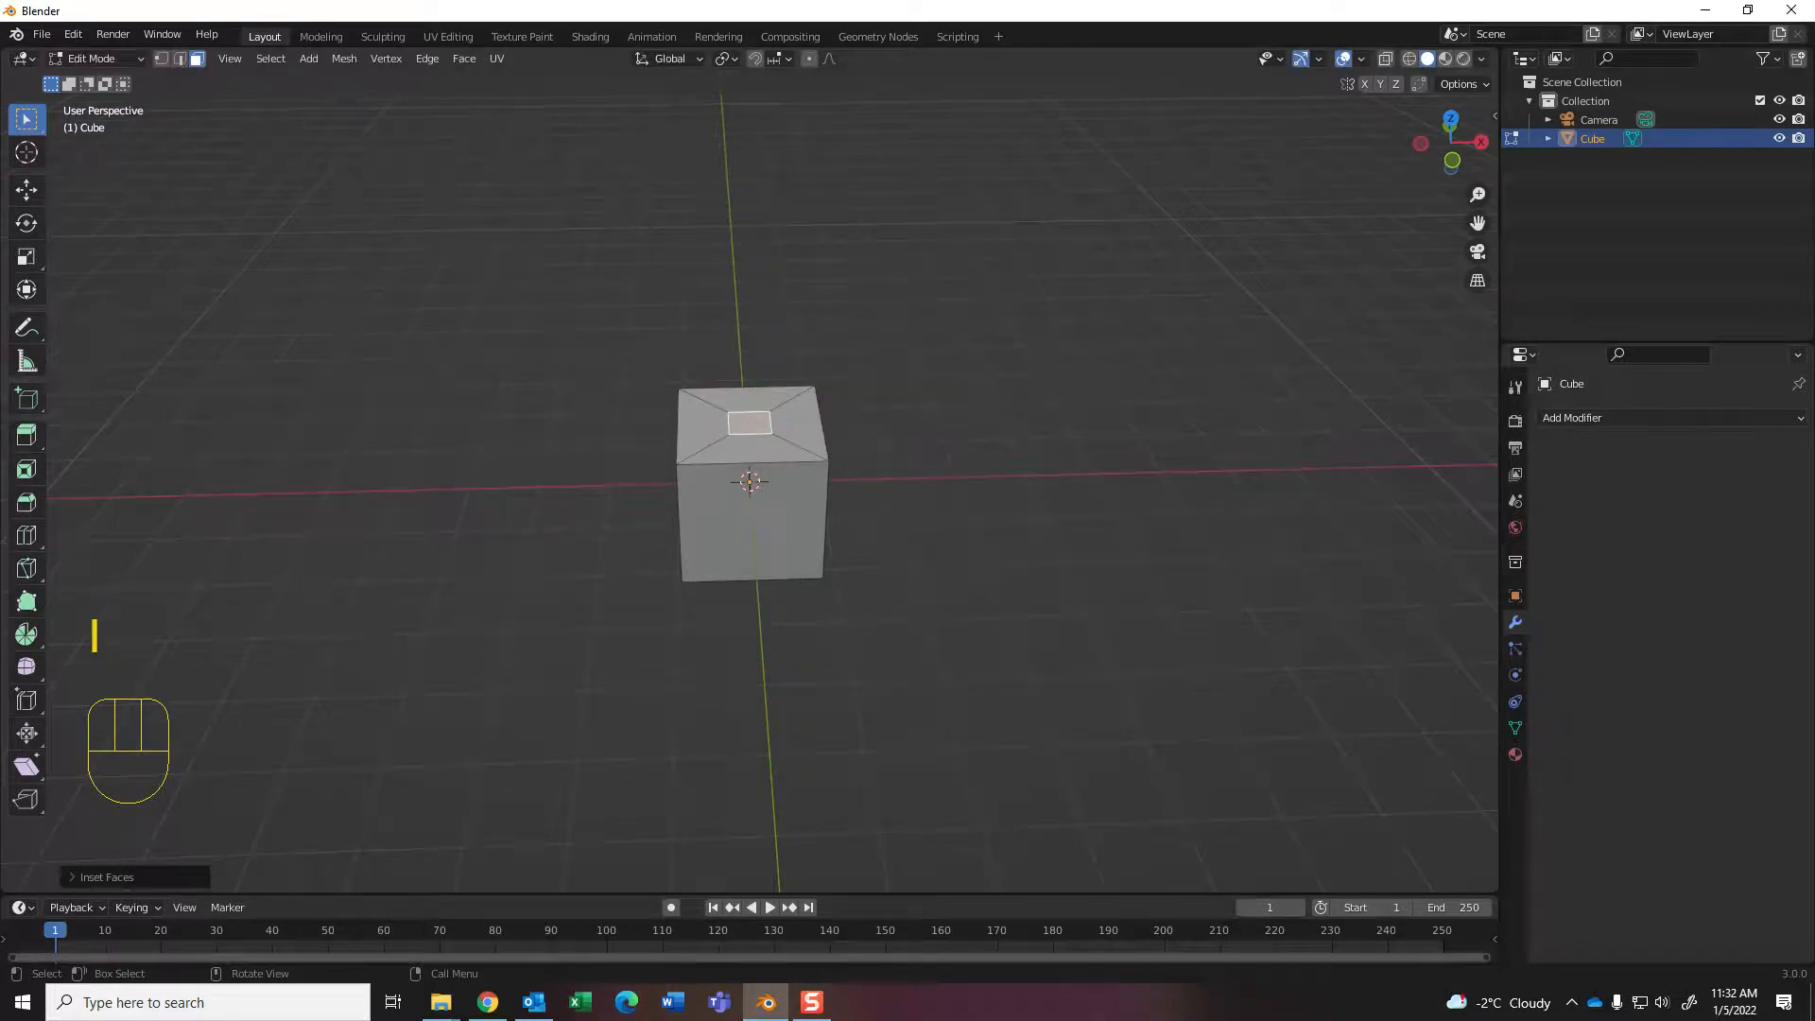
{"action": "key", "text": "e"}
Step: Extrude the neck's top face in place, scale it up about 1.88 times, and extrude it upward as a head block
{"action": "key", "text": "e"}
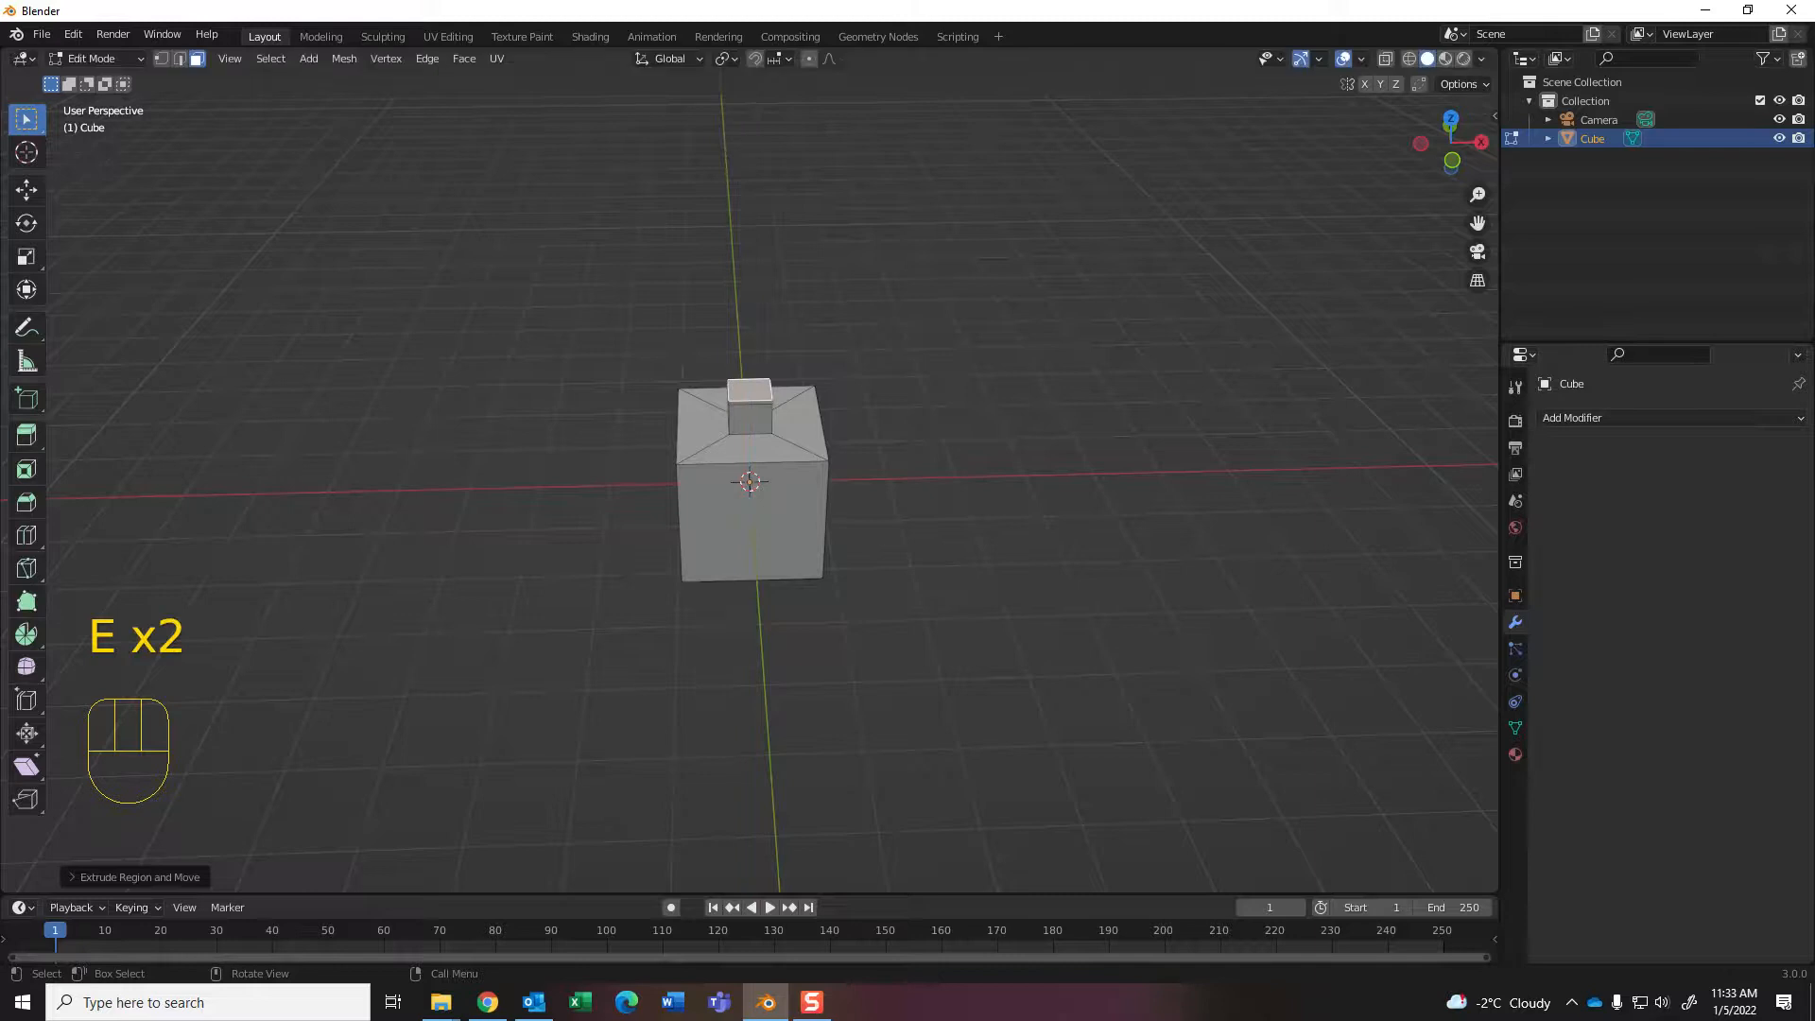
{"action": "key", "text": "s"}
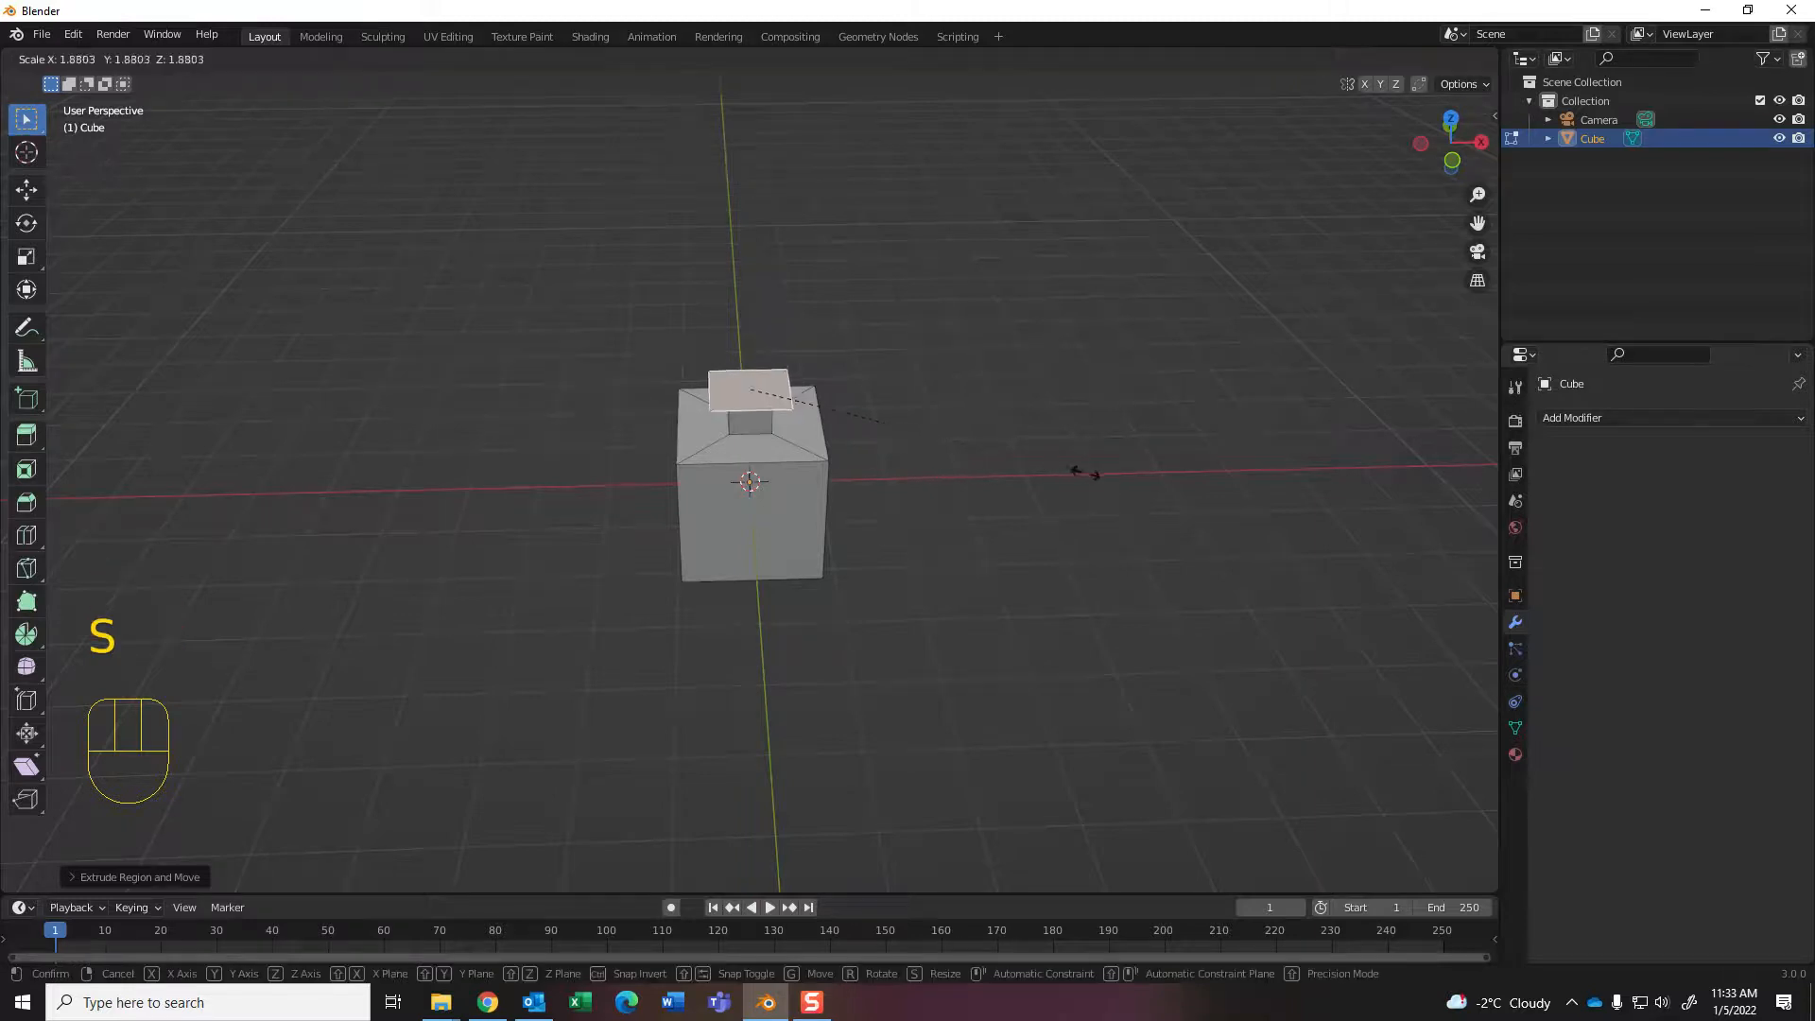
{"action": "left_click", "coordinate": [1081, 473]}
{"action": "key", "text": "e"}
{"action": "left_click", "coordinate": [1082, 378]}
Step: Add a centred vertical loop cut through the head, neck and torso
{"action": "middle_click_drag", "start_coordinate": [1081, 378], "coordinate": [1063, 324]}
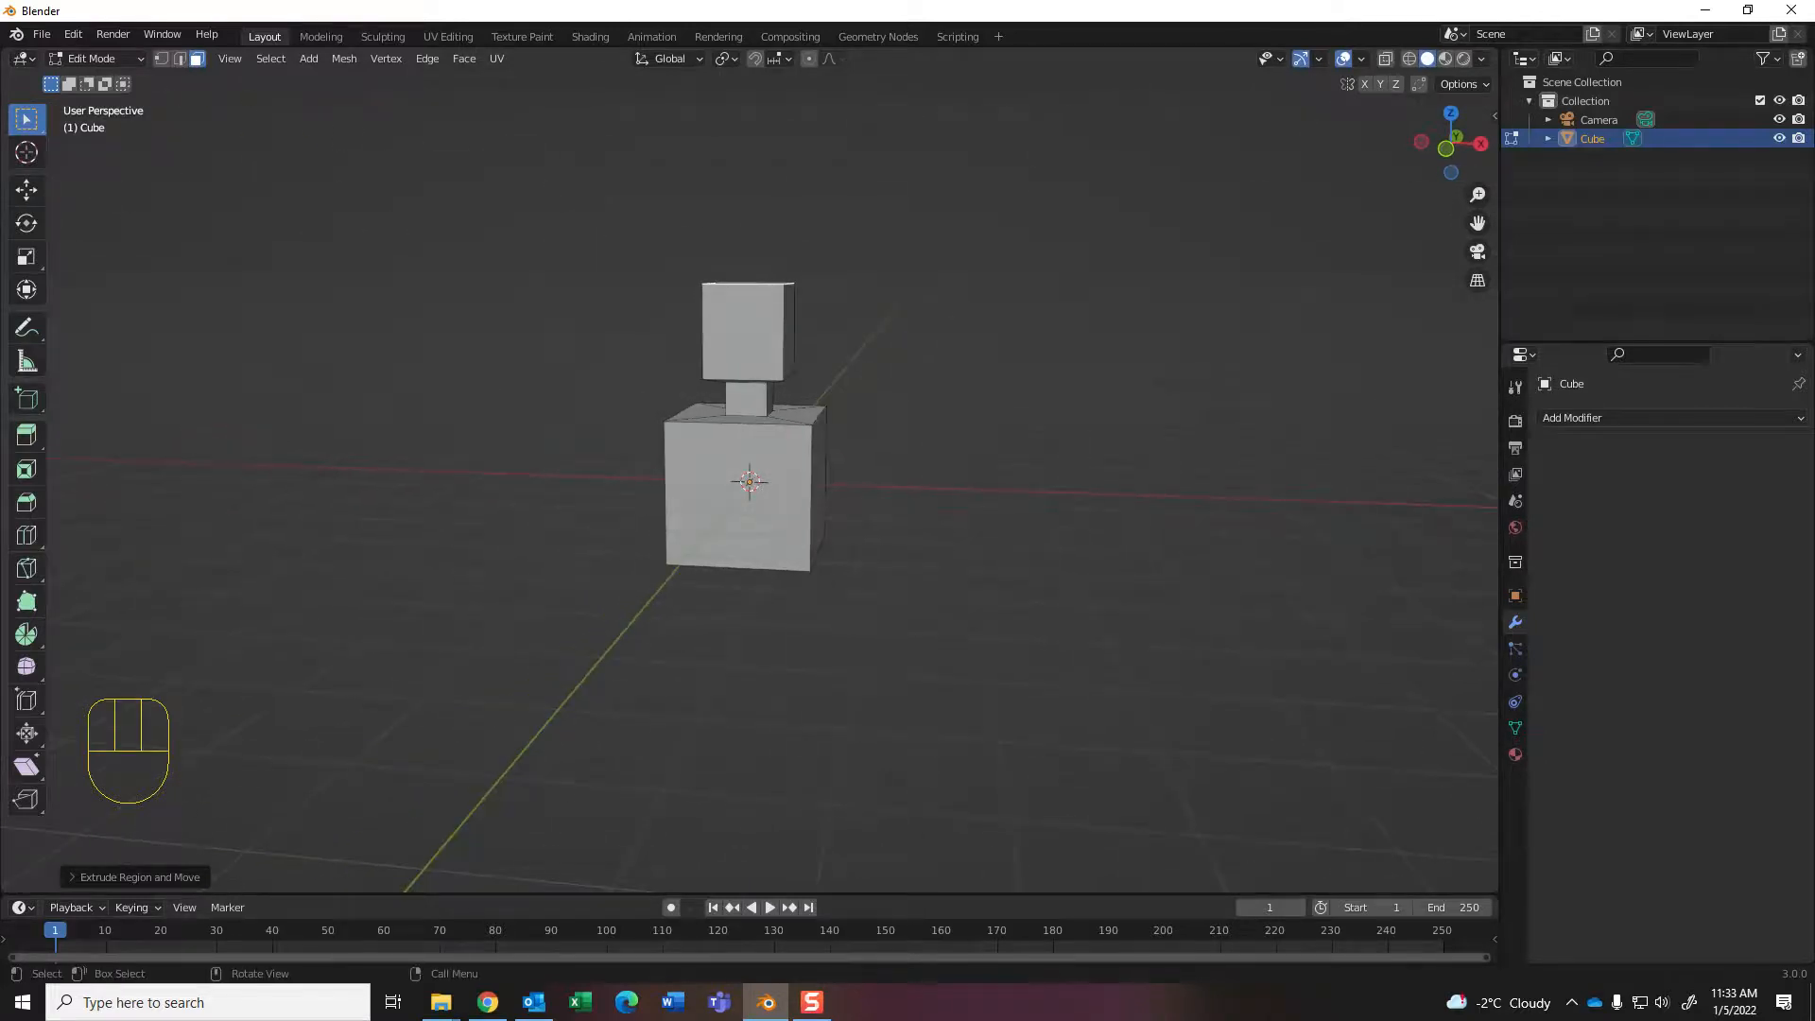
{"action": "middle_click_drag", "start_coordinate": [1063, 324], "coordinate": [1068, 321]}
{"action": "key", "text": "KP_1"}
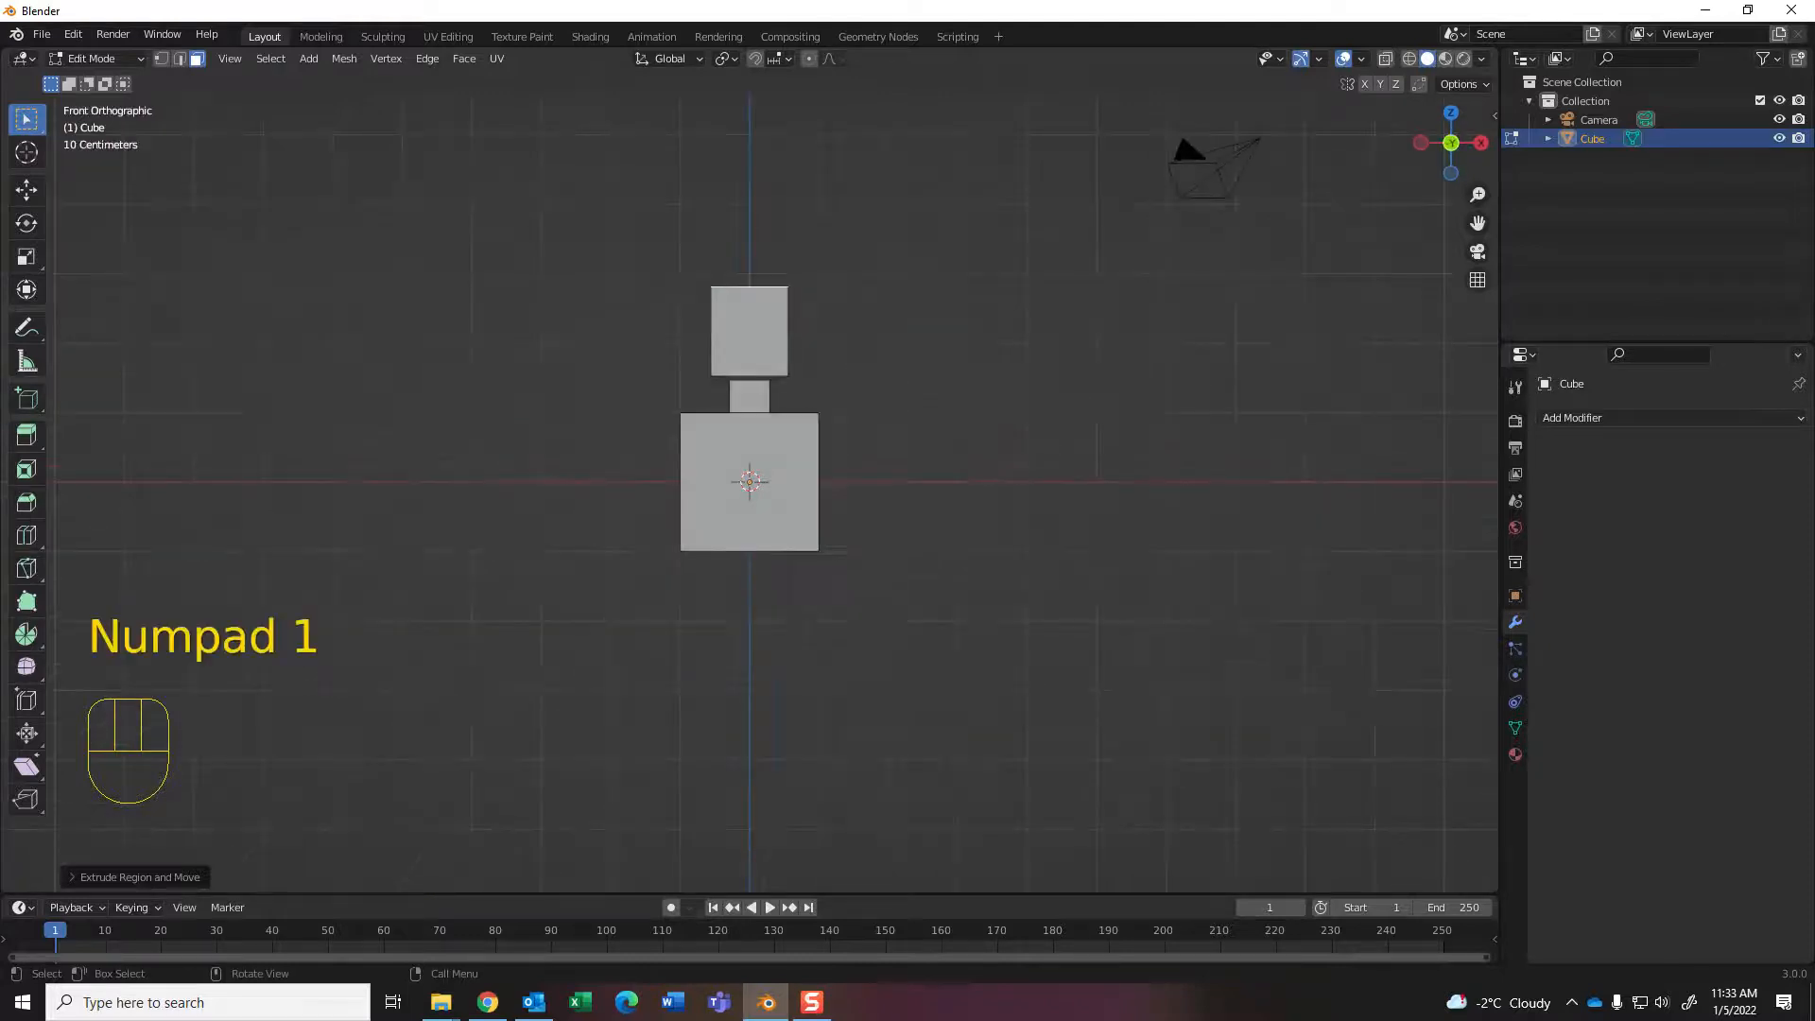
{"action": "scroll", "coordinate": [1068, 321], "scroll_direction": "up", "scroll_amount": 3}
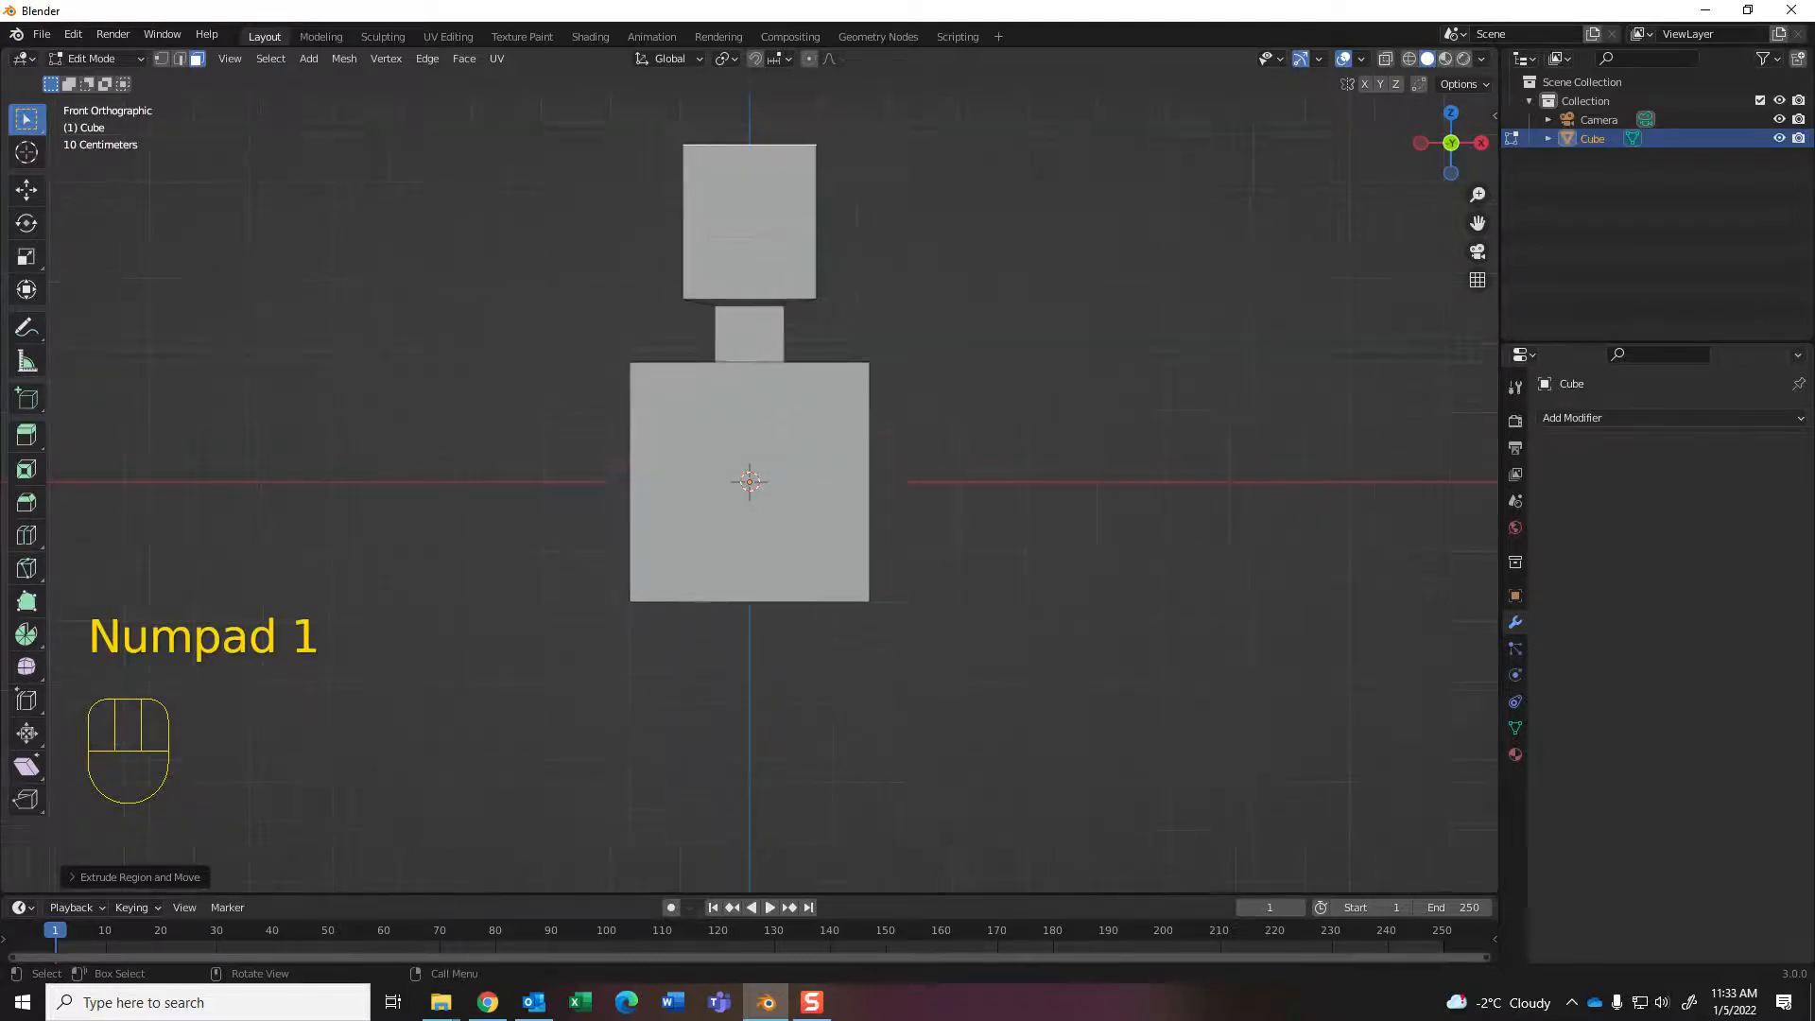
{"action": "scroll", "coordinate": [1068, 321], "scroll_direction": "down", "scroll_amount": 2}
{"action": "middle_click_drag", "start_coordinate": [1068, 322], "coordinate": [1058, 347]}
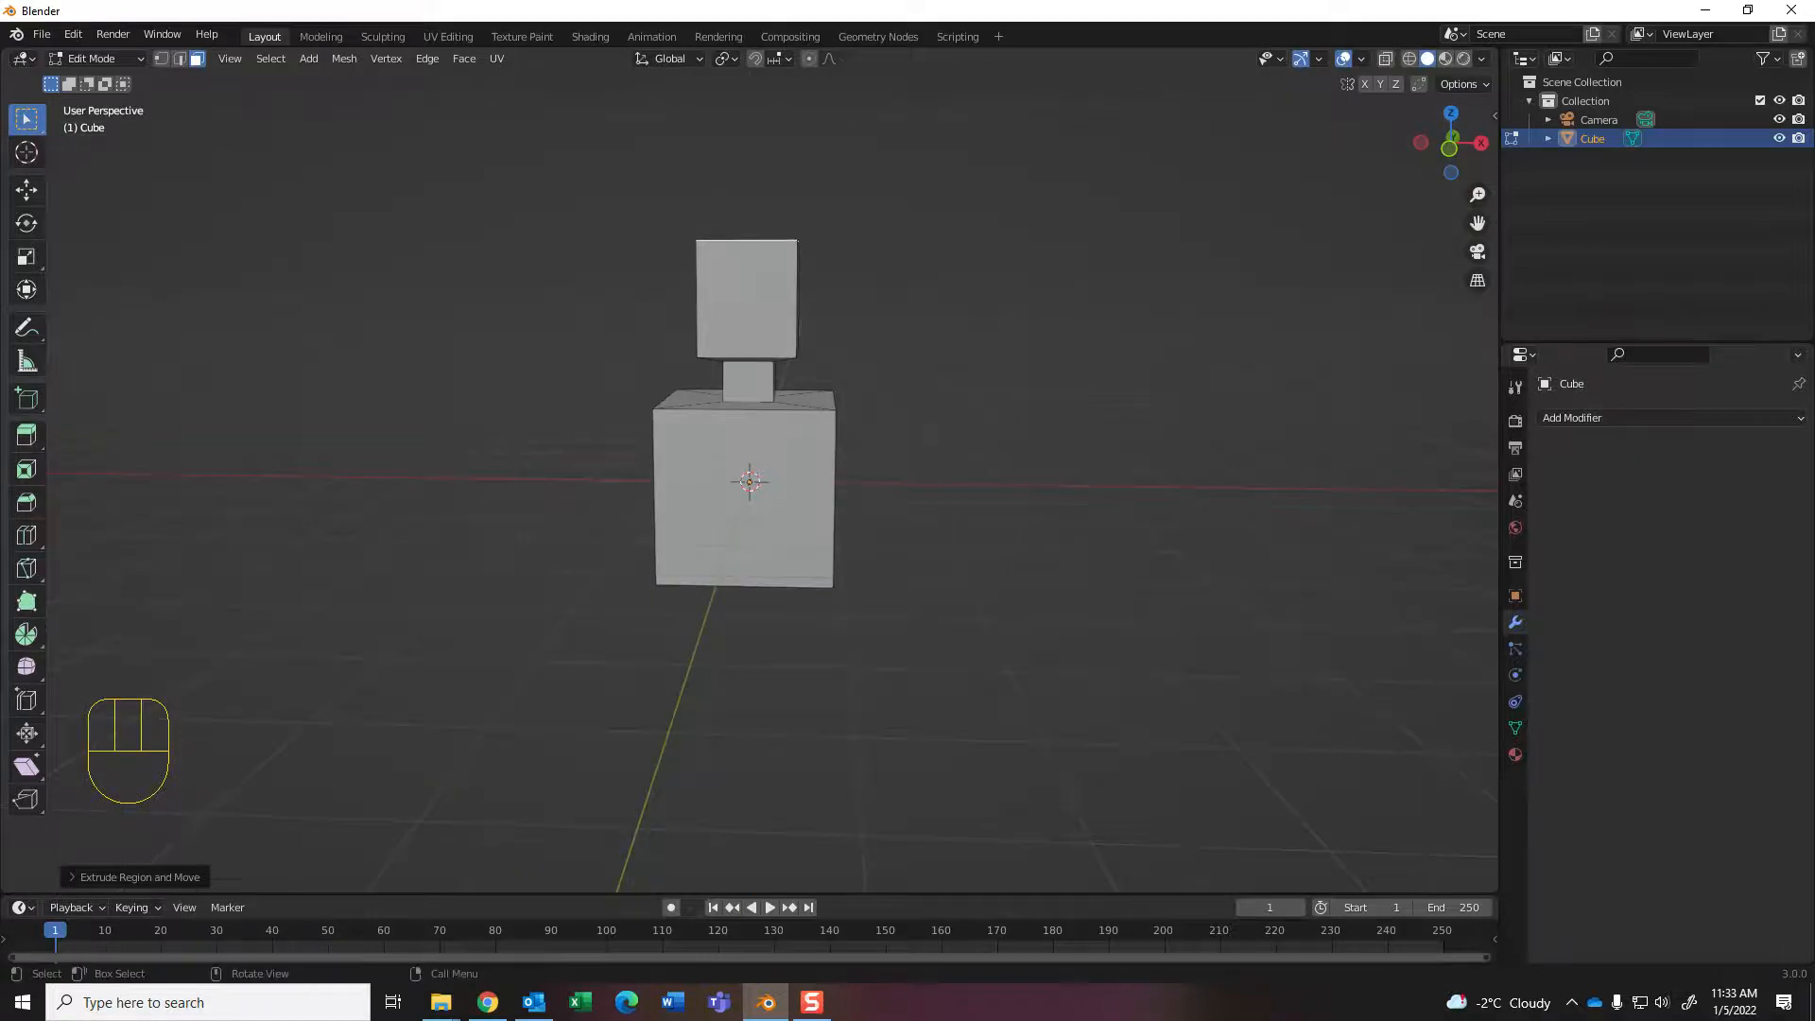
{"action": "key", "text": "KP_1"}
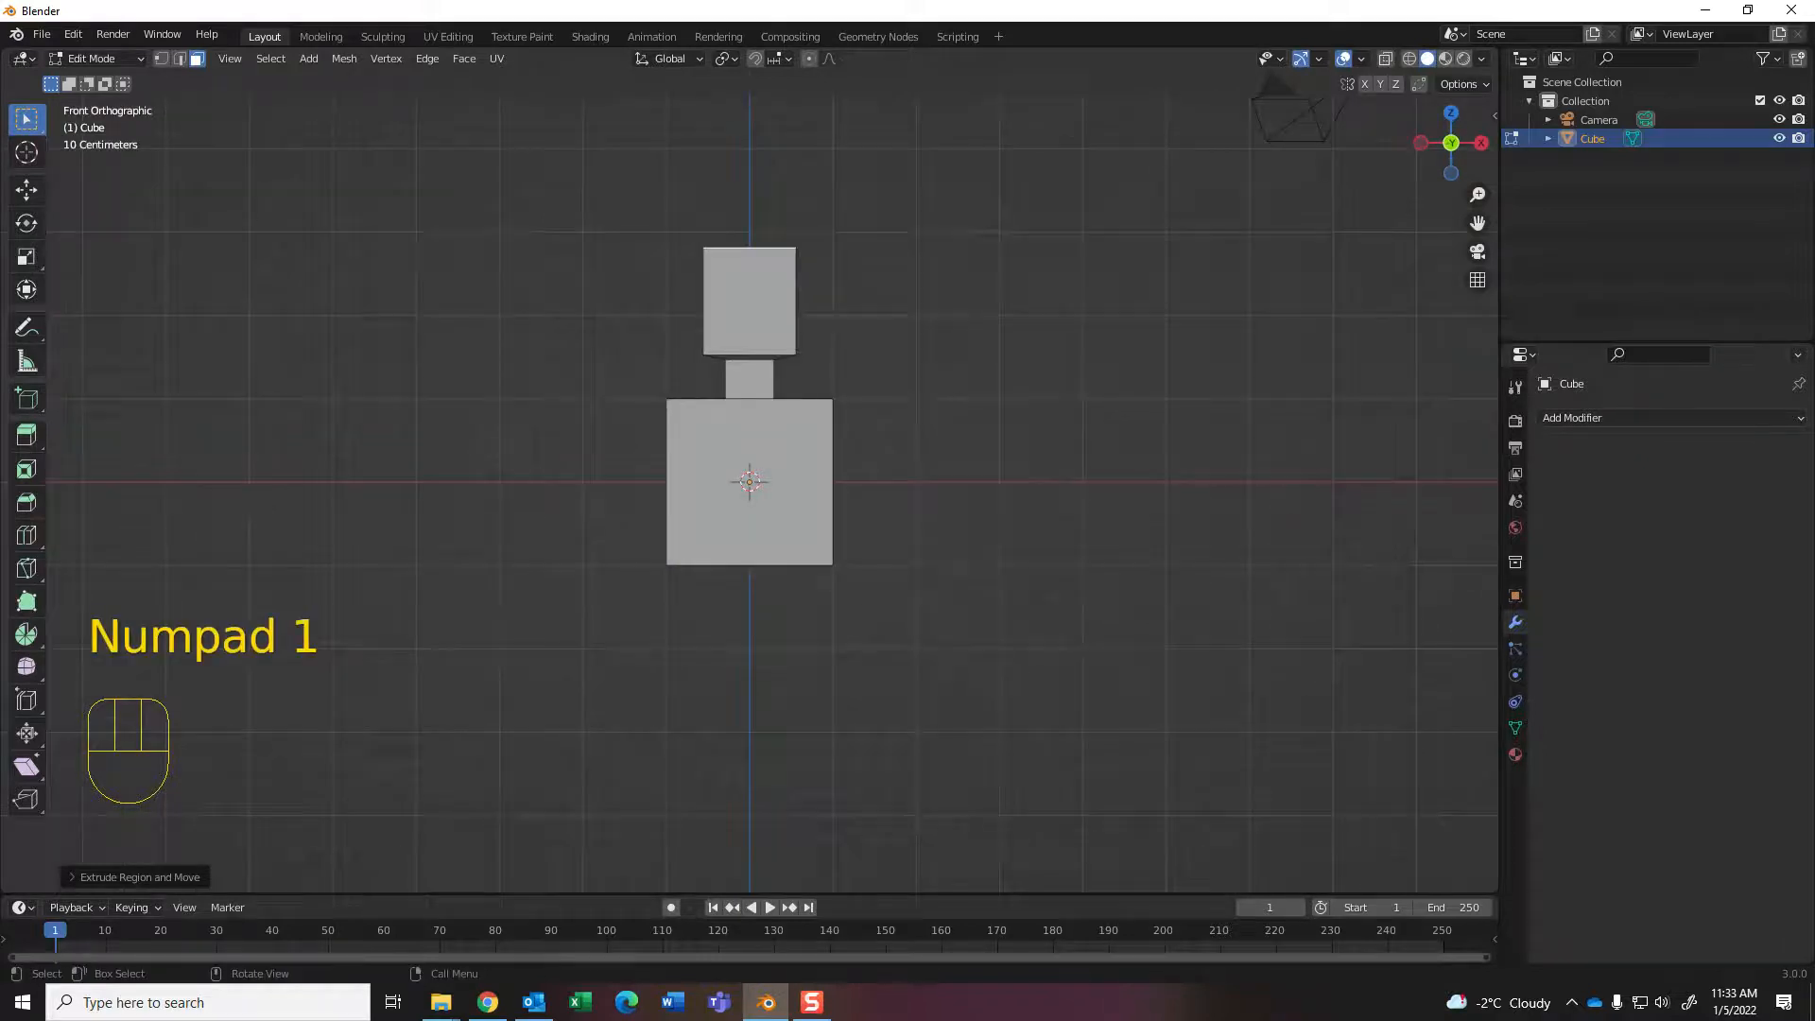
{"action": "key", "text": "ctrl"}
{"action": "key", "text": "ctrl+r"}
{"action": "left_click", "coordinate": [746, 268]}
{"action": "right_click", "coordinate": [746, 267]}
Step: With X-ray on, select the vertices of the body's negative-X half and delete them
{"action": "middle_click_drag", "start_coordinate": [750, 482], "coordinate": [850, 444]}
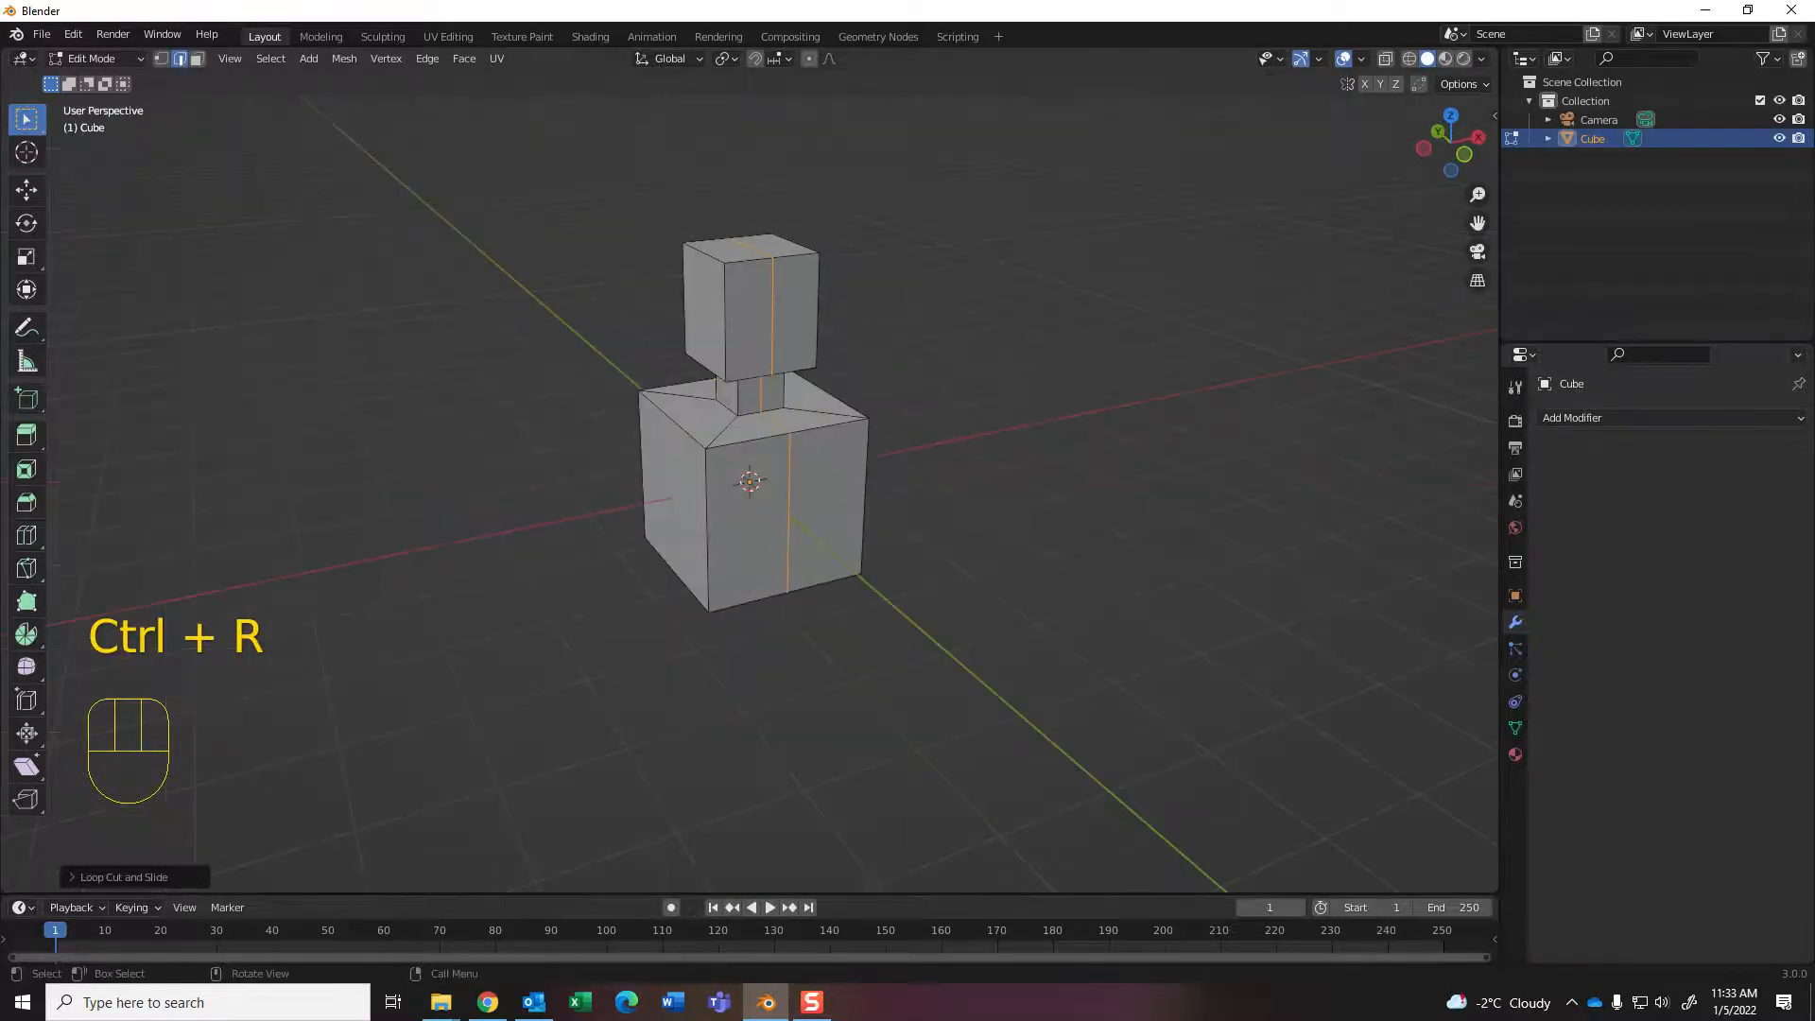
{"action": "key", "text": "alt+z"}
{"action": "middle_click_drag", "start_coordinate": [662, 425], "coordinate": [577, 406]}
{"action": "left_click_drag", "start_coordinate": [526, 170], "coordinate": [729, 669]}
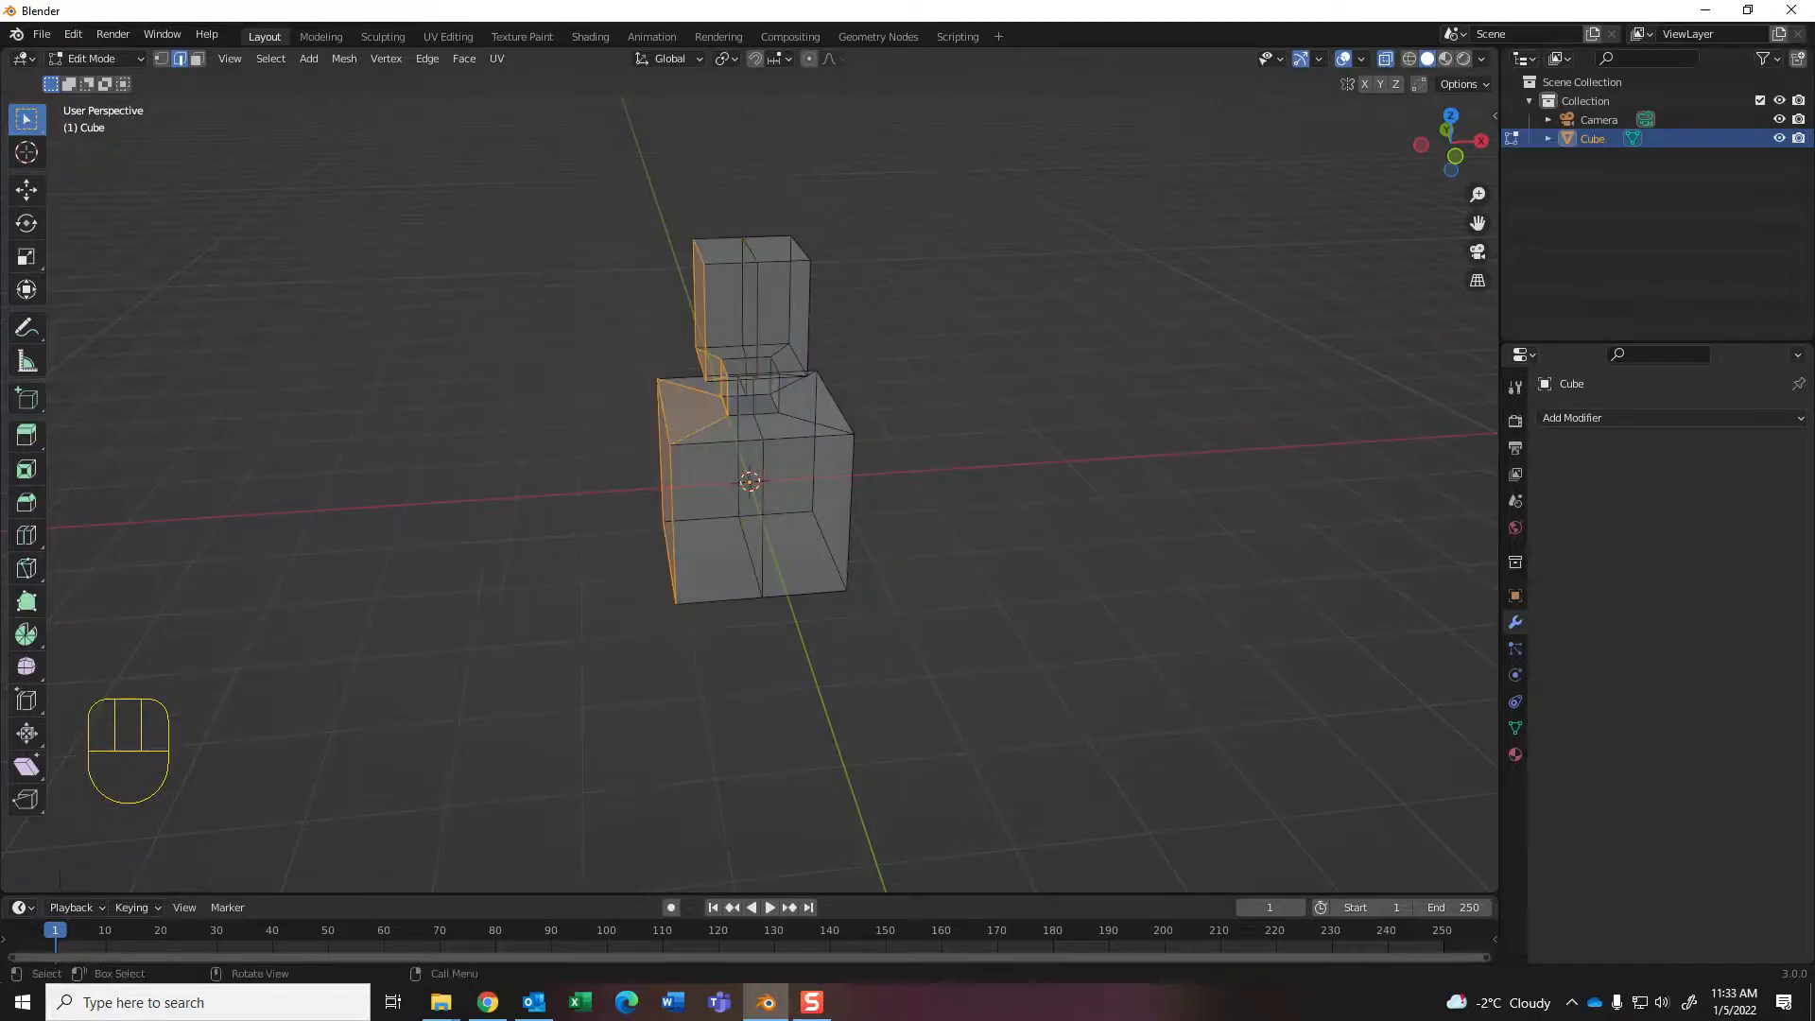
{"action": "key", "text": "x"}
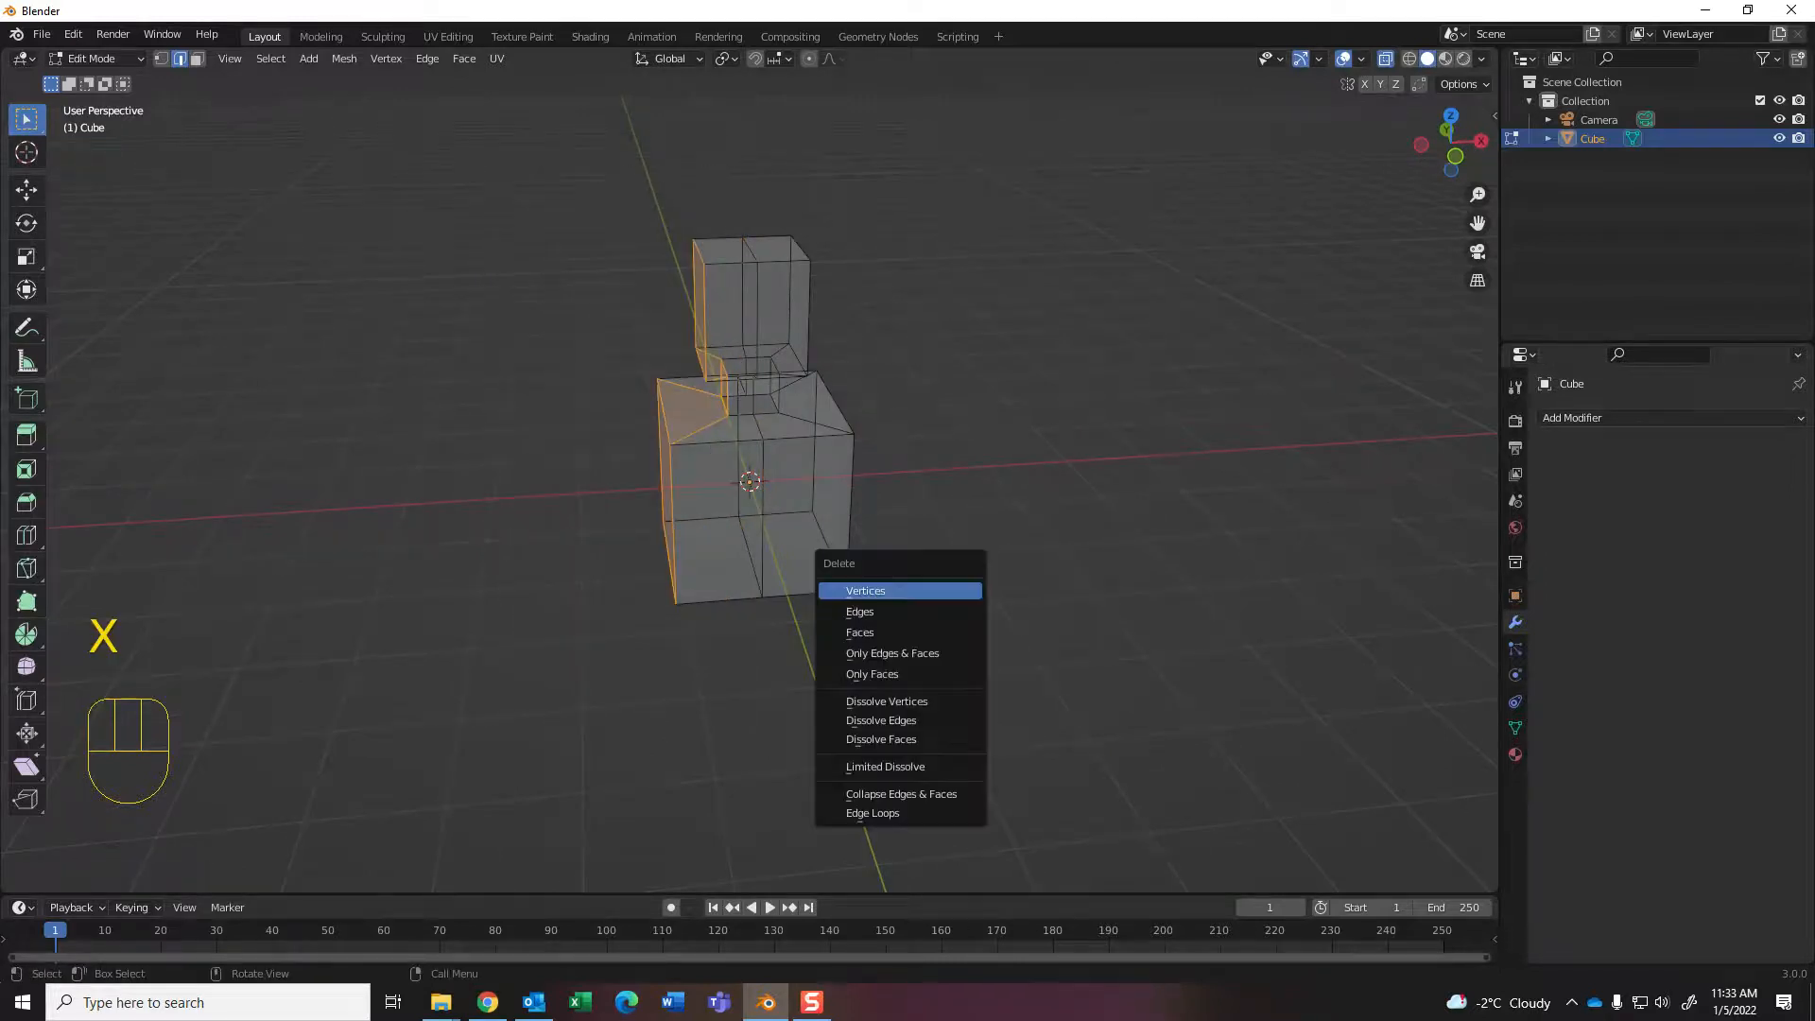
{"action": "left_click", "coordinate": [900, 591]}
Step: Turn off X-ray and add a Mirror modifier across the X axis to the half body
{"action": "middle_click_drag", "start_coordinate": [900, 591], "coordinate": [874, 559]}
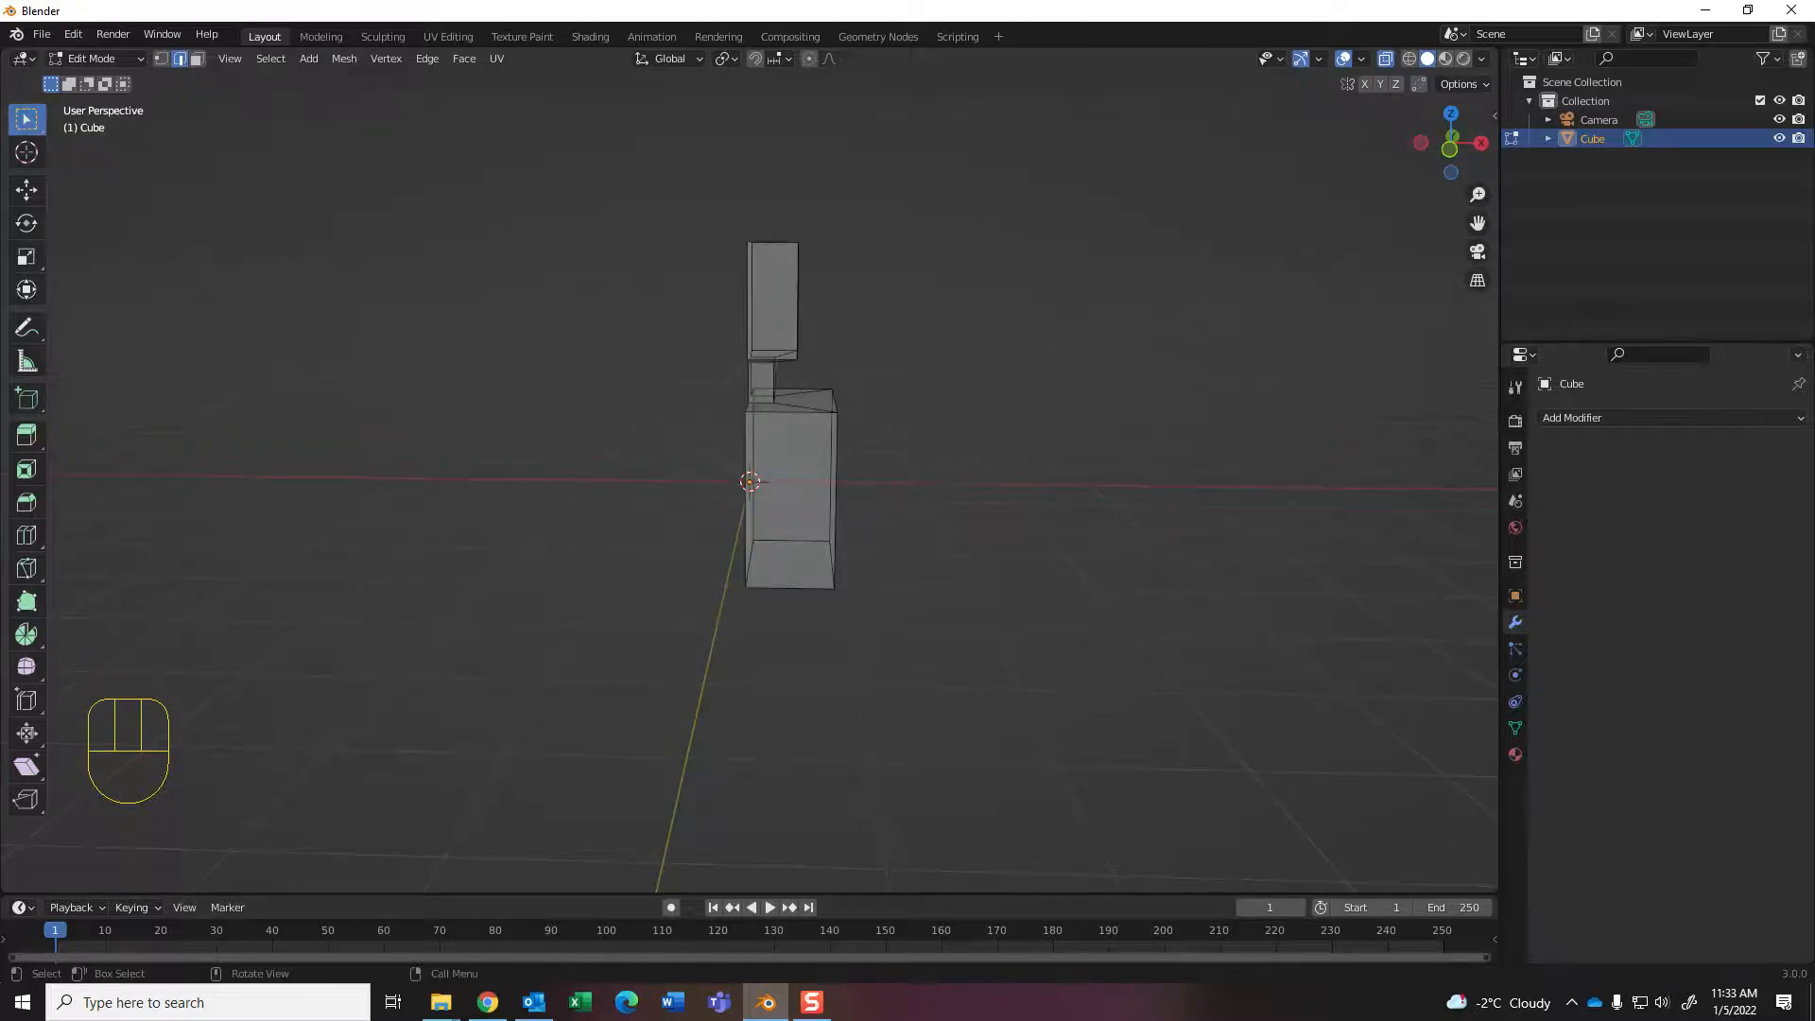
{"action": "left_click", "coordinate": [1385, 59]}
{"action": "left_click", "coordinate": [1607, 417]}
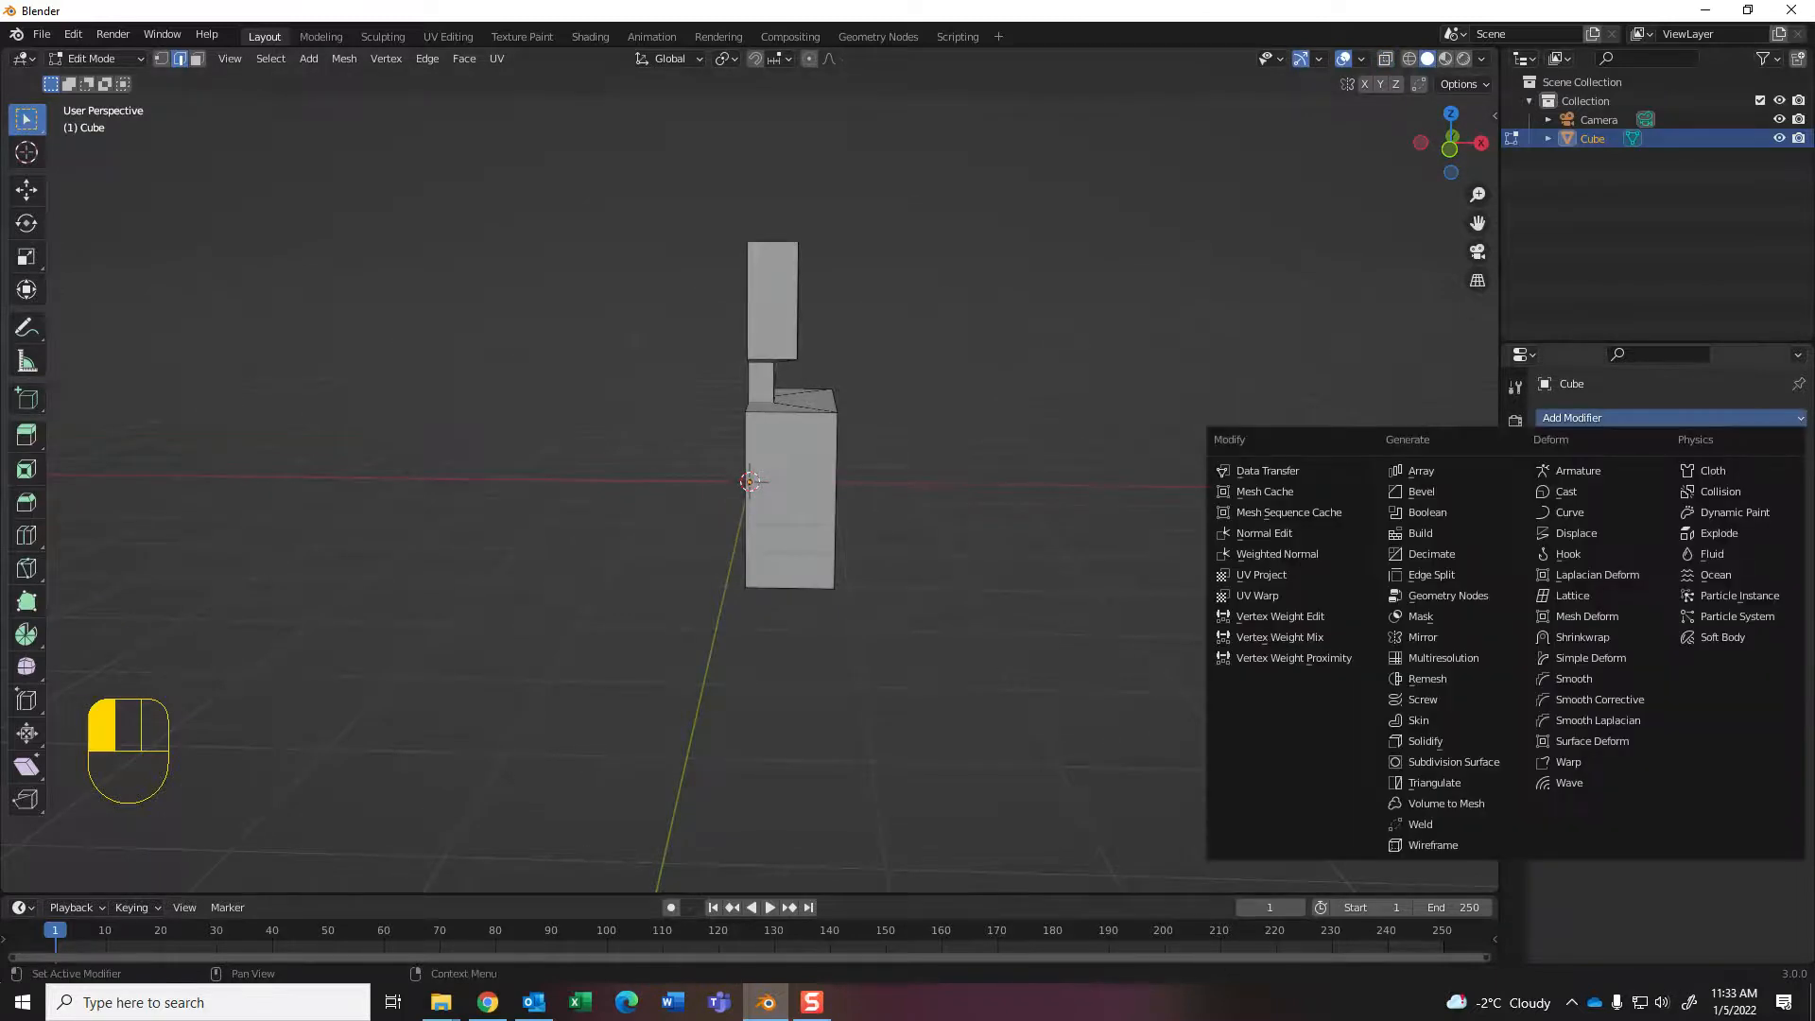
{"action": "left_click", "coordinate": [1418, 637]}
Step: Inset the torso's bottom face on the remaining half by about 0.11 m
{"action": "mouse_move", "coordinate": [1002, 548]}
{"action": "middle_mouse_down"}
{"action": "mouse_move", "coordinate": [1082, 471]}
{"action": "mouse_move", "coordinate": [1035, 416]}
{"action": "mouse_move", "coordinate": [1054, 468]}
{"action": "mouse_move", "coordinate": [993, 472]}
{"action": "mouse_move", "coordinate": [992, 530]}
{"action": "middle_mouse_up"}
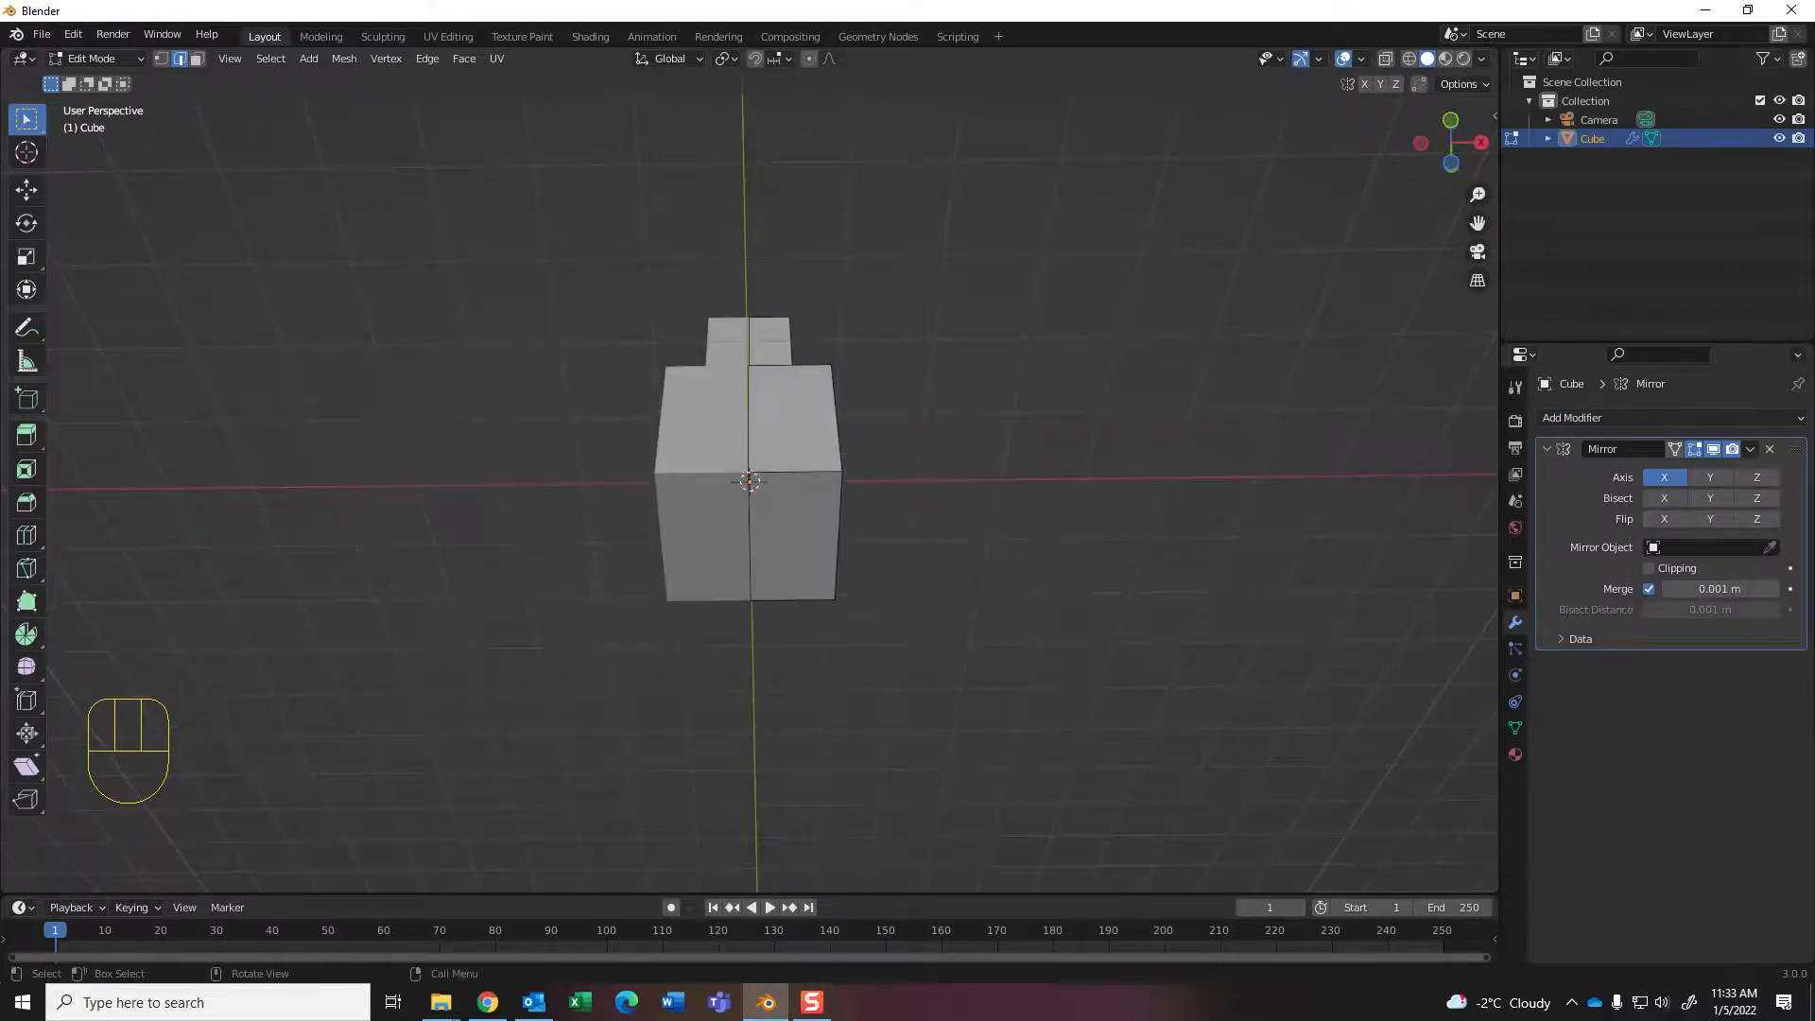
{"action": "key", "text": "3"}
{"action": "left_click", "coordinate": [795, 536]}
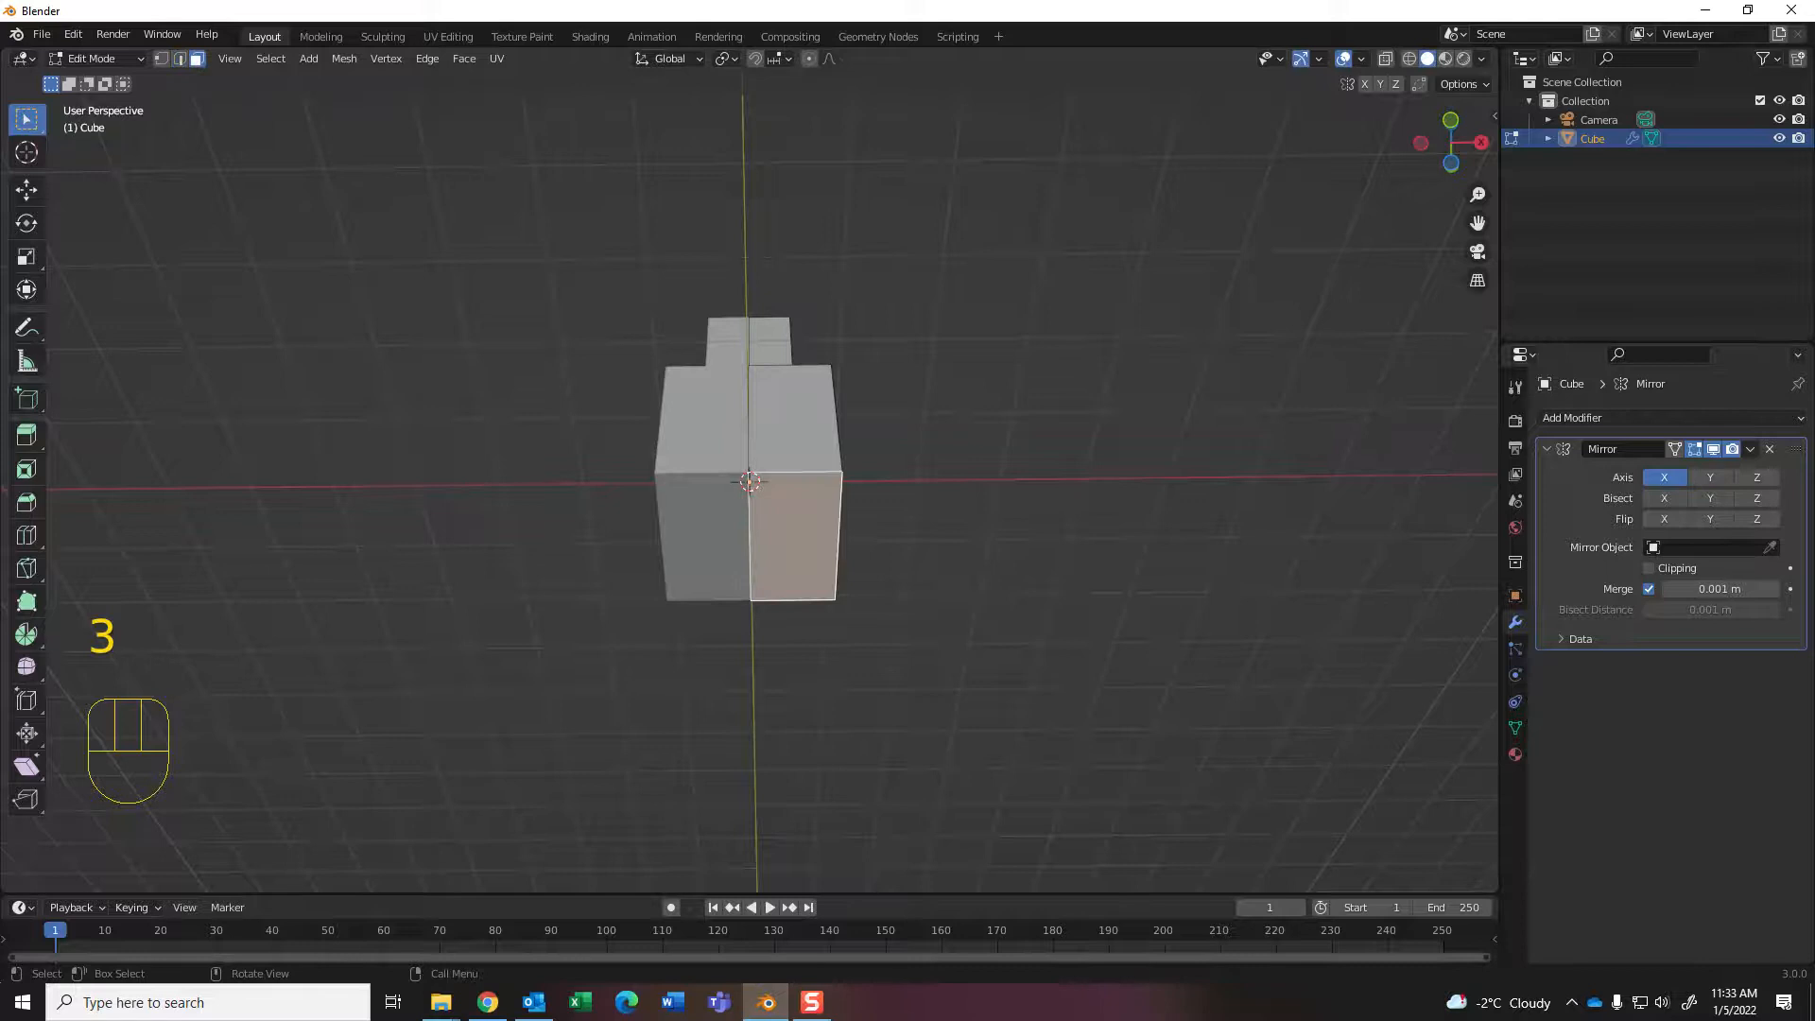
{"action": "key", "text": "i"}
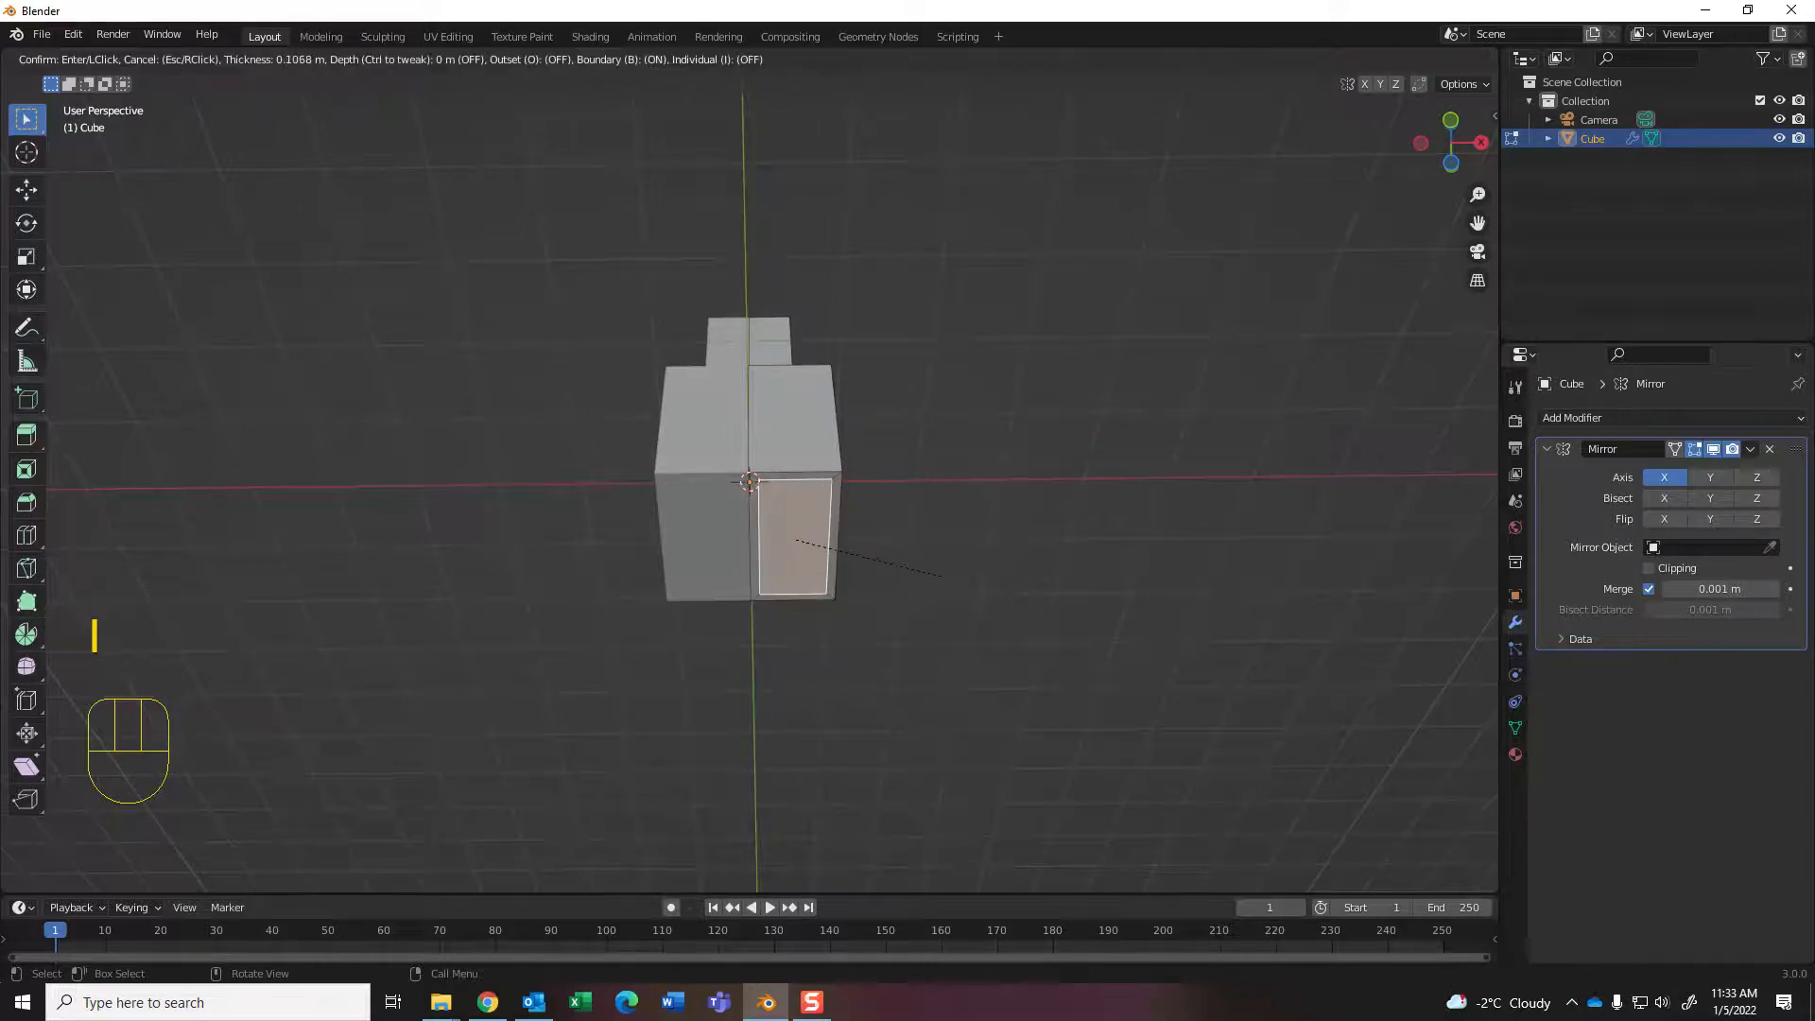
{"action": "left_click", "coordinate": [942, 574]}
{"action": "middle_click_drag", "start_coordinate": [943, 573], "coordinate": [942, 604]}
{"action": "key", "text": "e"}
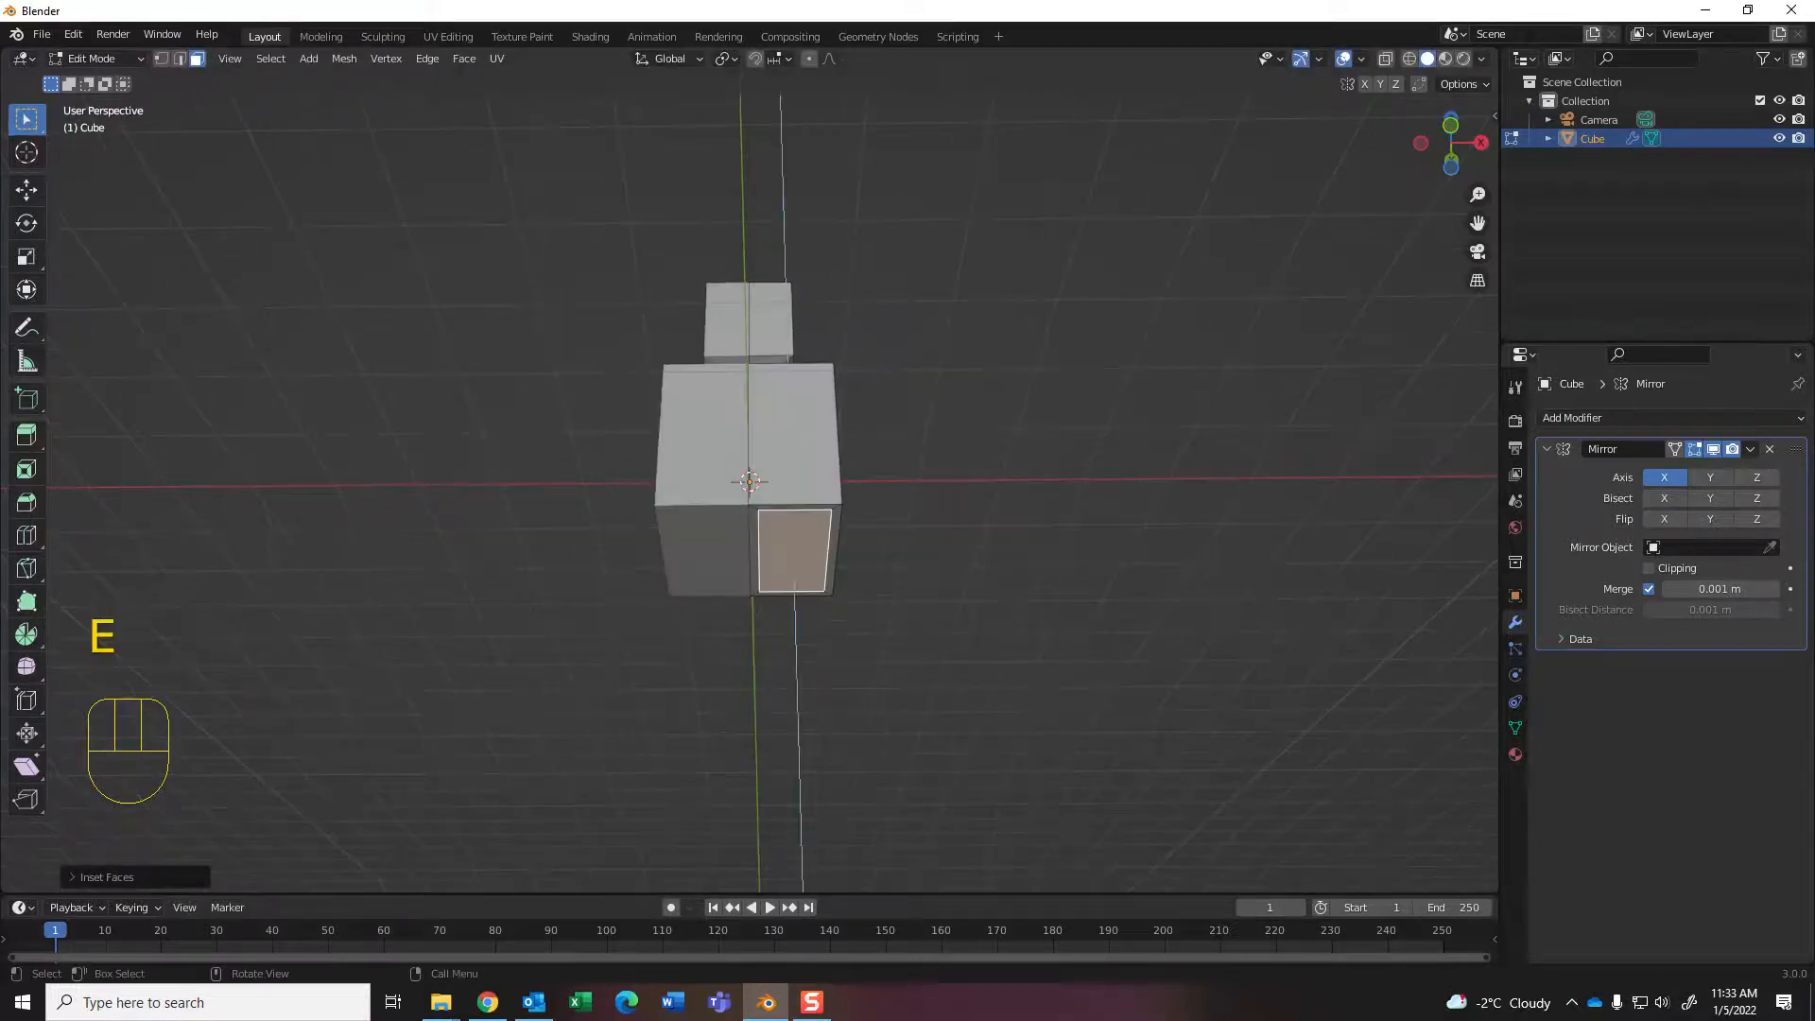
{"action": "left_click", "coordinate": [943, 686]}
{"action": "middle_click_drag", "start_coordinate": [942, 687], "coordinate": [832, 624]}
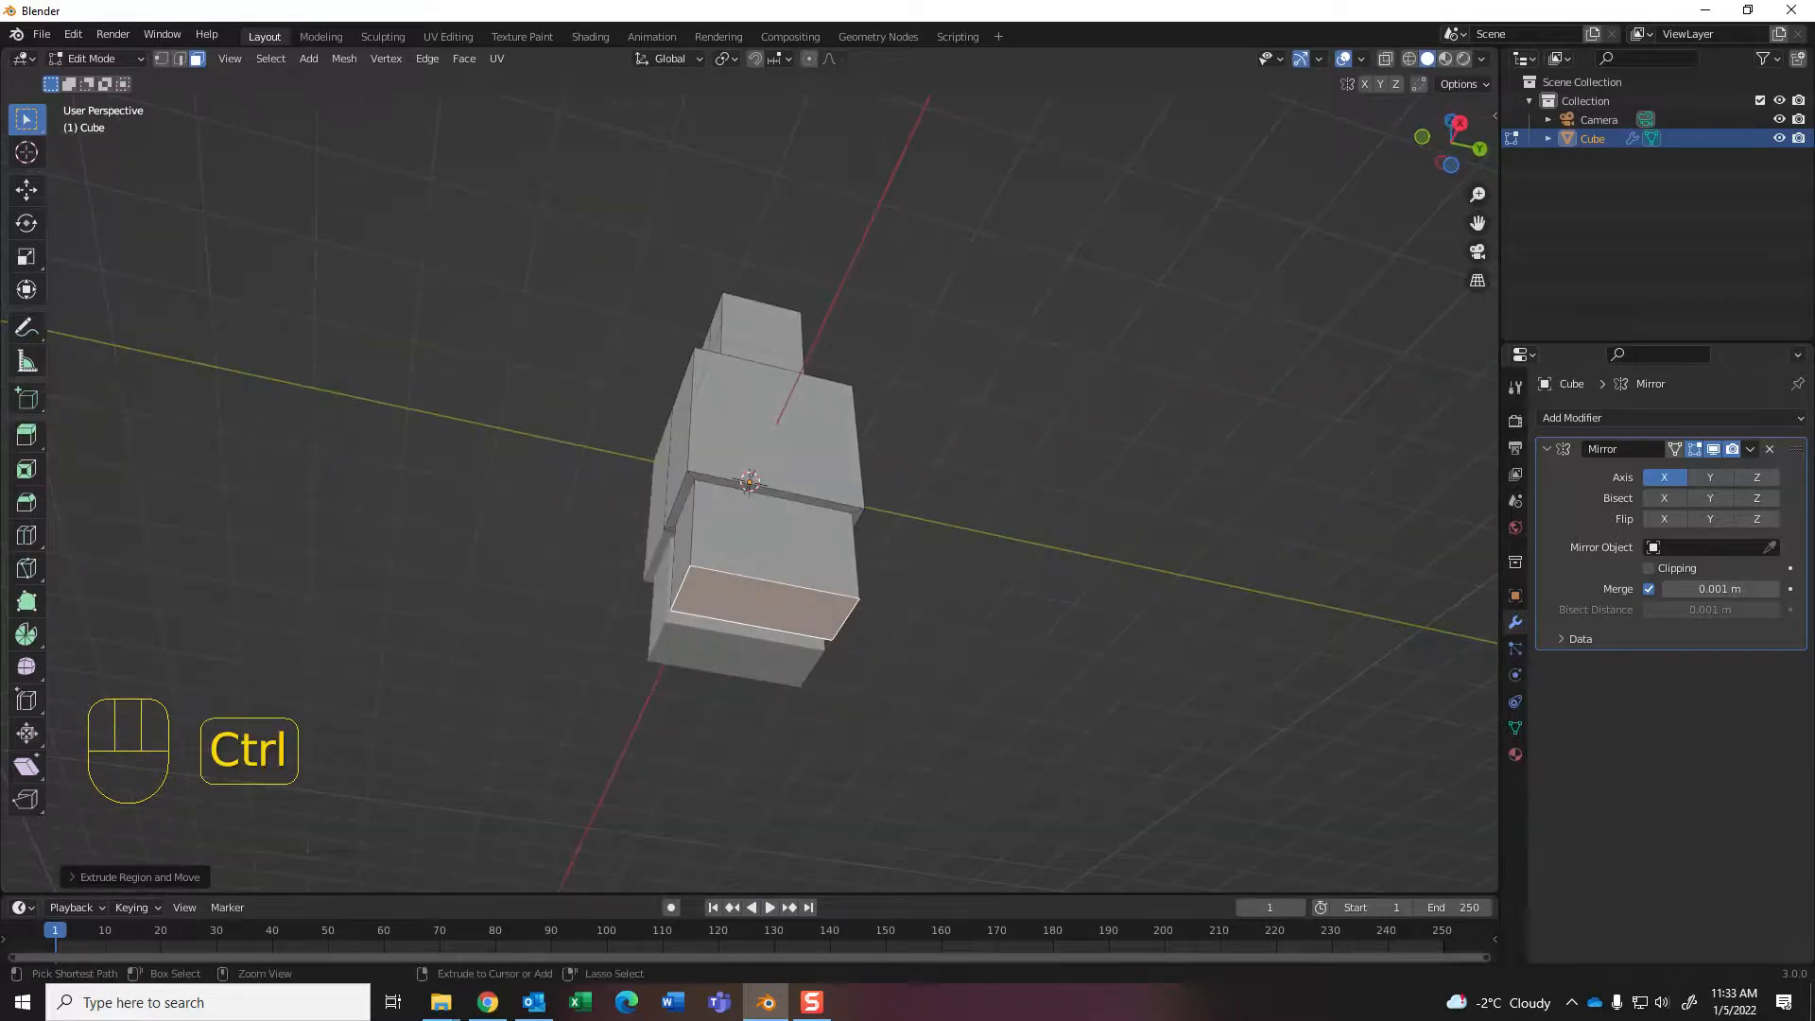
{"action": "key", "text": "ctrl+z"}
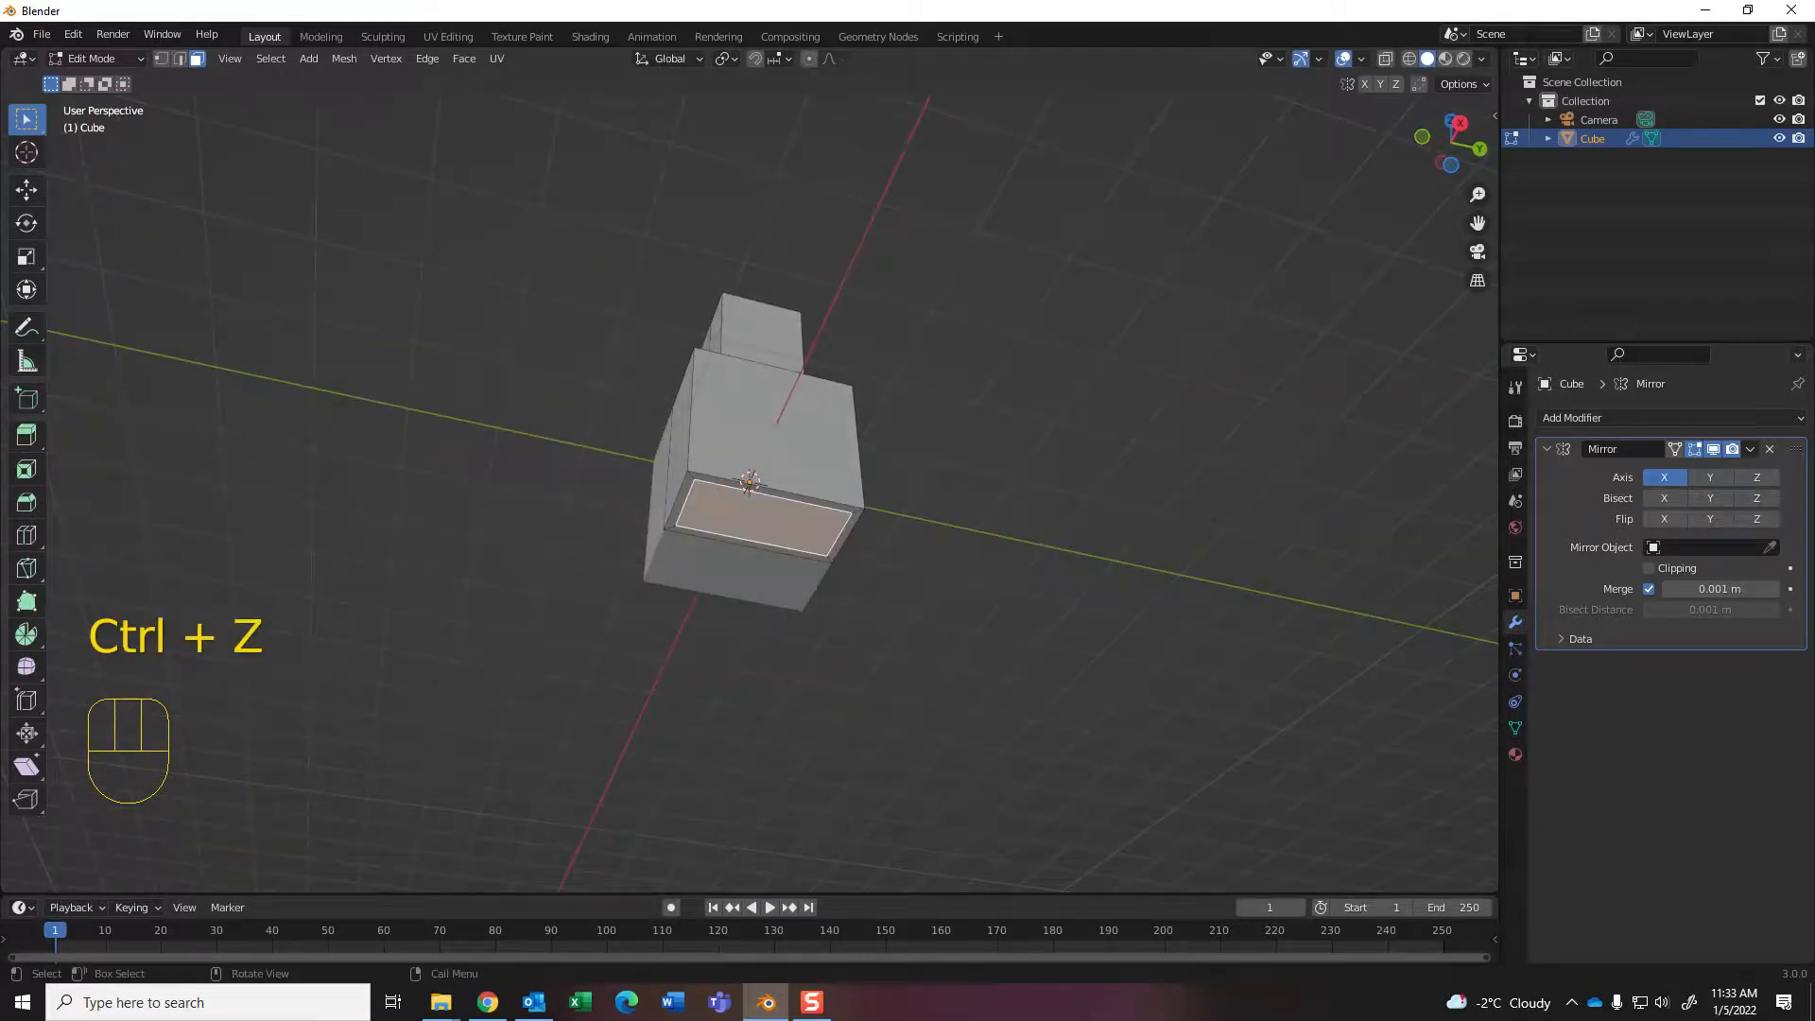
Step: Edge-slide the front and back edges of the torso's bottom inset inward to shorten it from front to back
{"action": "key", "text": "2"}
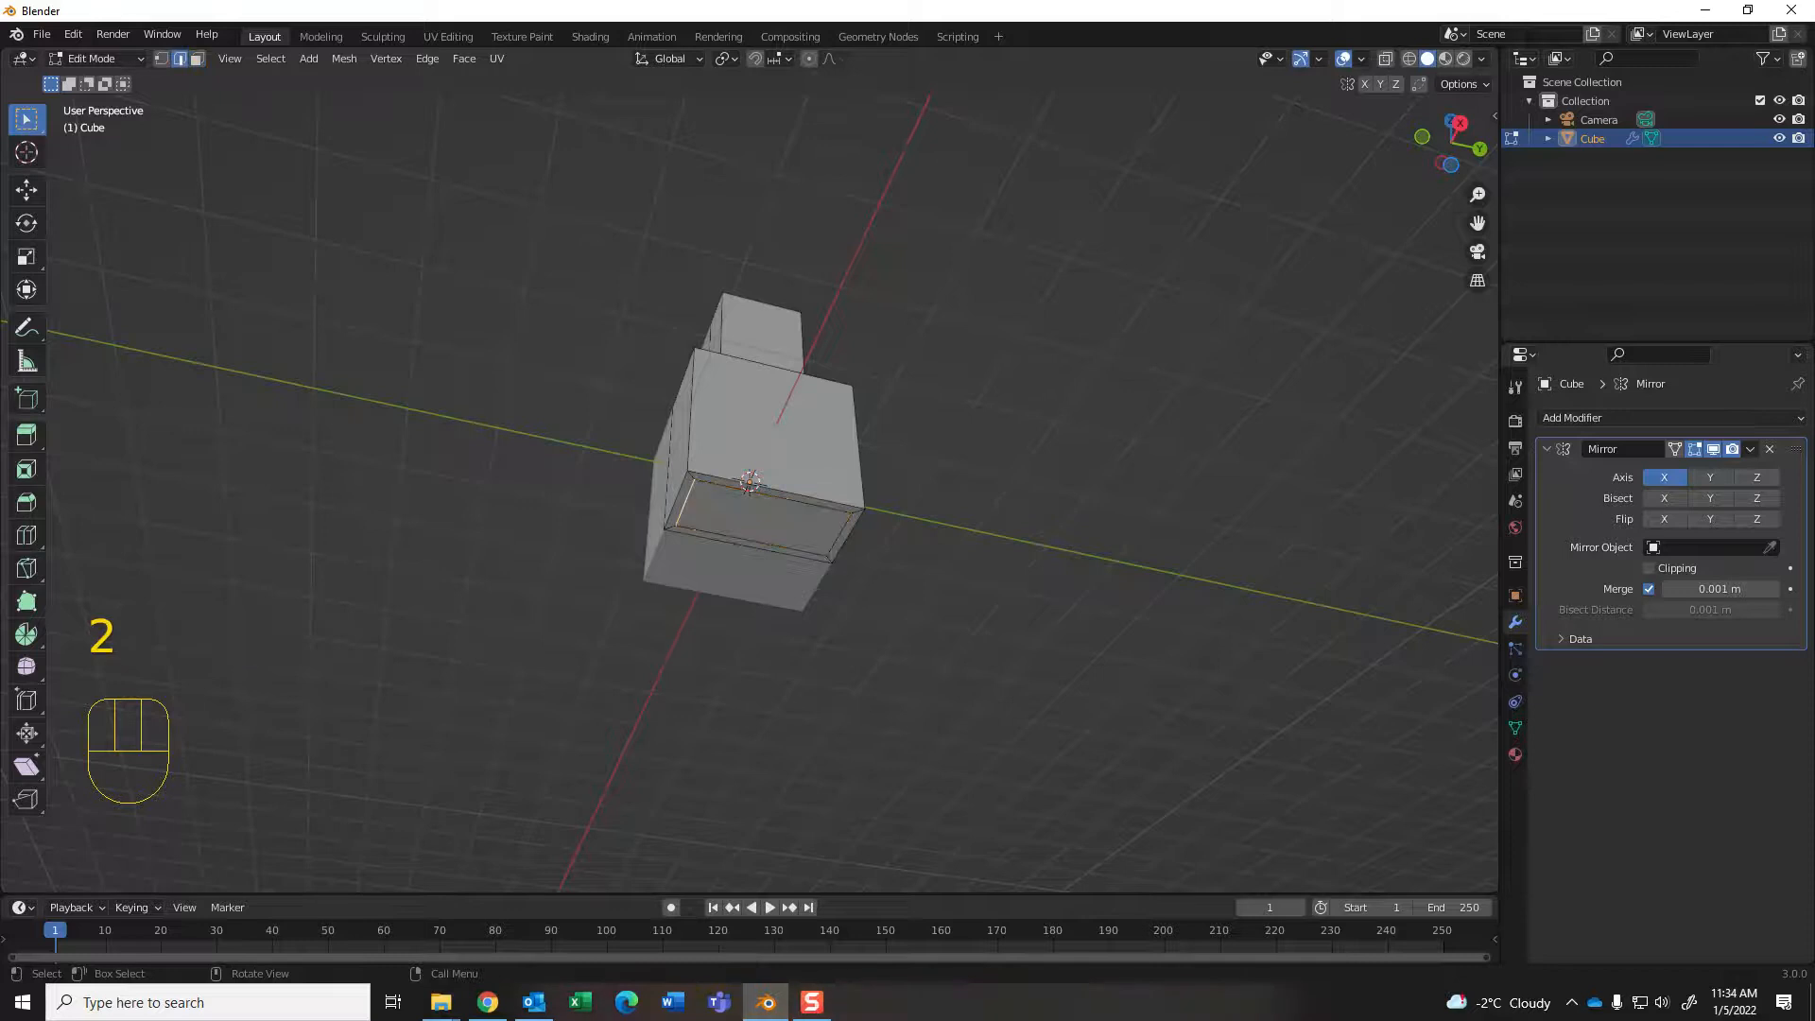
{"action": "key", "text": "g"}
{"action": "key", "text": "g"}
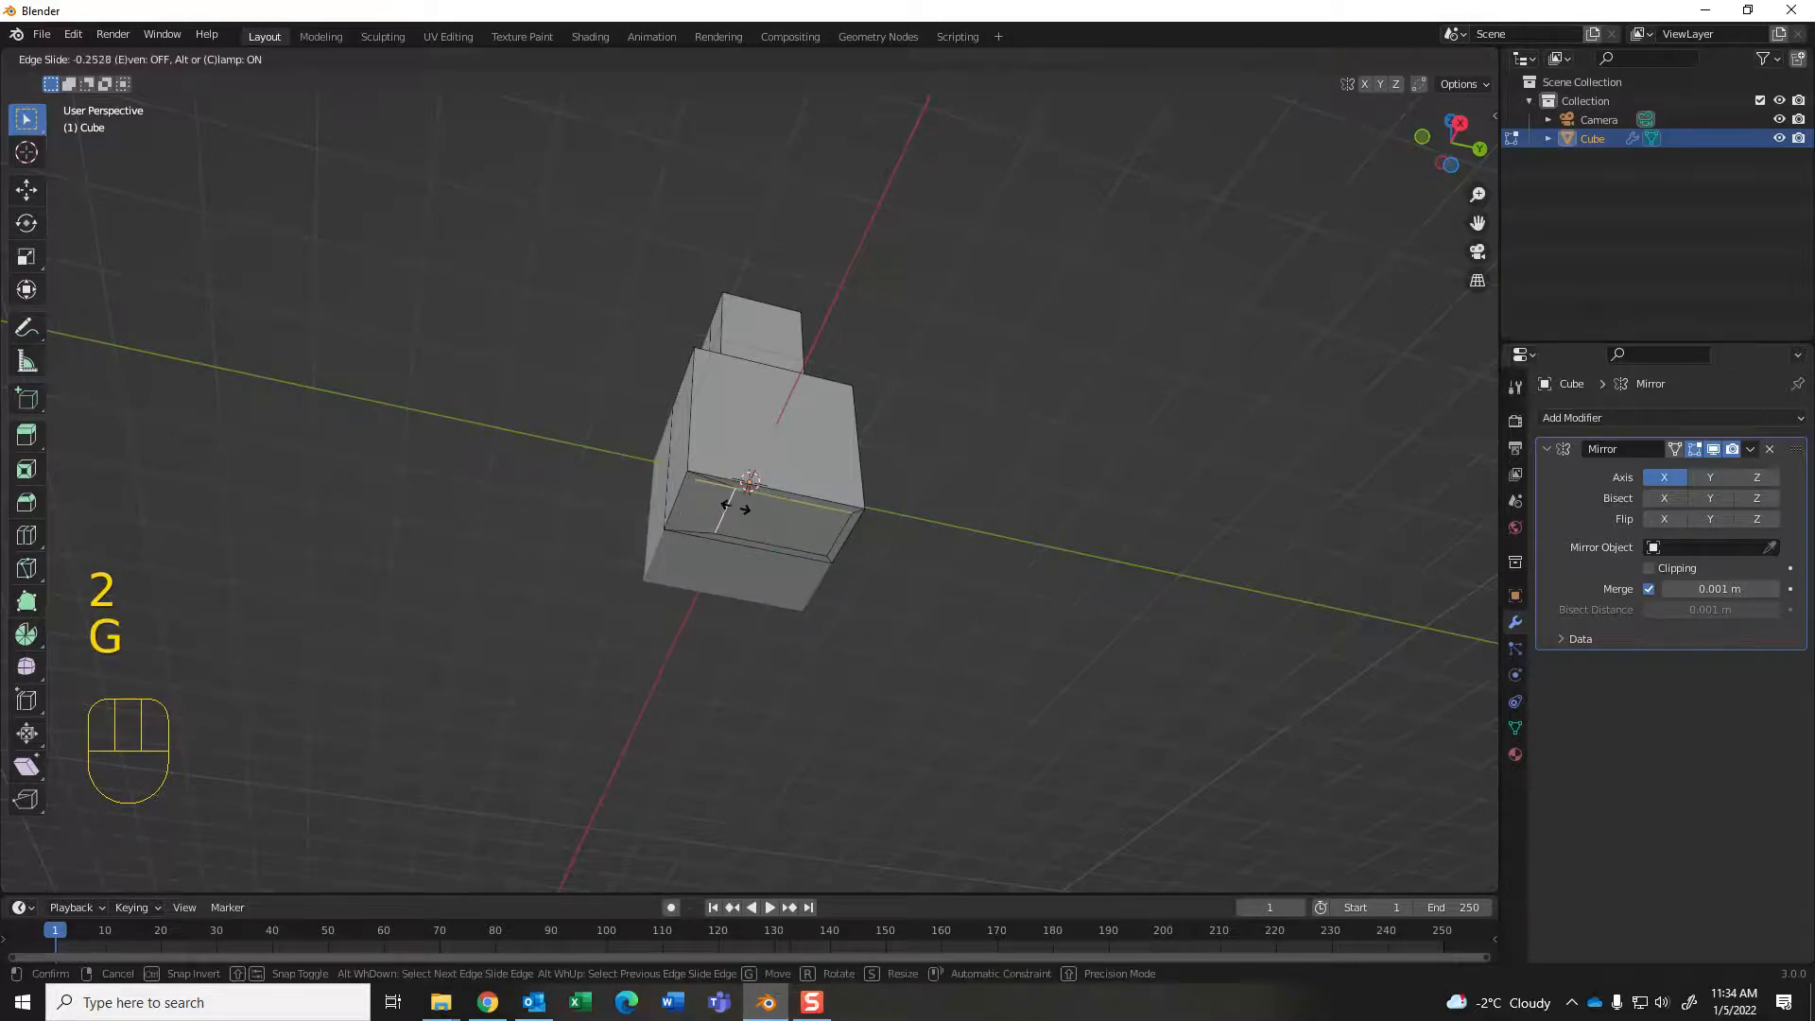
{"action": "left_click", "coordinate": [747, 510]}
{"action": "key", "text": "g"}
{"action": "key", "text": "g"}
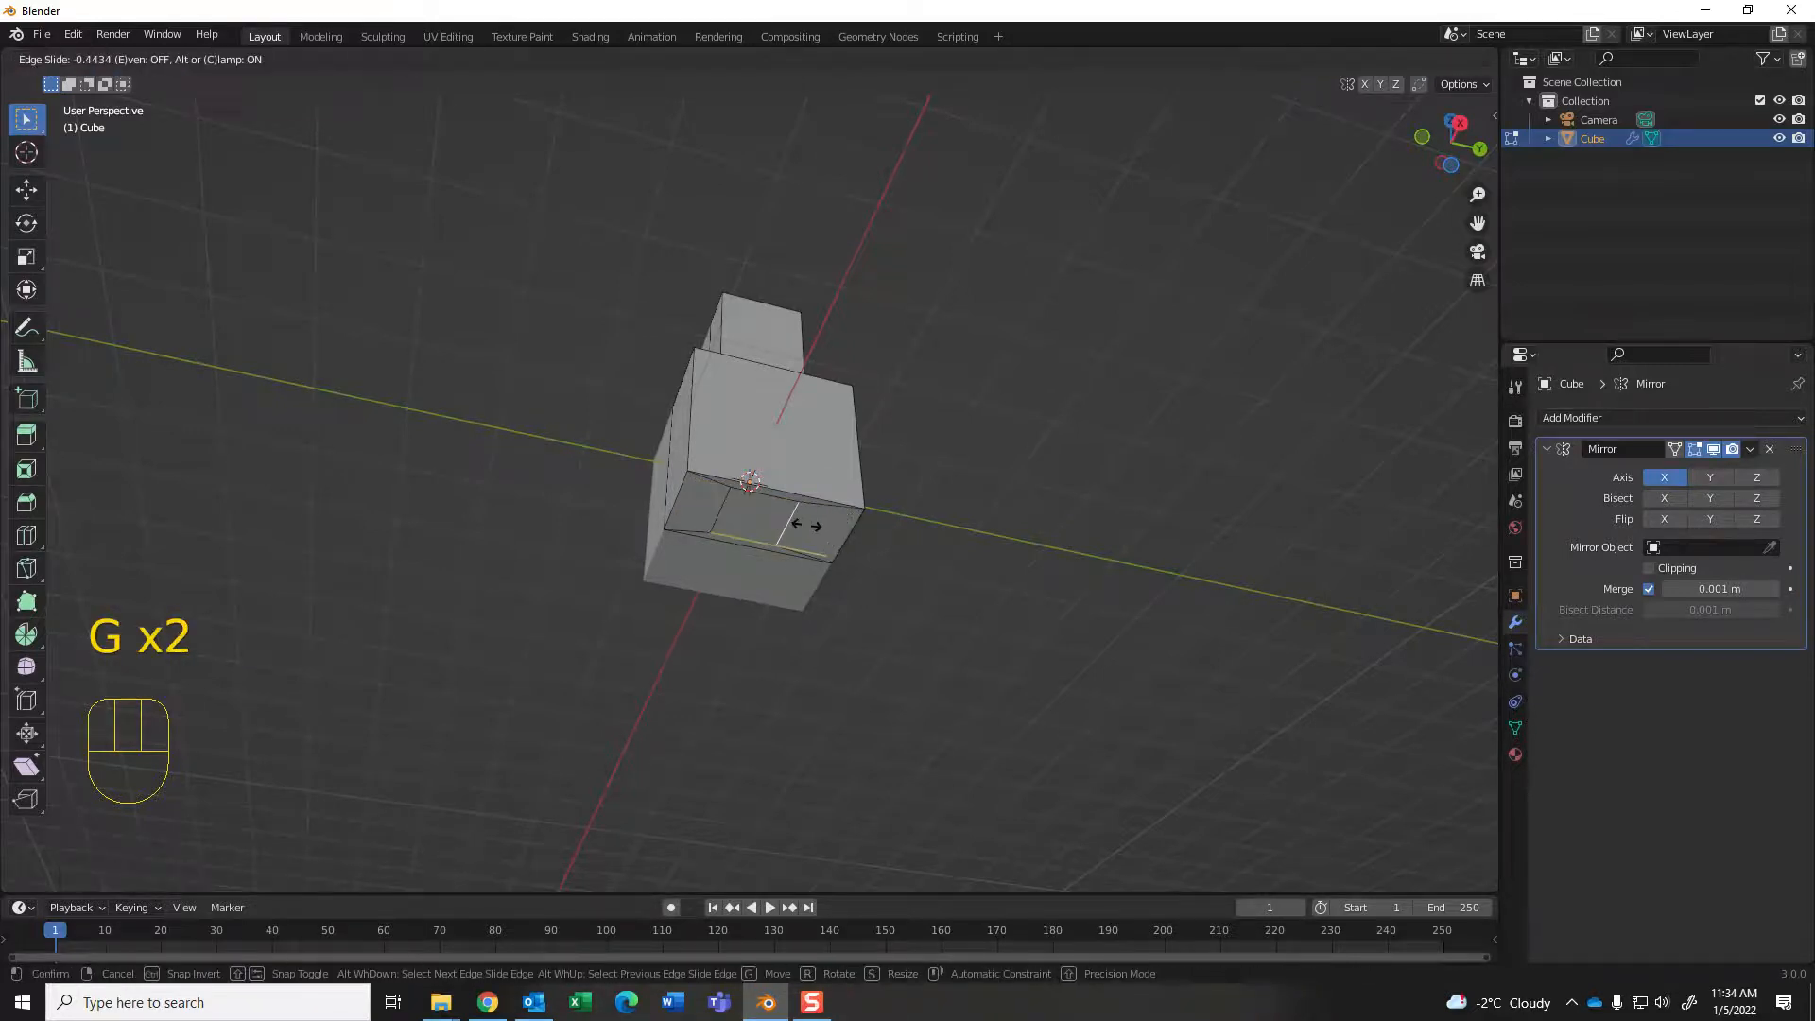
{"action": "left_click", "coordinate": [818, 528]}
Step: Extrude the narrowed inset face under the torso downward to form the upper leg
{"action": "key", "text": "3"}
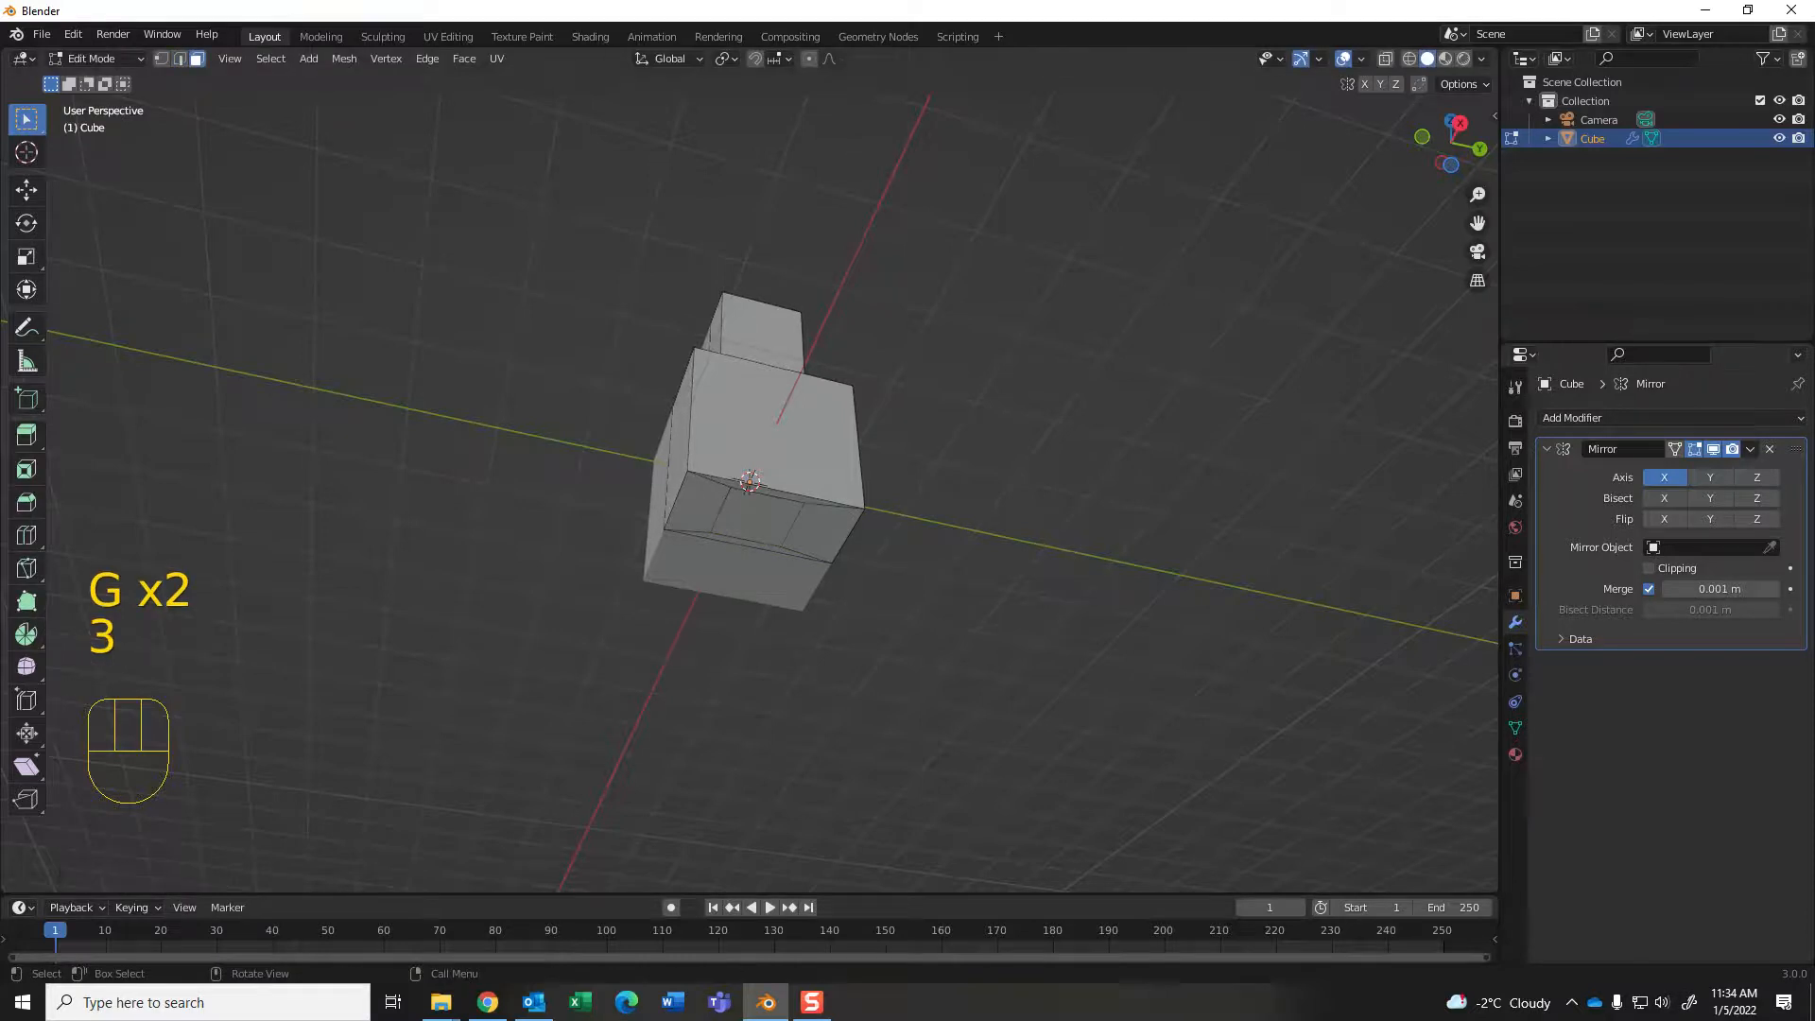
{"action": "left_click", "coordinate": [756, 516]}
{"action": "middle_click_drag", "start_coordinate": [756, 516], "coordinate": [815, 577]}
{"action": "scroll", "coordinate": [815, 576], "scroll_direction": "up", "scroll_amount": 3}
{"action": "key", "text": "e"}
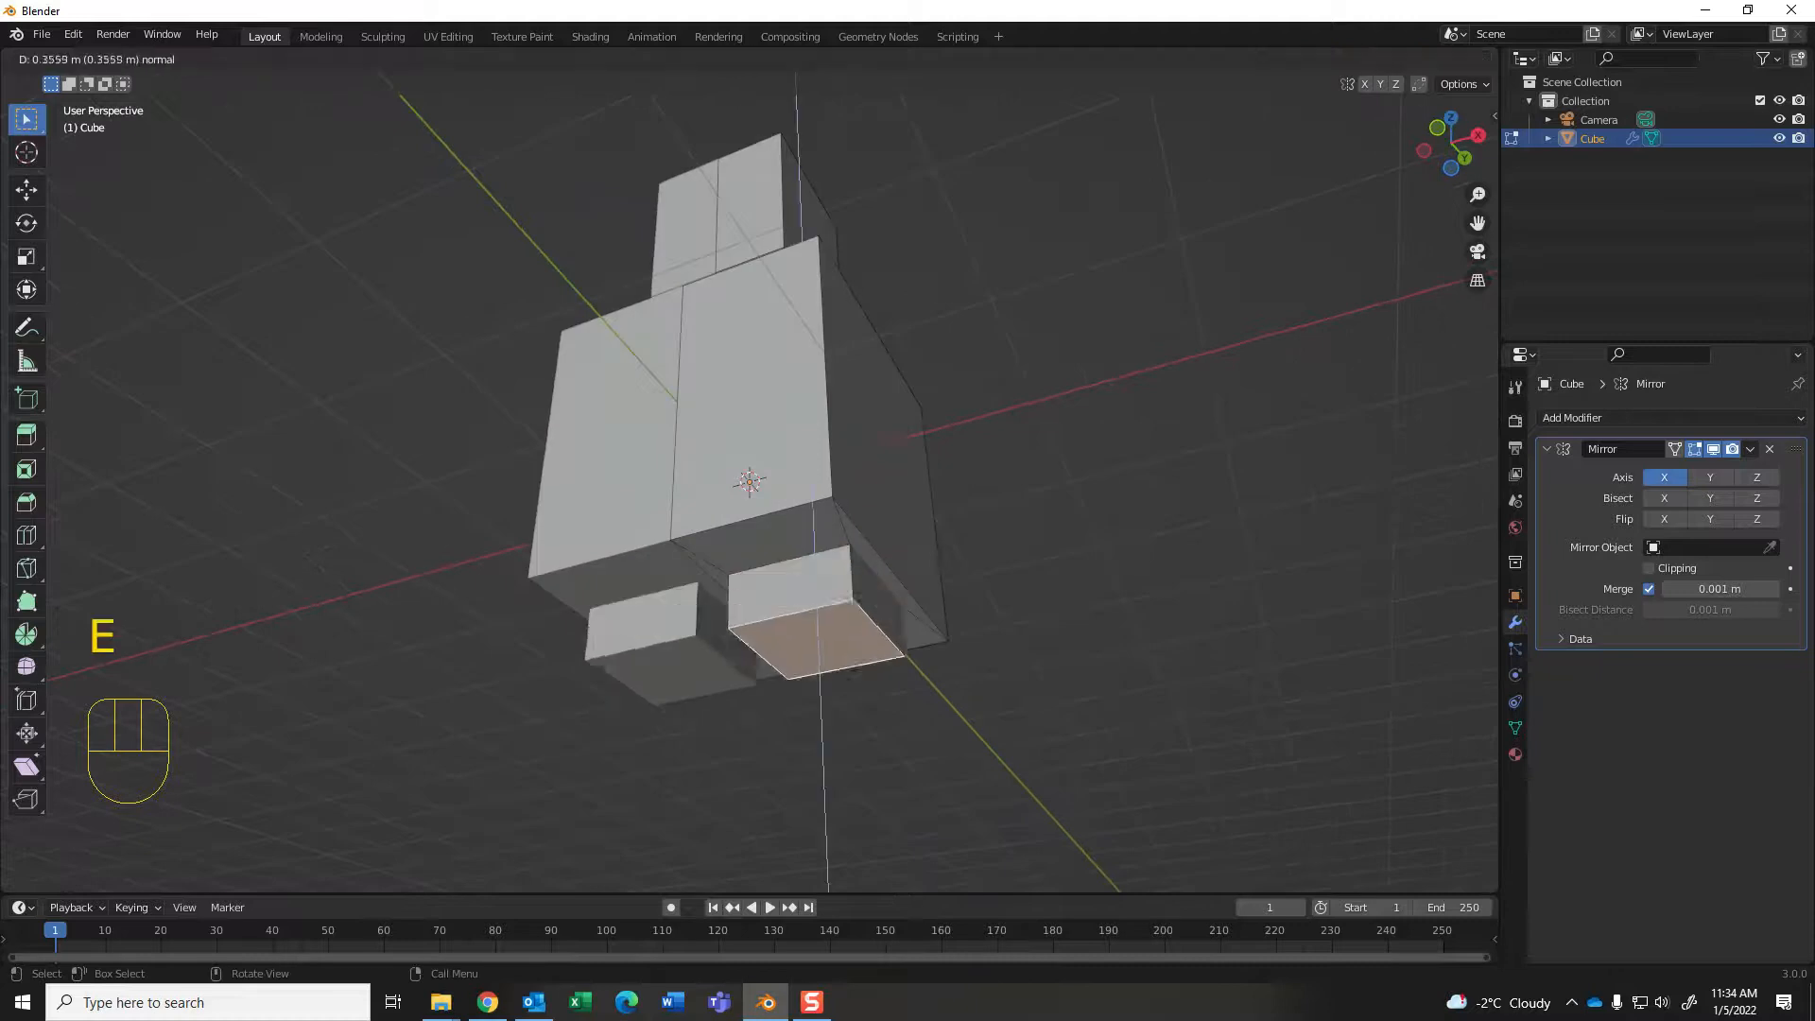
Step: Extrude the leg's bottom face down about 1.15 m as a lower leg, plus a thin segment at foot height
{"action": "scroll", "coordinate": [818, 737], "scroll_direction": "down", "scroll_amount": 5}
{"action": "middle_click_drag", "start_coordinate": [819, 737], "coordinate": [856, 802]}
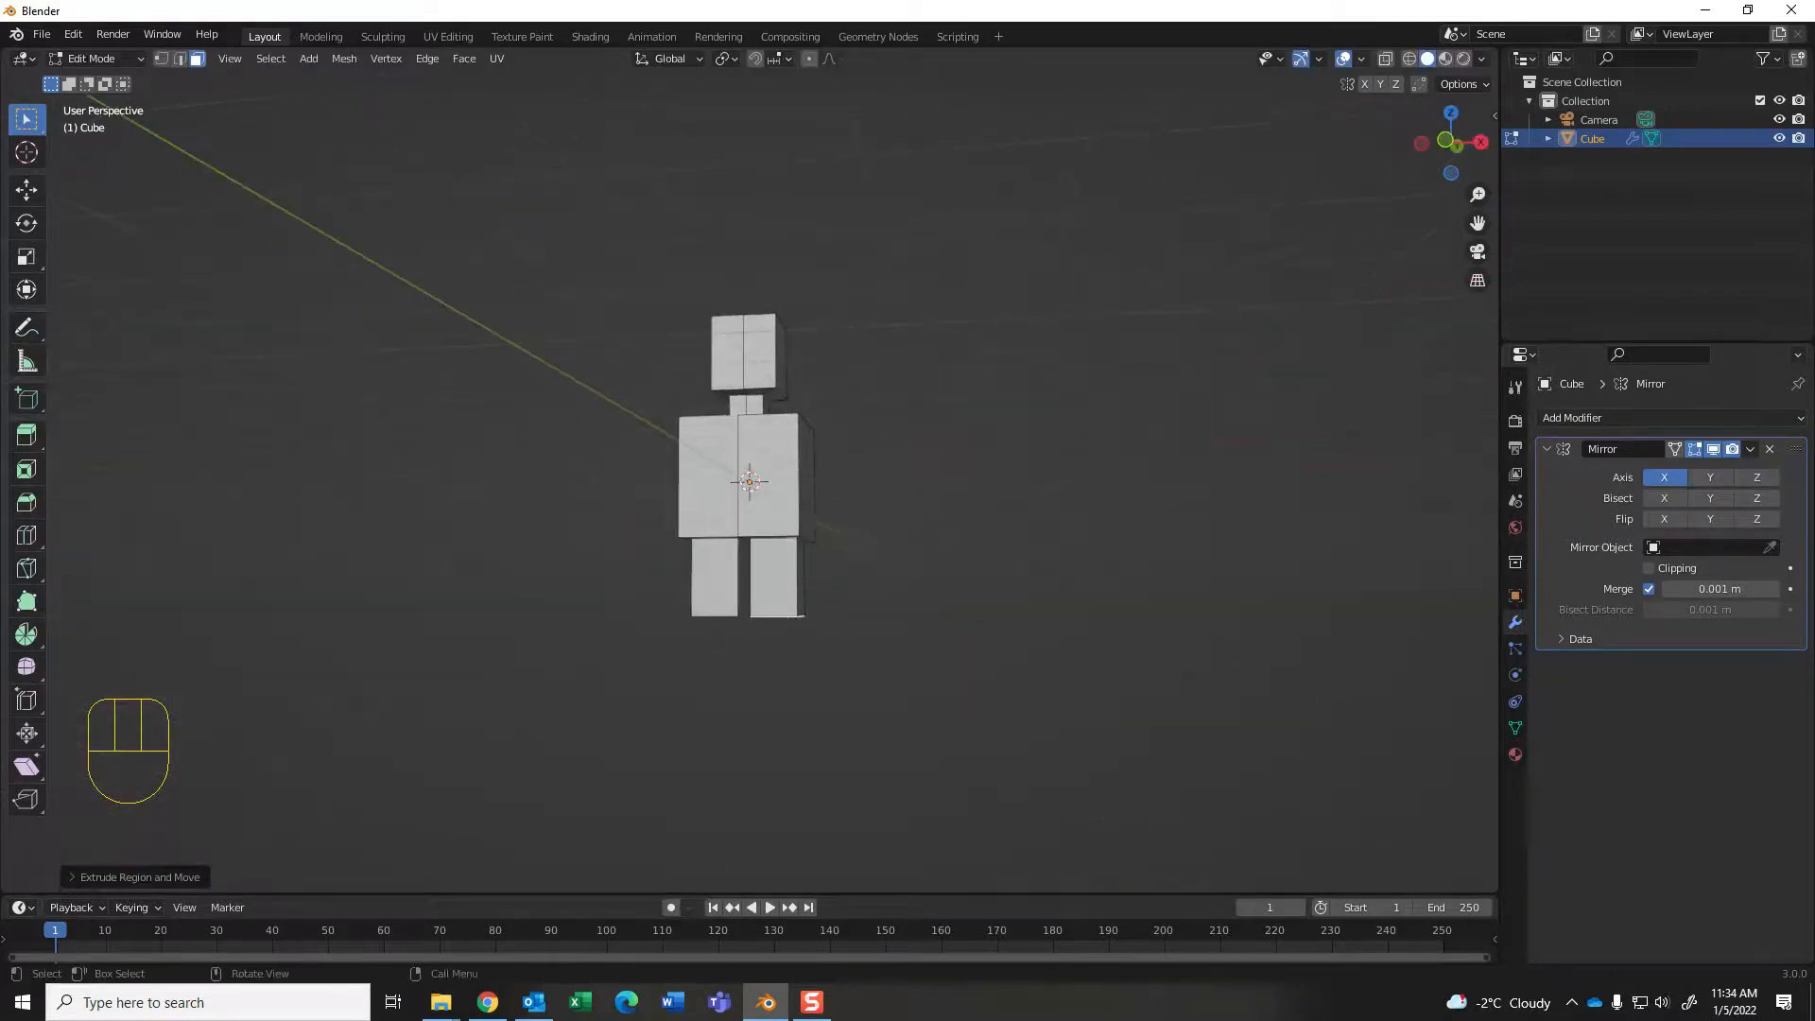
{"action": "key", "text": "e"}
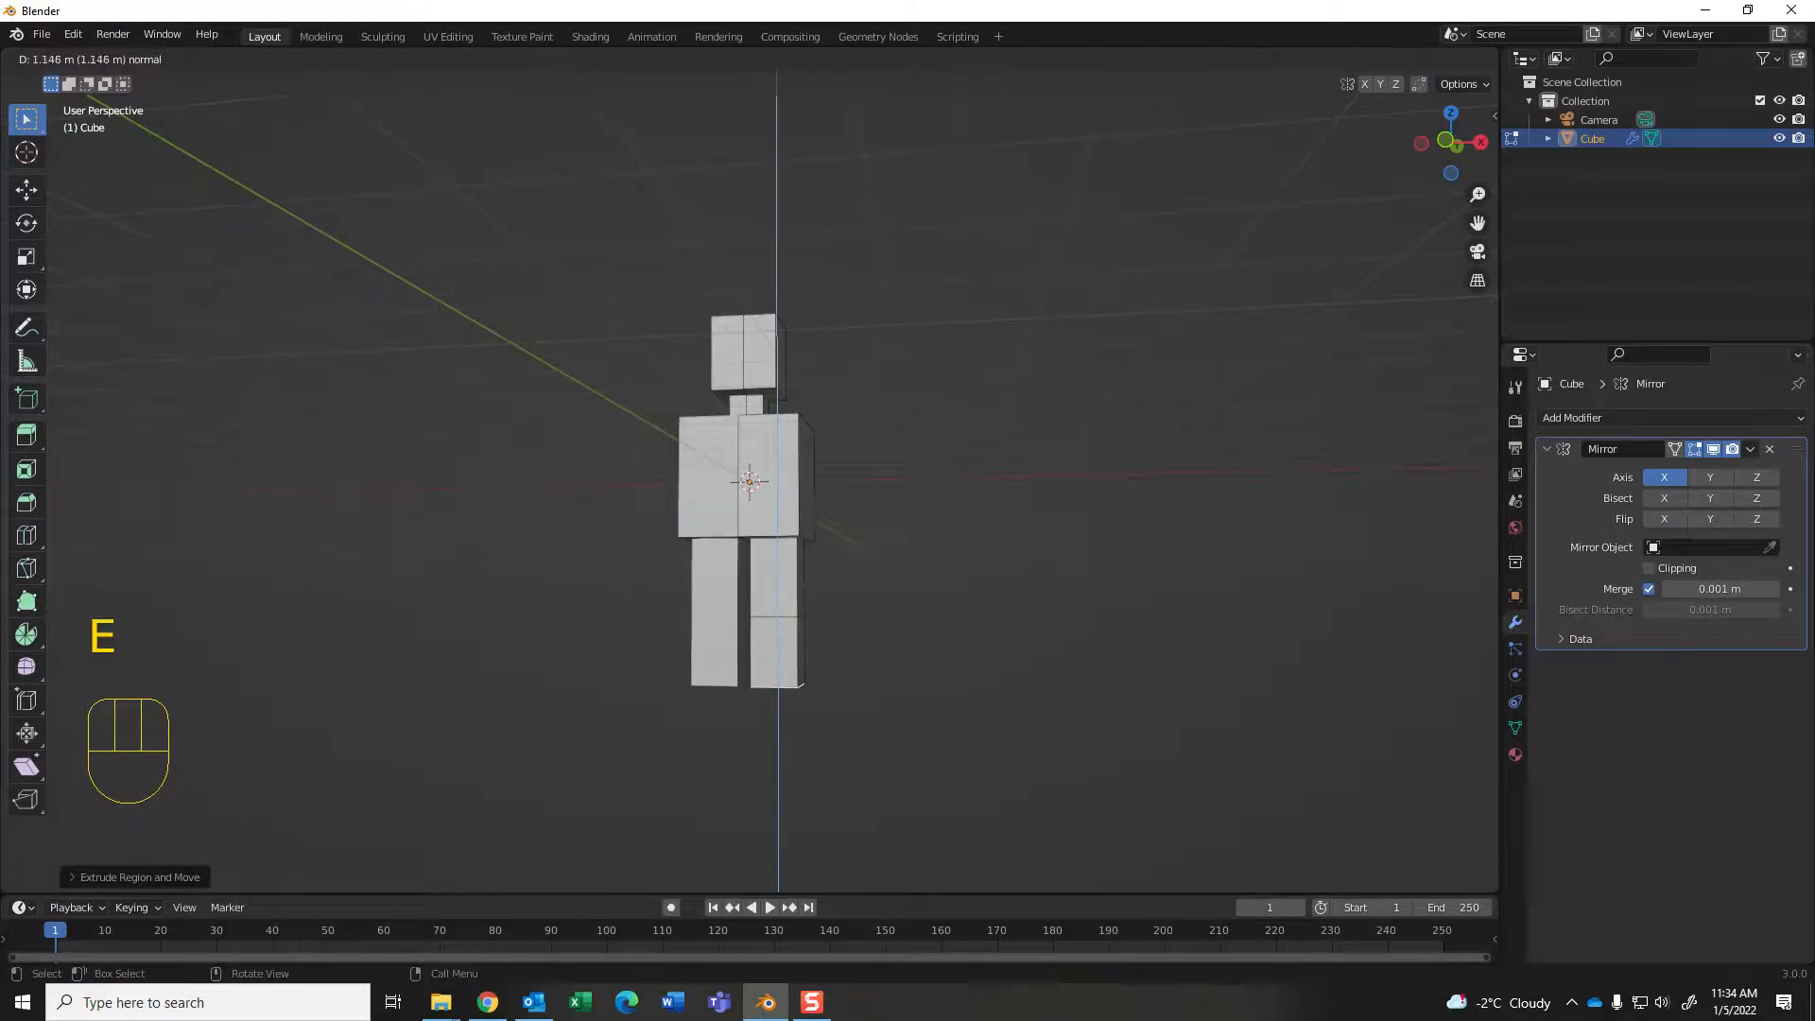
{"action": "key", "text": "e"}
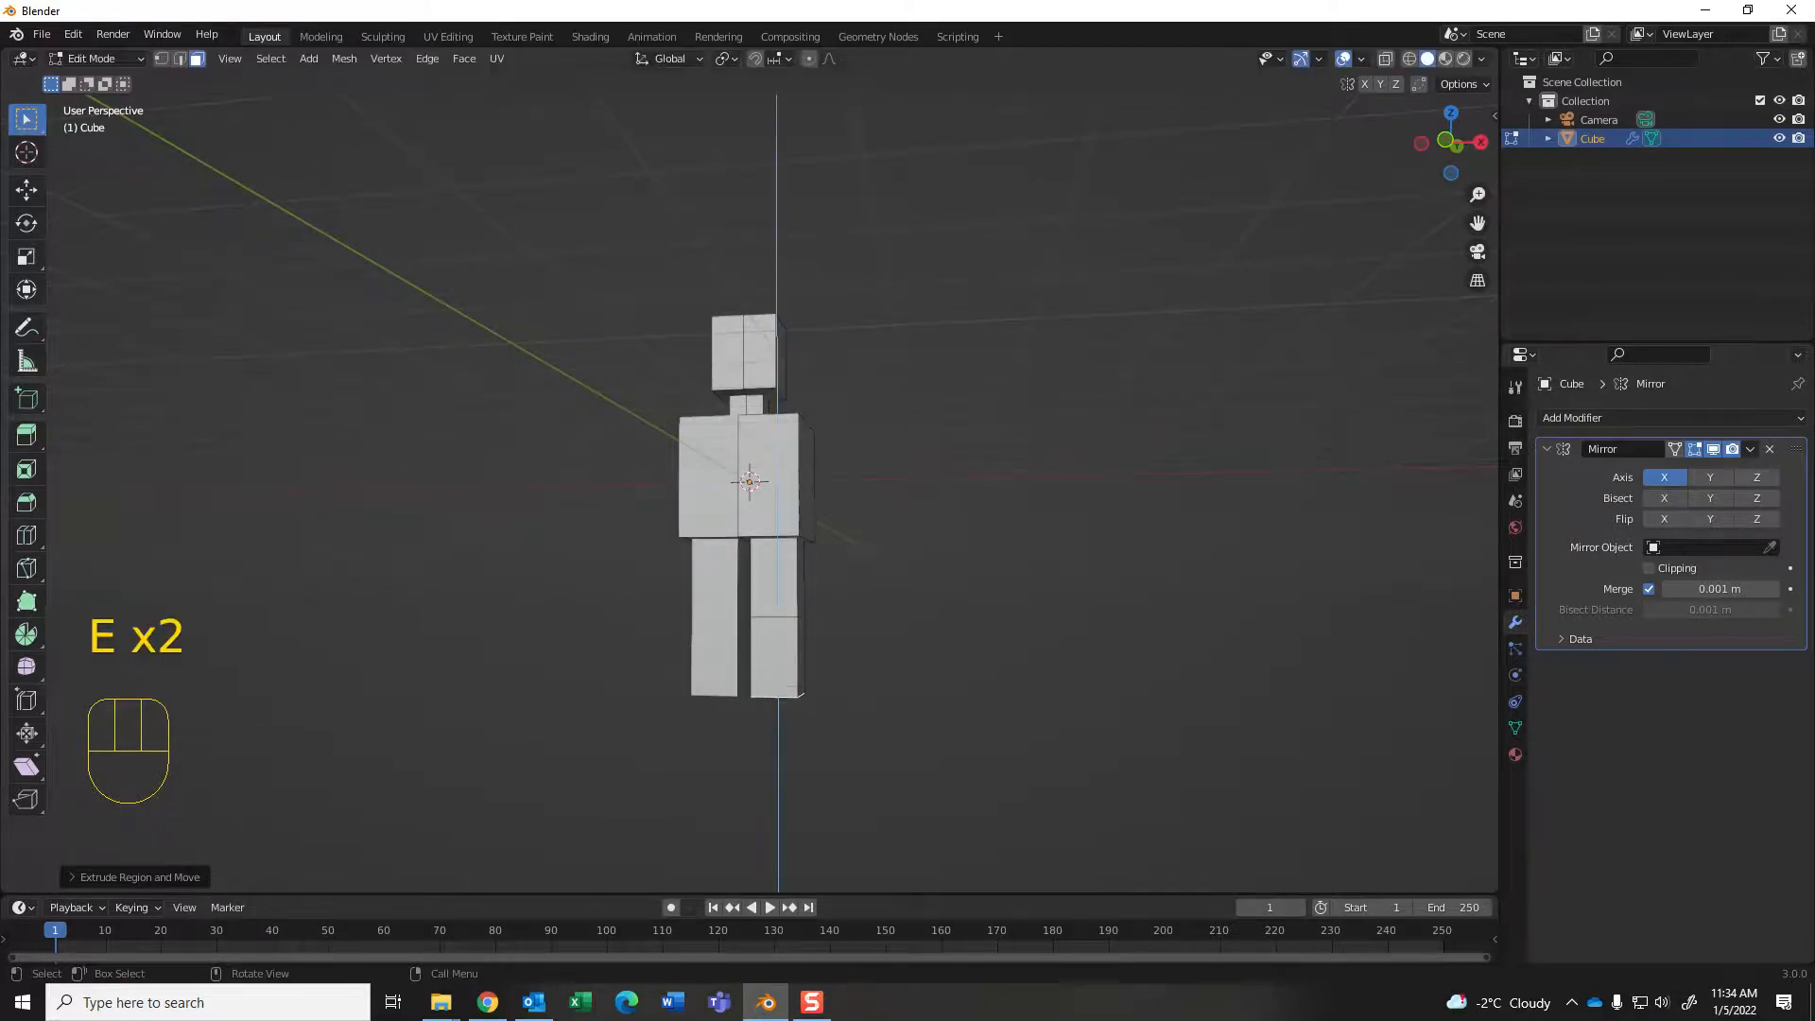
{"action": "left_click", "coordinate": [841, 747]}
Step: Extrude the front face of the leg's lowest segment forward about 0.63 m to form the foot
{"action": "middle_click_drag", "start_coordinate": [841, 747], "coordinate": [752, 739]}
{"action": "left_click", "coordinate": [748, 705]}
{"action": "key", "text": "e"}
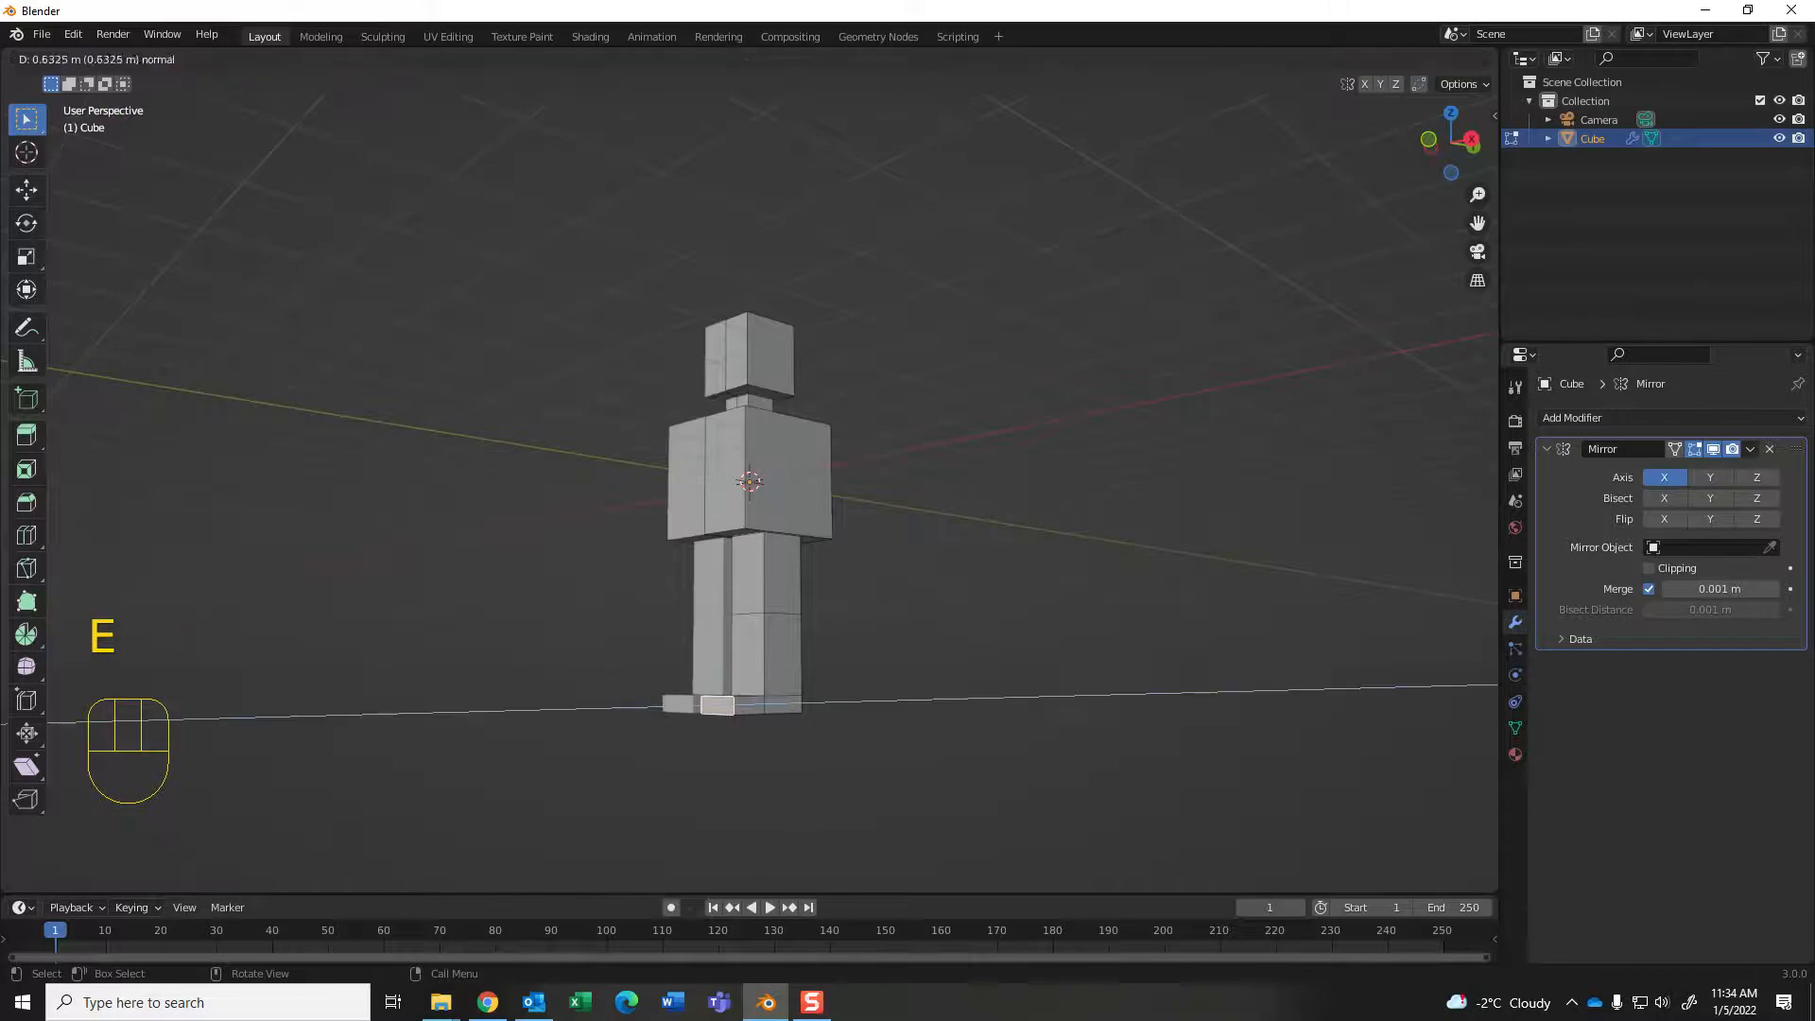
{"action": "left_click", "coordinate": [670, 711]}
Step: Inset the torso's outer side face about 0.52 m and edge-slide the resulting inner face
{"action": "mouse_move", "coordinate": [669, 710]}
{"action": "middle_mouse_down"}
{"action": "mouse_move", "coordinate": [744, 747]}
{"action": "mouse_move", "coordinate": [664, 745]}
{"action": "middle_mouse_up"}
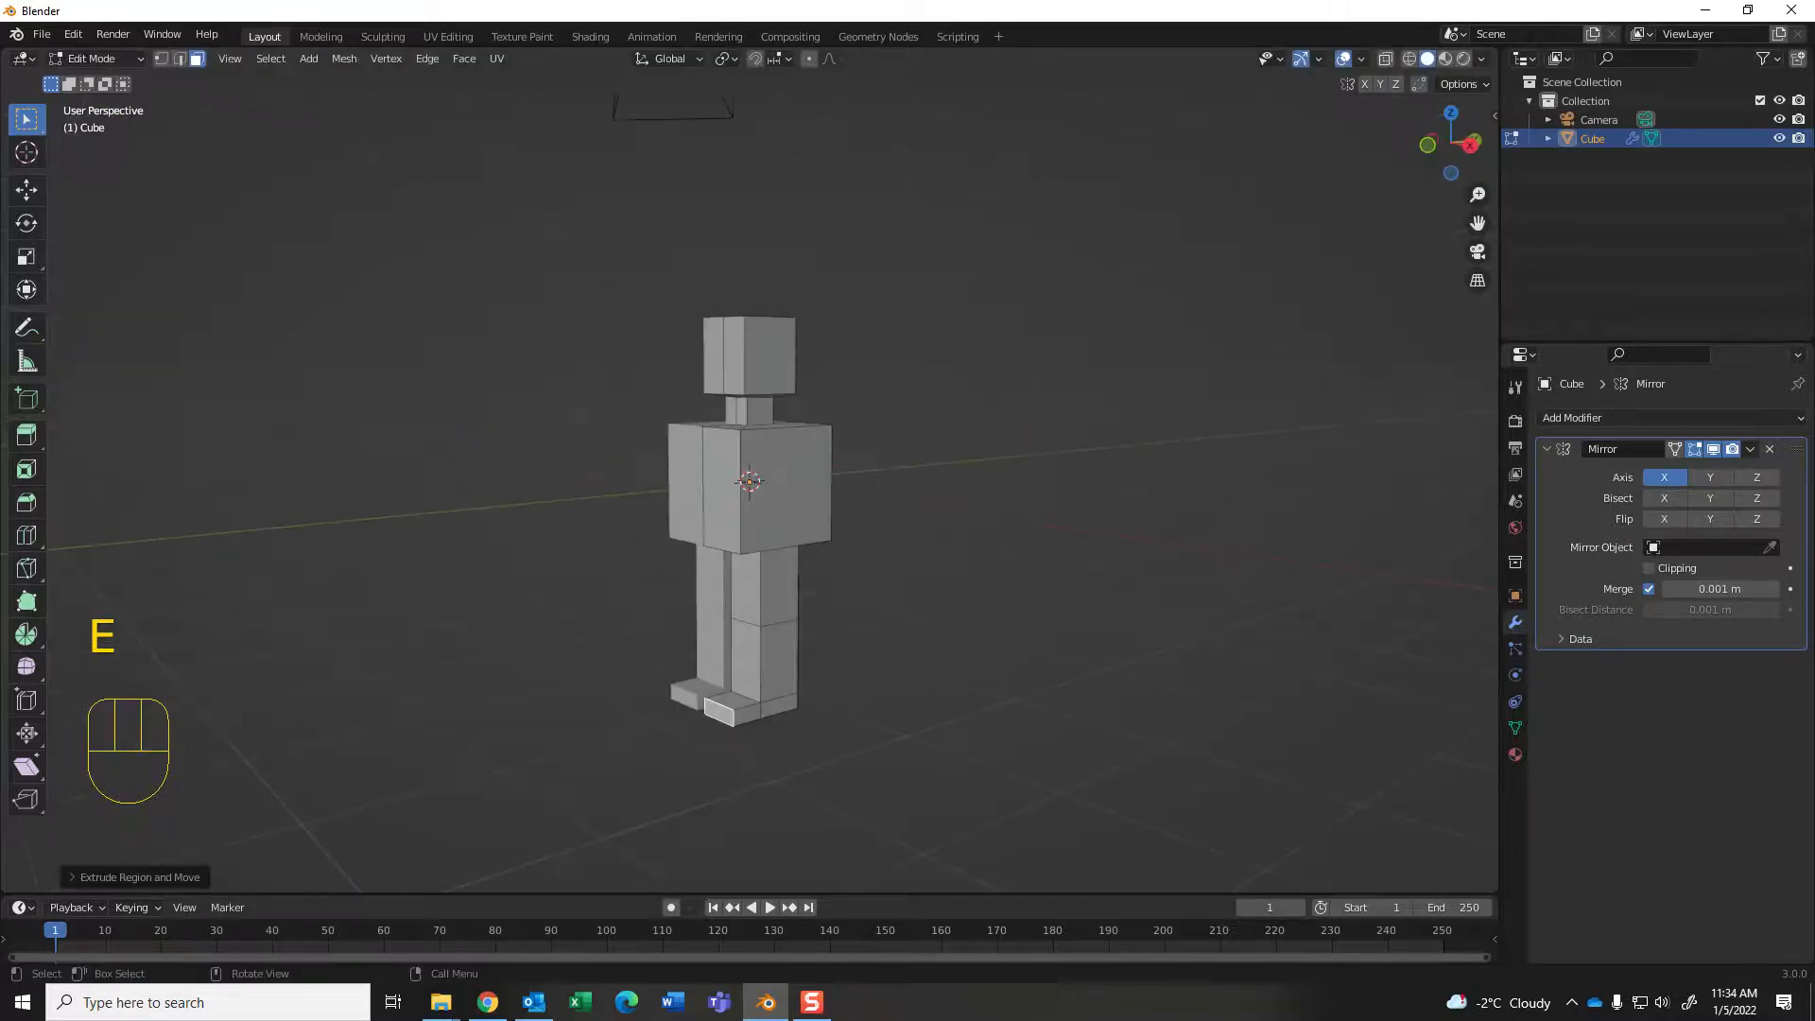
{"action": "key", "text": "3"}
{"action": "left_click", "coordinate": [788, 487]}
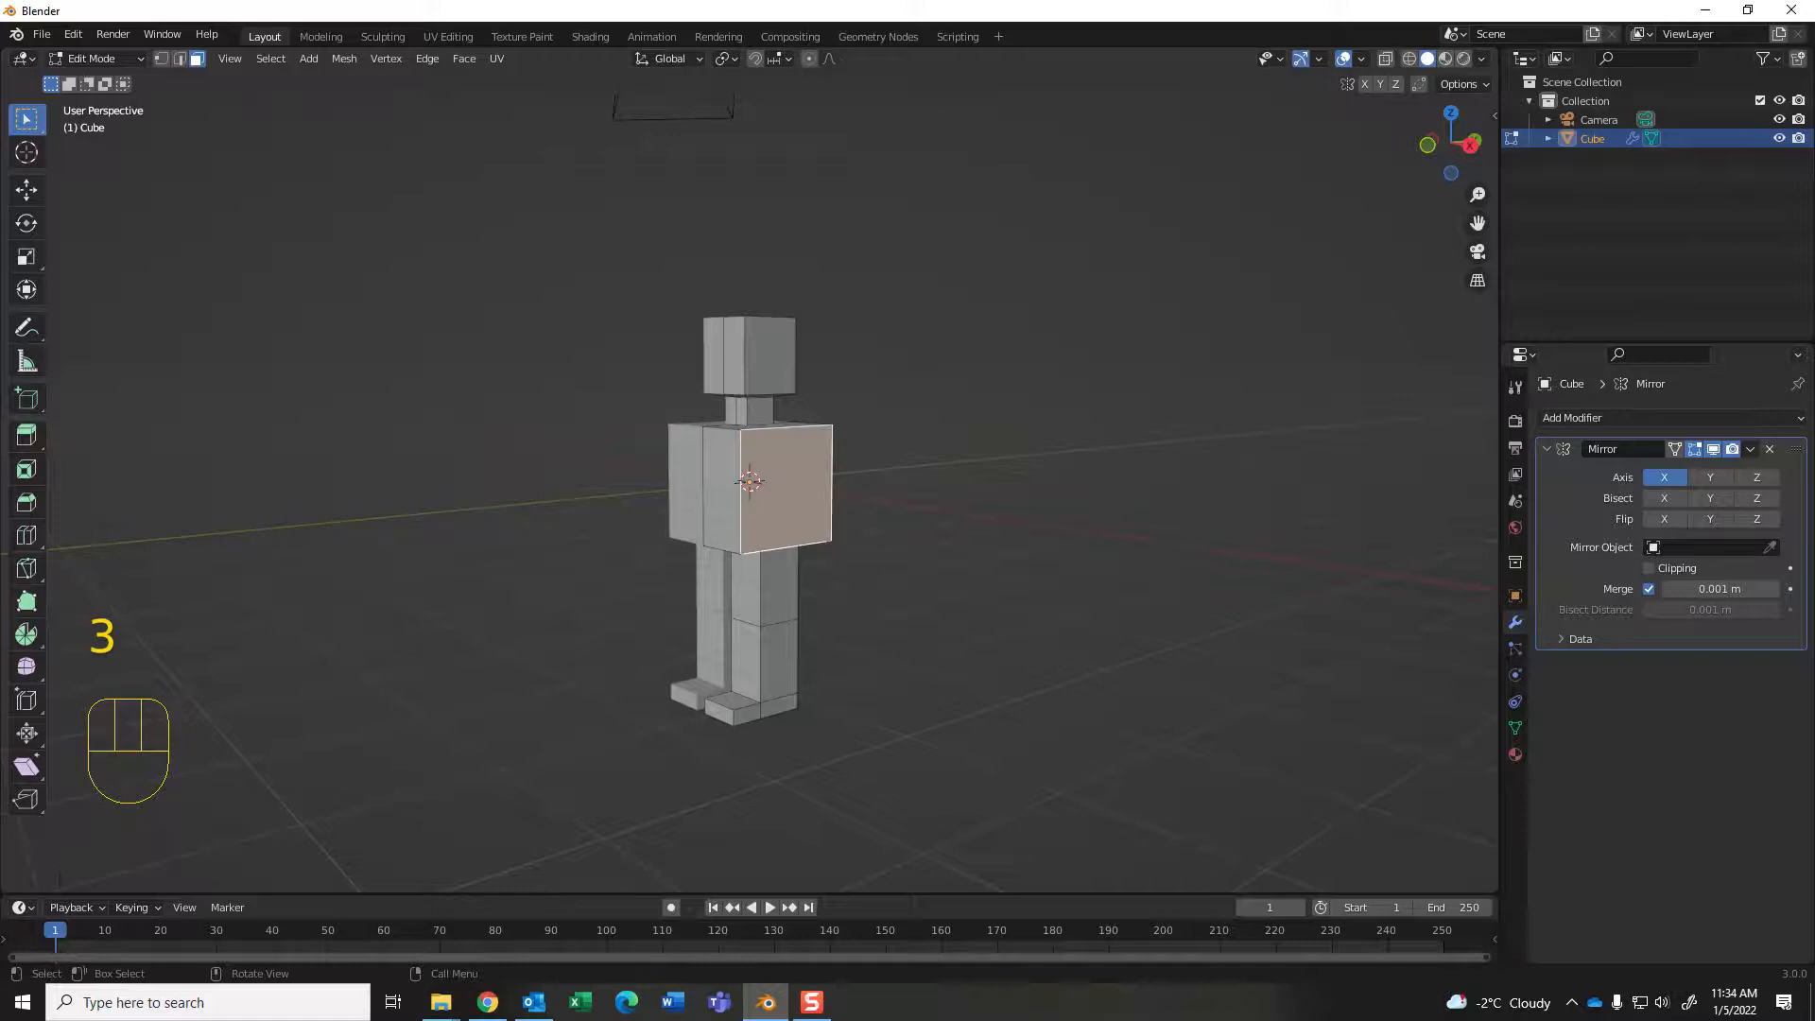
{"action": "key", "text": "i"}
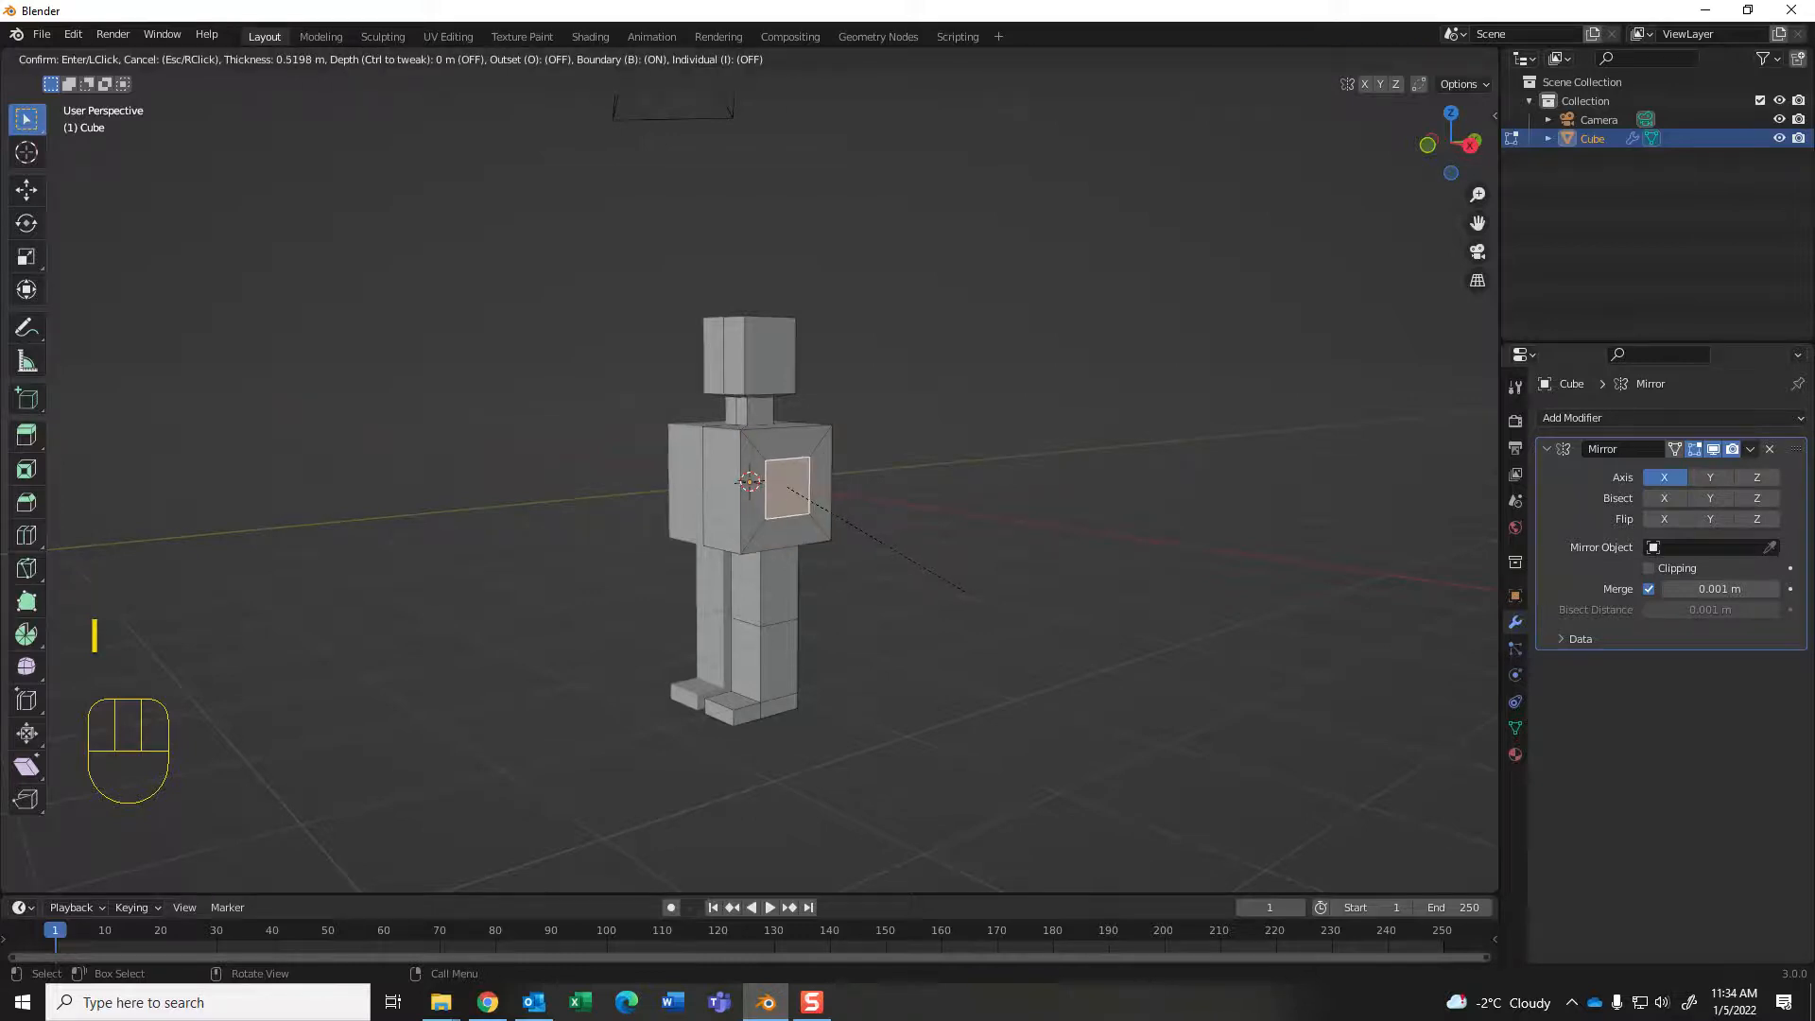
{"action": "left_click", "coordinate": [896, 551]}
{"action": "key", "text": "g"}
{"action": "key", "text": "g"}
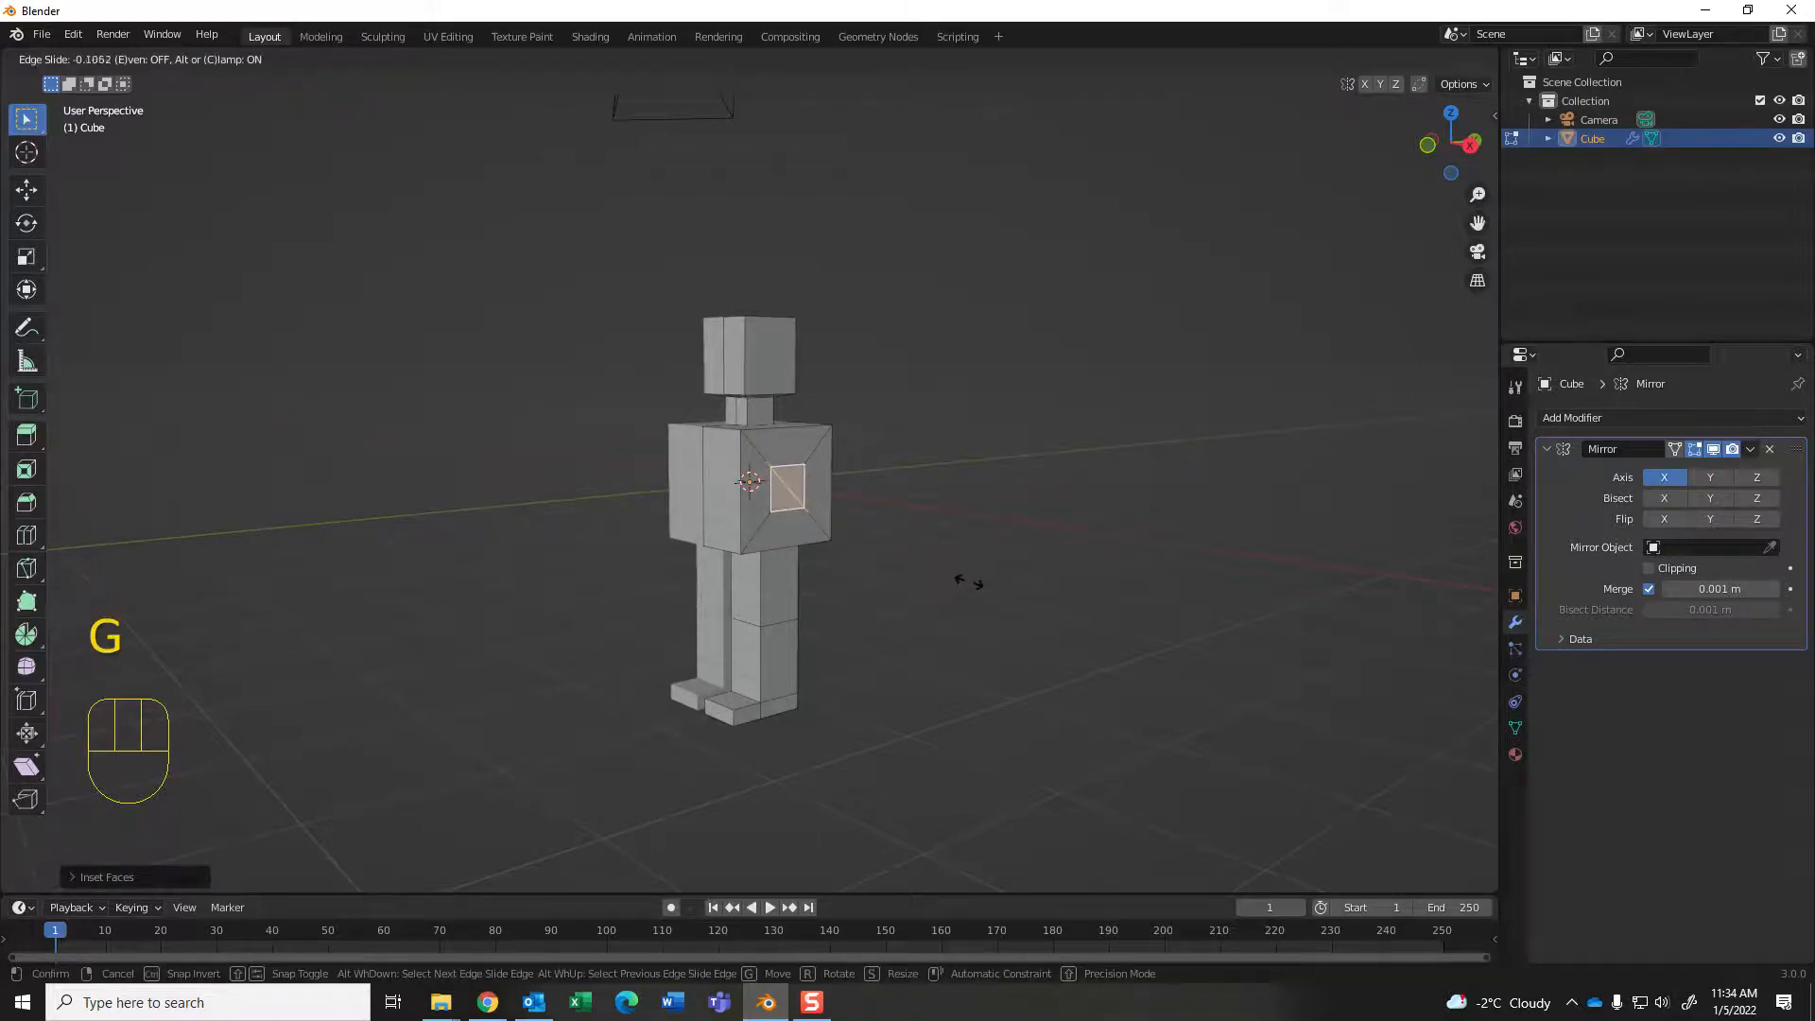
{"action": "left_click", "coordinate": [970, 590]}
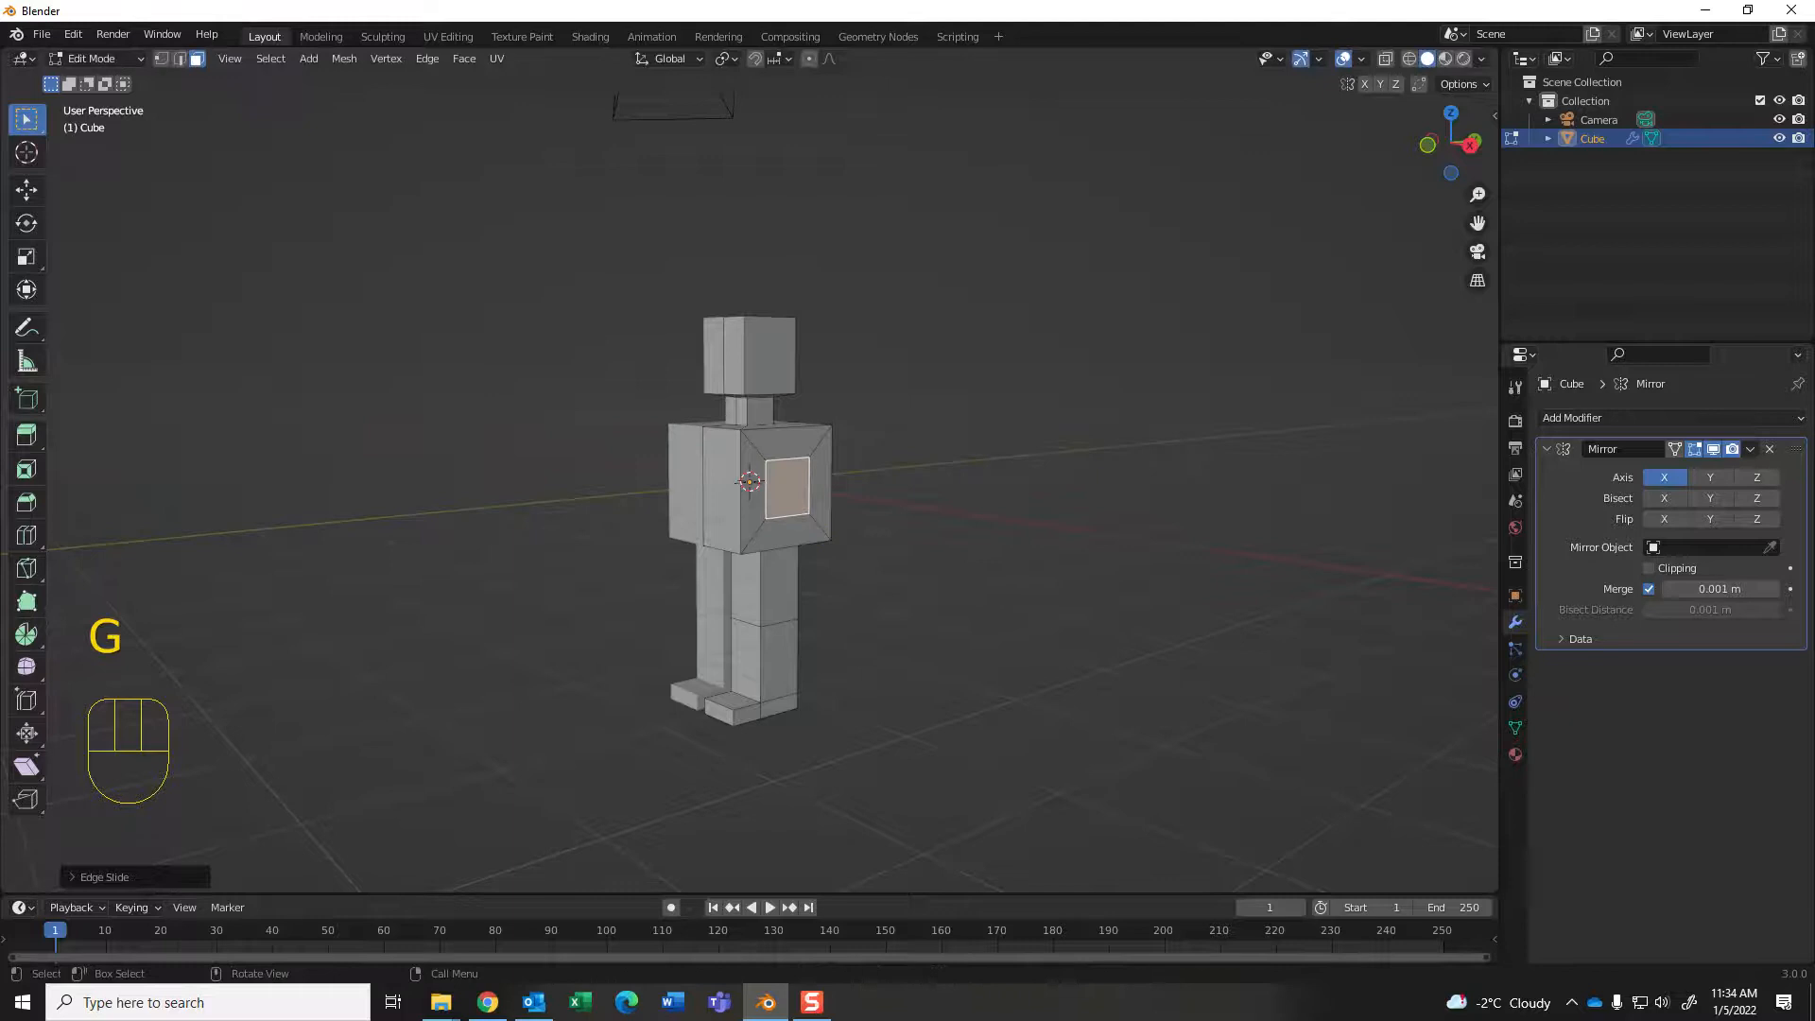
Step: Raise the inset face on the torso's outer side about 0.41 m along Z to shoulder height
{"action": "key", "text": "g"}
{"action": "key", "text": "z"}
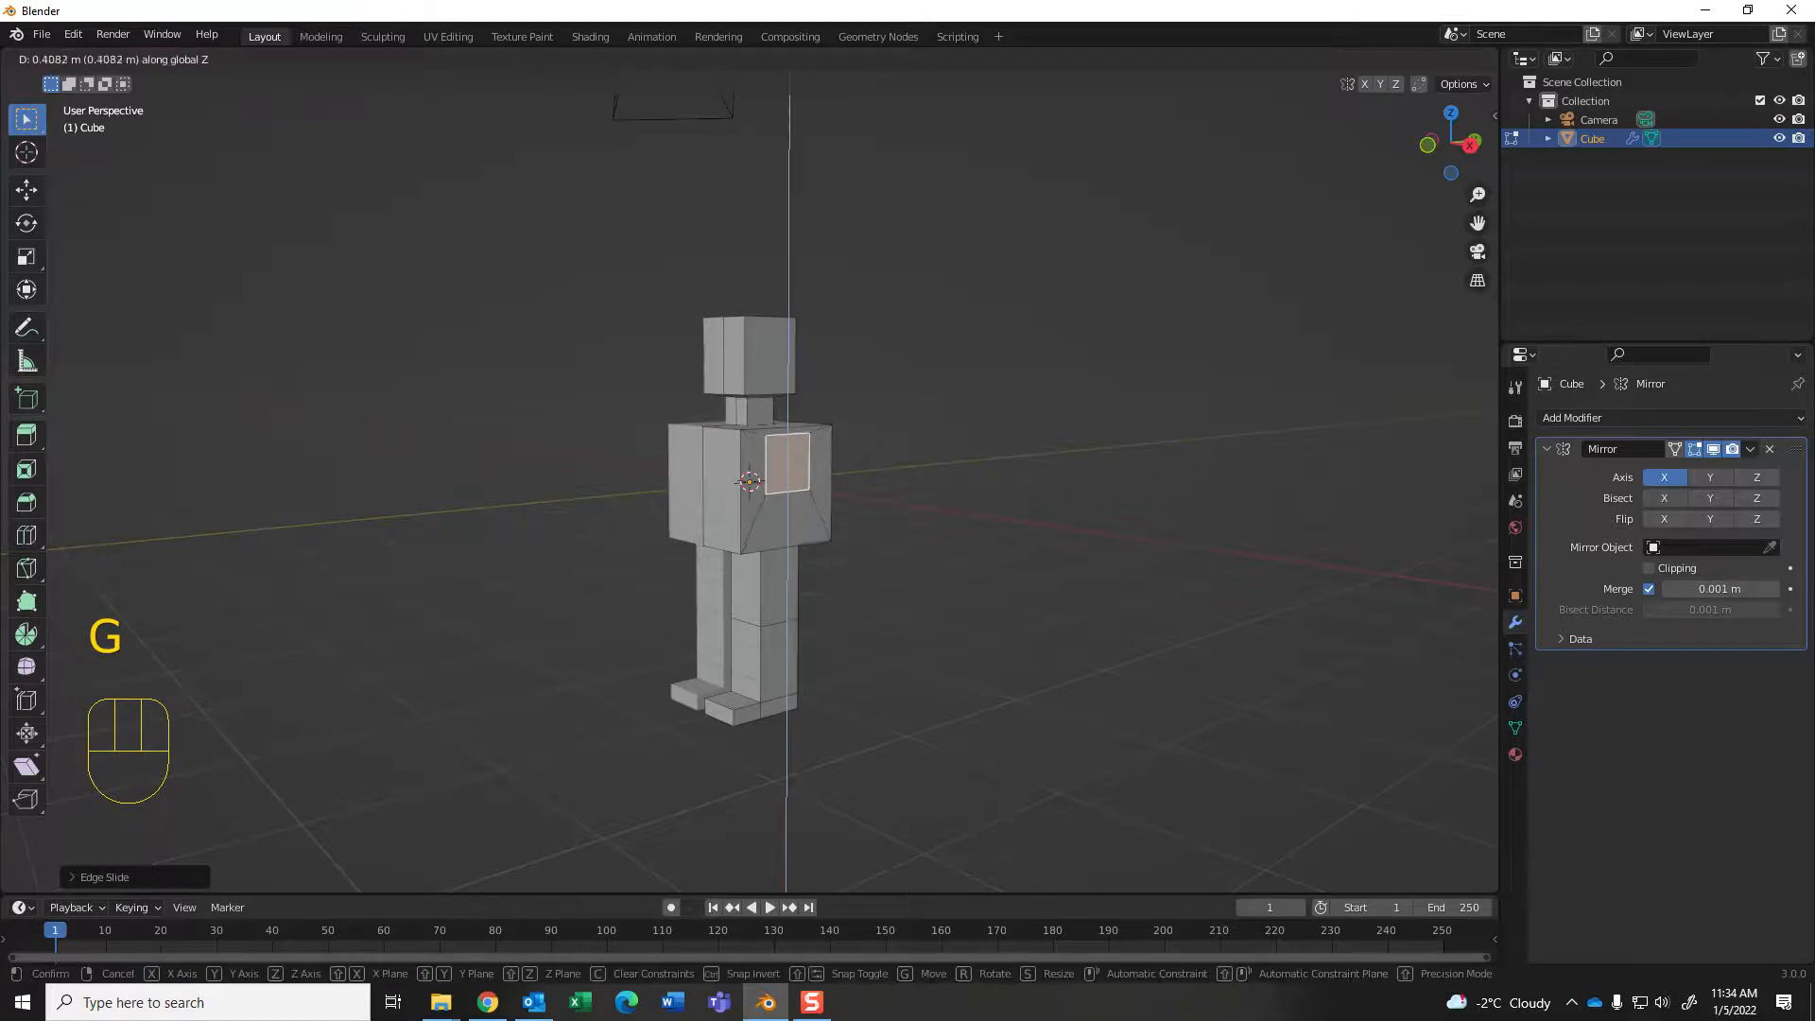
{"action": "left_click", "coordinate": [971, 567]}
Step: Extrude the shoulder face outward about 1.7 m as an upper arm, plus a similar forearm segment, scaling each end face down for a taper
{"action": "key", "text": "e"}
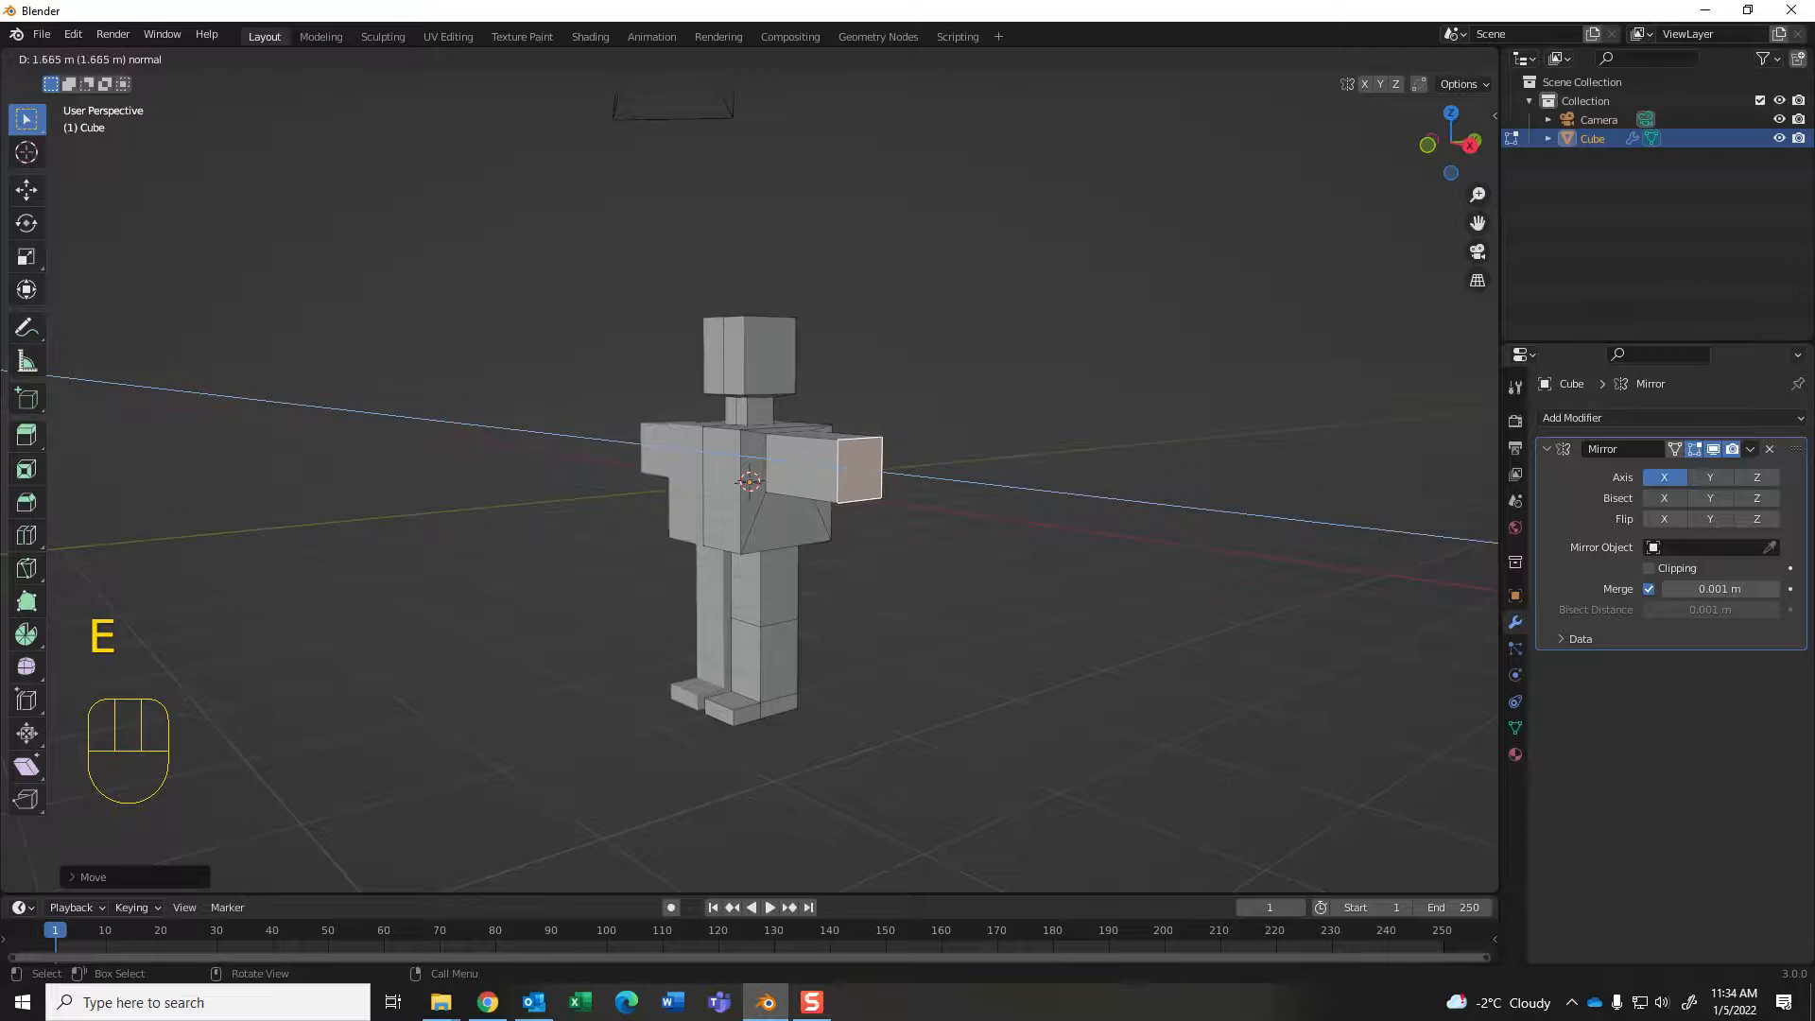
{"action": "left_click", "coordinate": [1021, 563]}
{"action": "key", "text": "s"}
{"action": "left_click", "coordinate": [969, 537]}
{"action": "key", "text": "e"}
{"action": "left_click", "coordinate": [1040, 557]}
{"action": "key", "text": "s"}
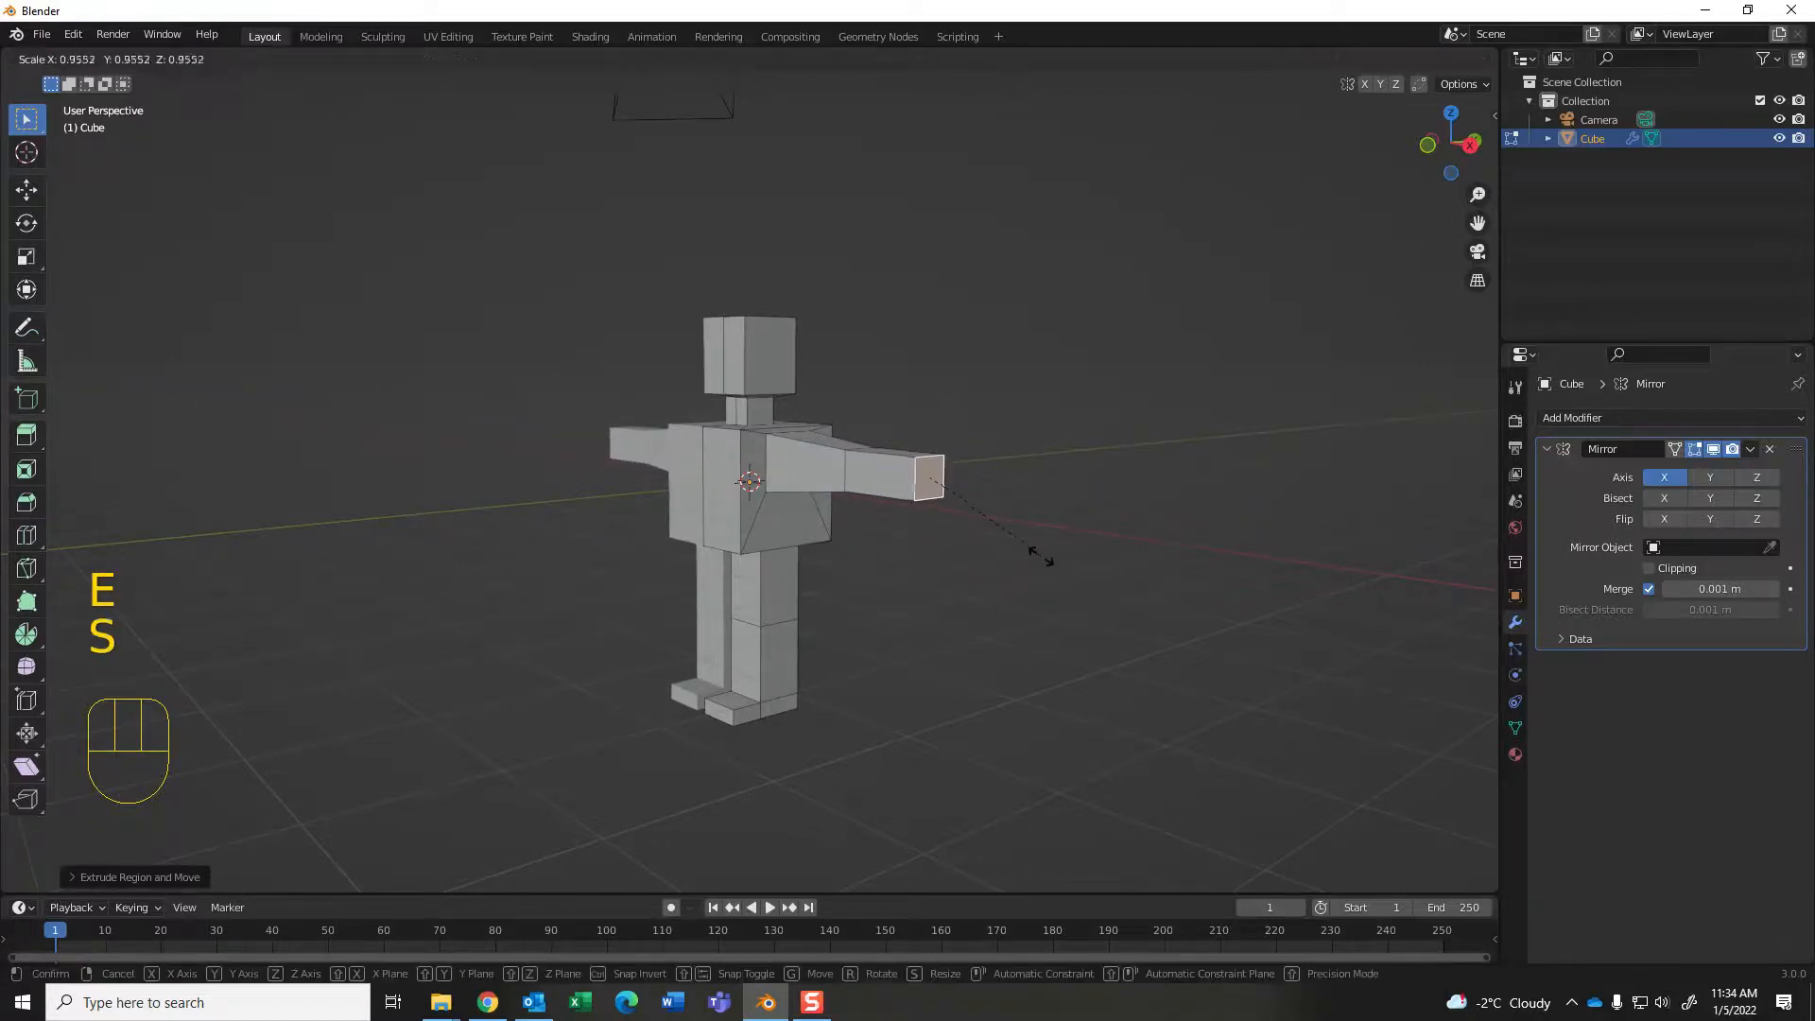
{"action": "left_click", "coordinate": [949, 488]}
Step: Extrude a short hand segment from the forearm's end and flatten its end face to about 0.44 along Z
{"action": "key", "text": "e"}
{"action": "left_click", "coordinate": [973, 484]}
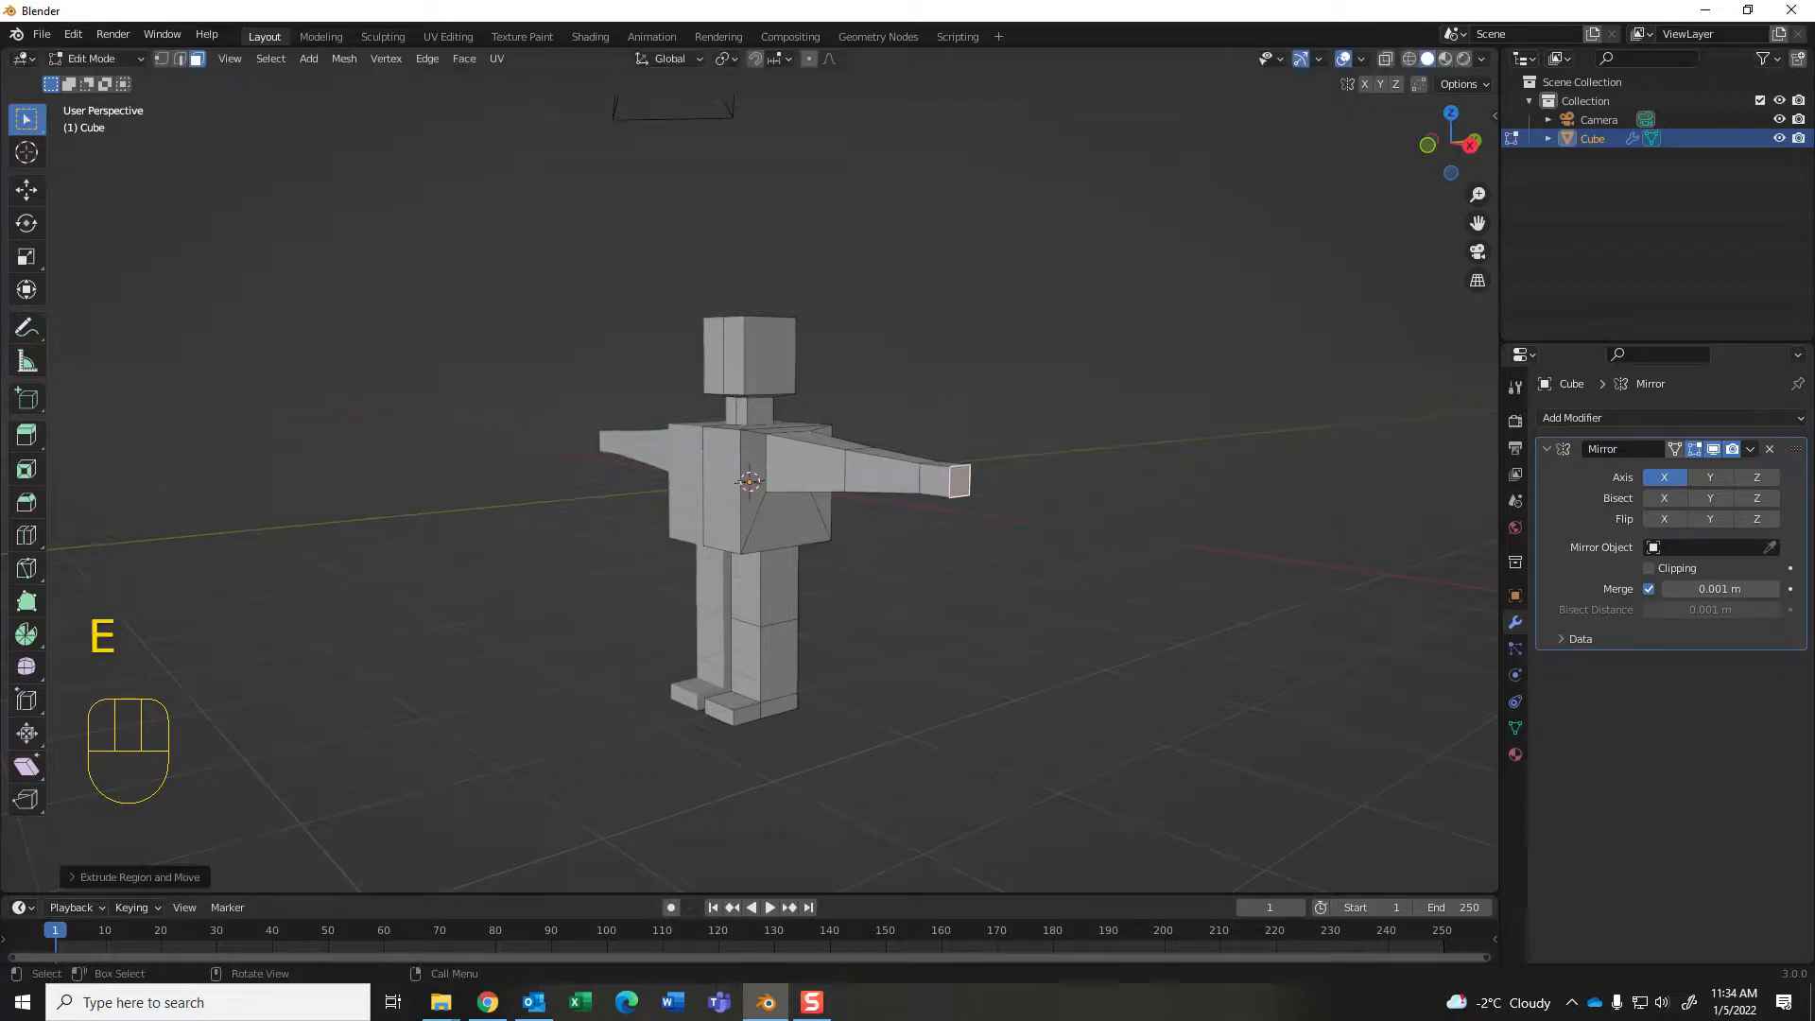
{"action": "key", "text": "s"}
{"action": "key", "text": "z"}
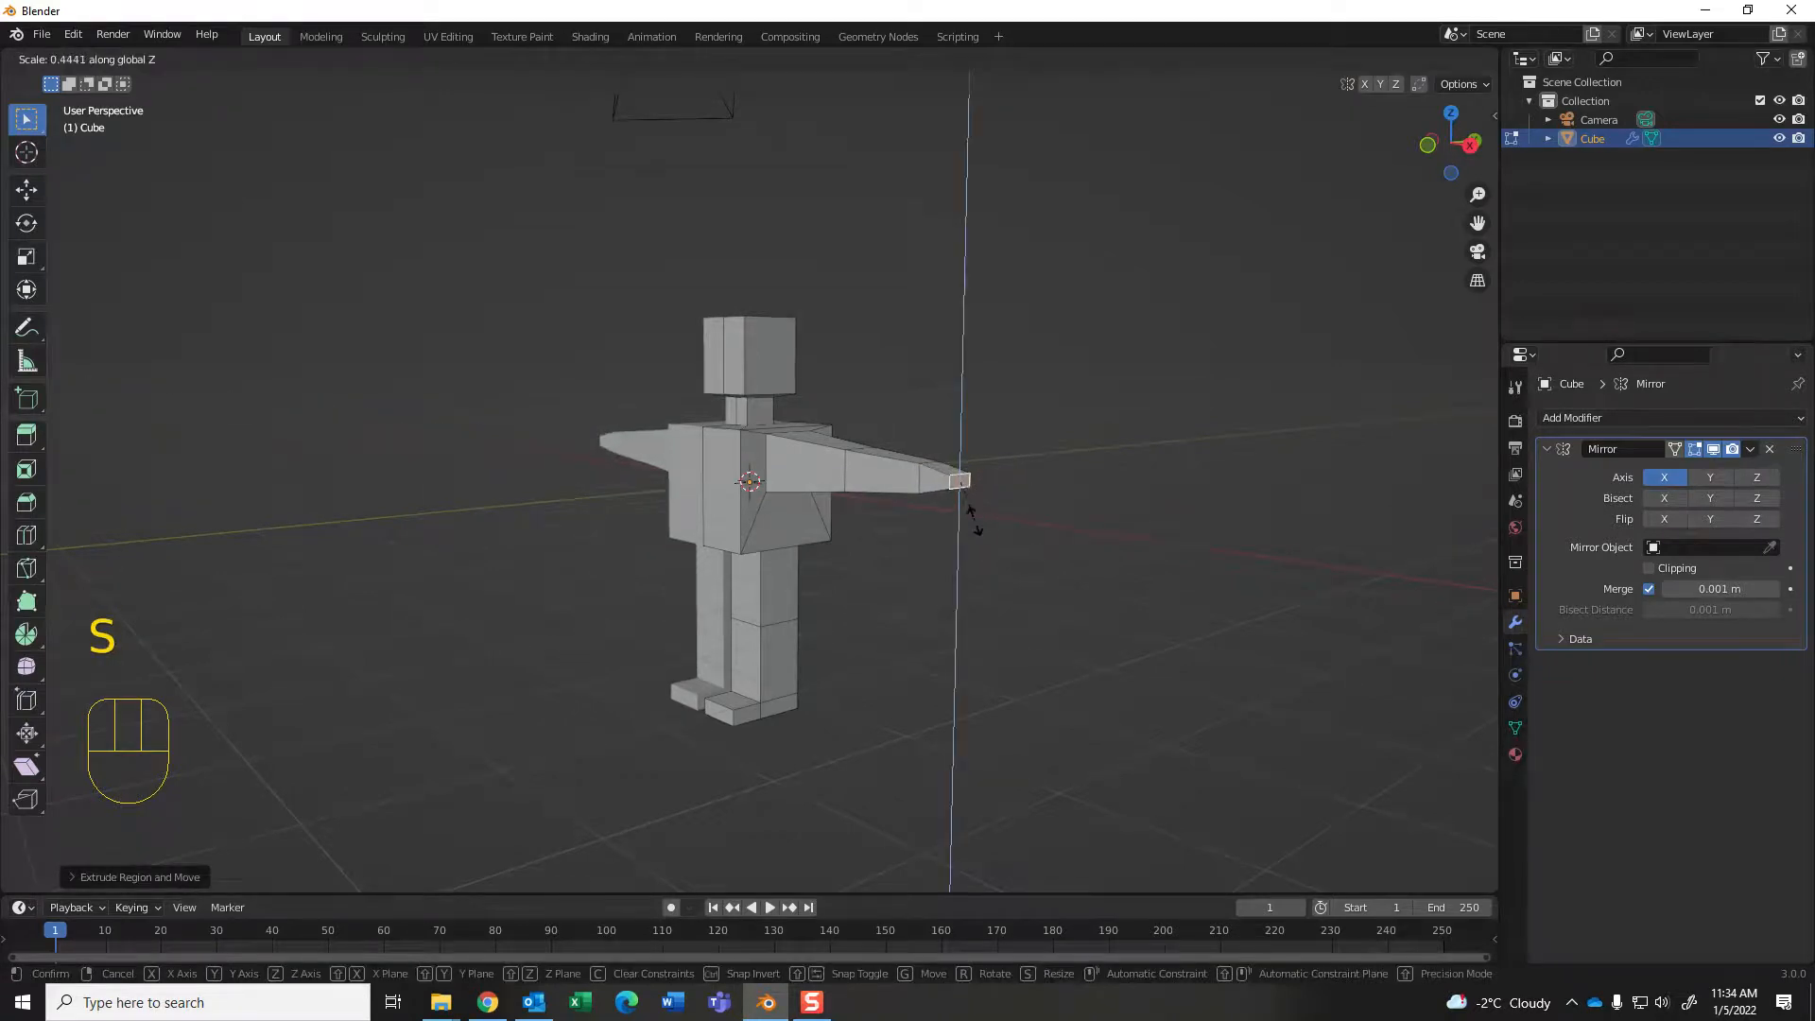
{"action": "left_click", "coordinate": [975, 520]}
Step: Move the hand's end face outward along the X axis to lengthen the hand
{"action": "middle_click_drag", "start_coordinate": [975, 521], "coordinate": [936, 591]}
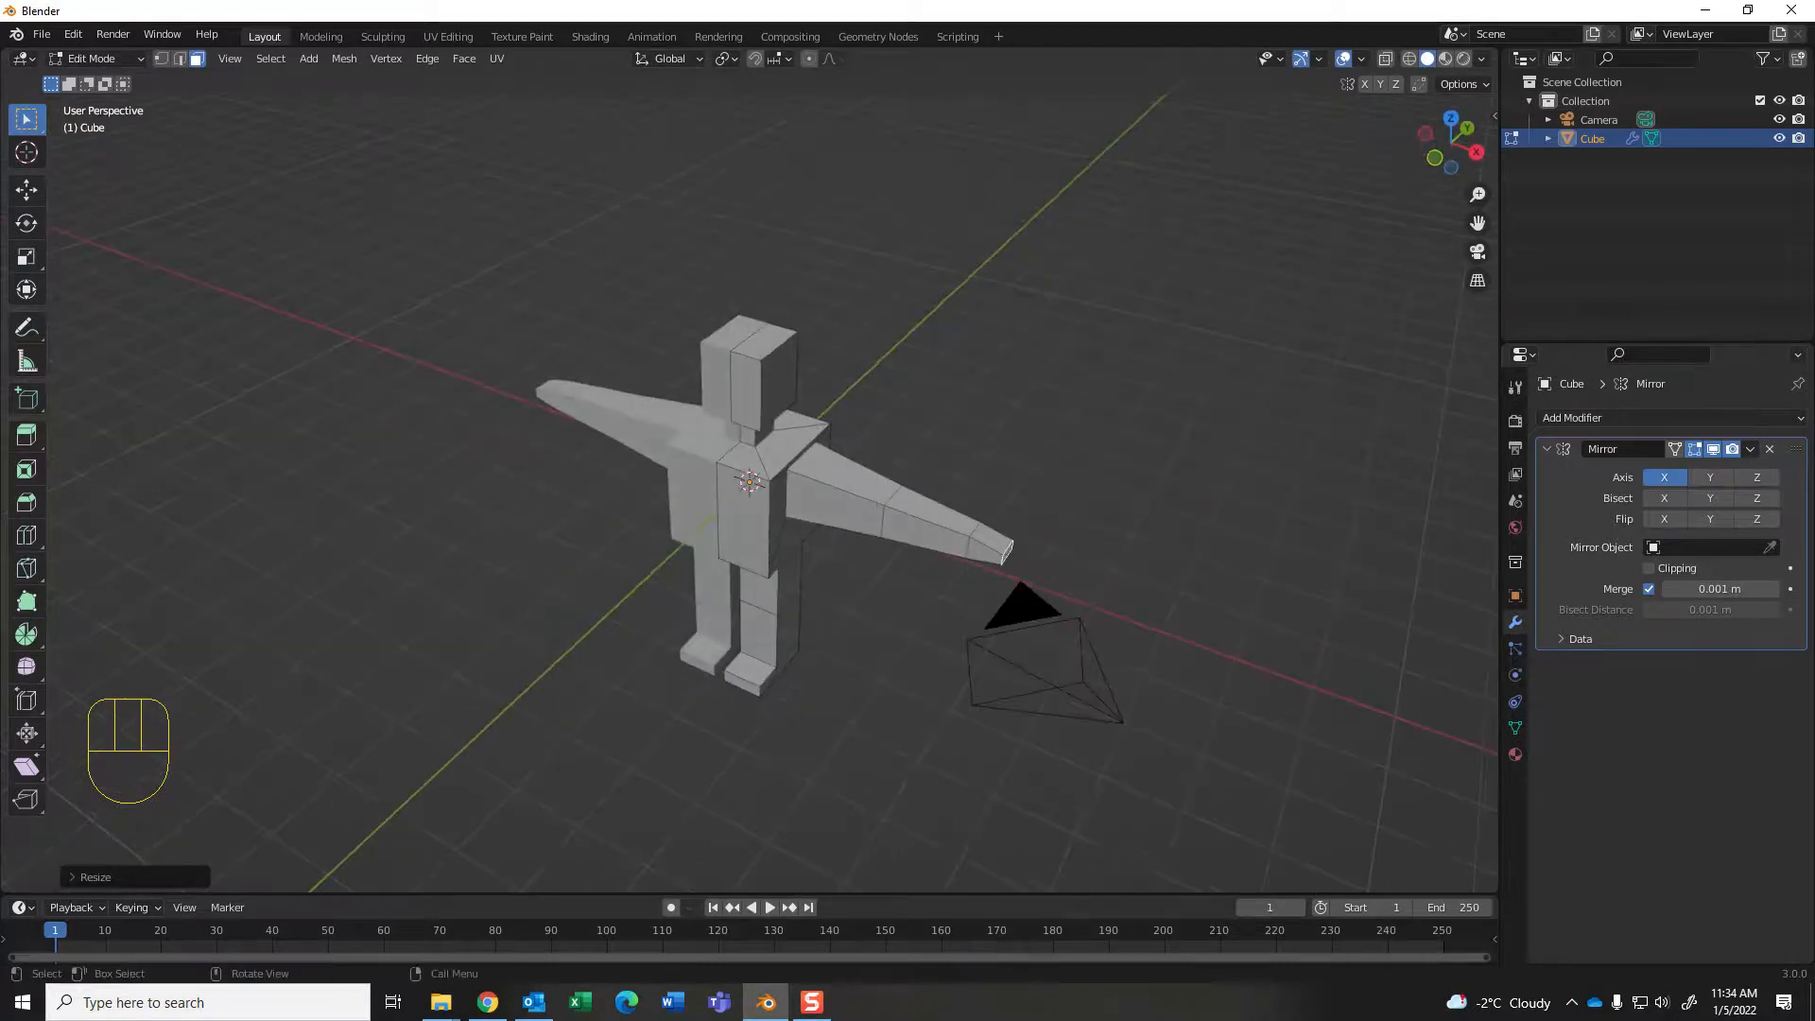
{"action": "key", "text": "g"}
{"action": "key", "text": "x"}
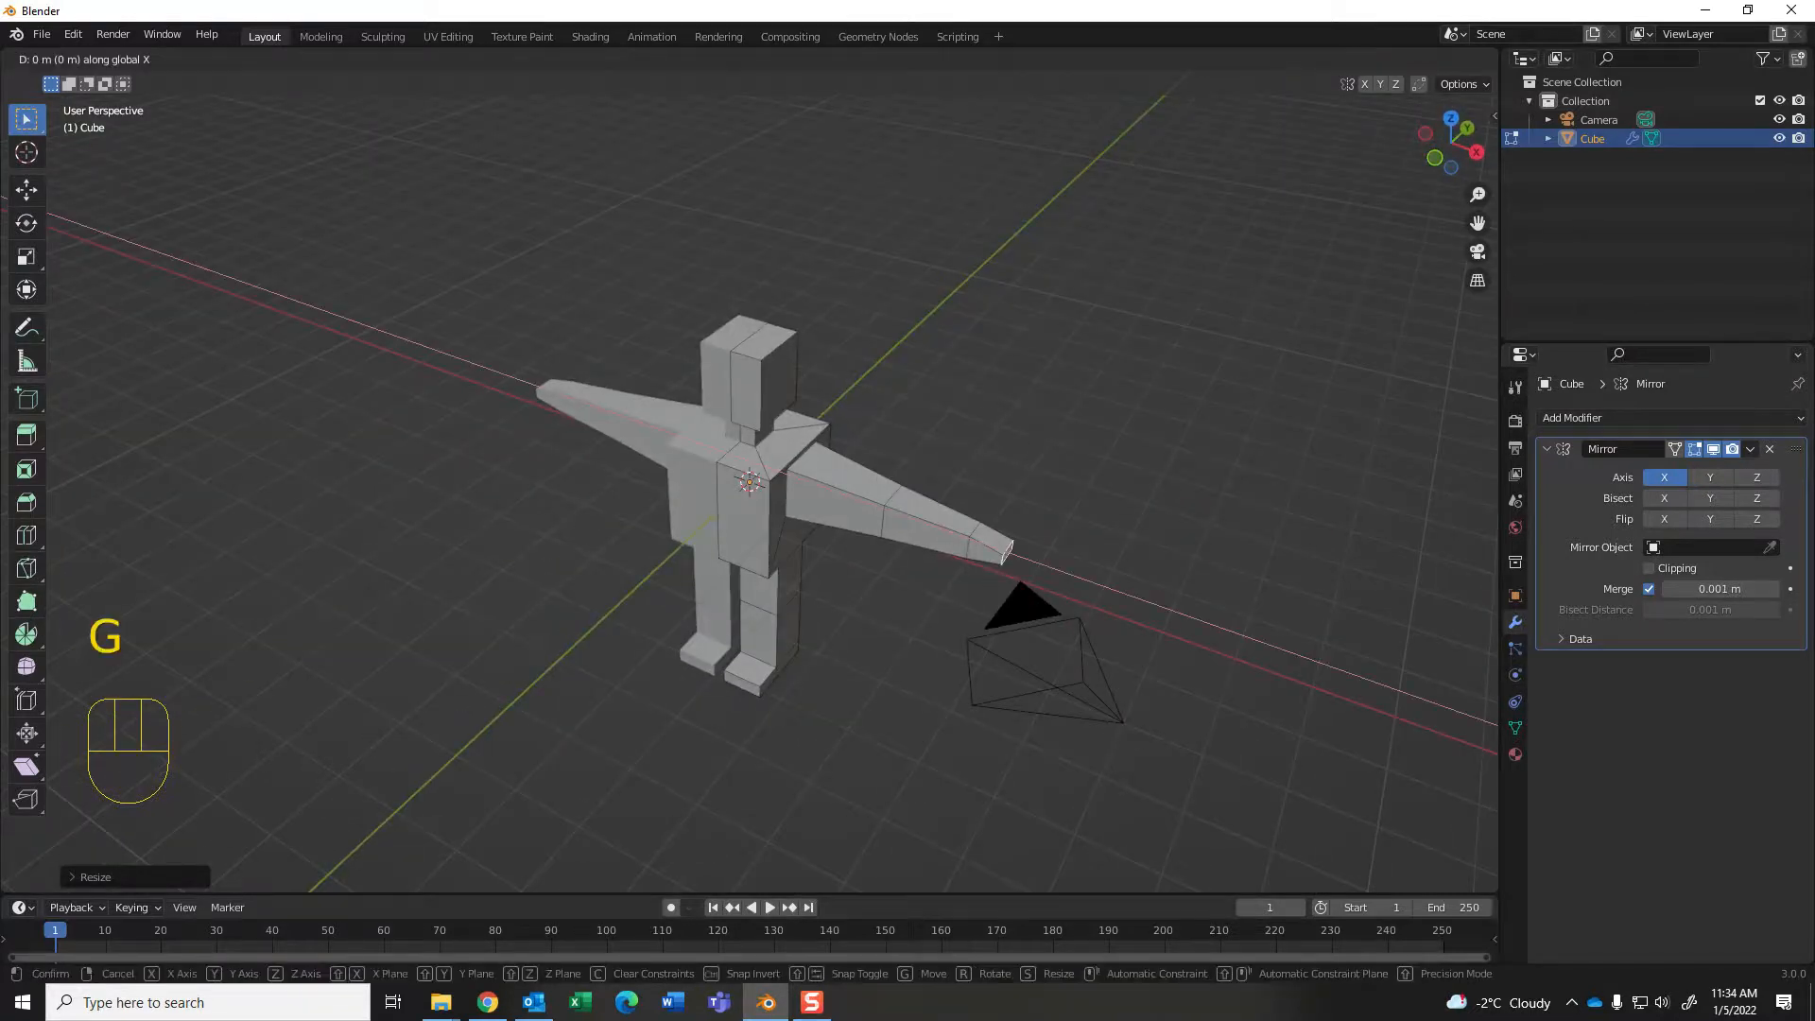
{"action": "left_click", "coordinate": [1002, 596]}
{"action": "middle_click_drag", "start_coordinate": [1002, 596], "coordinate": [1078, 510]}
{"action": "scroll", "coordinate": [1046, 539], "scroll_direction": "up", "scroll_amount": 2}
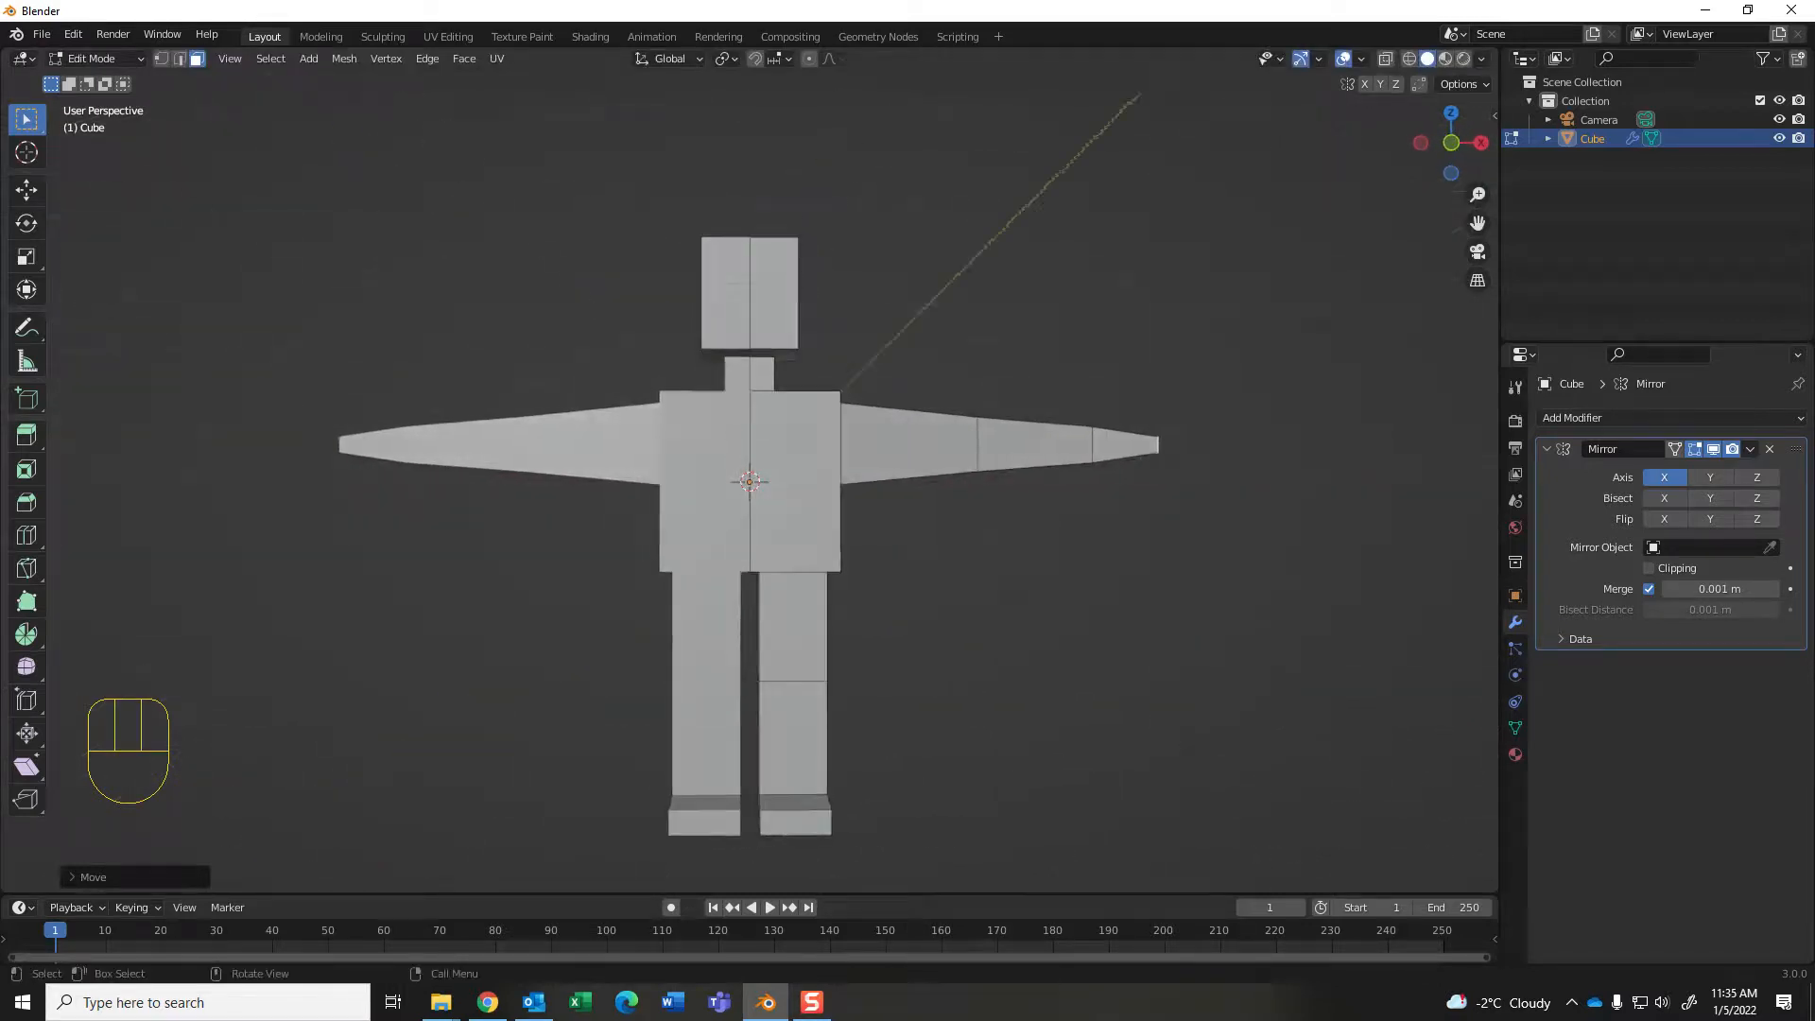
Step: Switch to the front orthographic view and select the entire body mesh
{"action": "scroll", "coordinate": [749, 536], "scroll_direction": "down", "scroll_amount": 2}
{"action": "key", "text": "KP_1"}
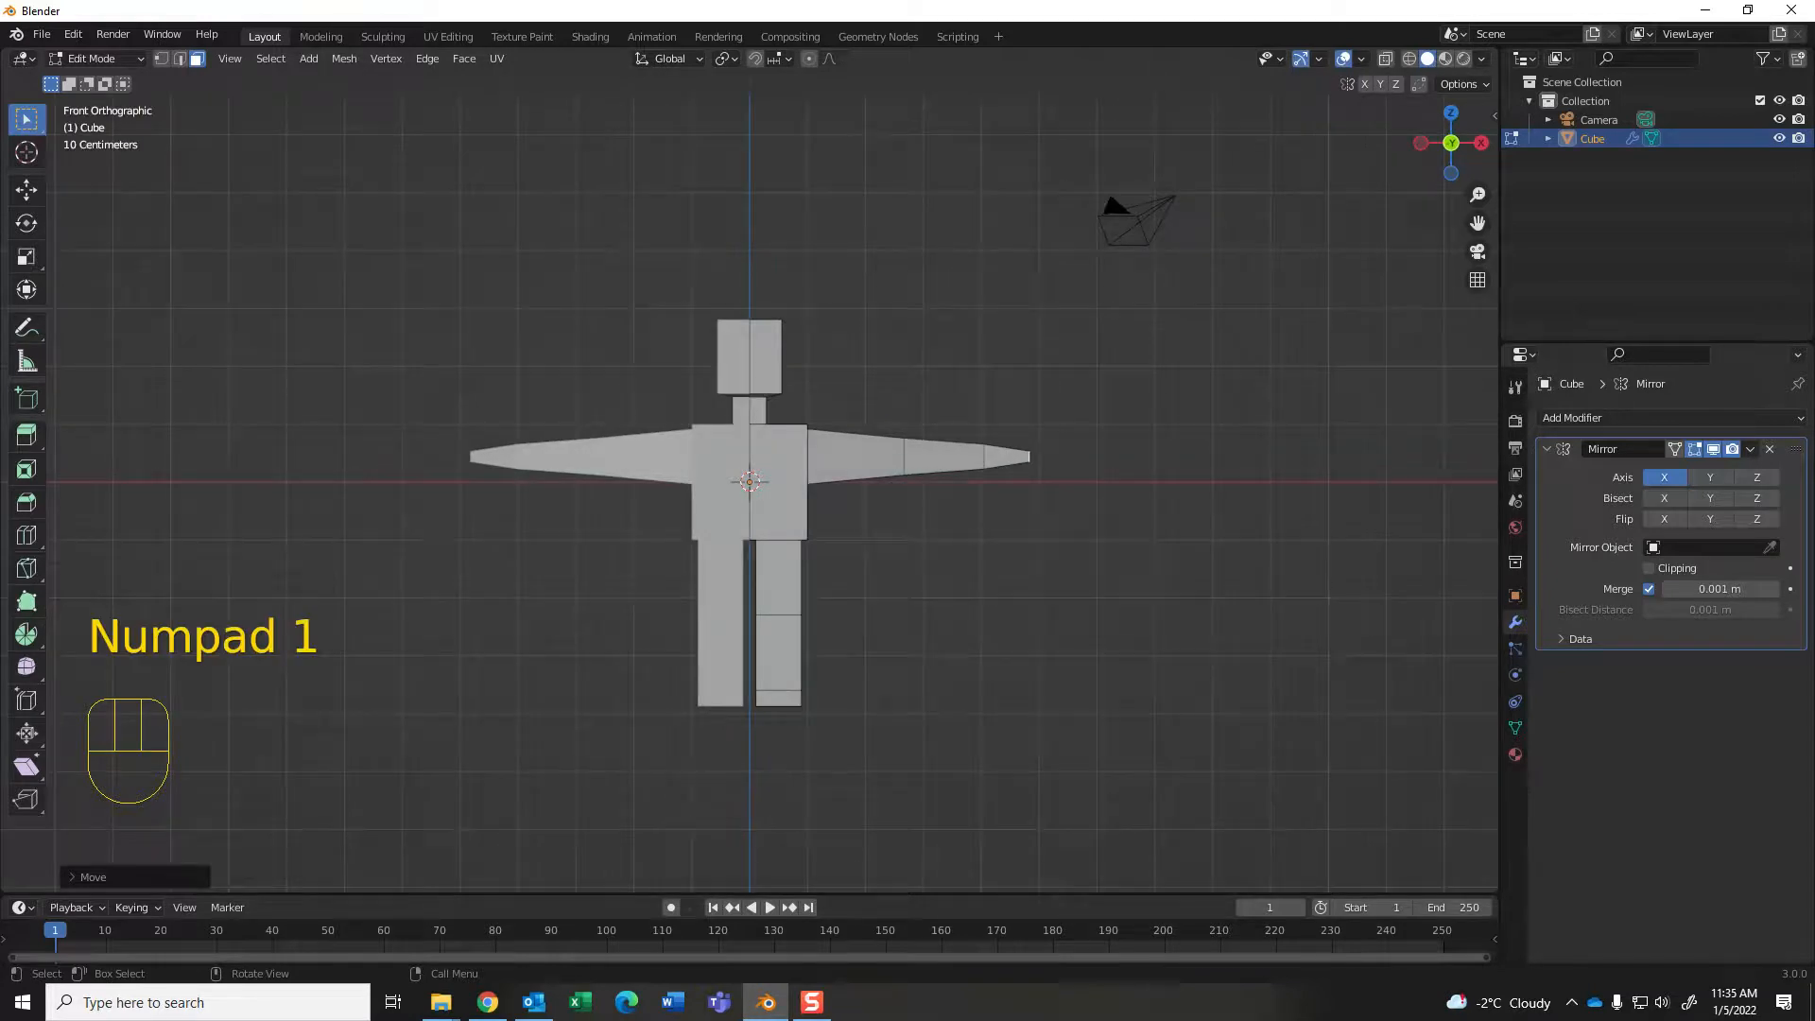
{"action": "key", "text": "a"}
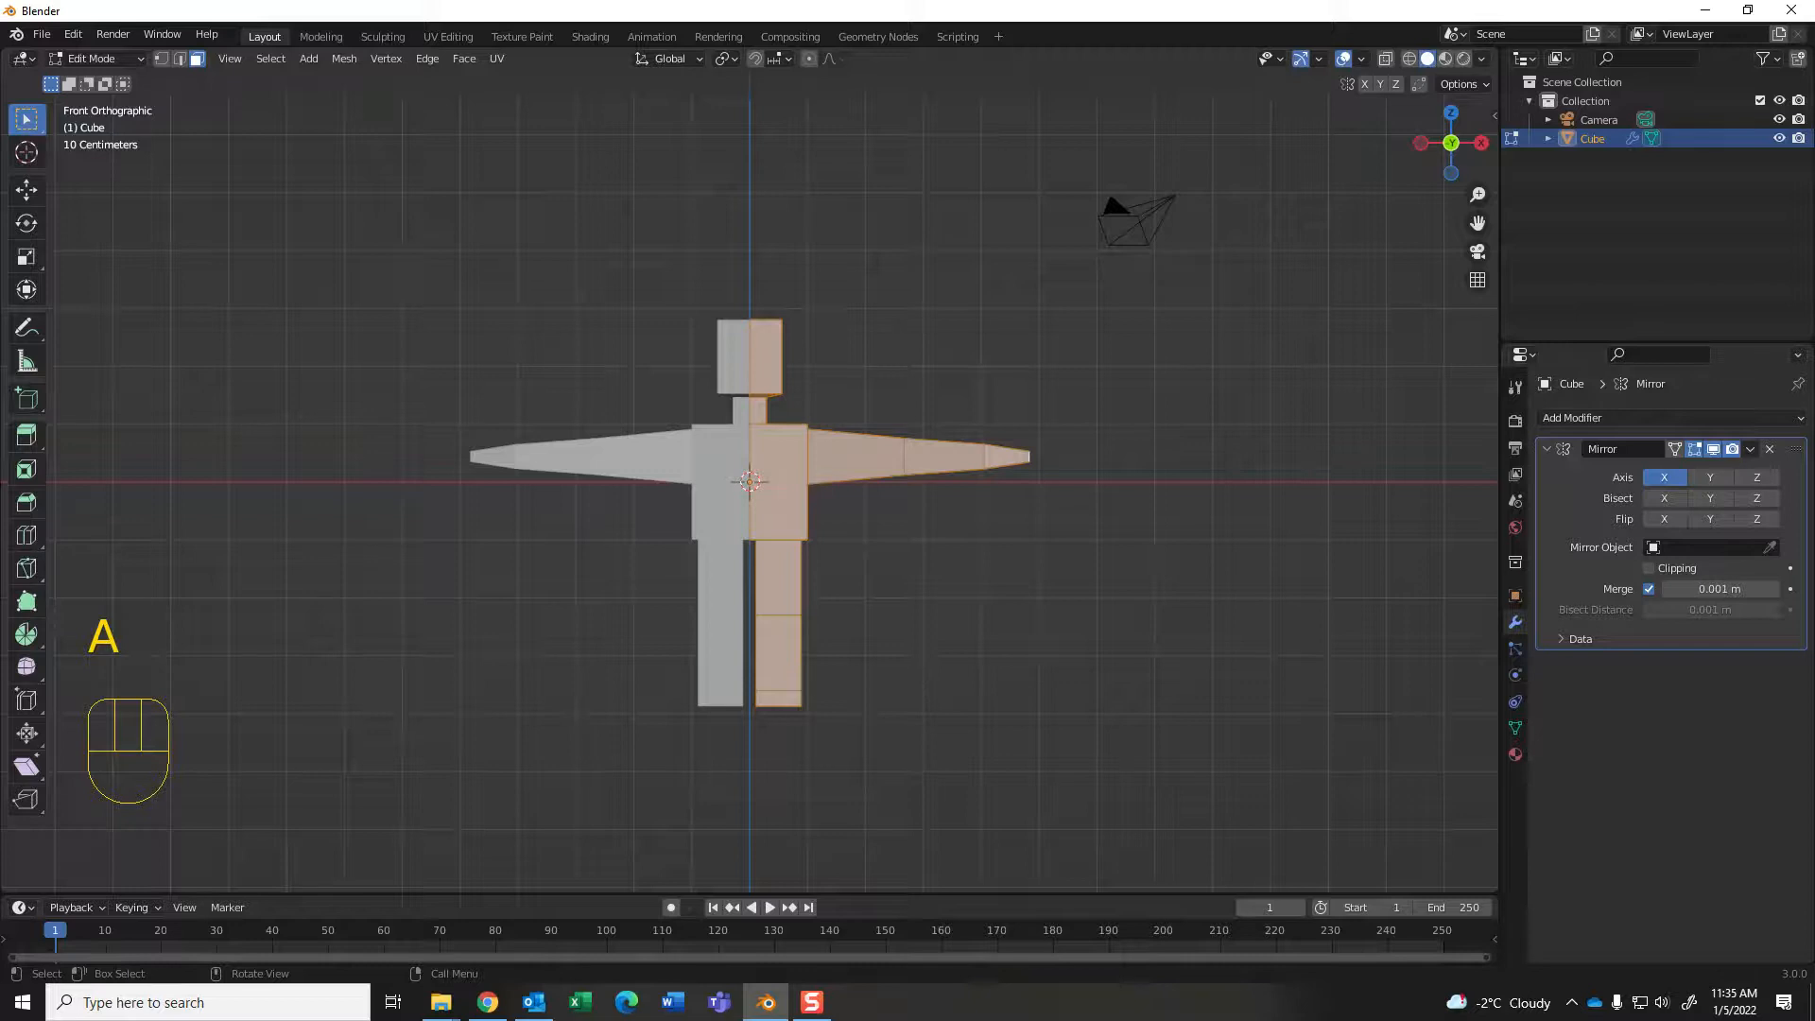
Step: Try to move the whole body mesh upward about 3.8 m without Mirror clipping
{"action": "key", "text": "g"}
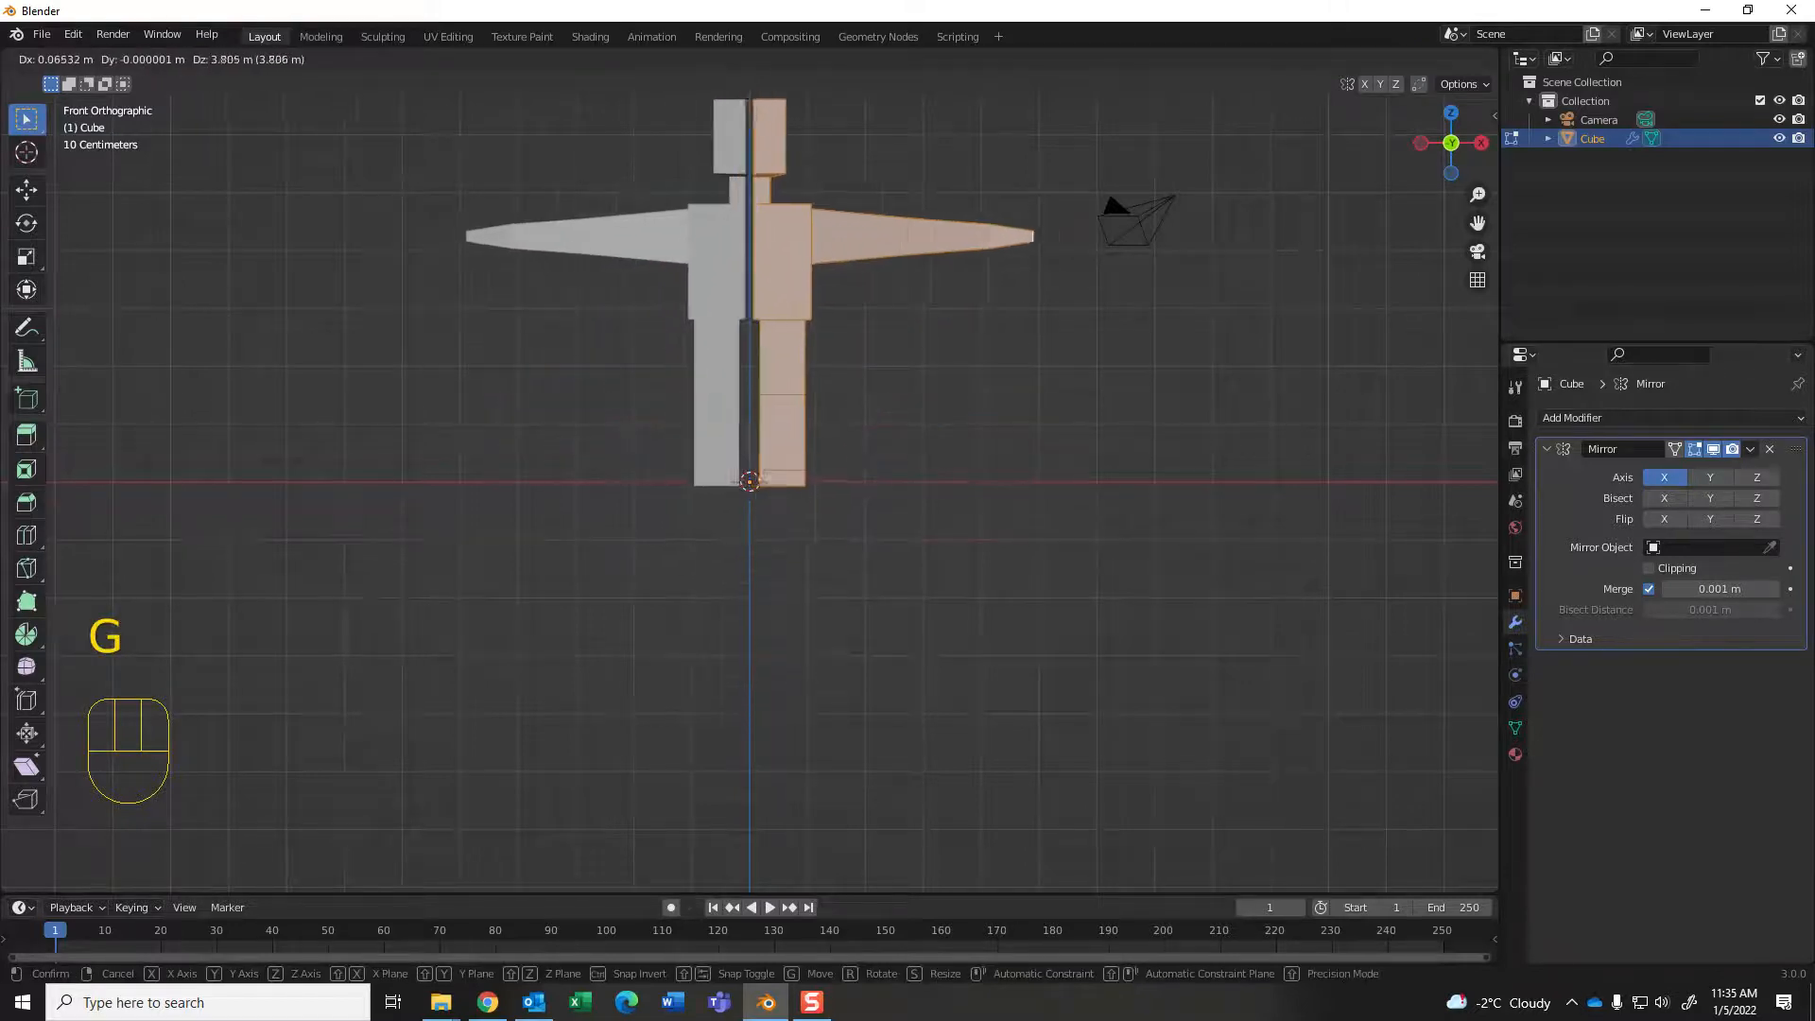
{"action": "key", "text": "Return"}
{"action": "key", "text": "ctrl+z"}
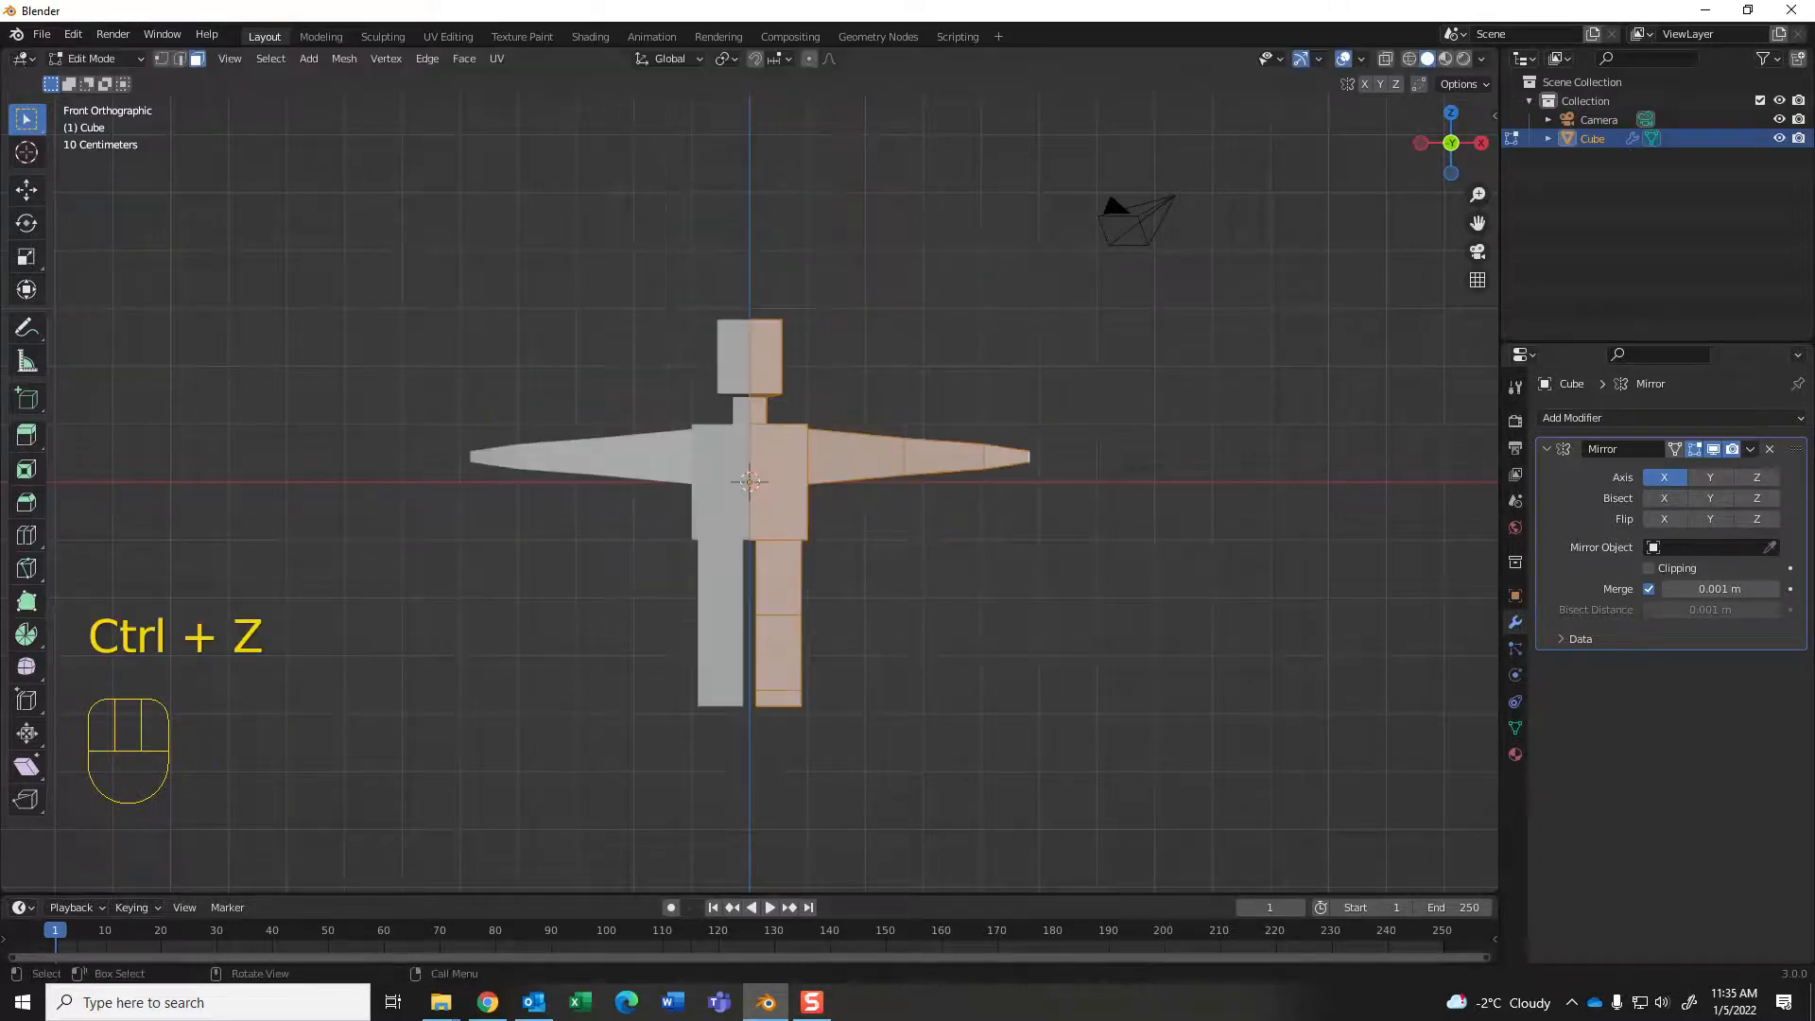
Step: Enable Clipping on the Mirror modifier and move the whole mesh up about 3.89 m so the feet rest on the ground line
{"action": "left_click", "coordinate": [1649, 568]}
{"action": "key", "text": "g"}
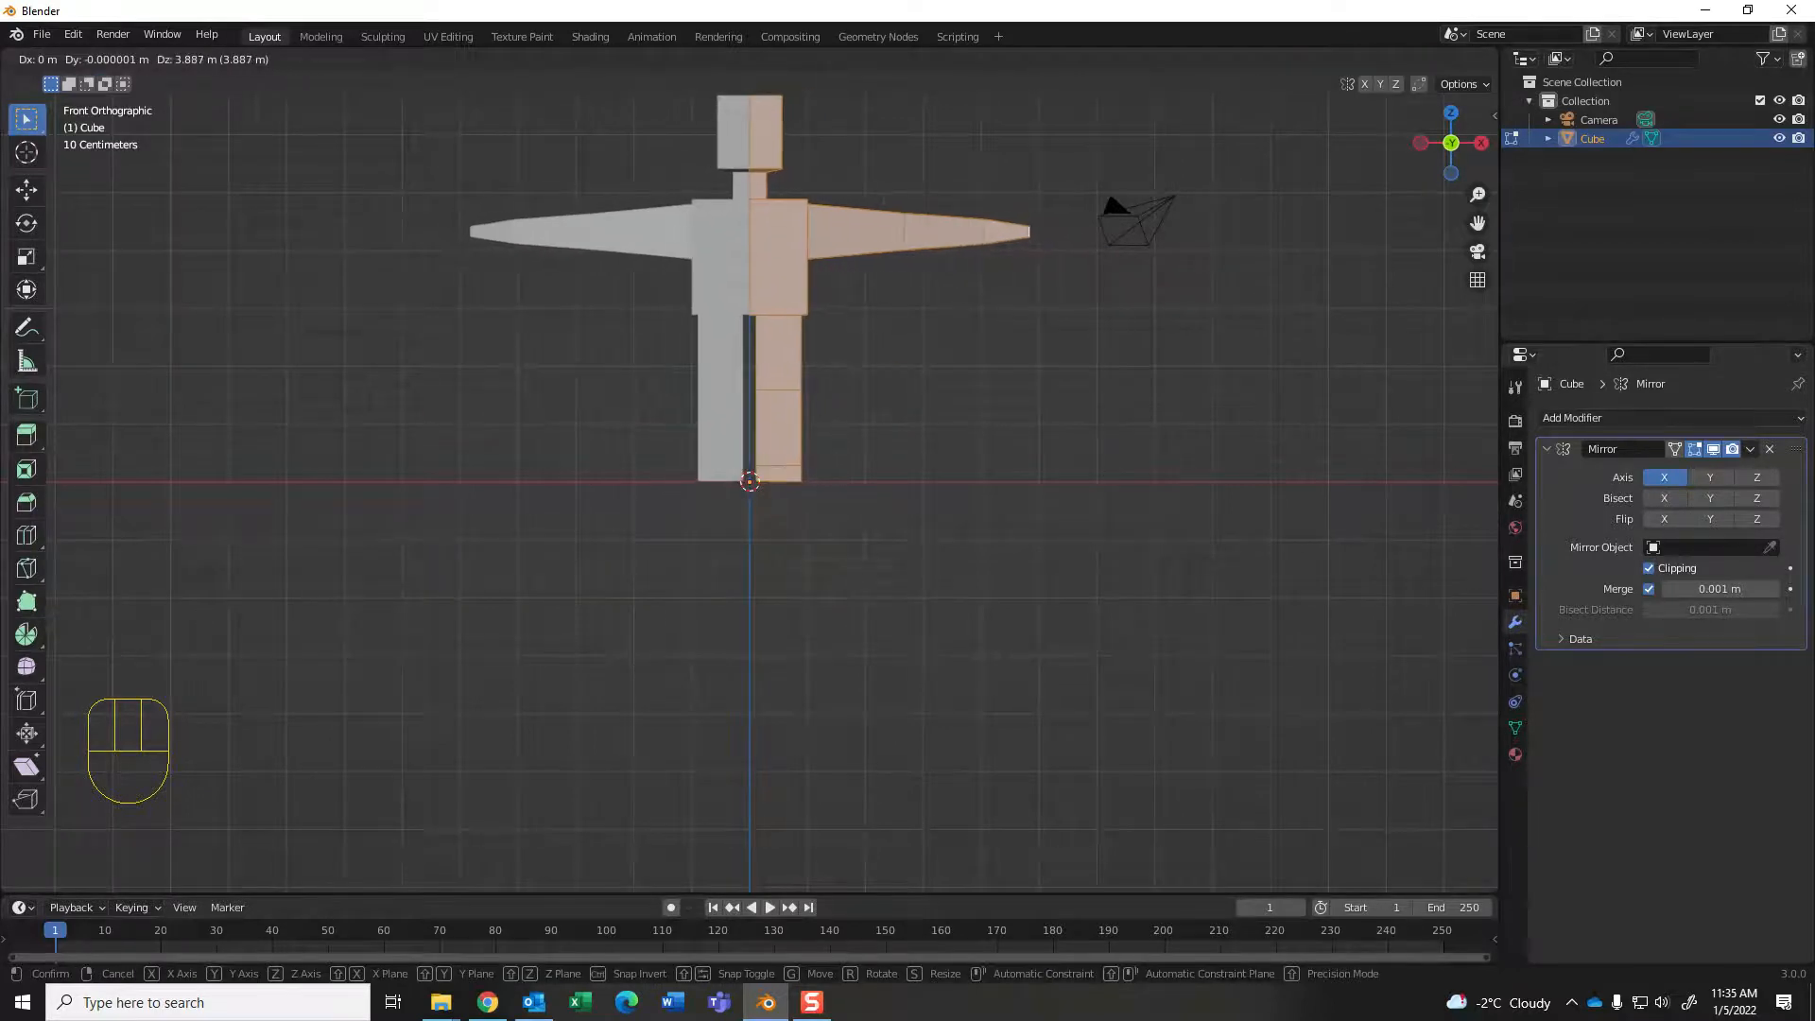
{"action": "key", "text": "Return"}
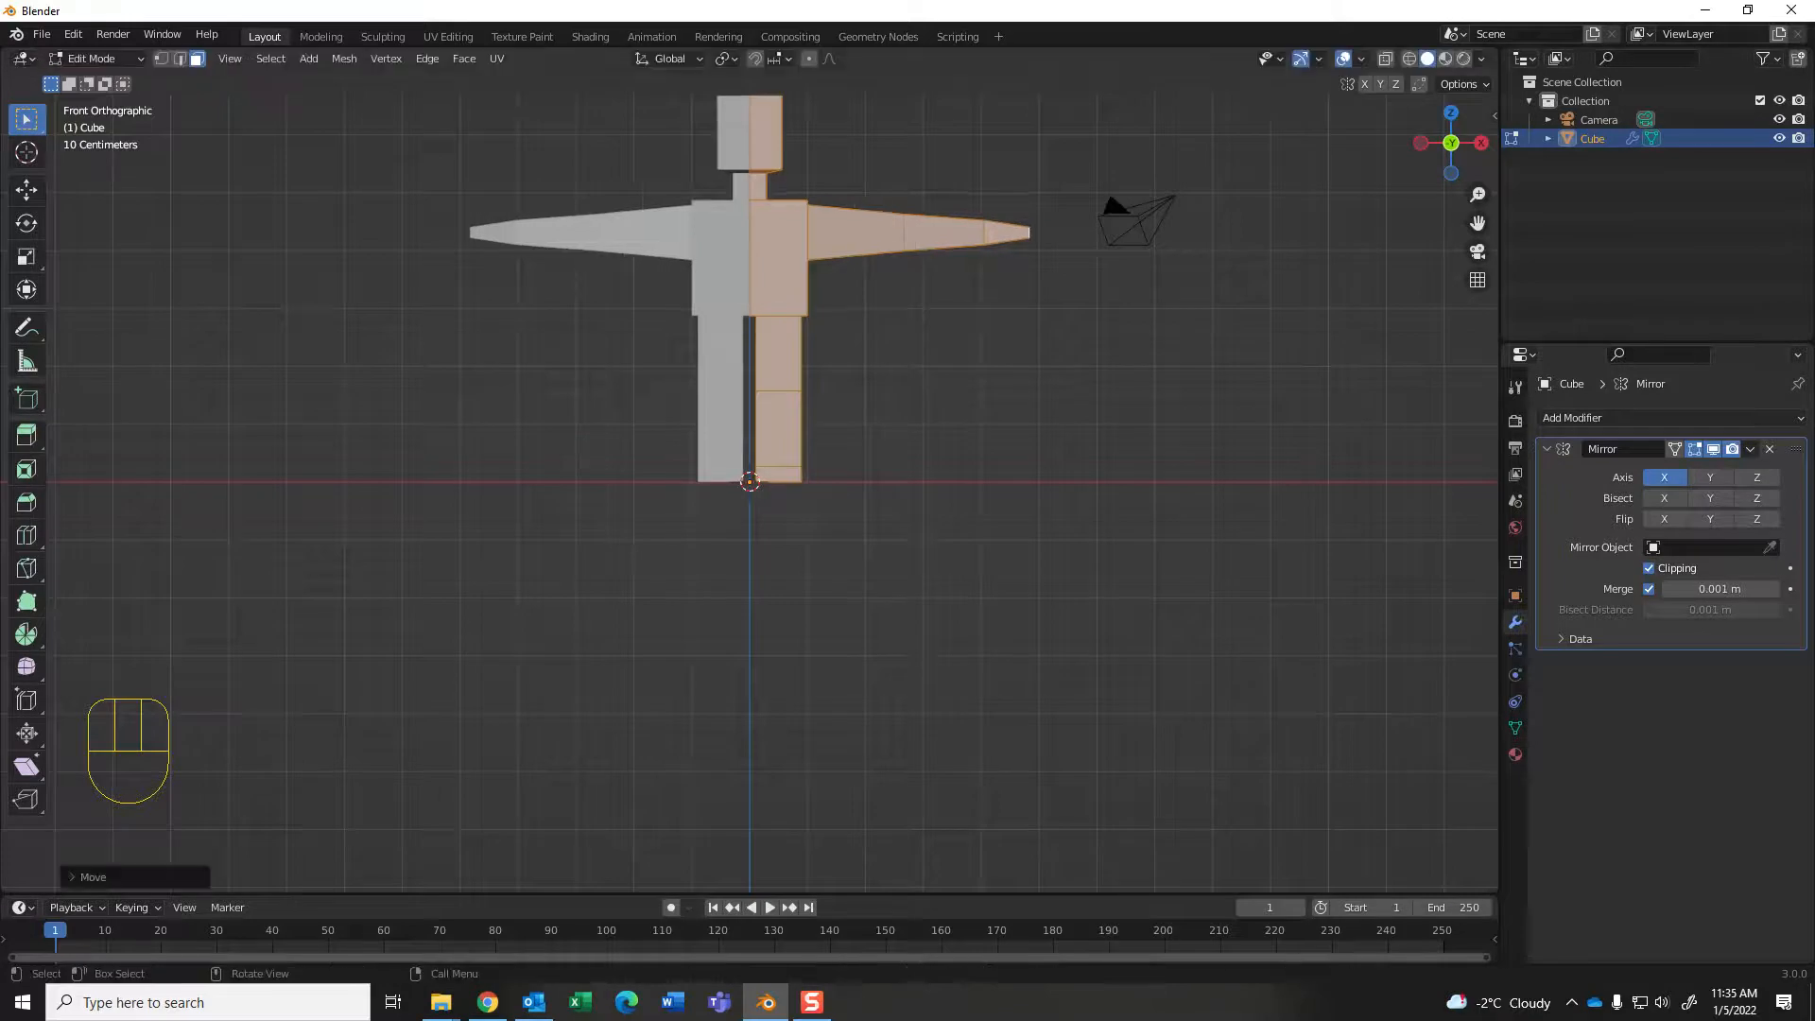
Step: Return to Object Mode in the front view and add an armature at the world origin between the feet
{"action": "middle_click_drag", "start_coordinate": [756, 378], "coordinate": [742, 574], "text": "shift"}
{"action": "scroll", "coordinate": [744, 576], "scroll_direction": "up", "scroll_amount": 3}
{"action": "key", "text": "KP_1"}
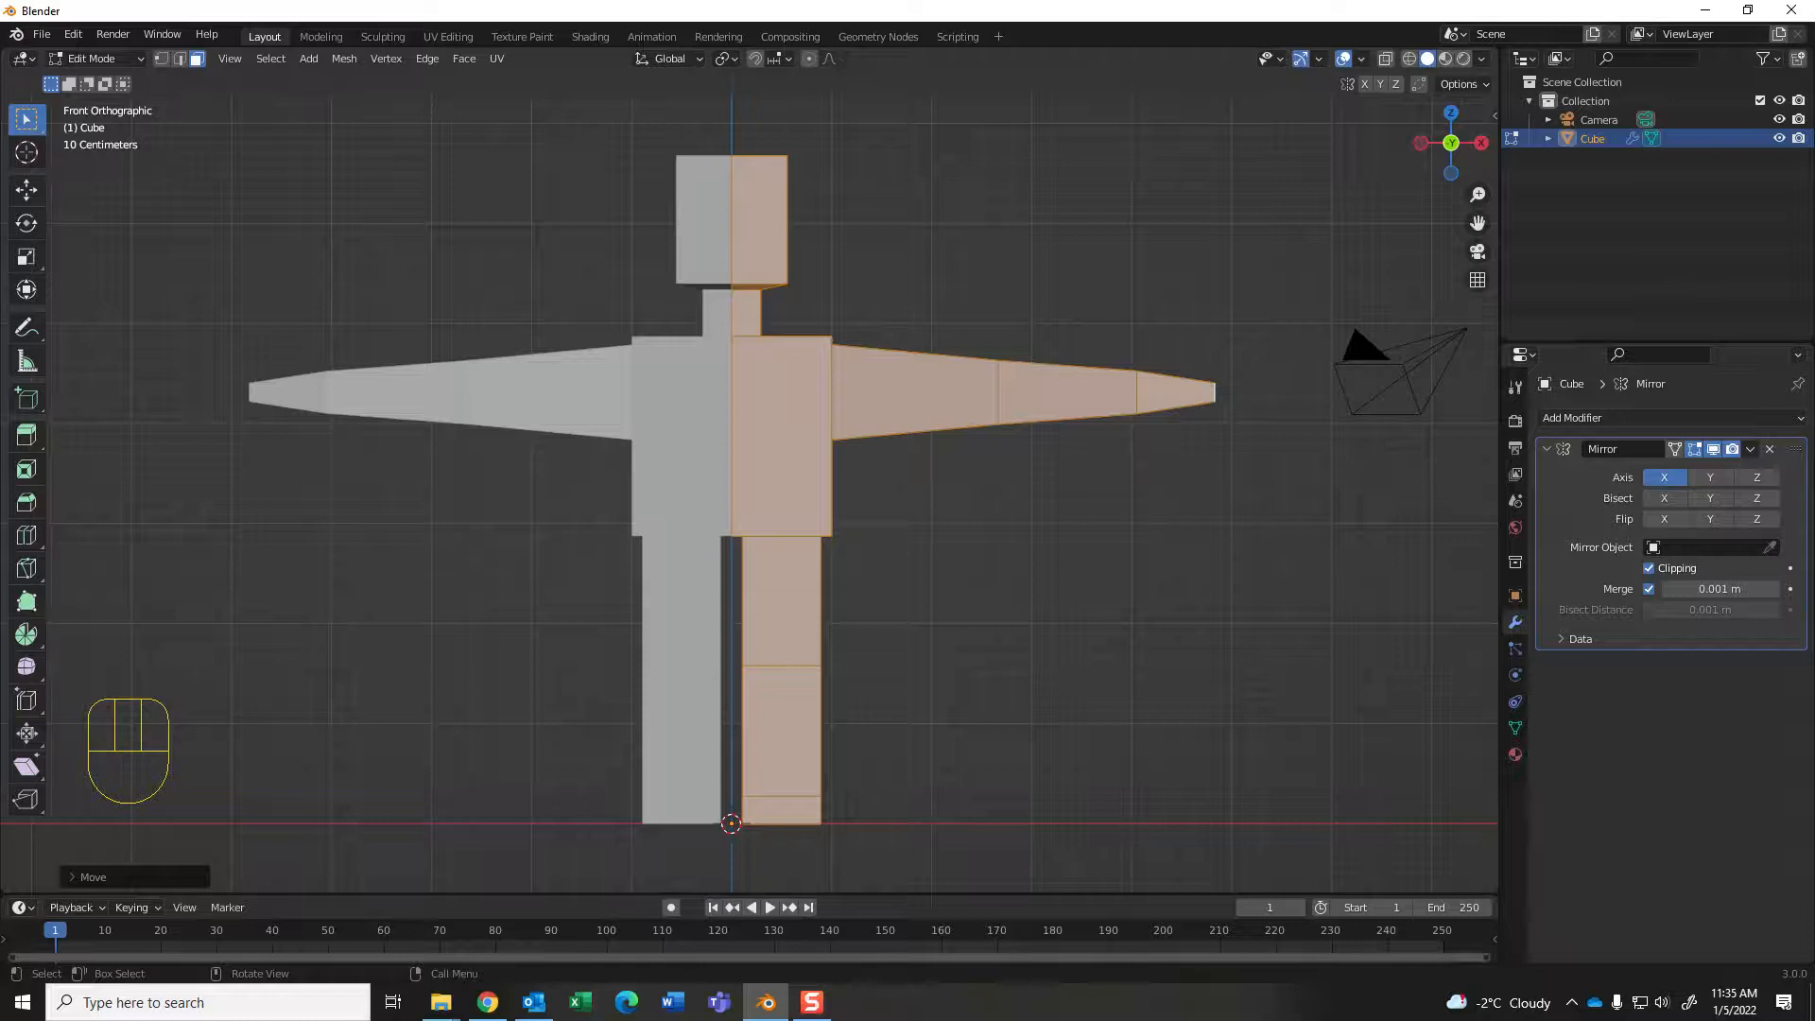
{"action": "key", "text": "Tab"}
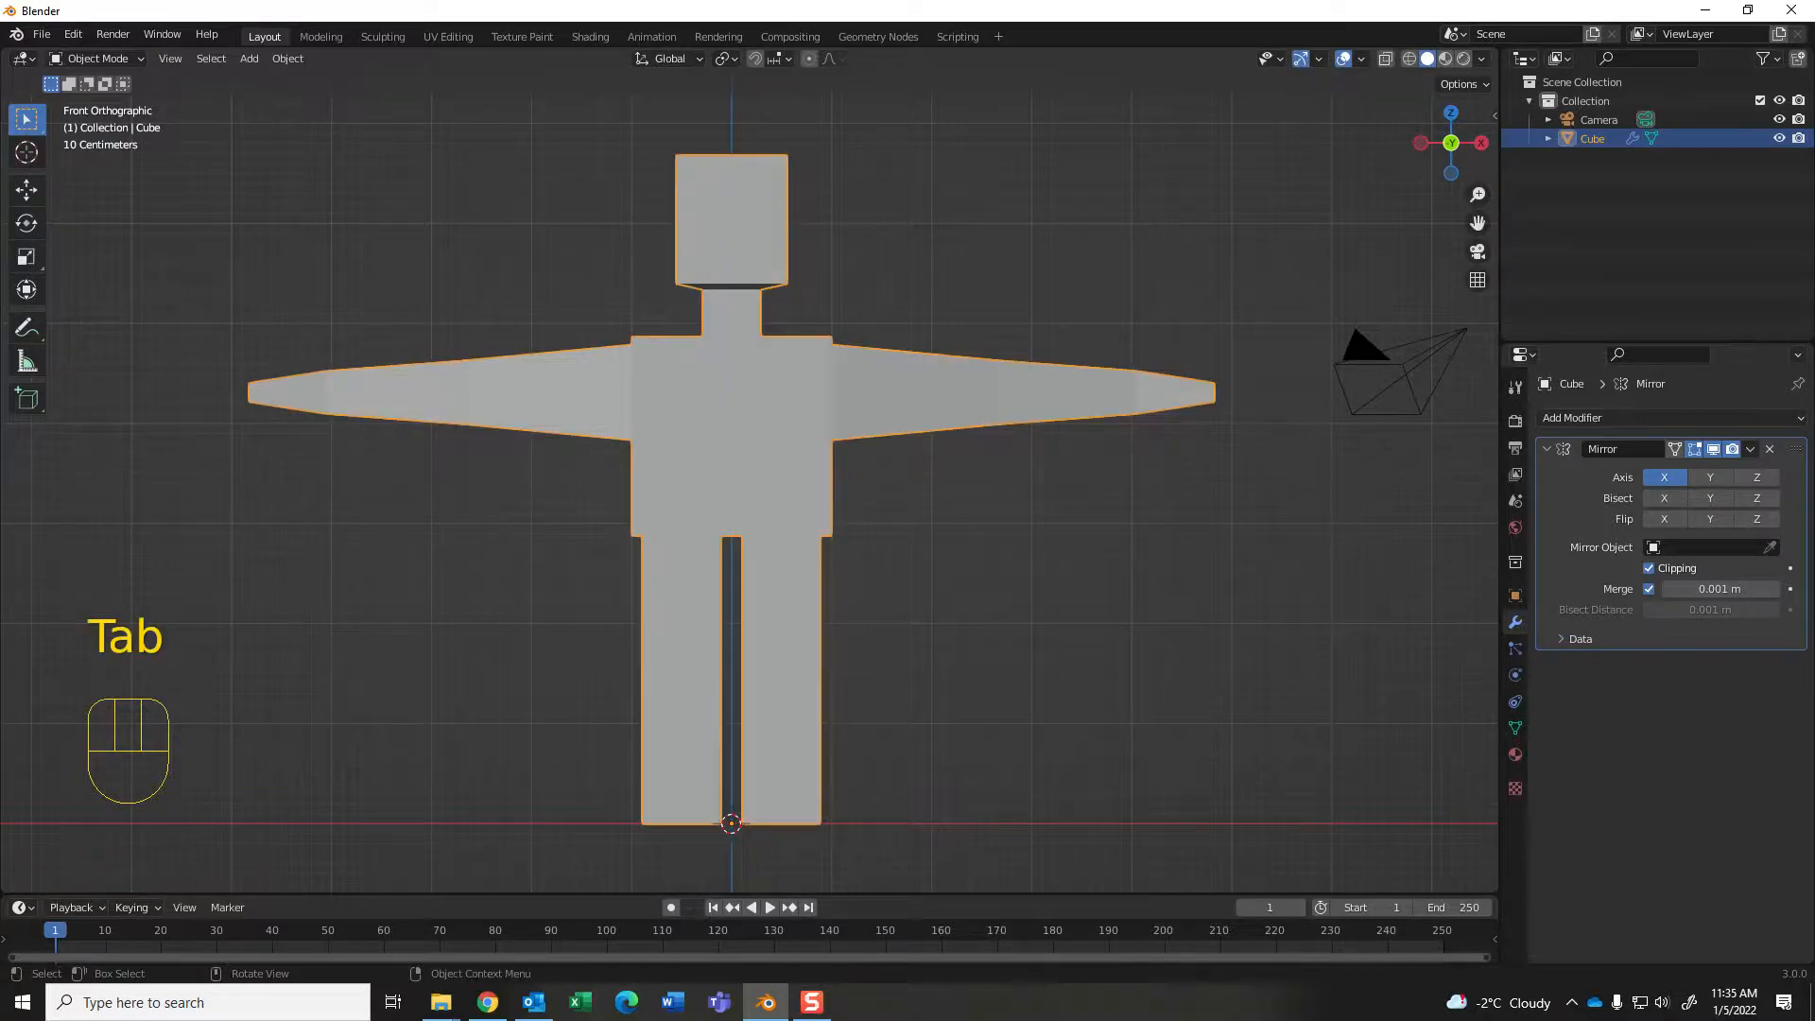
{"action": "key", "text": "shift+a"}
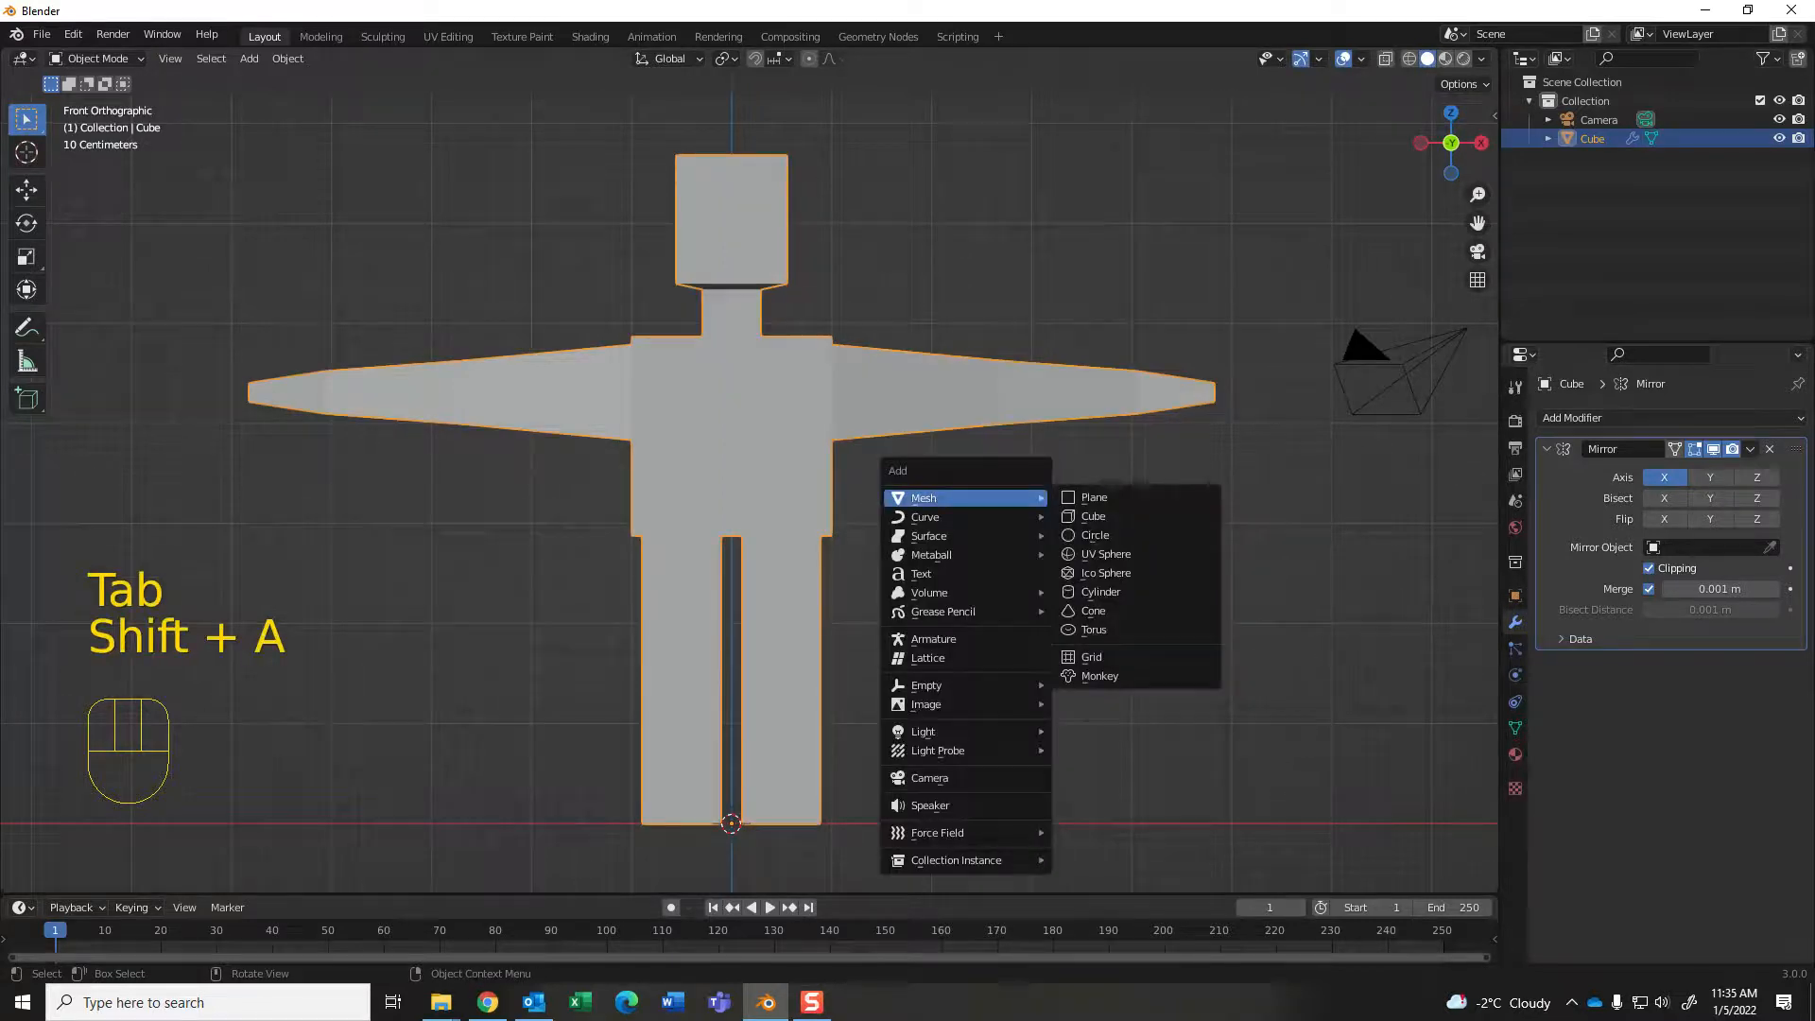
{"action": "left_click", "coordinate": [932, 639]}
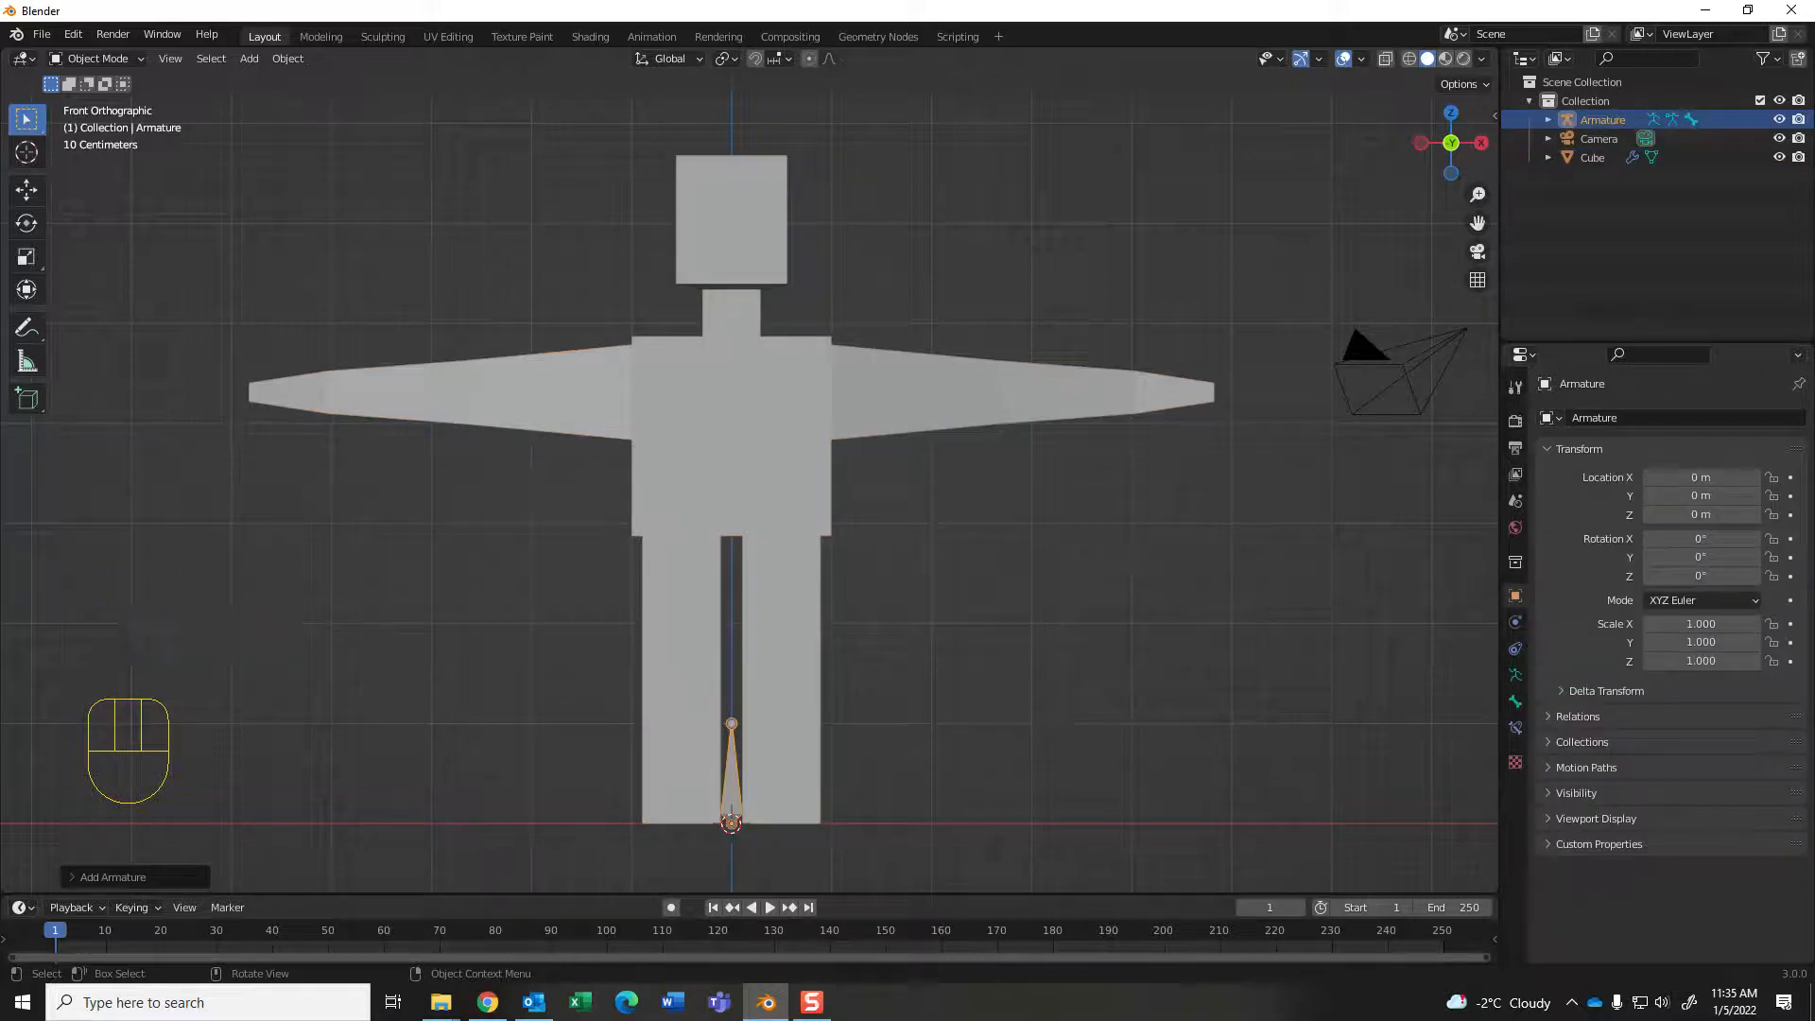
Step: Set the armature's viewport display to In Front so its bones show through the body
{"action": "left_click", "coordinate": [1515, 674]}
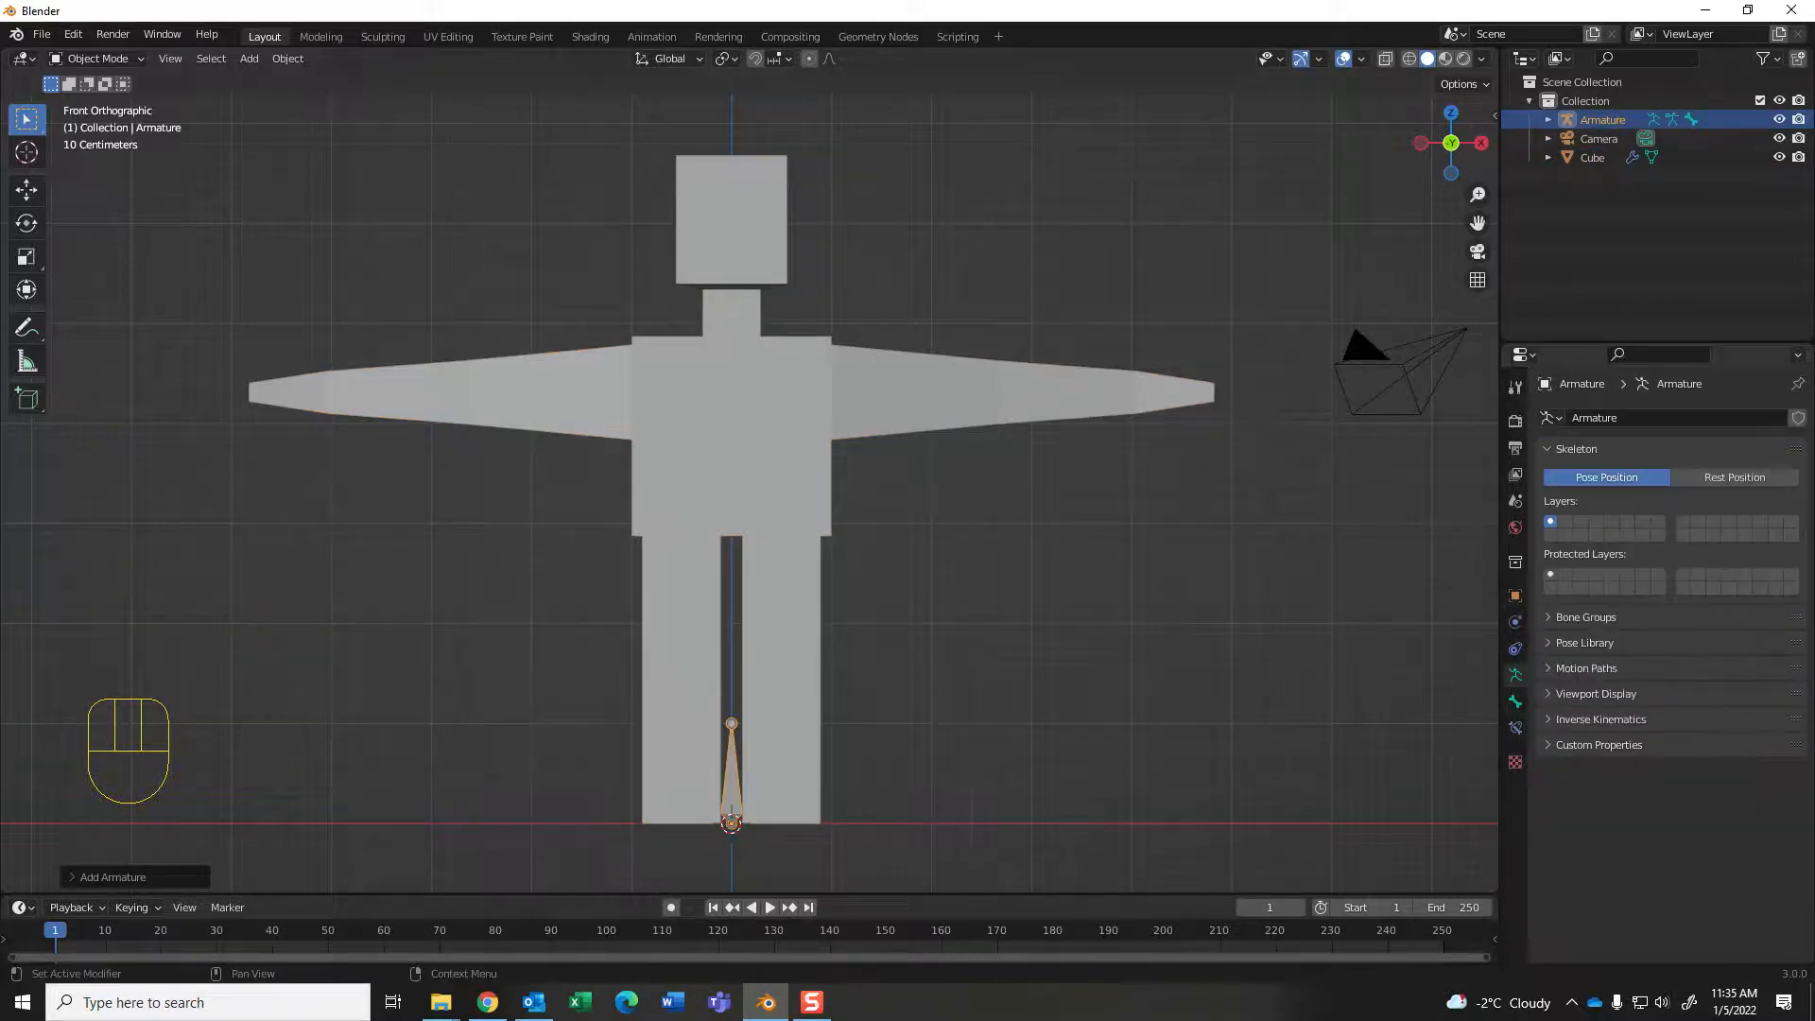
{"action": "left_click", "coordinate": [1596, 693]}
{"action": "left_click", "coordinate": [1648, 808]}
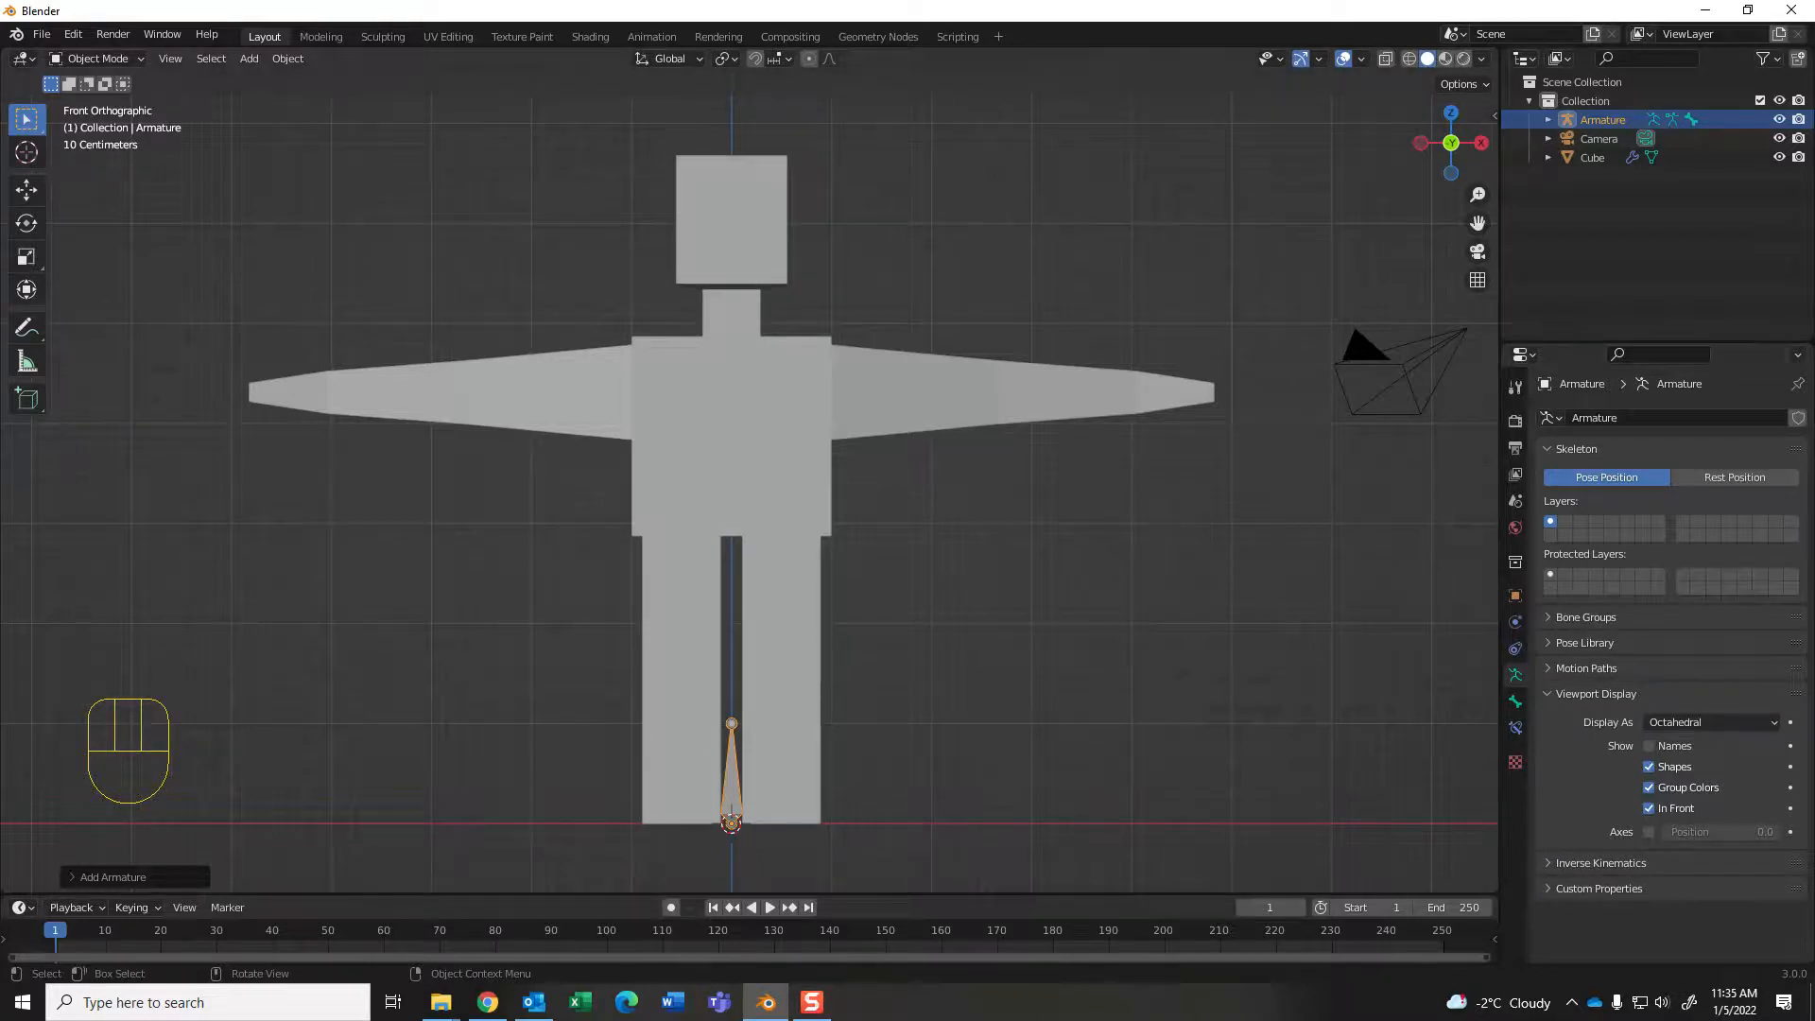
Step: Move the armature up about 2.93 m to the hips and scale it about 1.85 so its bone spans the torso
{"action": "key", "text": "g"}
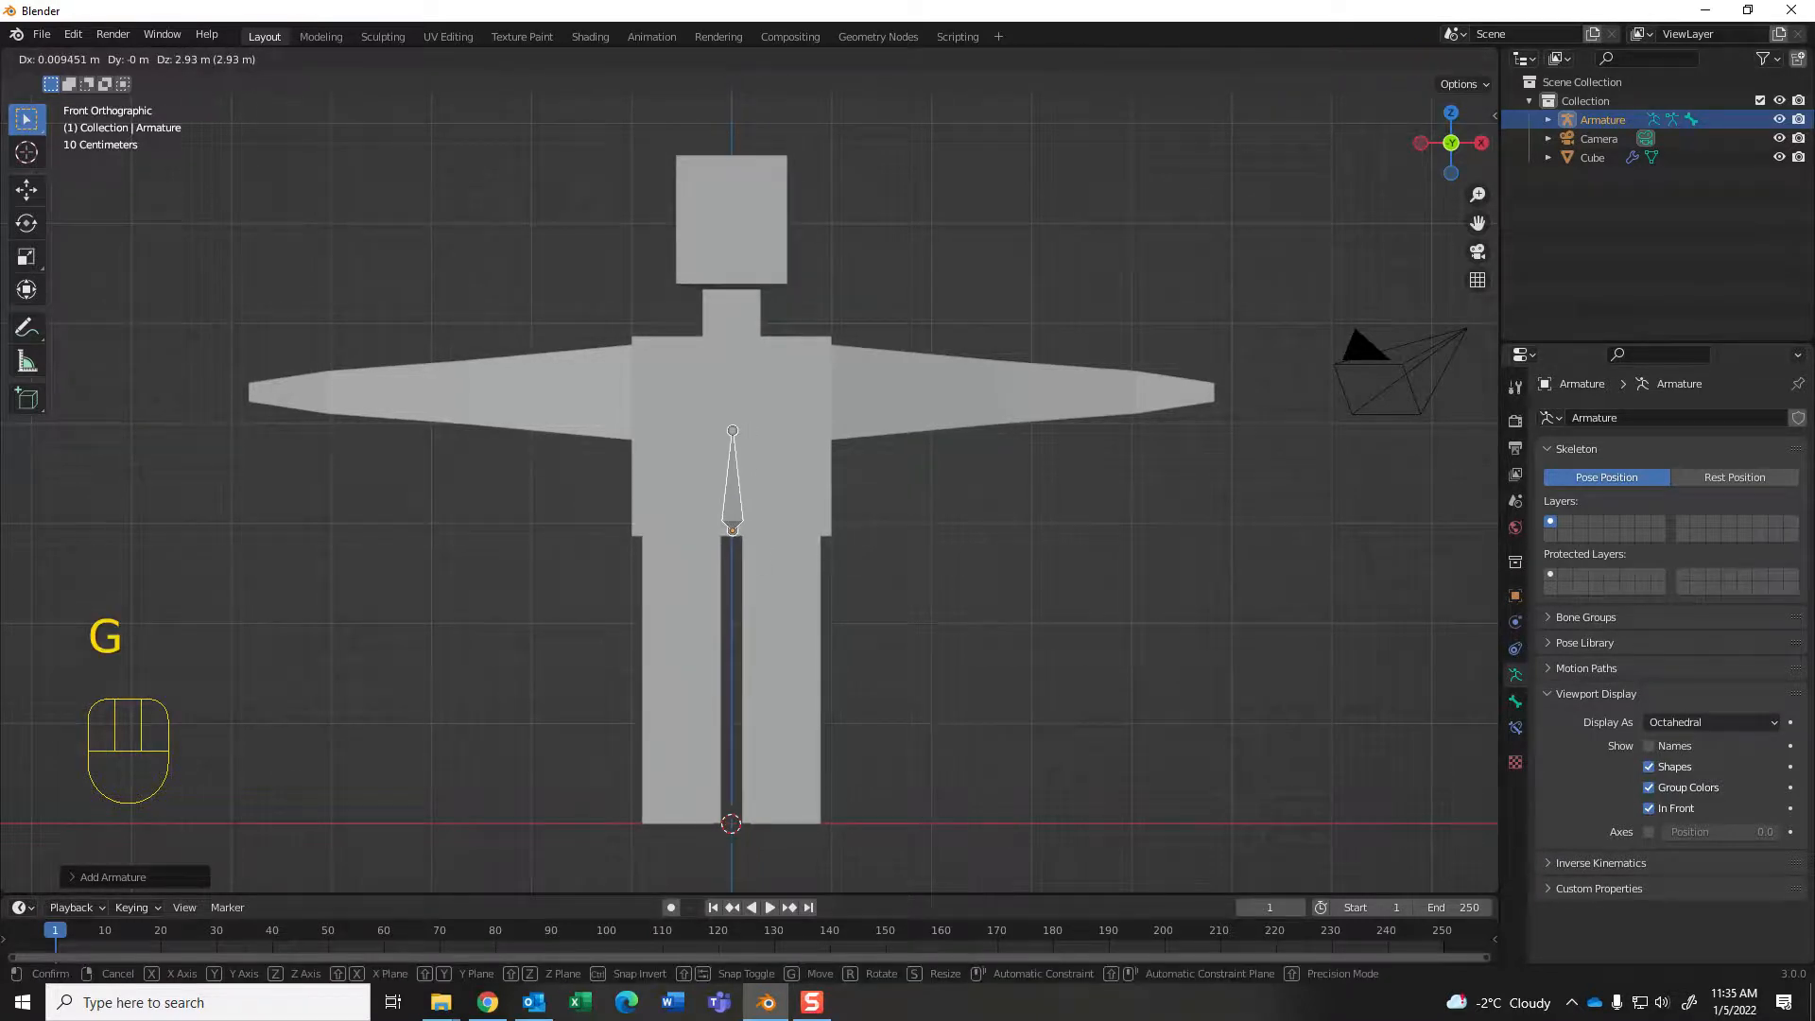
{"action": "left_click", "coordinate": [732, 531]}
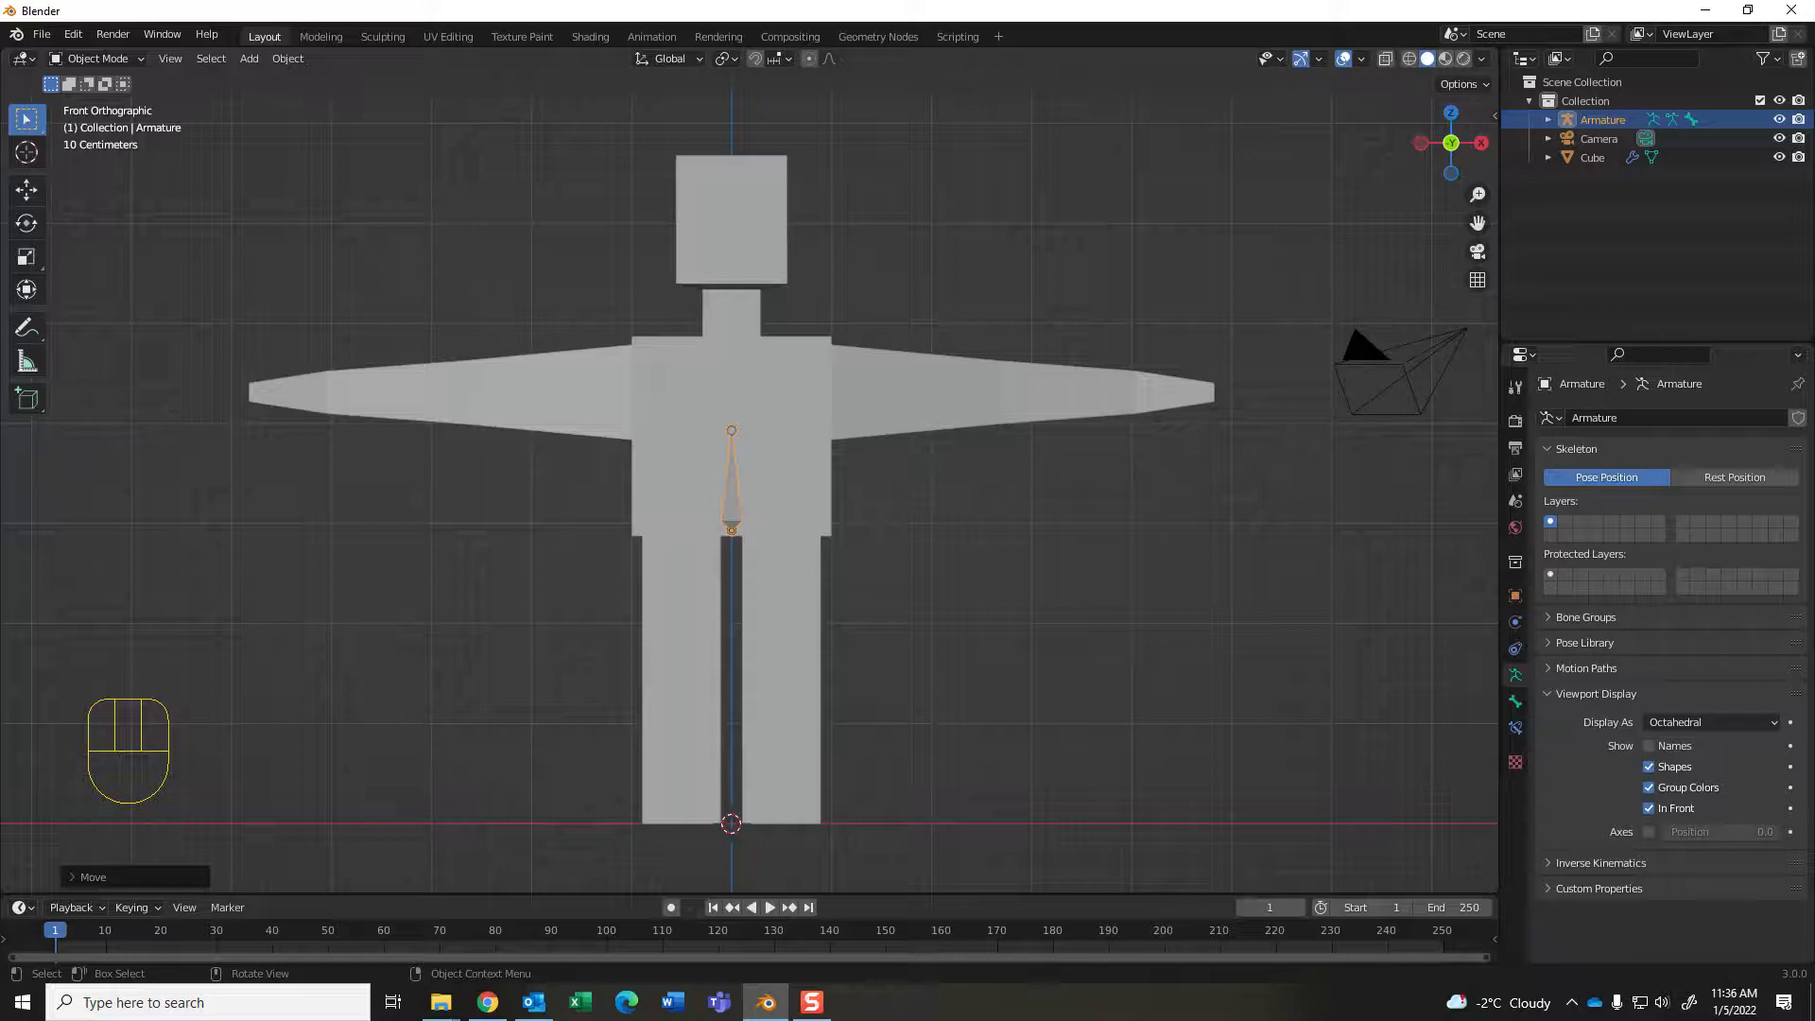
{"action": "key", "text": "s"}
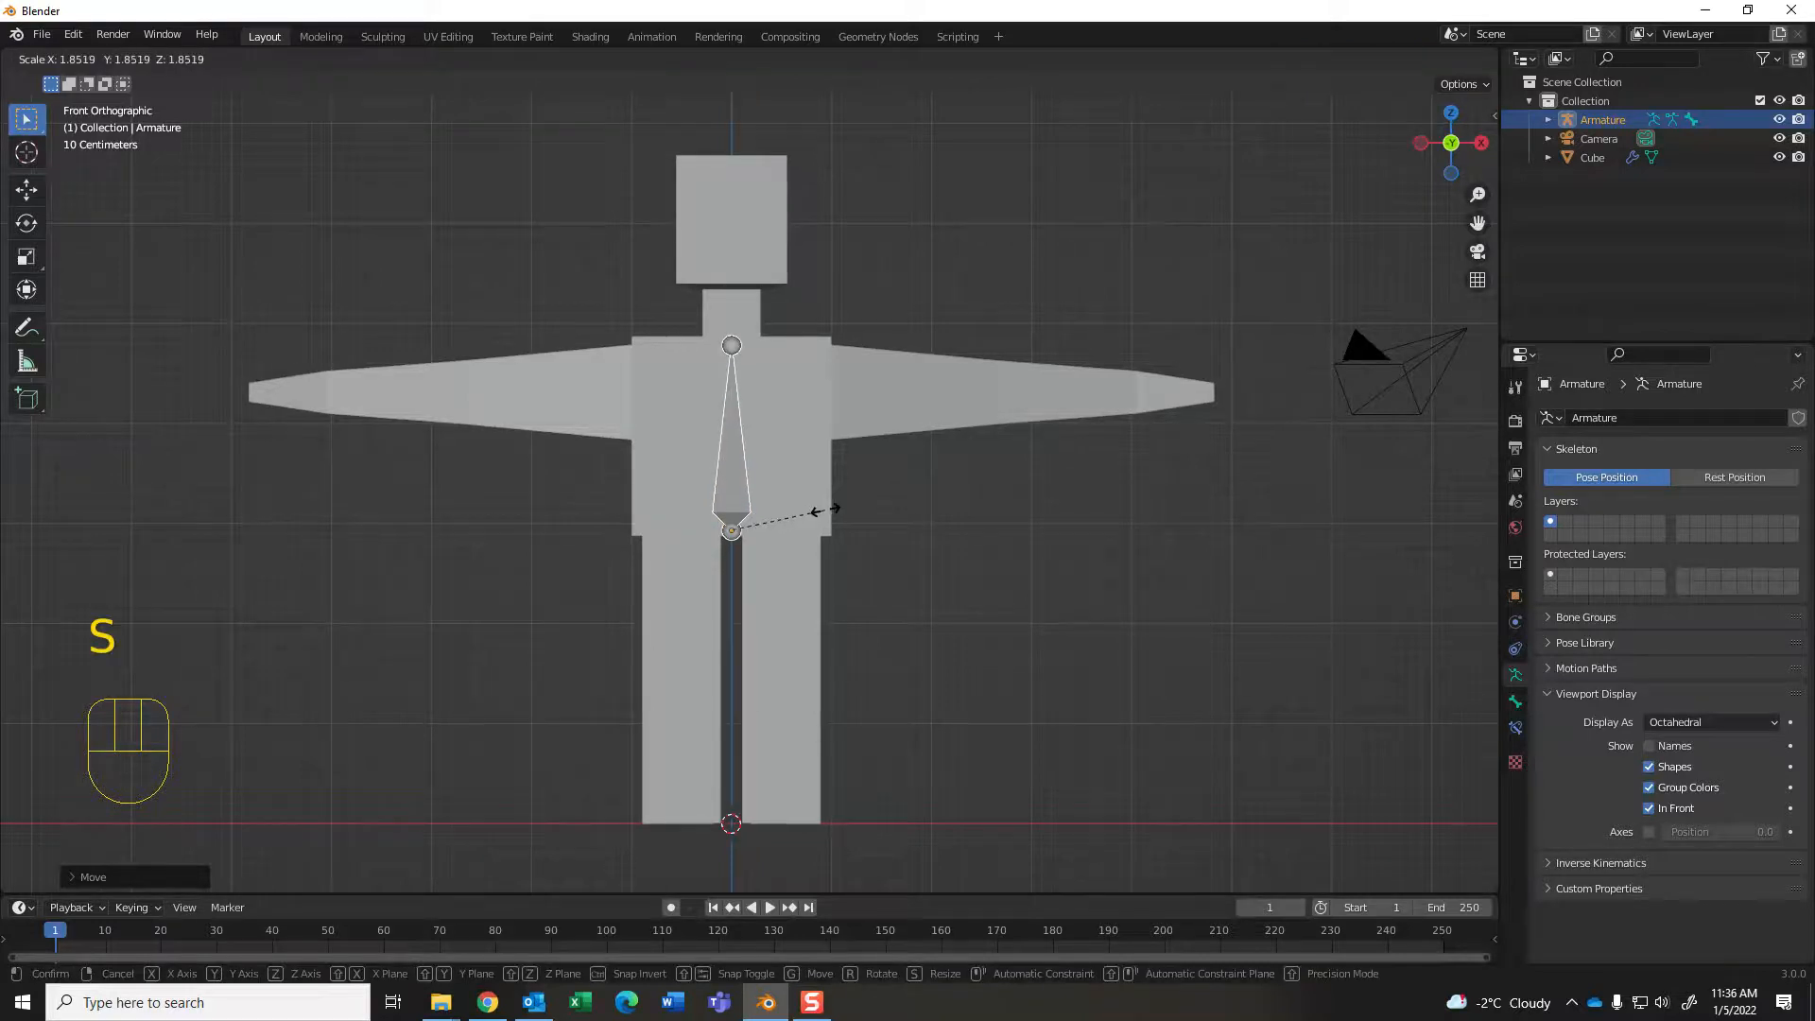
{"action": "left_click", "coordinate": [824, 509]}
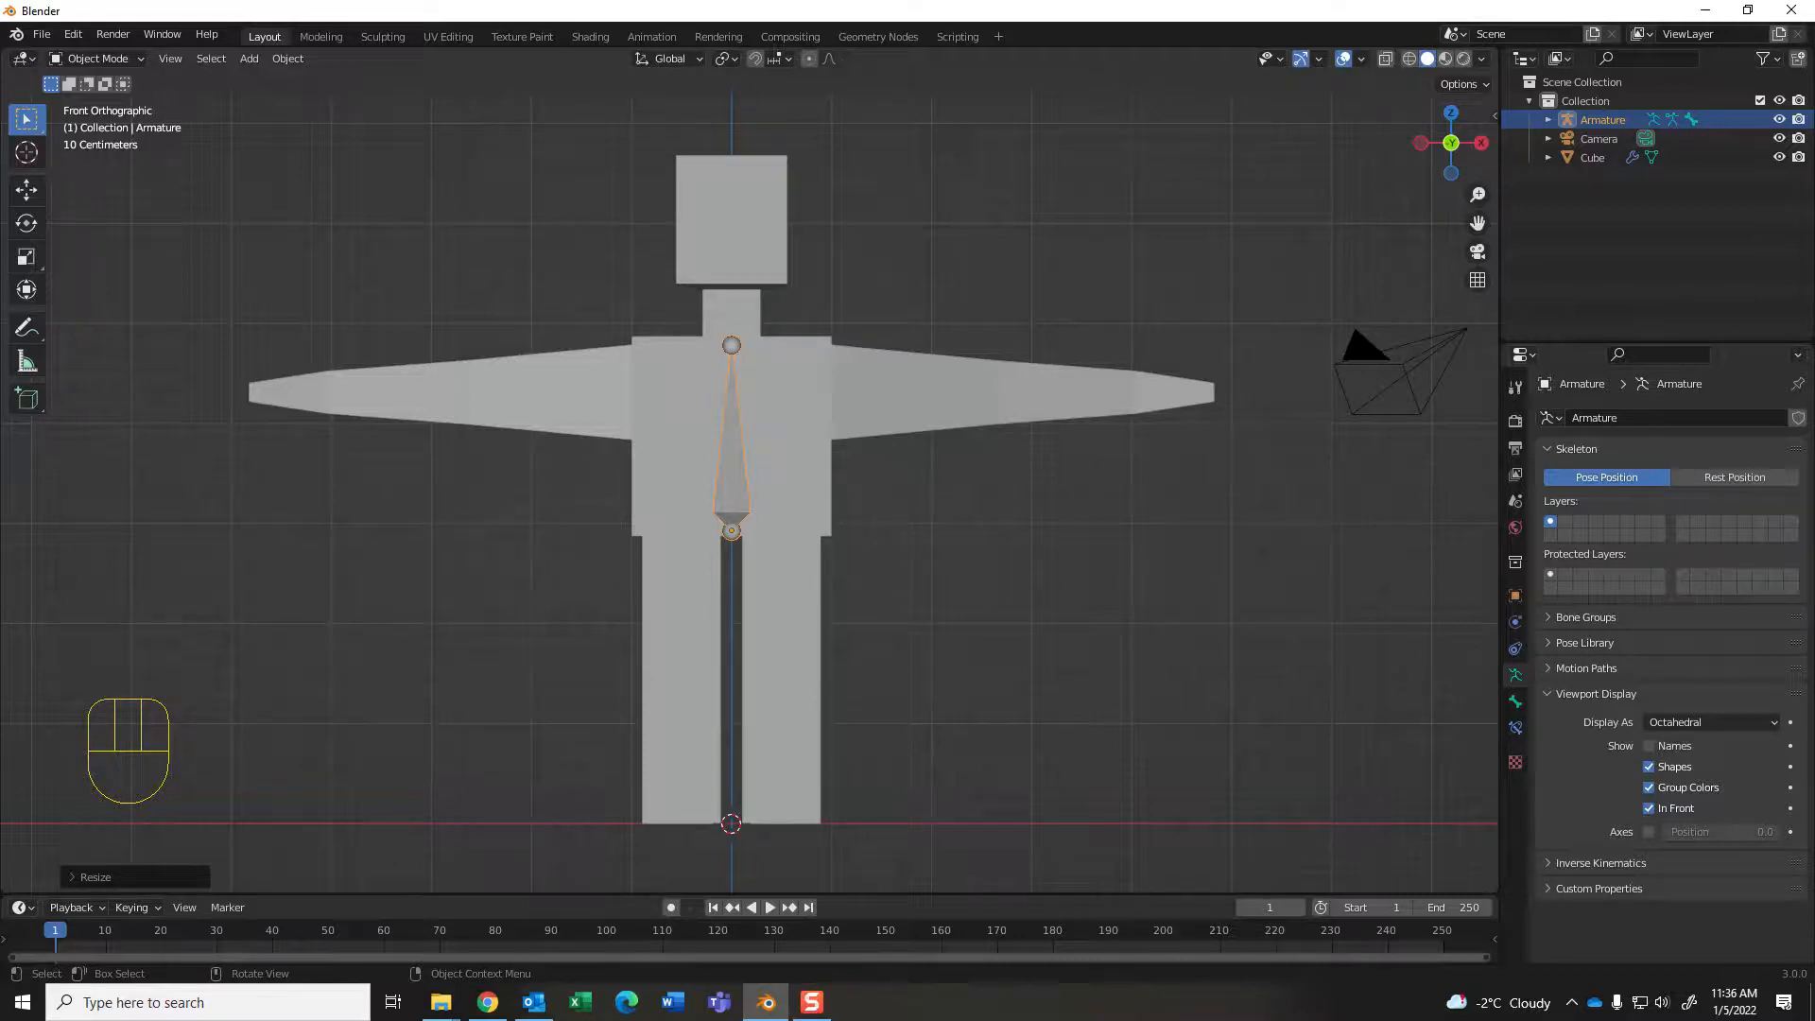
Step: In Edit Mode, extrude a neck bone about 0.6 m up from the torso bone's tip, plus a head bone reaching the head's top
{"action": "key", "text": "Tab"}
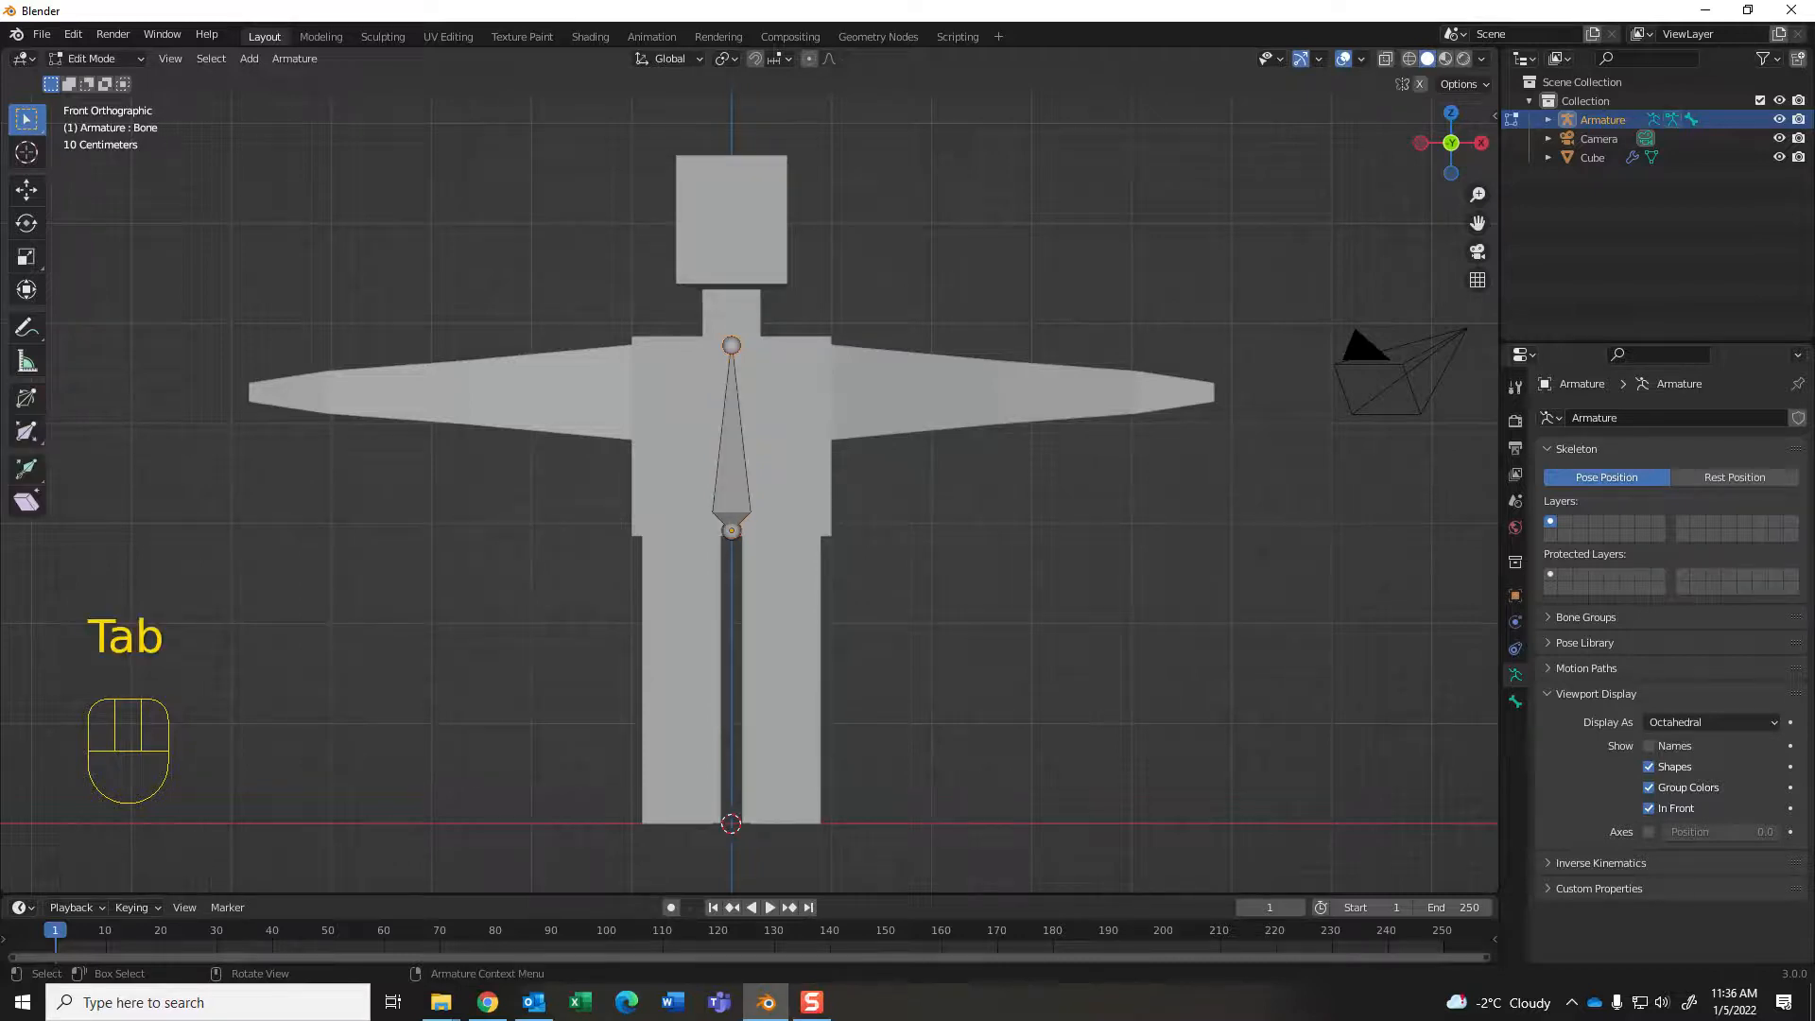
{"action": "key", "text": "e"}
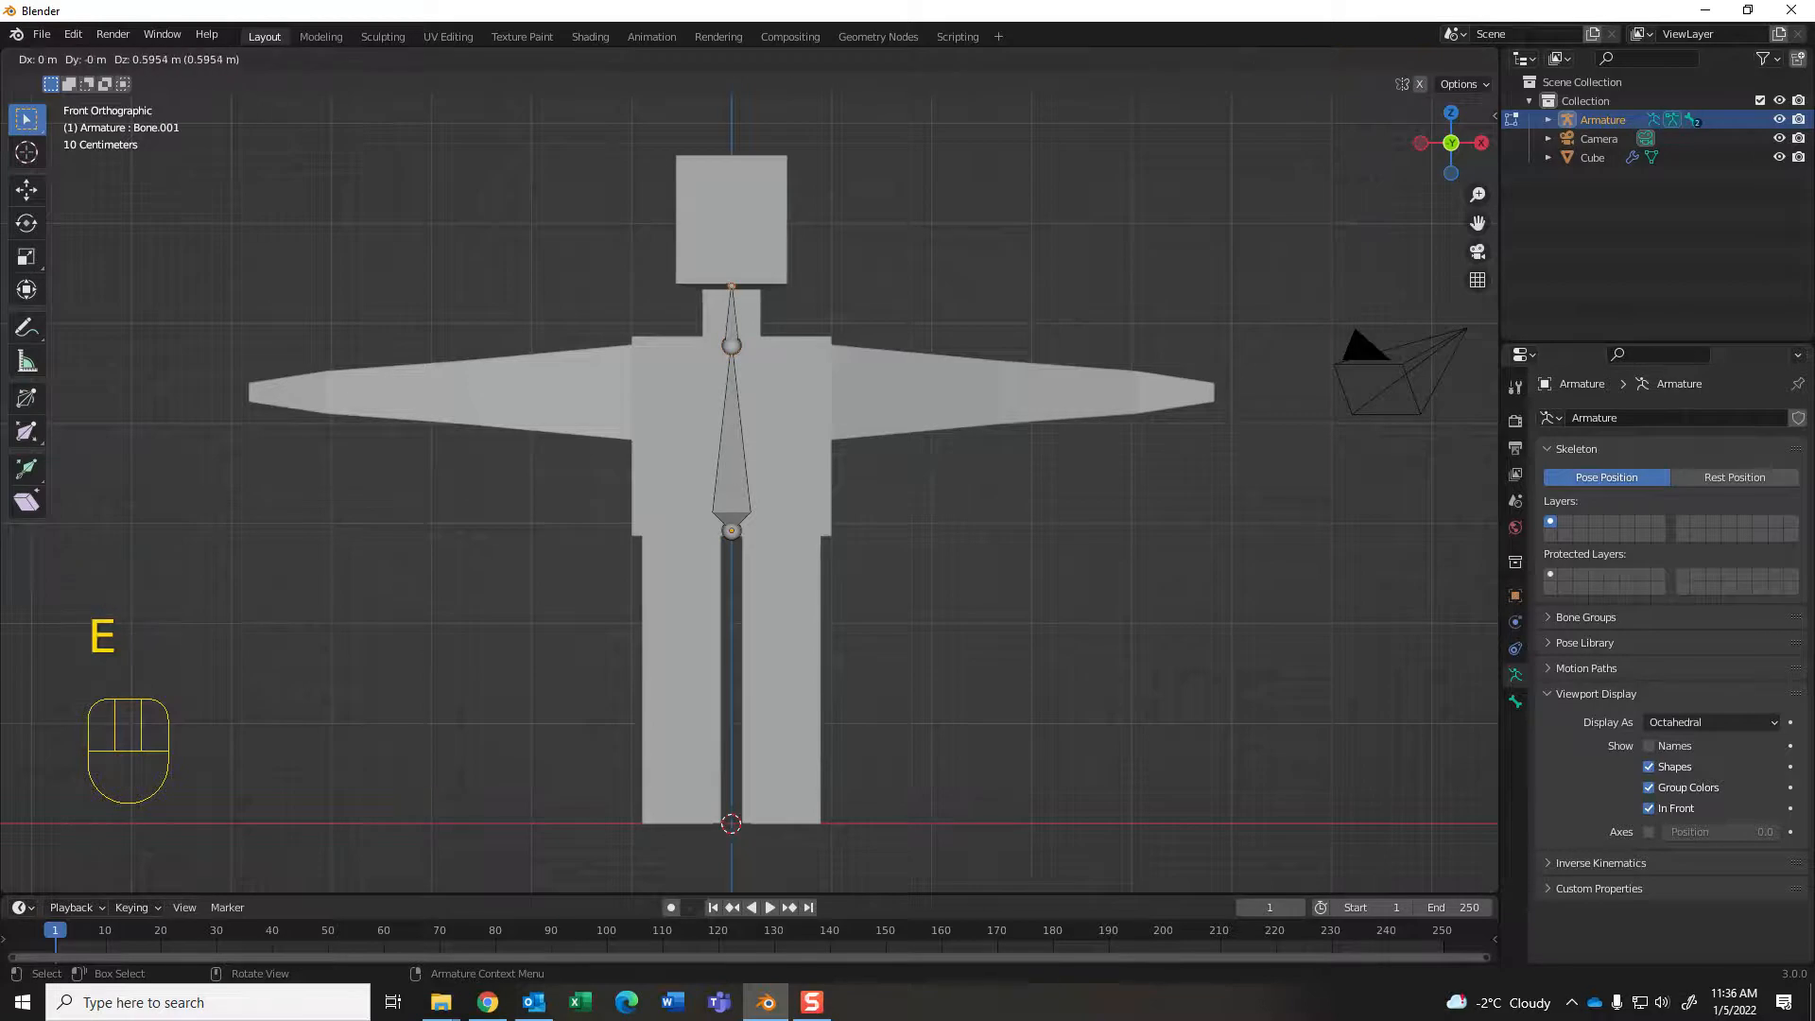
{"action": "key", "text": "z"}
{"action": "key", "text": "Return"}
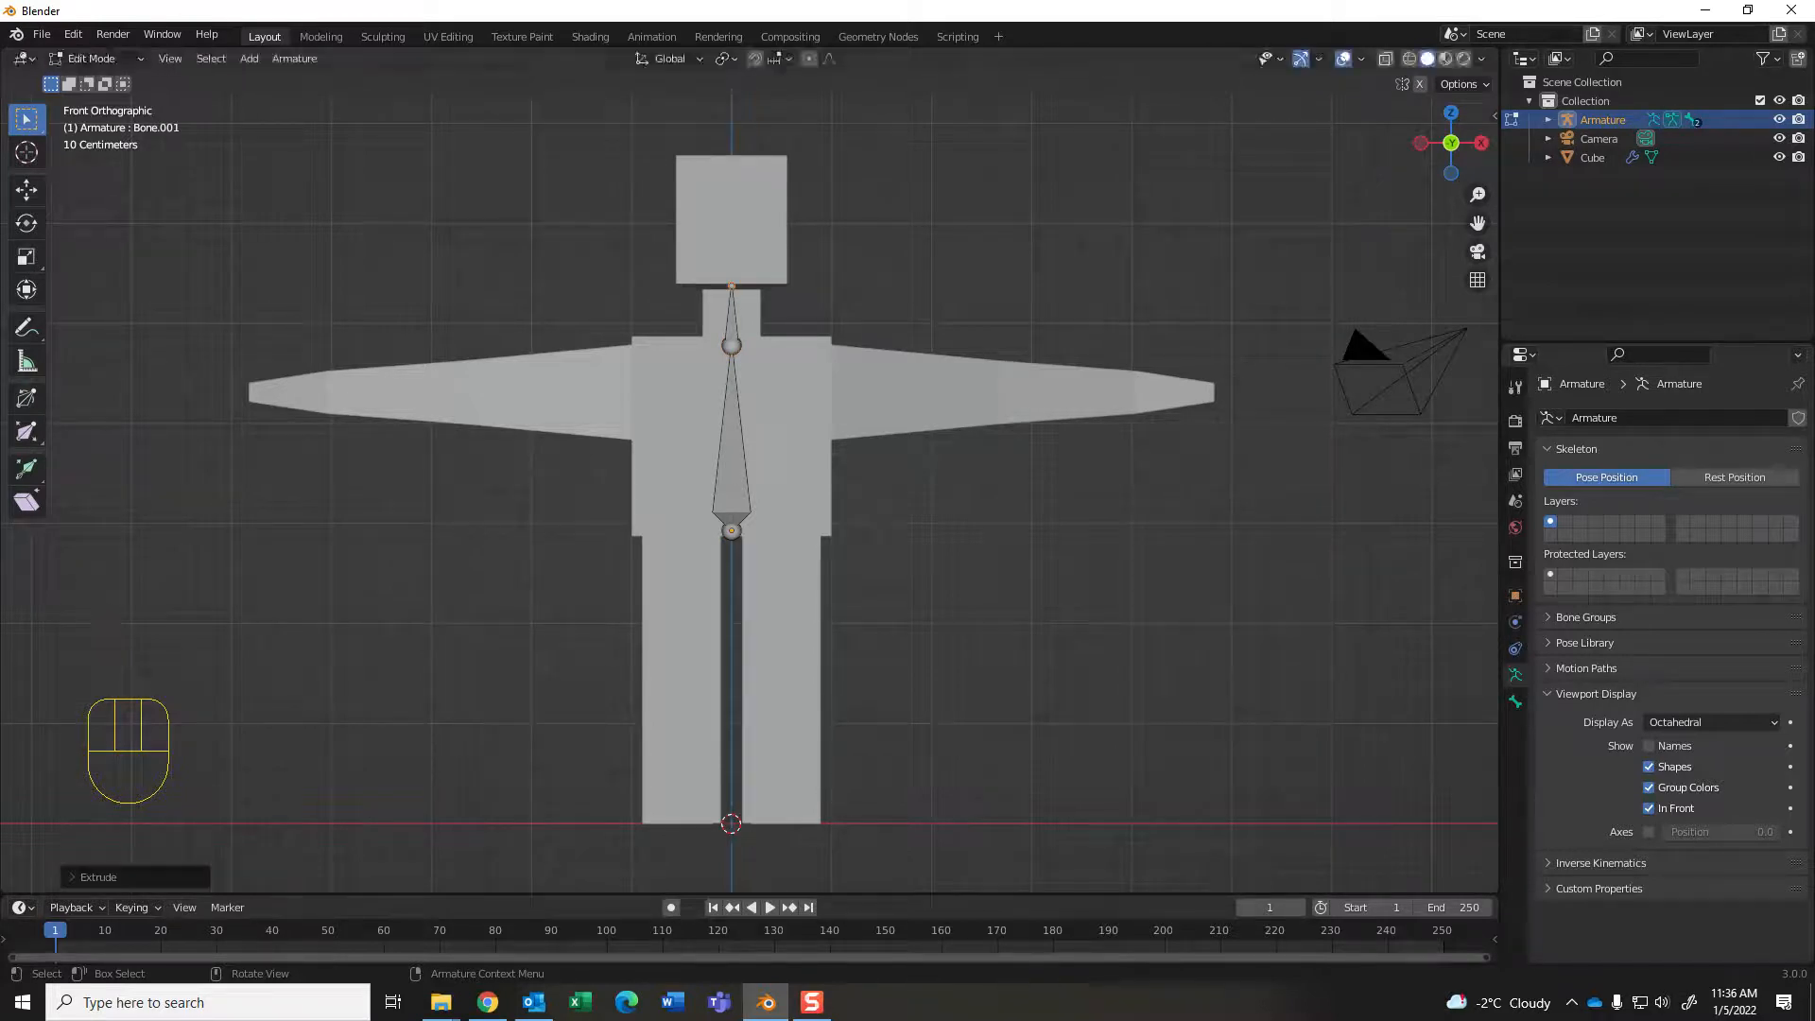
{"action": "key", "text": "e"}
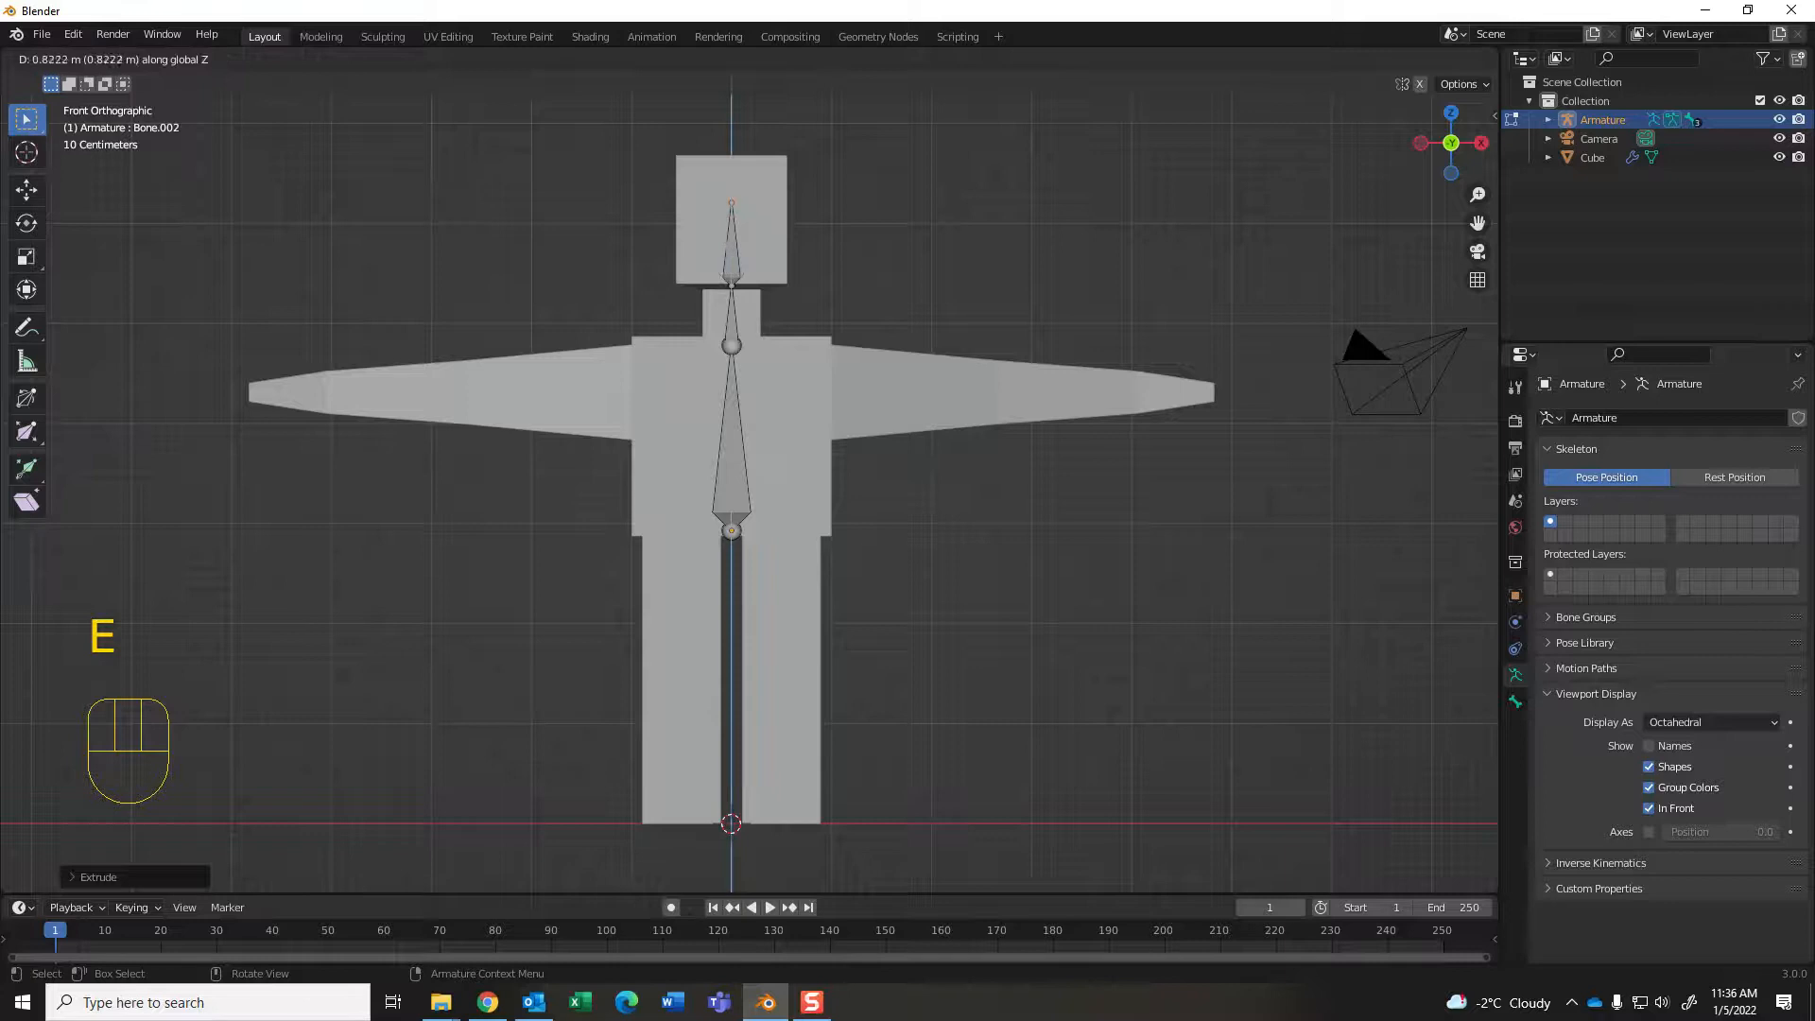
{"action": "key", "text": "Return"}
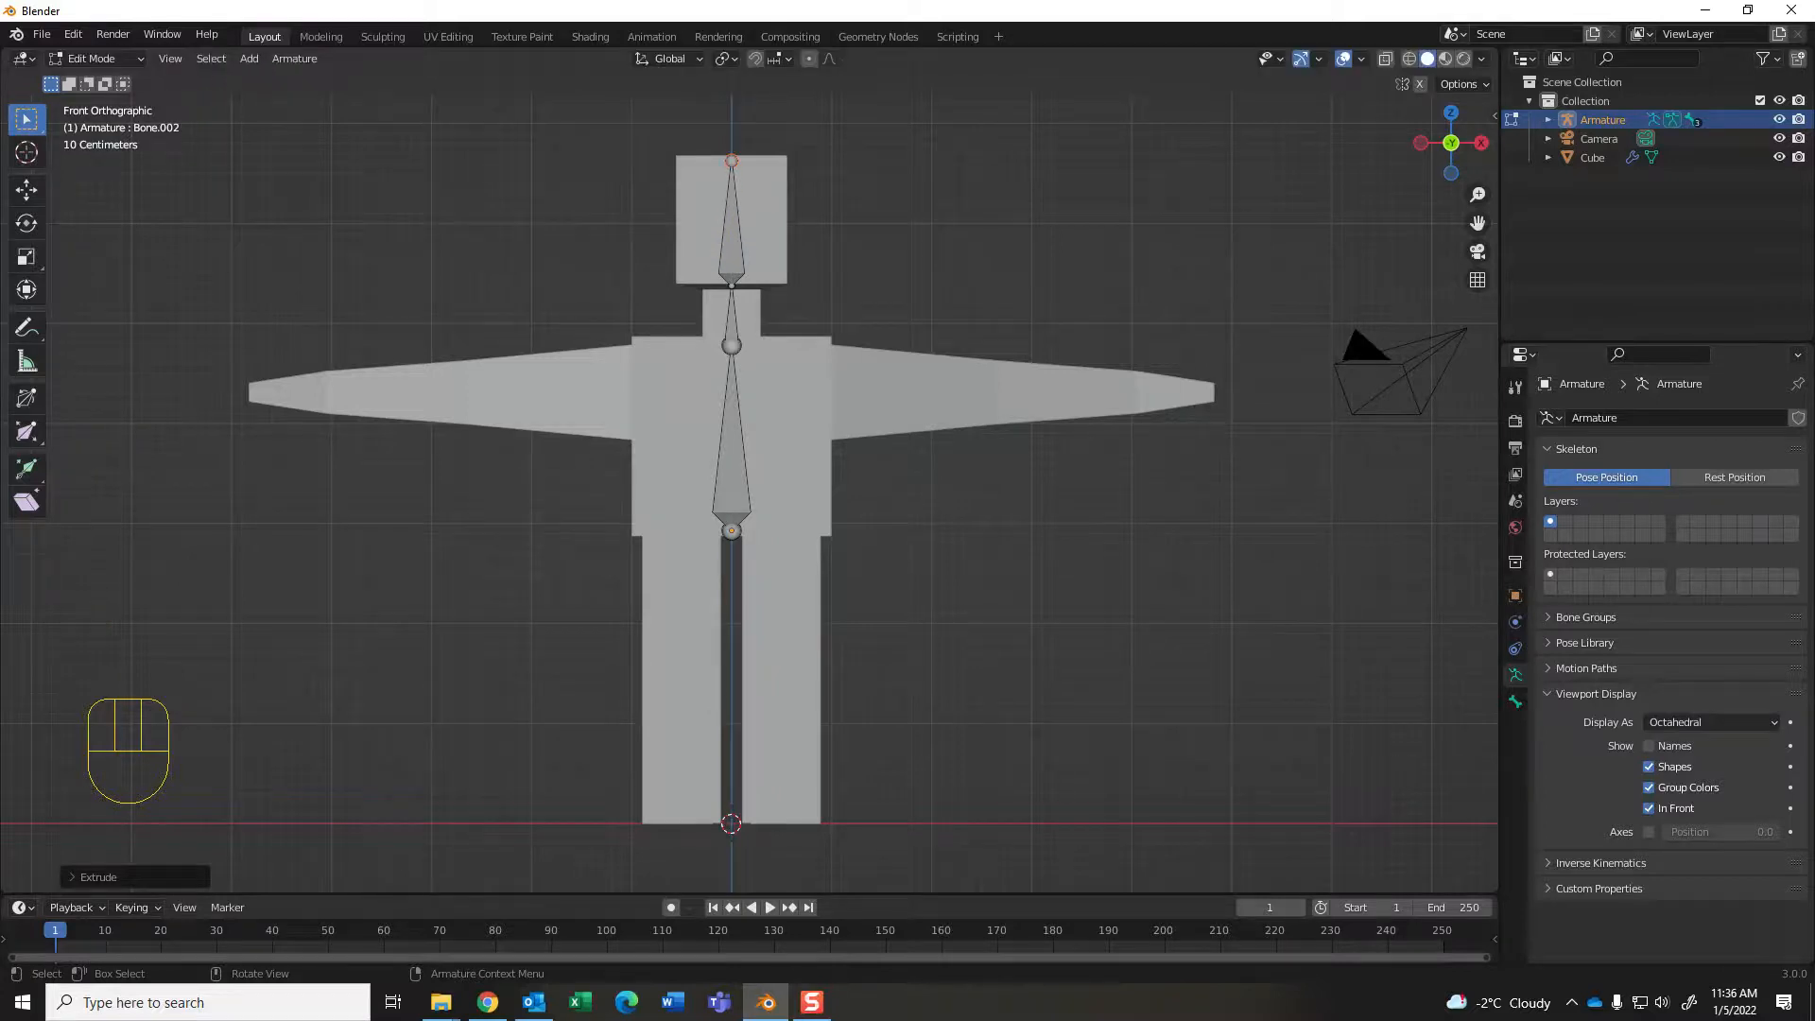
Step: From the front view, extrude a hip bone from the torso bone's base sideways into the top of the character's left leg
{"action": "middle_click_drag", "start_coordinate": [907, 453], "coordinate": [737, 504]}
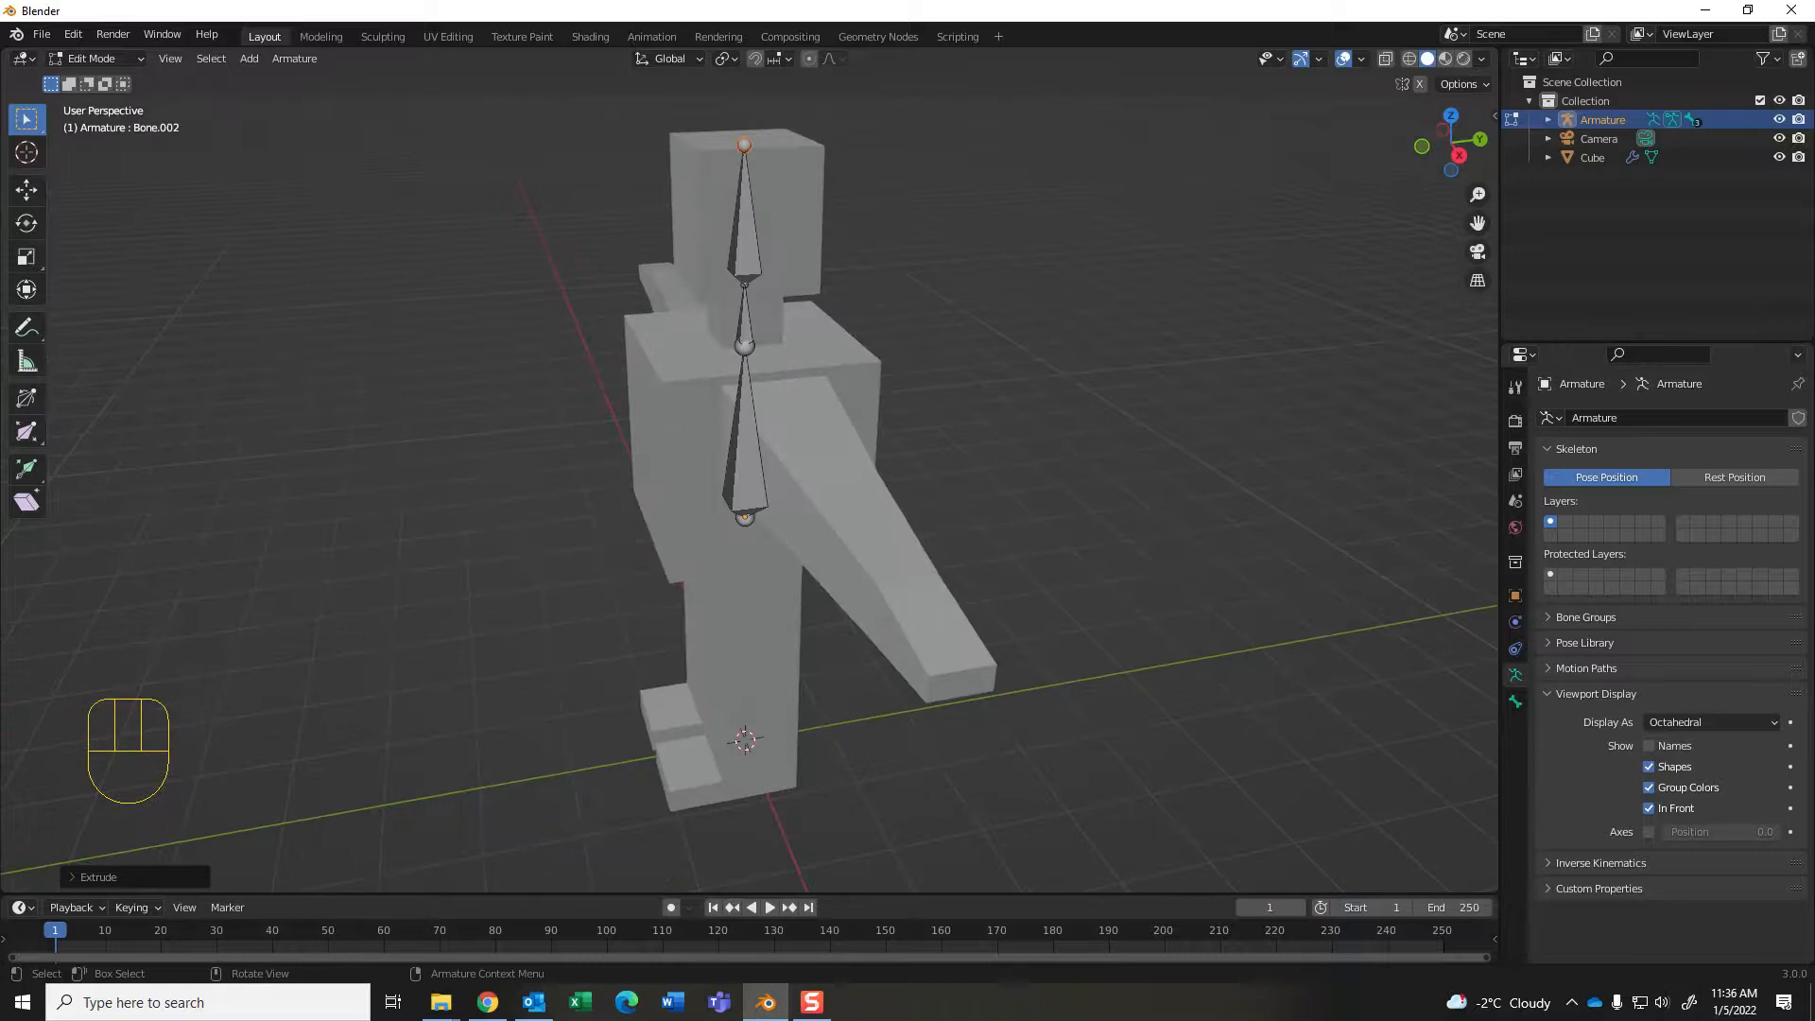
{"action": "middle_click_drag", "start_coordinate": [737, 504], "coordinate": [832, 501]}
{"action": "key", "text": "KP_1"}
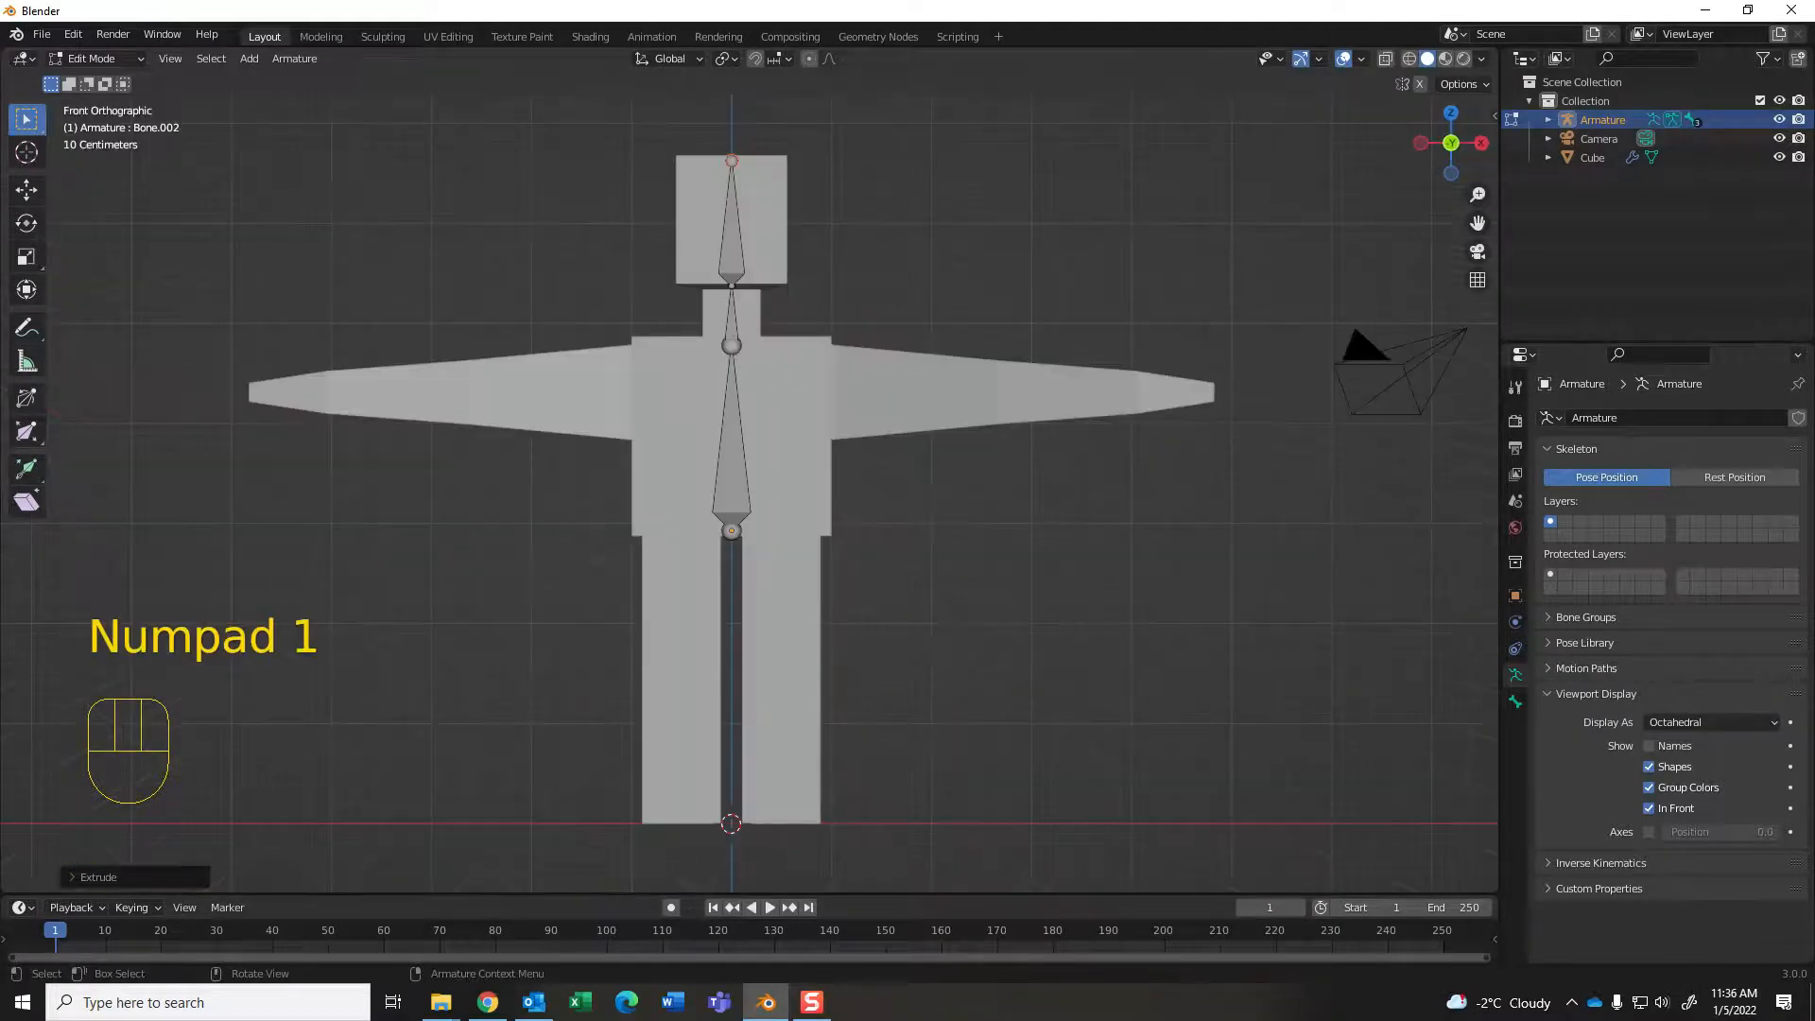
{"action": "left_click", "coordinate": [731, 532]}
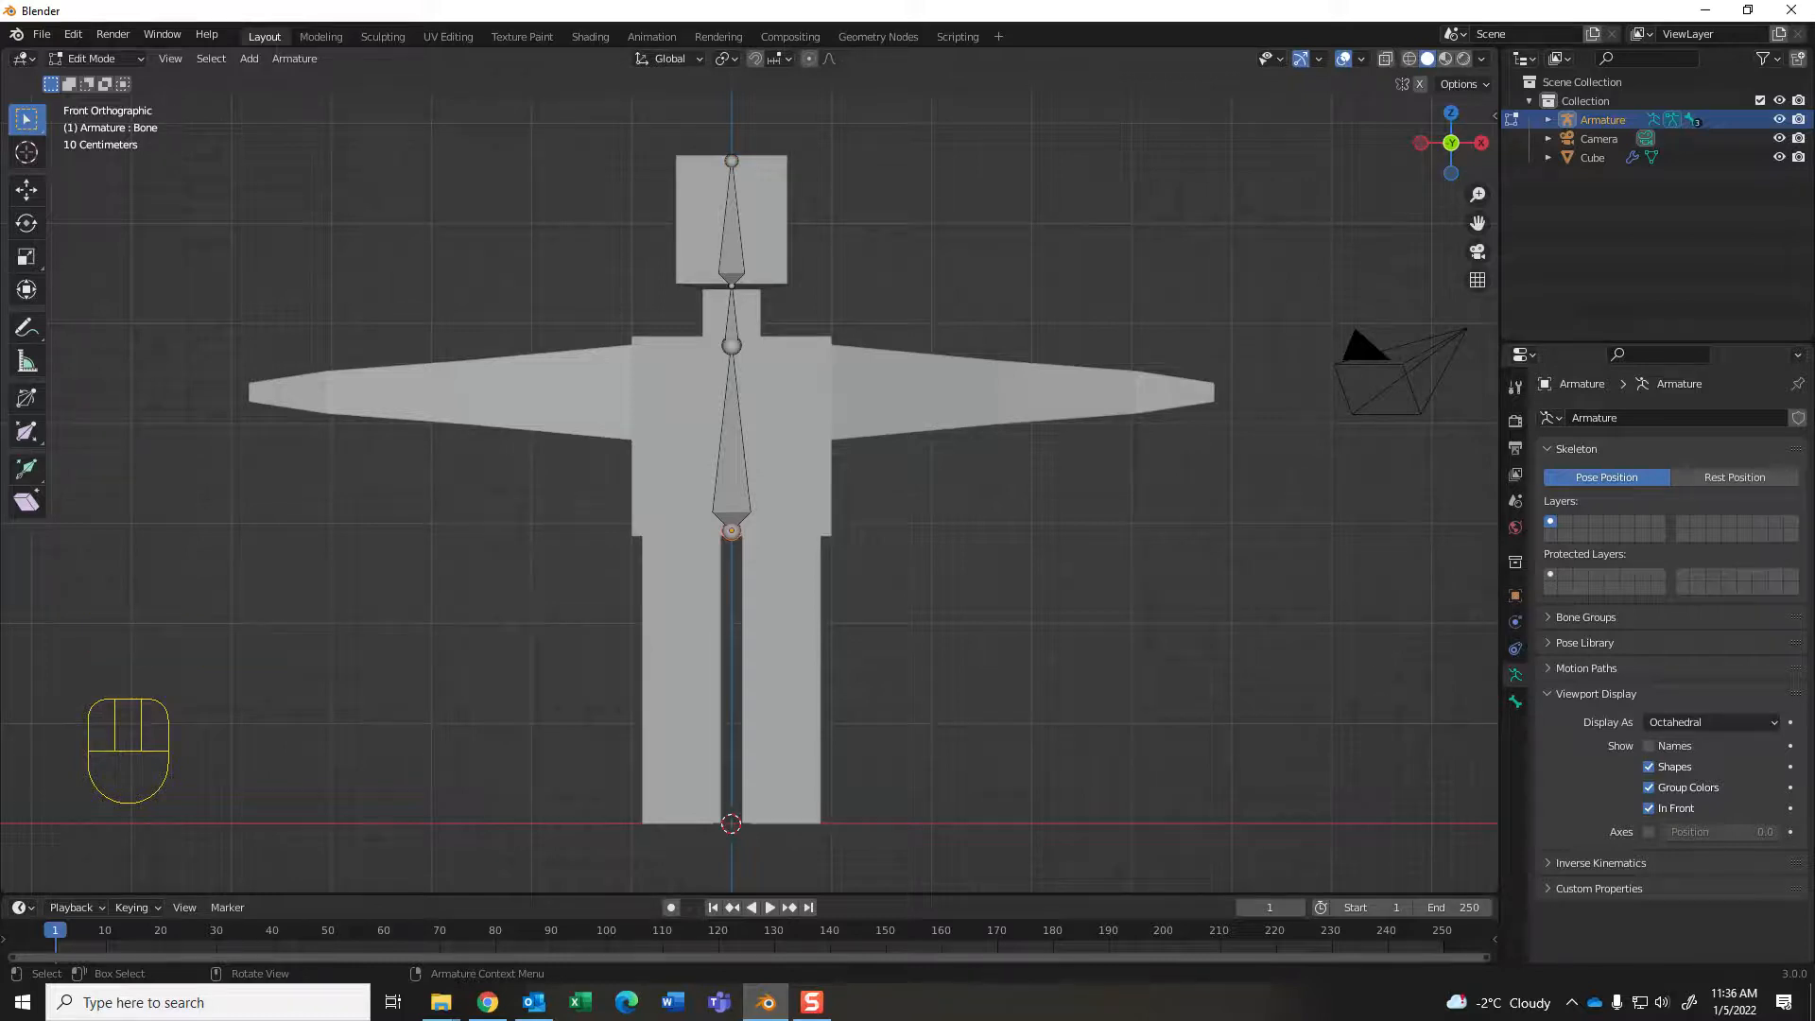
{"action": "key", "text": "e"}
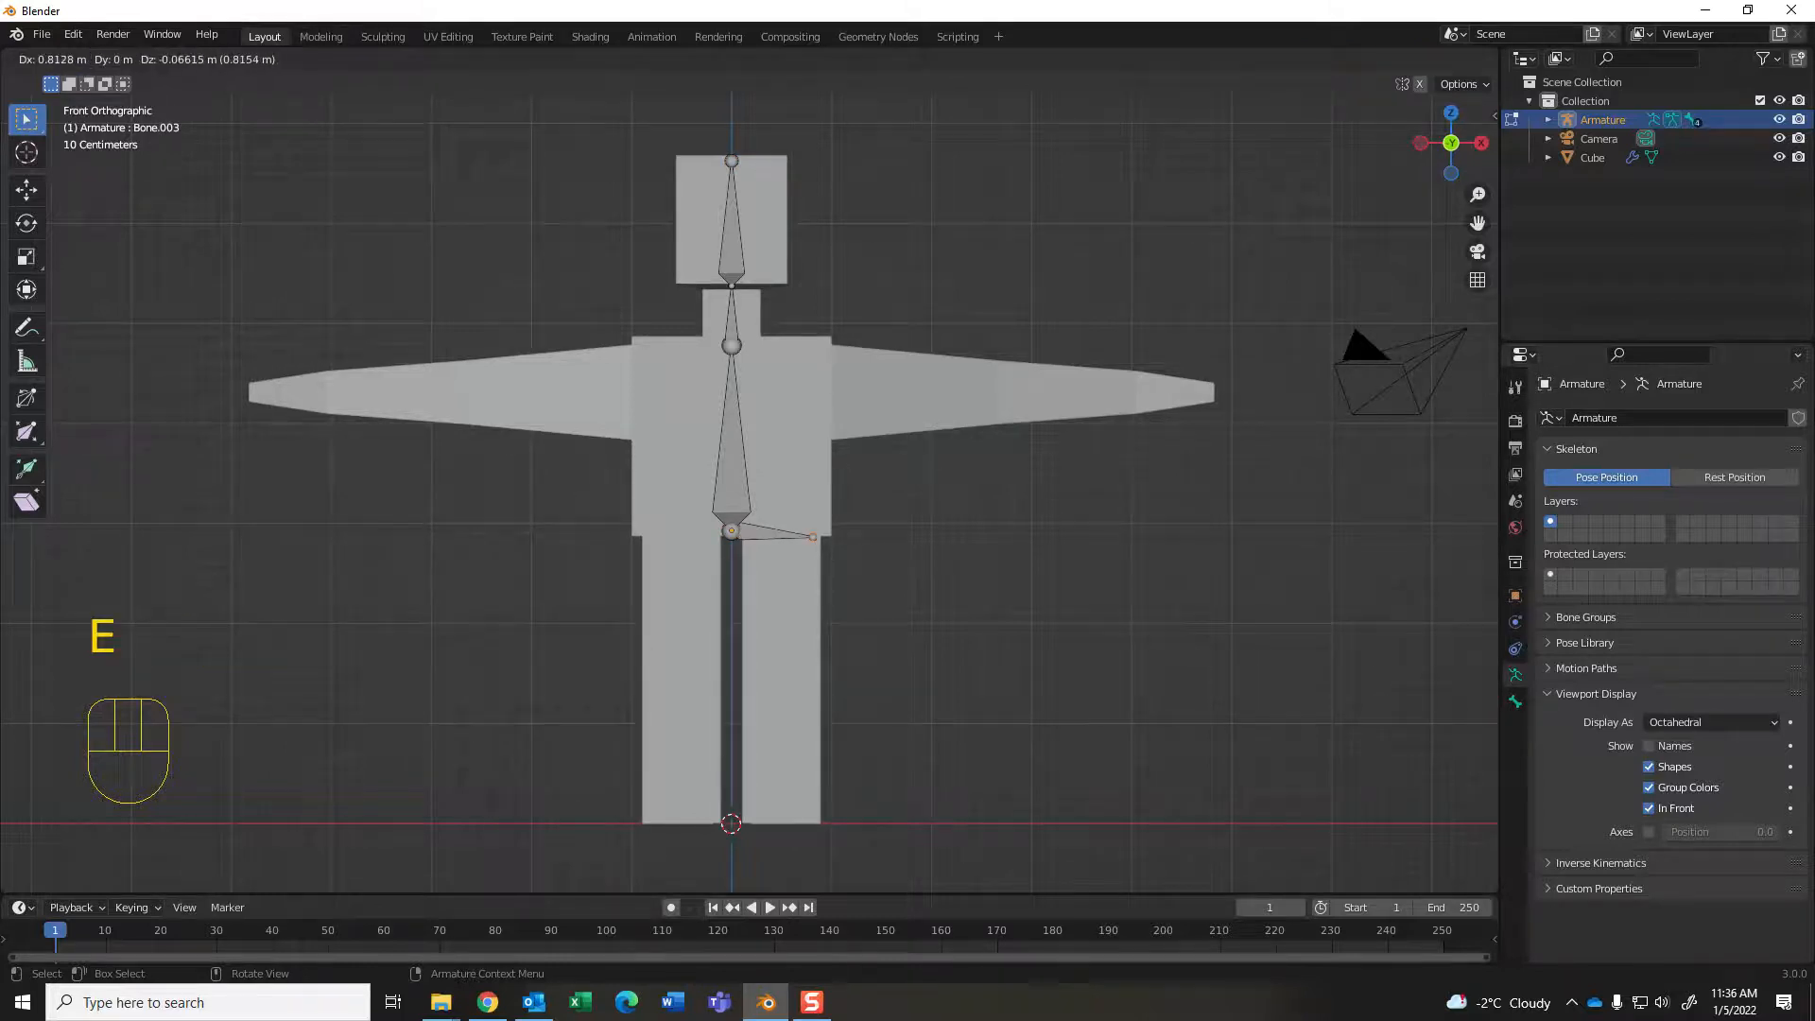
{"action": "left_click", "coordinate": [790, 533]}
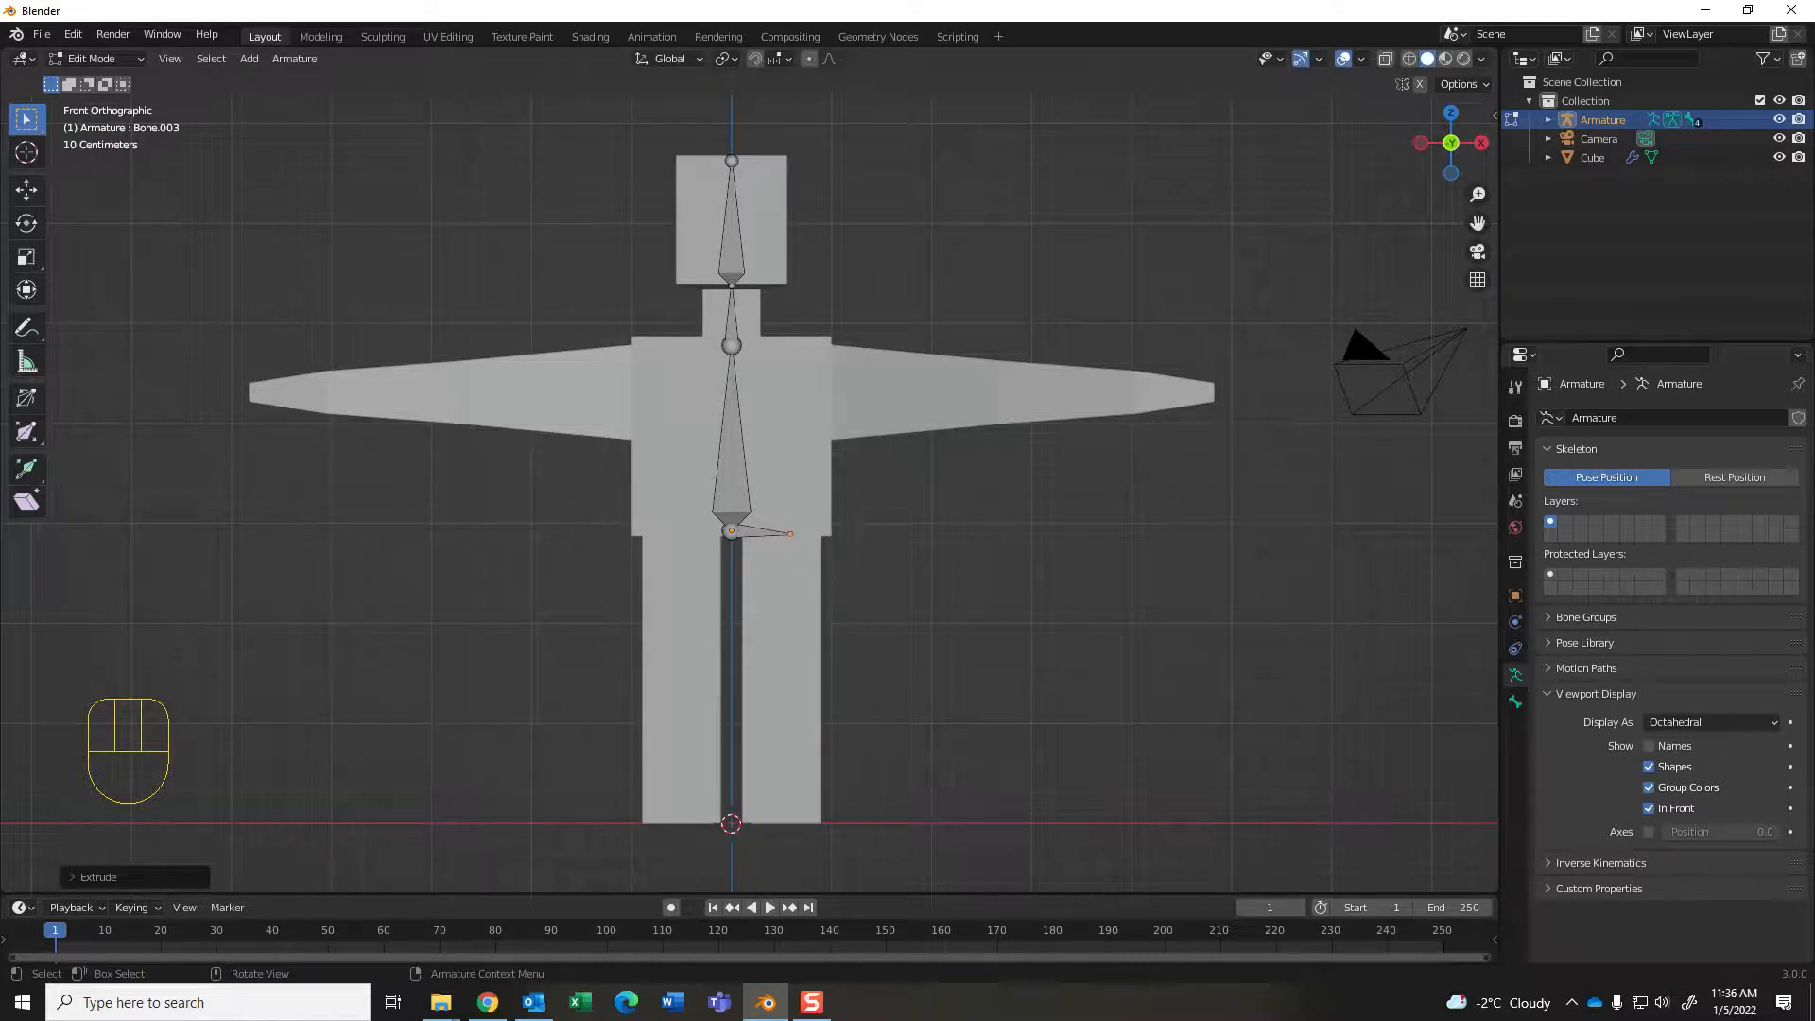
Step: Extrude a thigh bone about 1.3 m down to the left knee, plus a shin bone reaching the ankle
{"action": "key", "text": "e"}
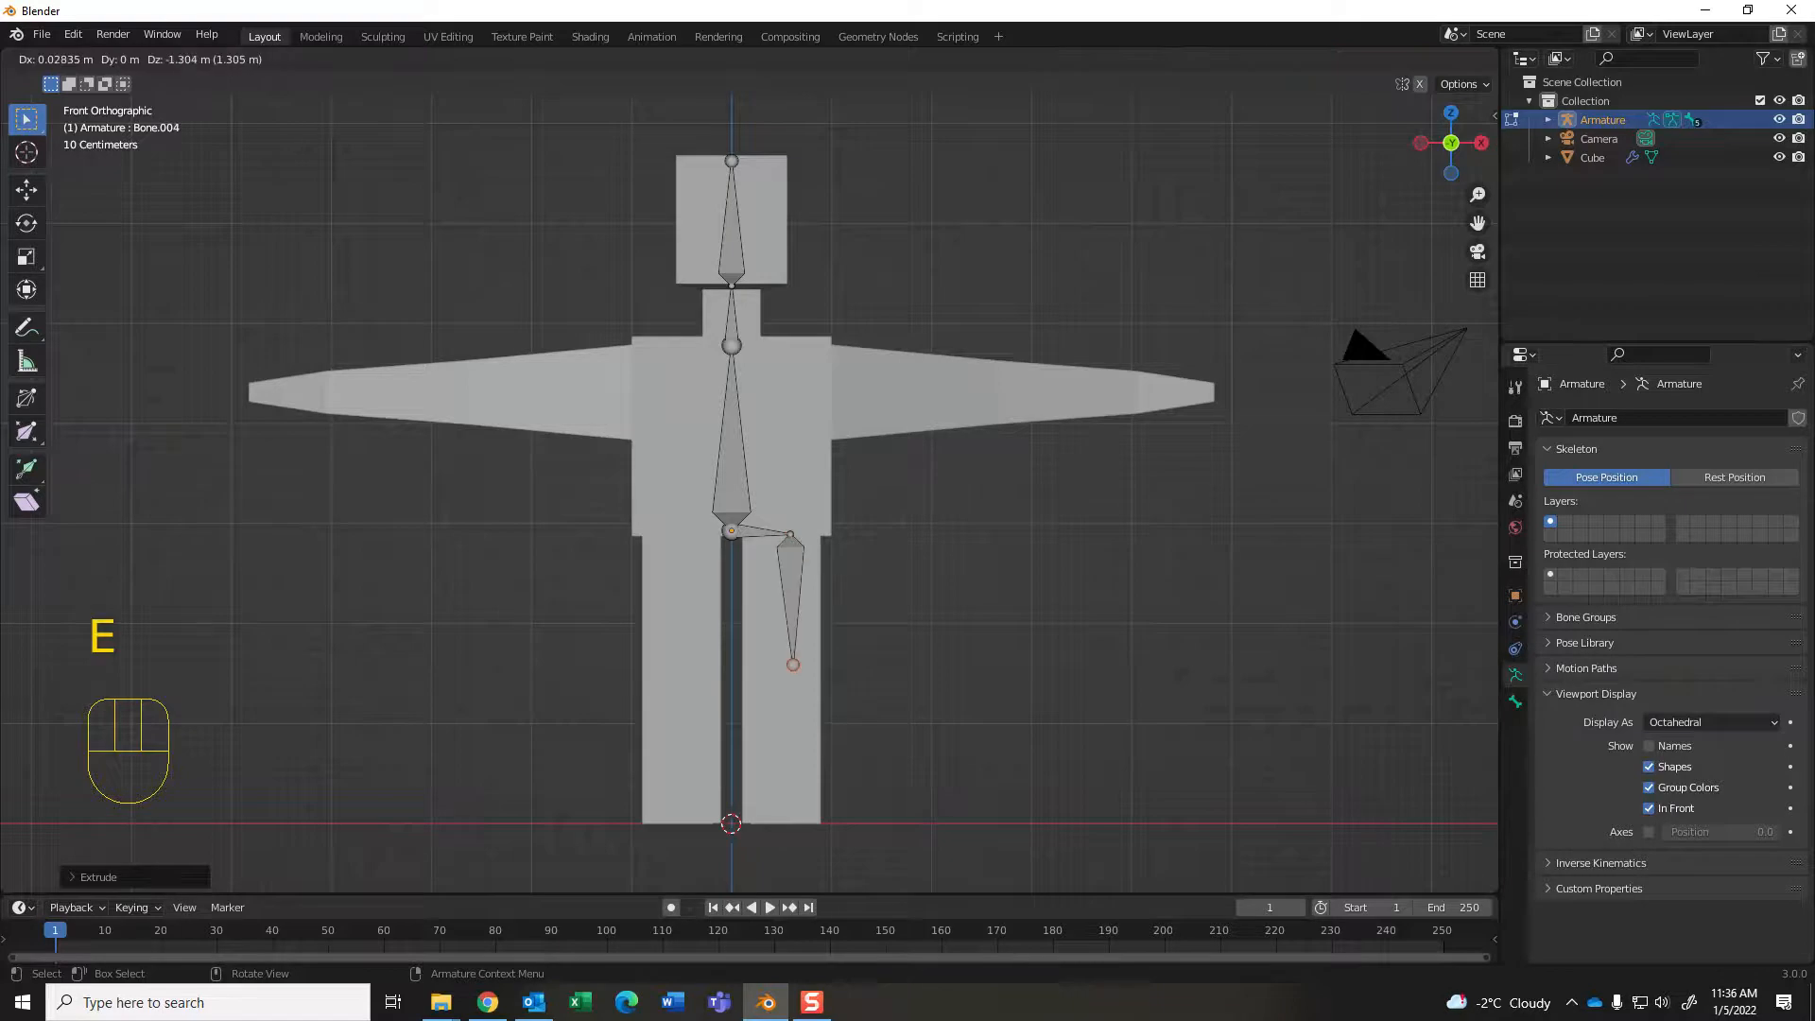
{"action": "left_click", "coordinate": [790, 668]}
{"action": "key", "text": "e"}
{"action": "left_click", "coordinate": [787, 801]}
Step: In the right side view, raise the ankle joint slightly and extrude a foot bone forward to the toes, lowering its tip
{"action": "middle_click_drag", "start_coordinate": [788, 802], "coordinate": [950, 804]}
{"action": "key", "text": "KP_2"}
{"action": "key", "text": "KP_3"}
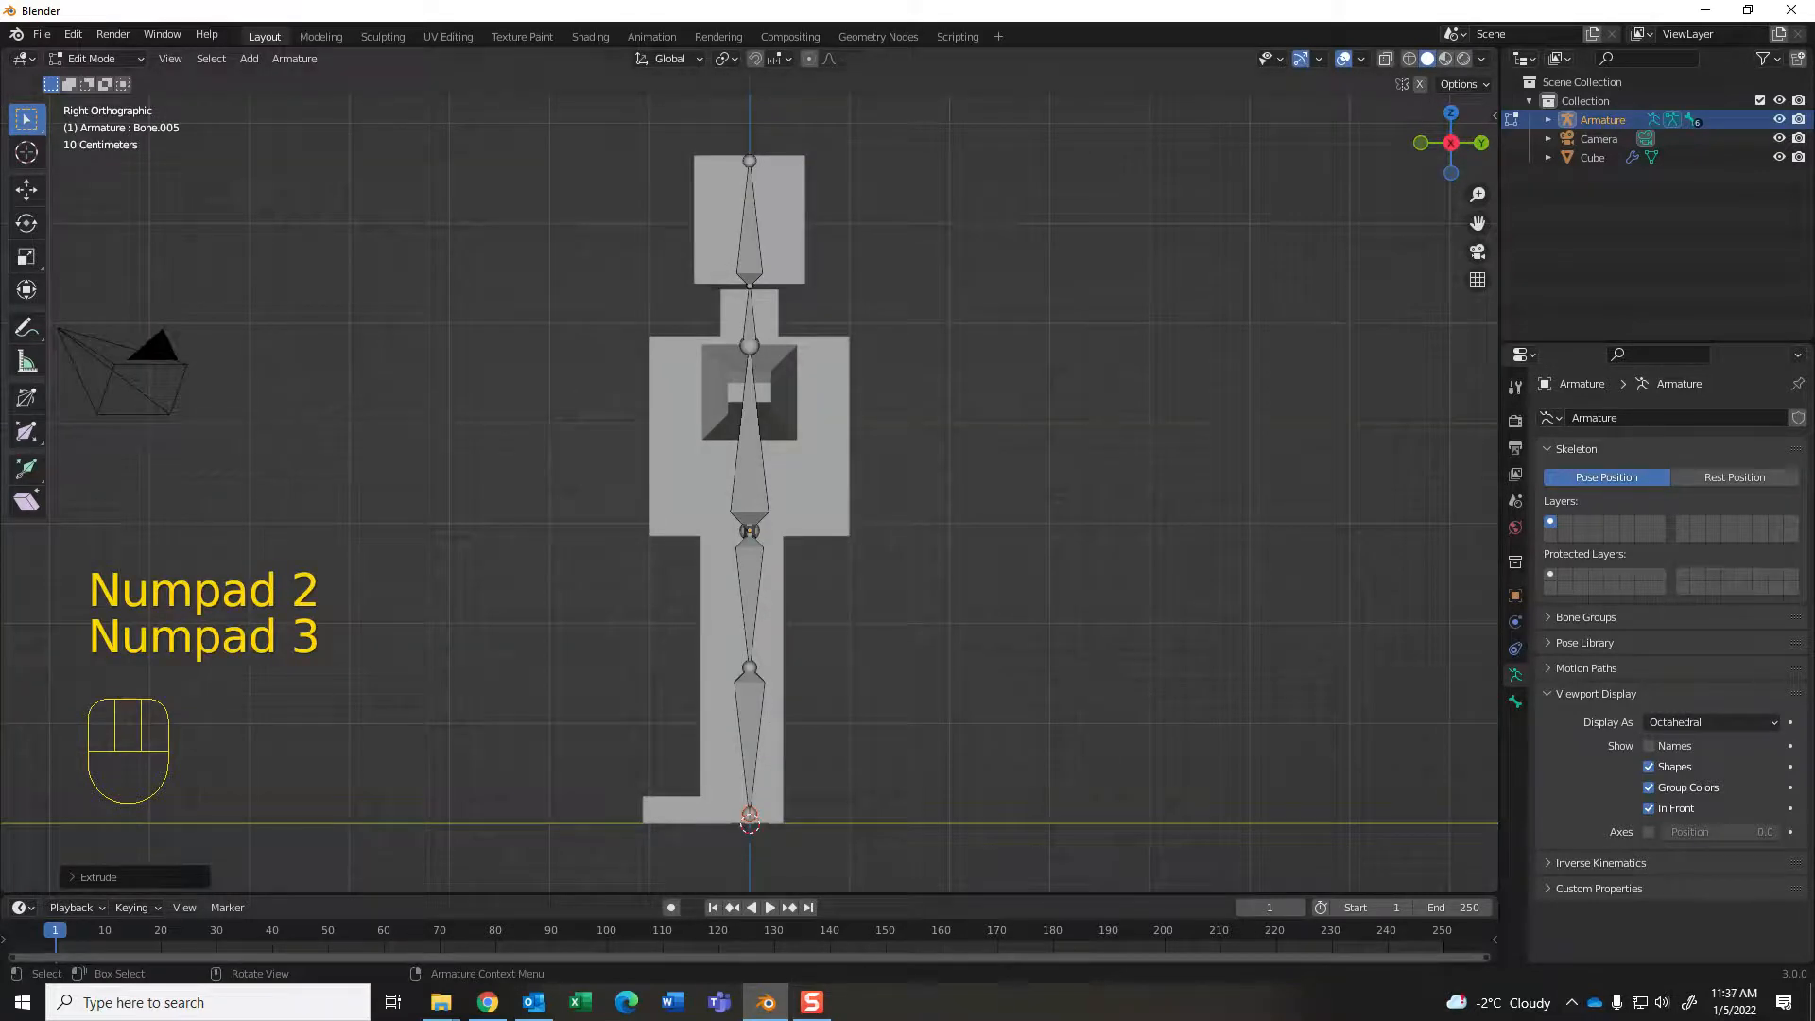
{"action": "key", "text": "g"}
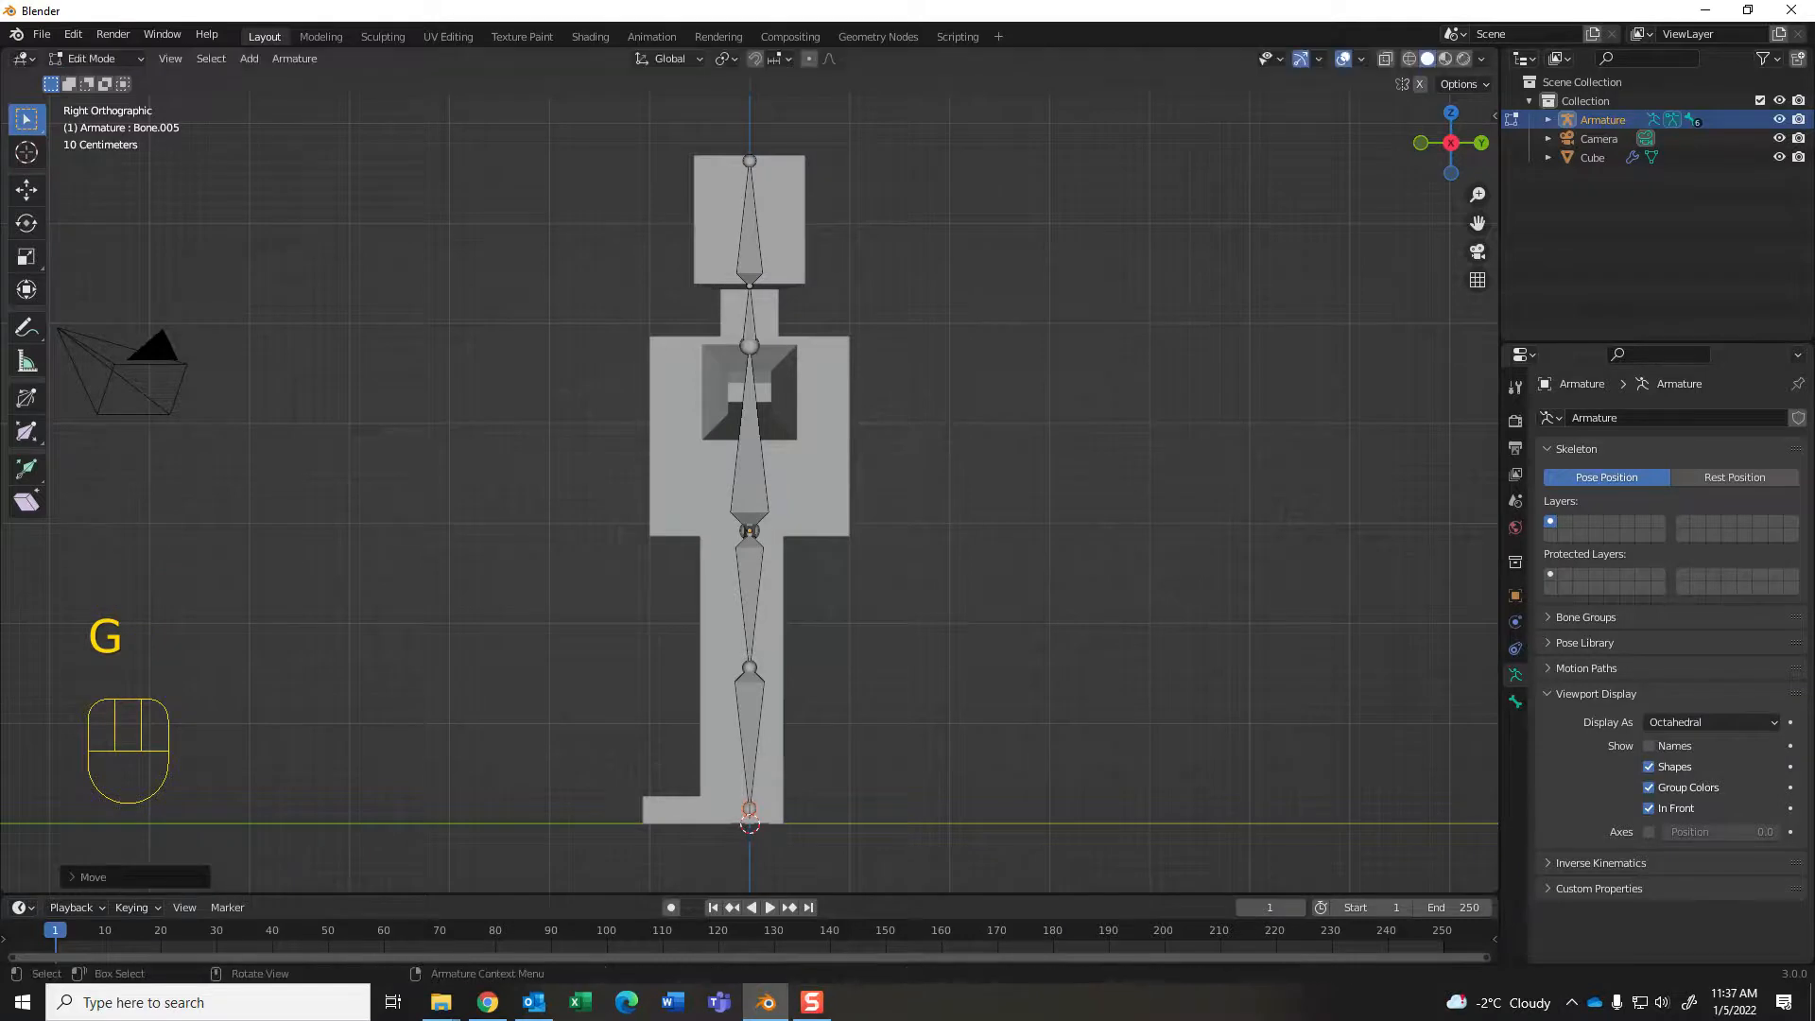
{"action": "key", "text": "e"}
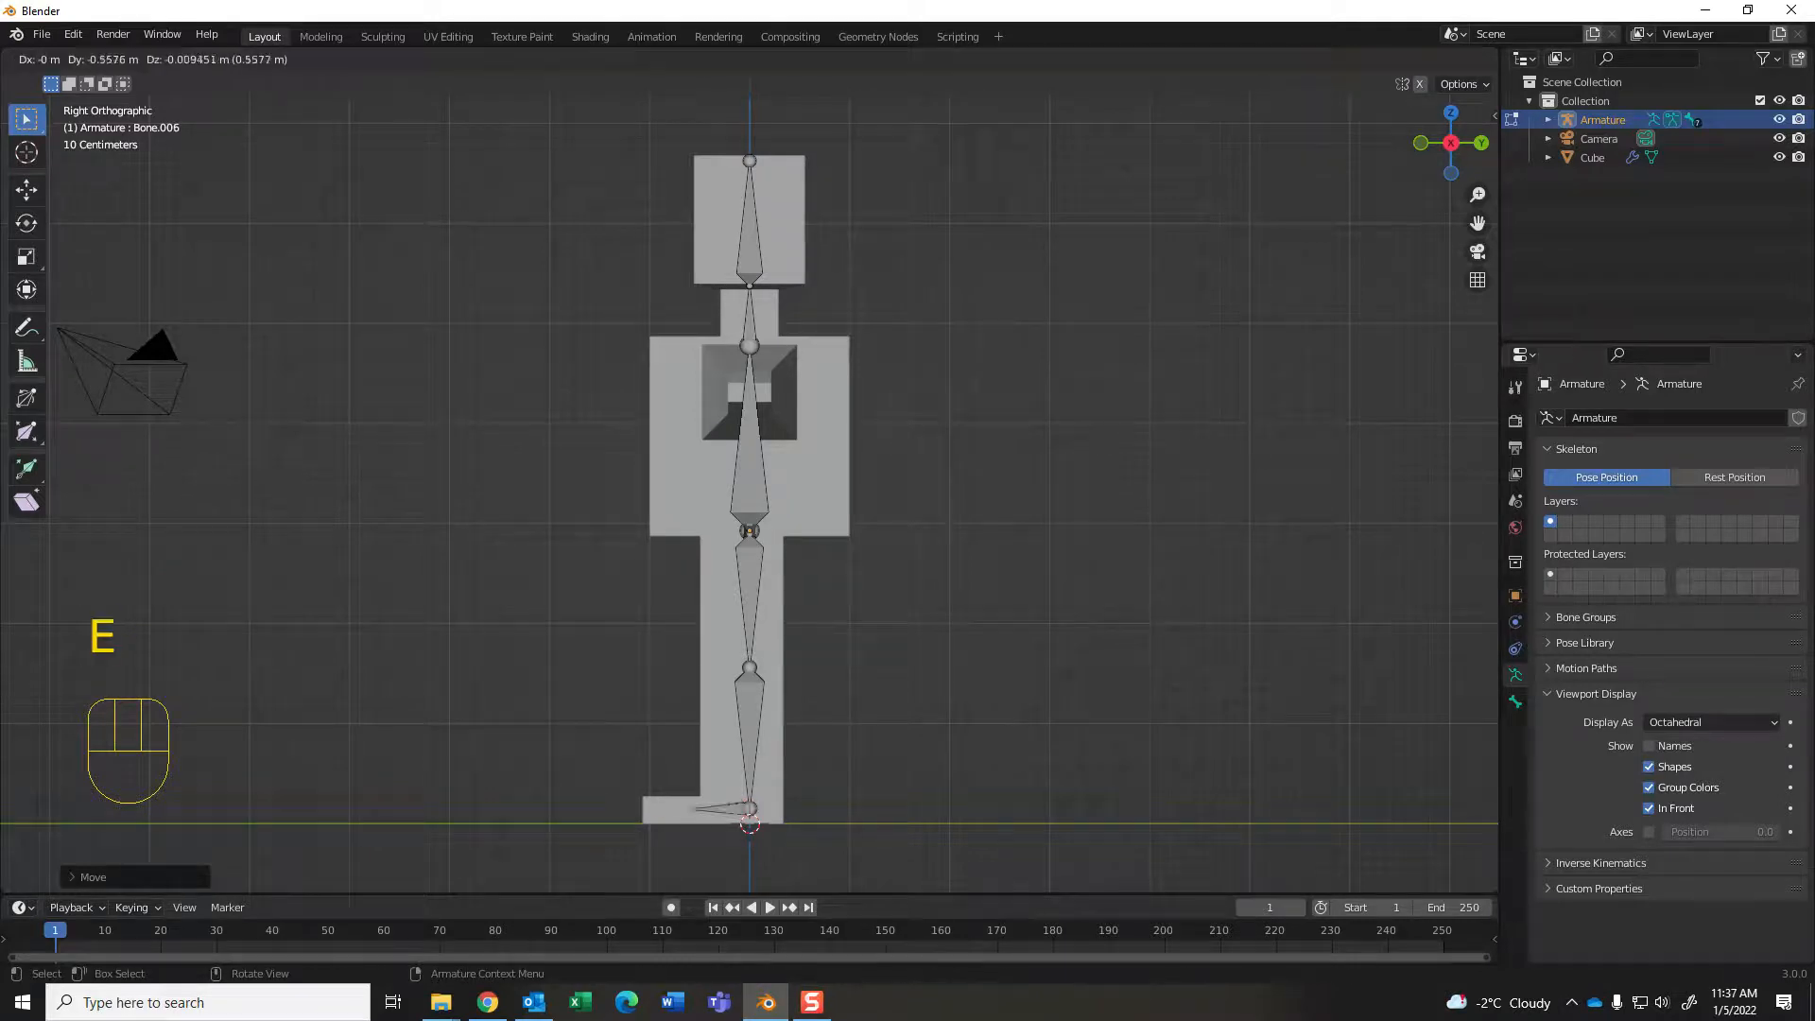
{"action": "left_click", "coordinate": [654, 812]}
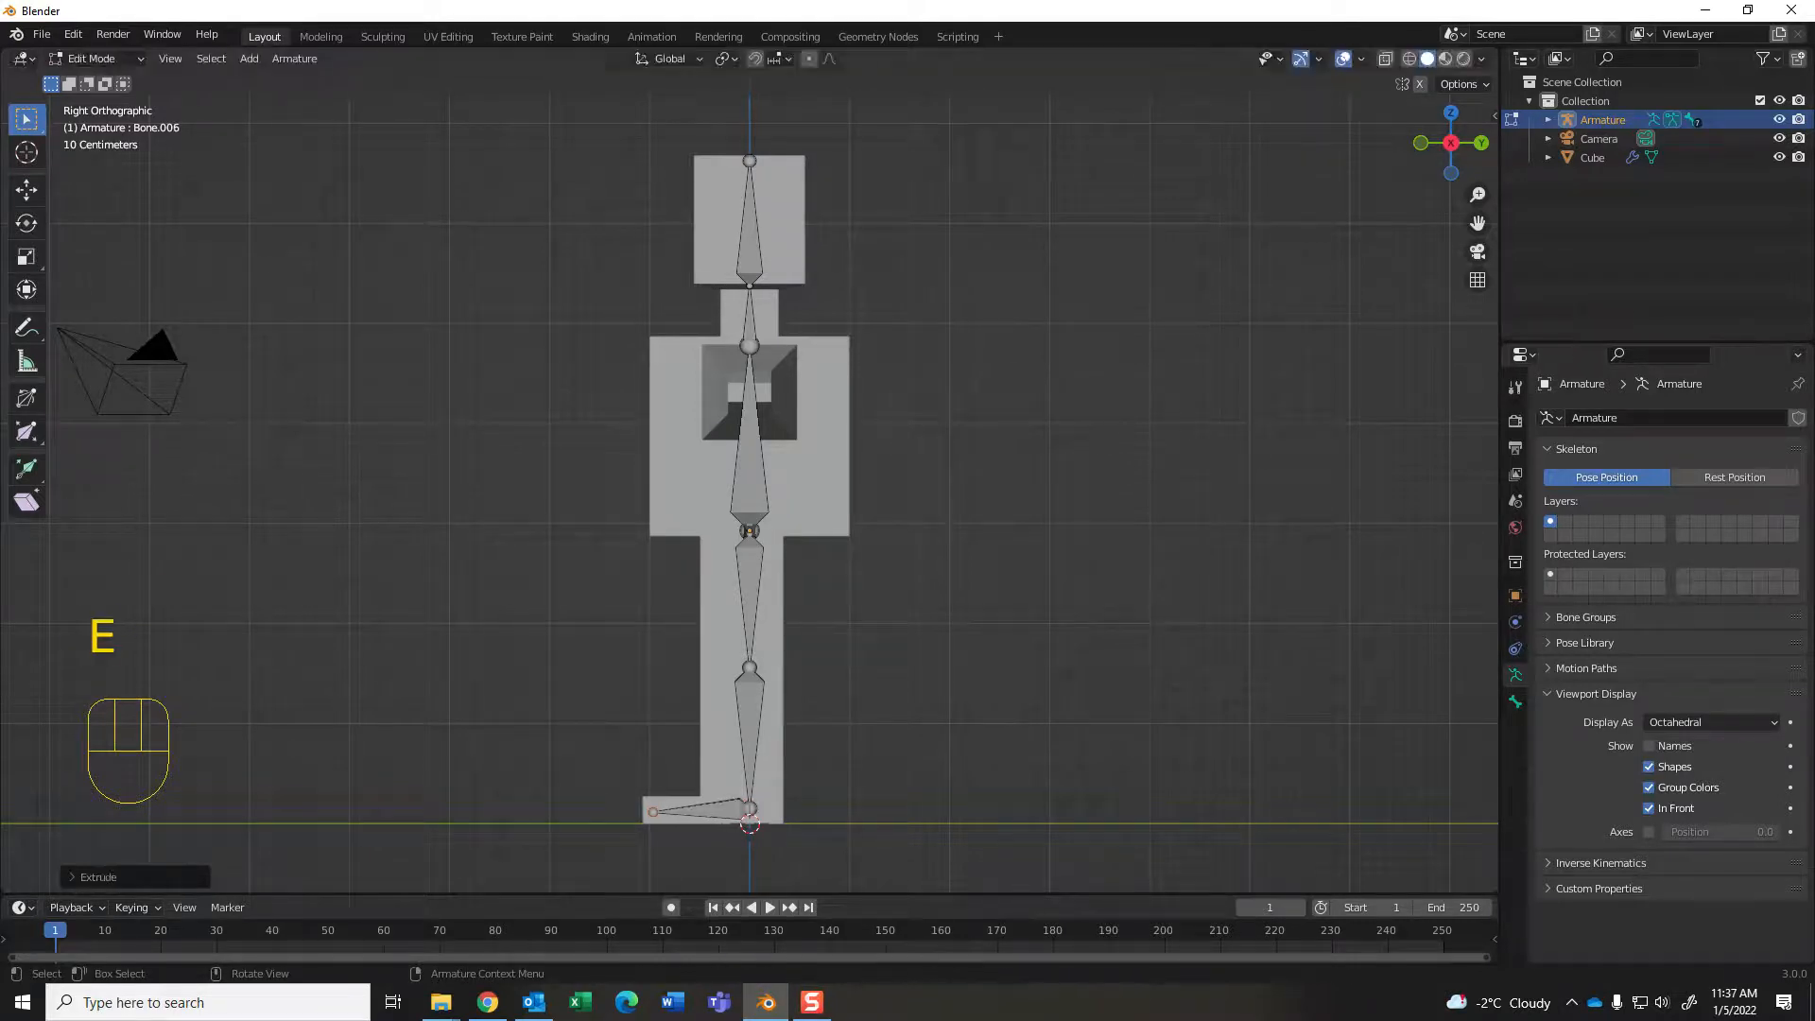
{"action": "key", "text": "g"}
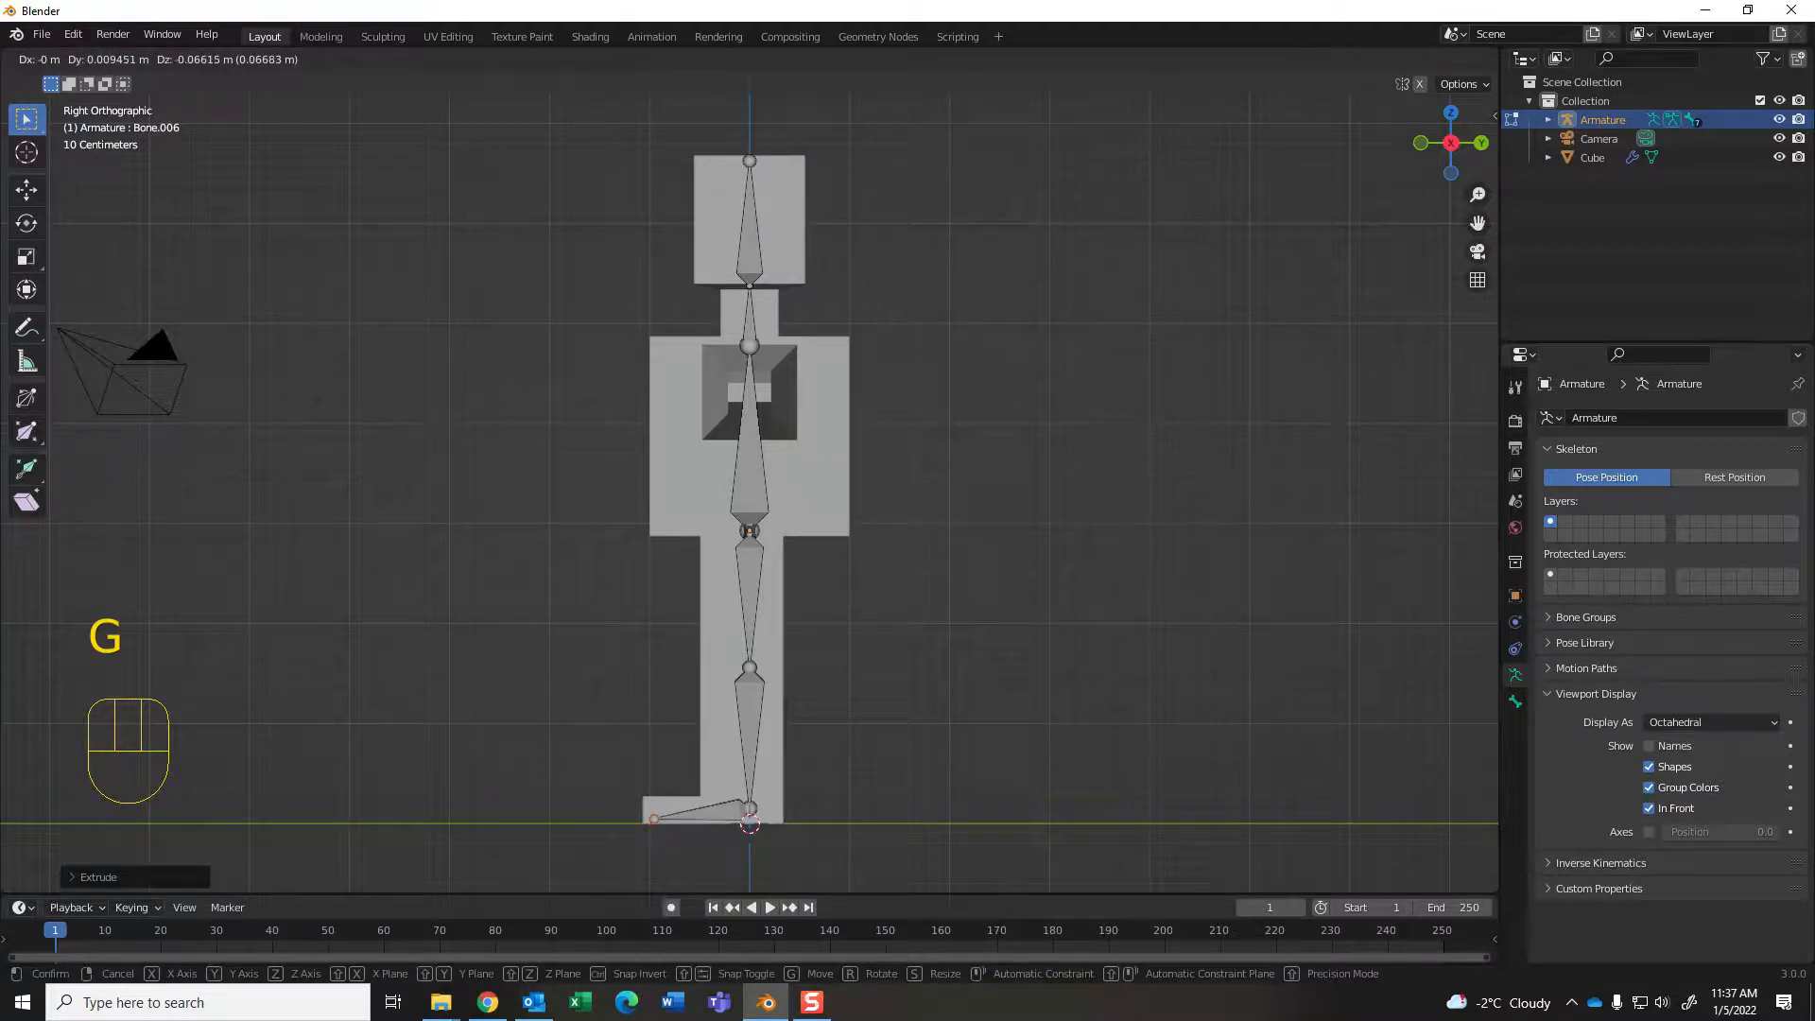
{"action": "left_click", "coordinate": [749, 822]}
Step: In the front view, shift the left leg's hip and knee joints slightly inward to line up above the ankle
{"action": "middle_click_drag", "start_coordinate": [750, 822], "coordinate": [652, 824]}
{"action": "key", "text": "KP_1"}
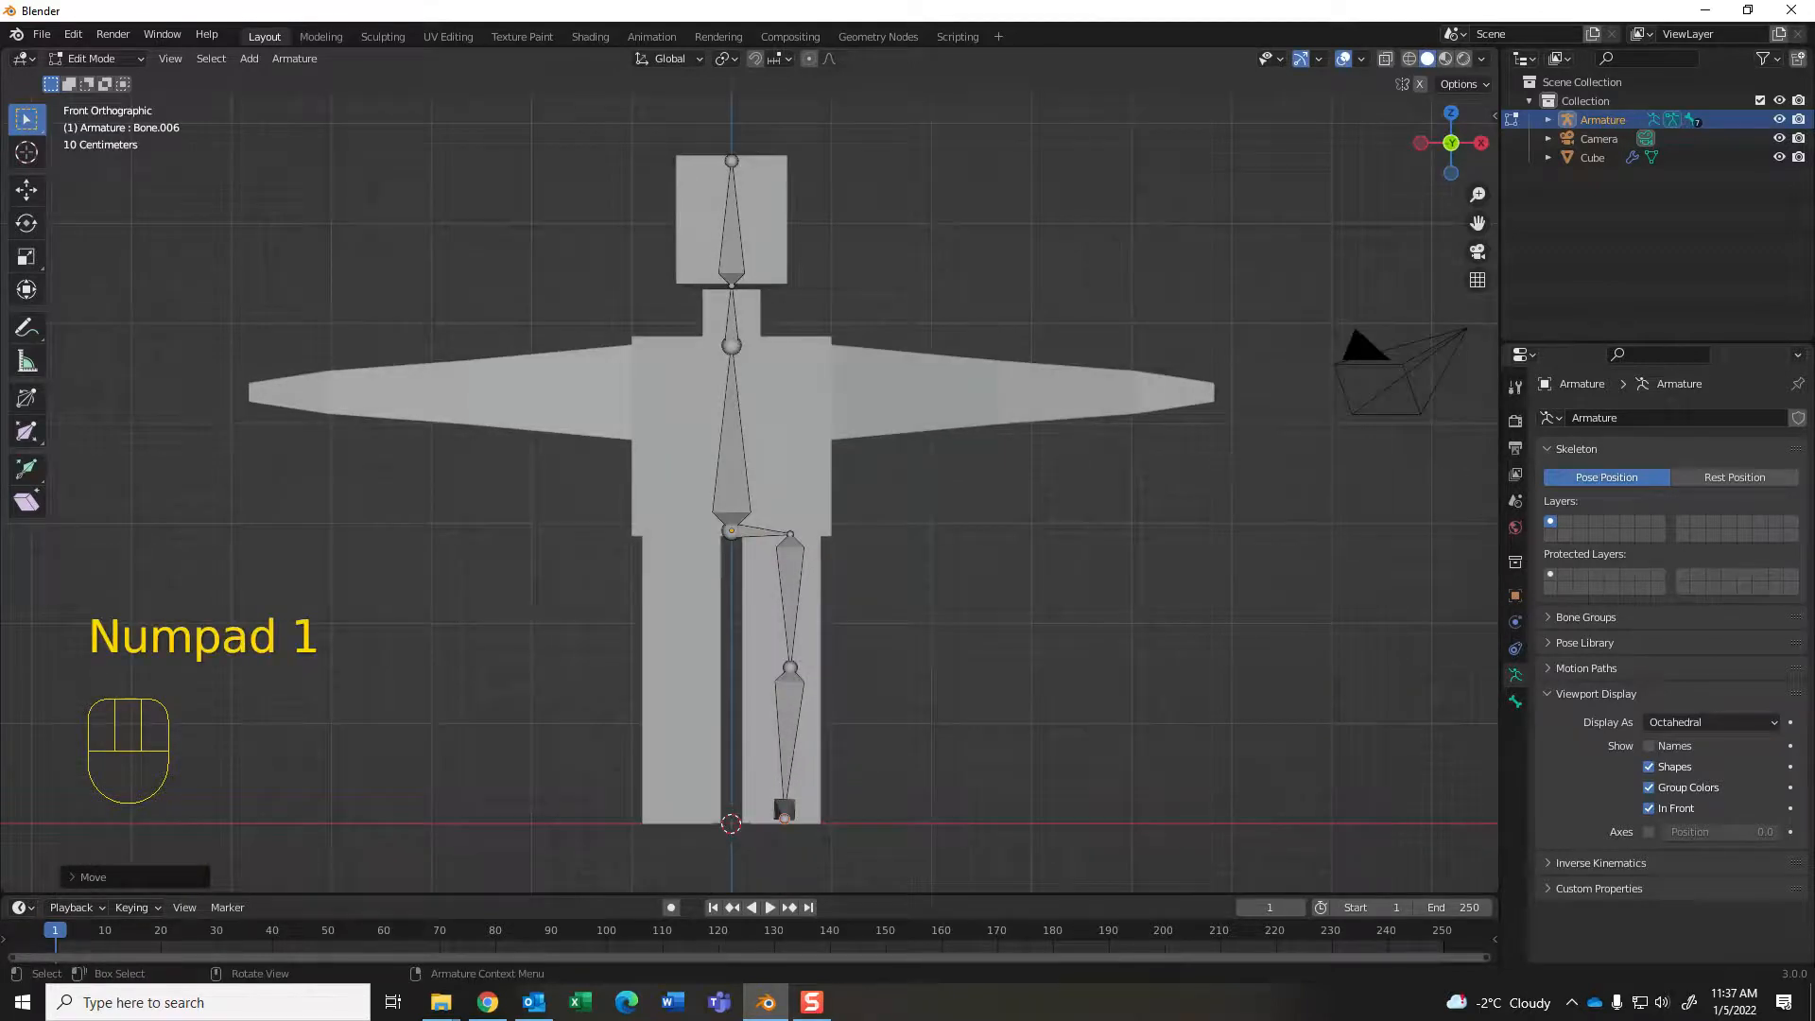
{"action": "left_click", "coordinate": [791, 535]}
{"action": "key", "text": "g"}
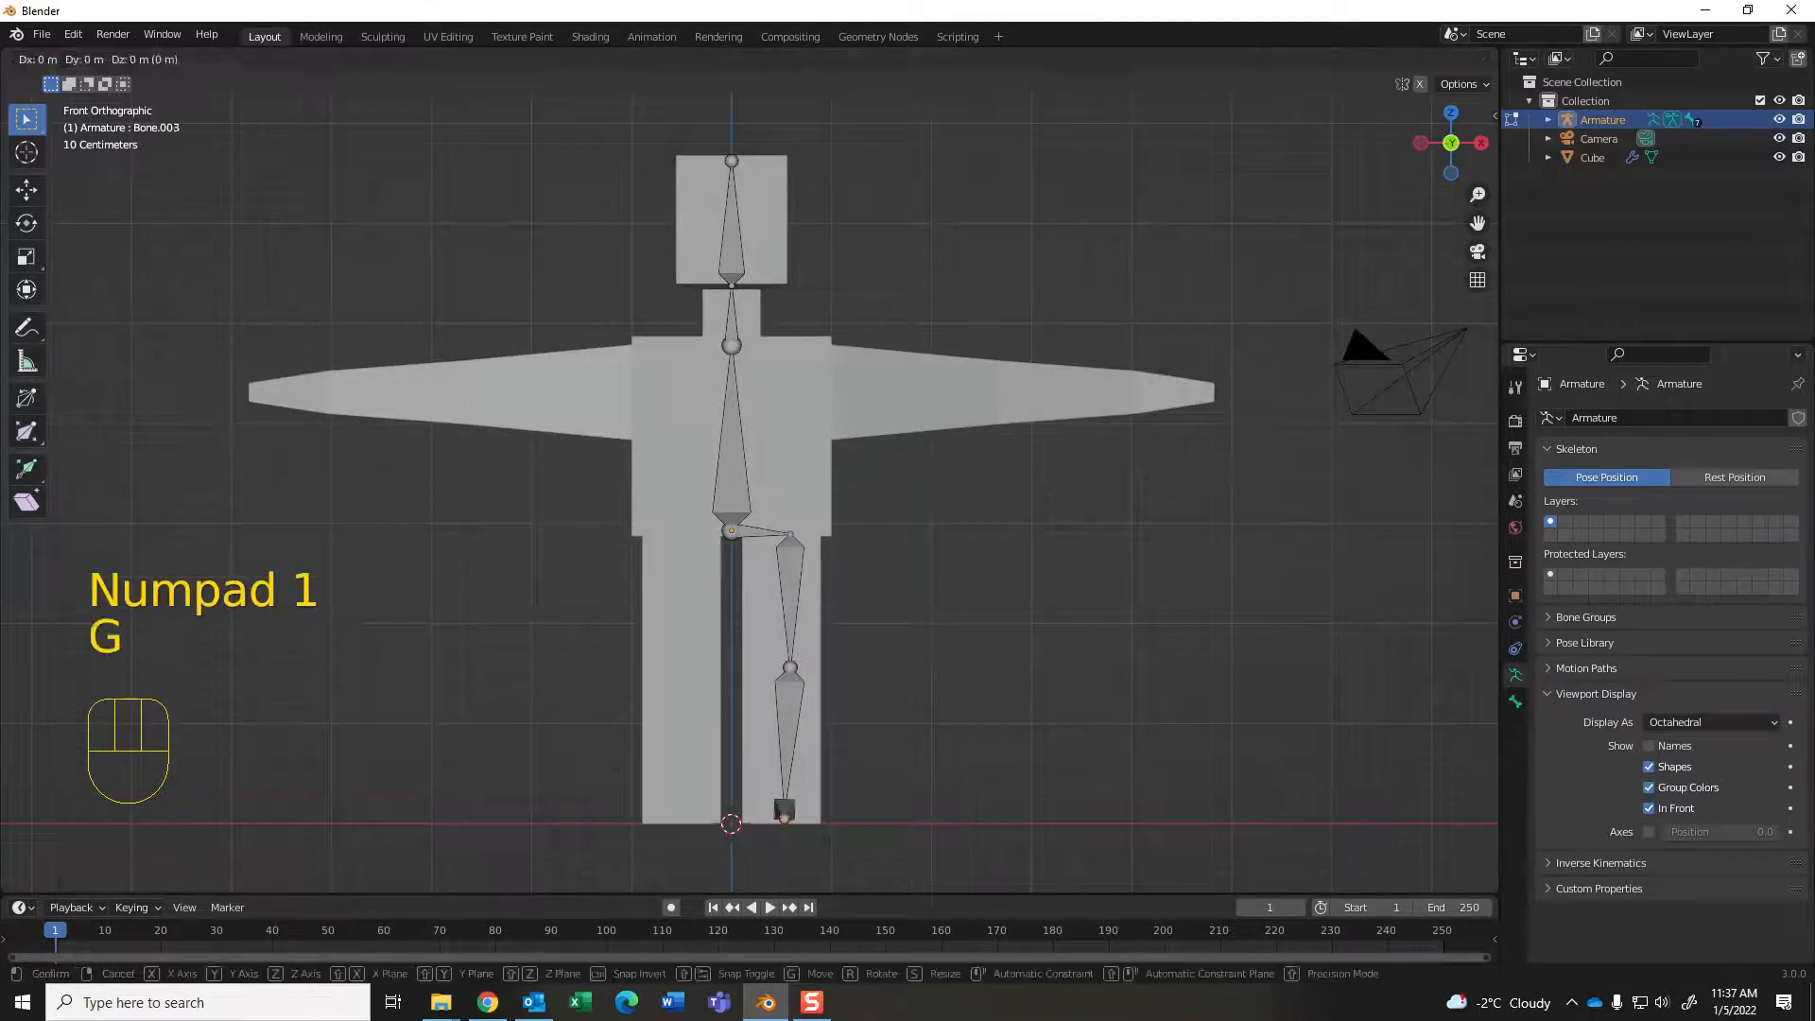
{"action": "left_click", "coordinate": [785, 535]}
{"action": "left_click", "coordinate": [790, 667]}
{"action": "key", "text": "g"}
{"action": "left_click", "coordinate": [785, 667]}
Step: Extrude a shoulder bone from the torso bone's tip to the left arm's base, plus an upper-arm bone to the elbow
{"action": "left_click", "coordinate": [731, 345]}
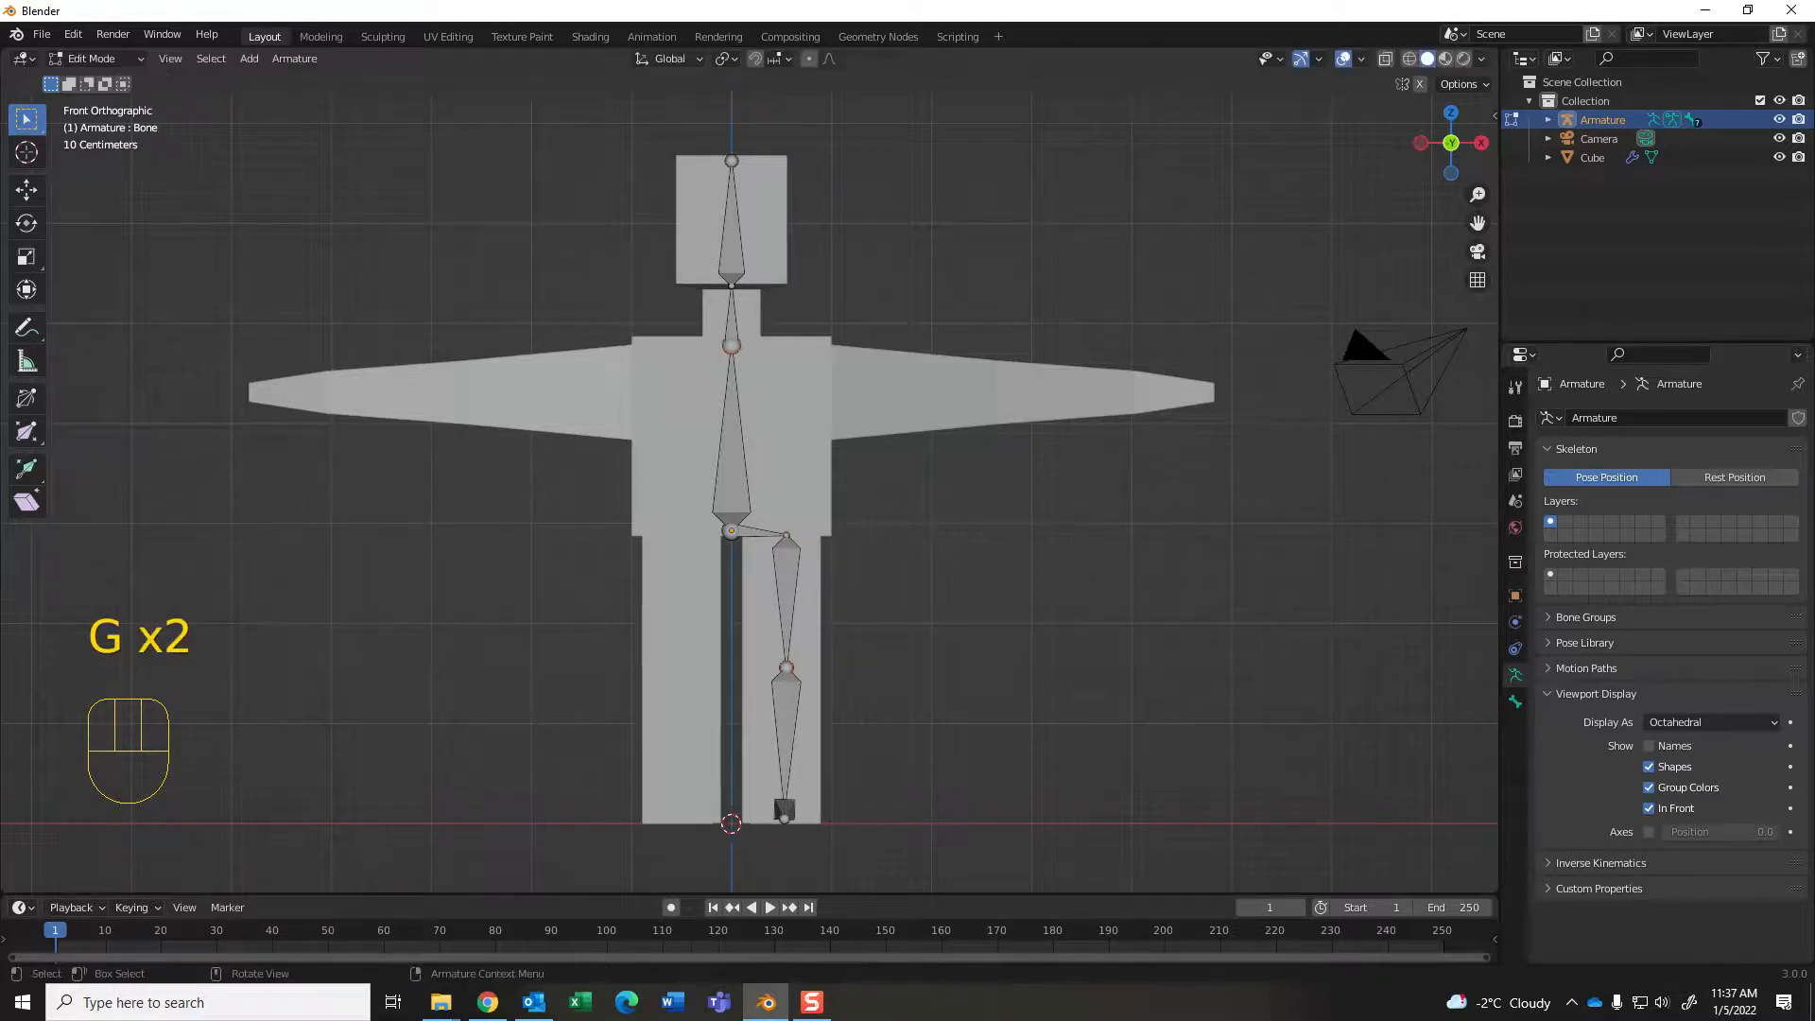
{"action": "key", "text": "e"}
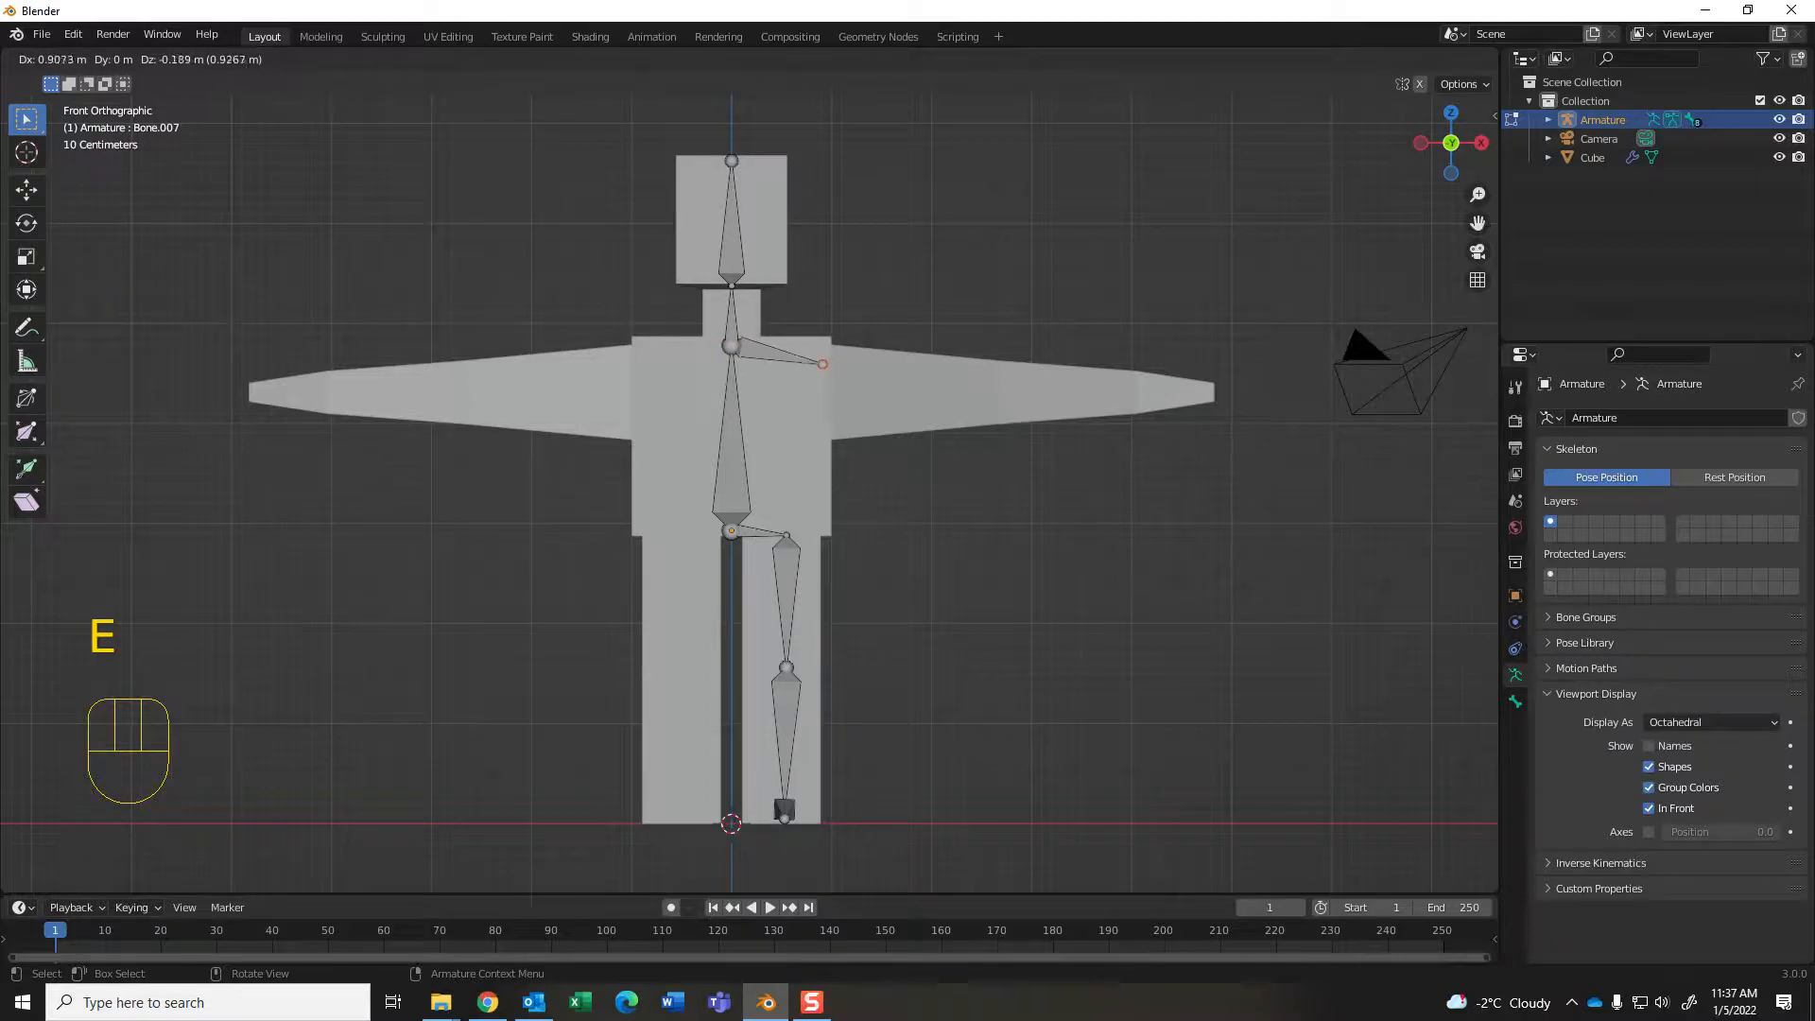
{"action": "left_click", "coordinate": [832, 389]}
{"action": "key", "text": "e"}
{"action": "left_click", "coordinate": [983, 390]}
Step: Extrude a forearm bone from the elbow to the wrist, plus a hand bone about 0.7 m long towards the arm's end
{"action": "key", "text": "e"}
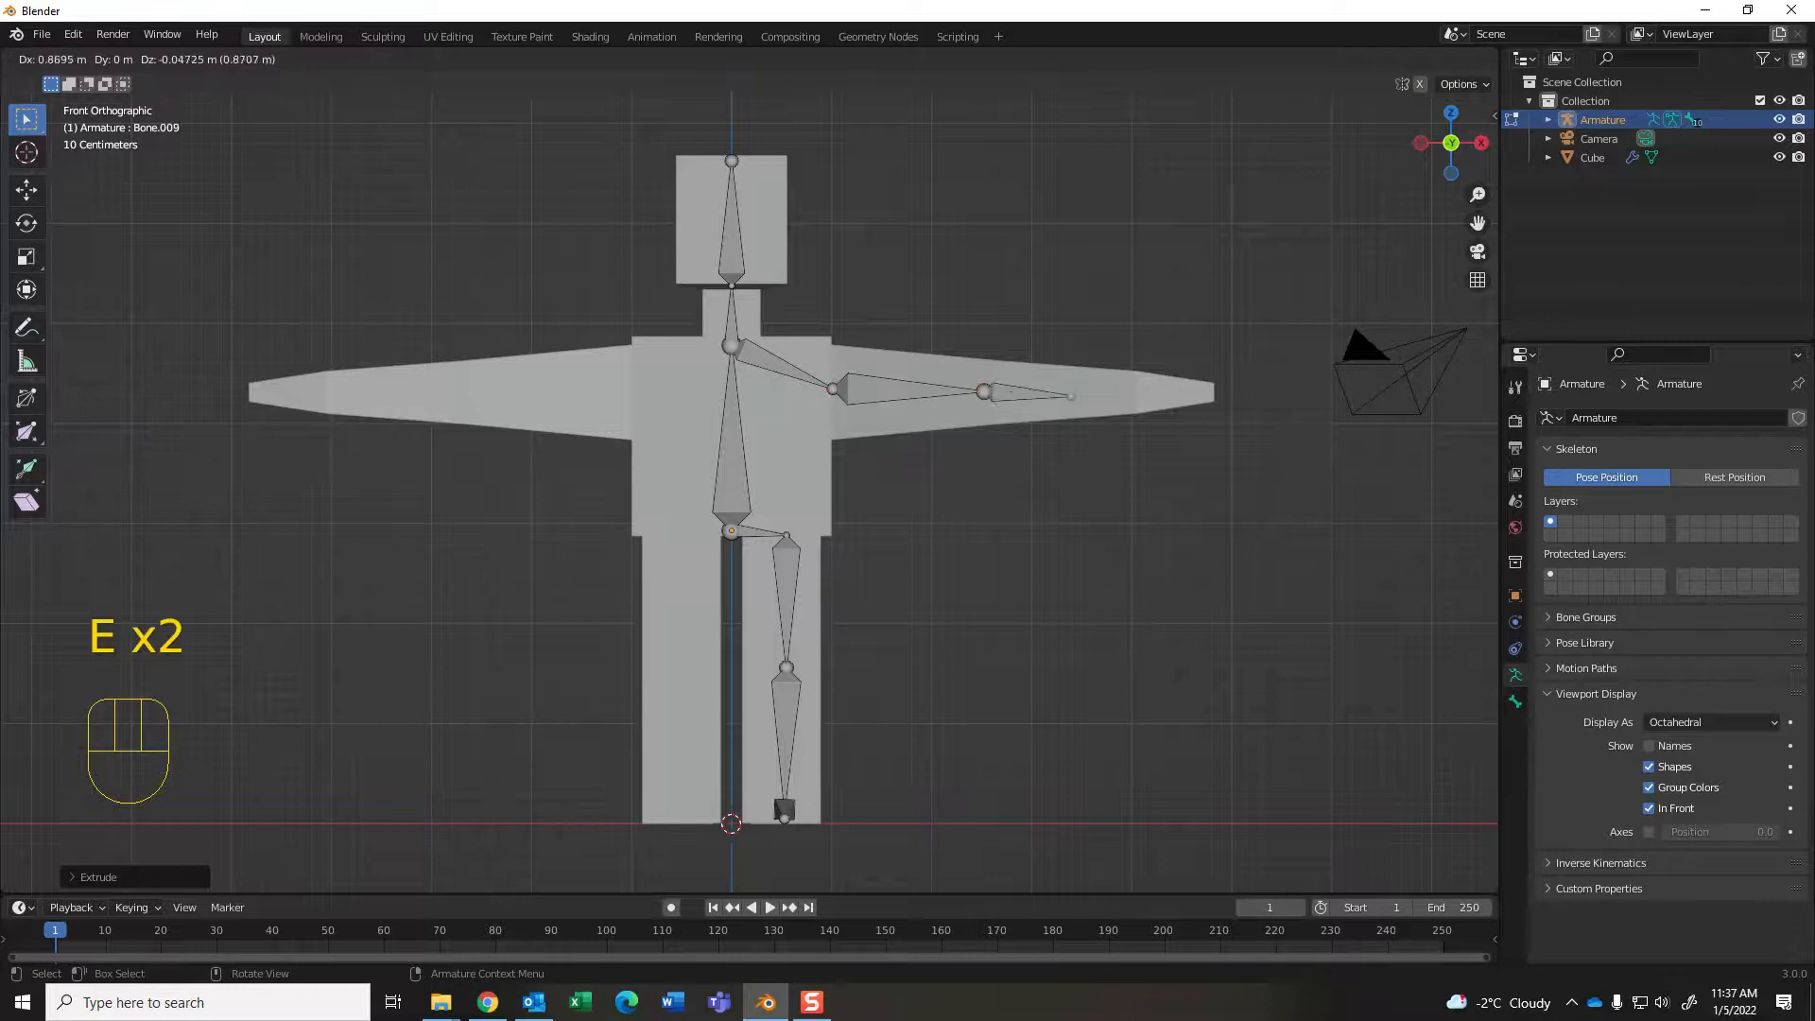
{"action": "left_click", "coordinate": [1127, 395]}
{"action": "key", "text": "e"}
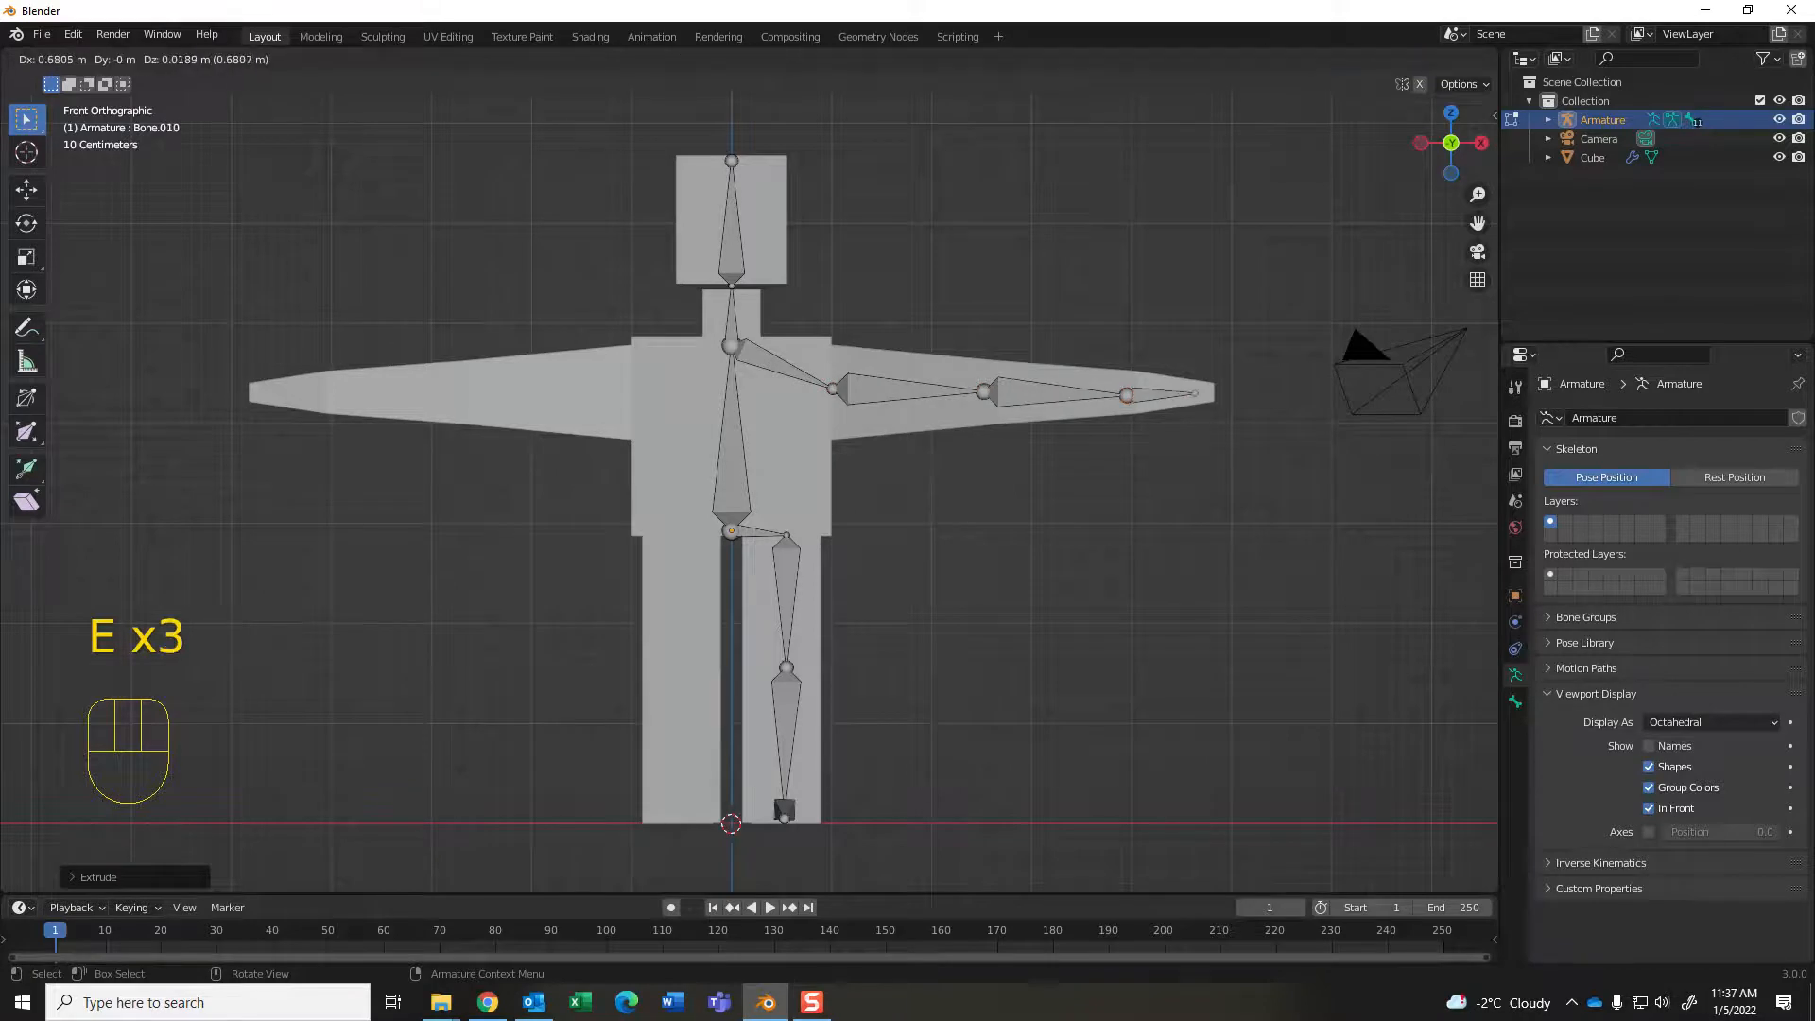
{"action": "left_click", "coordinate": [1199, 394]}
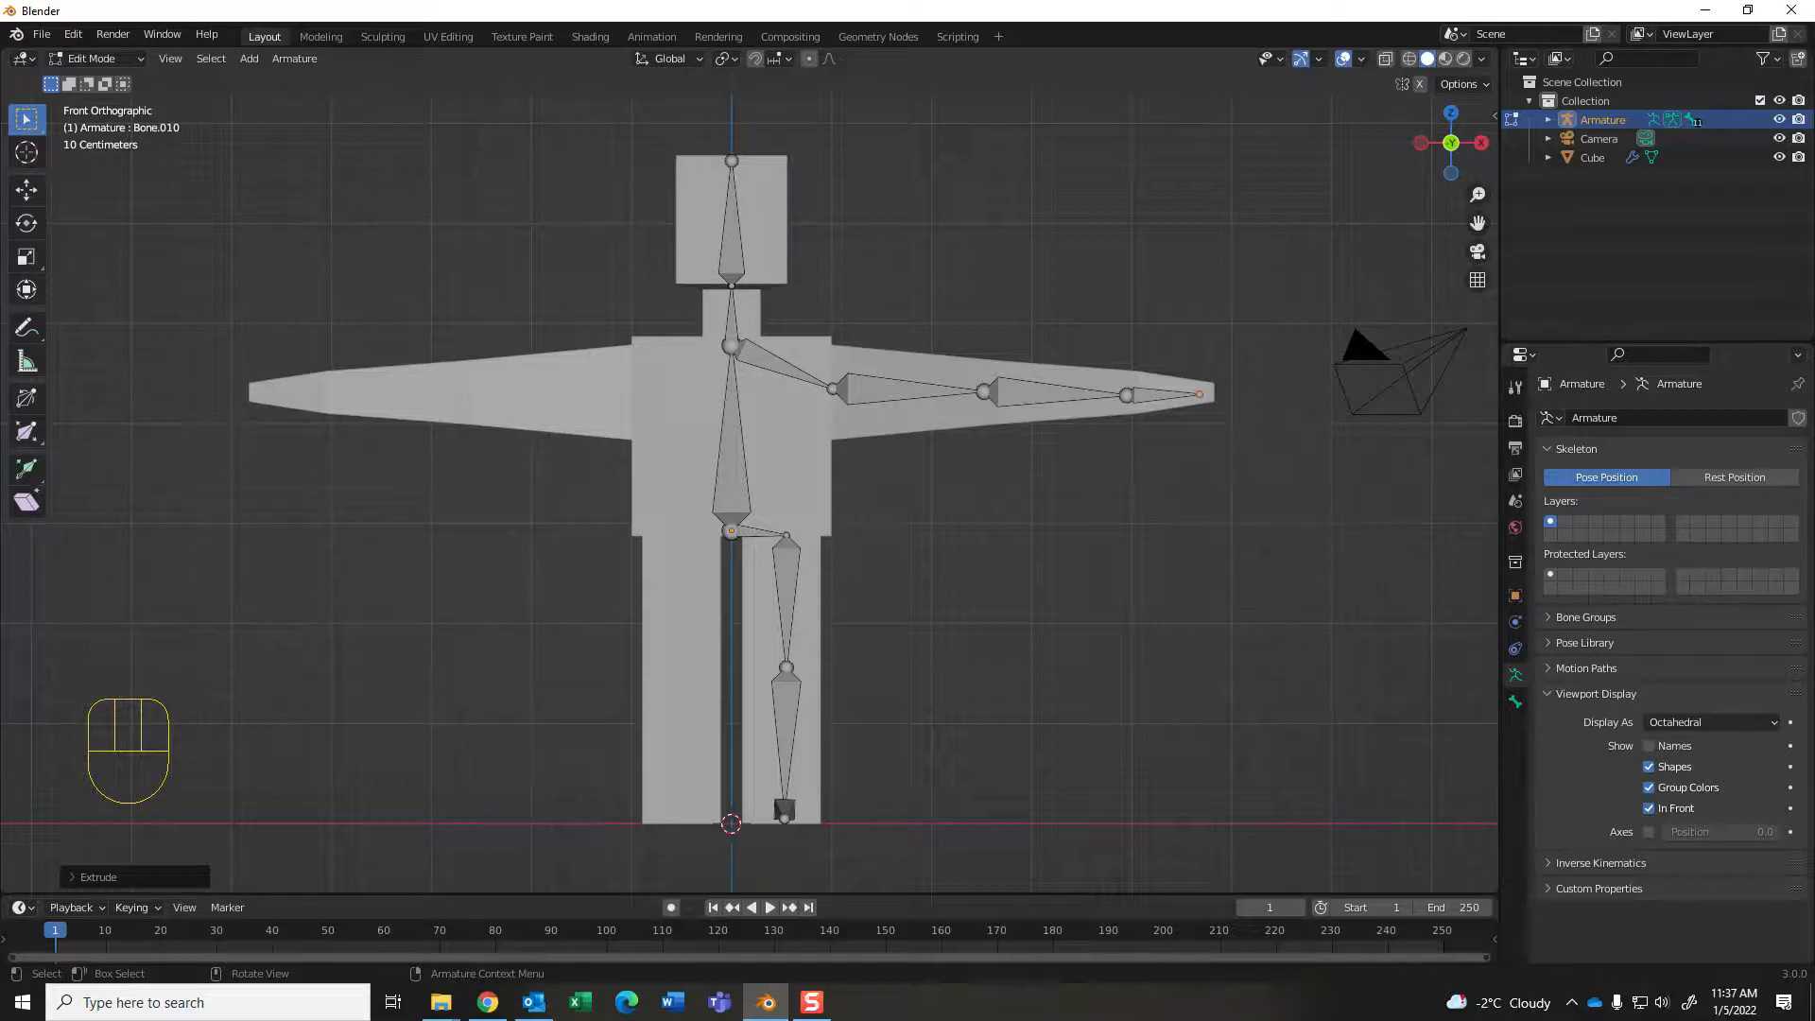
Step: Rename the torso bone as spine in its bone properties
{"action": "left_click", "coordinate": [1515, 701]}
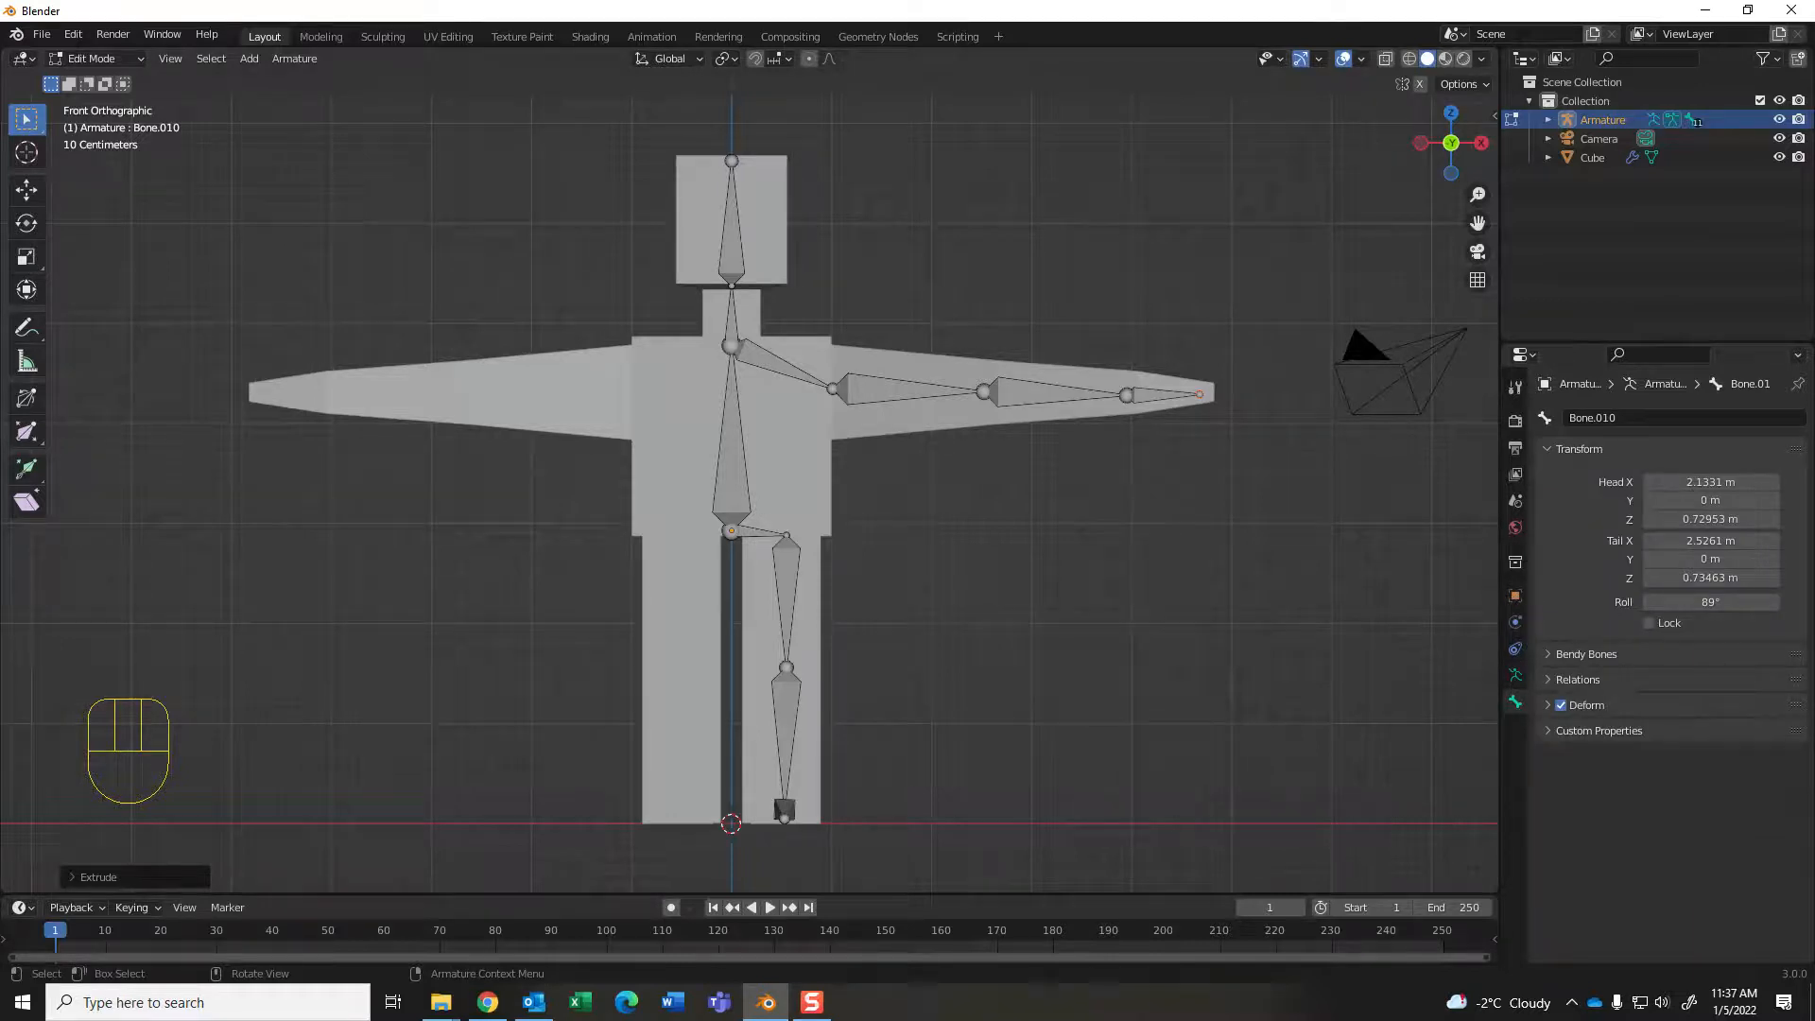
{"action": "left_click", "coordinate": [731, 462]}
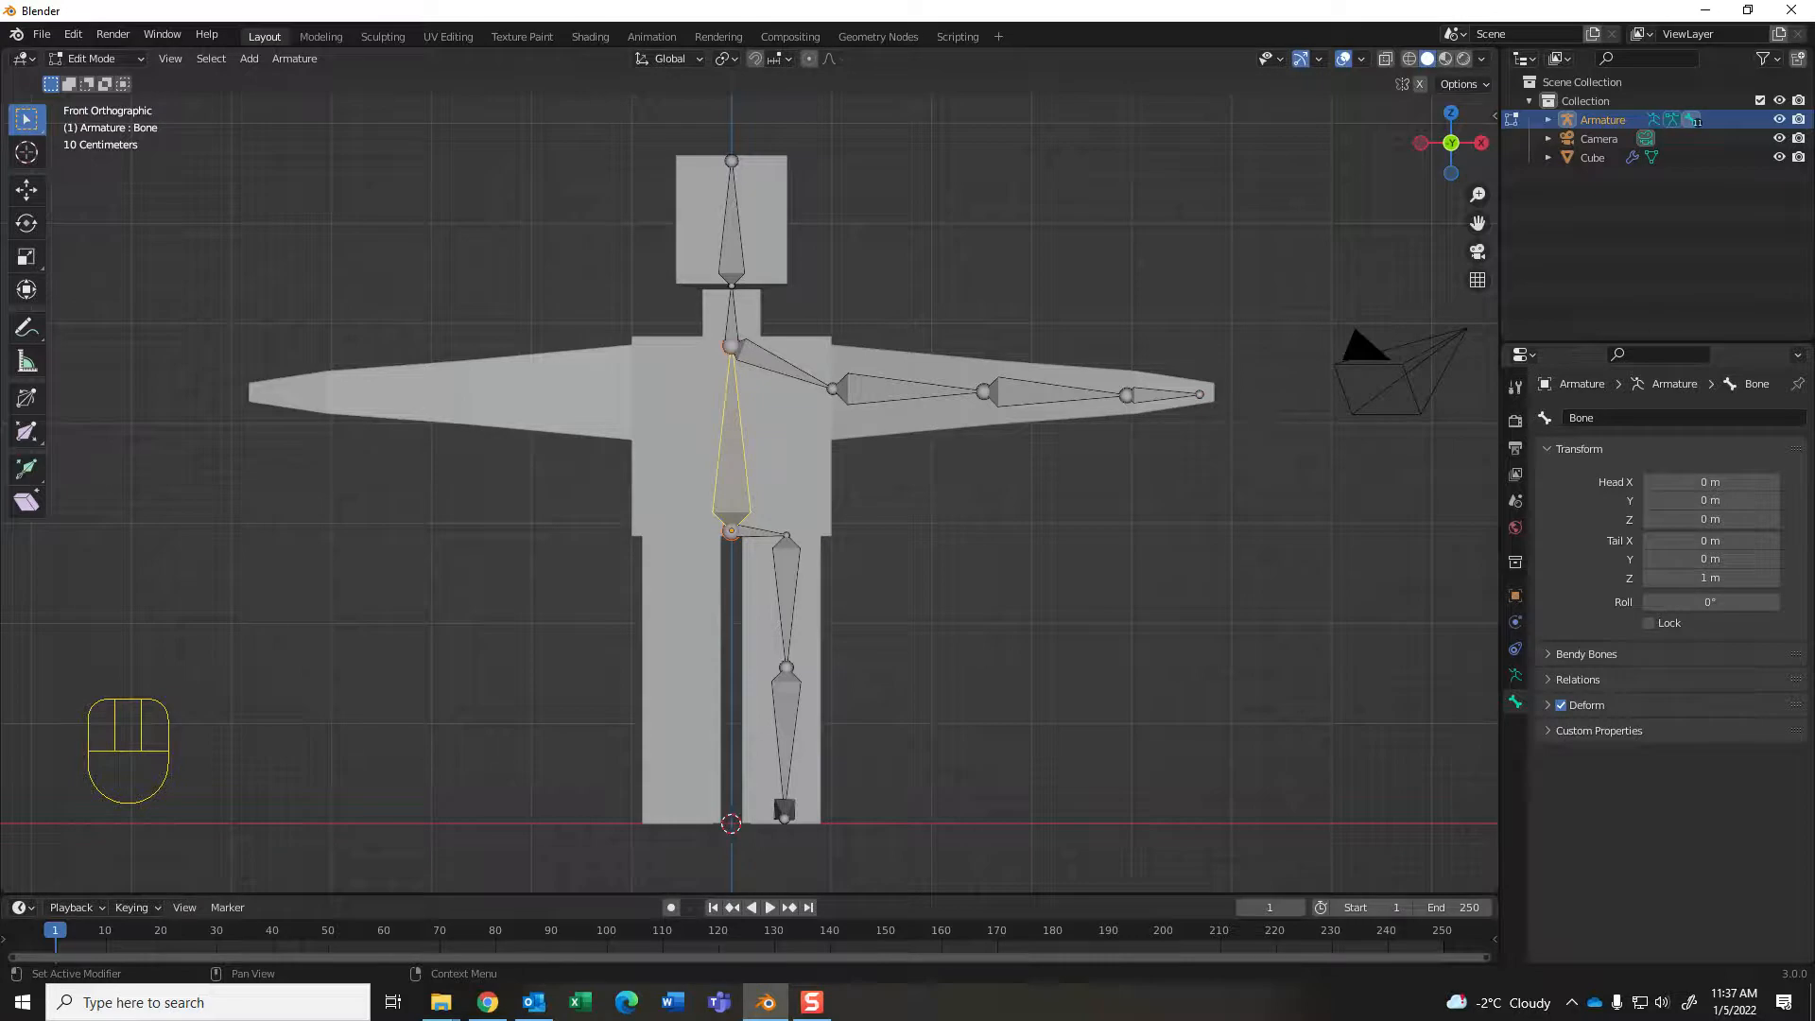
{"action": "left_click", "coordinate": [1581, 417]}
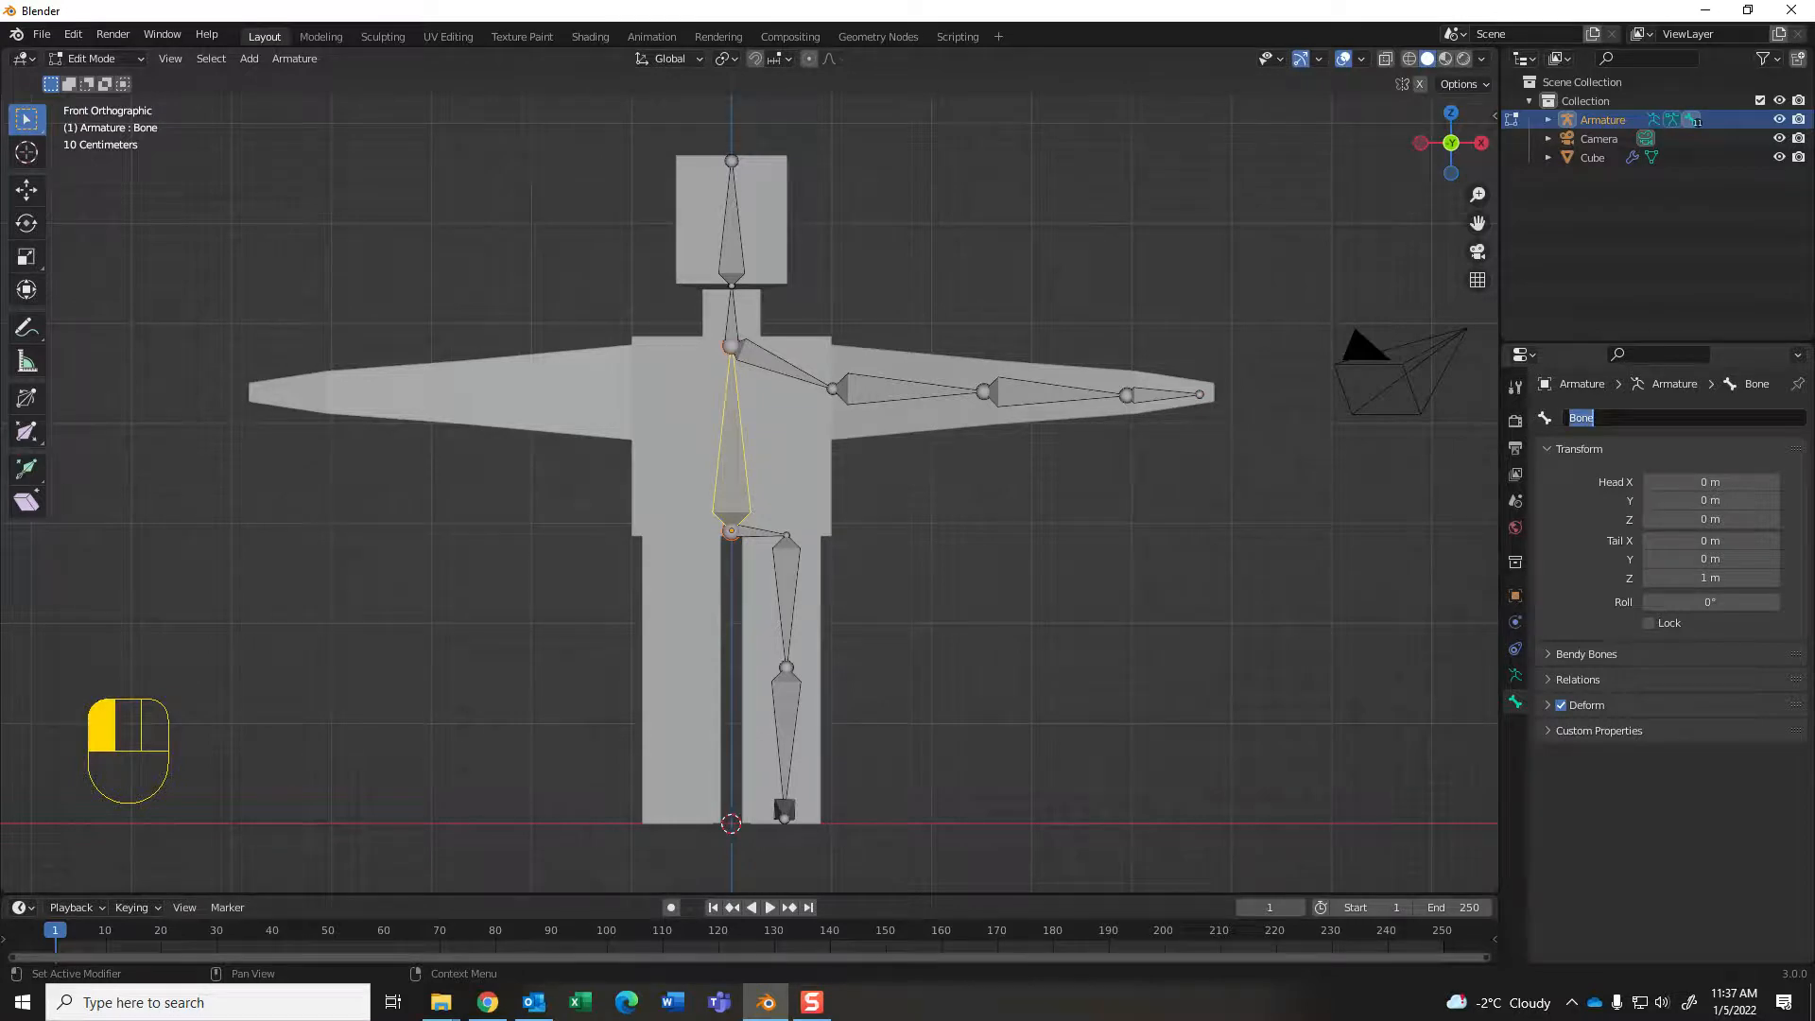
{"action": "type", "text": "spine"}
{"action": "key", "text": "Return"}
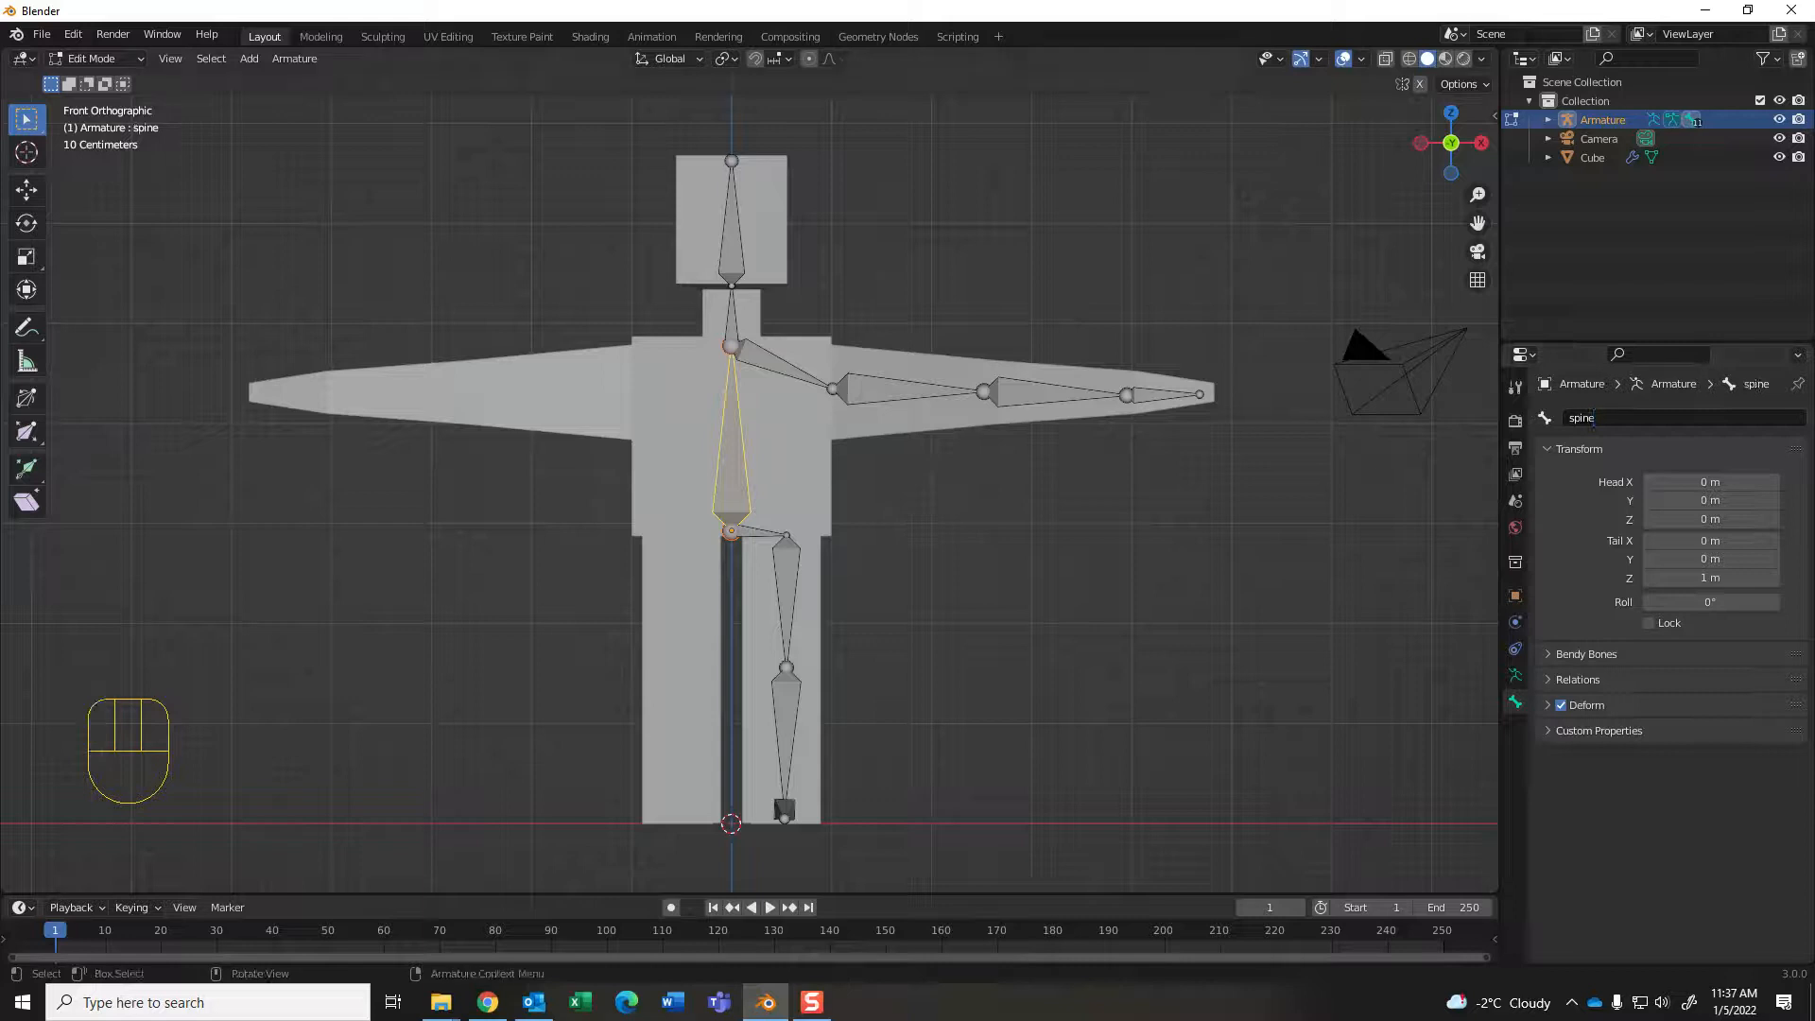
Step: Rename the bone above the spine as neck and the topmost bone as head
{"action": "left_click", "coordinate": [732, 318]}
{"action": "left_click", "coordinate": [1597, 416]}
{"action": "type", "text": "neck"}
{"action": "key", "text": "Return"}
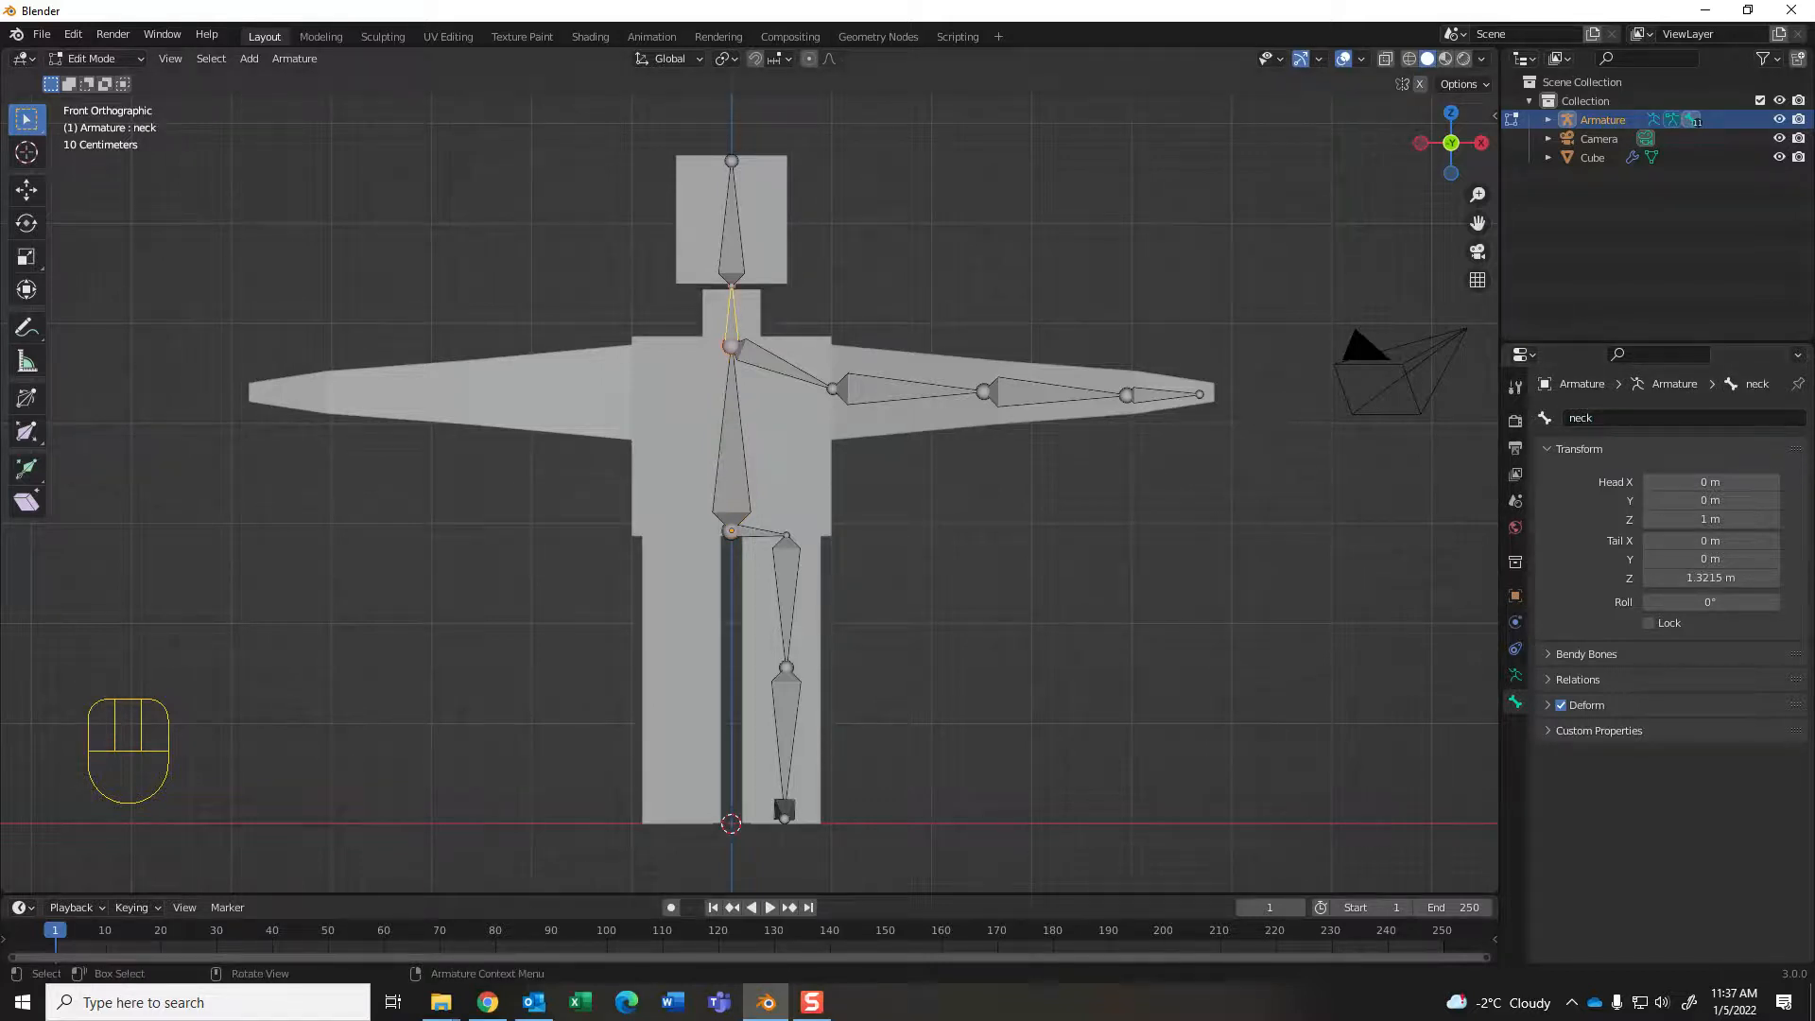
{"action": "left_click", "coordinate": [731, 230]}
{"action": "left_click", "coordinate": [1597, 418]}
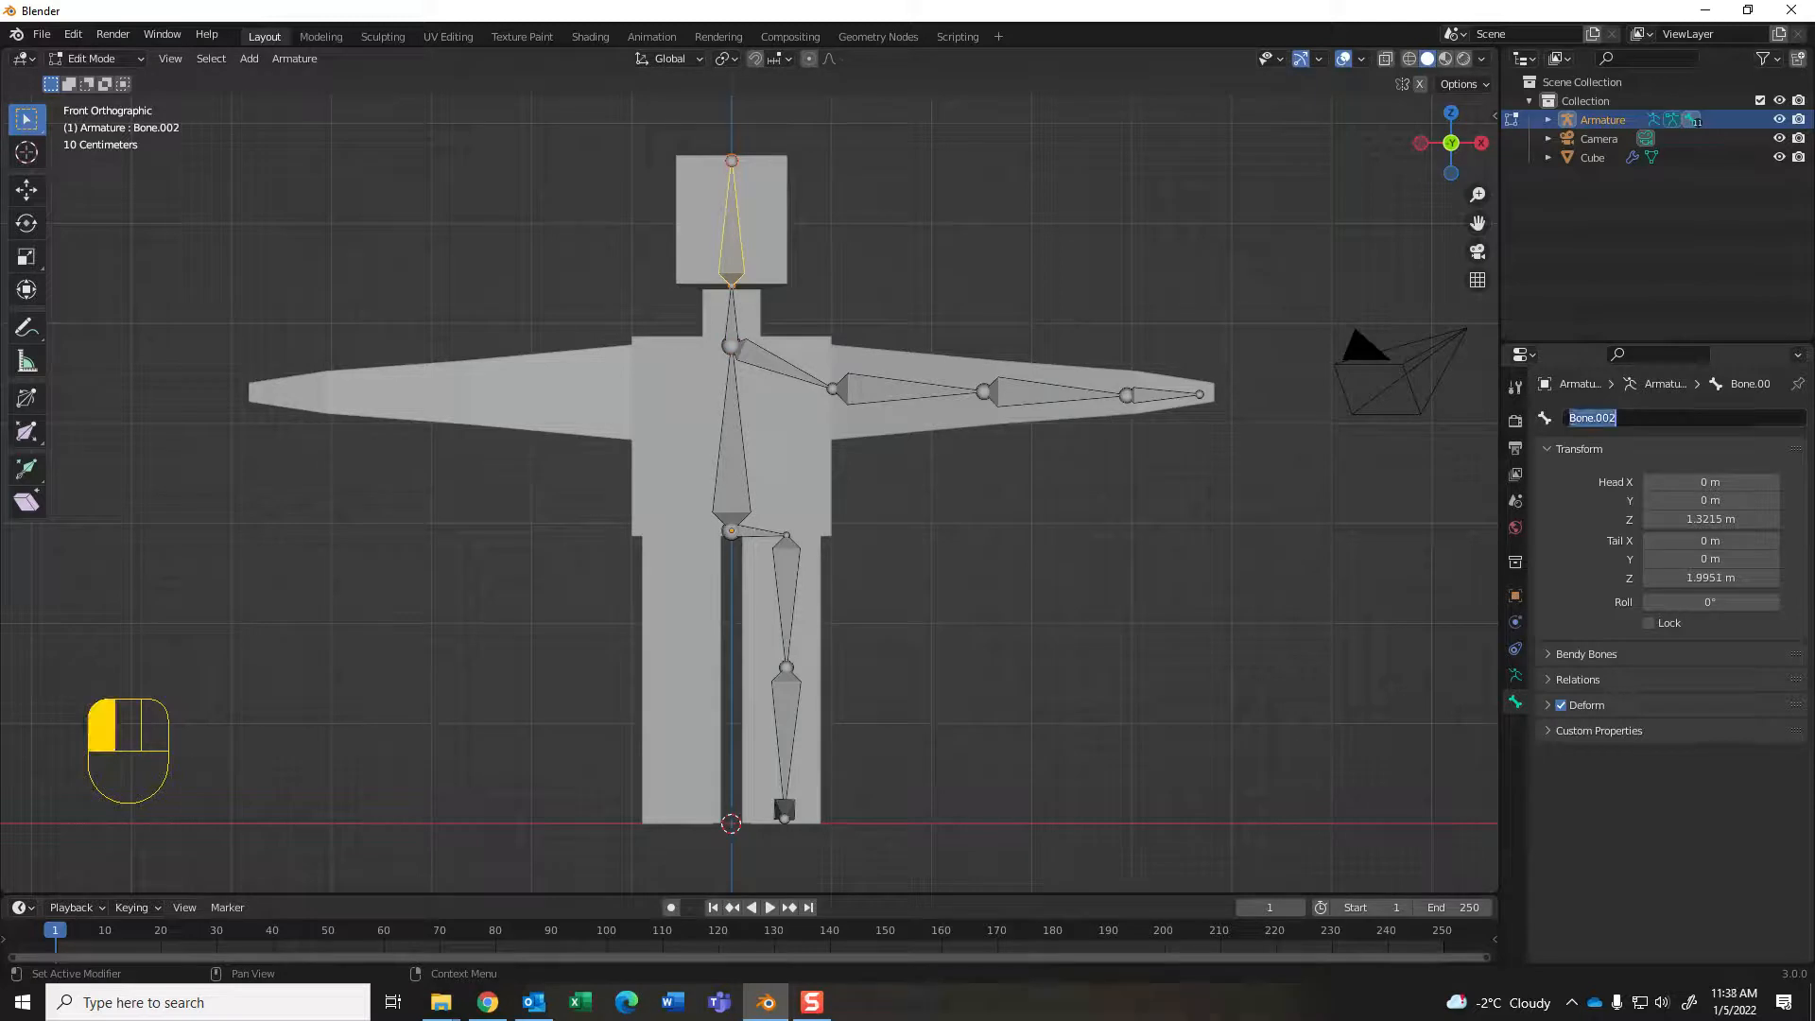
{"action": "type", "text": "head"}
{"action": "key", "text": "Return"}
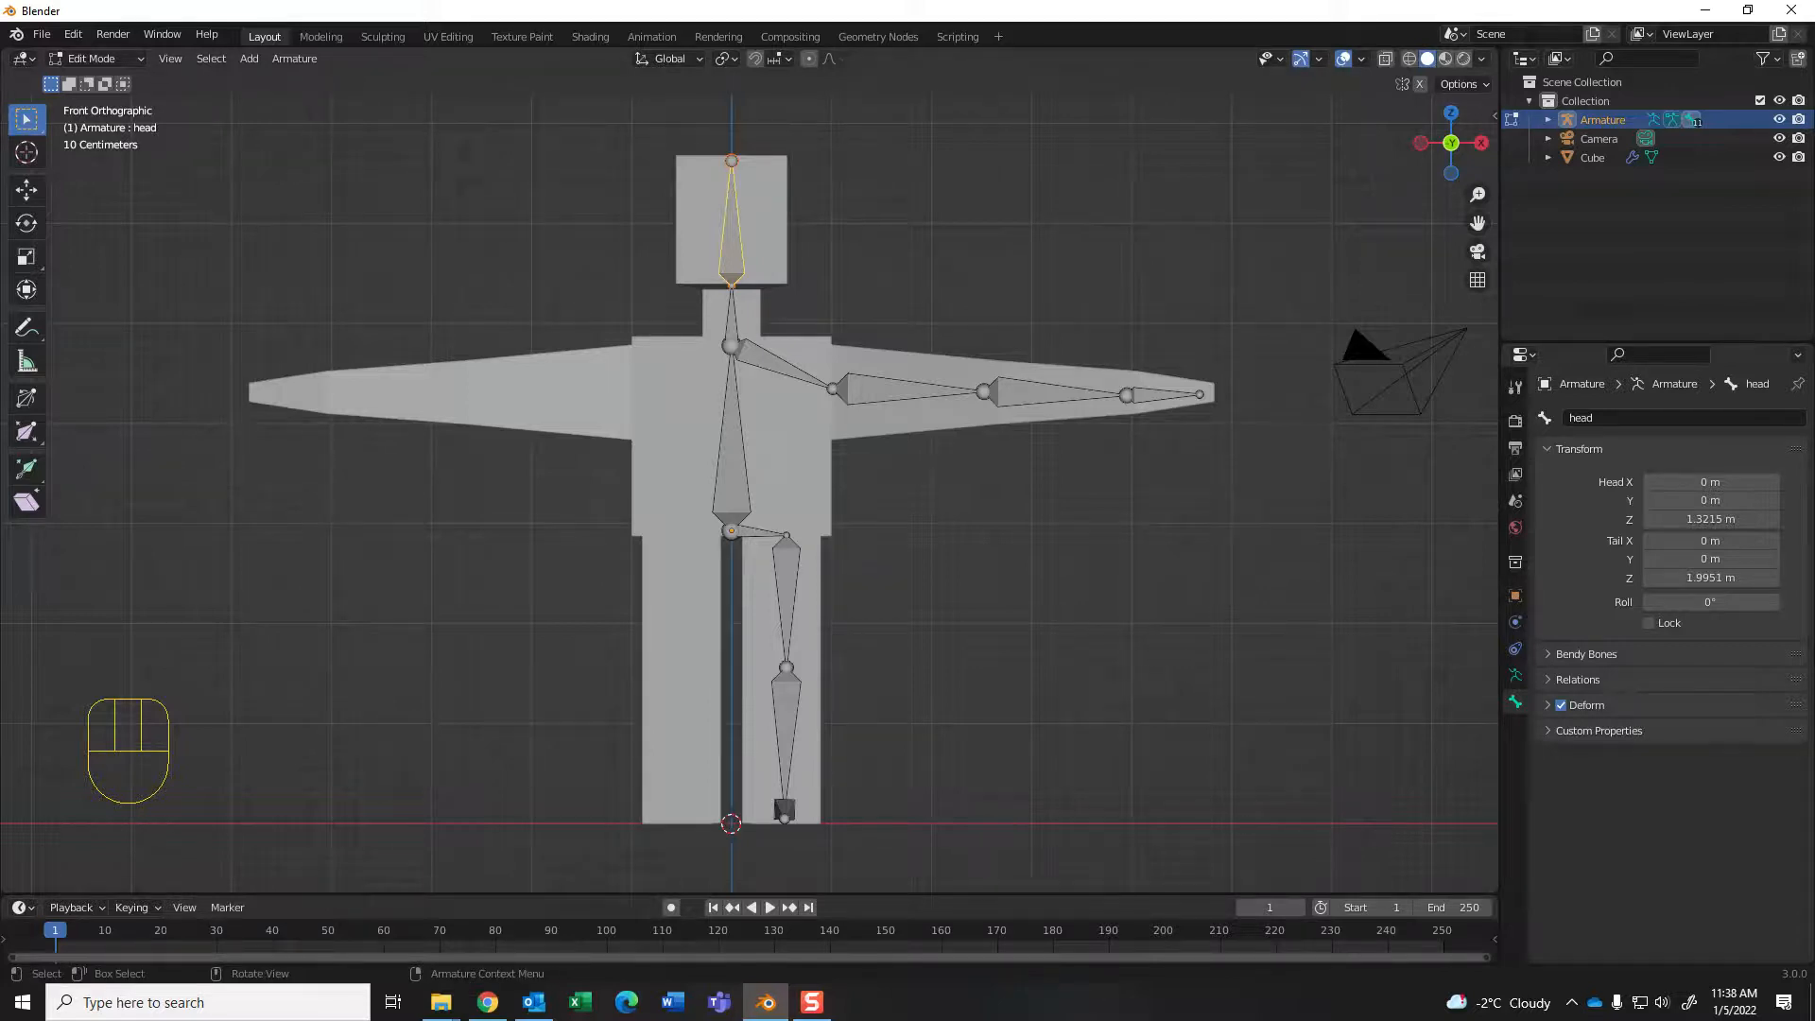
Step: Check the names of the spine, neck and head bones by selecting each one in turn
{"action": "left_click", "coordinate": [732, 460]}
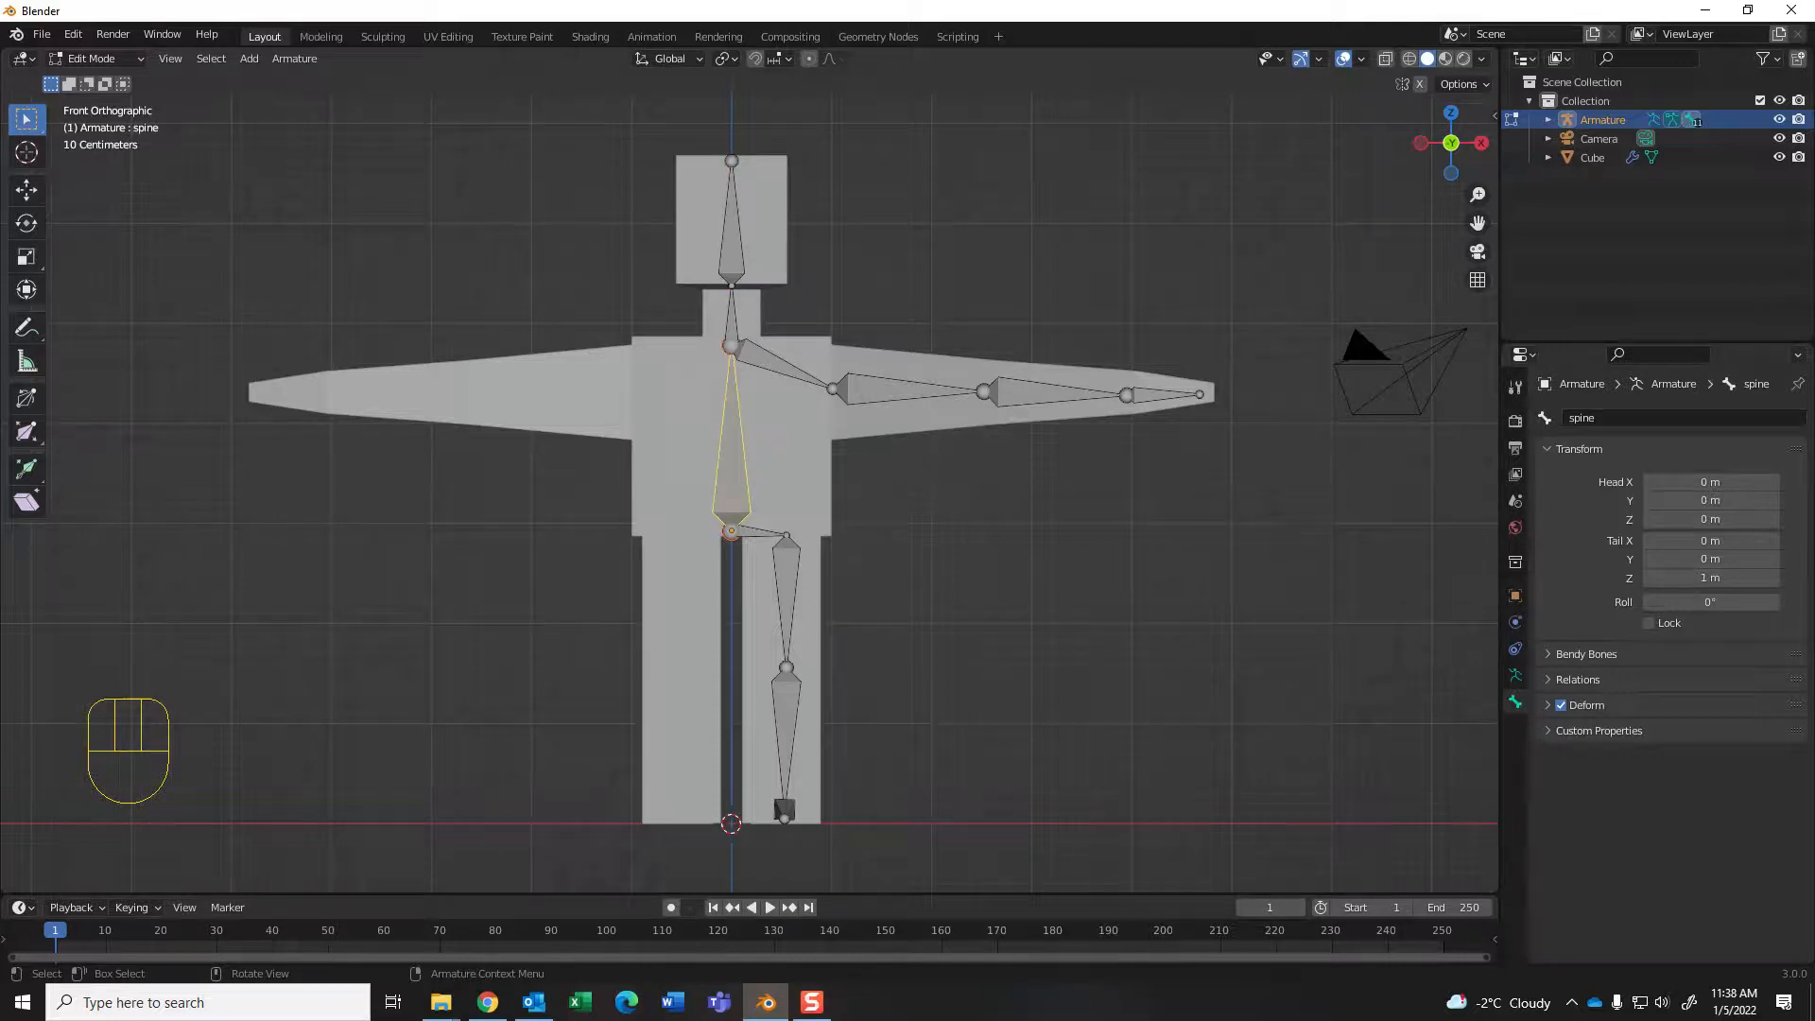
{"action": "left_click", "coordinate": [732, 318]}
{"action": "left_click", "coordinate": [732, 233]}
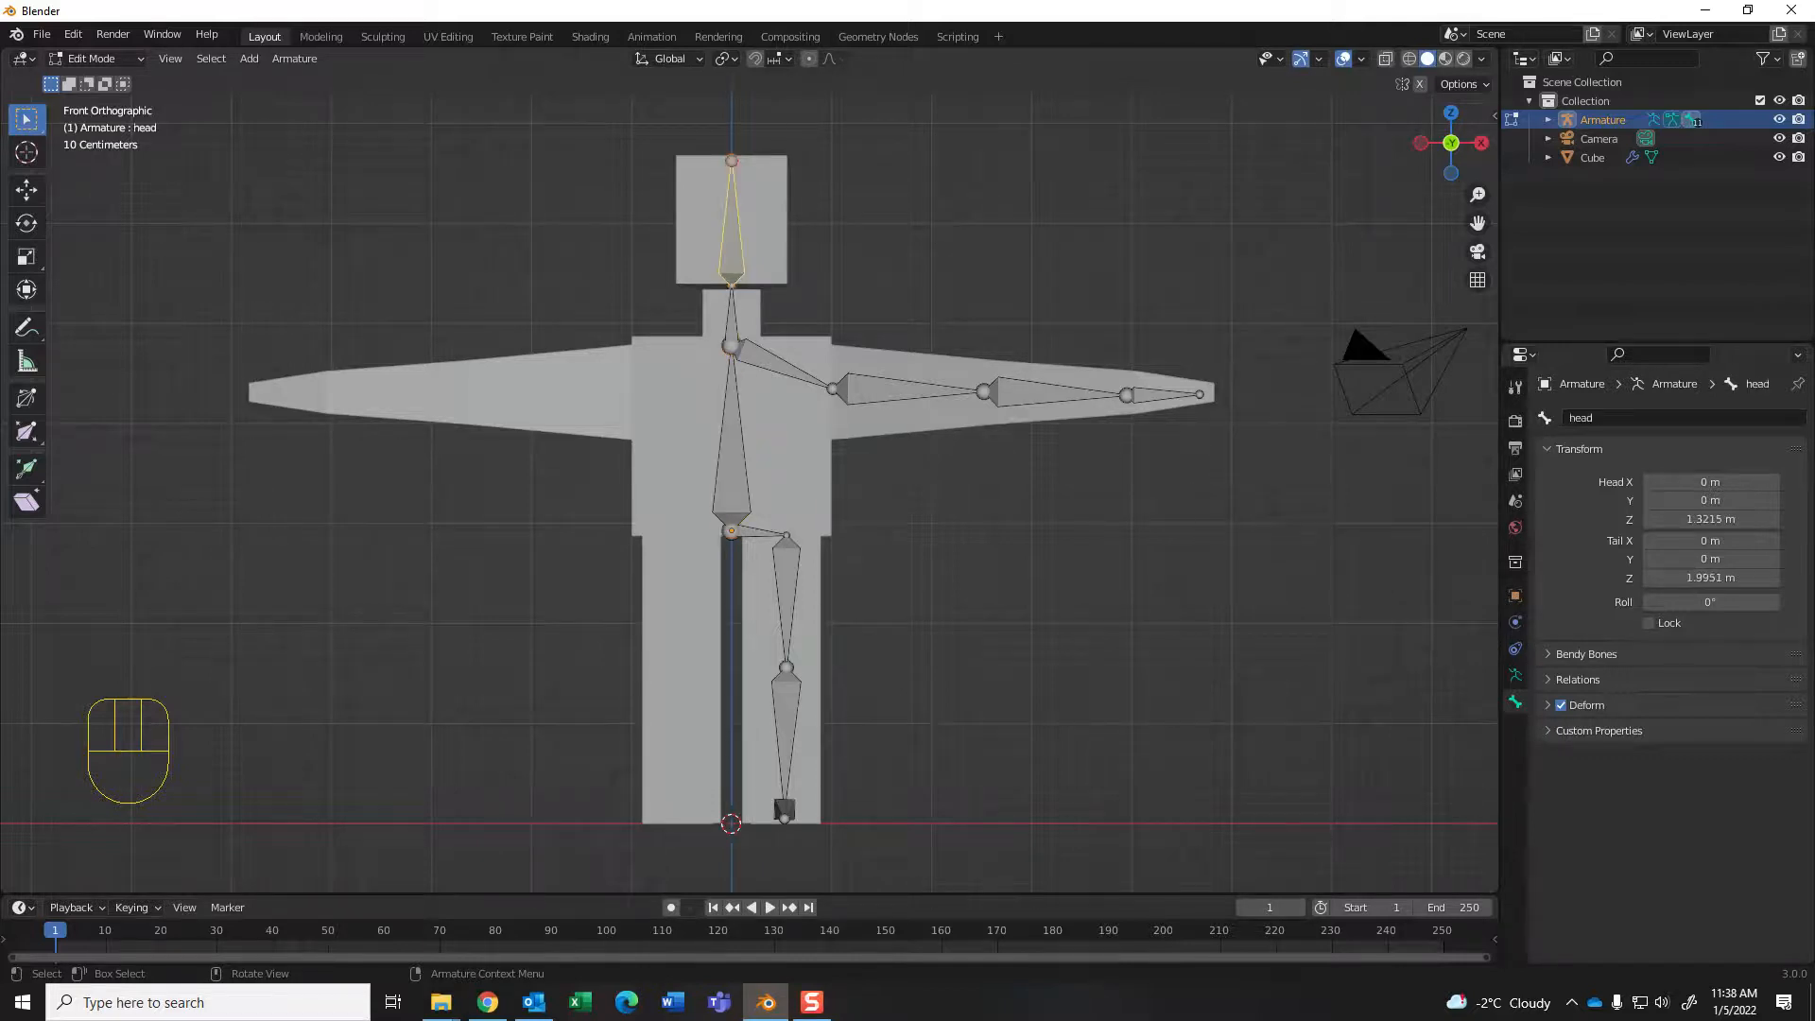
{"action": "left_click", "coordinate": [732, 461]}
{"action": "left_click", "coordinate": [732, 317]}
{"action": "left_click", "coordinate": [732, 232]}
{"action": "left_click", "coordinate": [731, 460]}
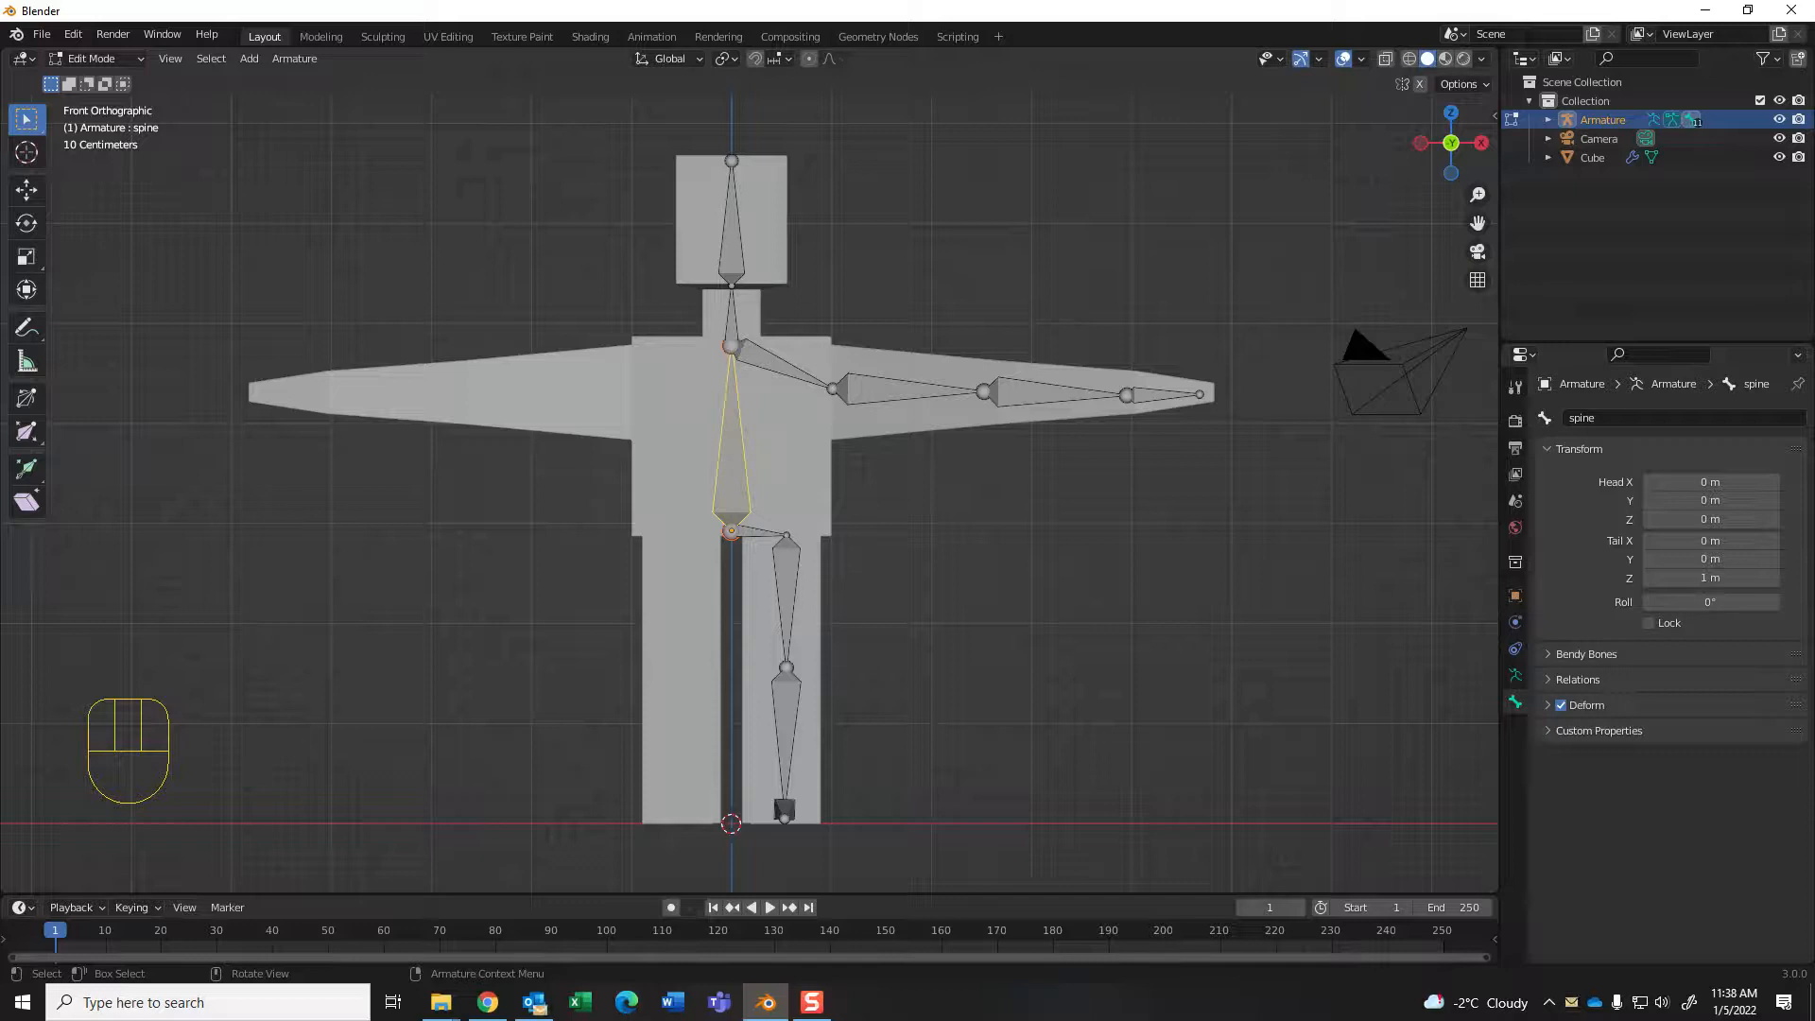
Step: Rename the left shoulder bone as shoulder.l and the left upper-arm bone as humerous.l
{"action": "left_click", "coordinate": [783, 365]}
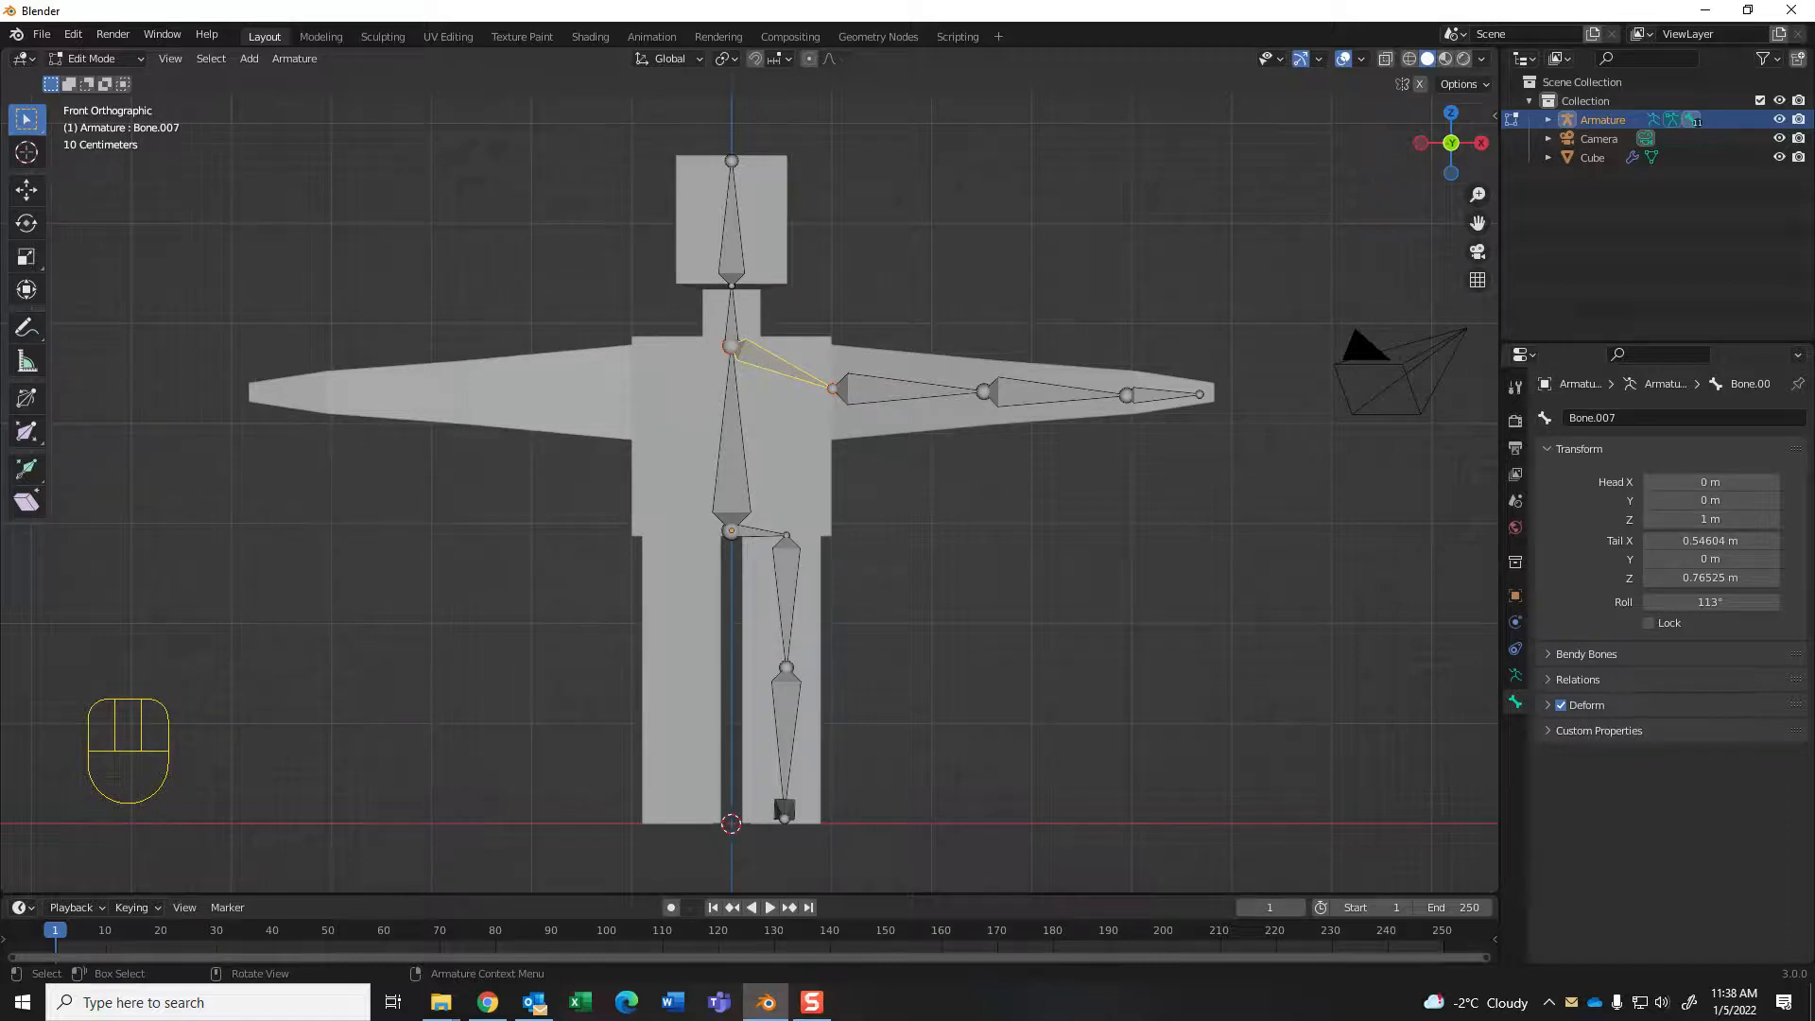
{"action": "left_click", "coordinate": [1607, 418]}
{"action": "type", "text": "shoulder.l"}
{"action": "key", "text": "Return"}
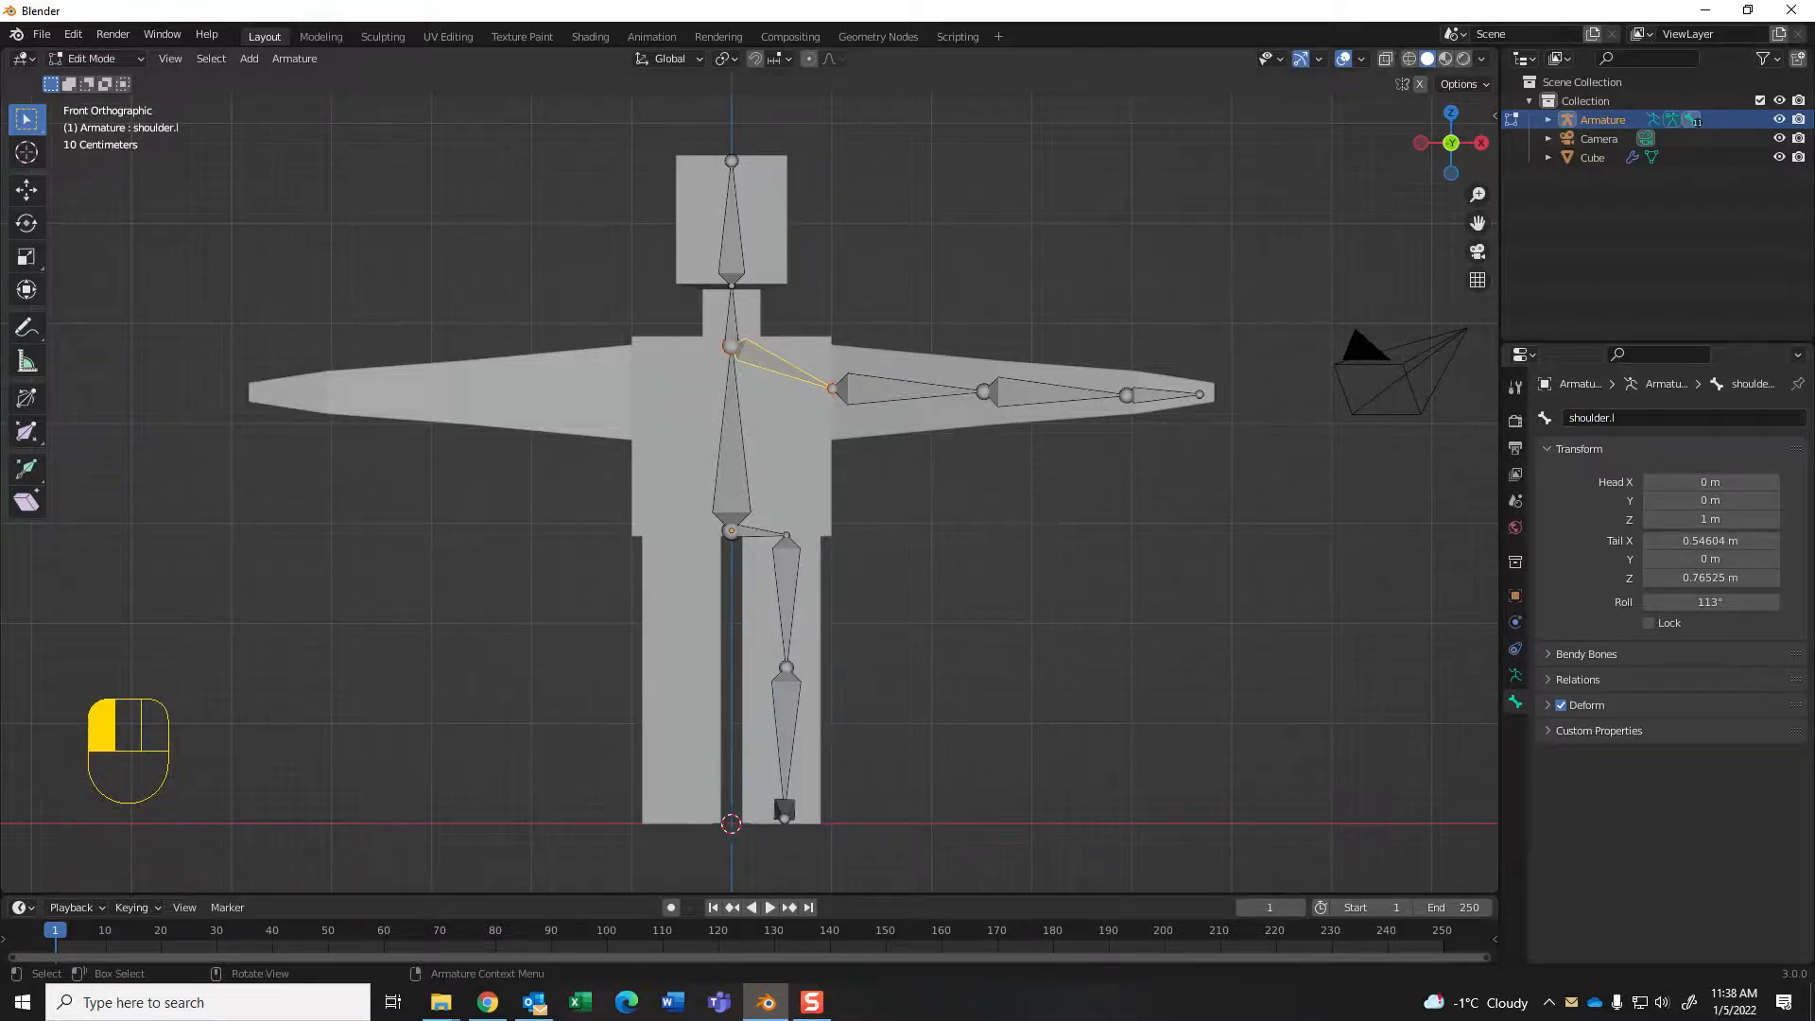
{"action": "left_click", "coordinate": [909, 390]}
{"action": "left_click", "coordinate": [1637, 417]}
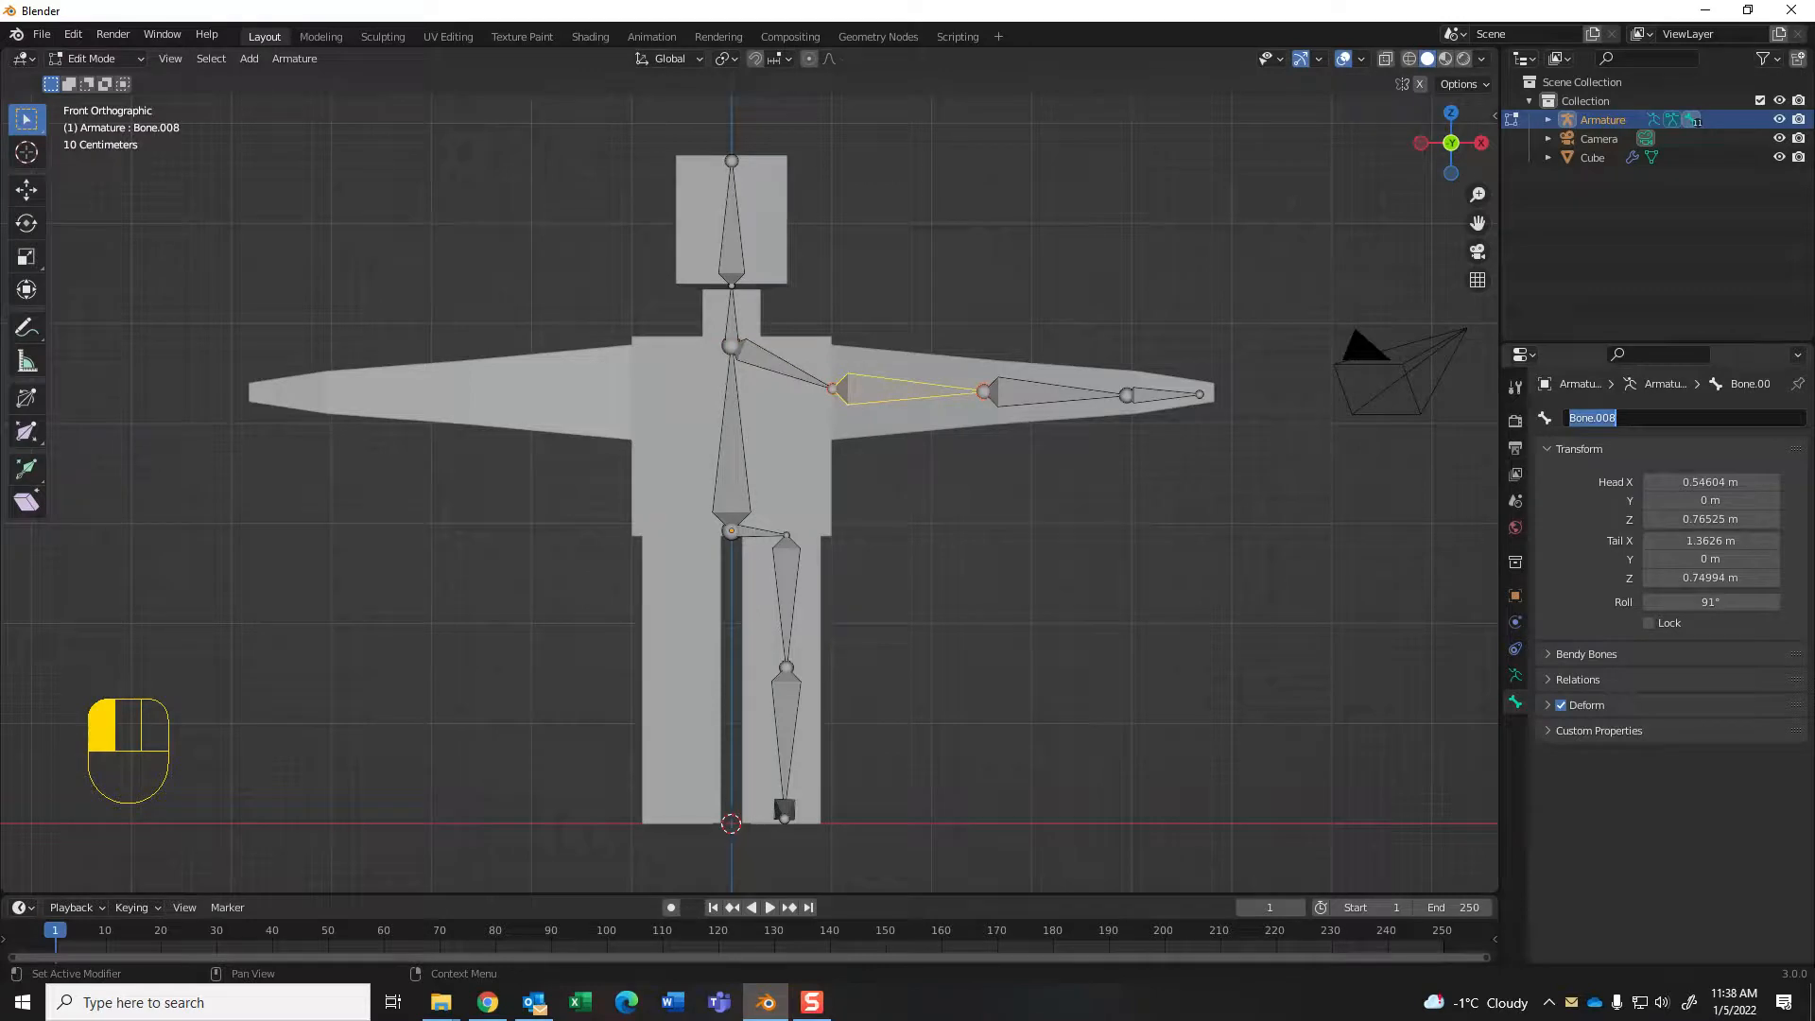
{"action": "type", "text": "humerous.l"}
{"action": "key", "text": "Return"}
Step: Rename the left forearm bone as radius.l
{"action": "left_click", "coordinate": [1051, 393]}
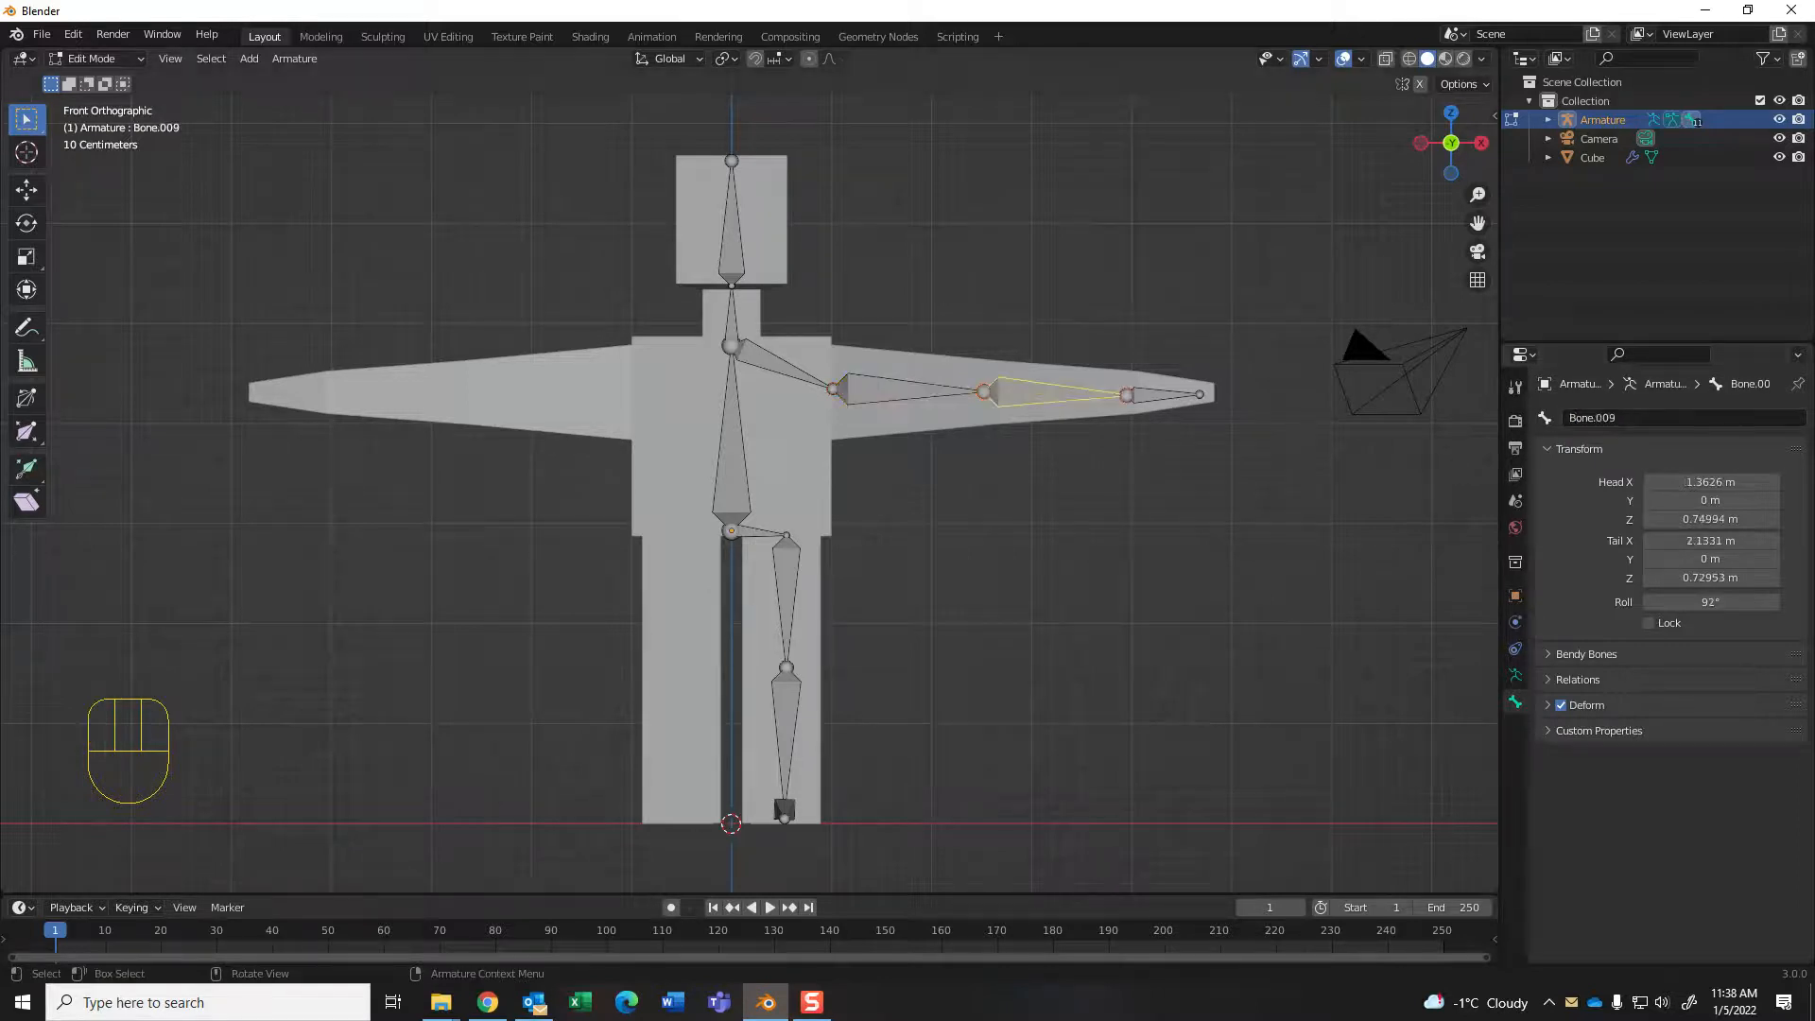
{"action": "left_click", "coordinate": [1626, 417]}
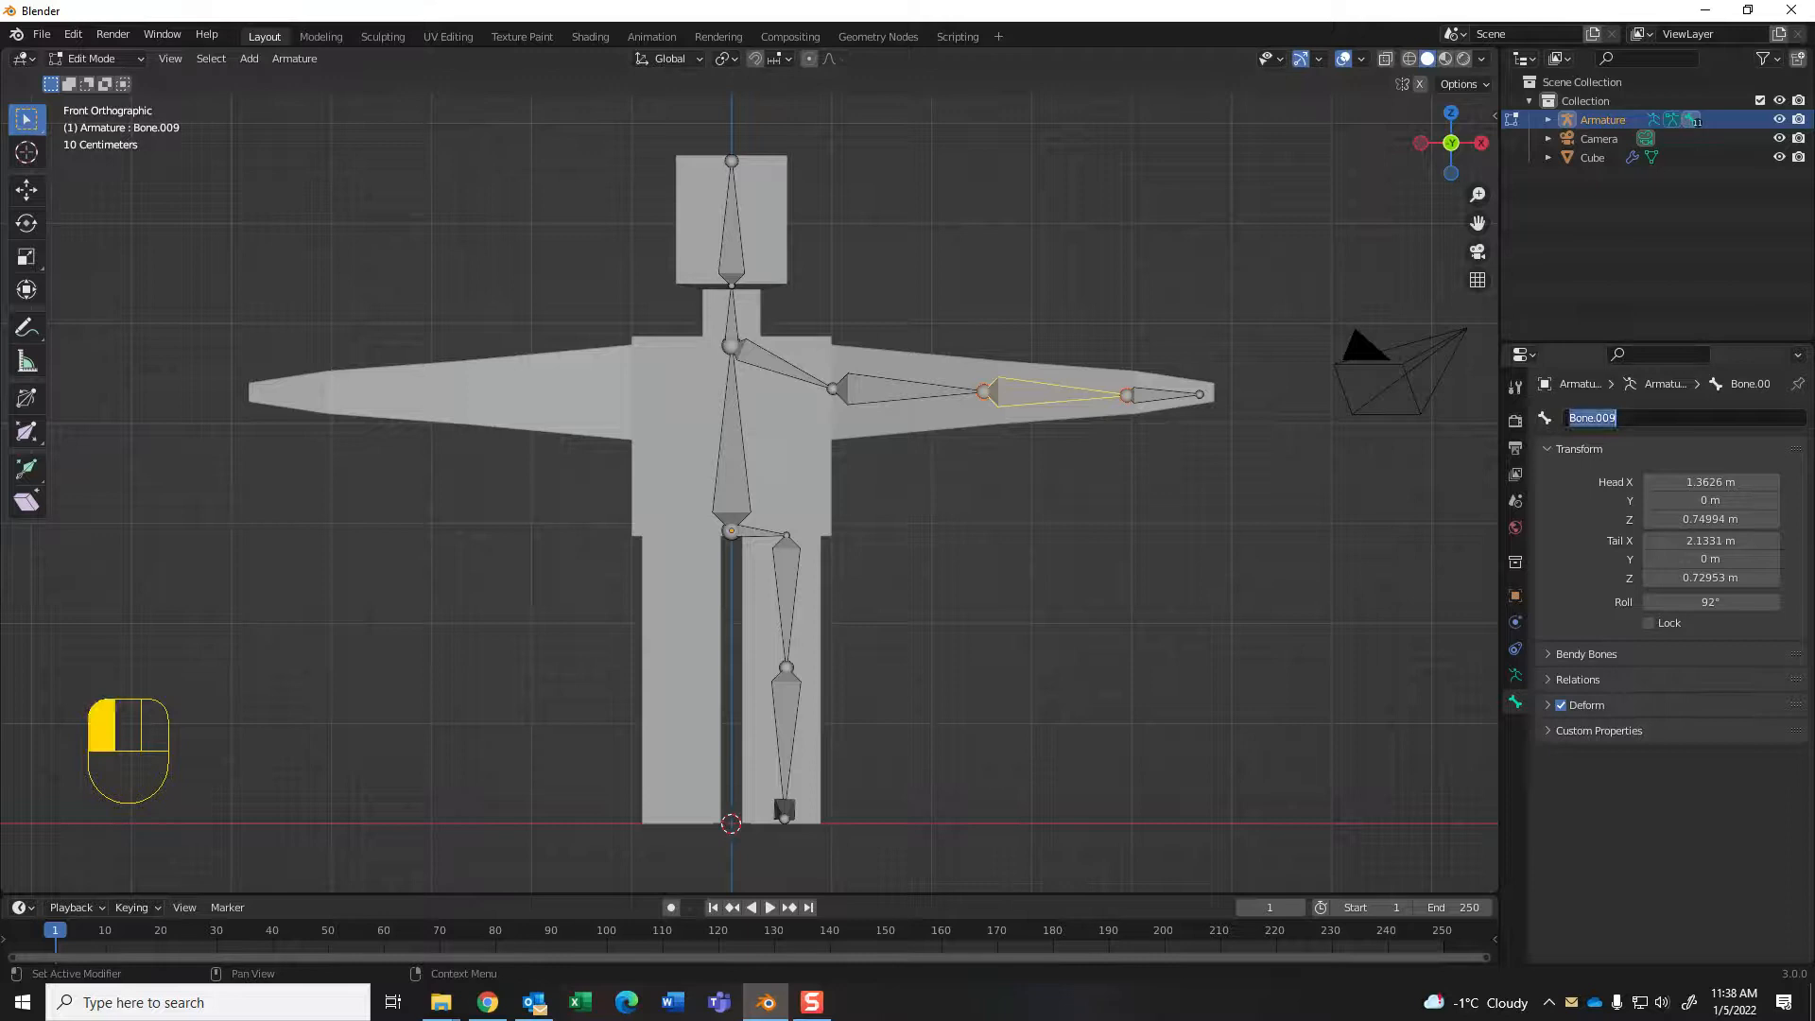
{"action": "type", "text": "radius.l"}
{"action": "key", "text": "Return"}
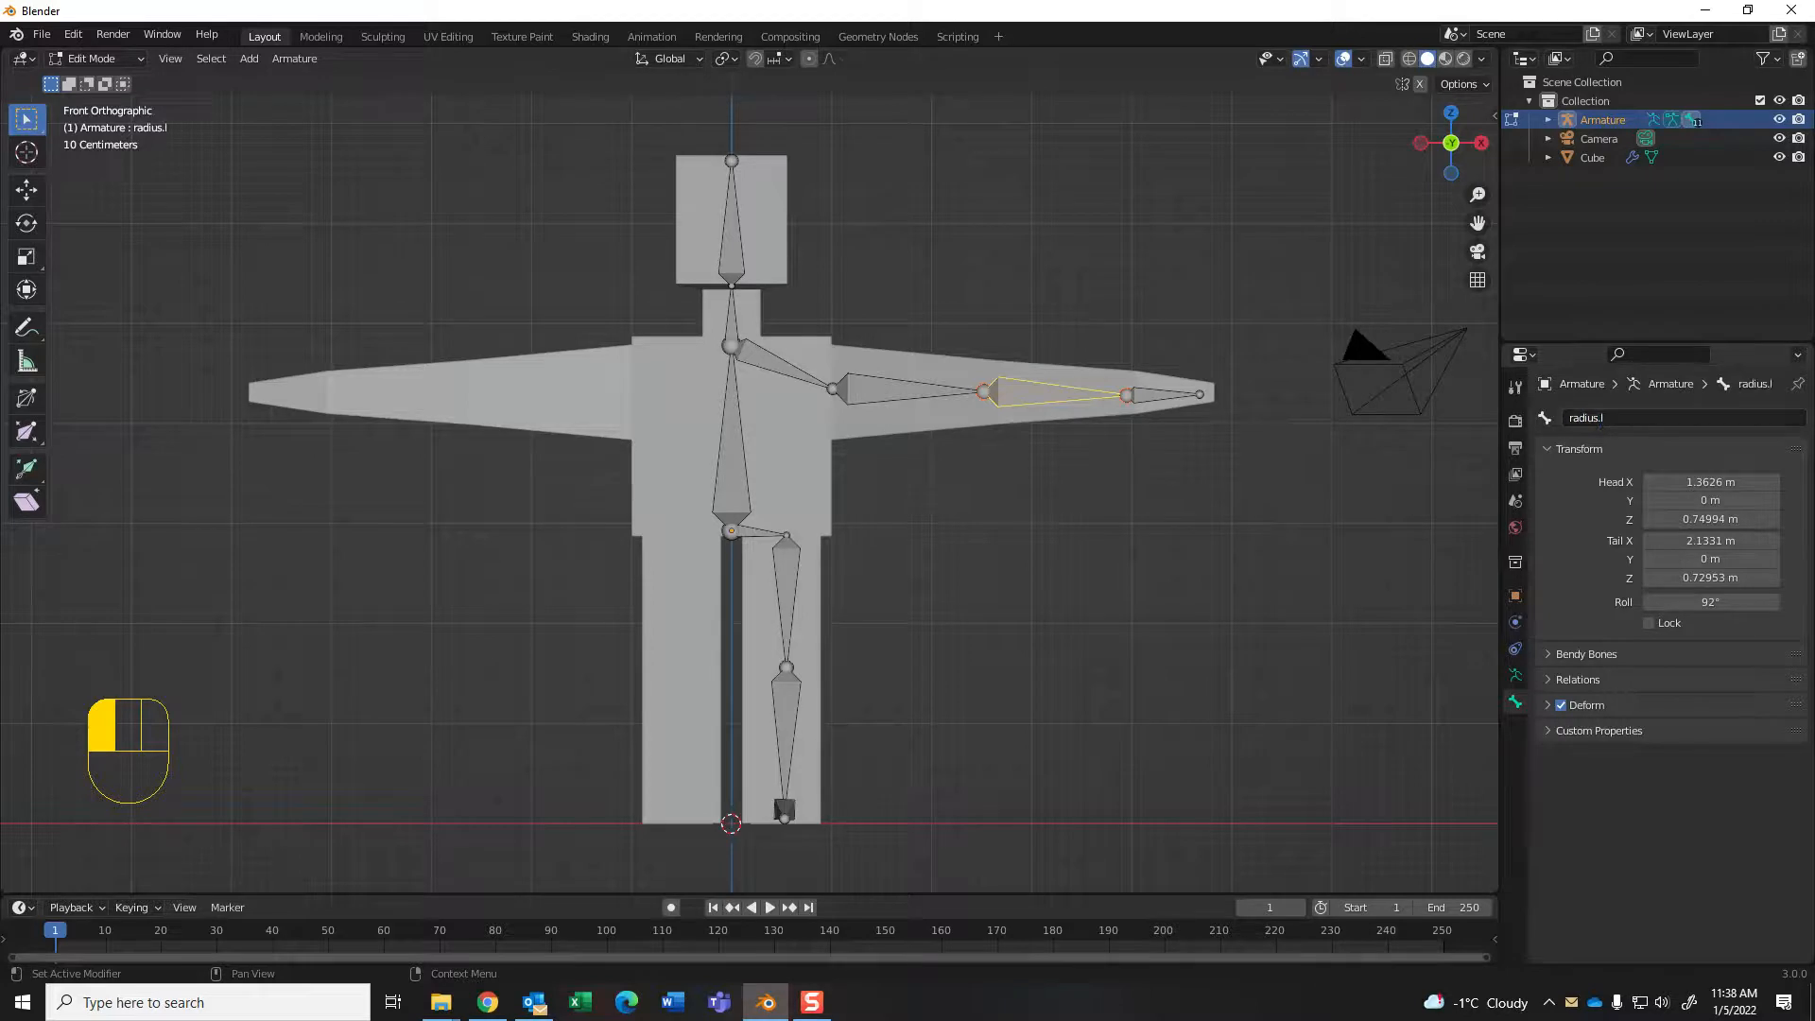
Step: Rename the bone at the end of the left arm as hand.l
{"action": "left_click", "coordinate": [1163, 394]}
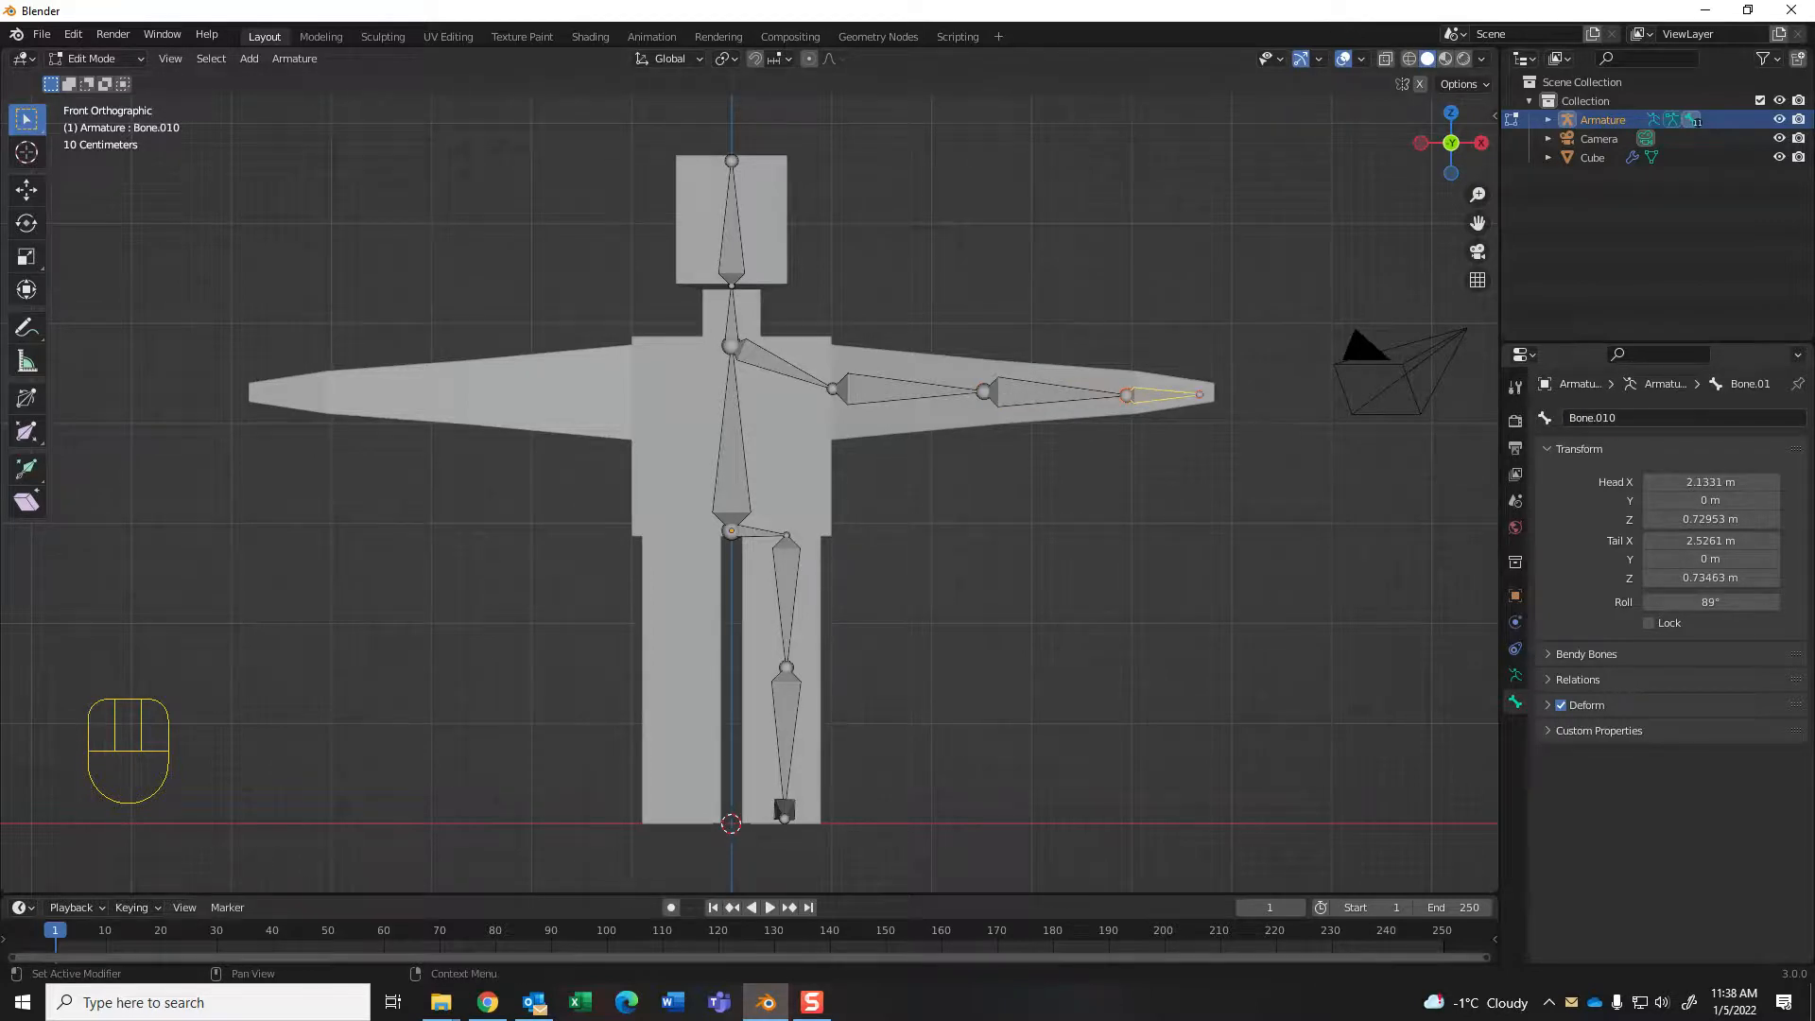
{"action": "left_click", "coordinate": [1682, 417]}
{"action": "type", "text": "hand.l"}
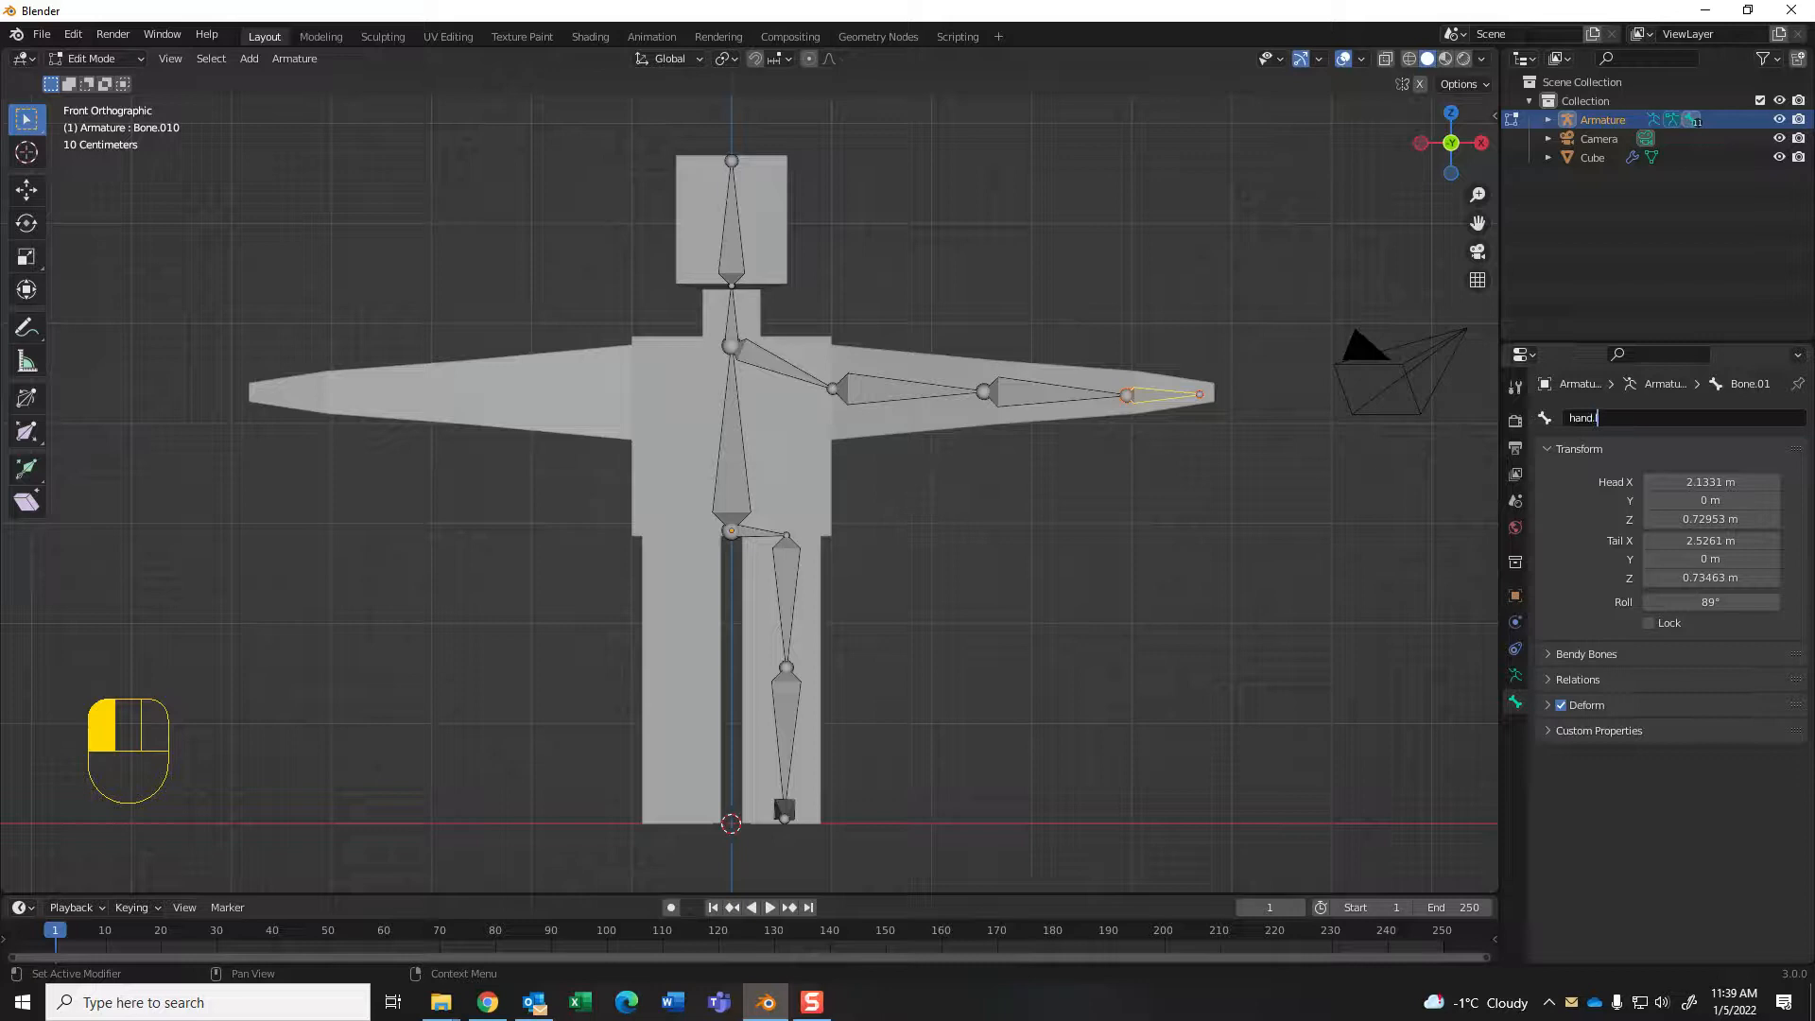
{"action": "key", "text": "Return"}
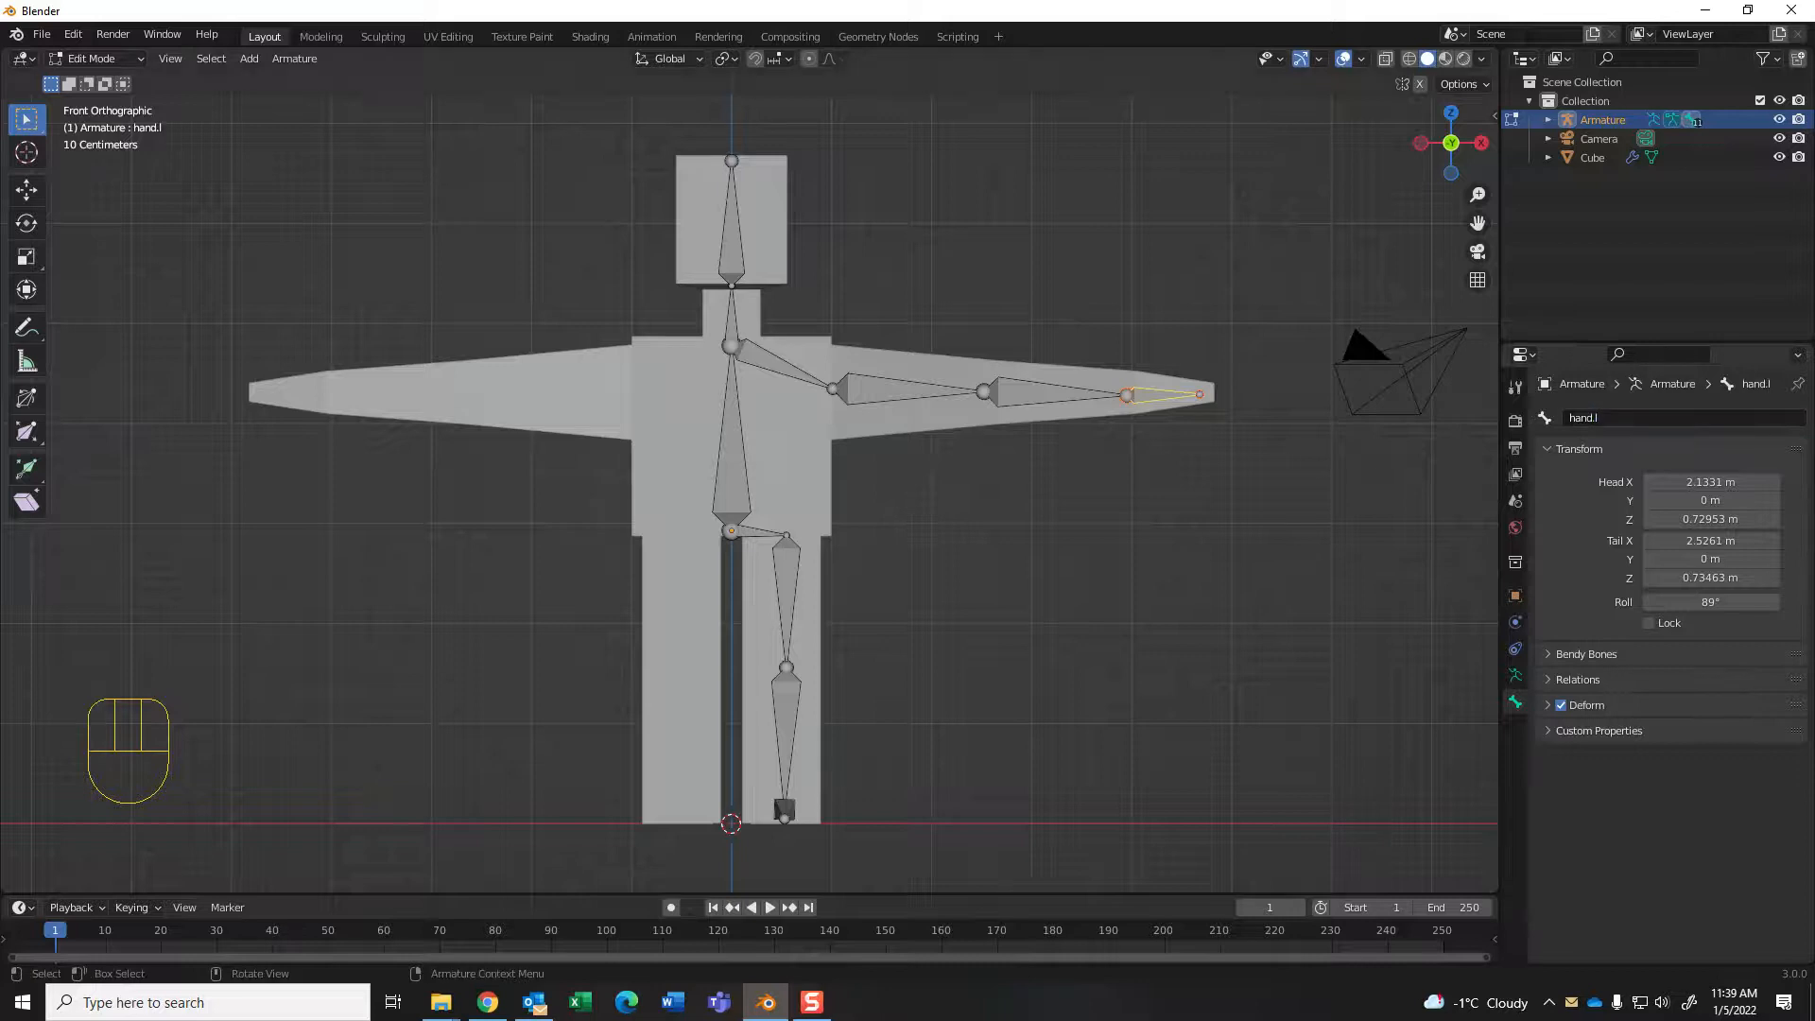
Step: Rename the short bone running from the base of the spine to the left leg as hip.l
{"action": "left_click", "coordinate": [760, 532]}
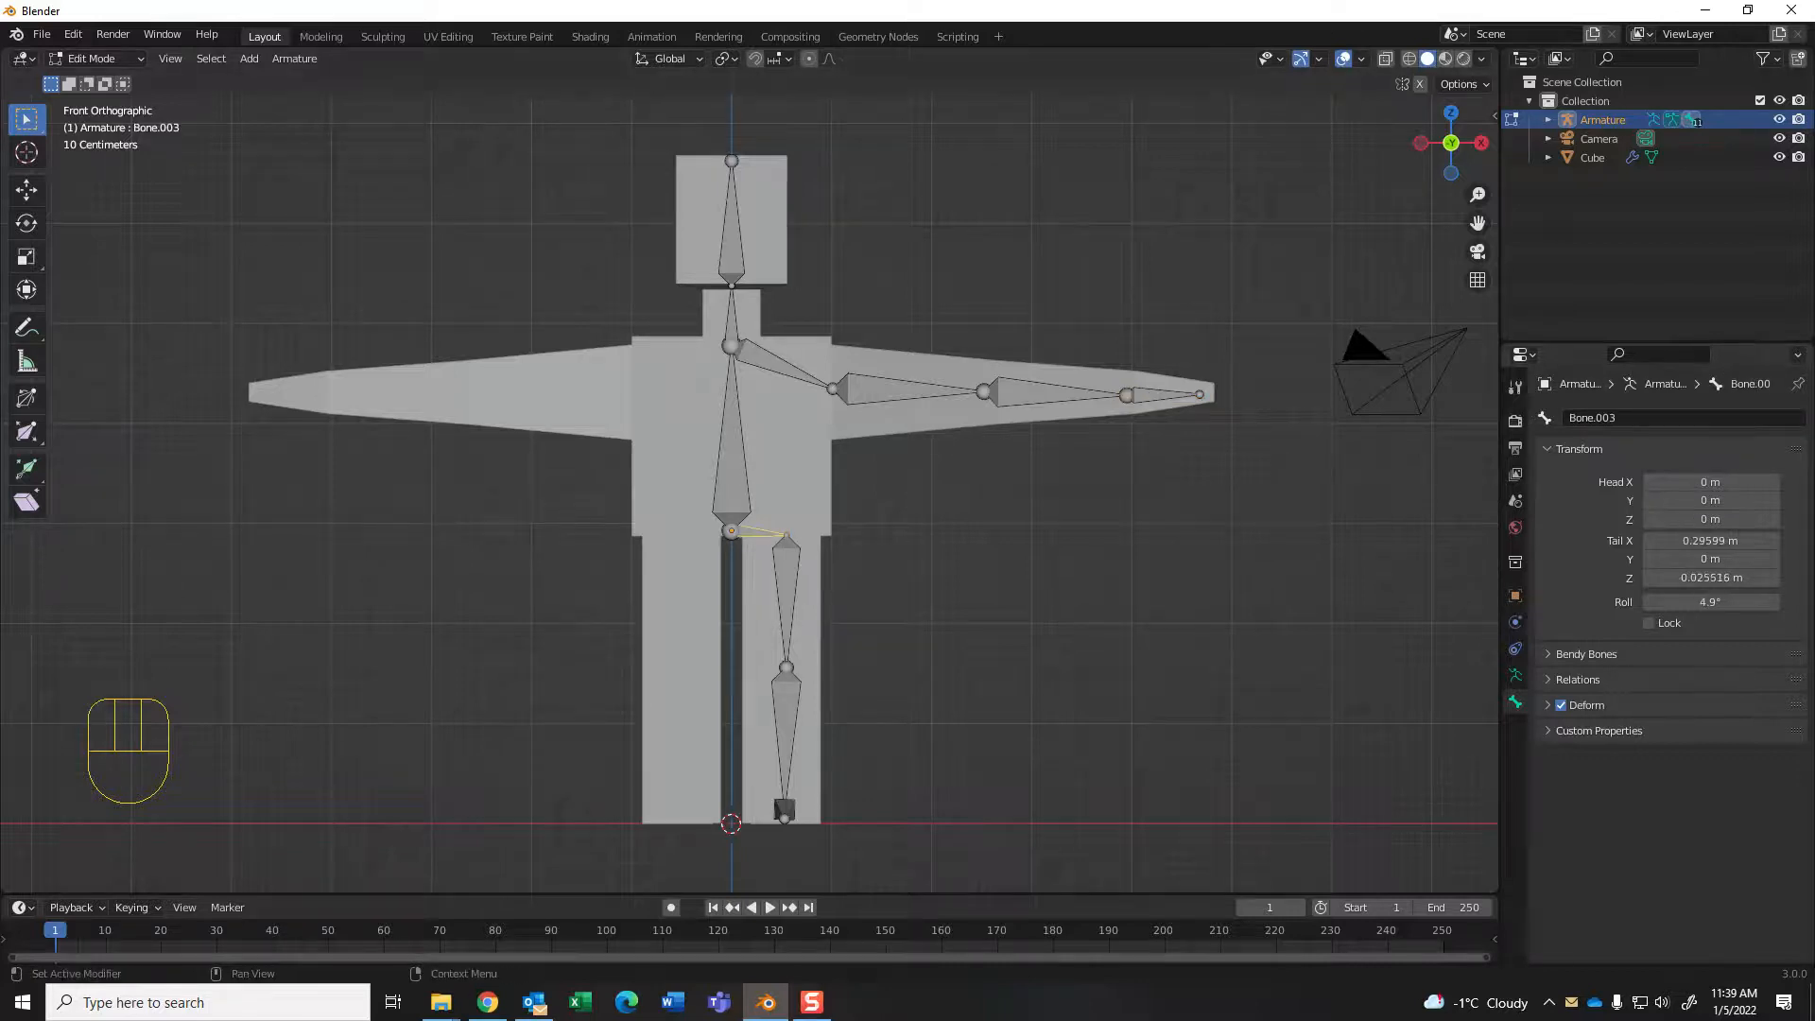
{"action": "left_click", "coordinate": [1683, 417]}
{"action": "type", "text": "hip.l"}
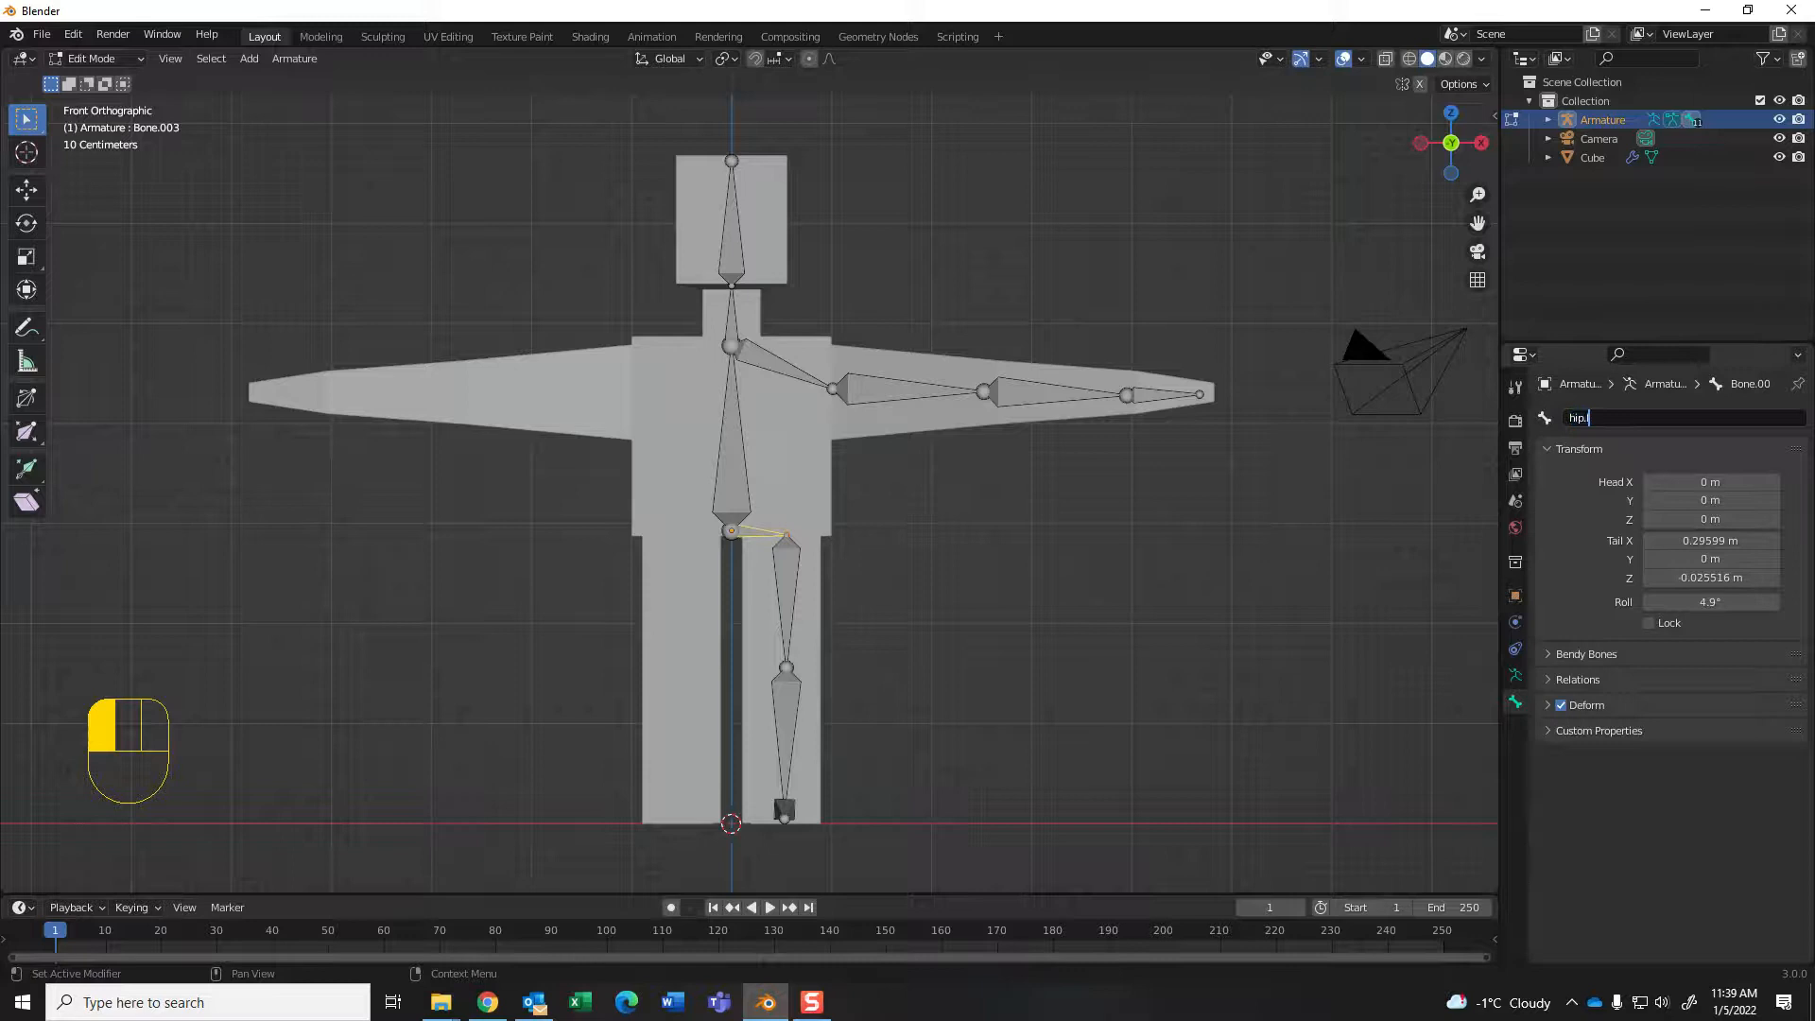
{"action": "key", "text": "Return"}
Step: Rename the left upper-leg bone as femus.l
{"action": "left_click", "coordinate": [786, 595]}
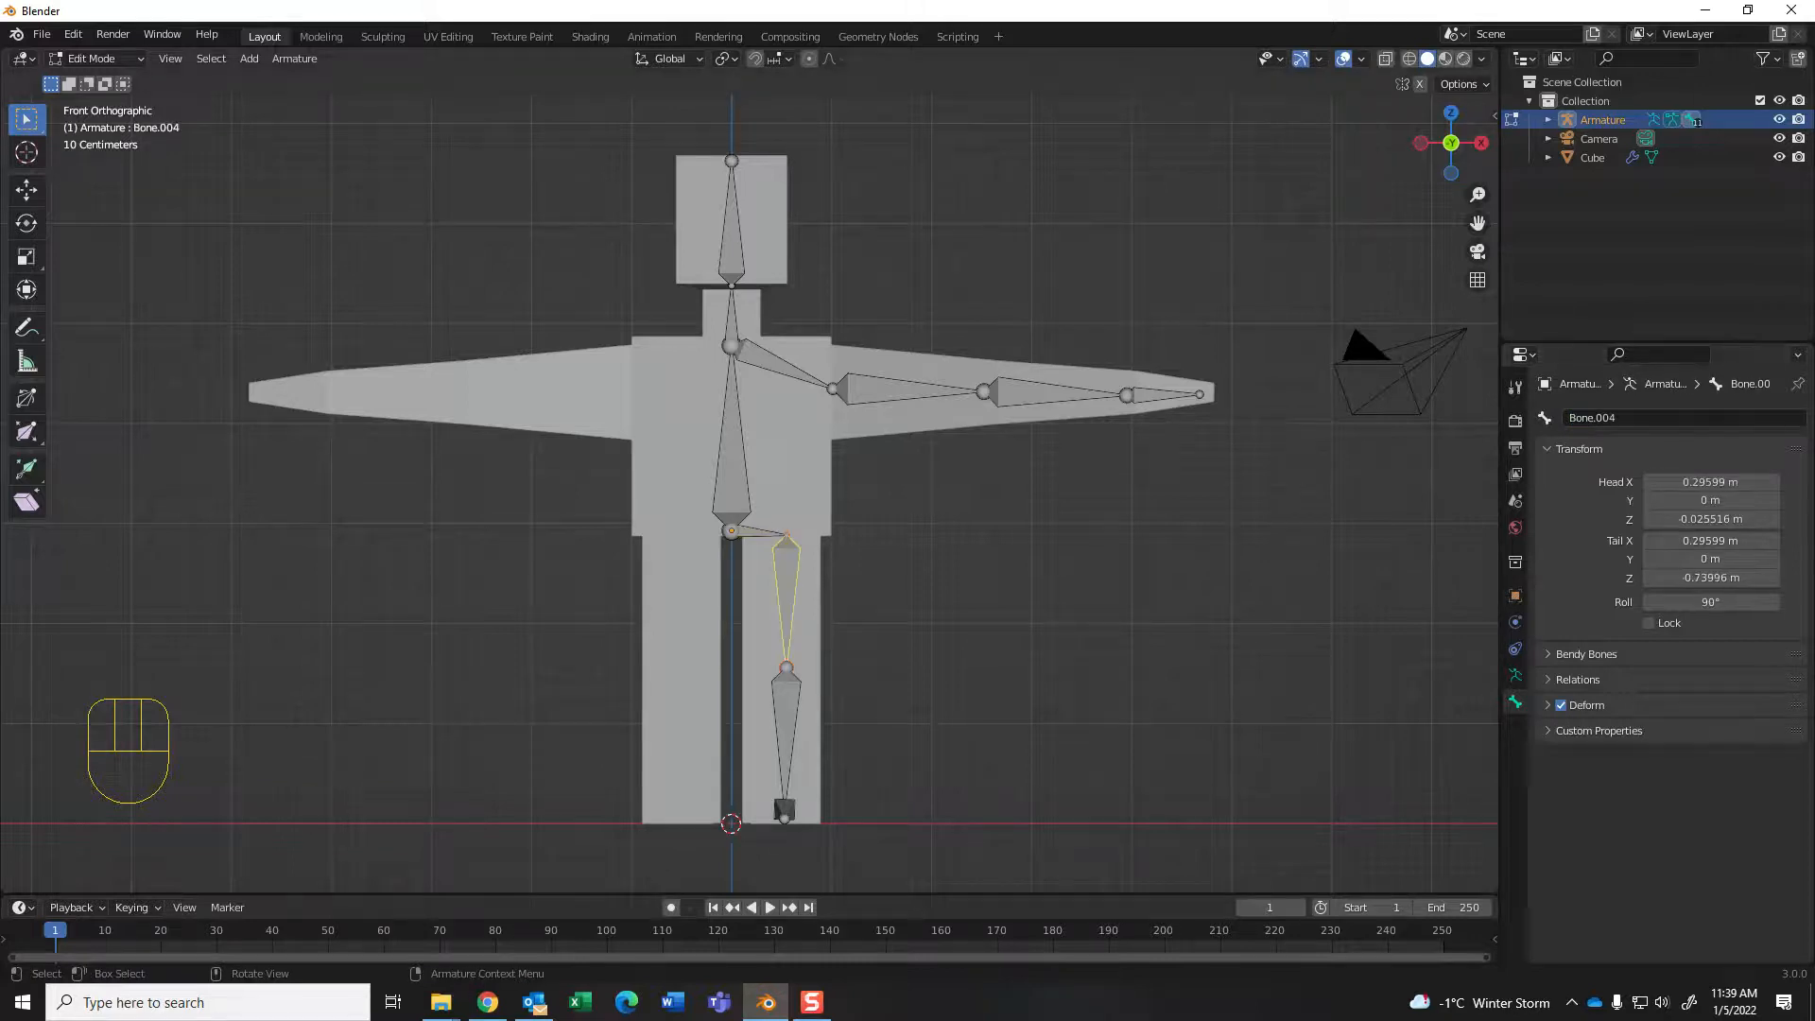
{"action": "left_click", "coordinate": [1682, 418]}
{"action": "type", "text": "femus.l"}
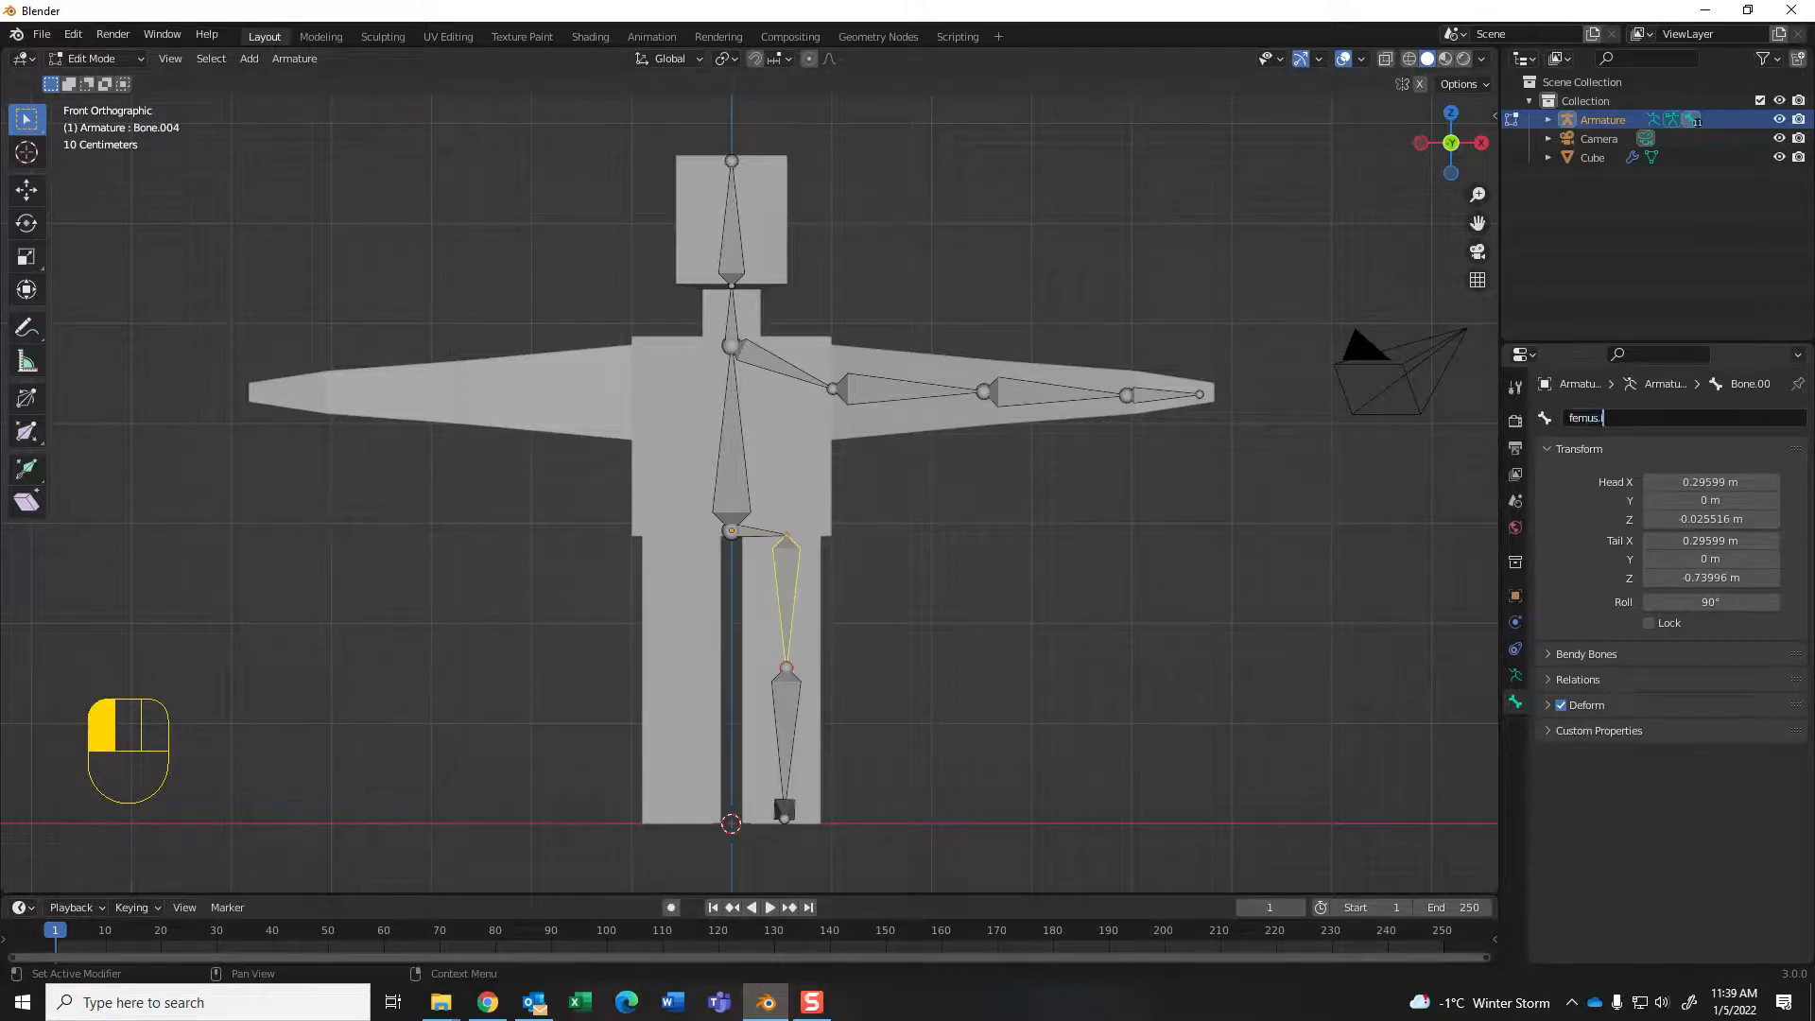
{"action": "key", "text": "Return"}
Step: Rename the left lower-leg bone as shin.l
{"action": "left_click", "coordinate": [786, 732]}
{"action": "left_click", "coordinate": [1683, 417]}
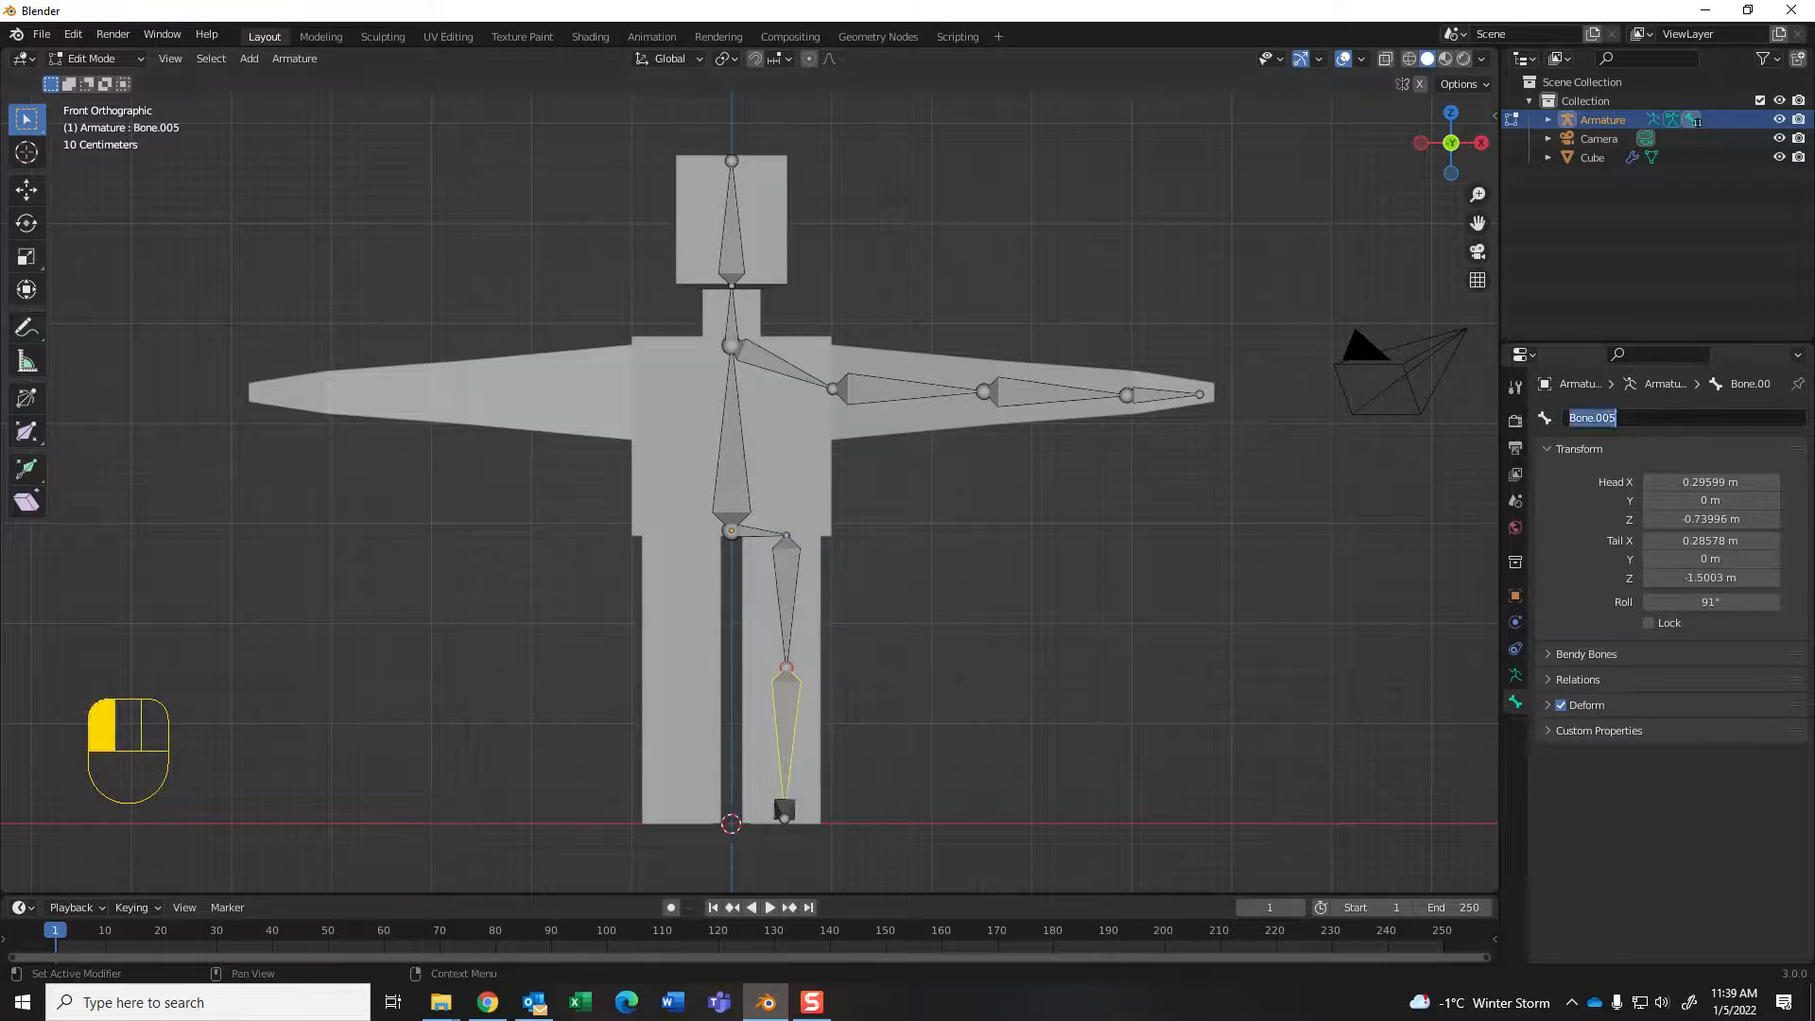
{"action": "type", "text": "shin.l"}
{"action": "key", "text": "Return"}
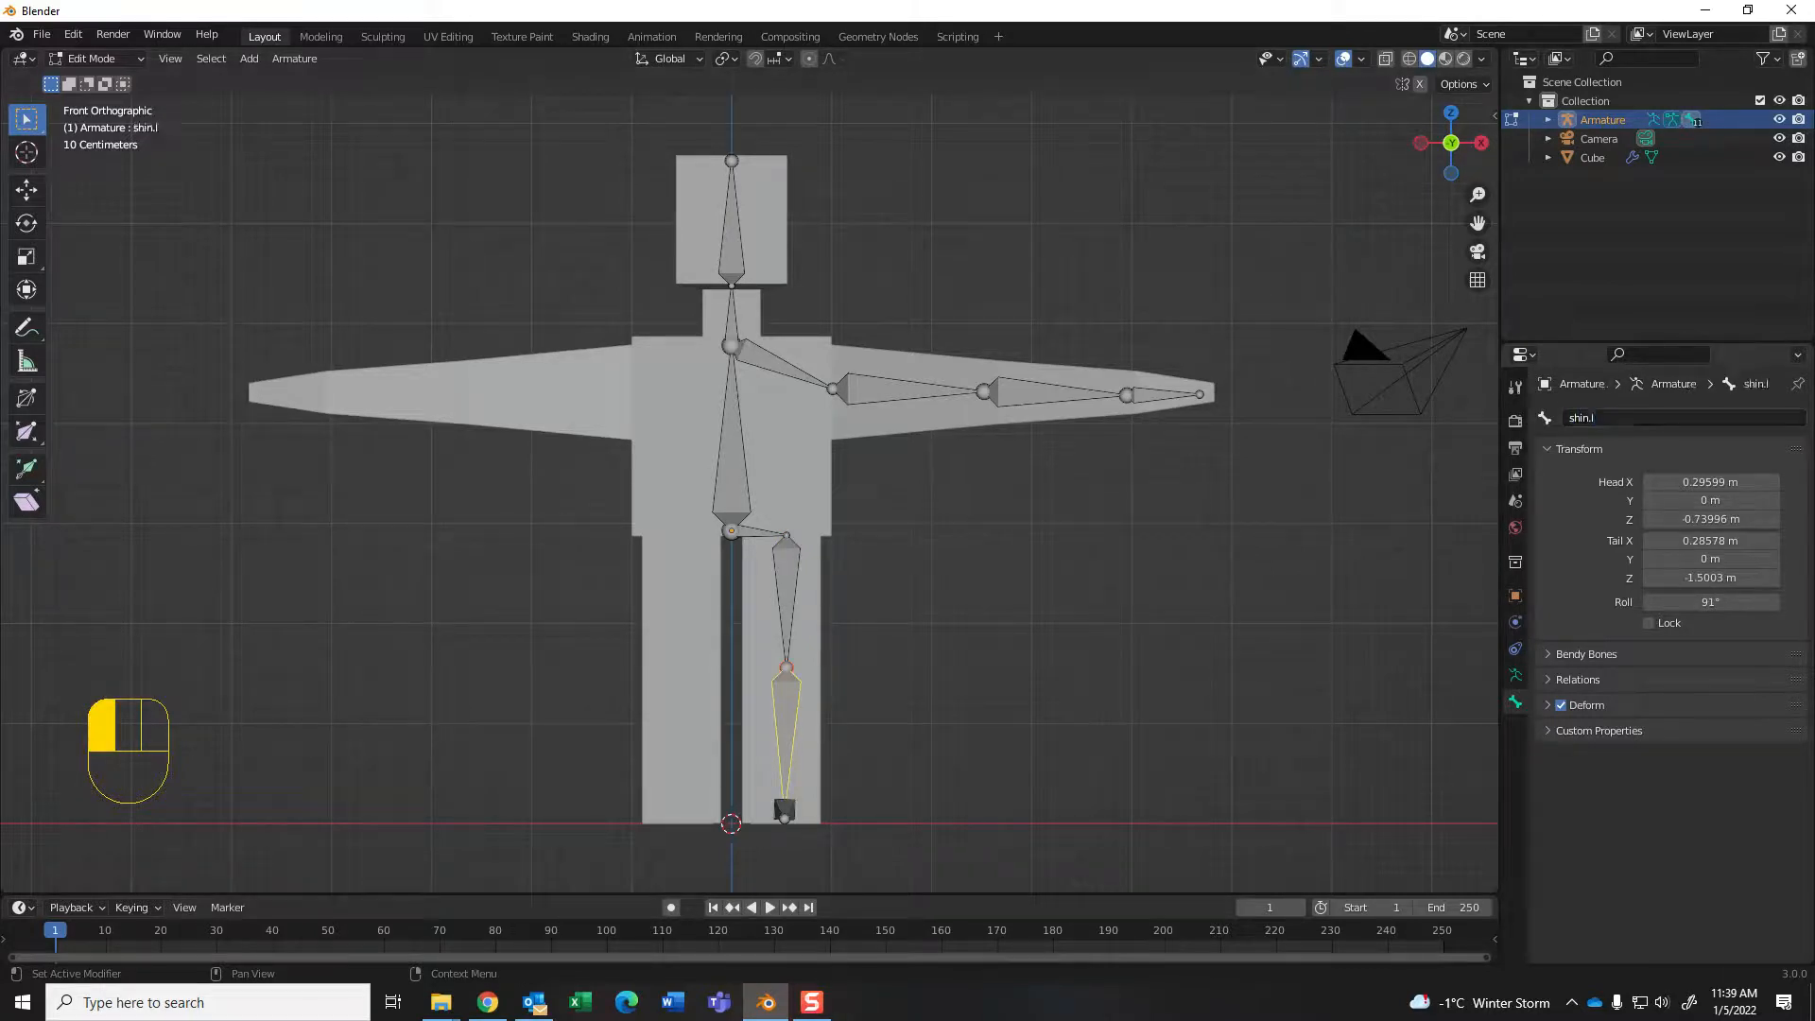
Step: Rename the bone inside the left foot as foot.l
{"action": "left_click", "coordinate": [785, 820]}
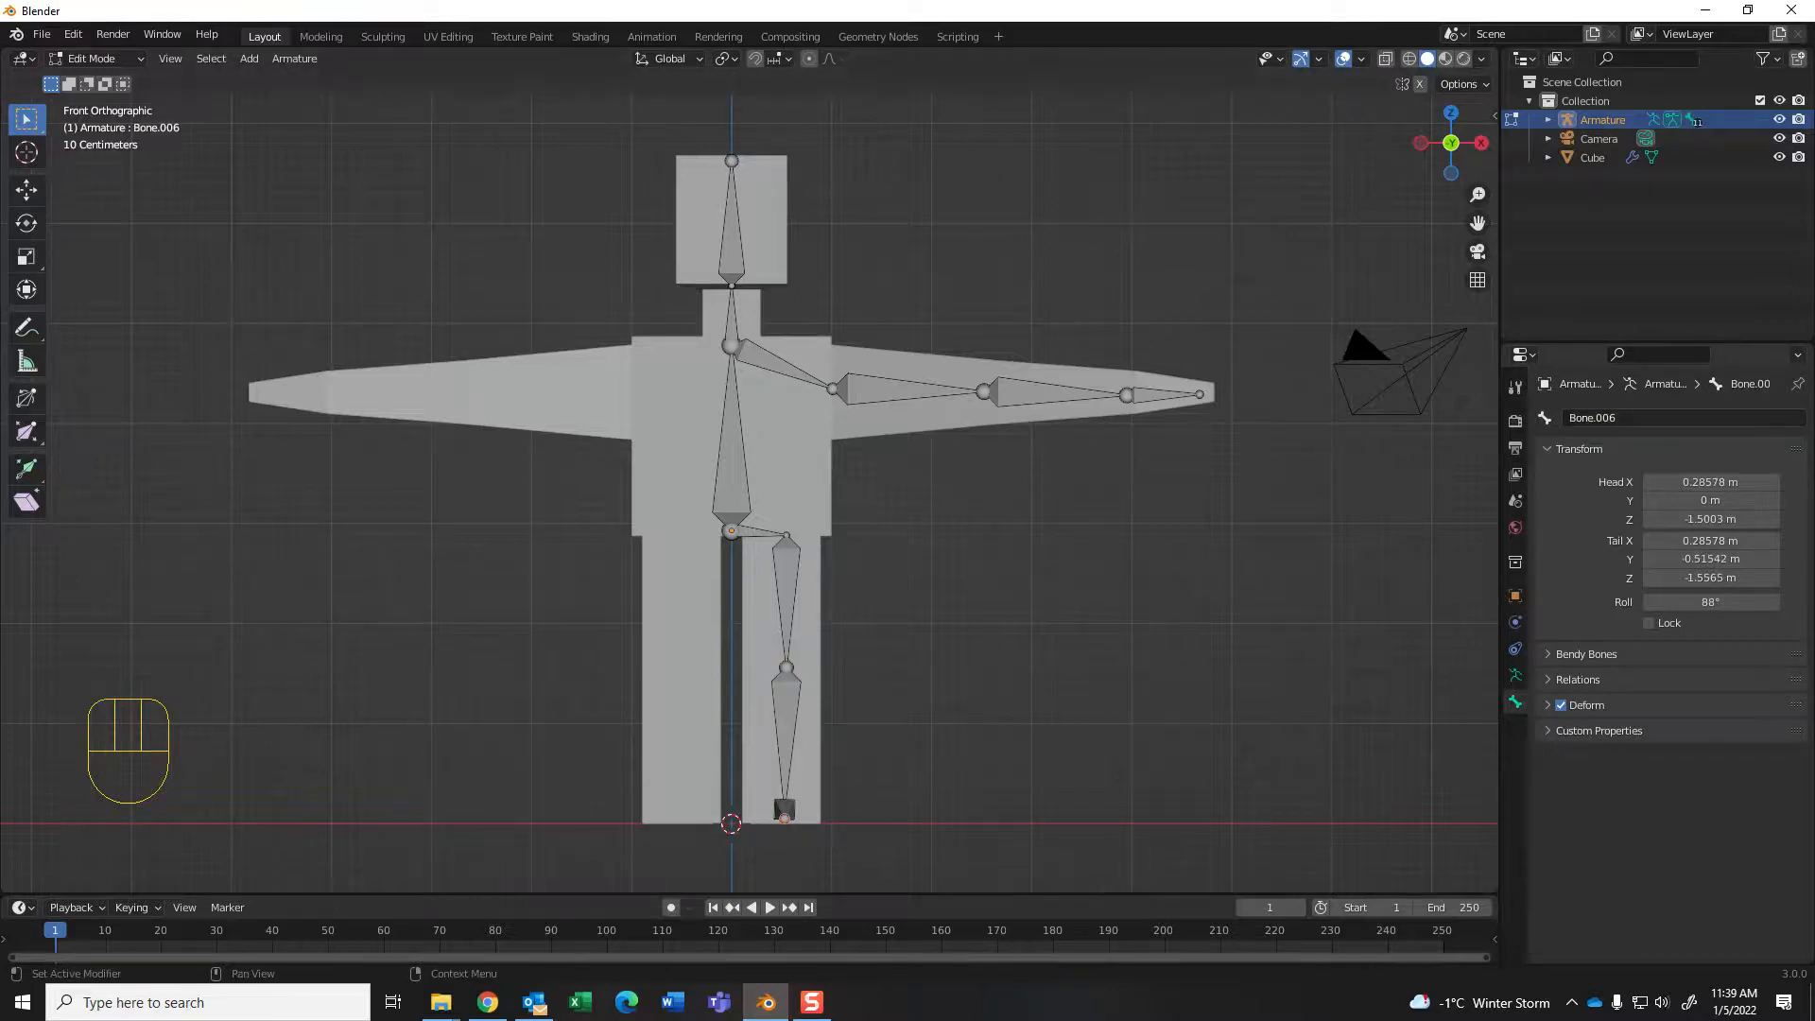
{"action": "middle_click_drag", "start_coordinate": [1040, 605], "coordinate": [903, 615]}
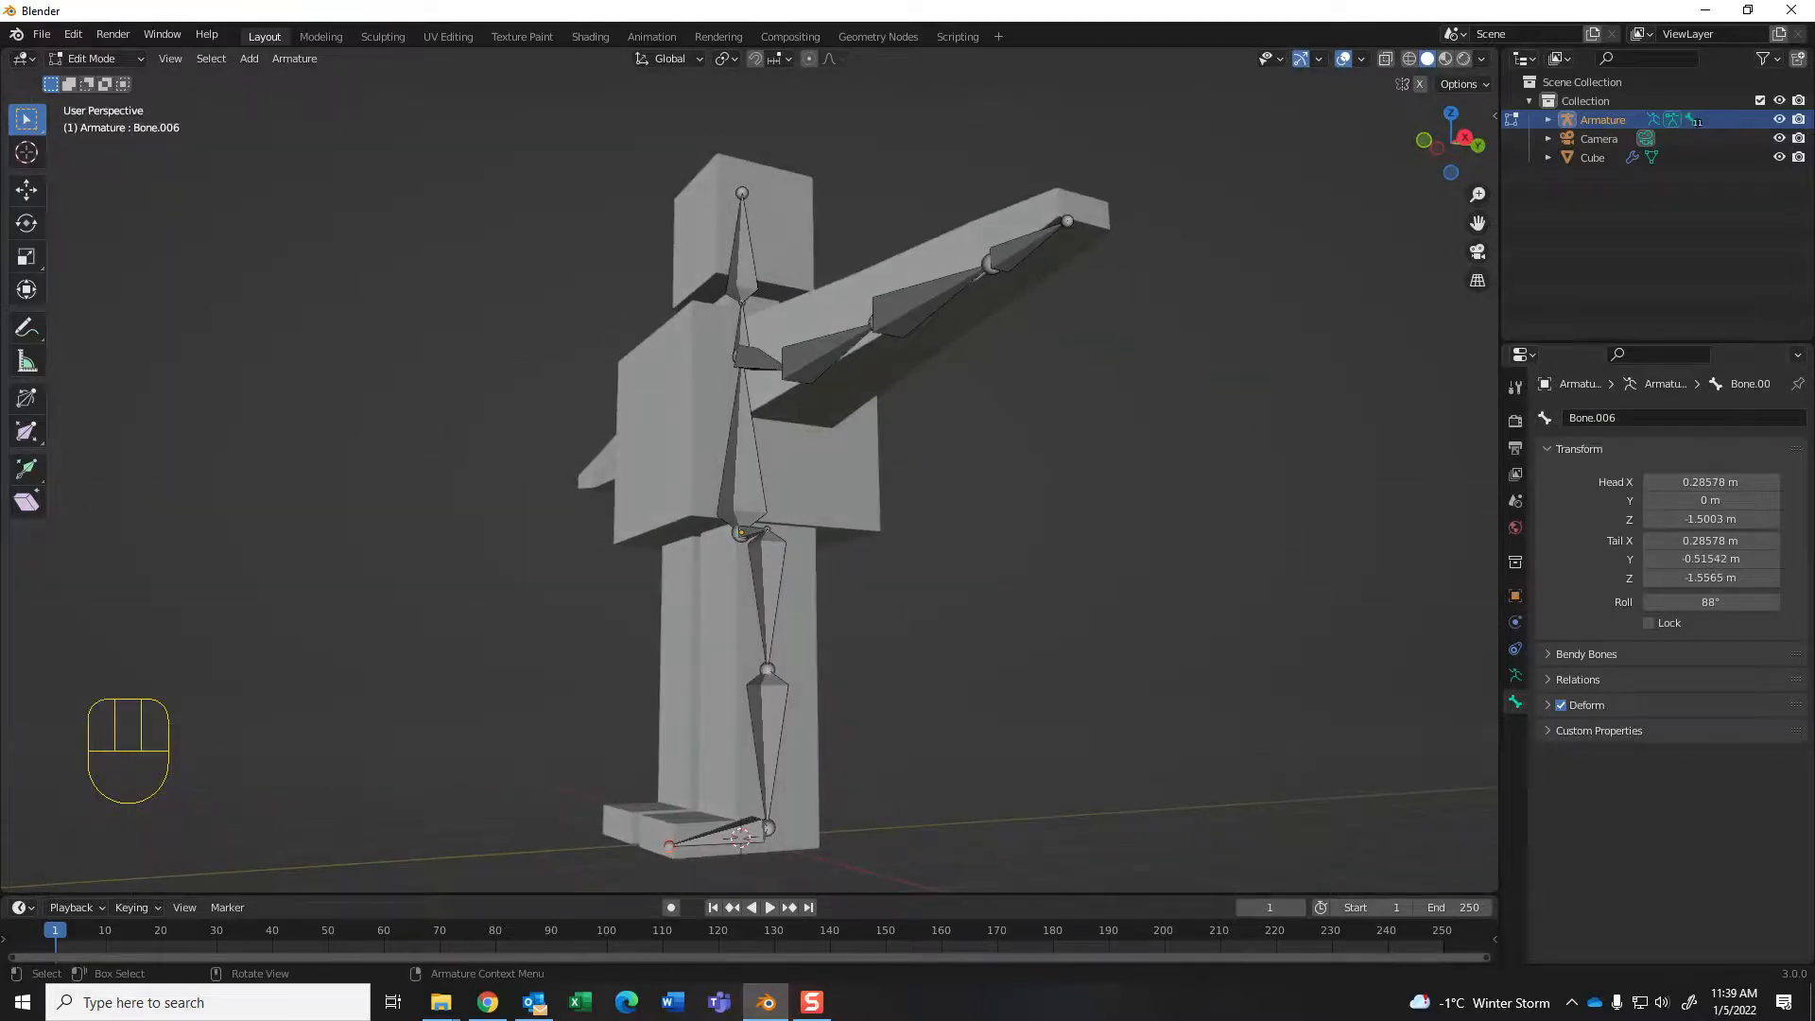
{"action": "left_click", "coordinate": [723, 834]}
{"action": "left_click", "coordinate": [1673, 417]}
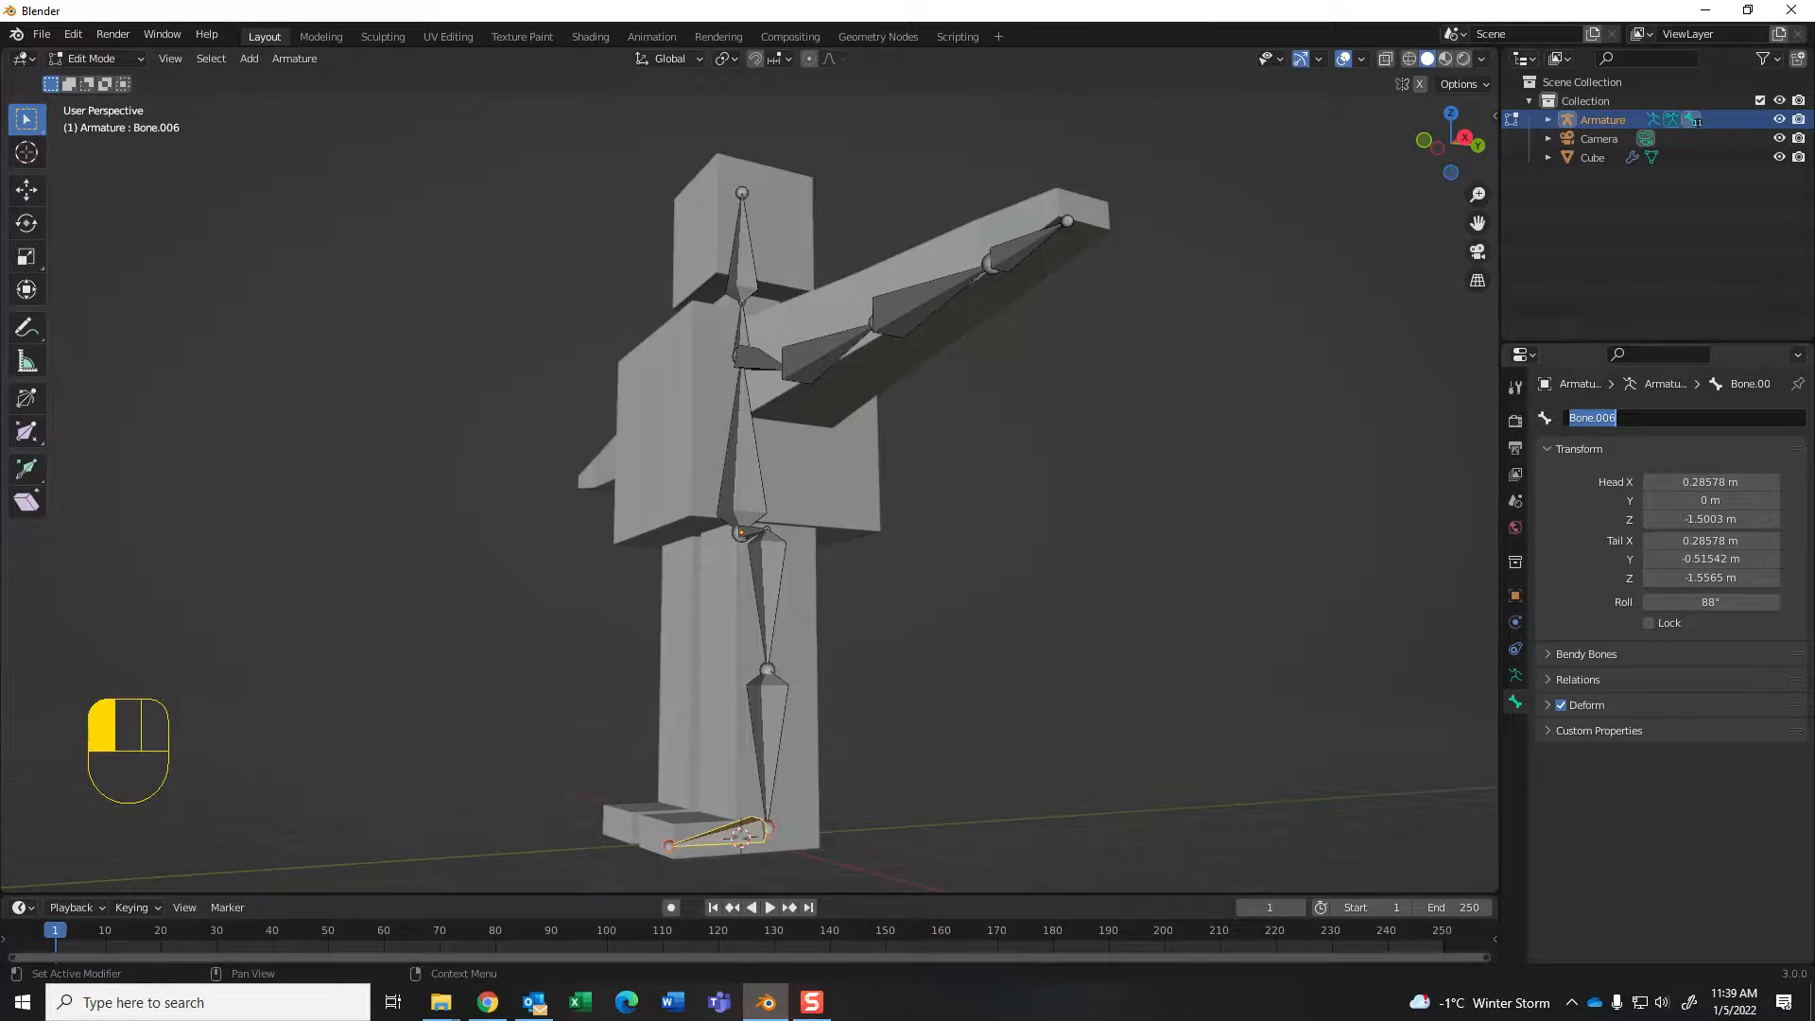
{"action": "type", "text": "foot.l"}
{"action": "key", "text": "Return"}
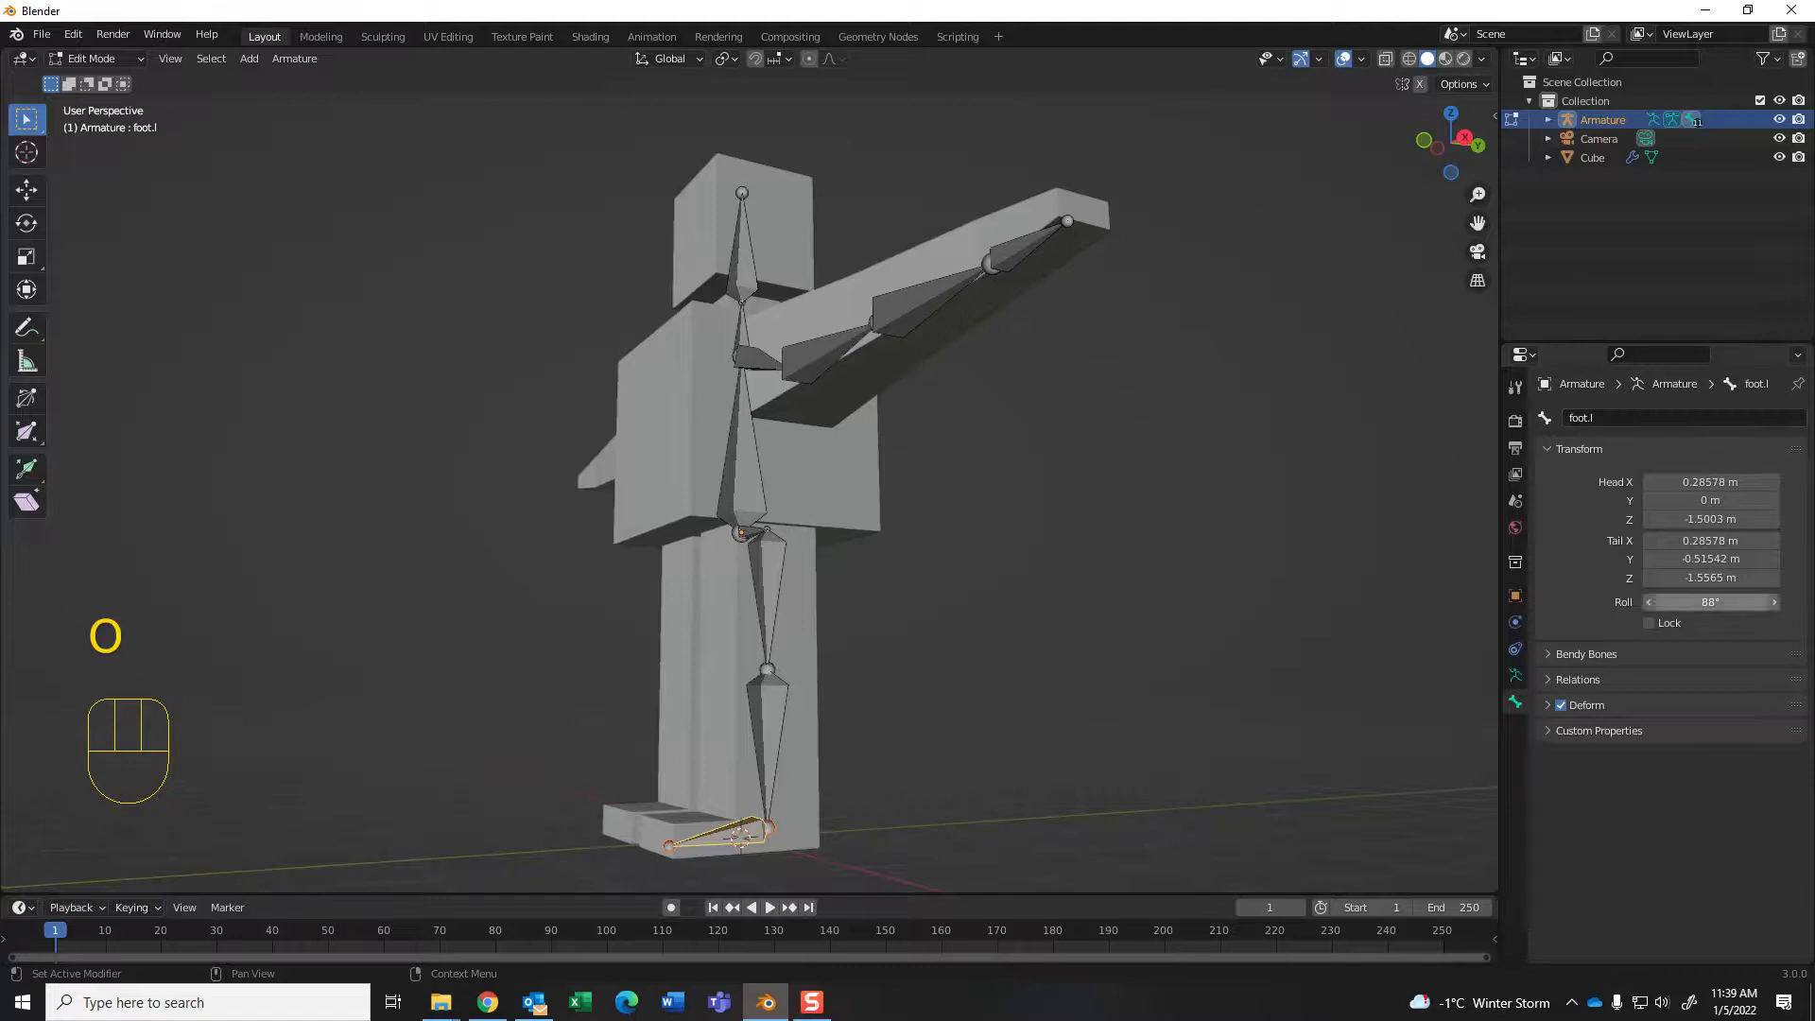
Step: Examine the names of the left leg and spine bones, and check the parent relations of the spine, foot, shin and upper-leg bones
{"action": "middle_click_drag", "start_coordinate": [1021, 605], "coordinate": [1155, 605]}
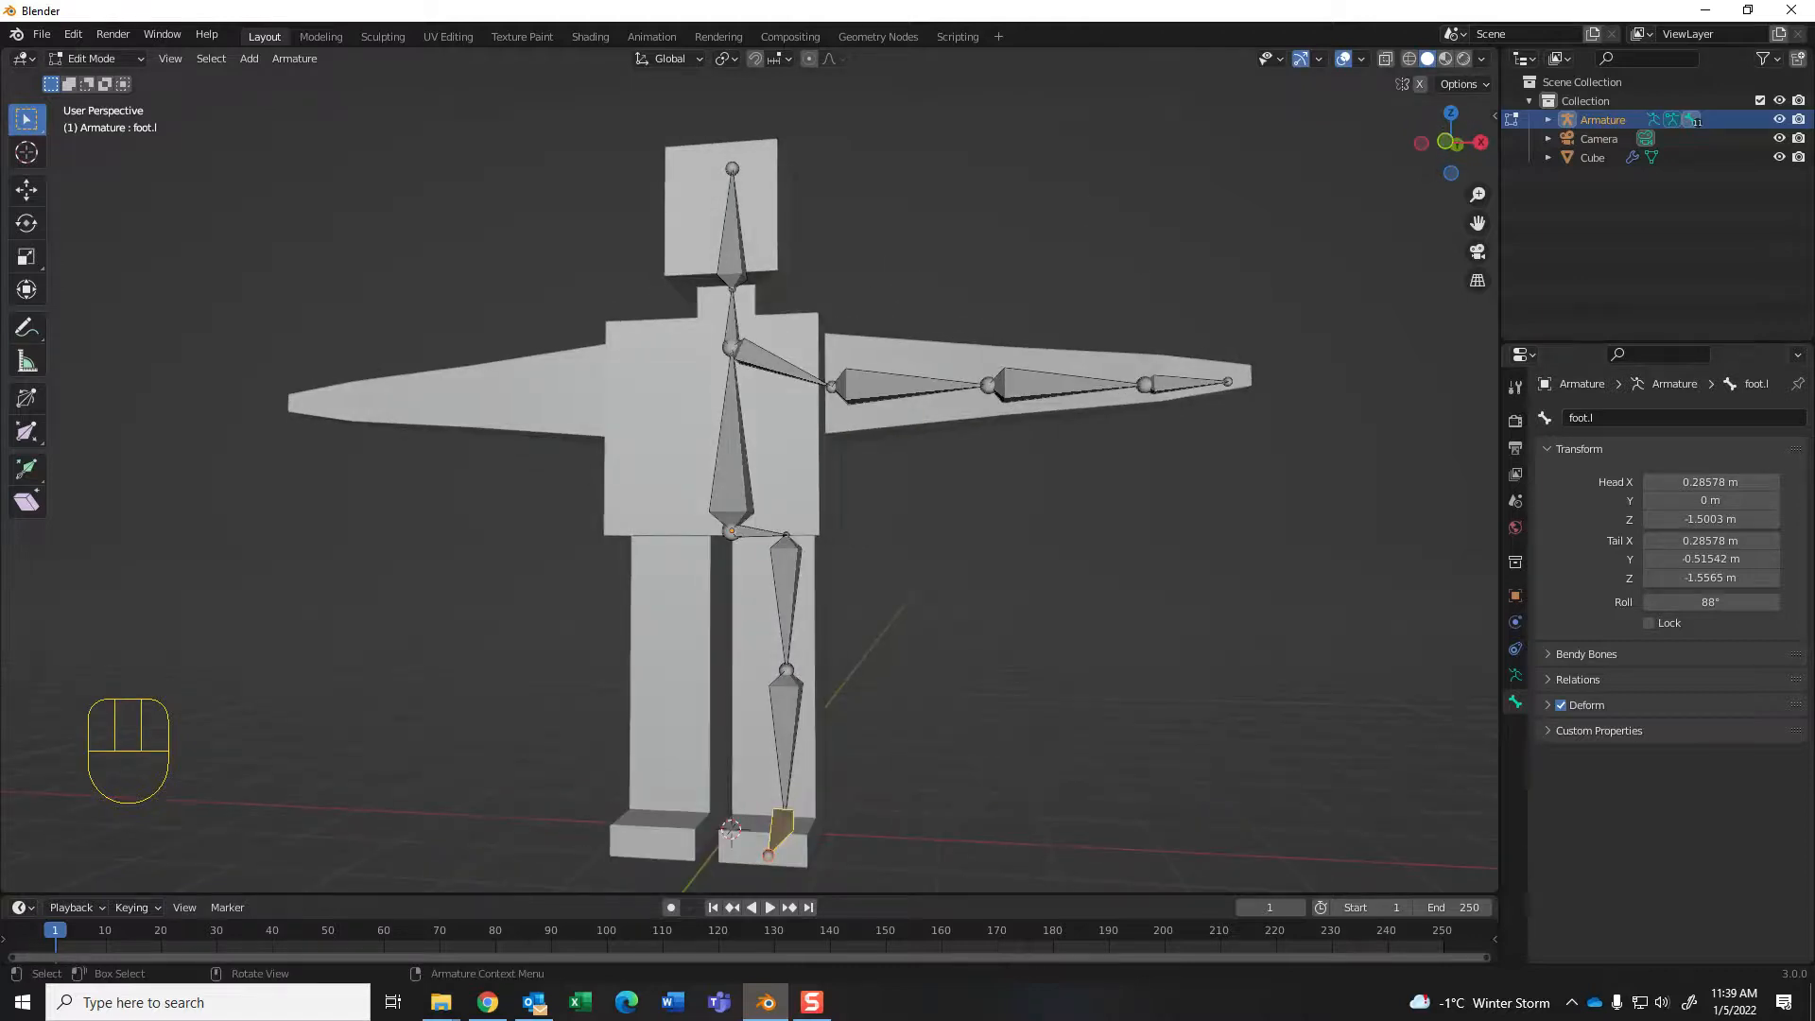
{"action": "left_click", "coordinate": [785, 723]}
{"action": "left_click", "coordinate": [786, 596]}
{"action": "left_click", "coordinate": [755, 532]}
{"action": "left_click", "coordinate": [732, 469]}
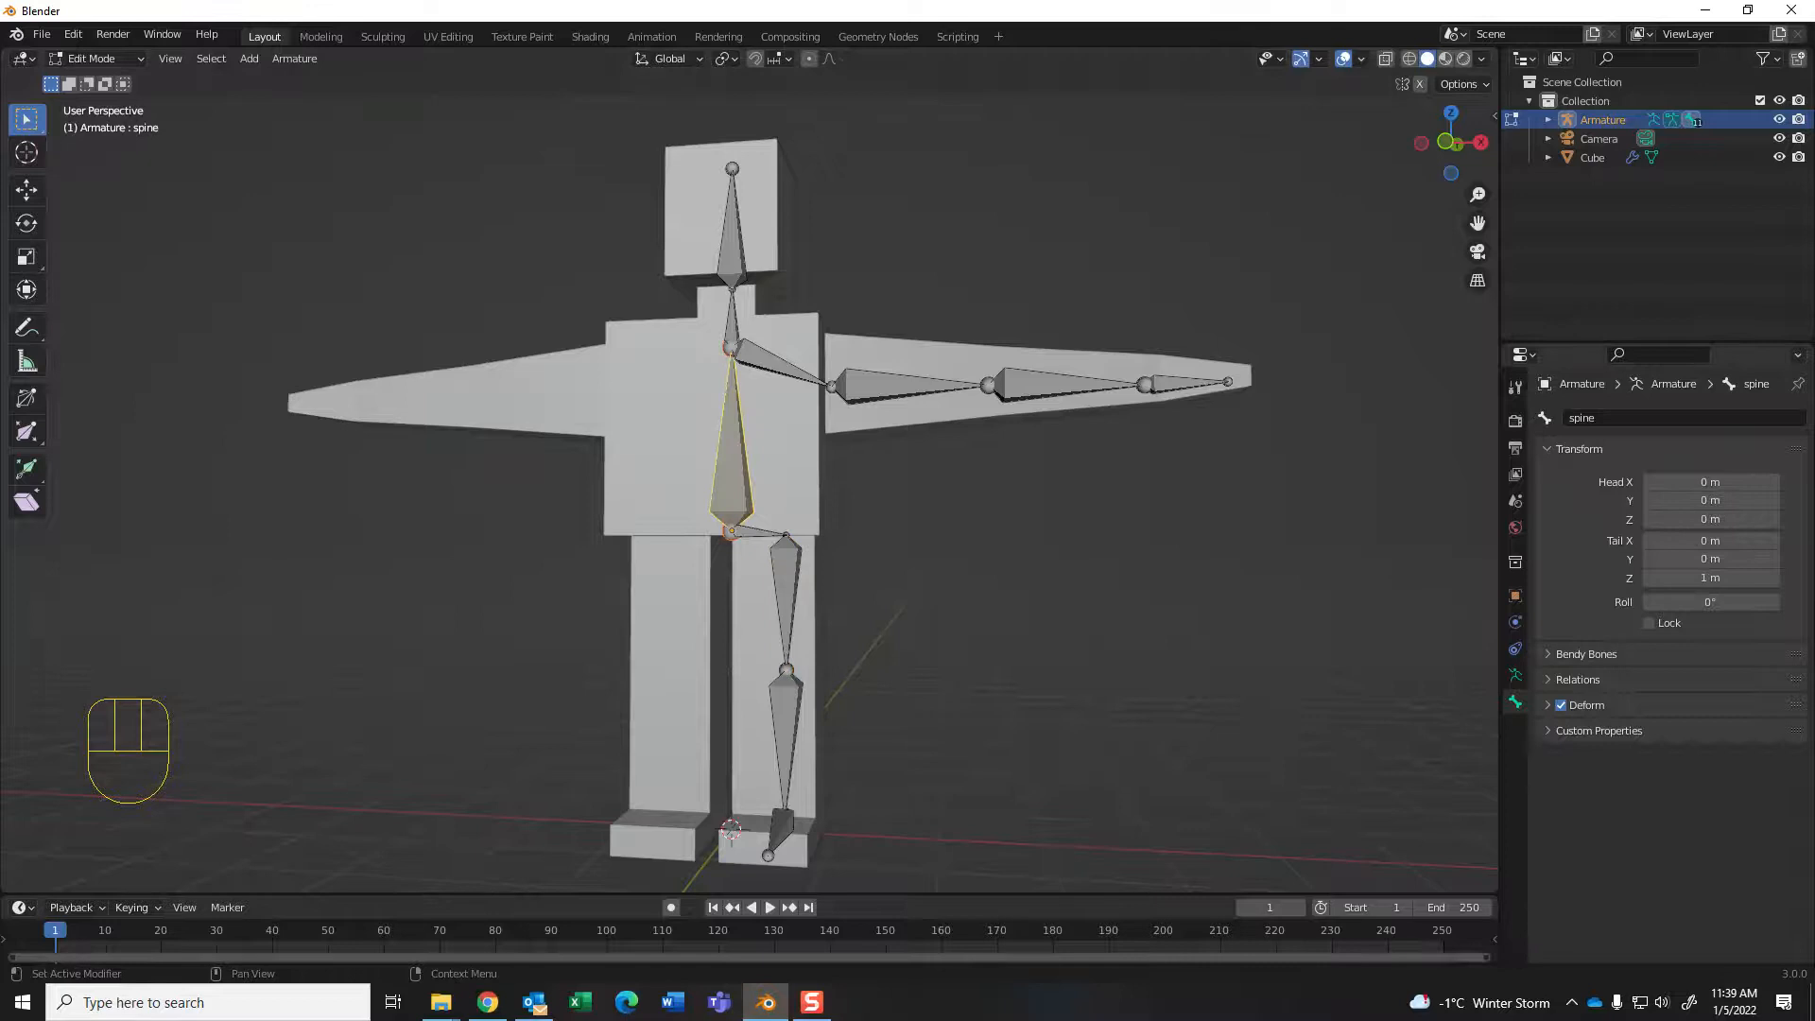
{"action": "left_click", "coordinate": [1577, 679]}
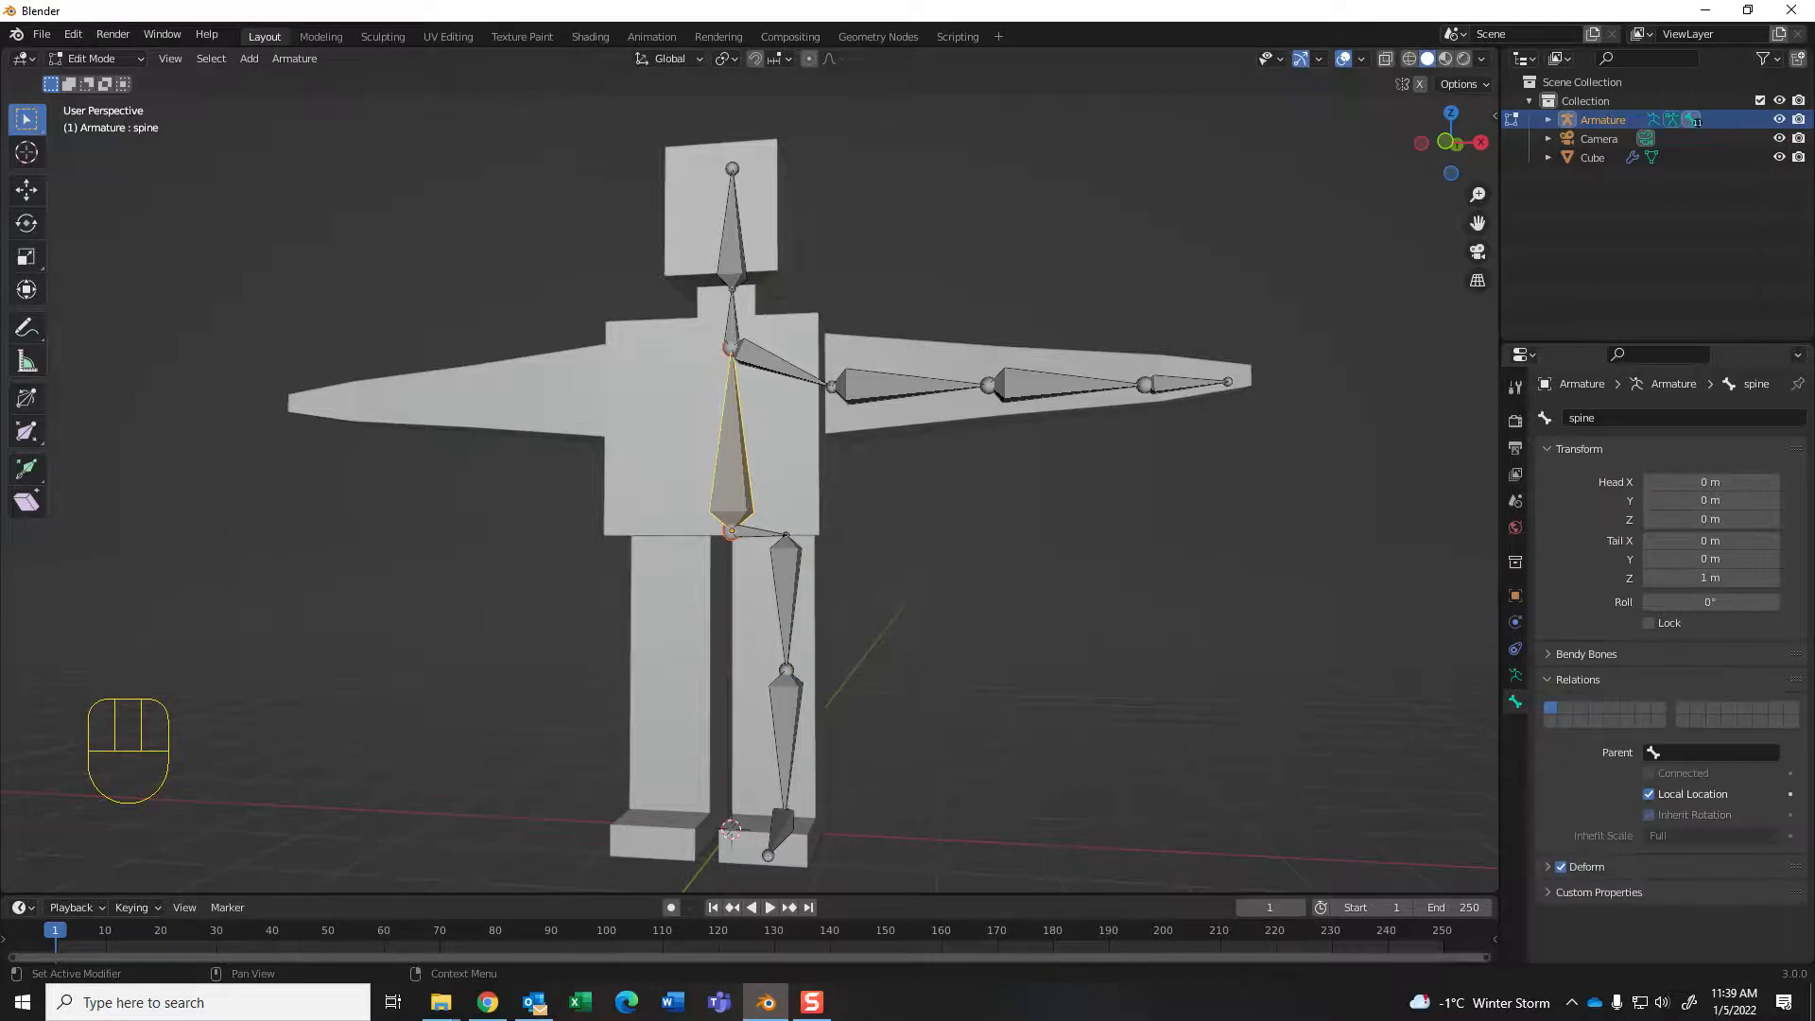
{"action": "left_click", "coordinate": [782, 829]}
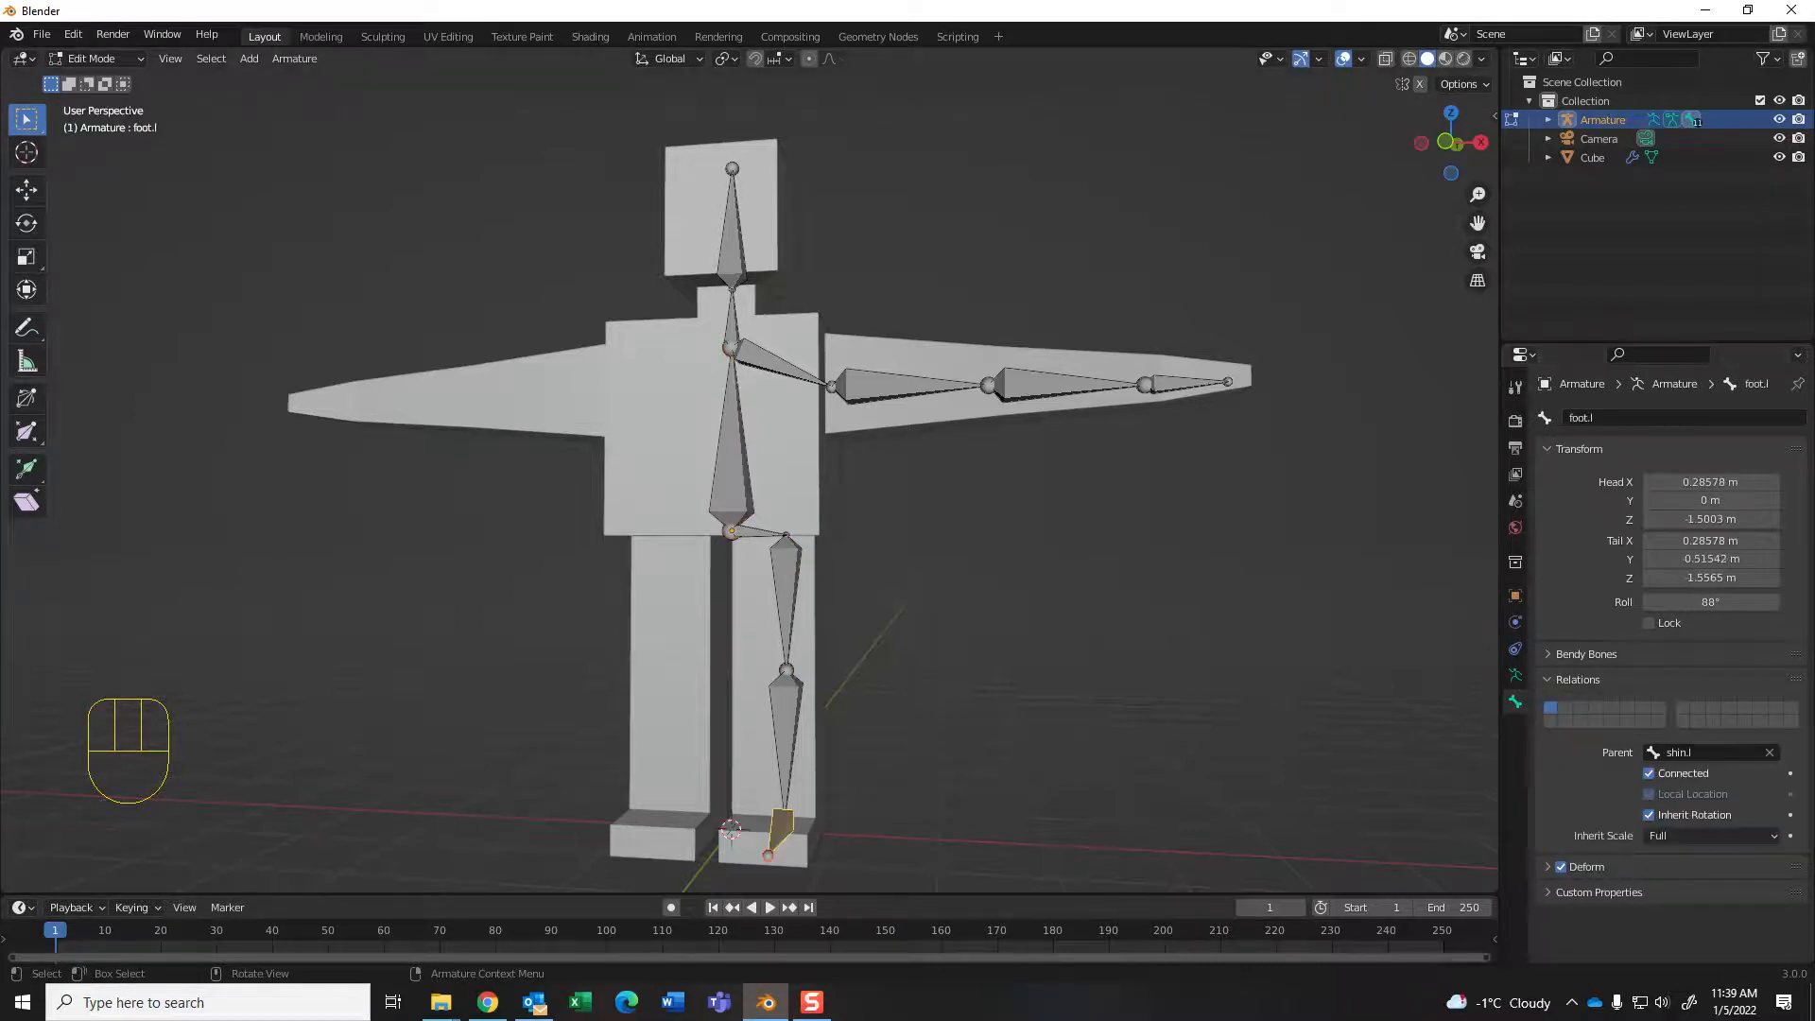
{"action": "middle_click_drag", "start_coordinate": [782, 829], "coordinate": [737, 829]}
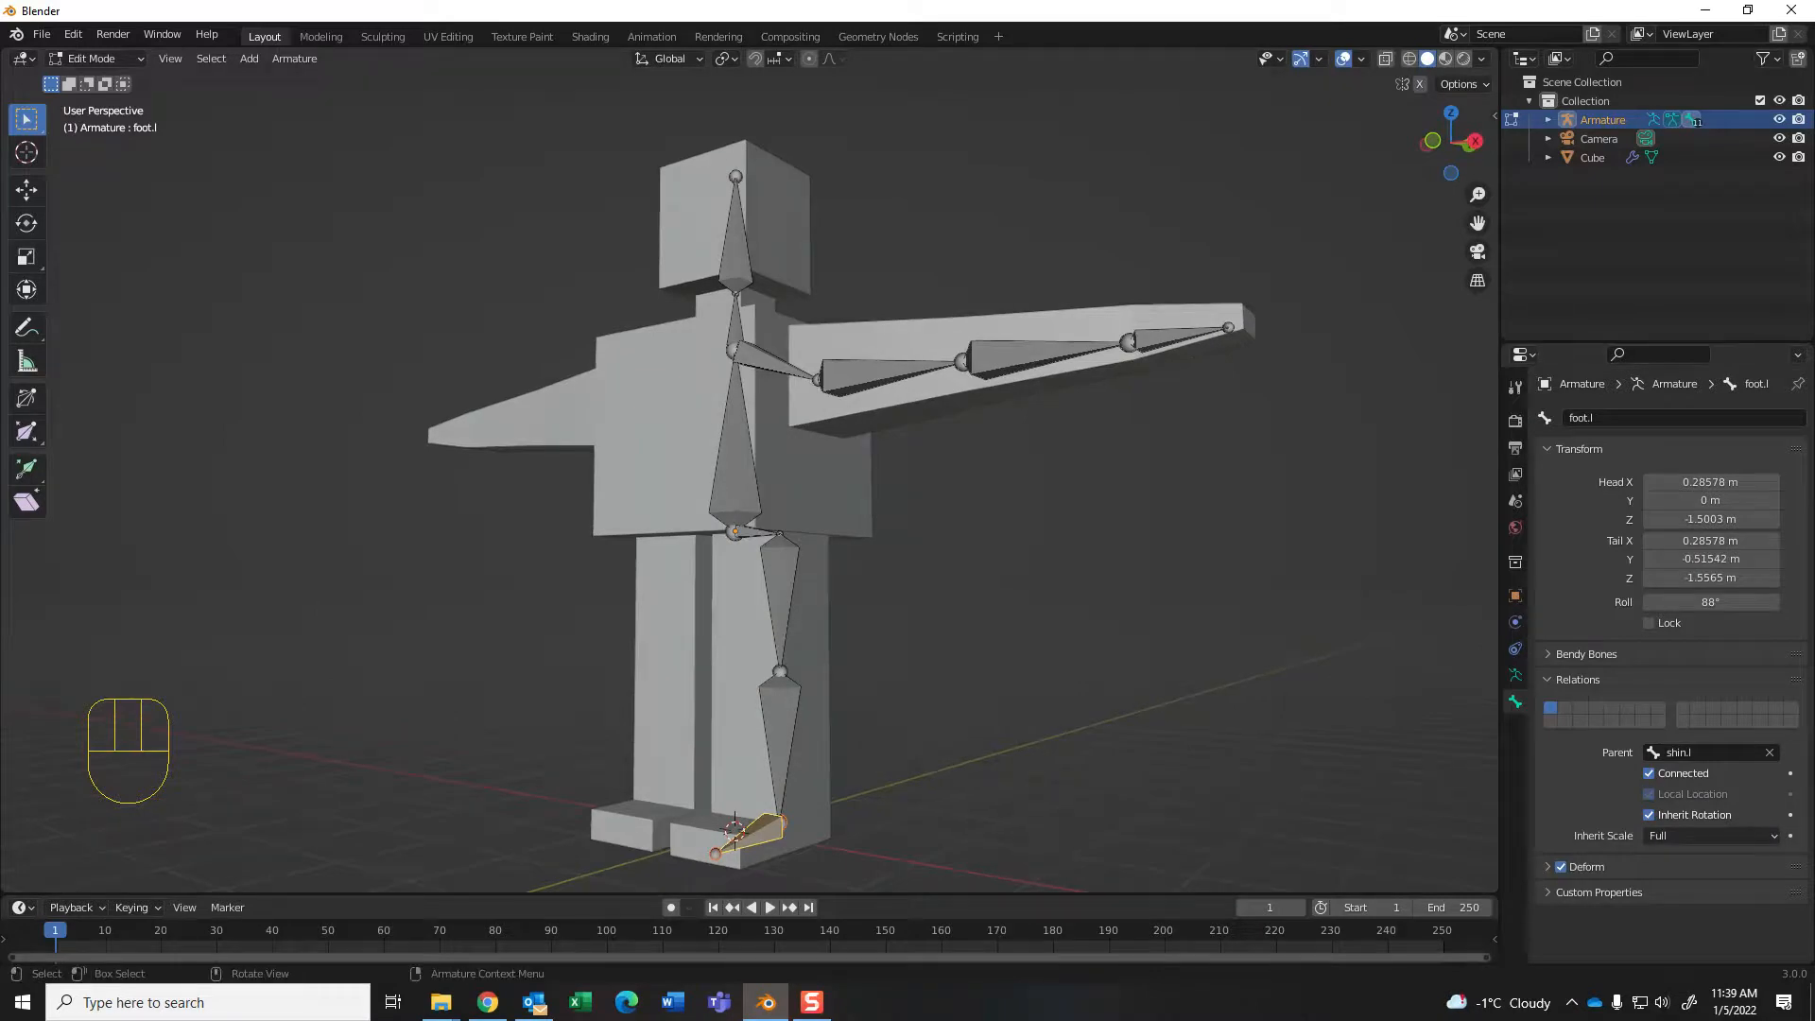
{"action": "left_click", "coordinate": [781, 732]}
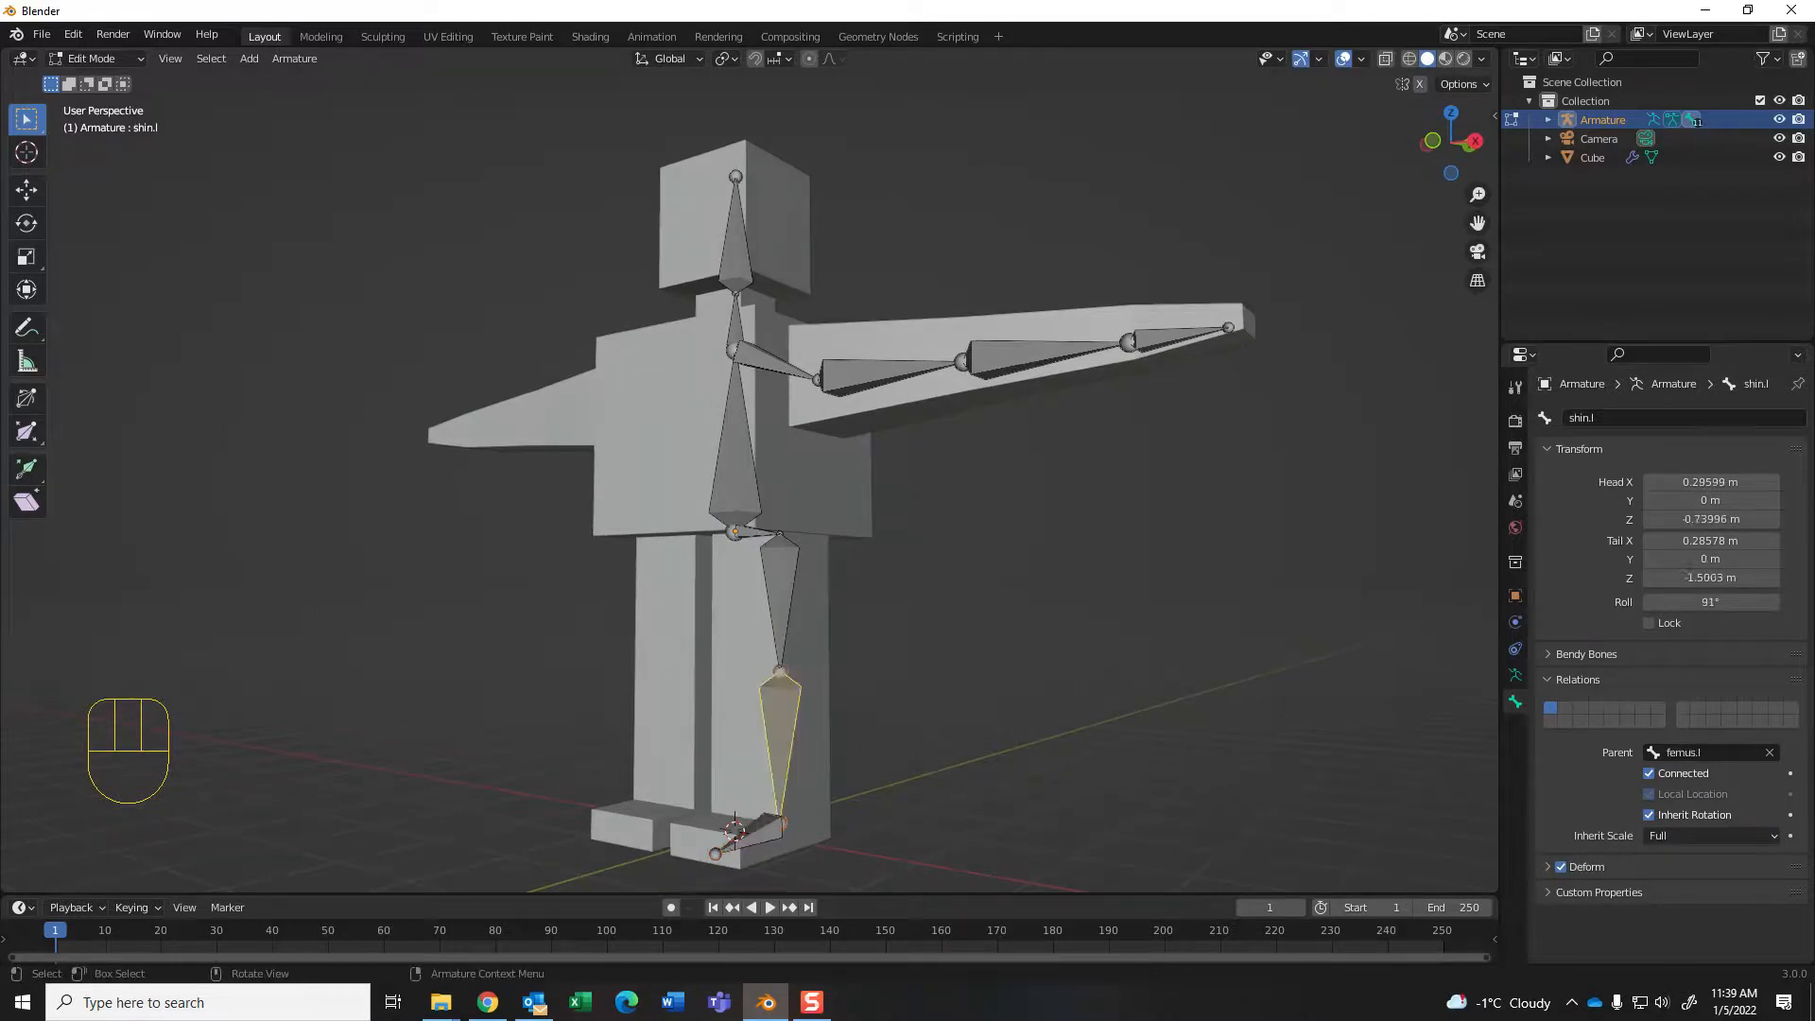
{"action": "left_click", "coordinate": [780, 593]}
Step: Set the spine bone as the parent of hip.l
{"action": "middle_click_drag", "start_coordinate": [784, 579], "coordinate": [834, 613]}
{"action": "left_click", "coordinate": [759, 532]}
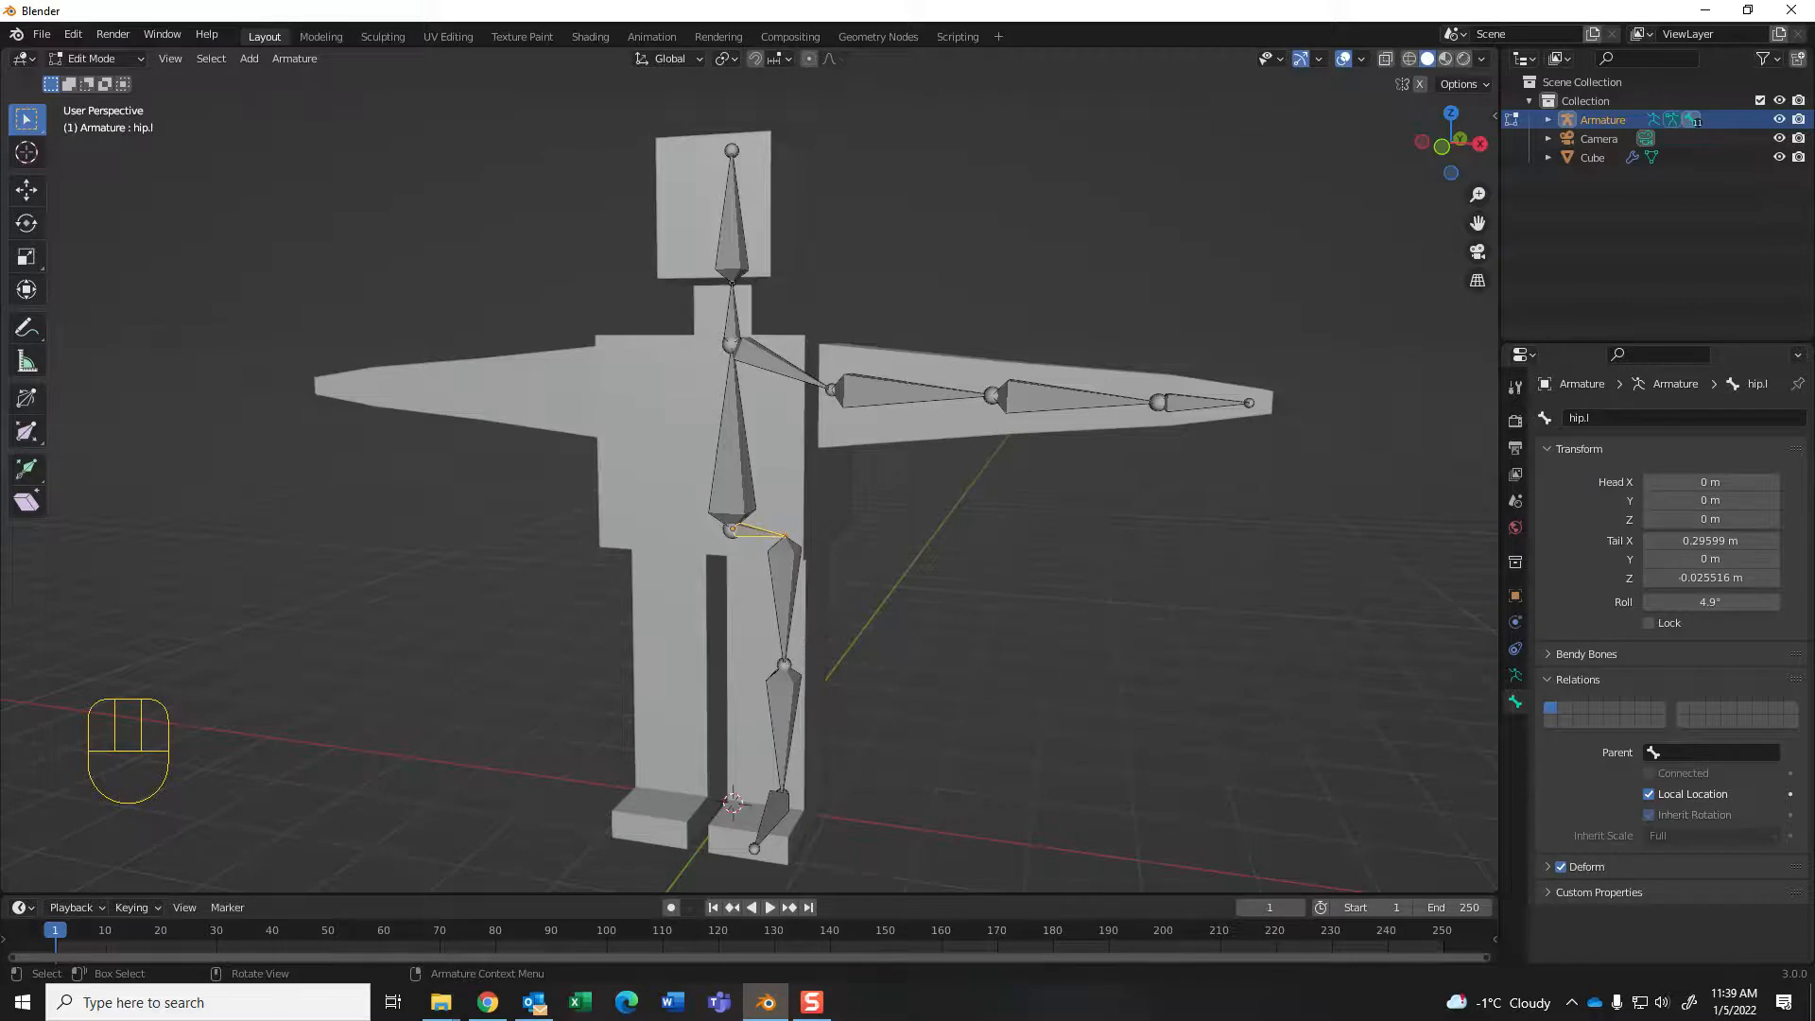
{"action": "left_click", "coordinate": [1714, 752]}
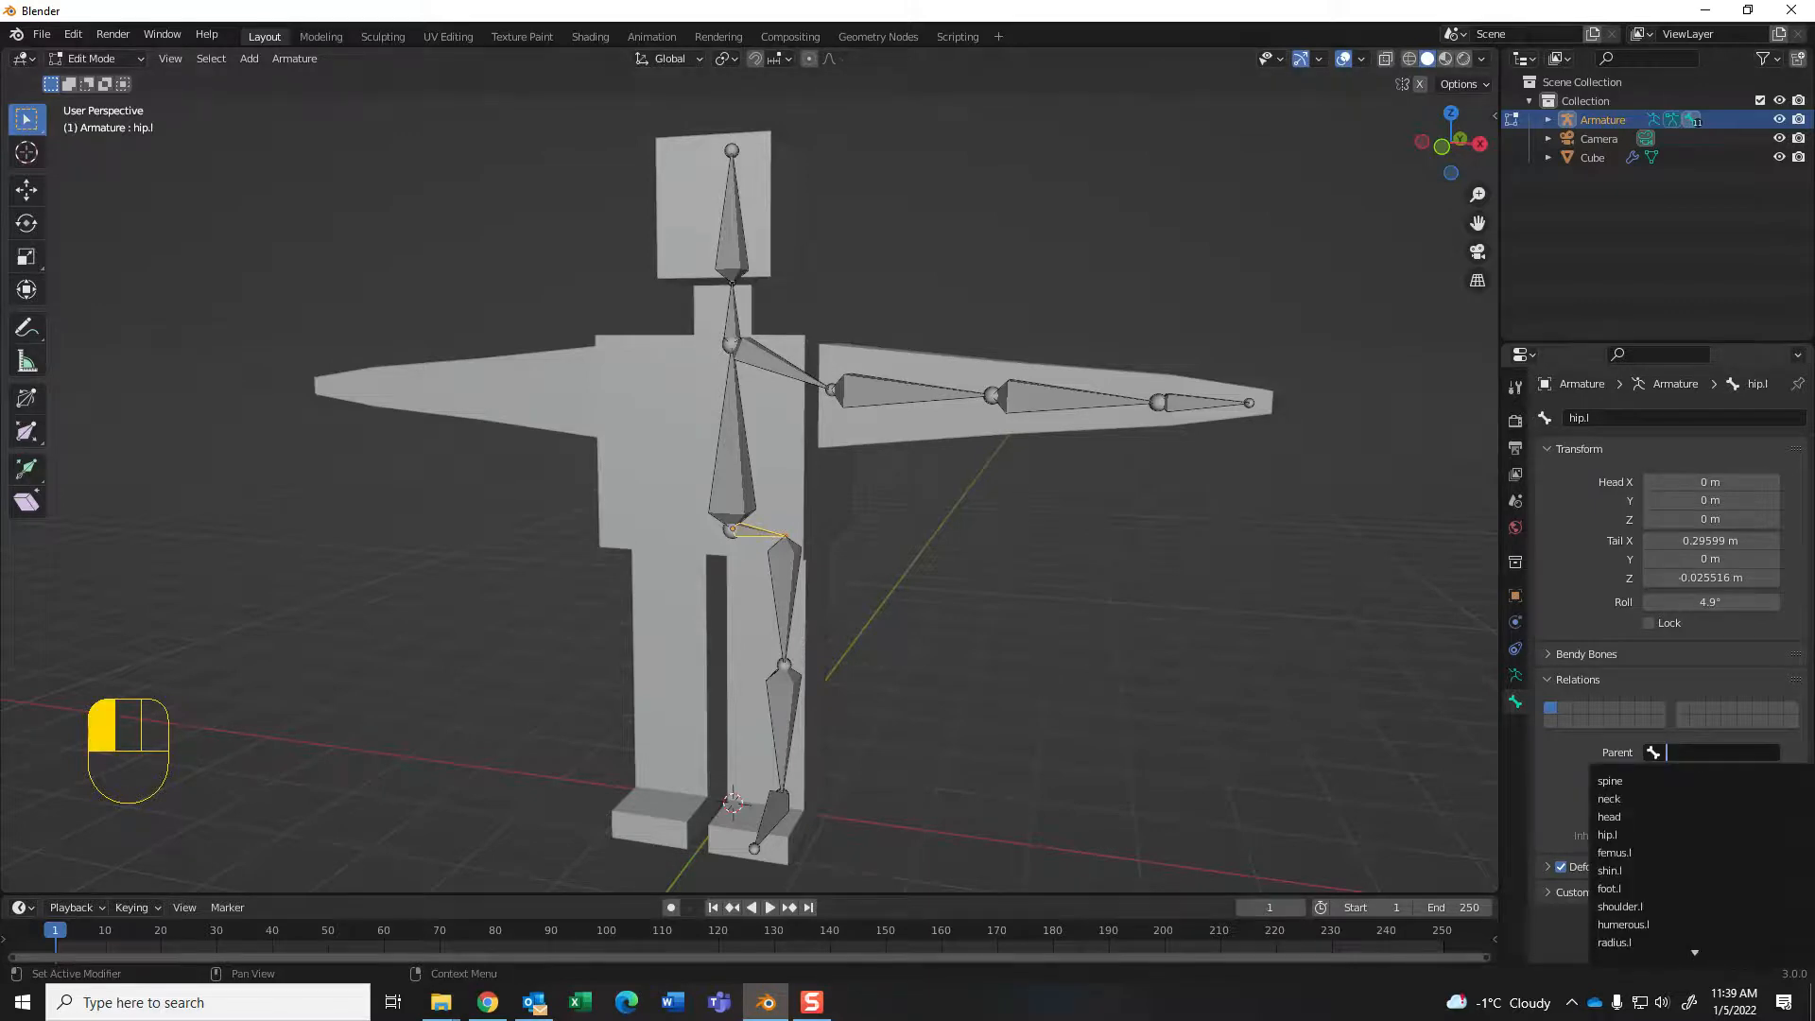
{"action": "left_click", "coordinate": [1692, 781]}
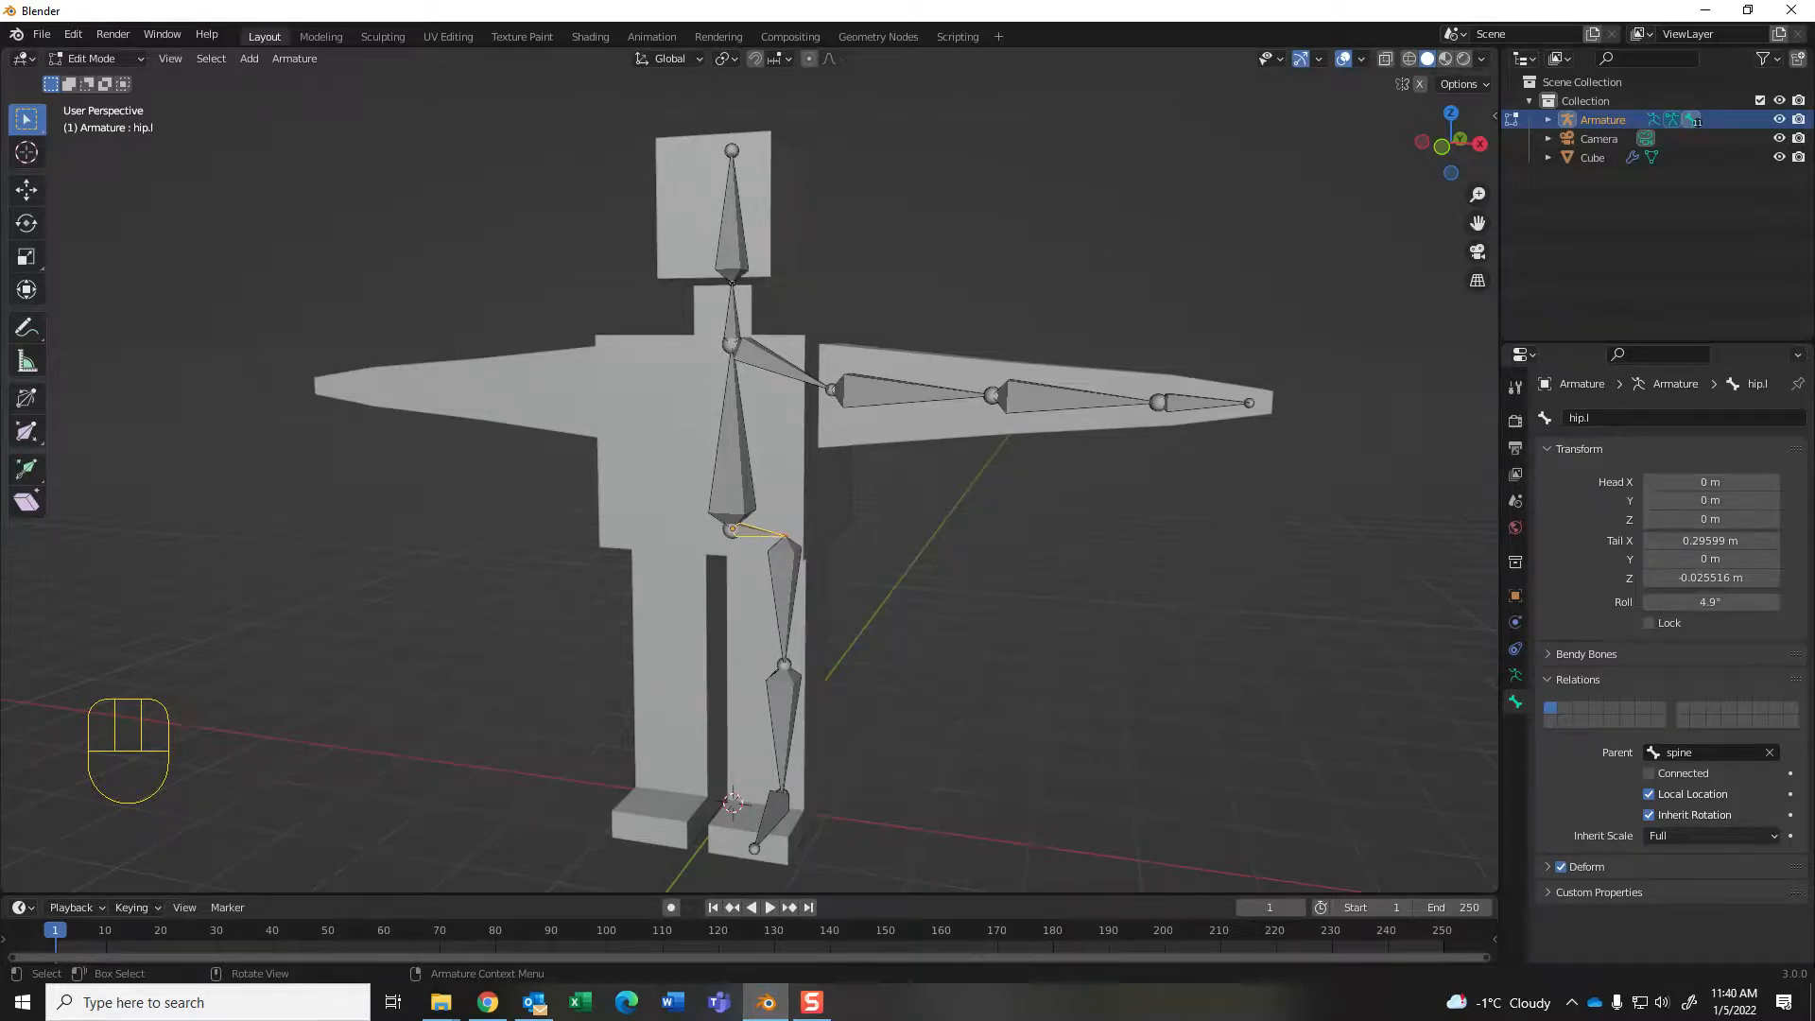
Step: Check the parent relations of the spine, neck, head and left arm bones by selecting each one in turn
{"action": "left_click", "coordinate": [734, 463]}
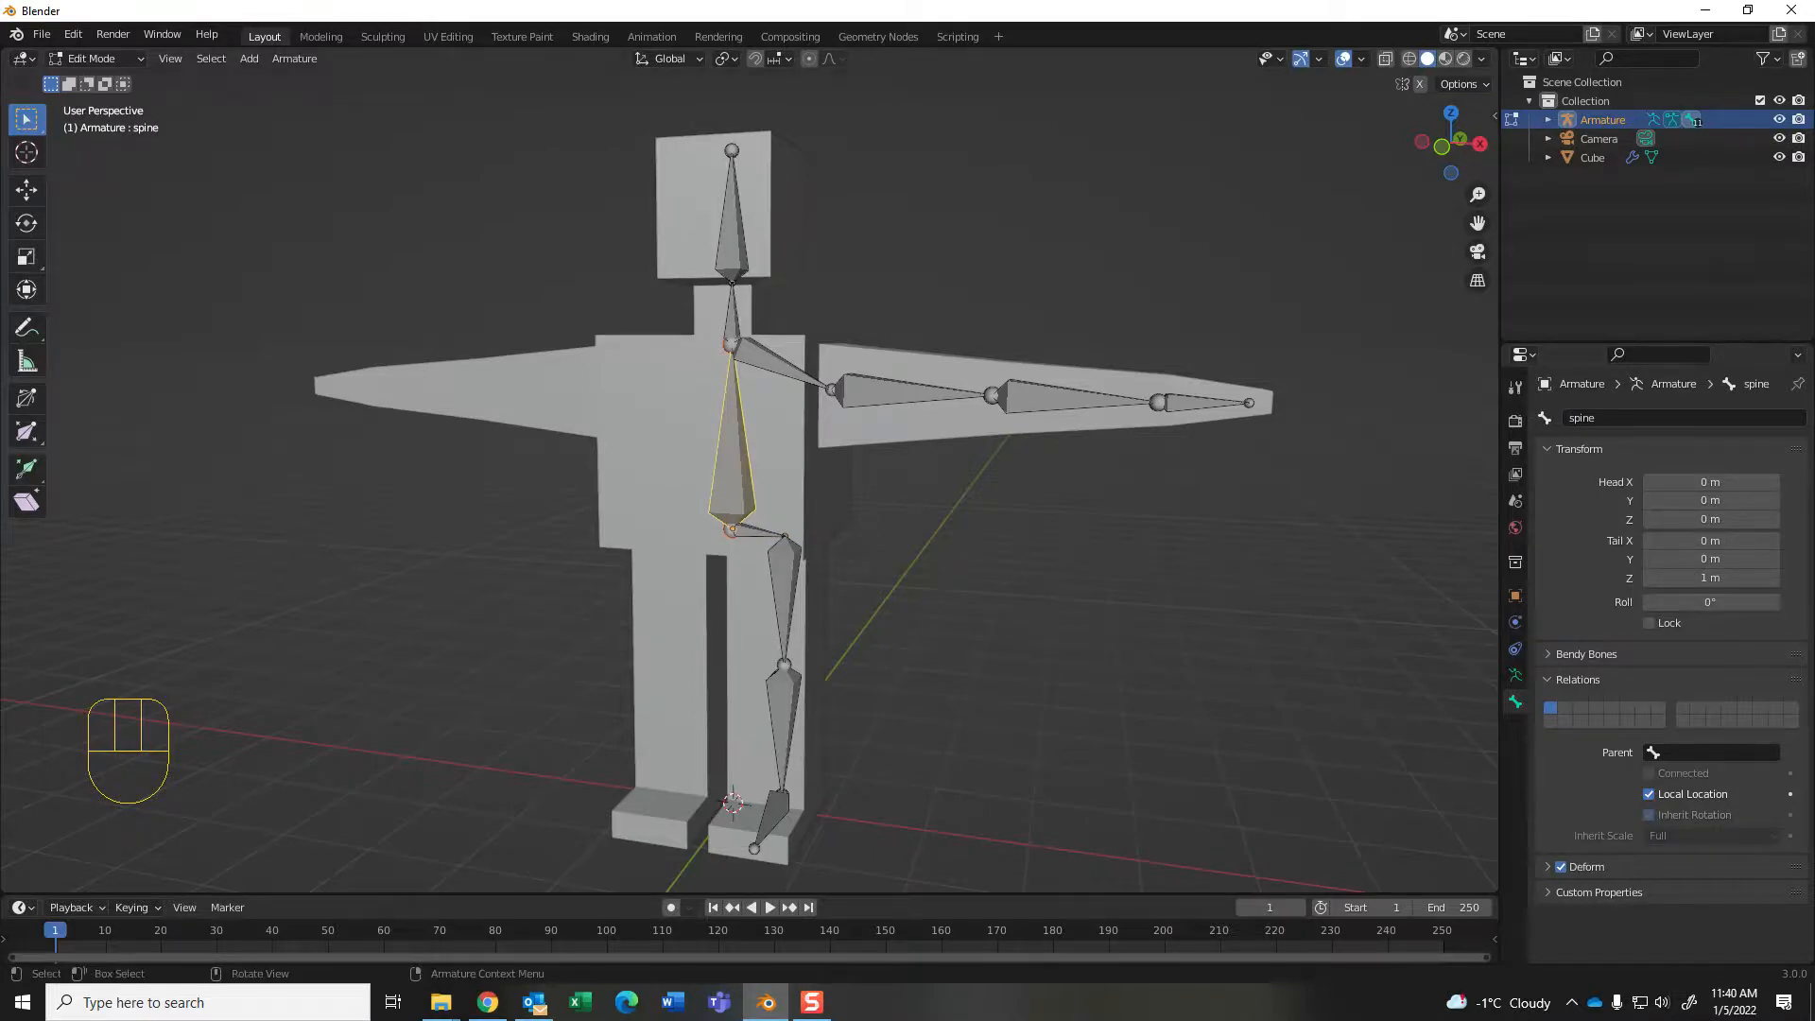
{"action": "left_click", "coordinate": [732, 317]}
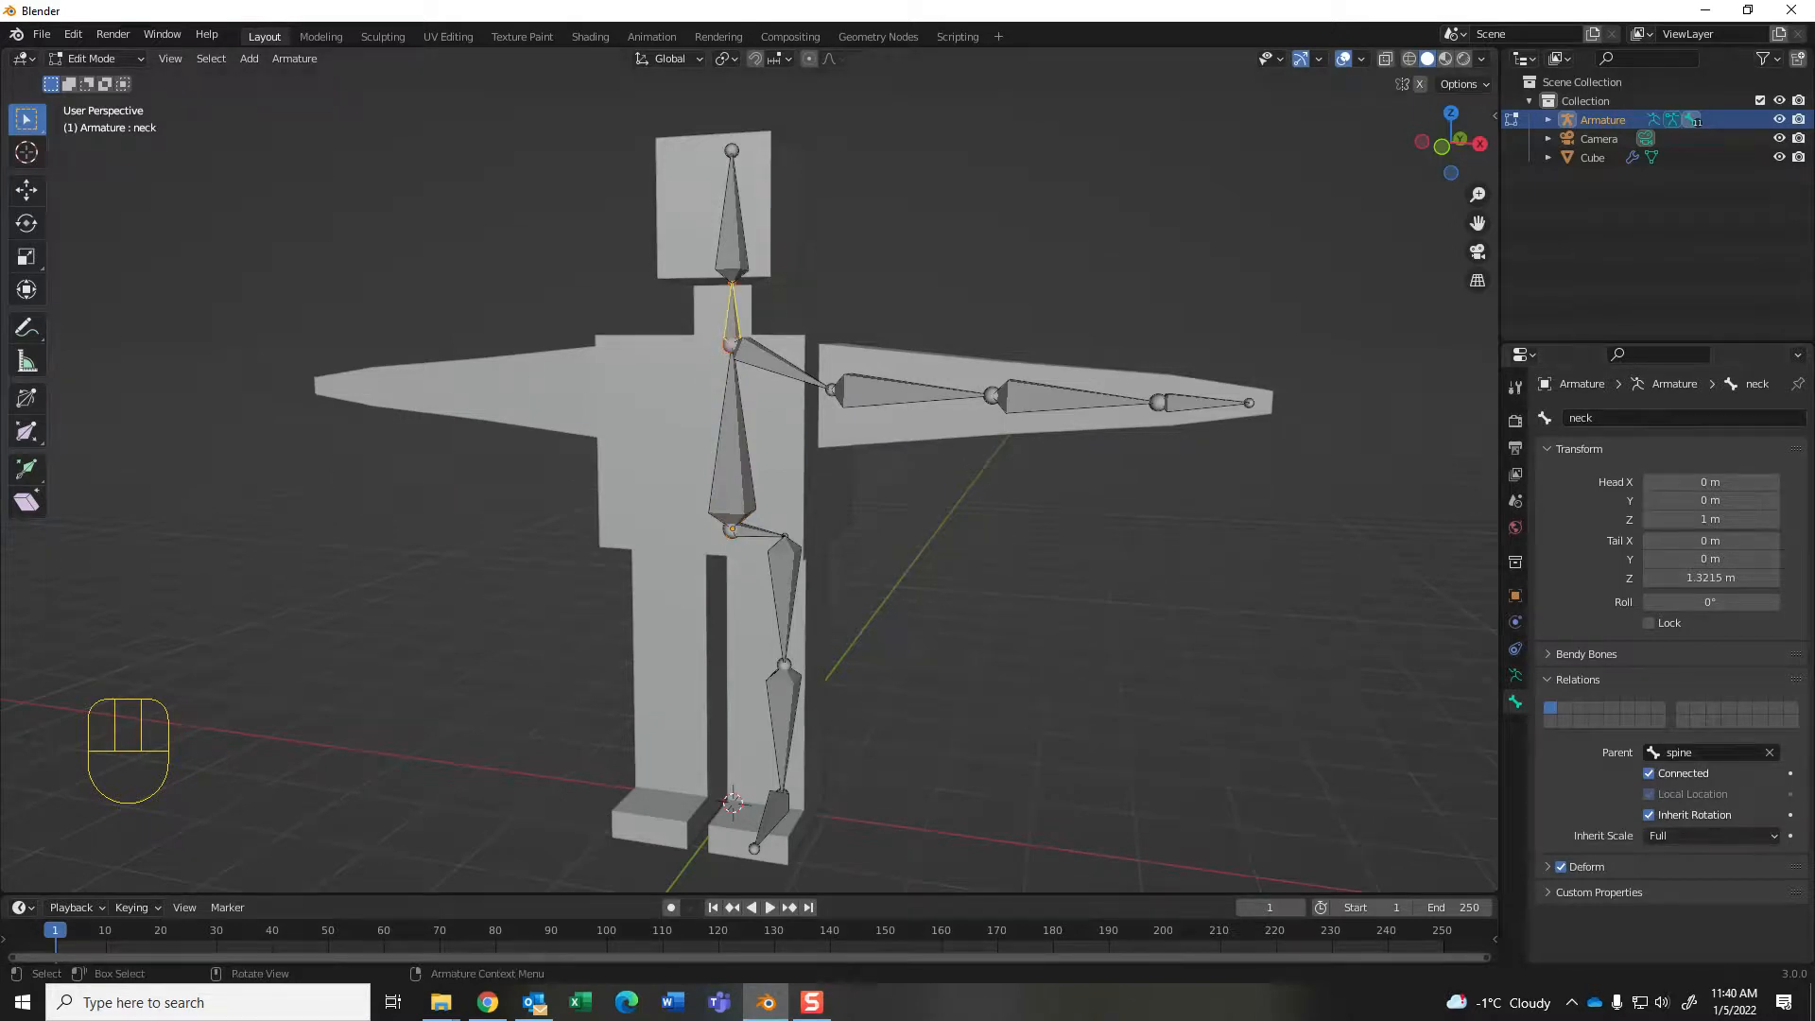
{"action": "left_click", "coordinate": [732, 234]}
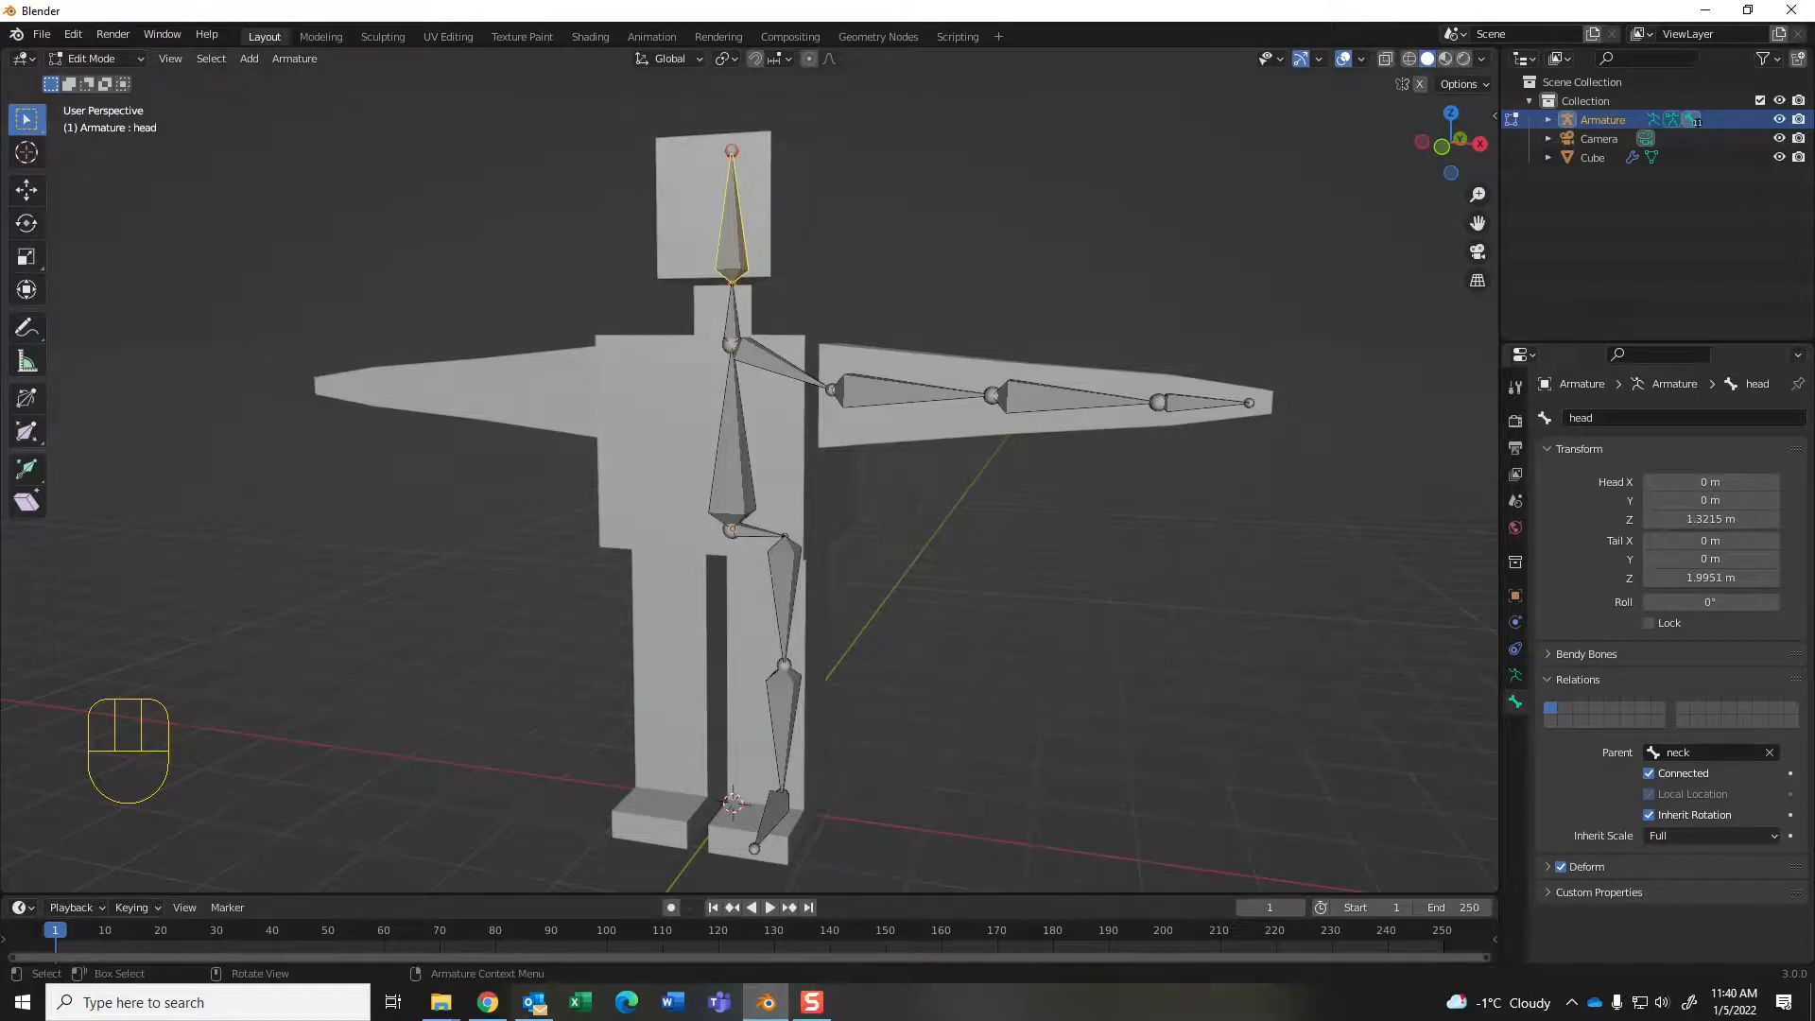
{"action": "left_click", "coordinate": [775, 363]}
{"action": "left_click", "coordinate": [893, 391]}
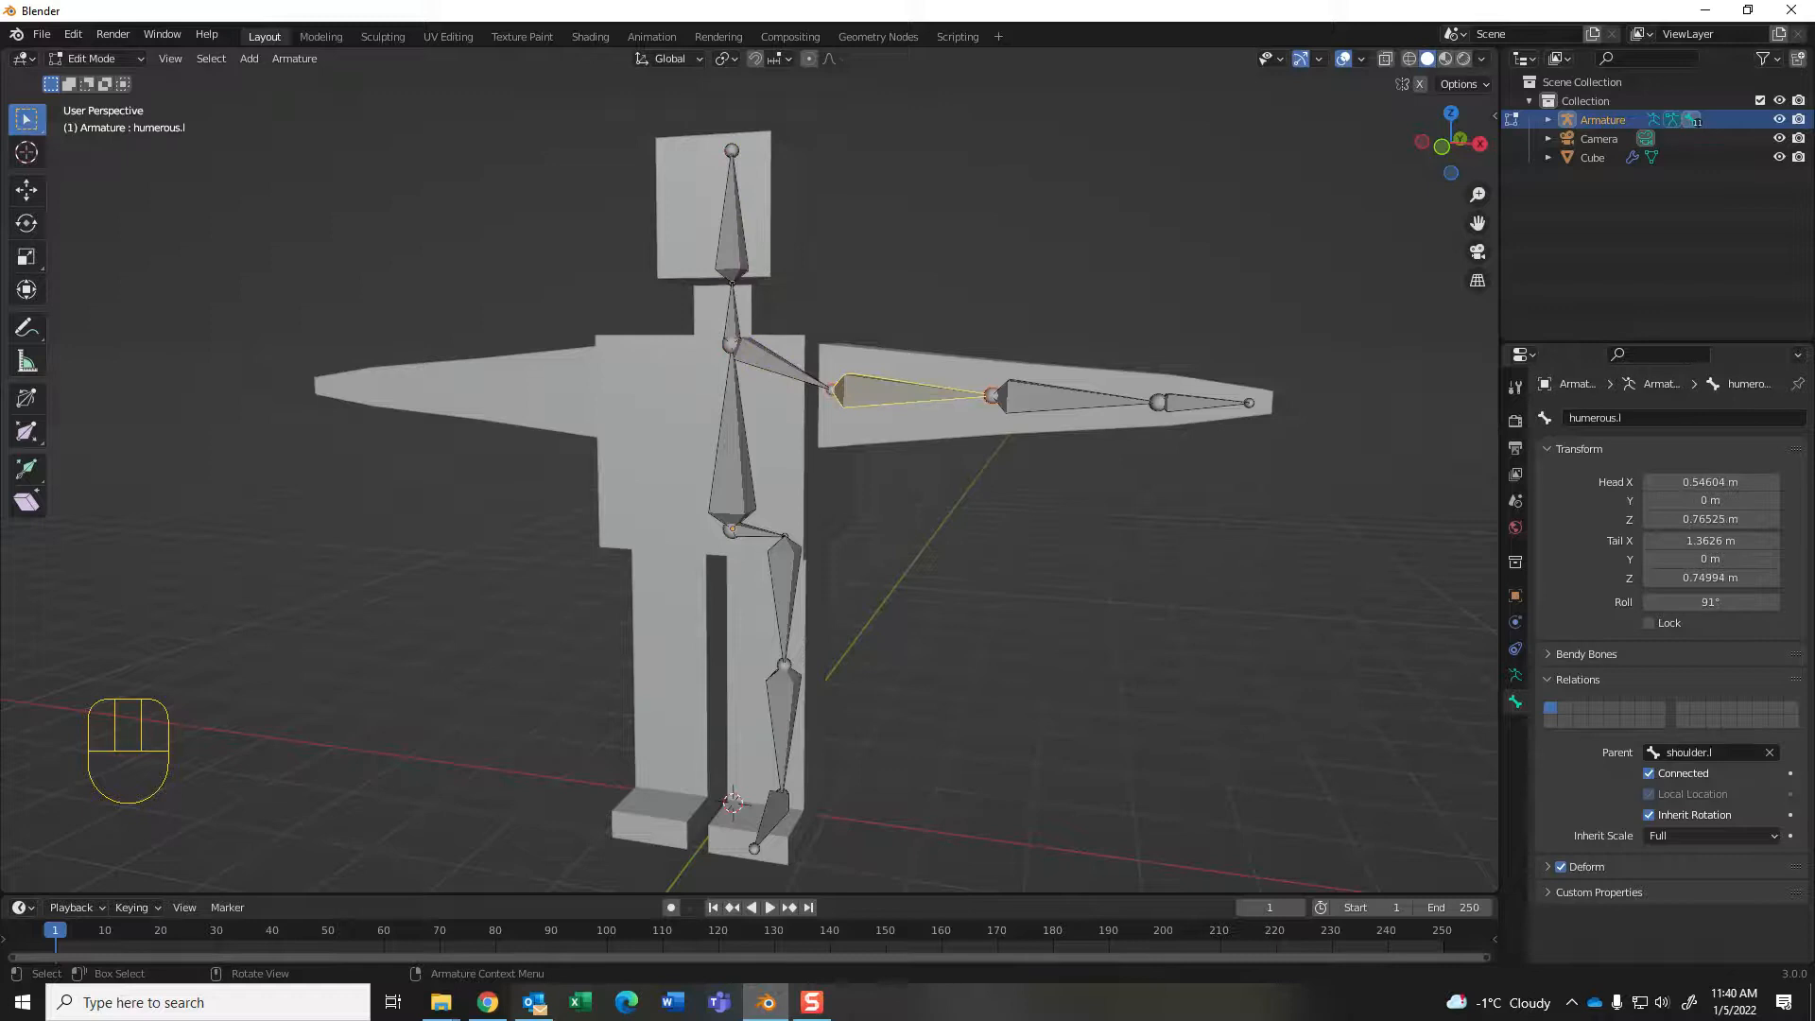
{"action": "left_click", "coordinate": [1059, 397]}
{"action": "left_click", "coordinate": [1195, 404]}
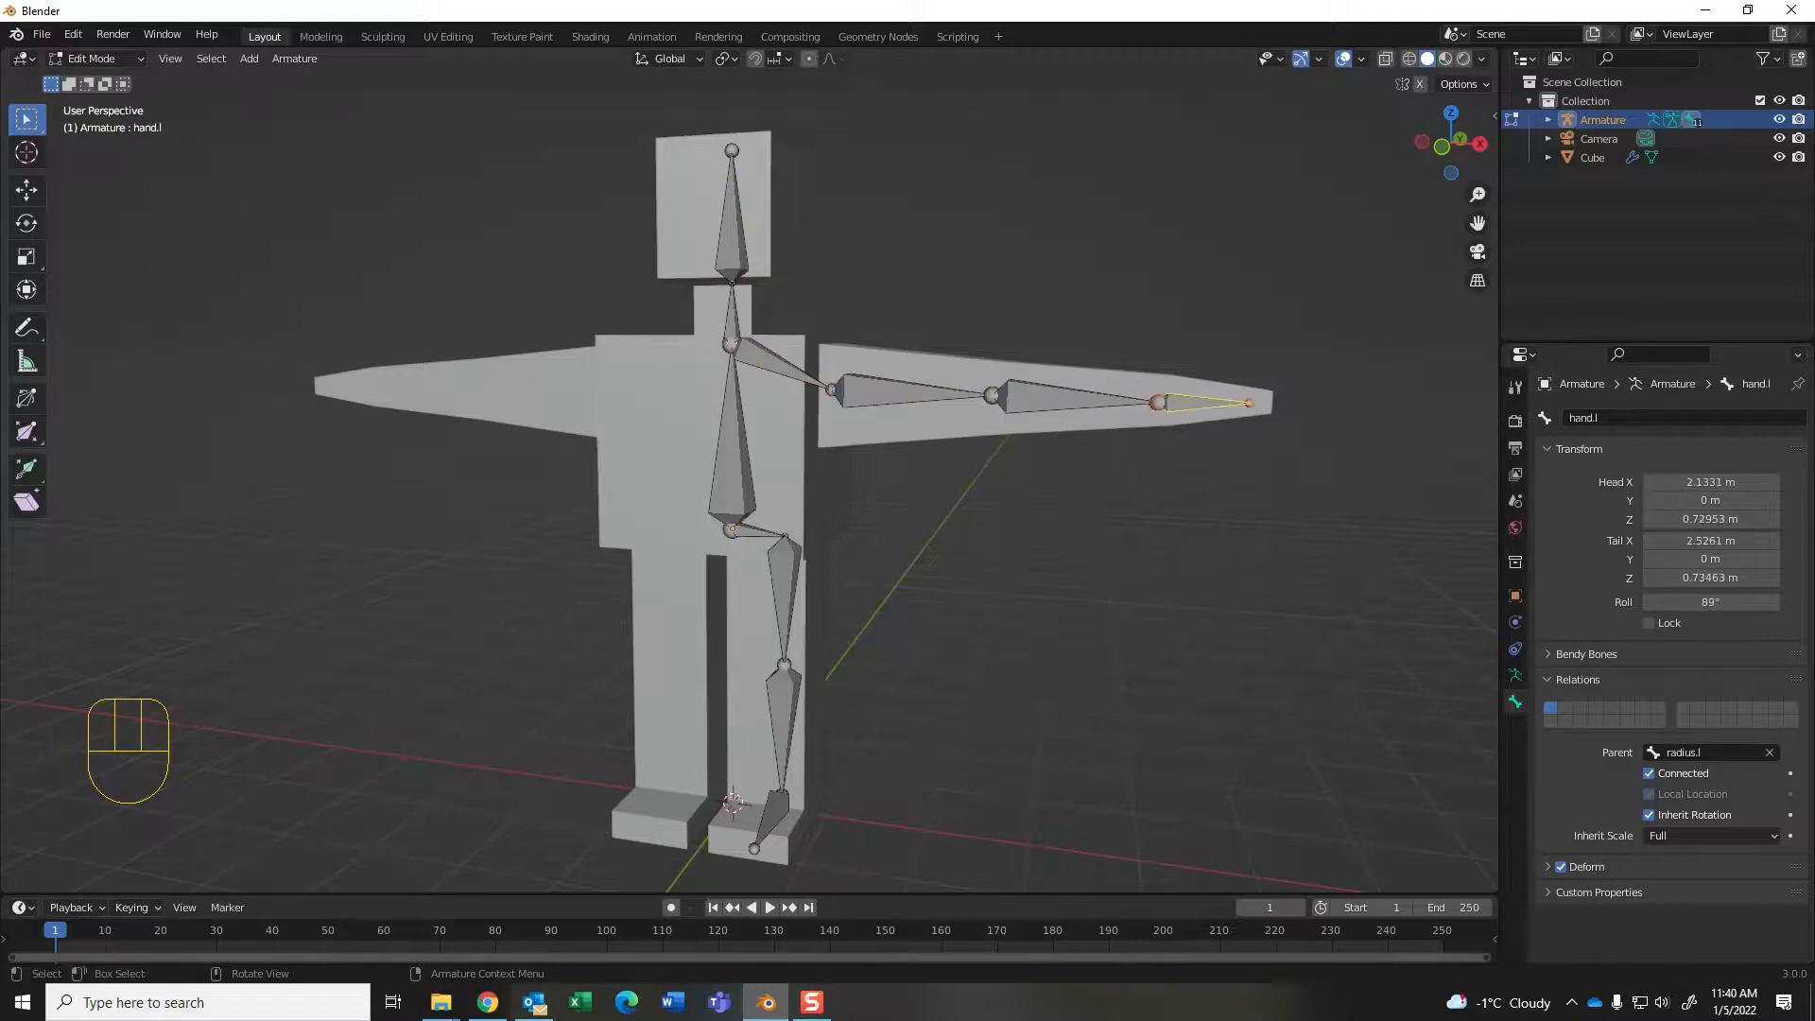
Step: Switch to Object Mode, try moving the whole armature away from the body, and undo the move
{"action": "key", "text": "Tab"}
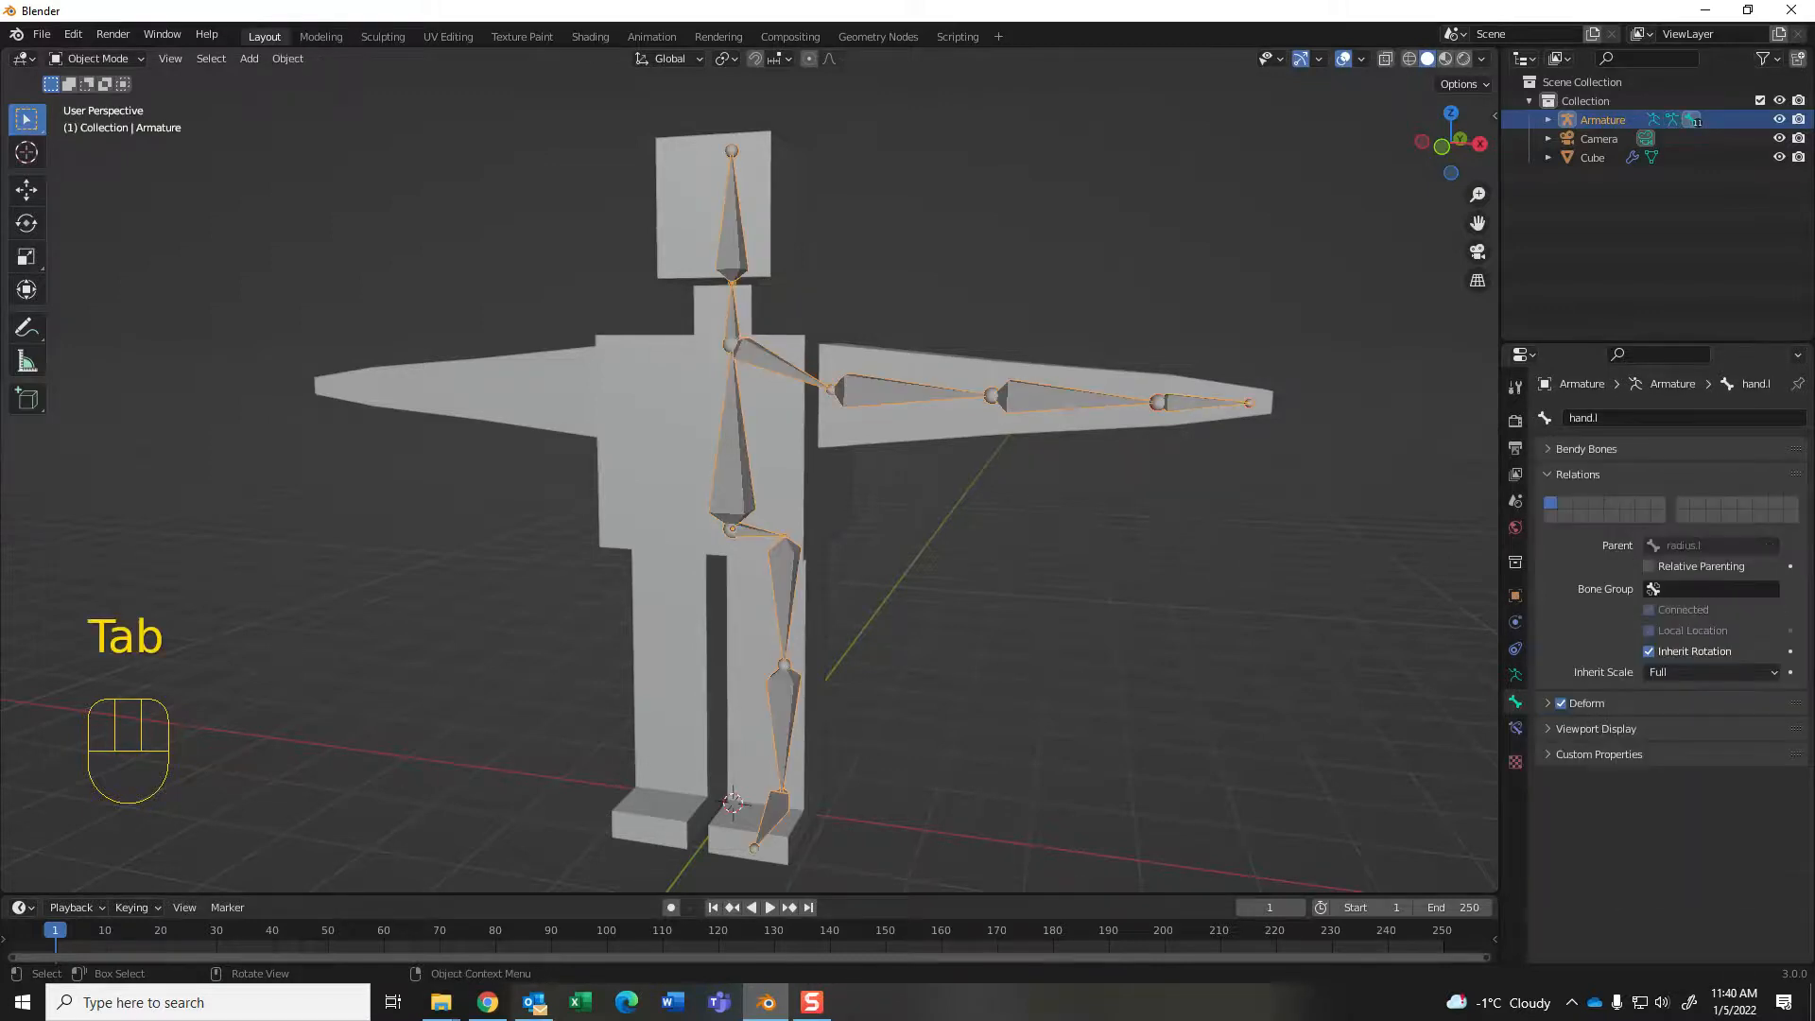
{"action": "key", "text": "g"}
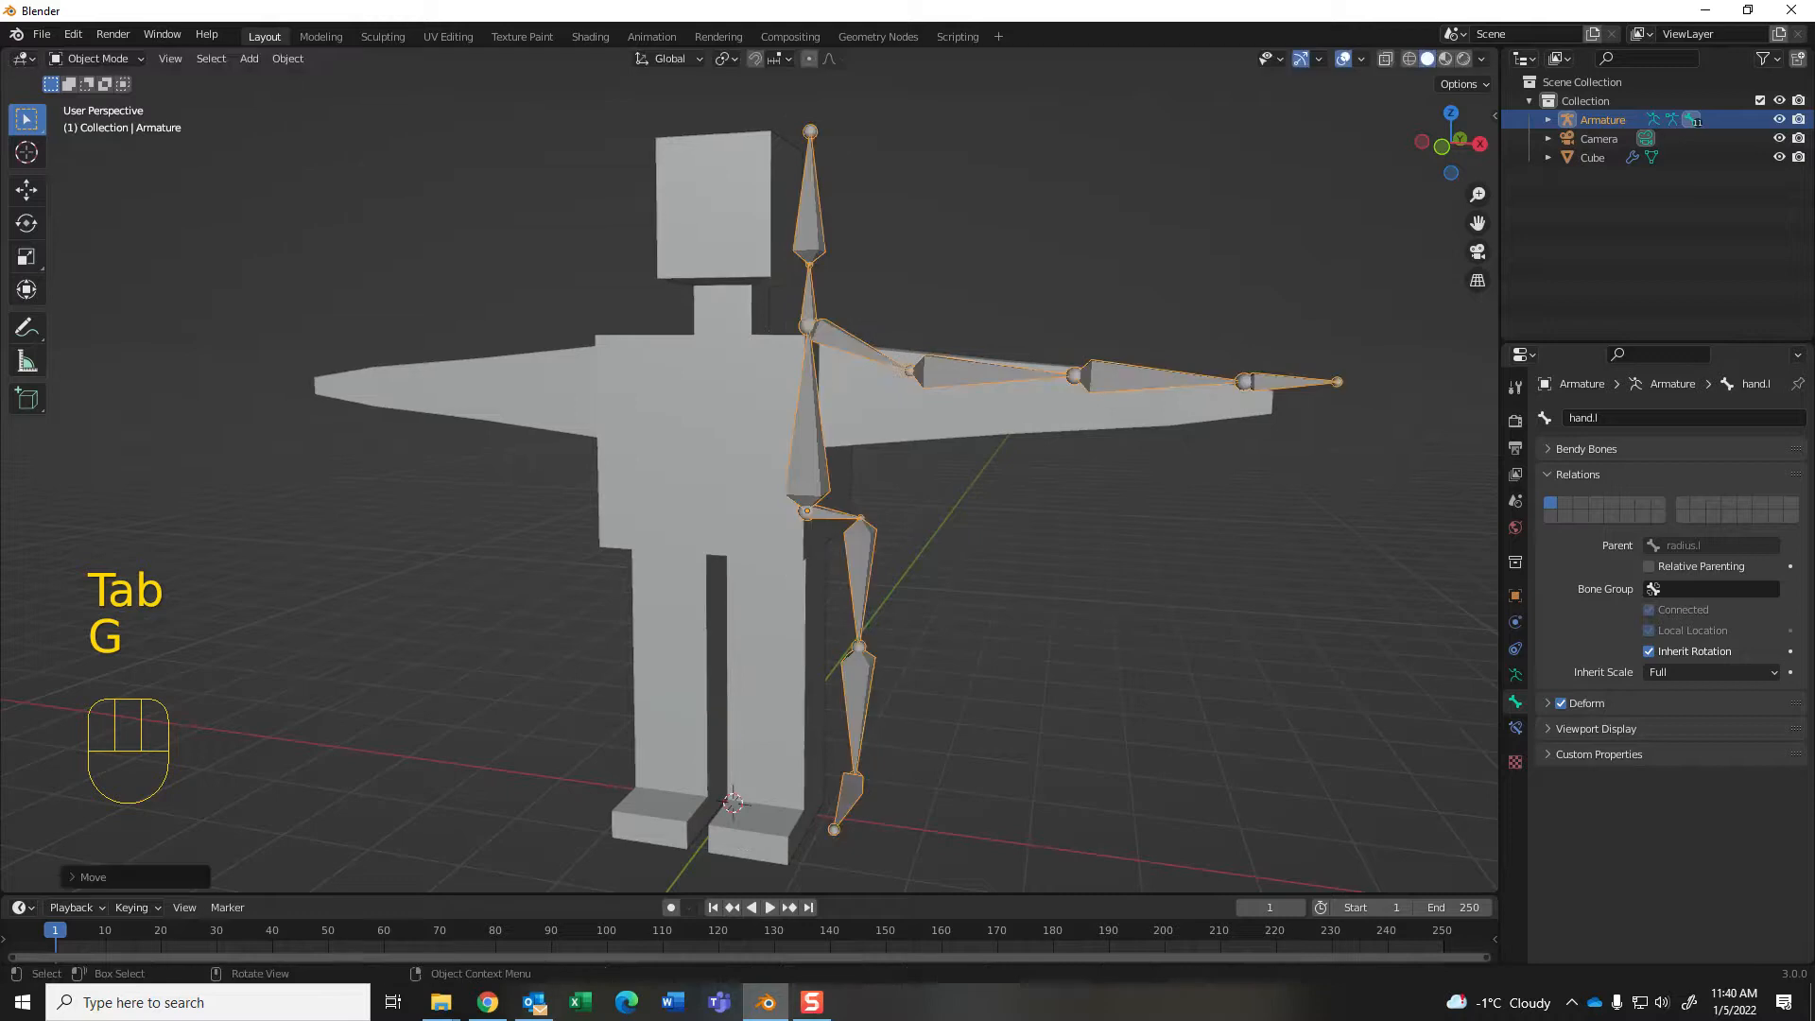
{"action": "key", "text": "ctrl+z"}
Step: Parent the body mesh to the armature using Armature Deform With Automatic Weights
{"action": "middle_click_drag", "start_coordinate": [908, 491], "coordinate": [785, 515]}
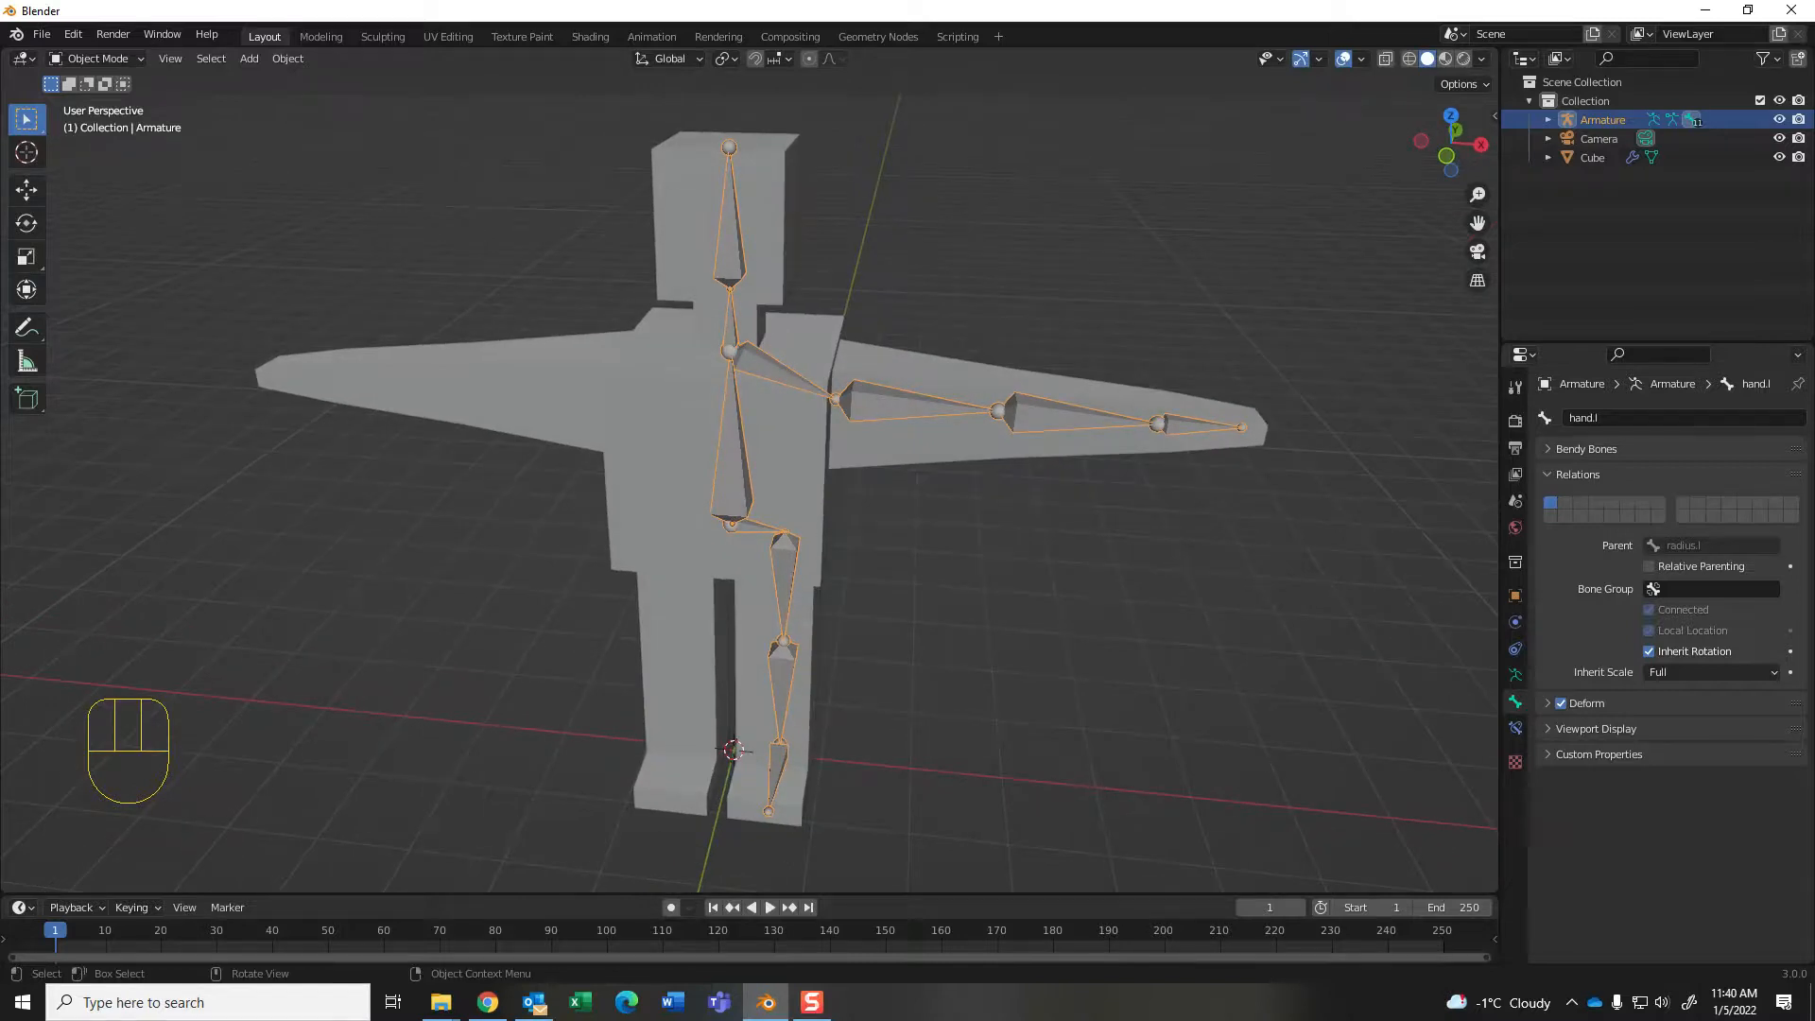
{"action": "key", "text": "Tab"}
{"action": "key", "text": "Tab"}
{"action": "left_click", "coordinate": [734, 749]}
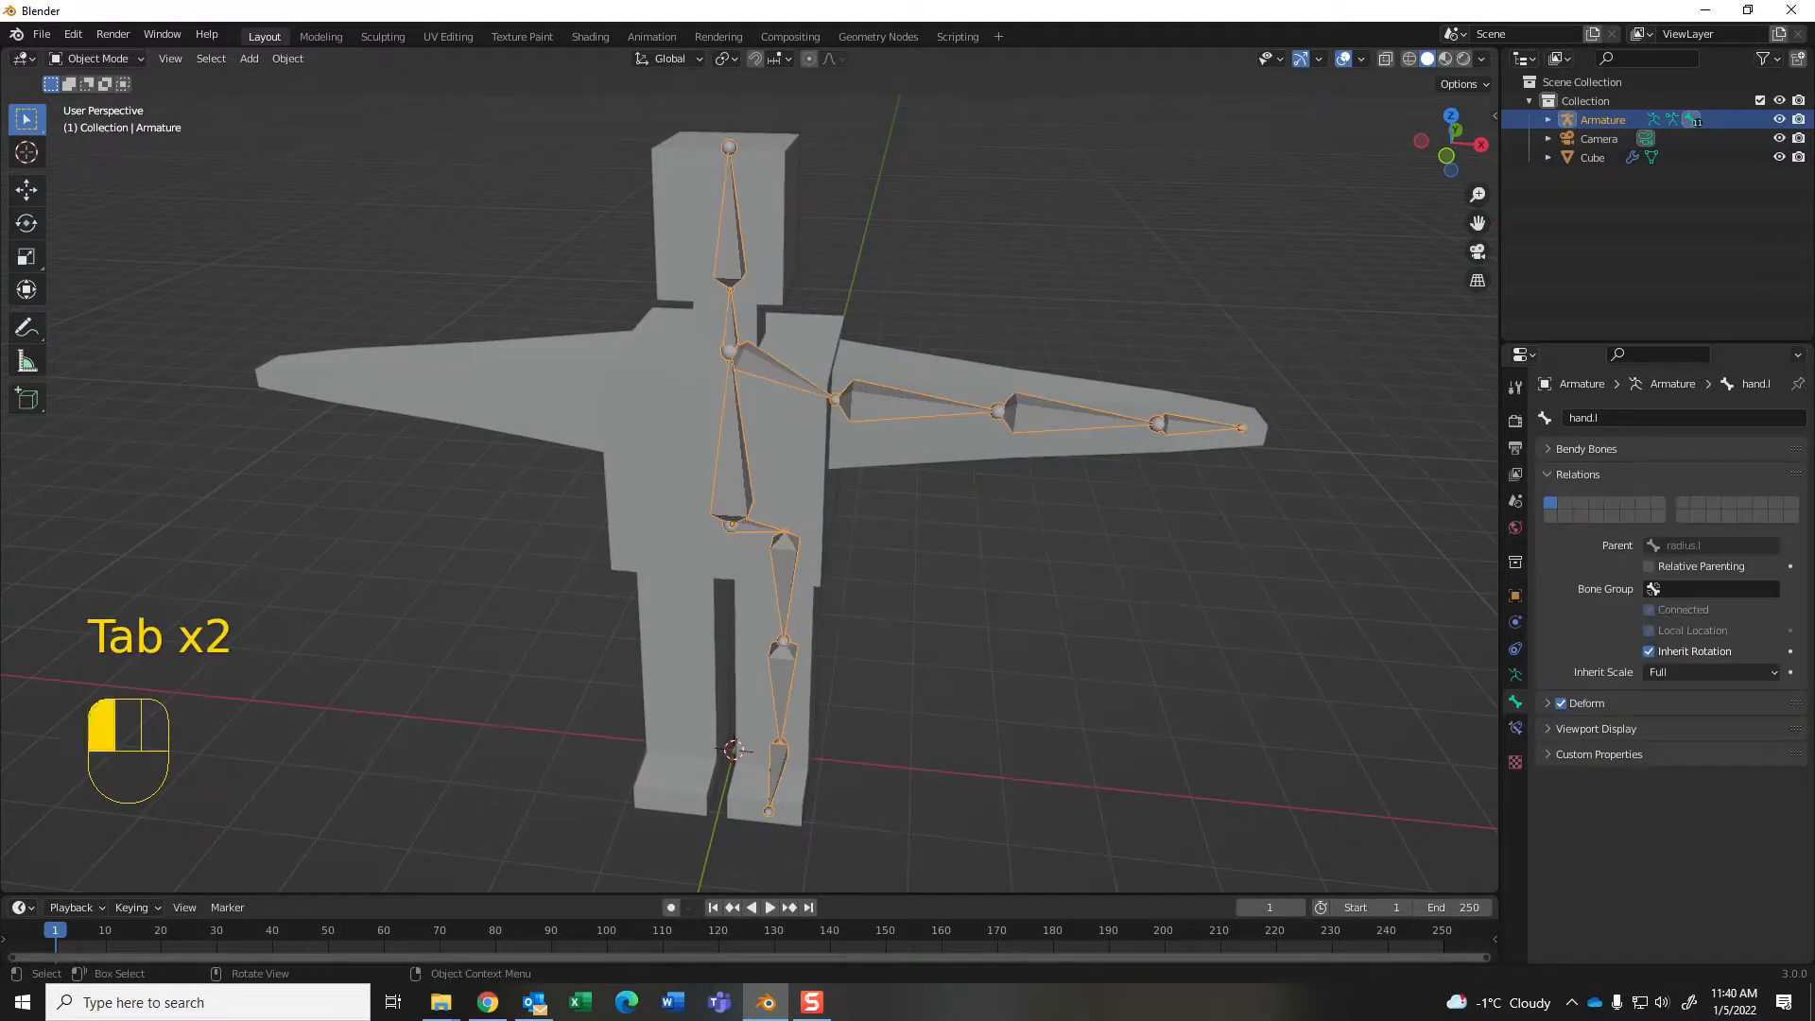
{"action": "left_click", "coordinate": [734, 750], "text": "shift"}
{"action": "key", "text": "ctrl+p"}
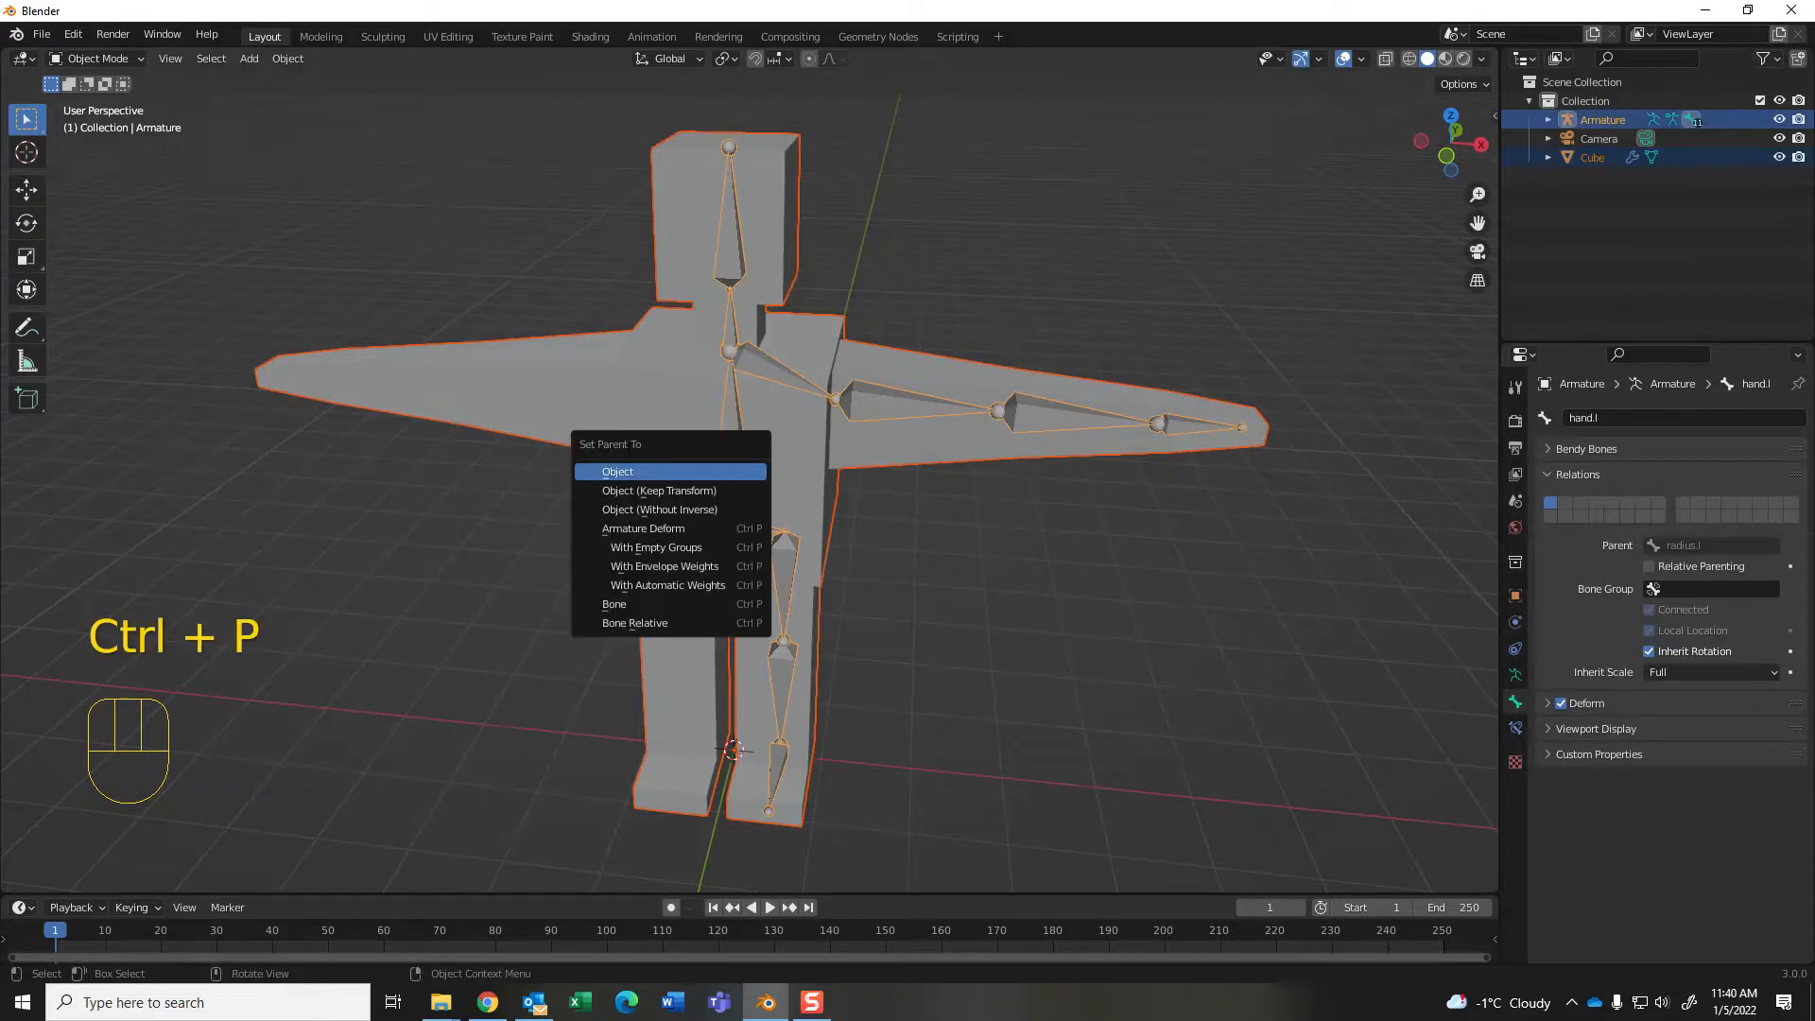
{"action": "key", "text": "Down"}
{"action": "key", "text": "Down"}
{"action": "key", "text": "Down"}
{"action": "key", "text": "Down"}
{"action": "key", "text": "Down"}
{"action": "key", "text": "Down"}
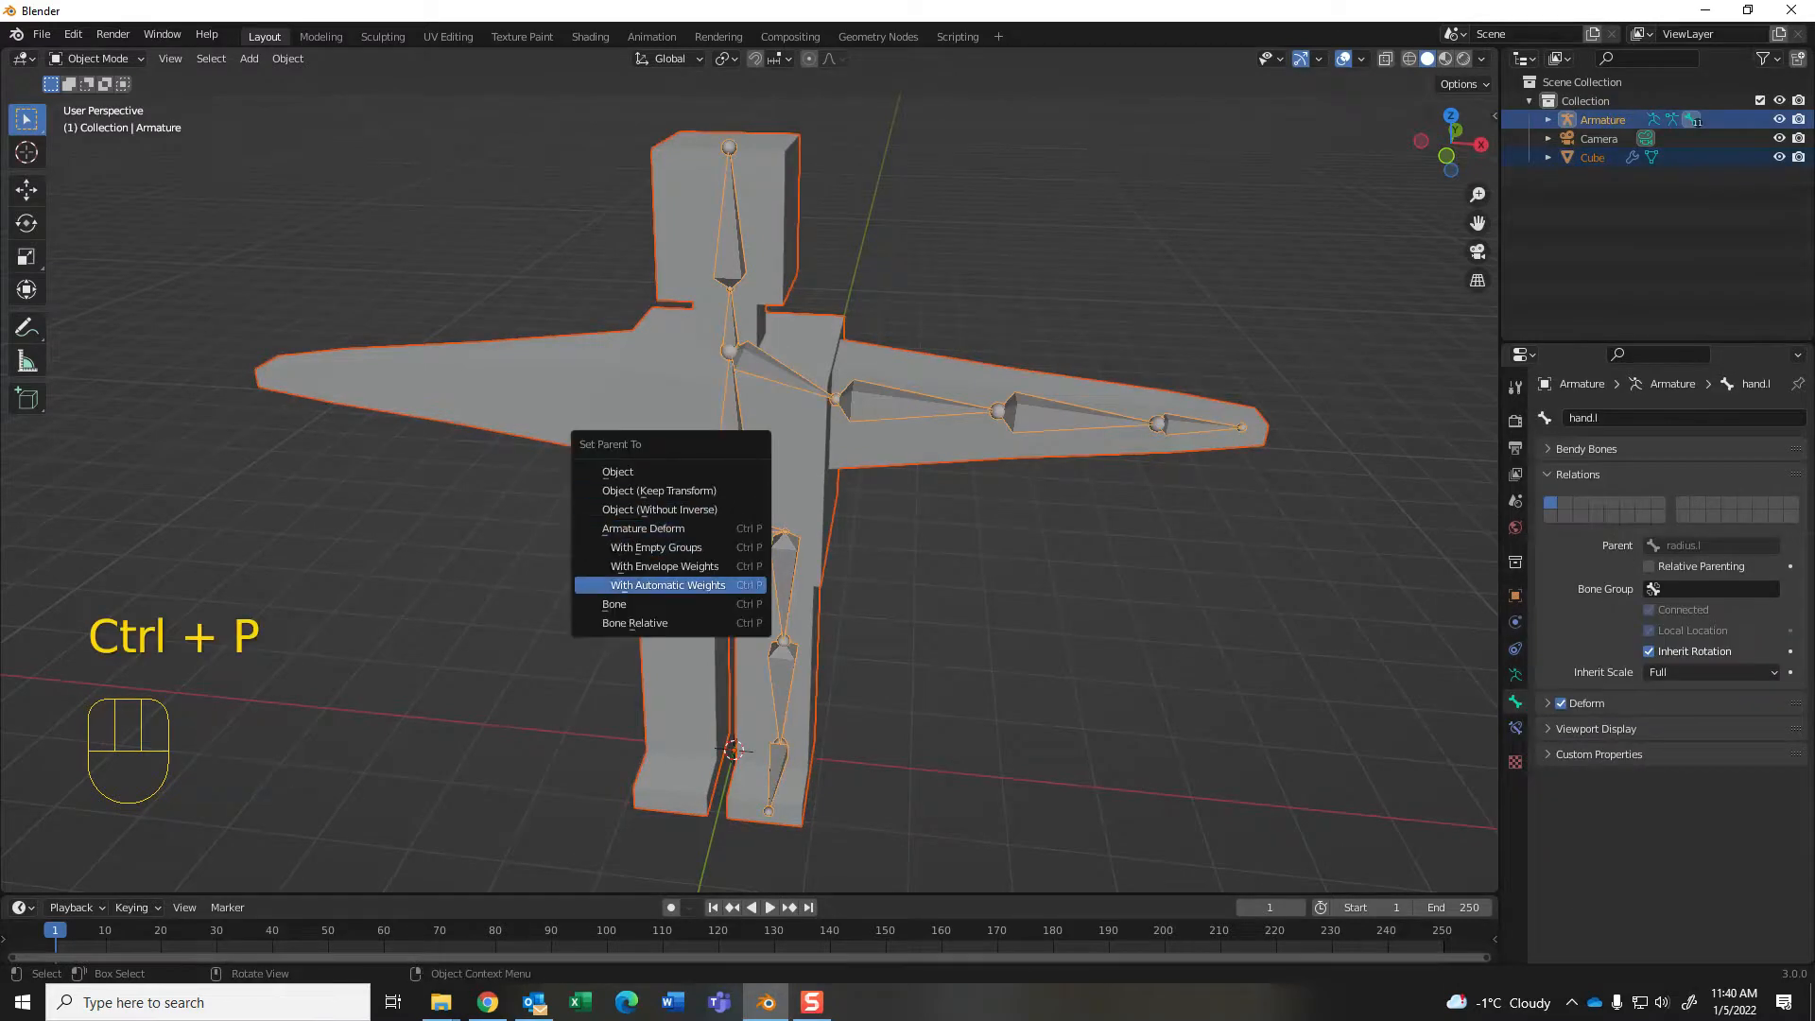
{"action": "key", "text": "Return"}
Step: Put the armature in Pose Mode and select the left upper-arm bone
{"action": "left_click", "coordinate": [734, 750]}
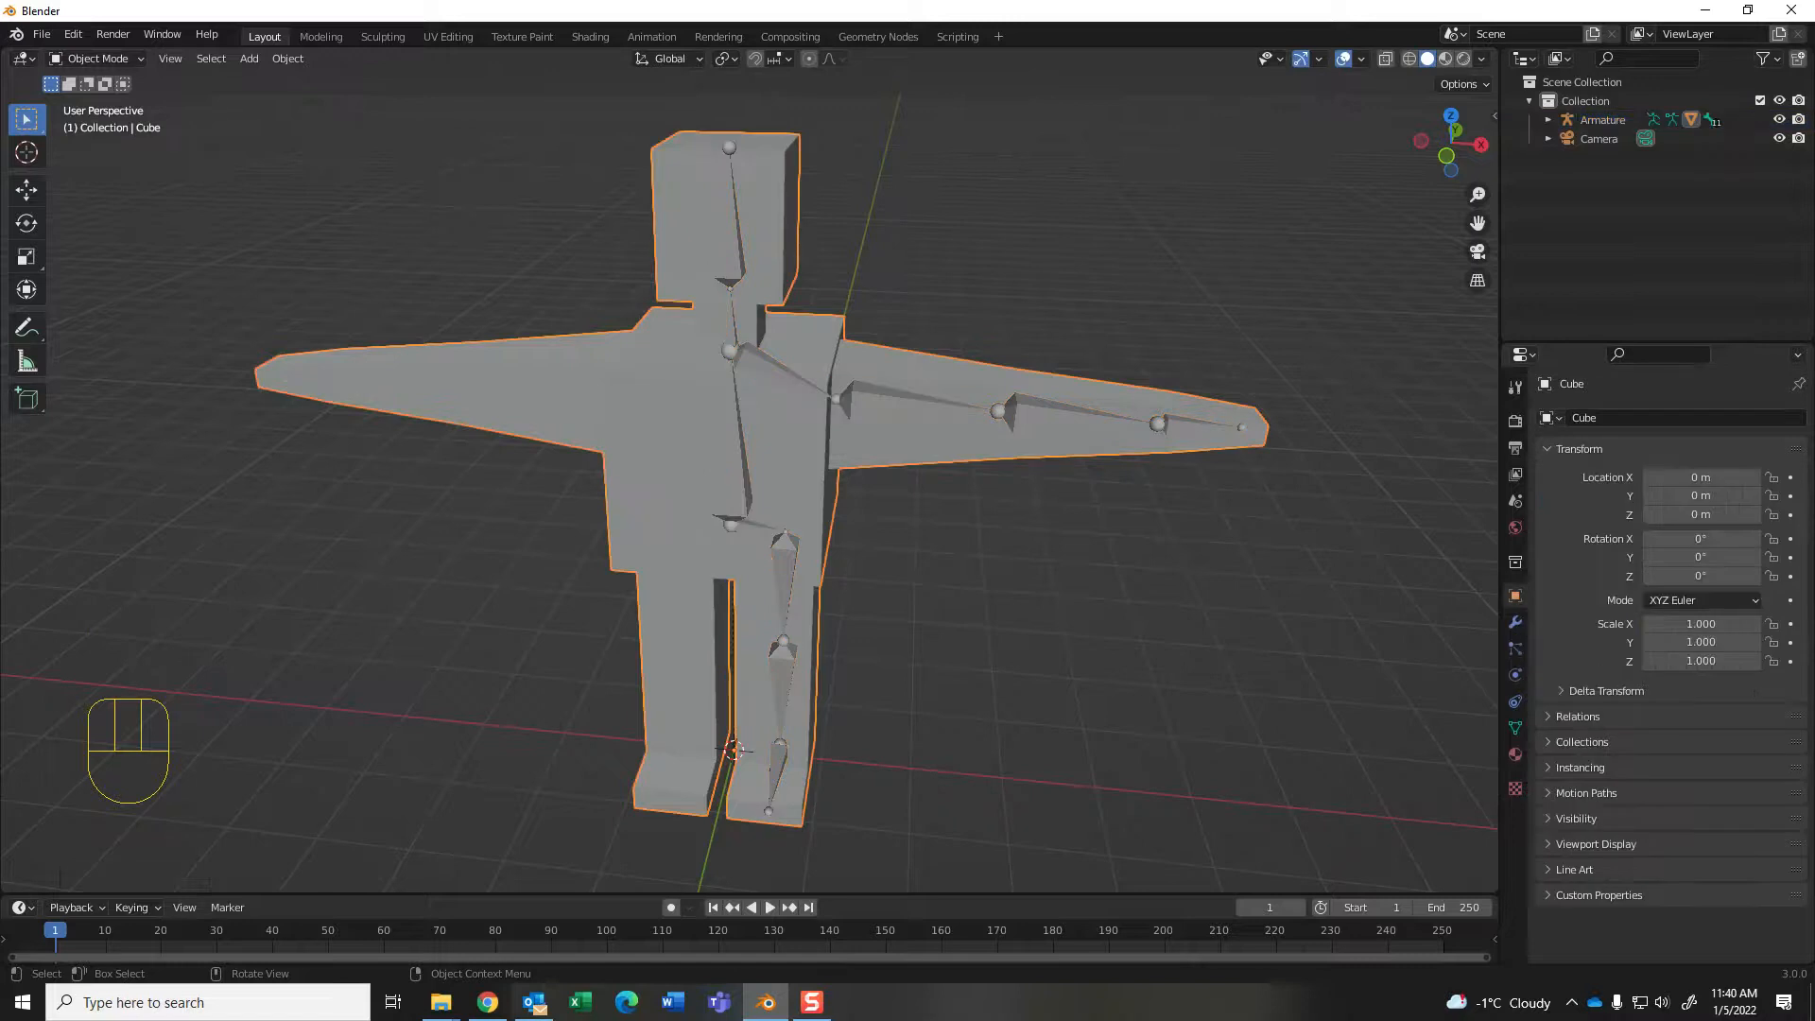
{"action": "left_click", "coordinate": [735, 749]}
{"action": "left_click", "coordinate": [95, 59]}
{"action": "left_click", "coordinate": [95, 122]}
{"action": "left_click", "coordinate": [893, 402]}
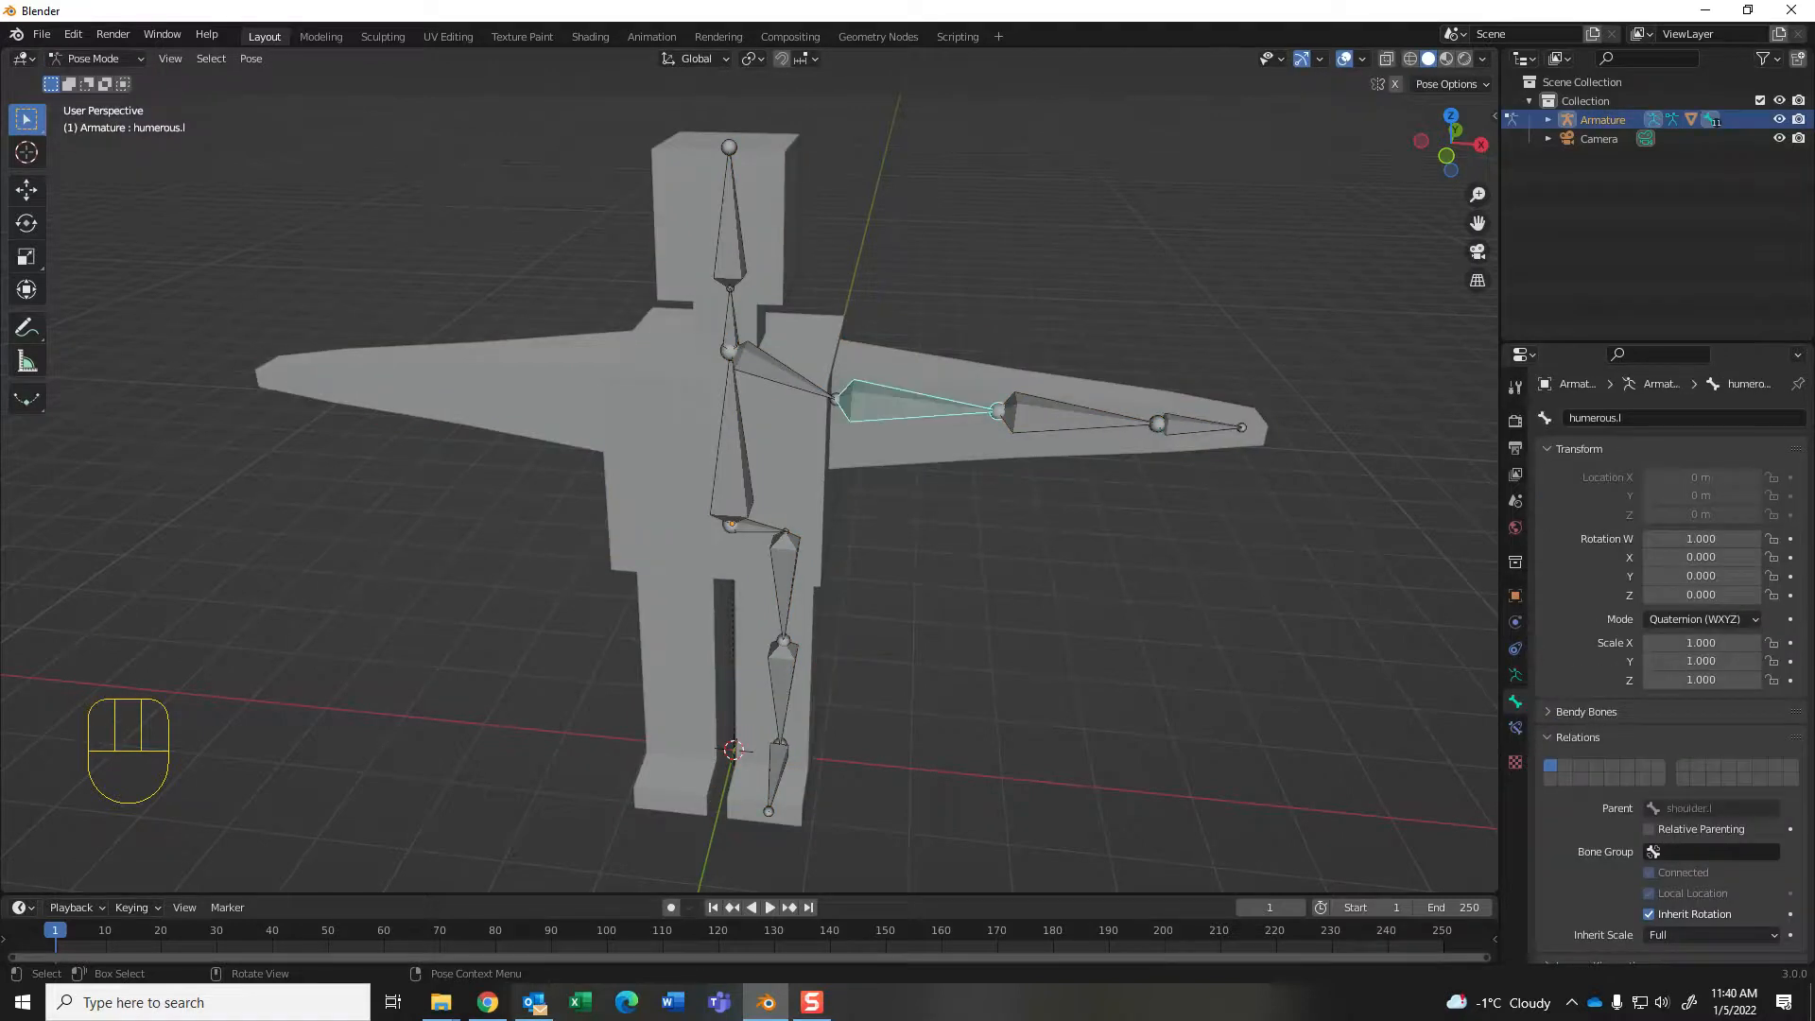
Step: Try posing the left arm by rotating the upper-arm bone and bending the hand bone downward
{"action": "key", "text": "g"}
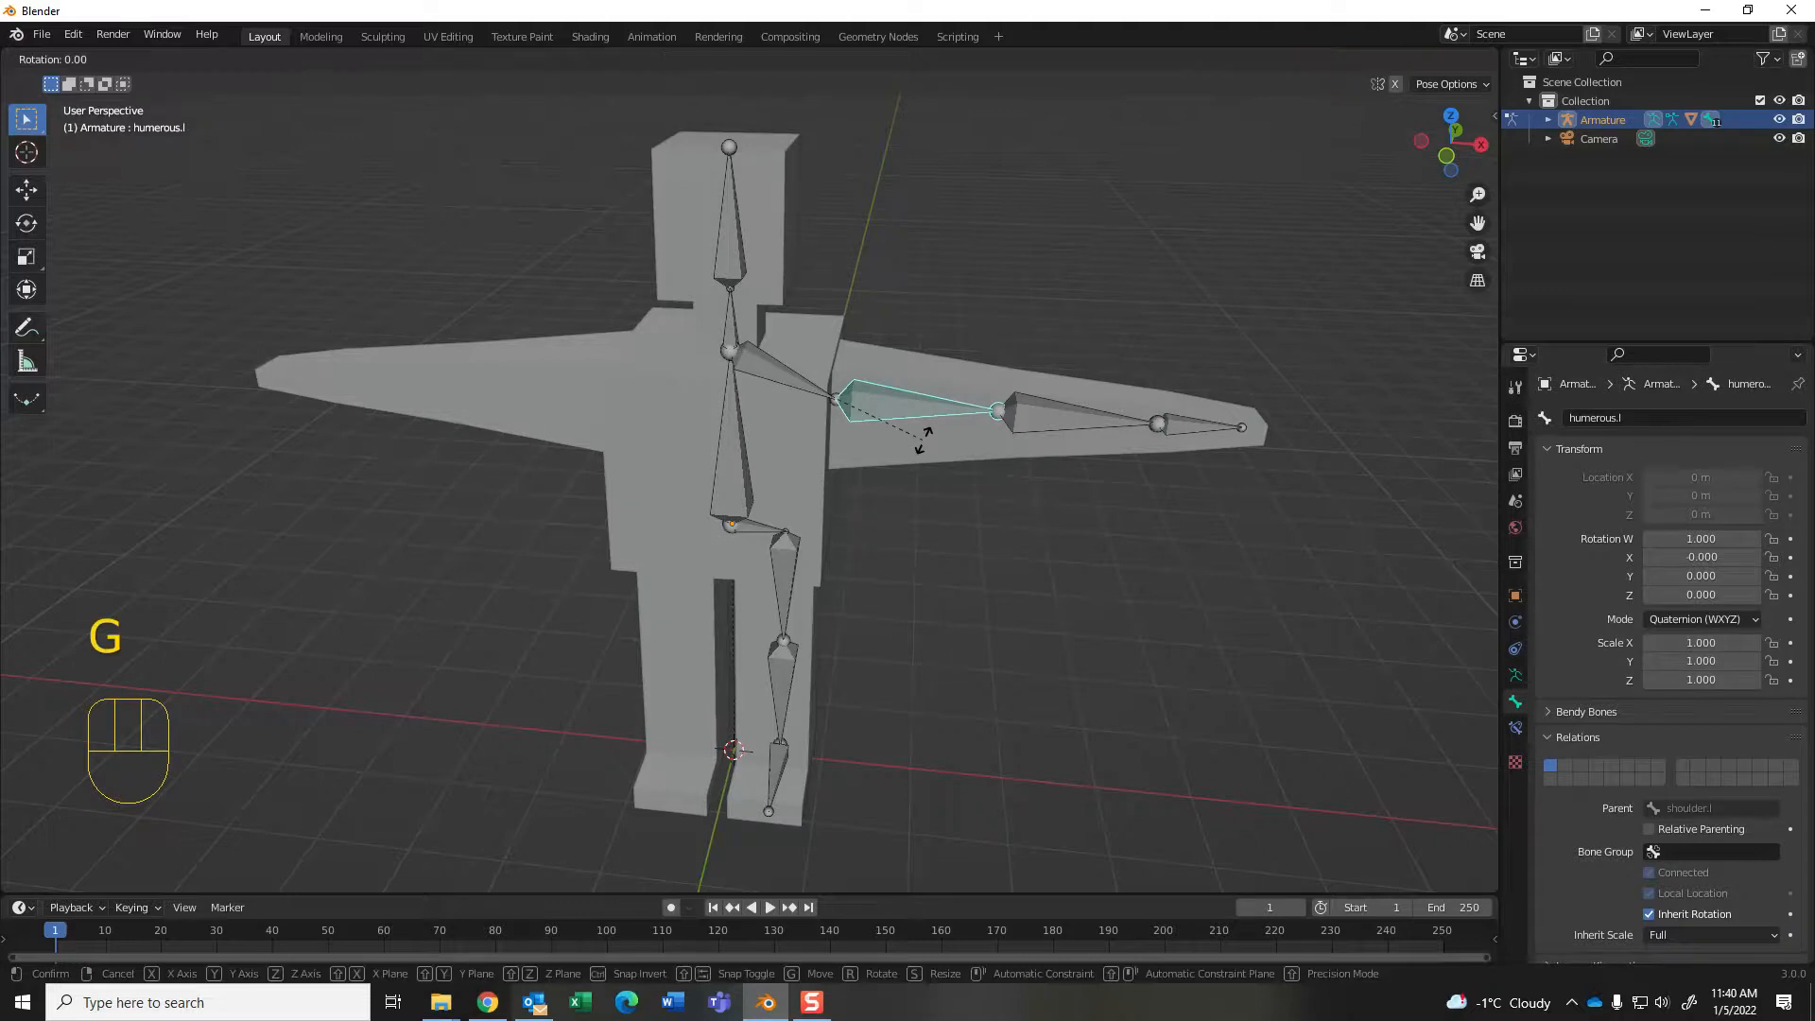
{"action": "key", "text": "r"}
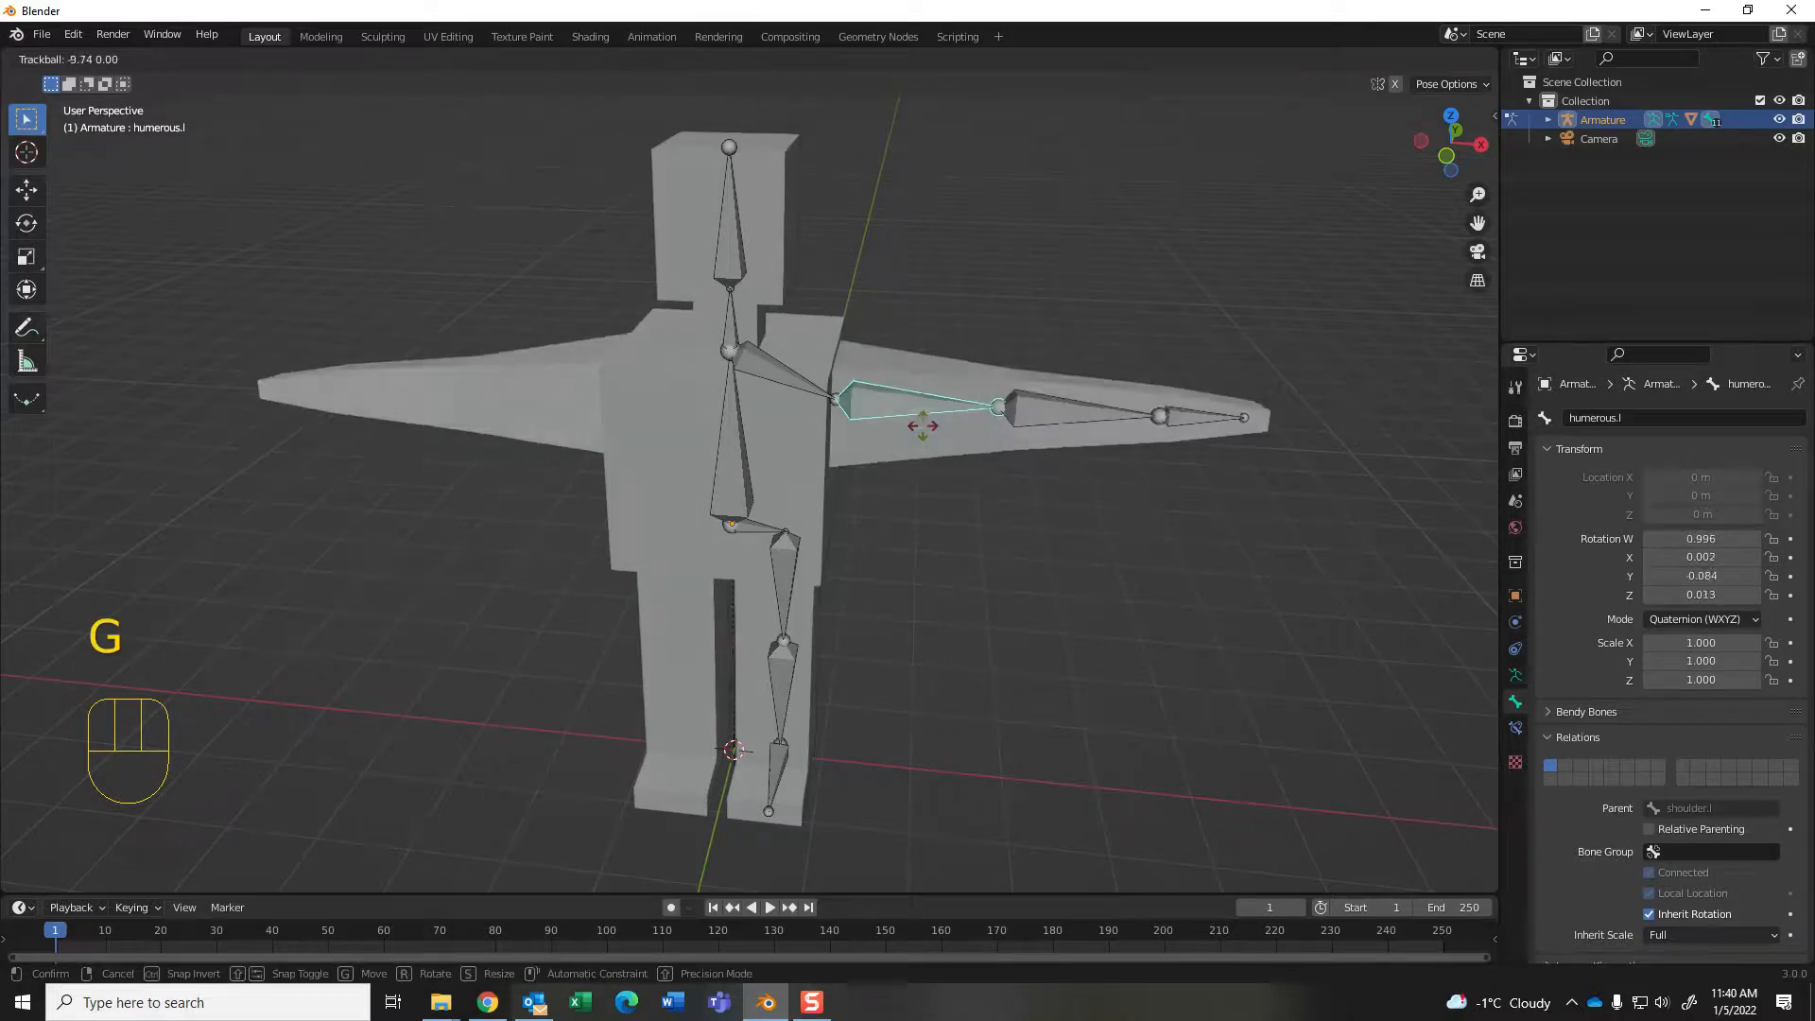
{"action": "key", "text": "Return"}
{"action": "left_click", "coordinate": [1177, 427]}
{"action": "key", "text": "r"}
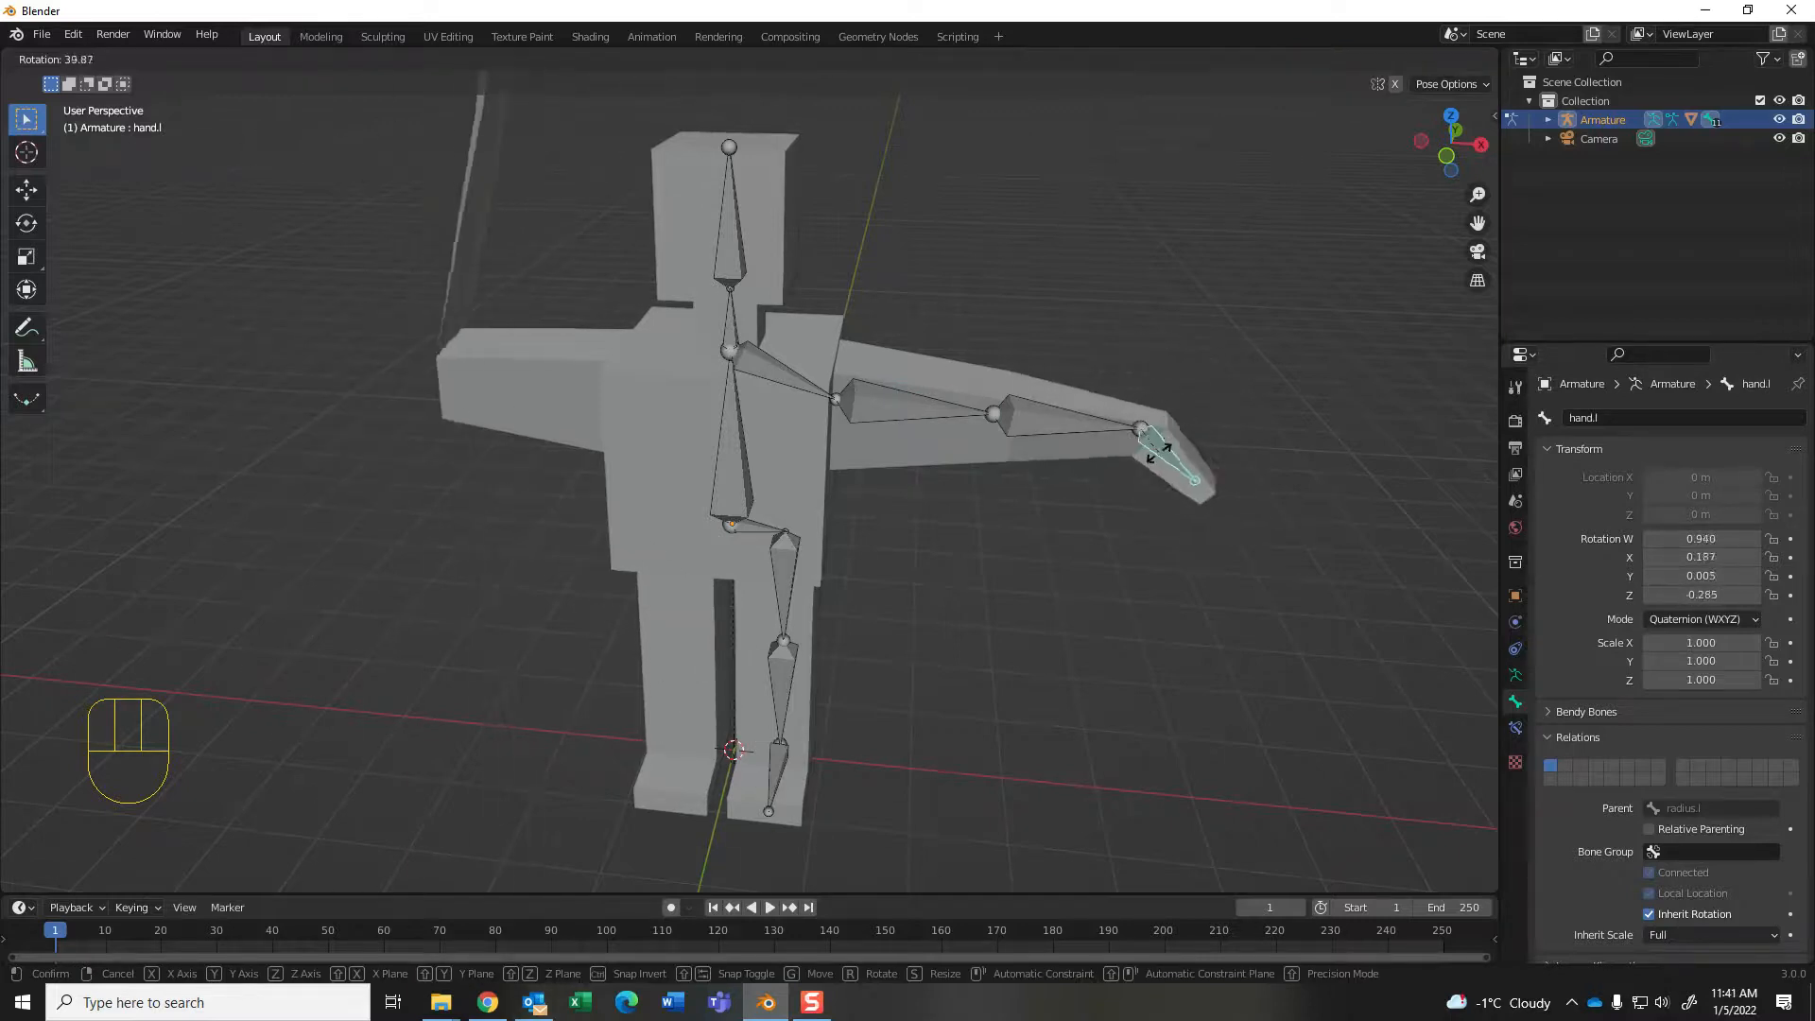
{"action": "key", "text": "Return"}
Step: Try rotating the left forearm bone twice and the hand bone once more
{"action": "left_click", "coordinate": [1062, 421]}
{"action": "key", "text": "r"}
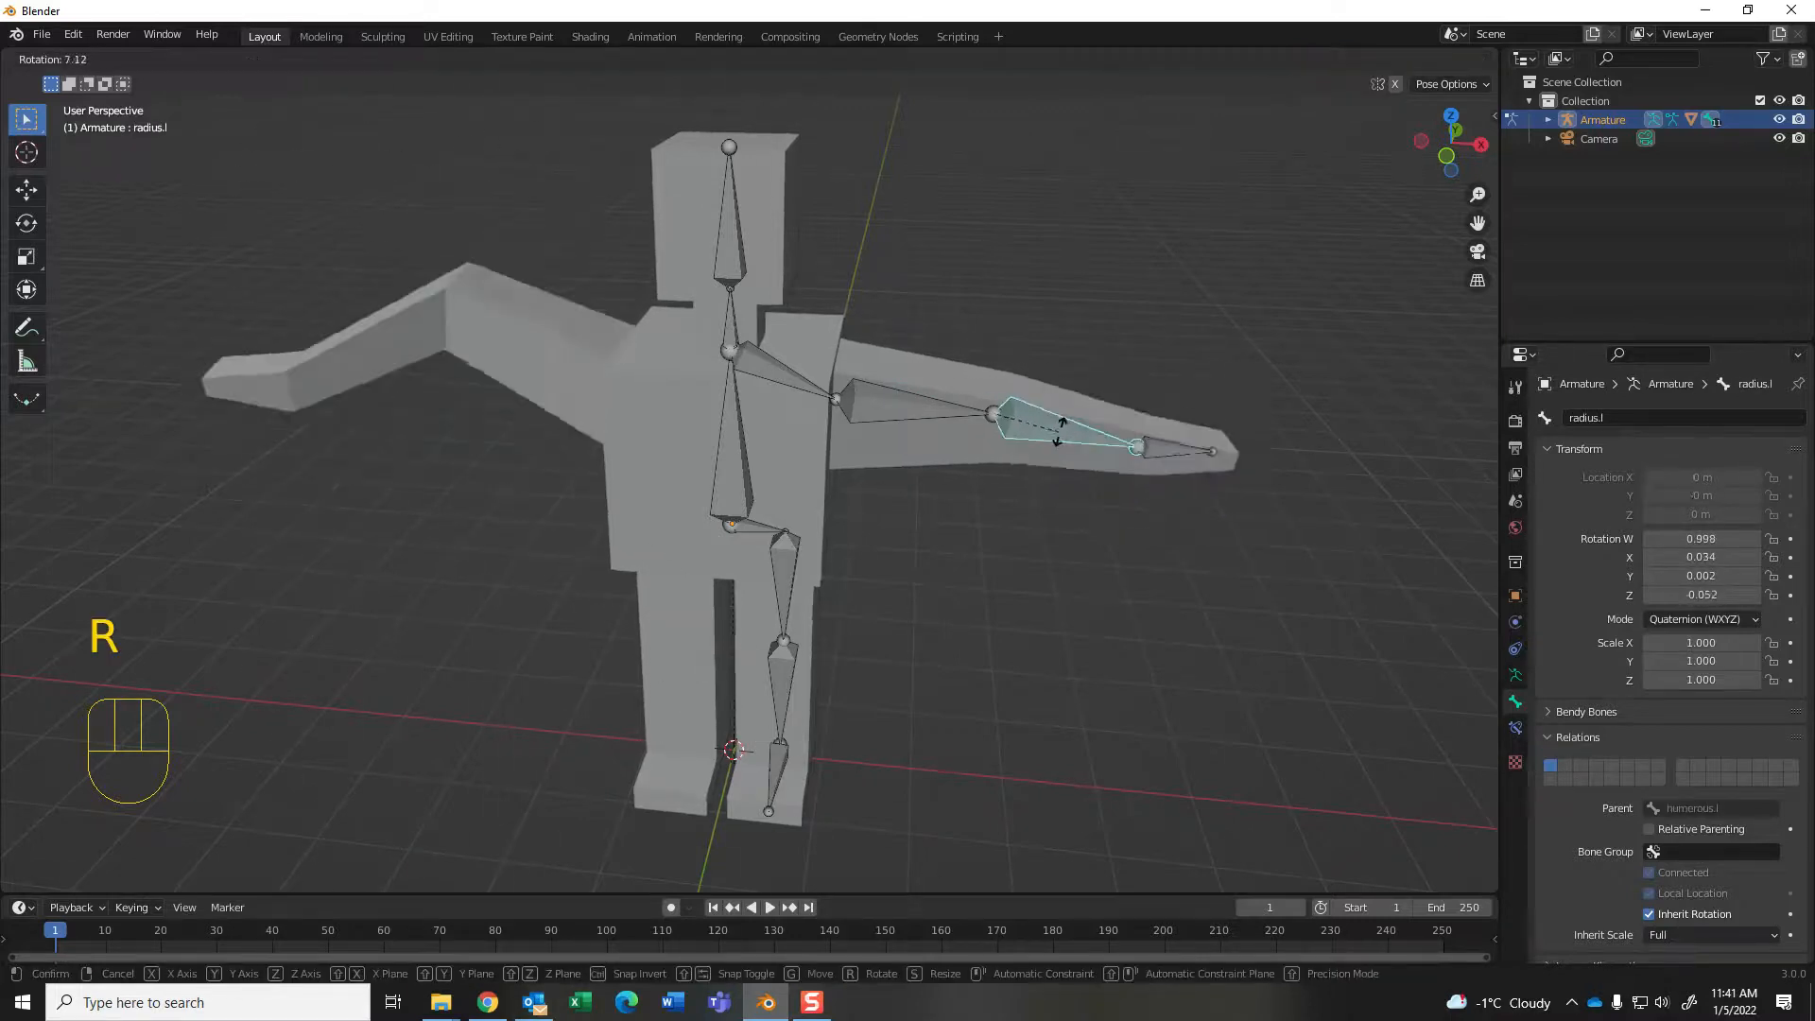
{"action": "left_click", "coordinate": [1061, 446]}
{"action": "key", "text": "r"}
{"action": "left_click", "coordinate": [1069, 419]}
{"action": "left_click", "coordinate": [1170, 429]}
{"action": "key", "text": "r"}
{"action": "left_click", "coordinate": [1165, 436]}
Step: Undo all left-arm pose rotations and return the armature to Object Mode
{"action": "key", "text": "ctrl+z"}
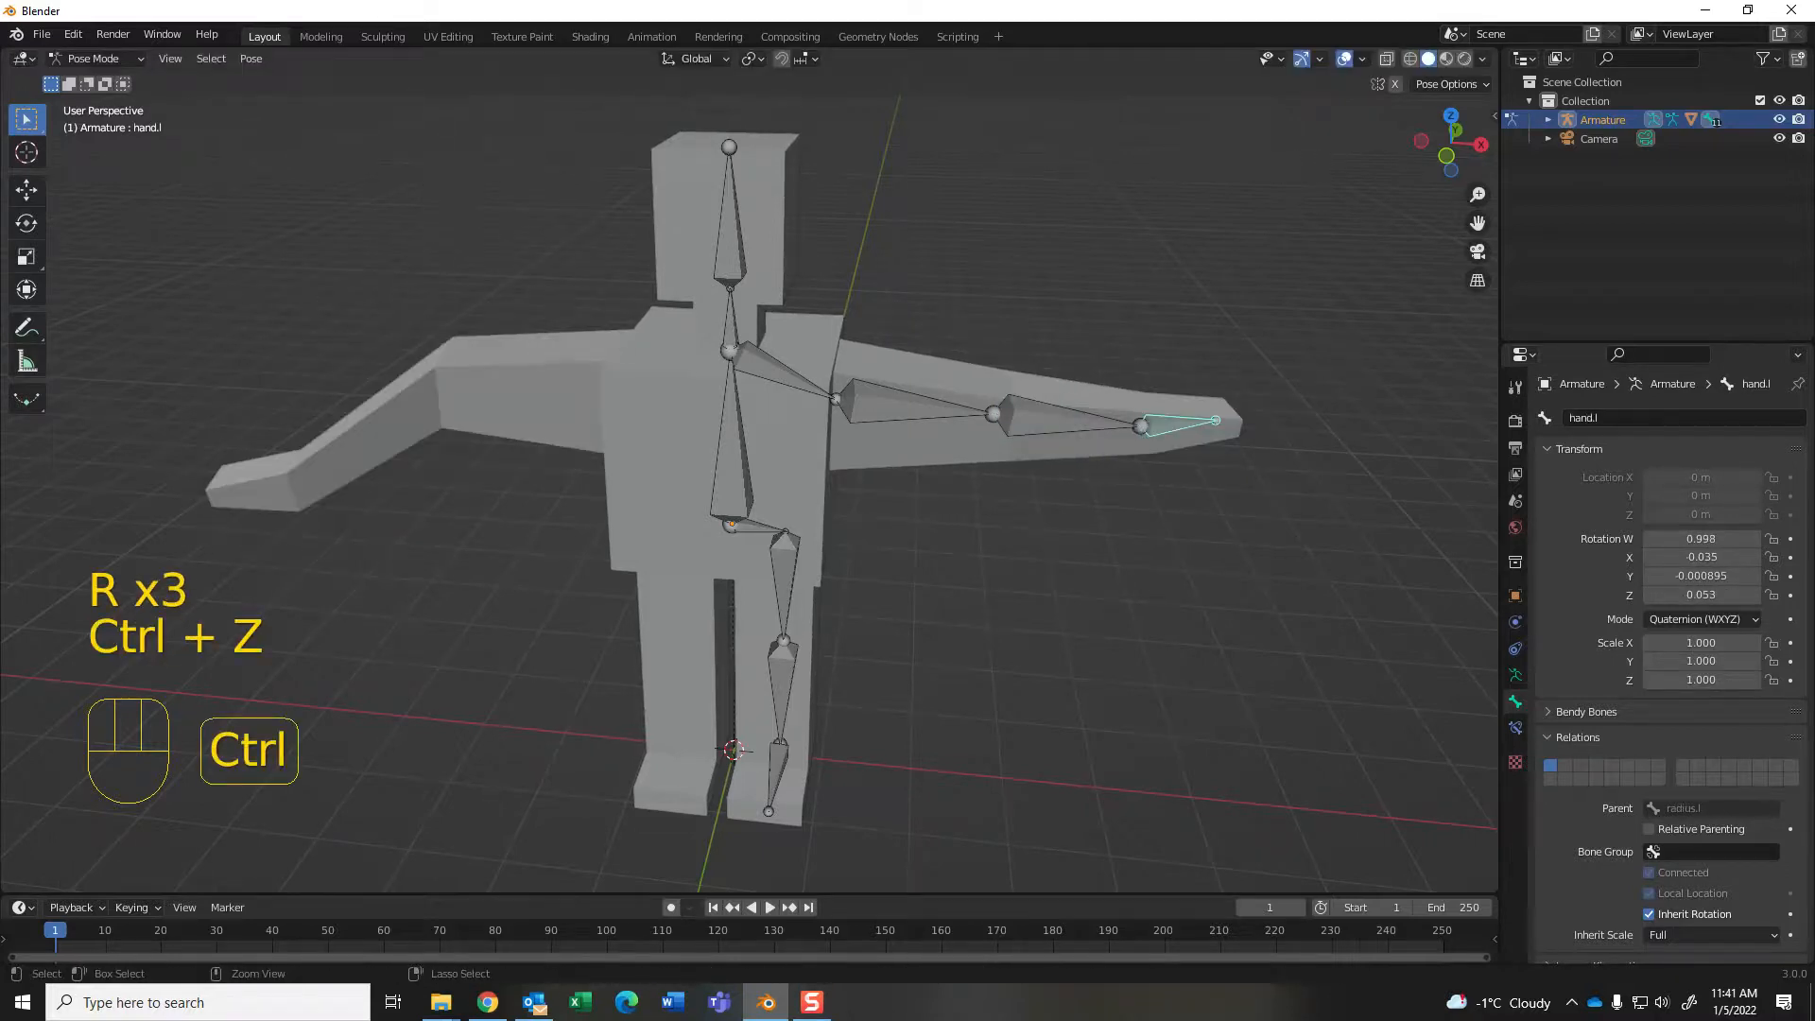
{"action": "key", "text": "ctrl+z"}
{"action": "key", "text": "ctrl+z"}
{"action": "key", "text": "ctrl+z"}
{"action": "key", "text": "ctrl+z"}
{"action": "key", "text": "ctrl+z"}
{"action": "key", "text": "ctrl+z"}
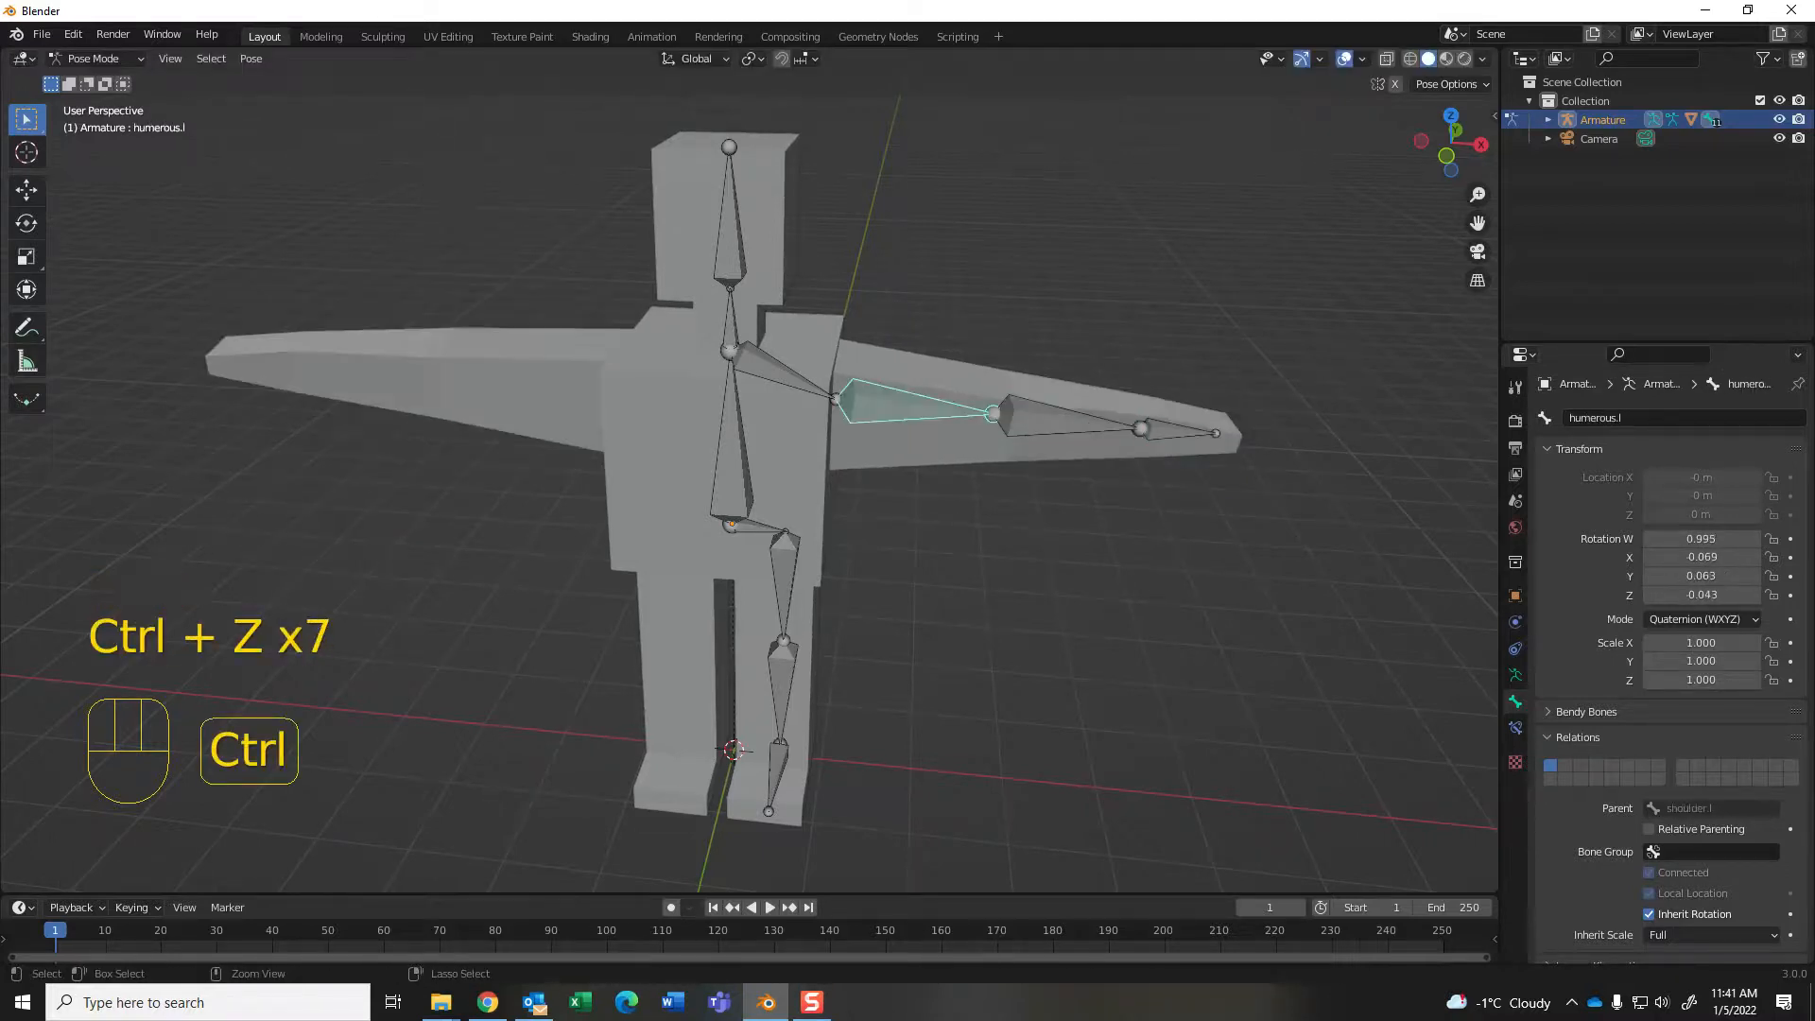
{"action": "key", "text": "ctrl+z"}
{"action": "key", "text": "ctrl+z"}
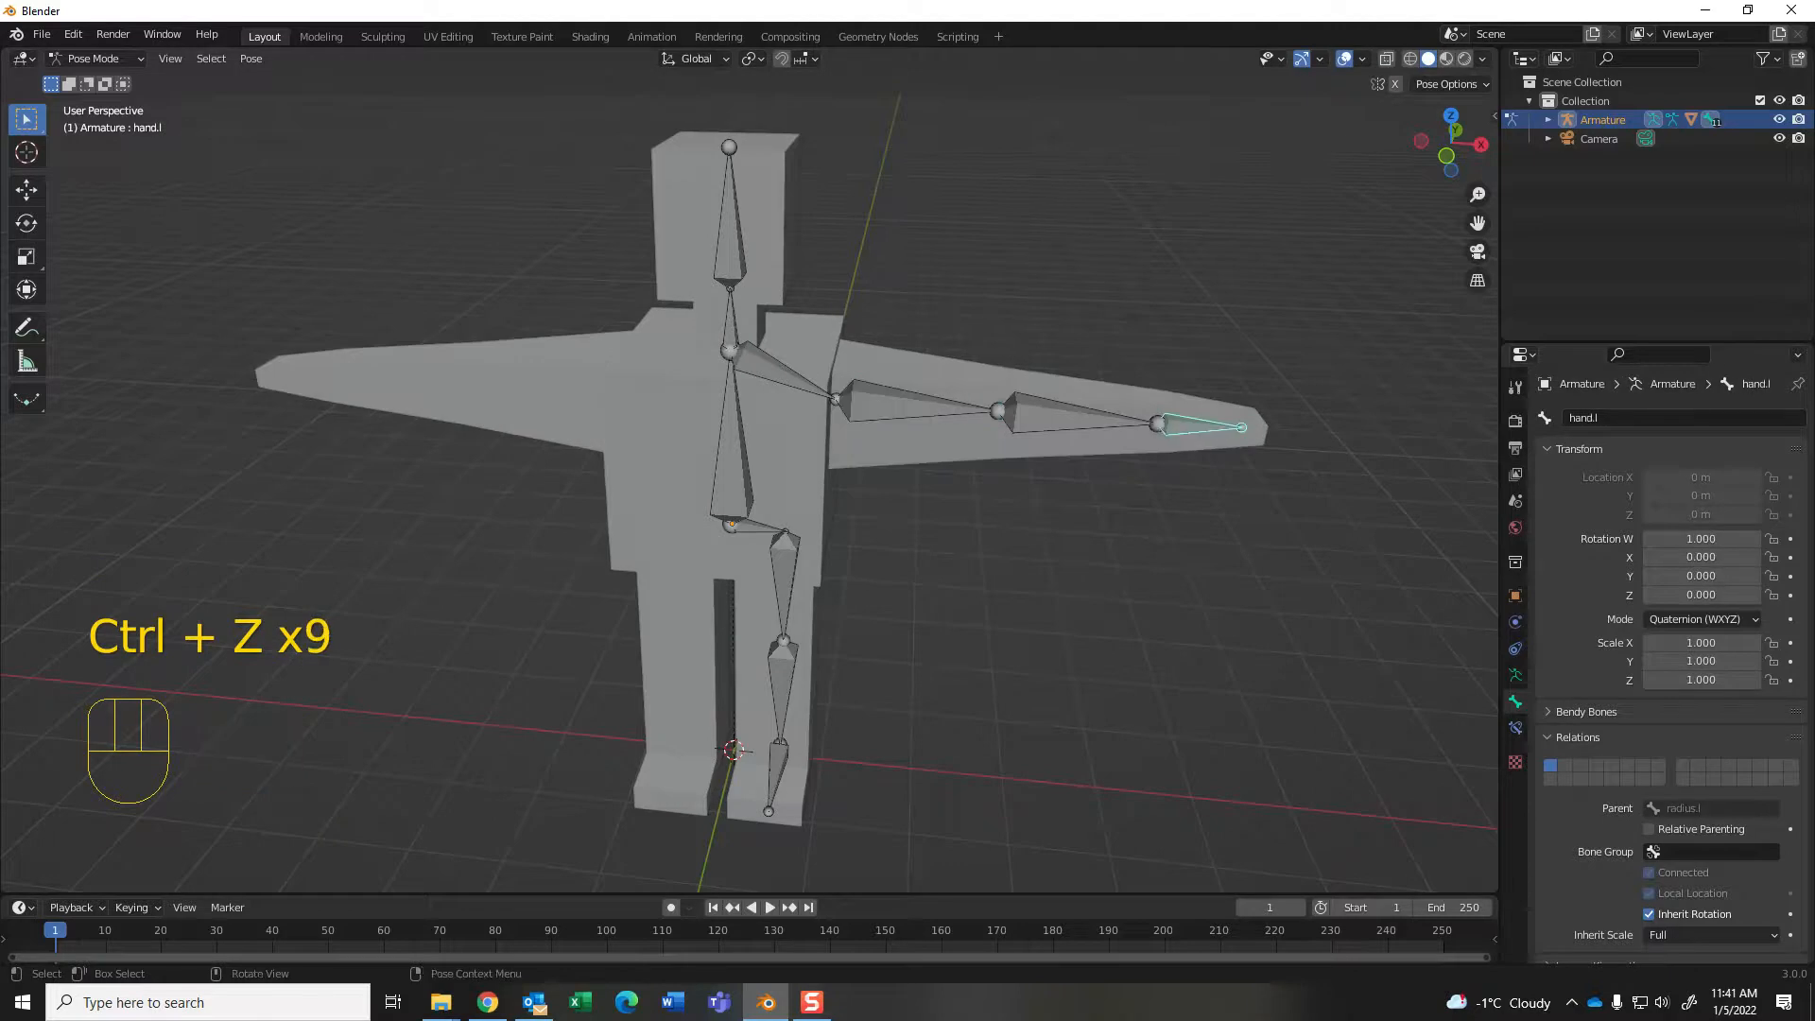
{"action": "key", "text": "ctrl+z"}
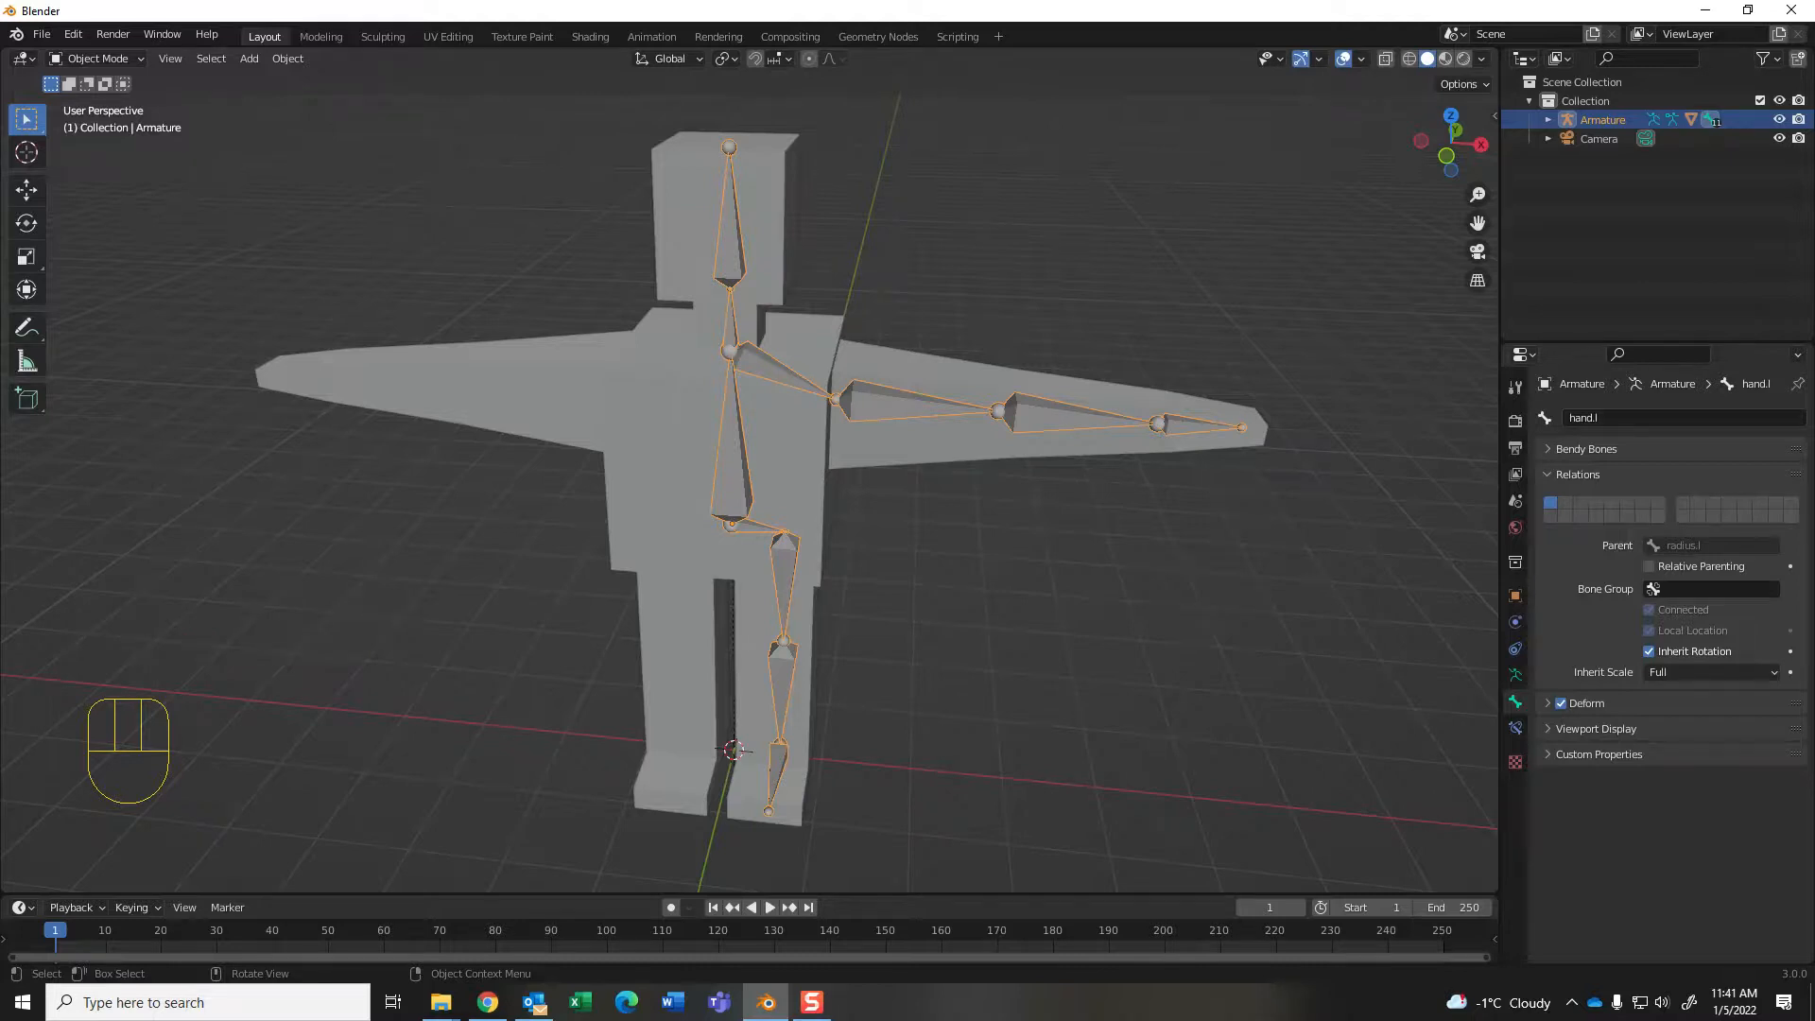
{"action": "key", "text": "Tab"}
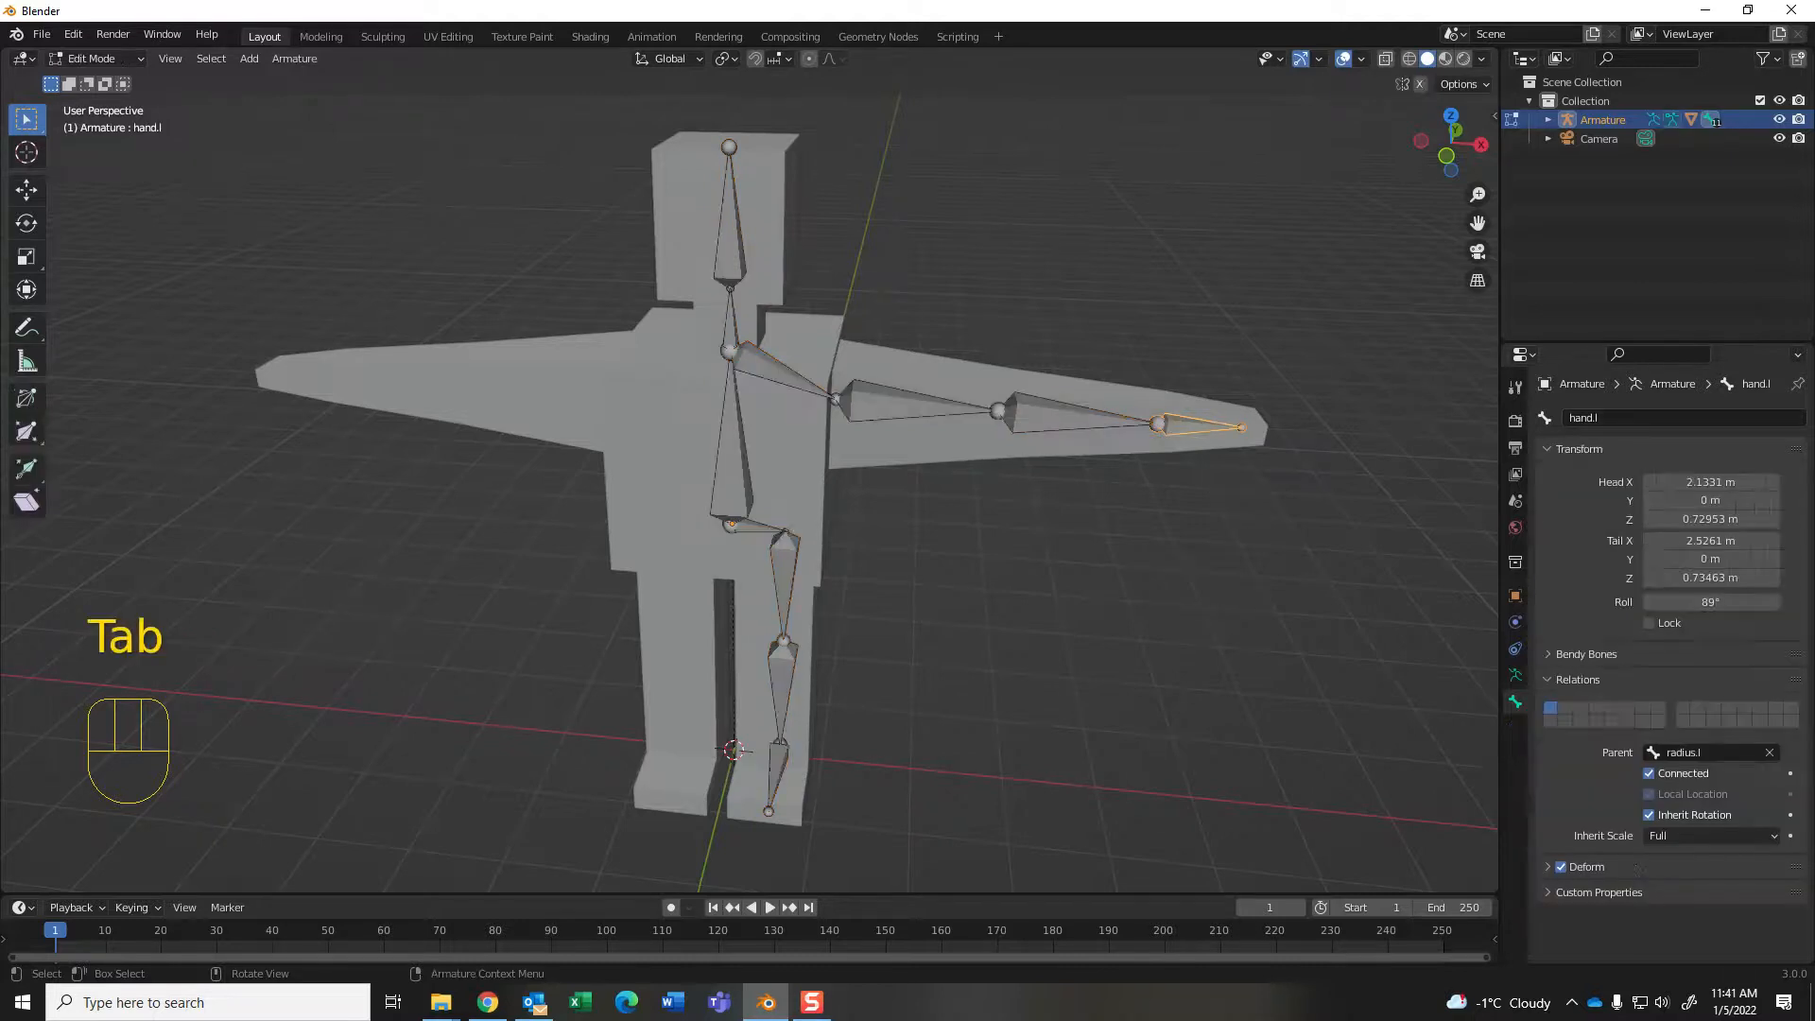
{"action": "key", "text": "Tab"}
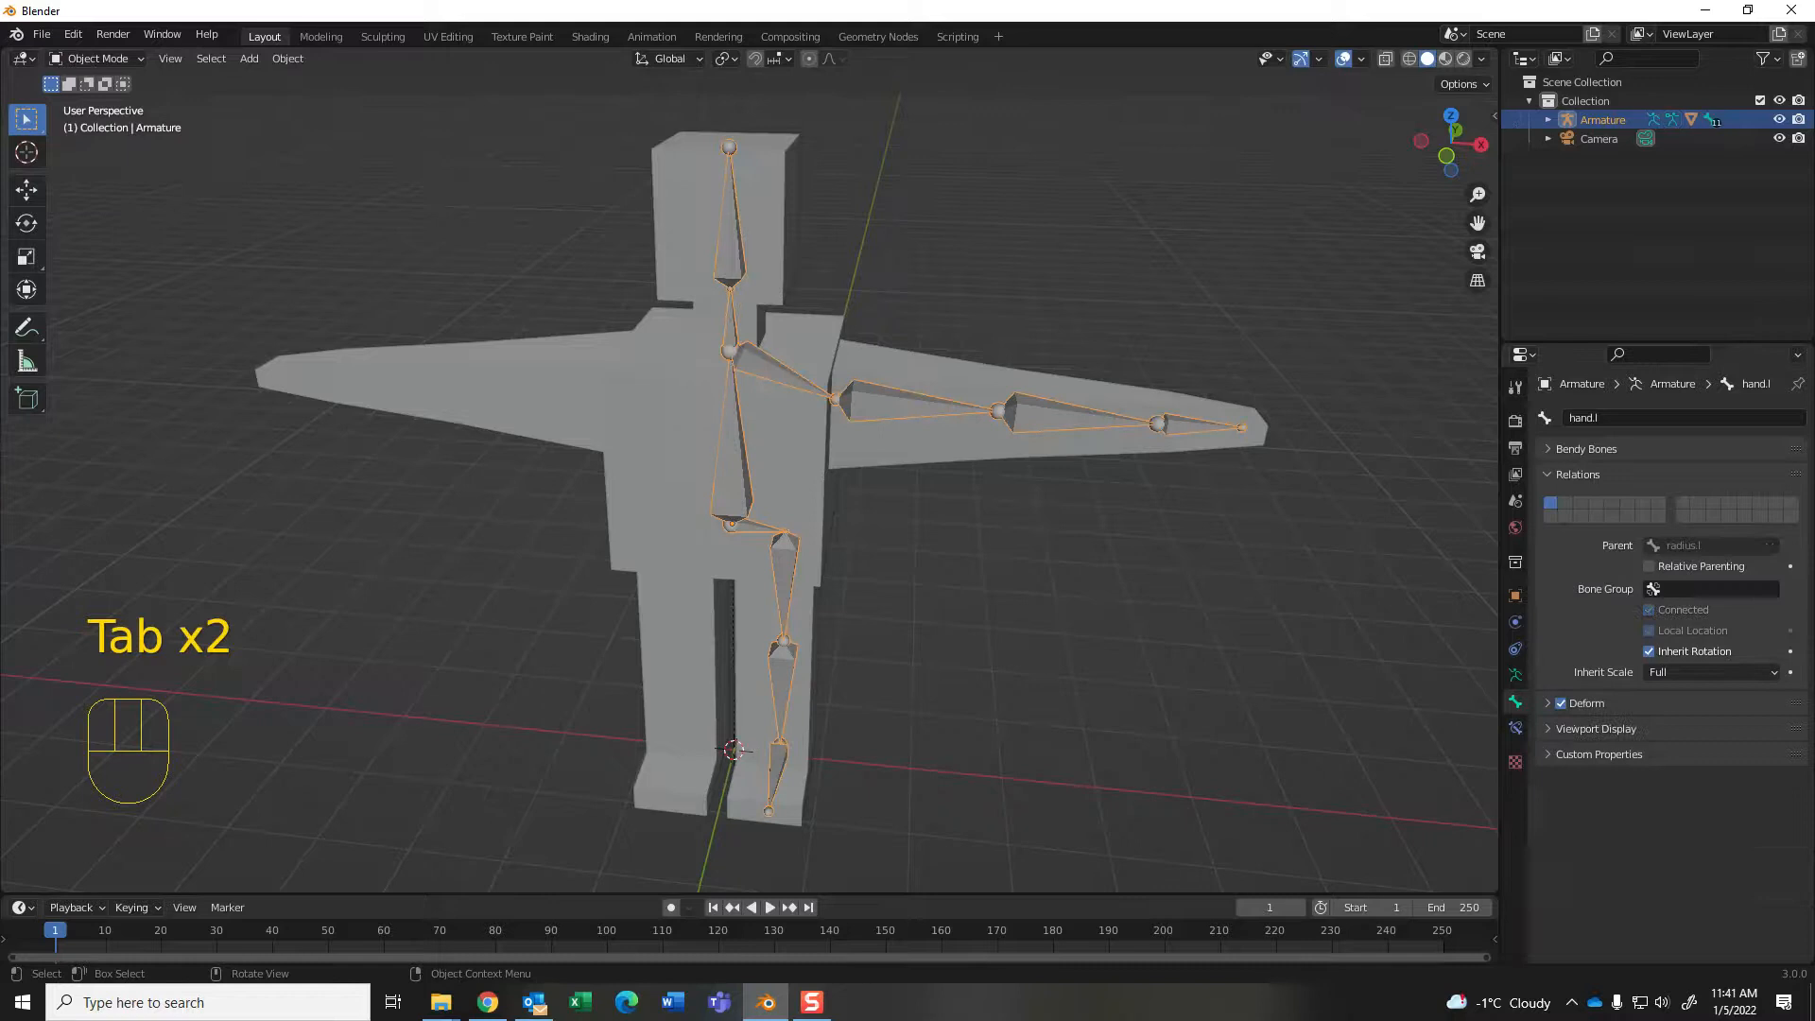
Step: Apply the Mirror modifier on the body mesh and deselect everything
{"action": "left_click", "coordinate": [794, 444]}
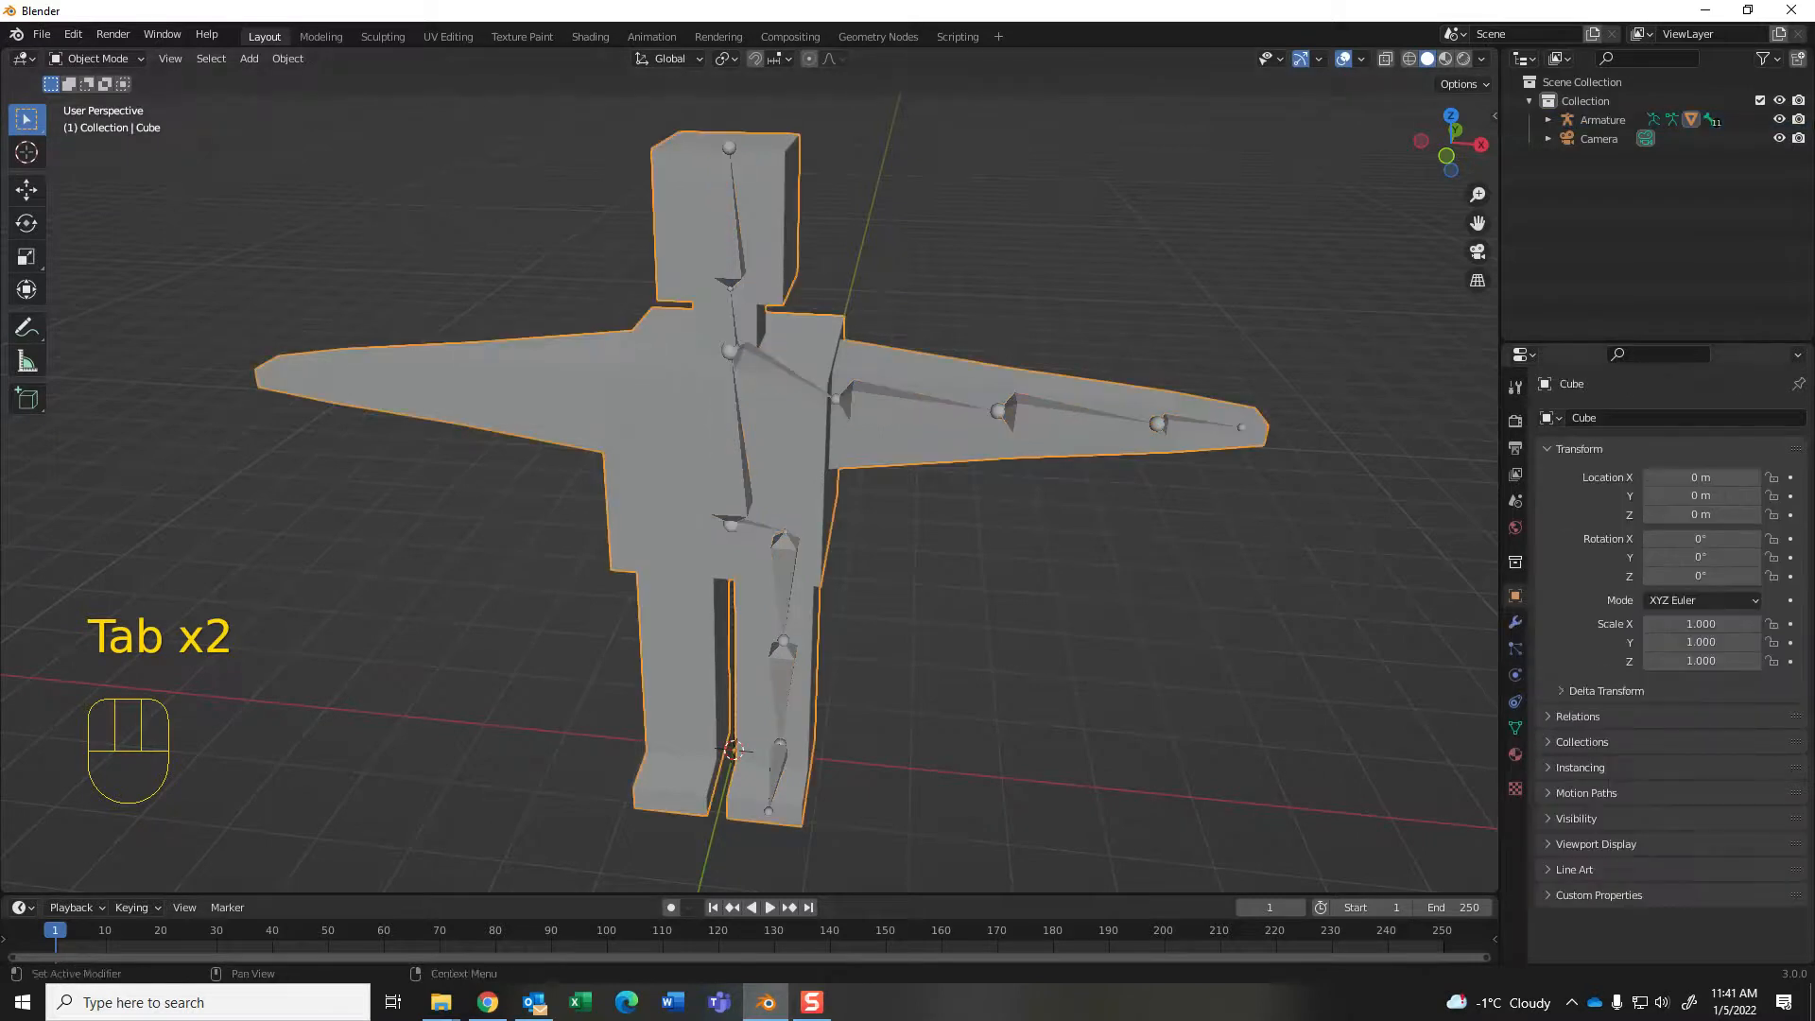
{"action": "left_click", "coordinate": [1515, 622]}
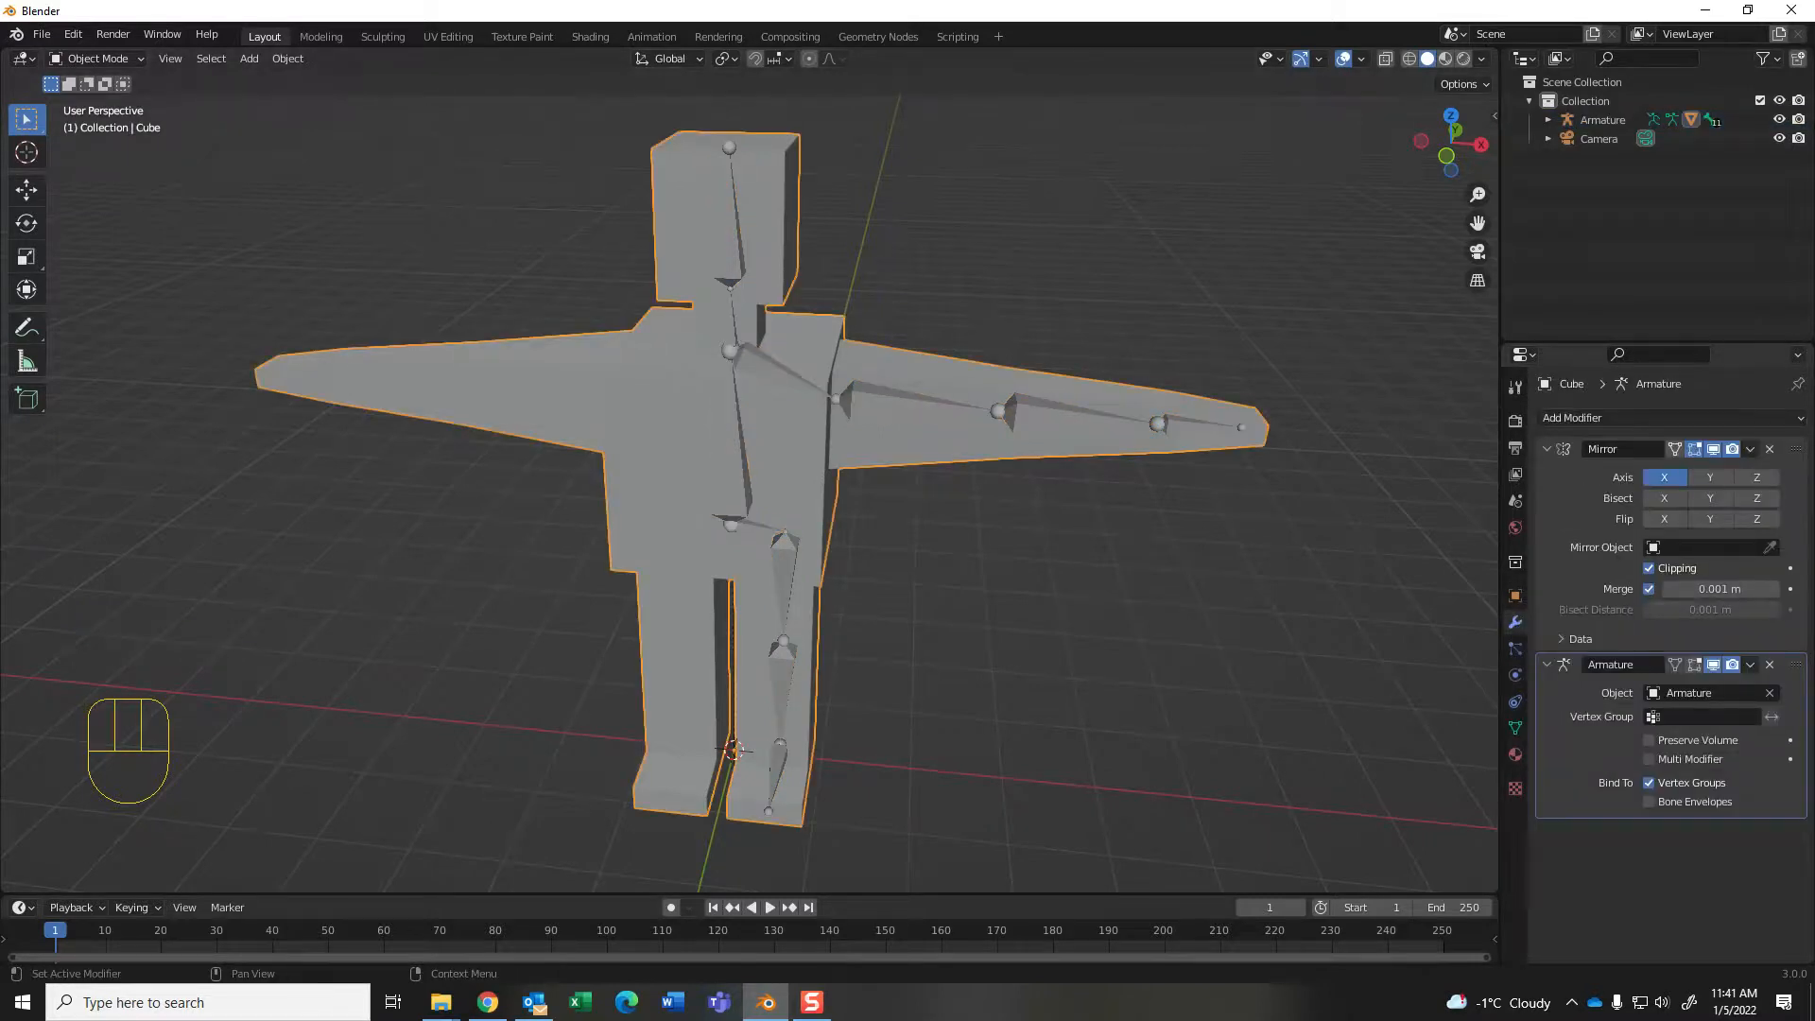
{"action": "left_click", "coordinate": [1750, 449]}
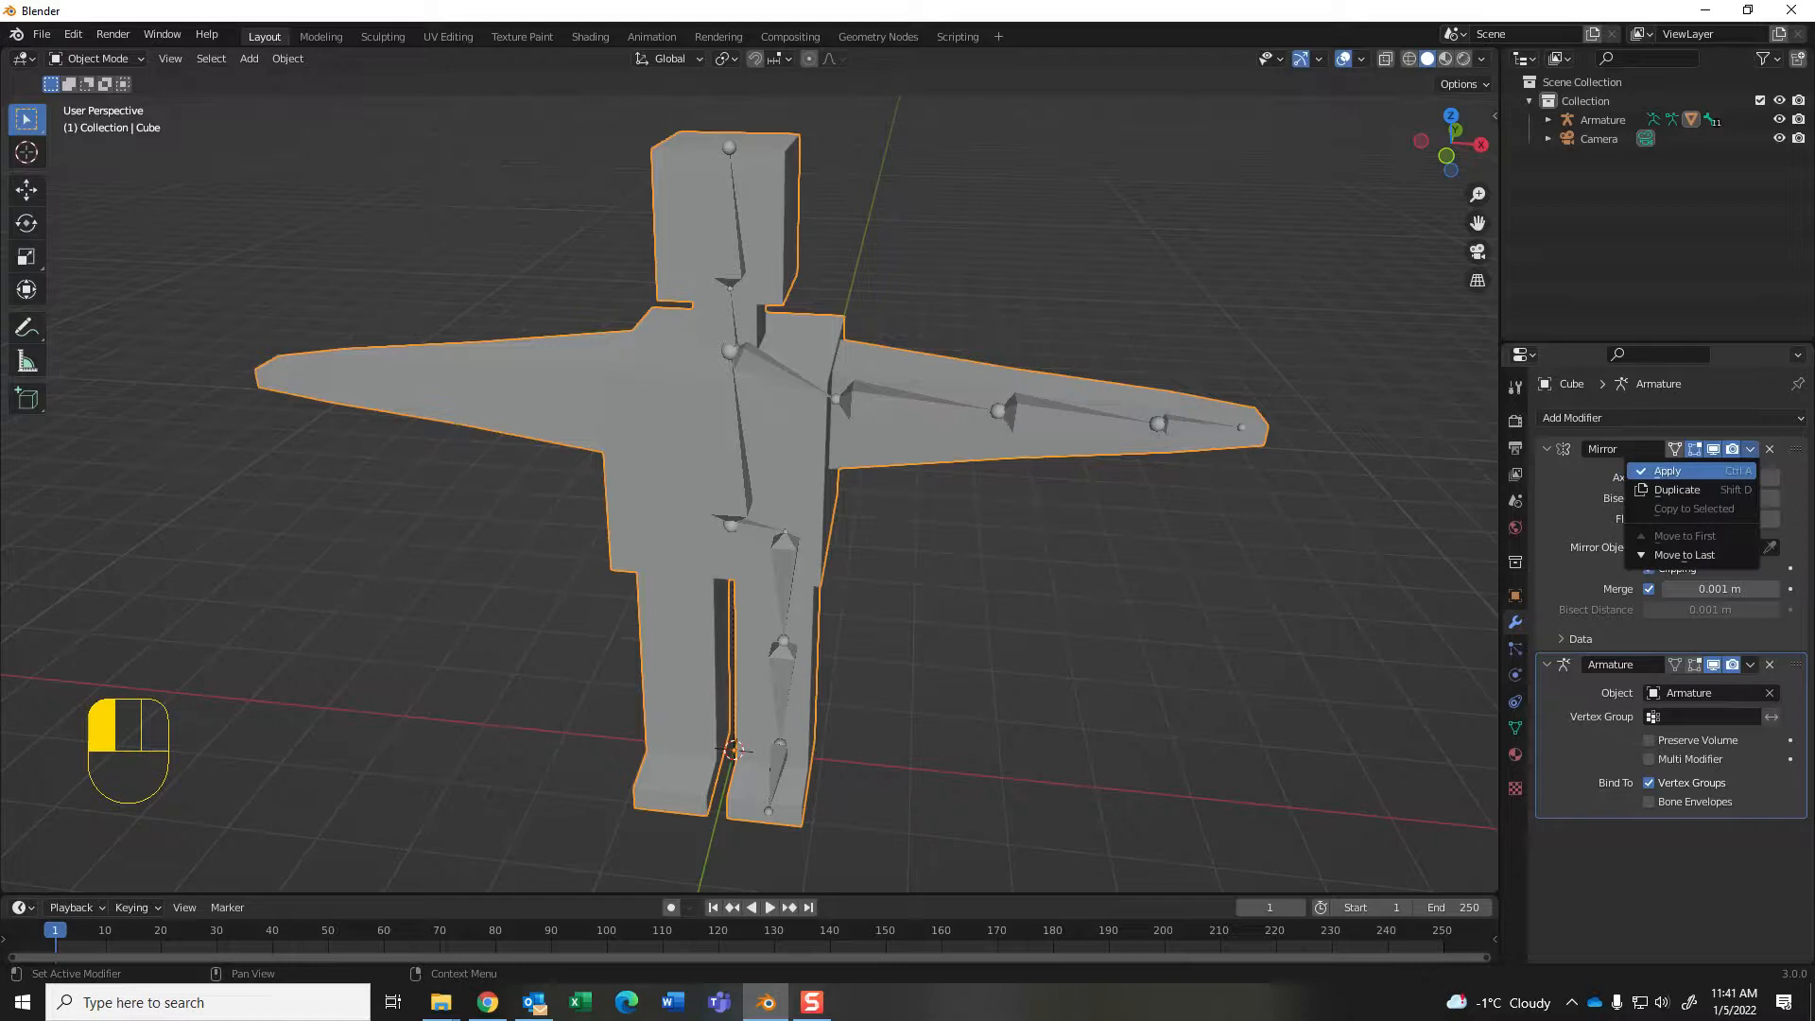
{"action": "left_click", "coordinate": [1664, 470]}
{"action": "key", "text": "alt+a"}
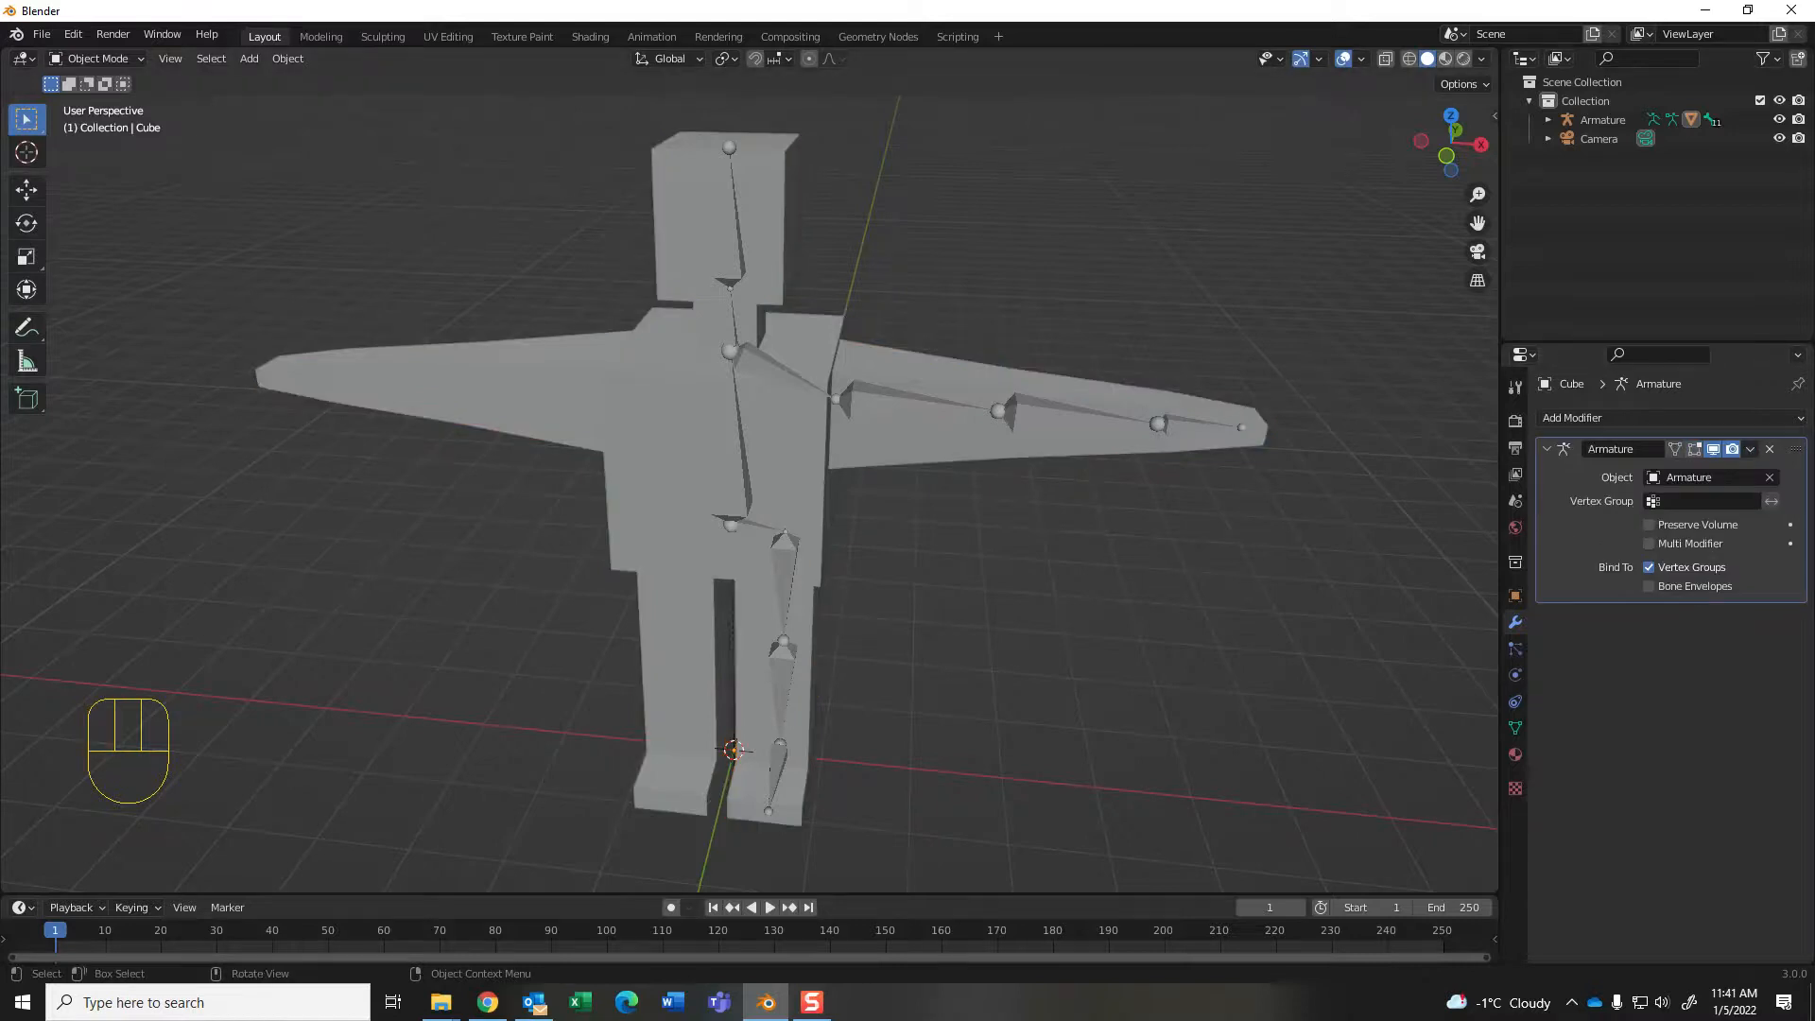
Step: Put the armature in Pose Mode, try rotating the left forearm bone, and undo back to Object Mode
{"action": "left_click", "coordinate": [769, 768]}
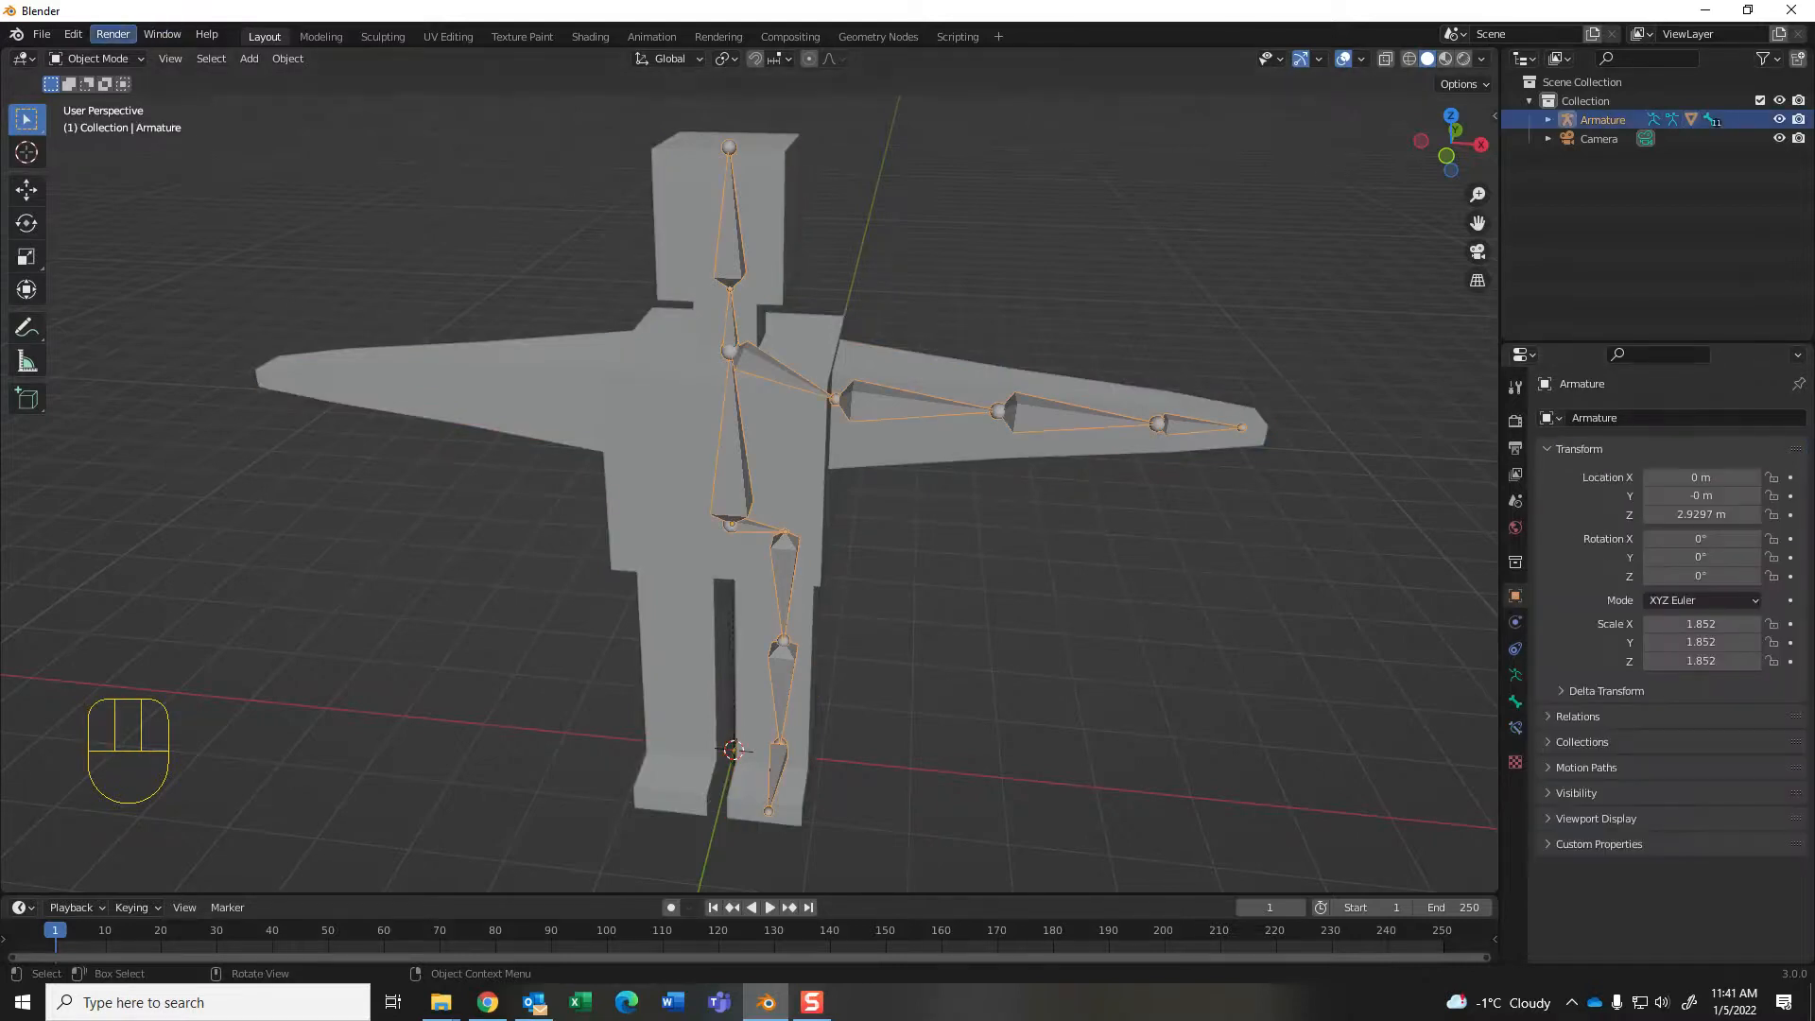
{"action": "left_click", "coordinate": [95, 58]}
{"action": "left_click", "coordinate": [98, 122]}
{"action": "left_click", "coordinate": [1077, 413]}
{"action": "key", "text": "r"}
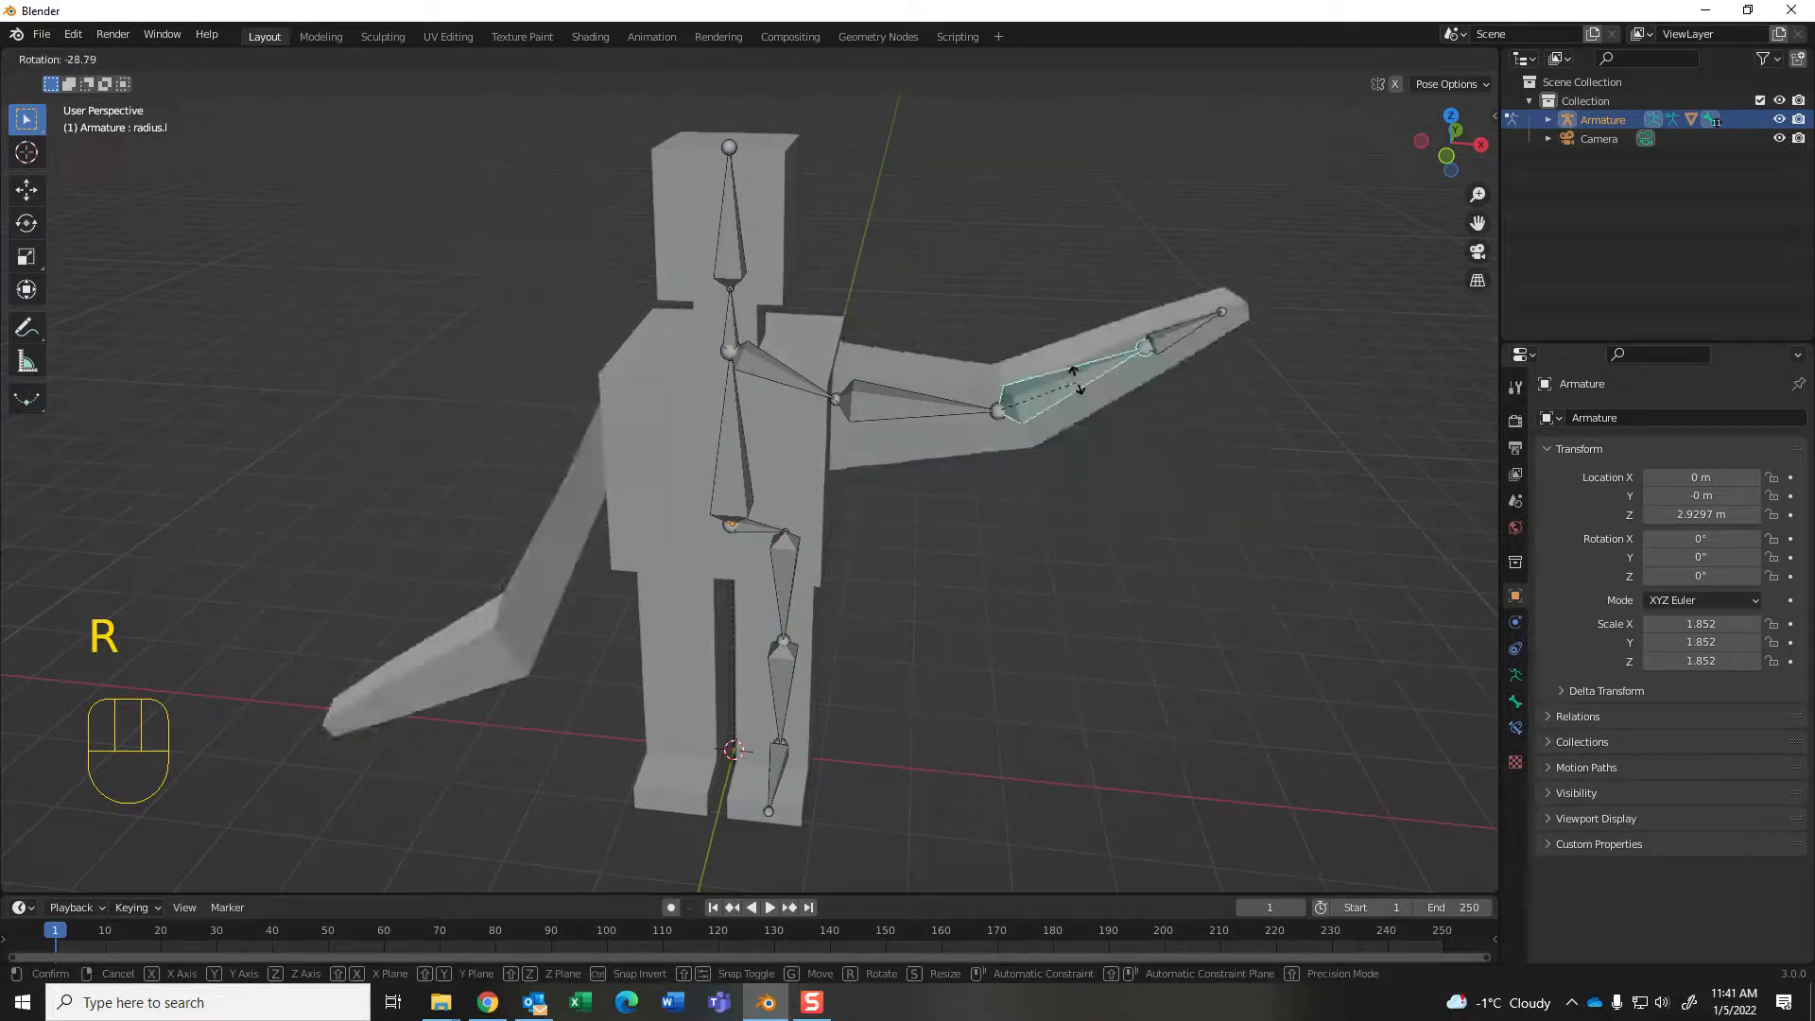
{"action": "left_click", "coordinate": [1082, 438]}
{"action": "key", "text": "ctrl+z"}
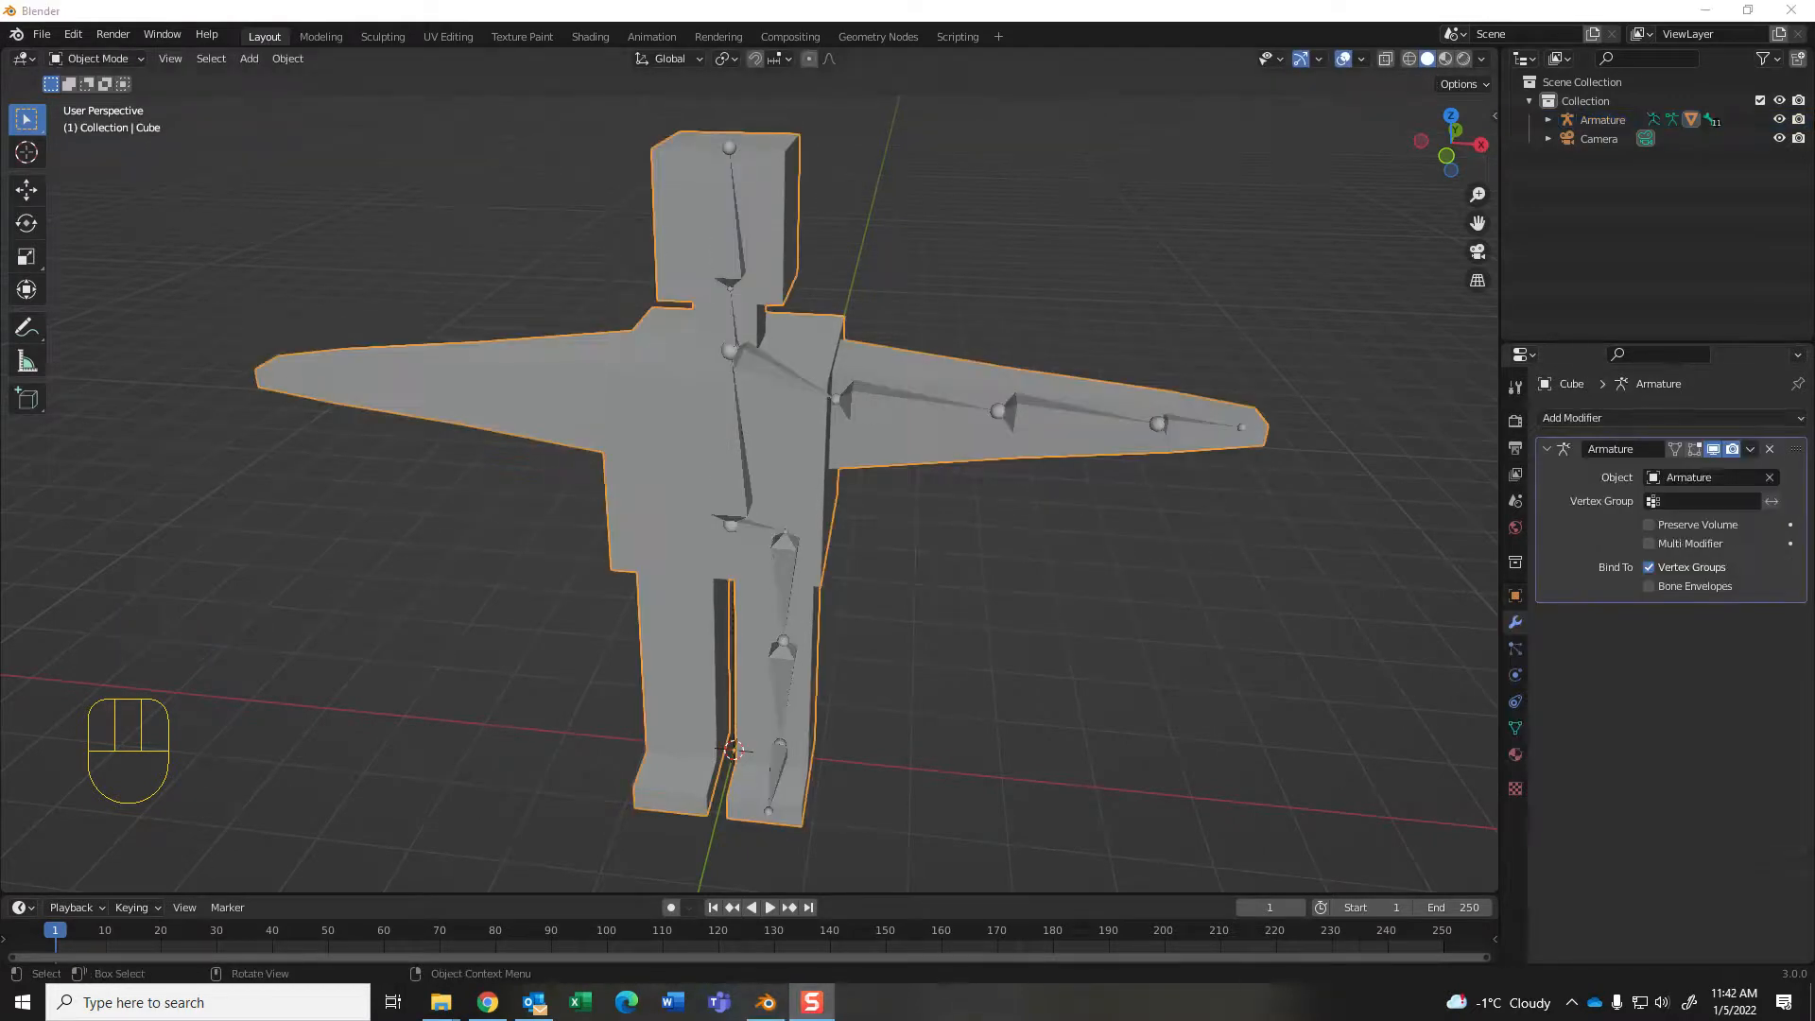
Step: Return the armature to Pose Mode, test another rotation of the left forearm bone, and undo it
{"action": "left_click", "coordinate": [736, 453]}
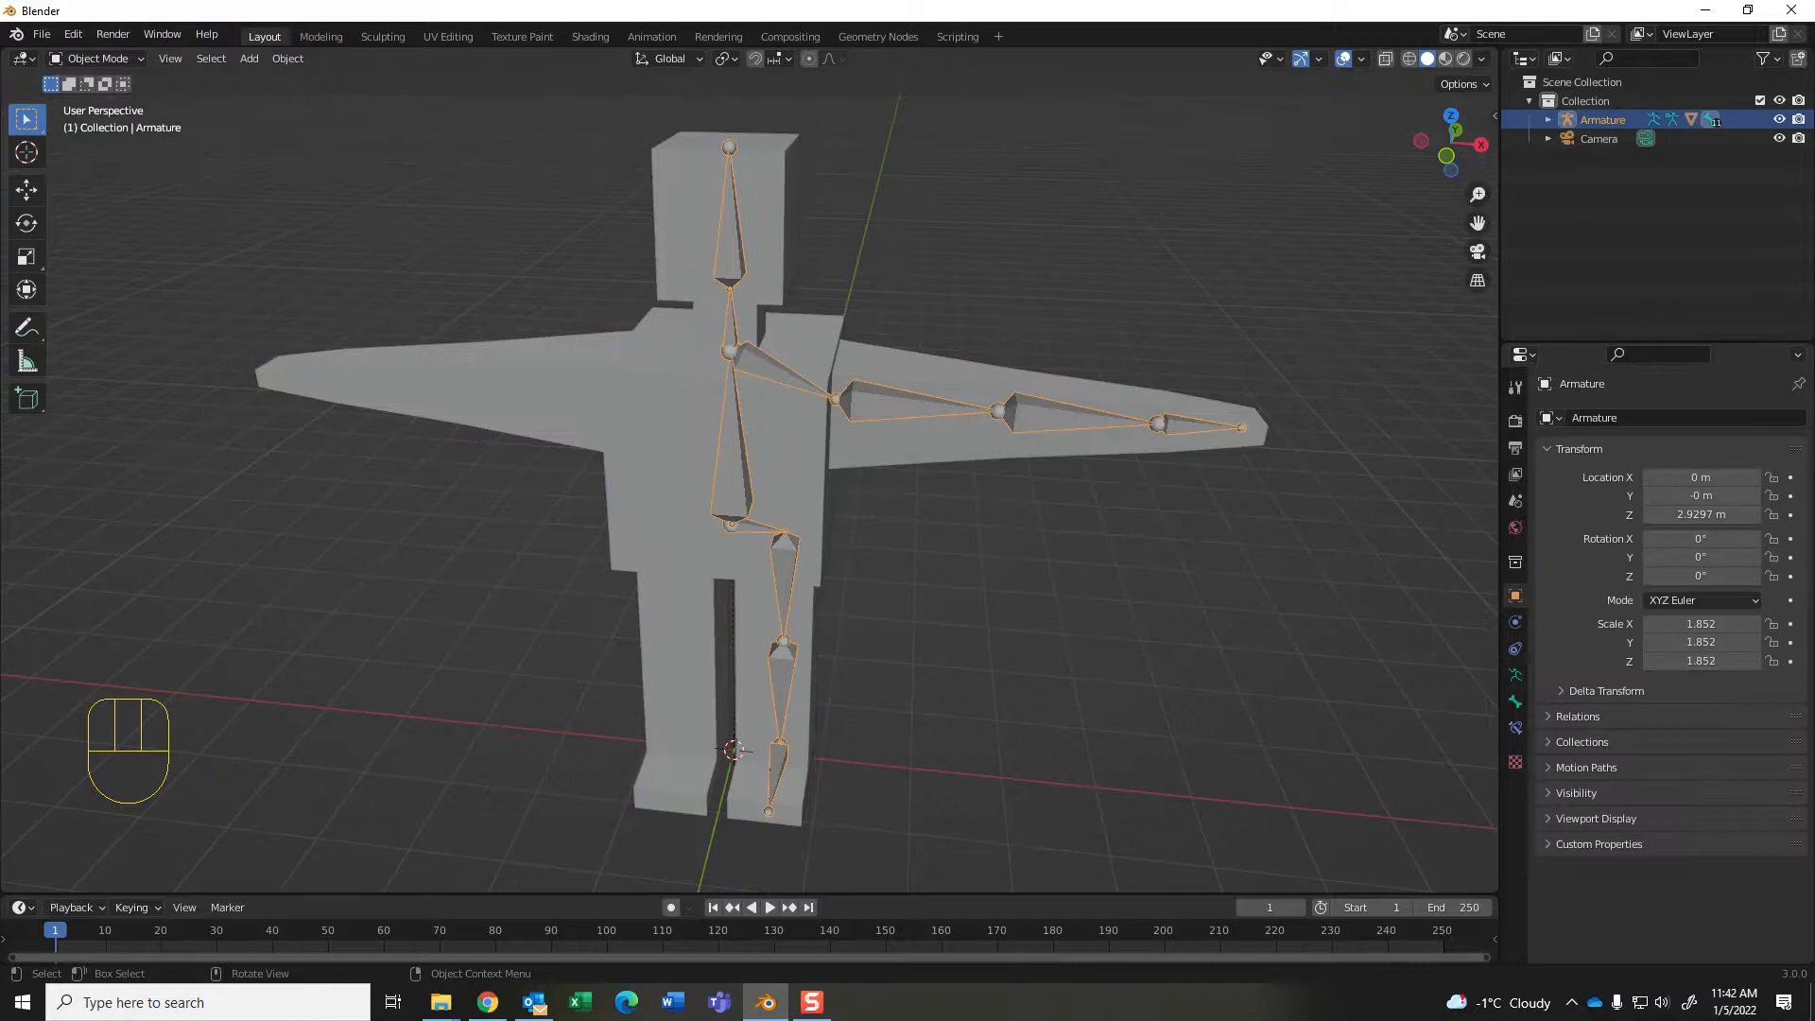
{"action": "left_click", "coordinate": [94, 59]}
{"action": "left_click", "coordinate": [95, 121]}
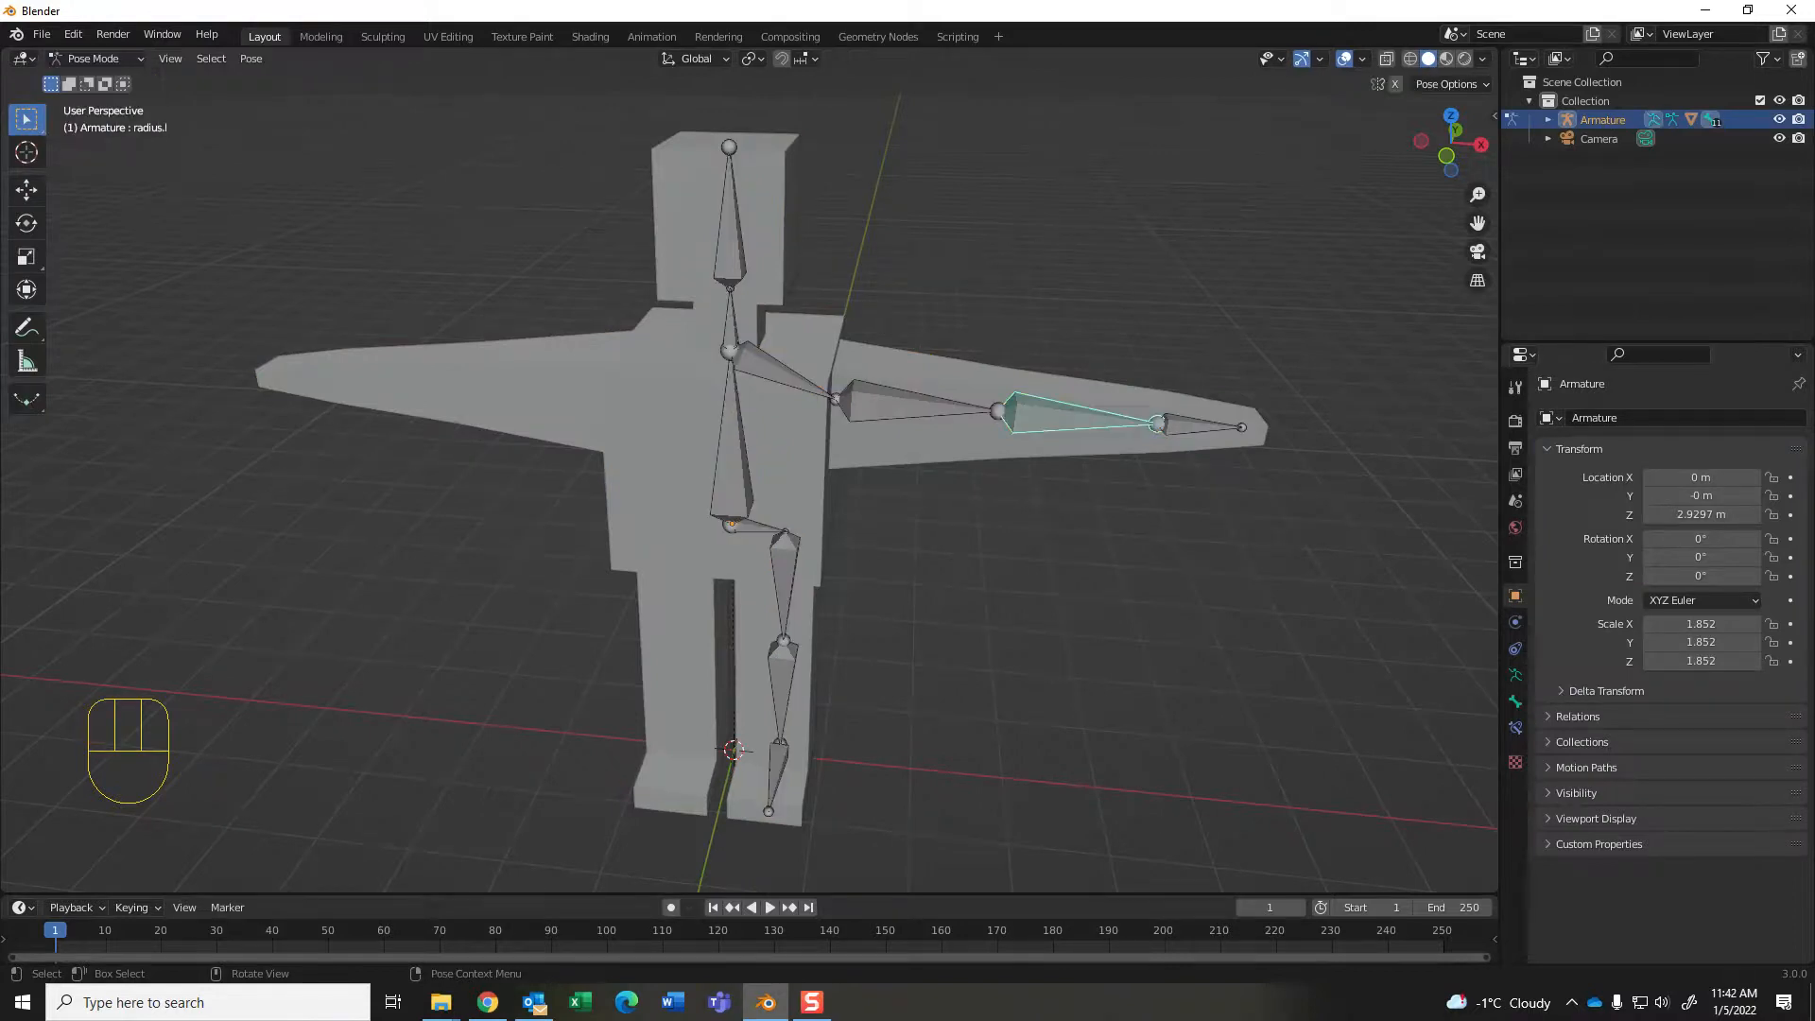
{"action": "key", "text": "r"}
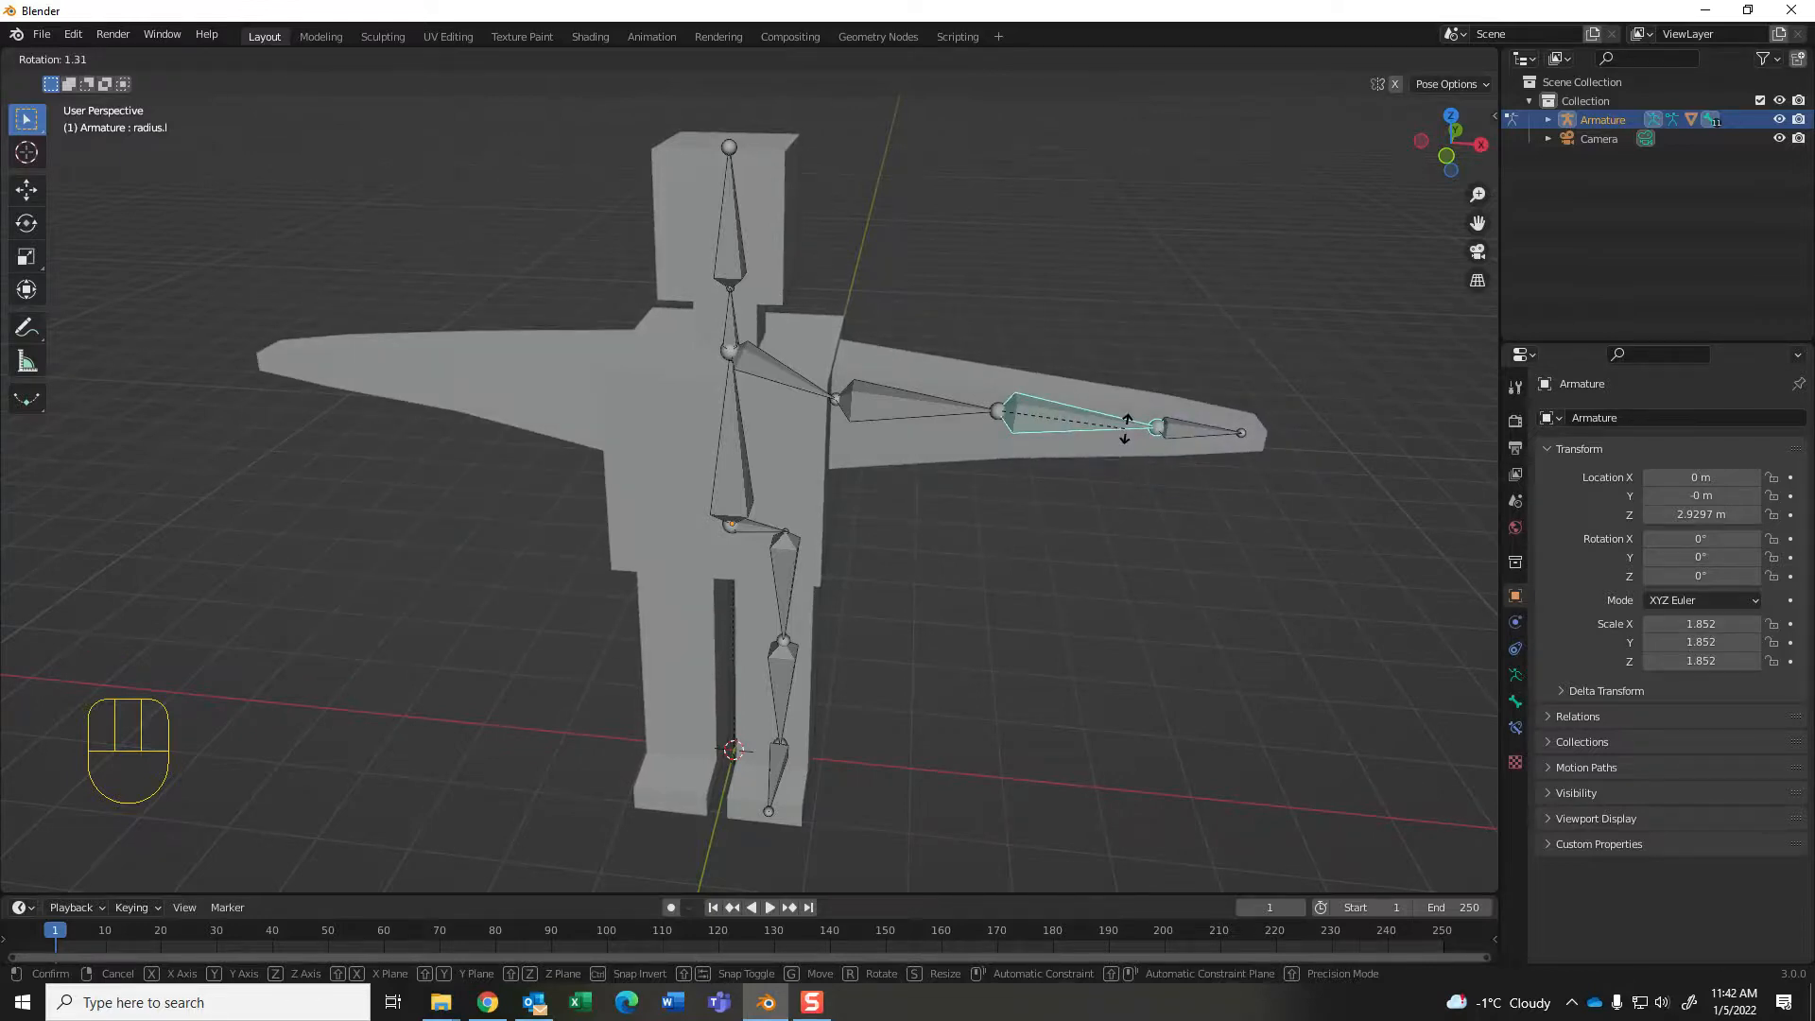
{"action": "left_click", "coordinate": [1125, 428]}
{"action": "key", "text": "ctrl+z"}
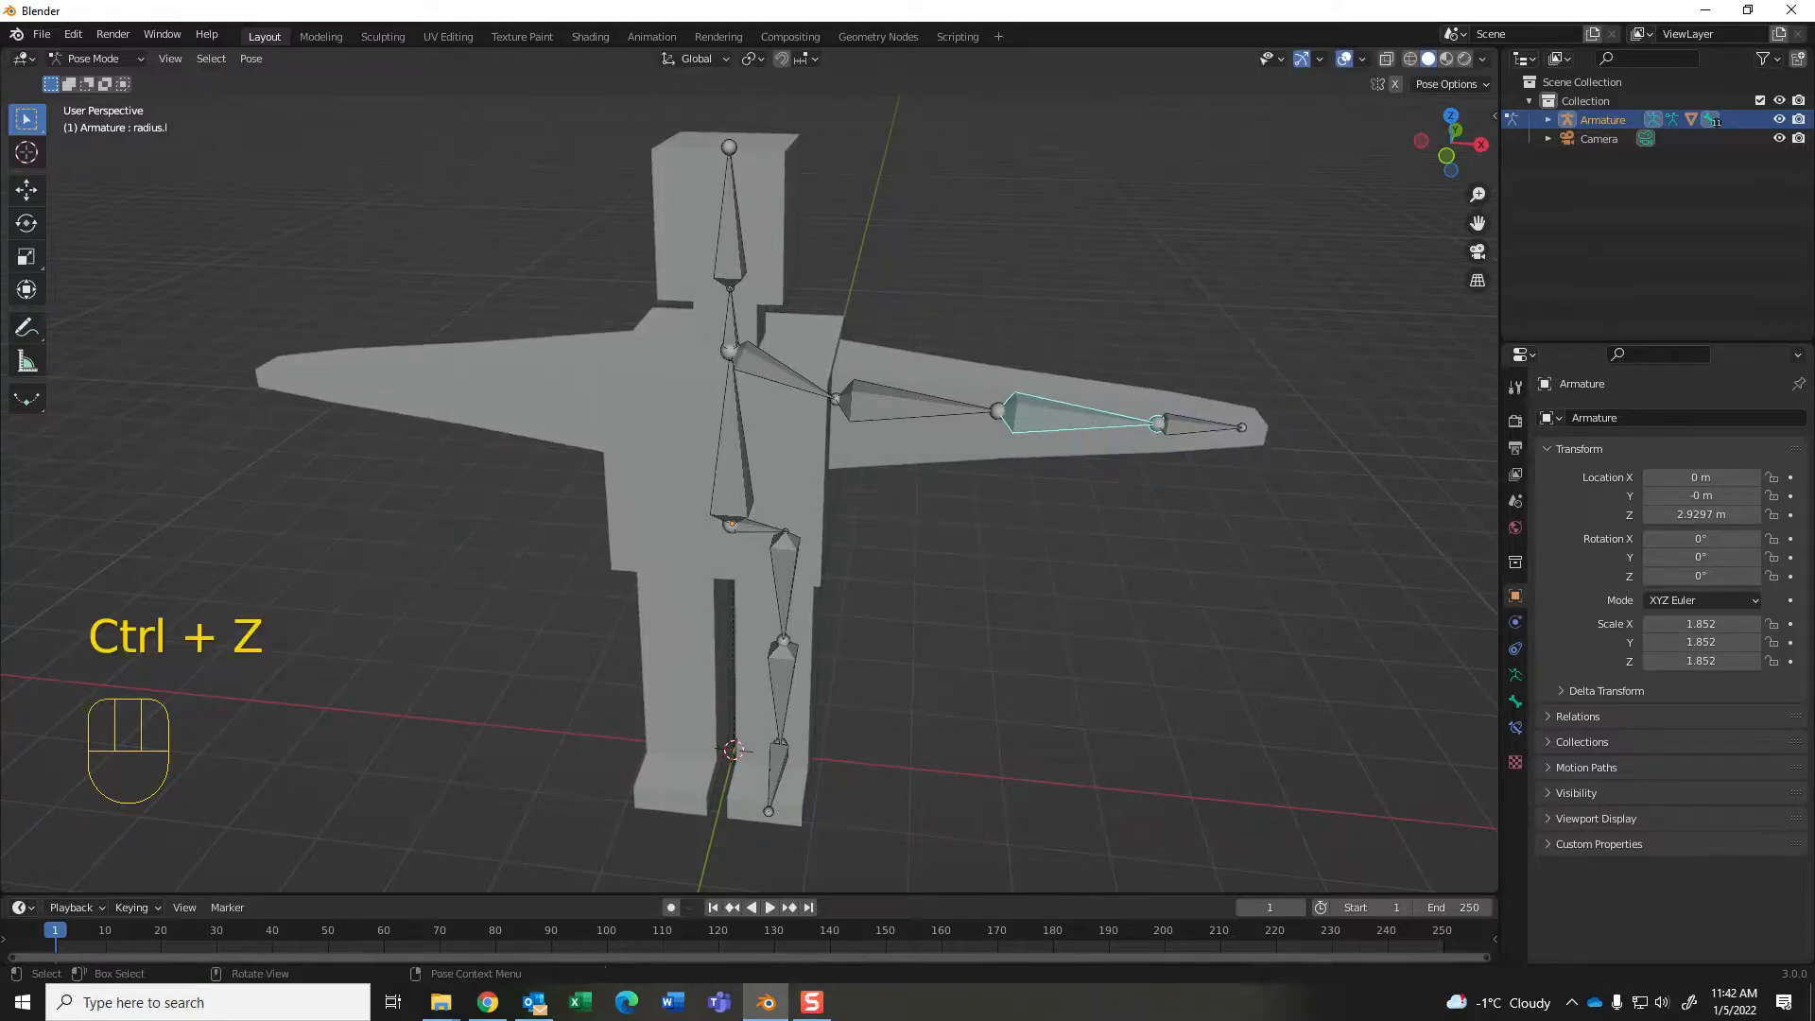
{"action": "key", "text": "ctrl+z"}
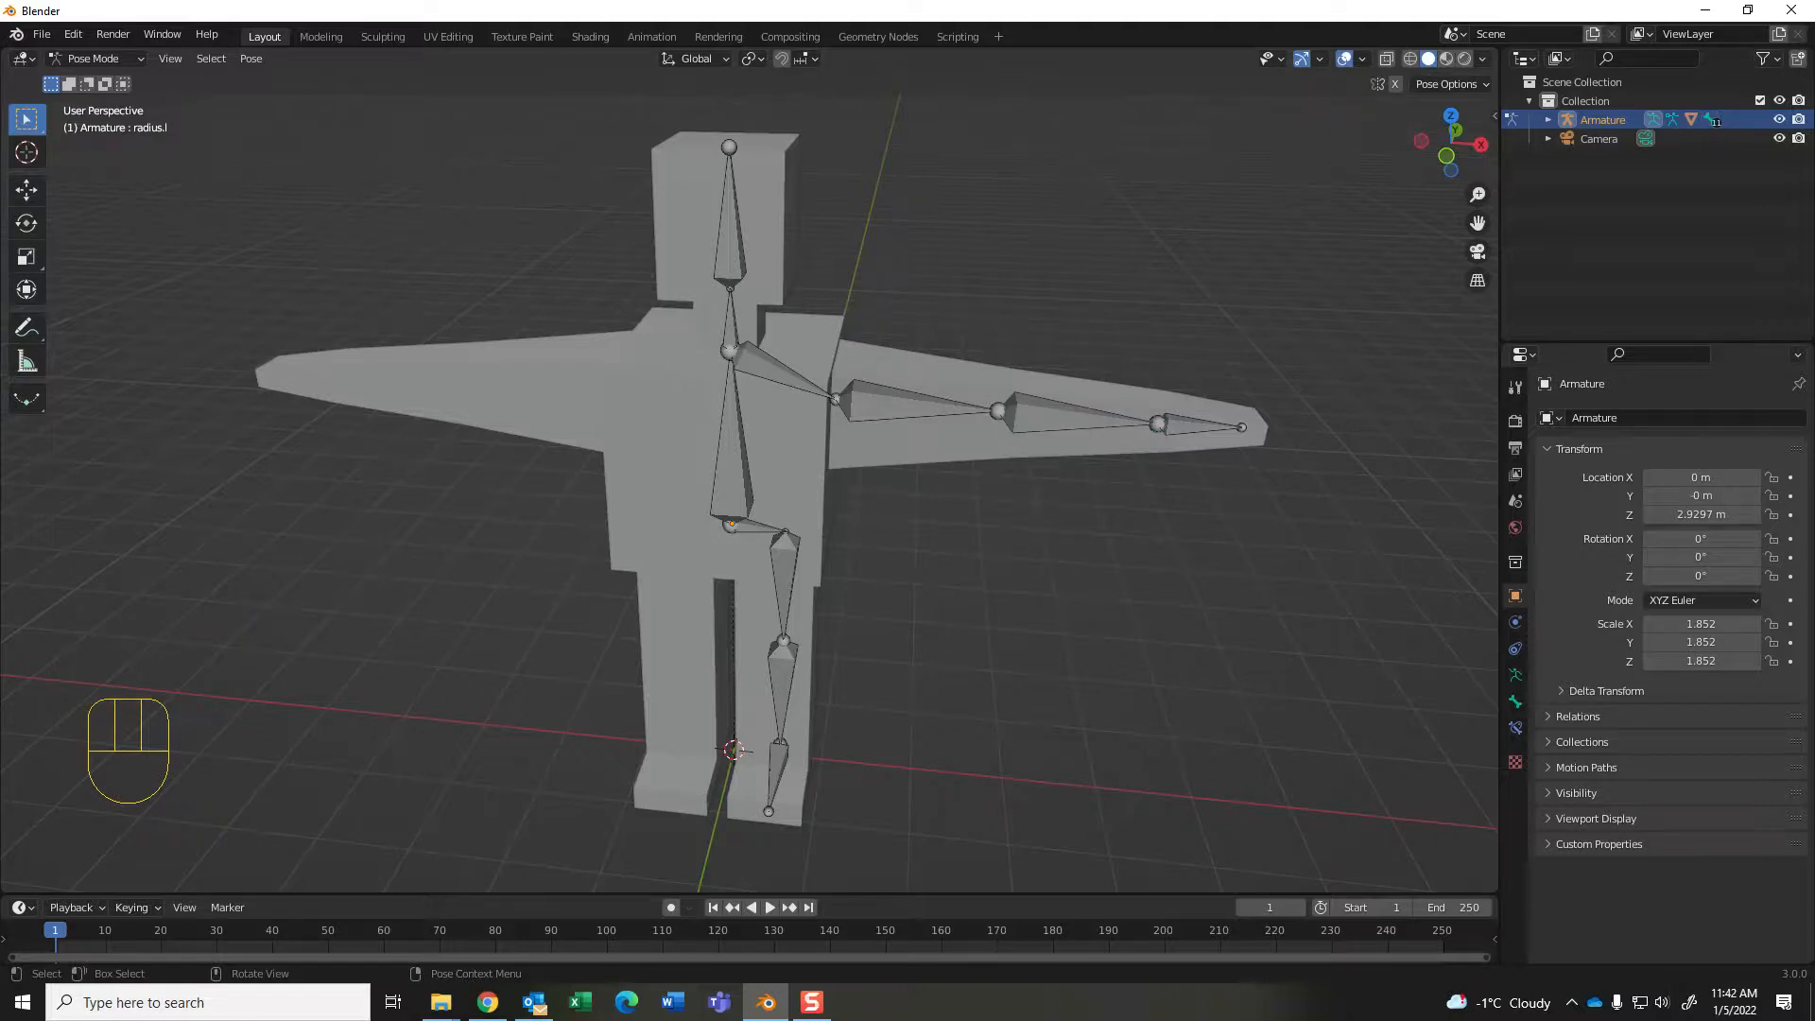
Step: Toggle the armature through Edit Mode and switch it to Object Mode
{"action": "key", "text": "Tab"}
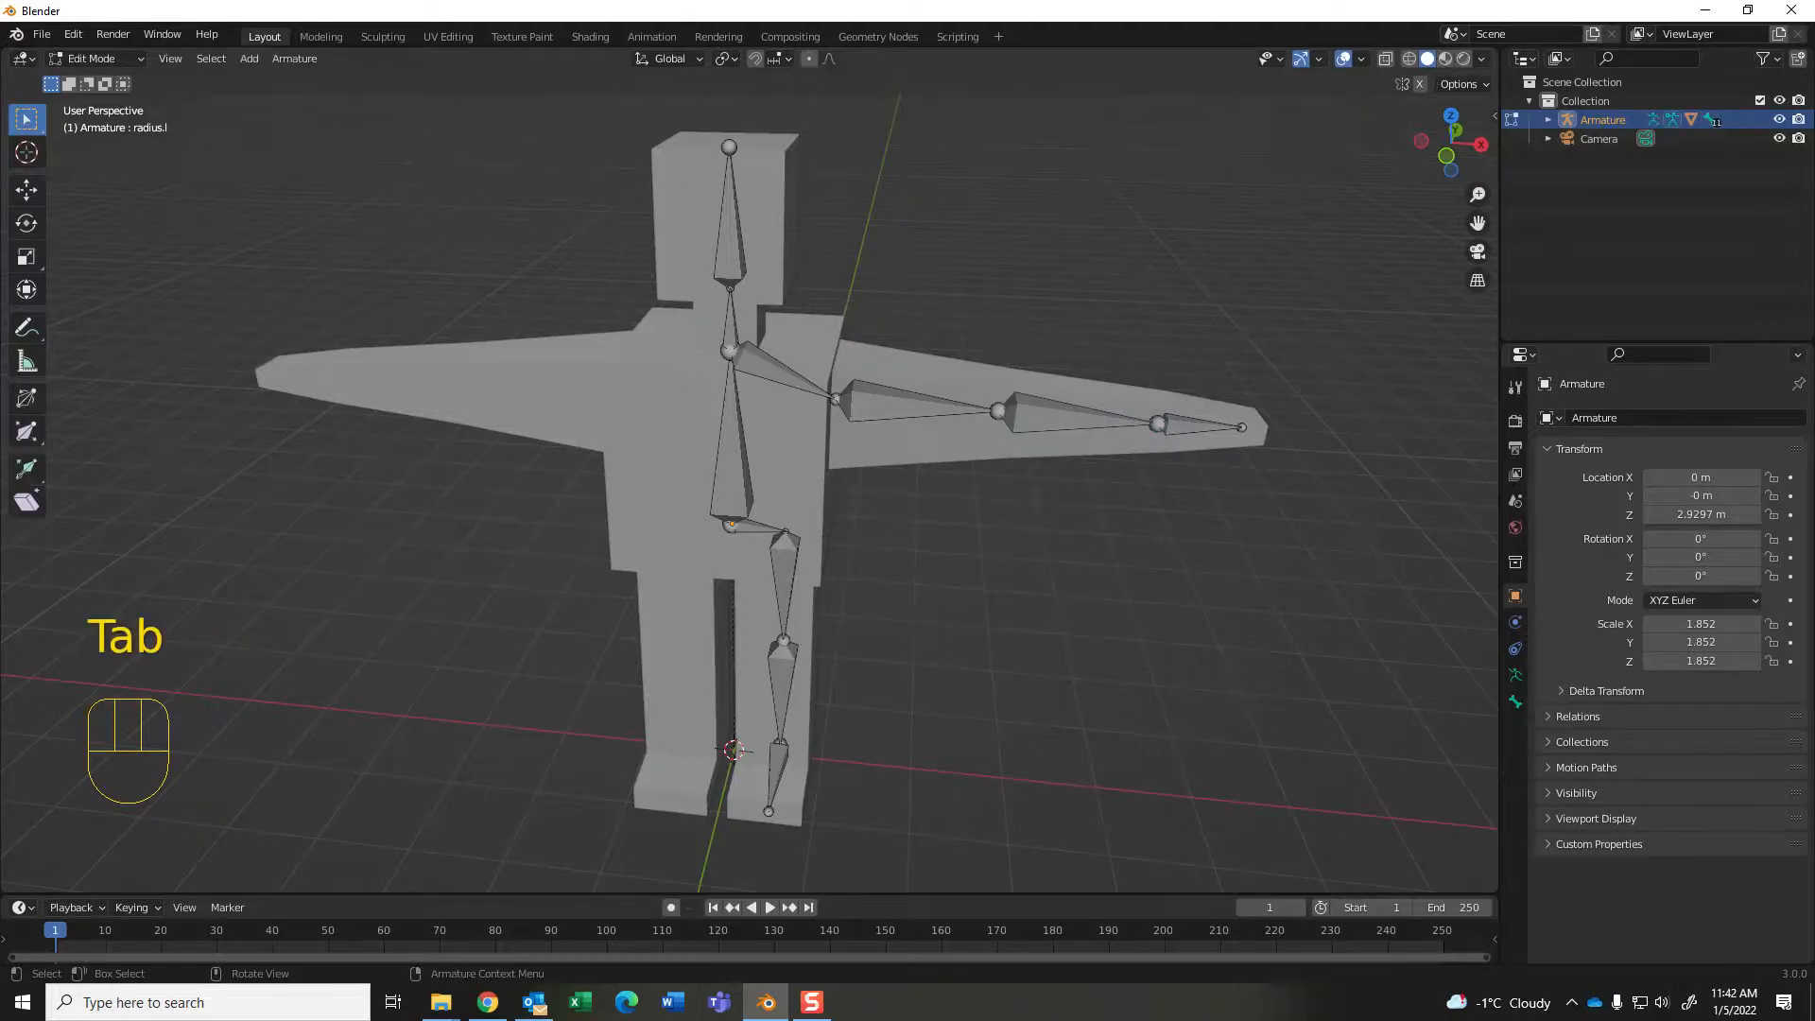
{"action": "key", "text": "Tab"}
{"action": "key", "text": "Tab"}
{"action": "left_click_drag", "start_coordinate": [95, 58], "coordinate": [95, 81]}
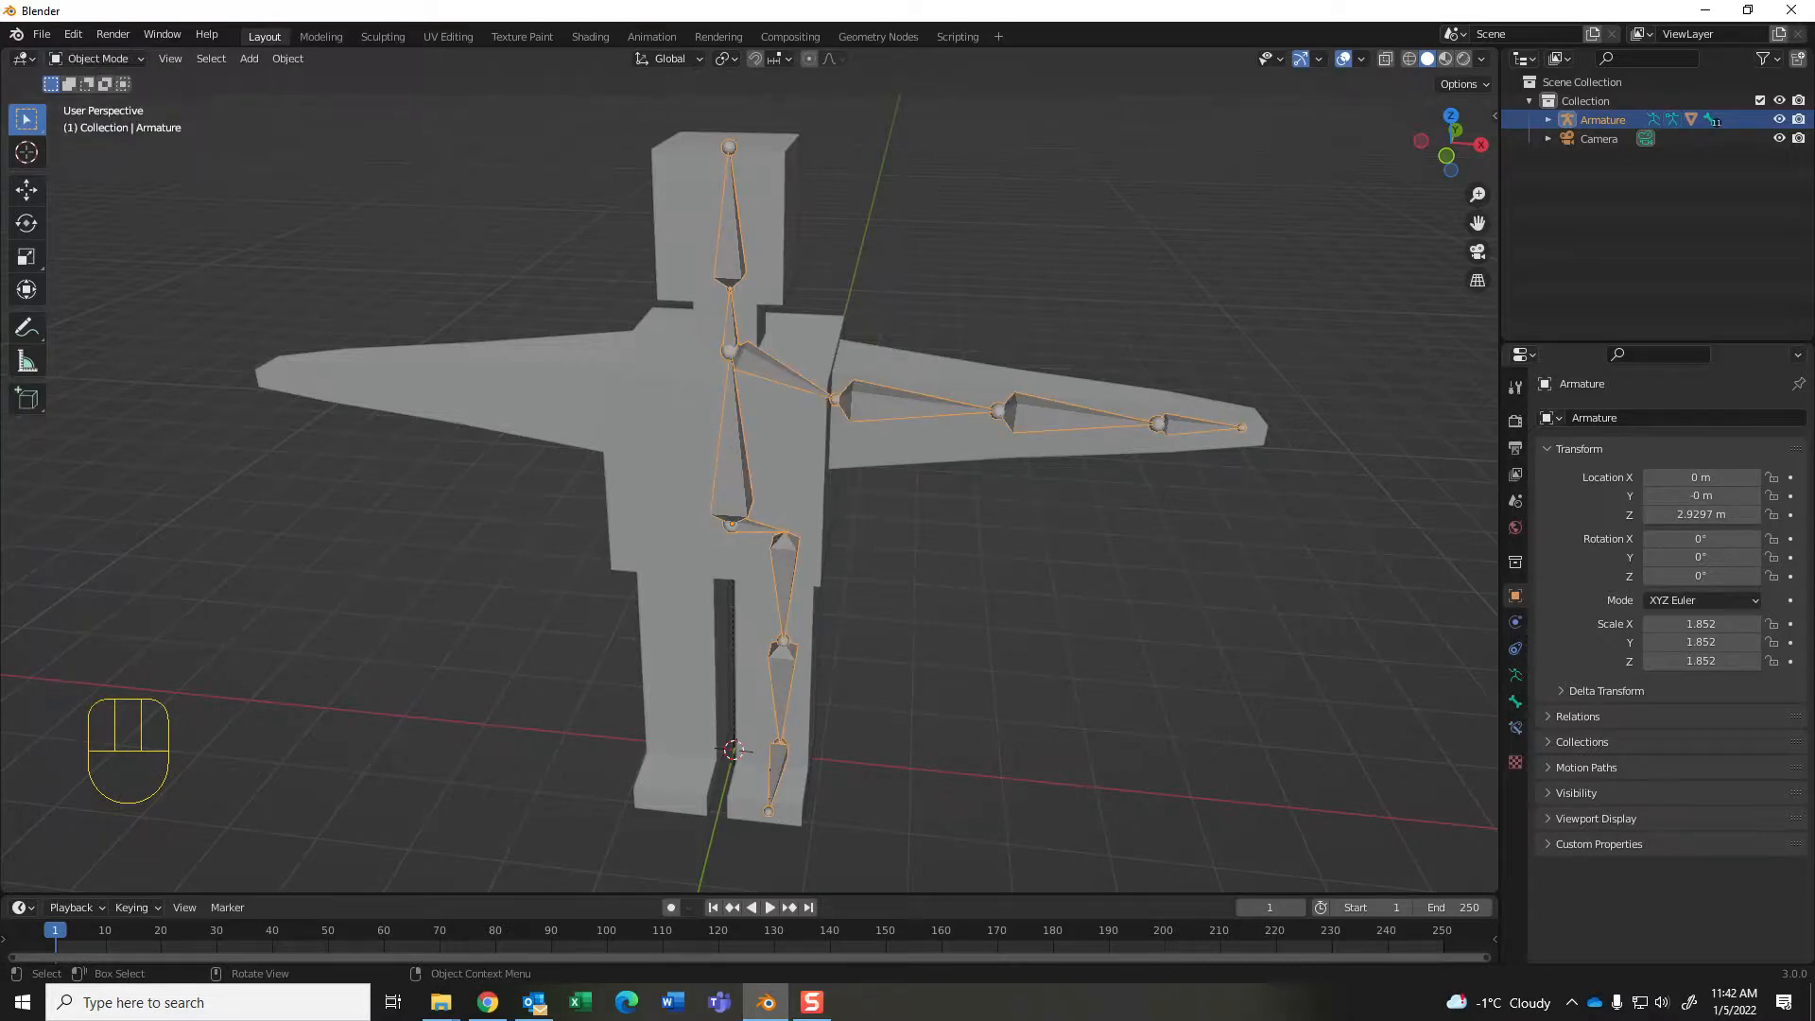
Step: Clear the armature's parent and keep the armature selected
{"action": "left_click", "coordinate": [663, 430]}
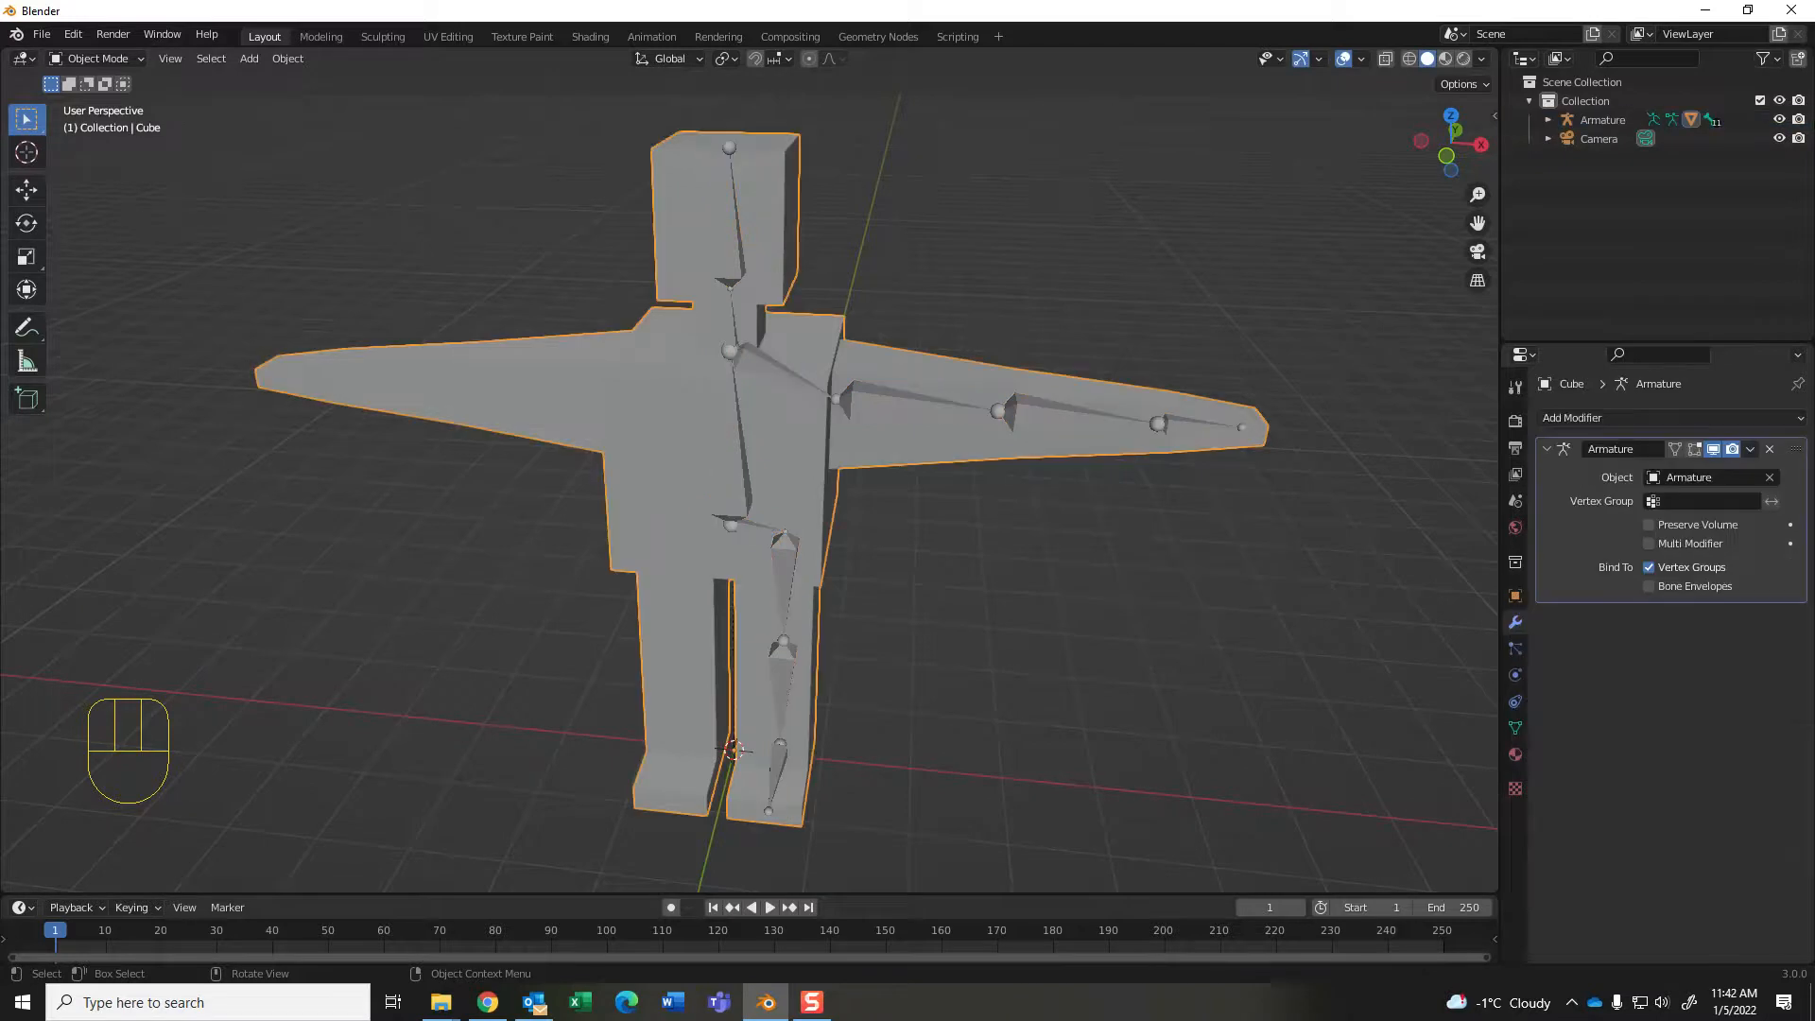
{"action": "left_click", "coordinate": [730, 460]}
{"action": "right_click", "coordinate": [727, 461]}
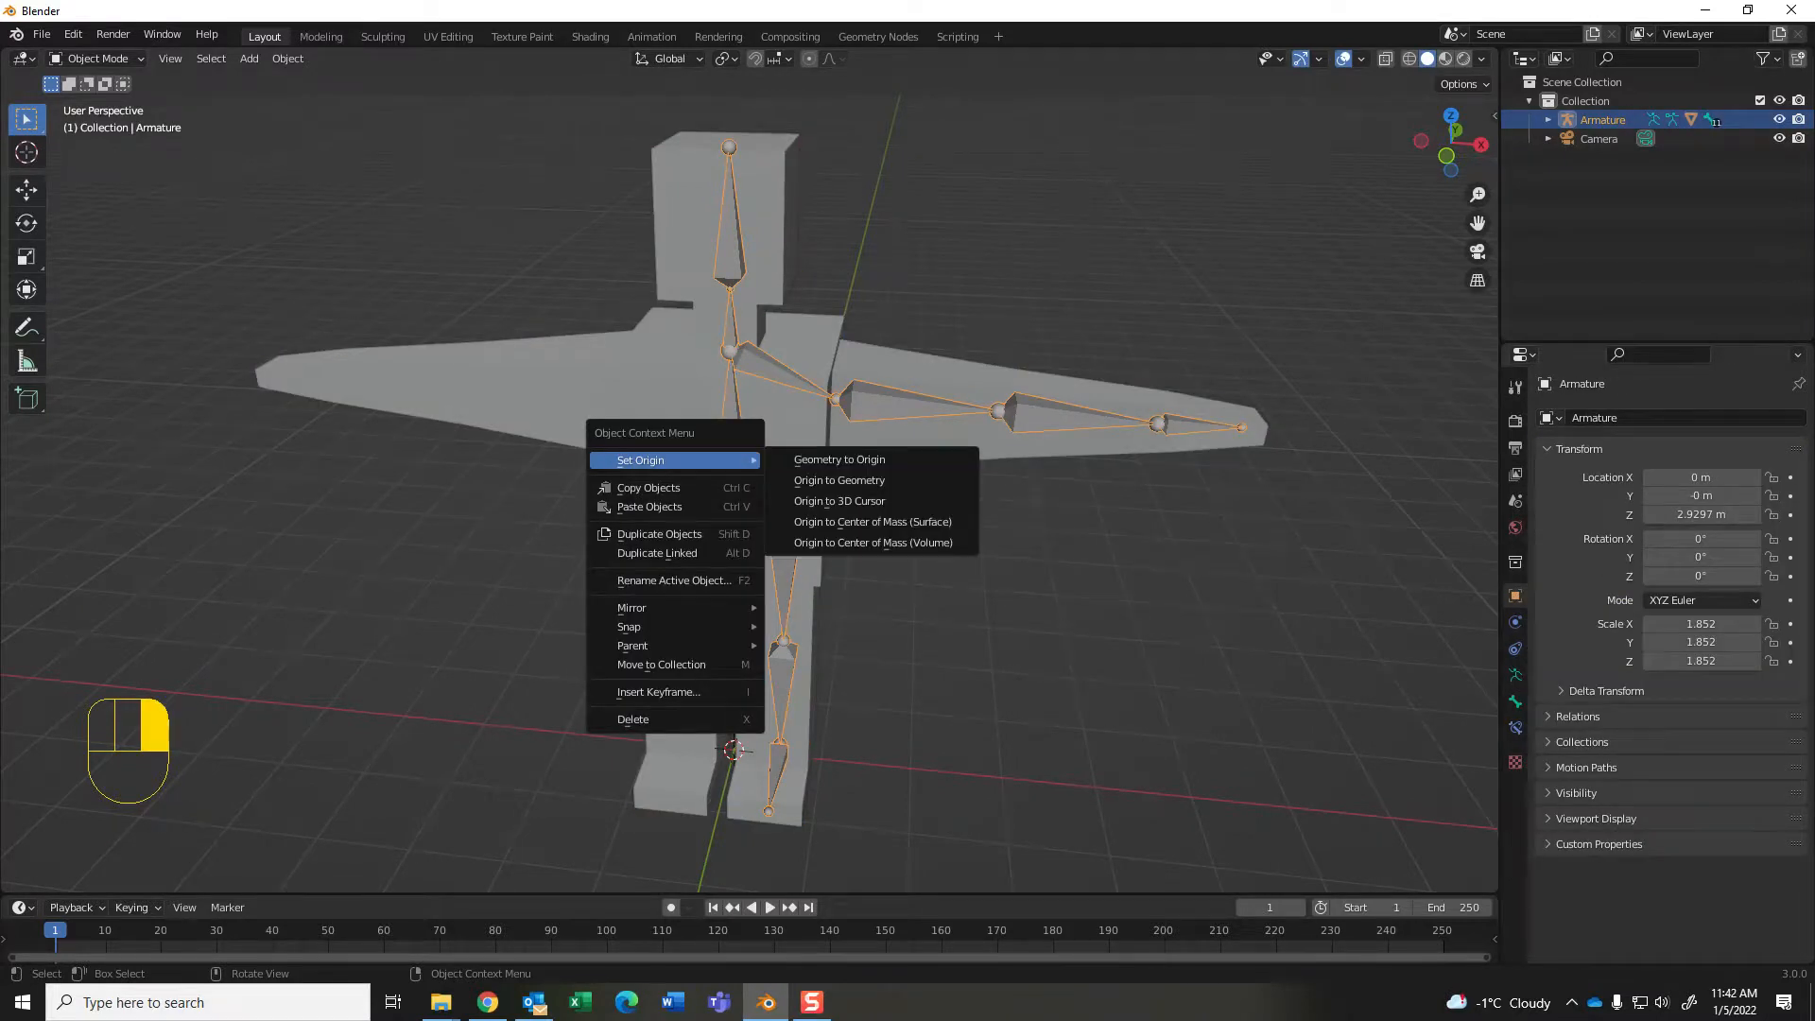
{"action": "mouse_move", "coordinate": [662, 644]}
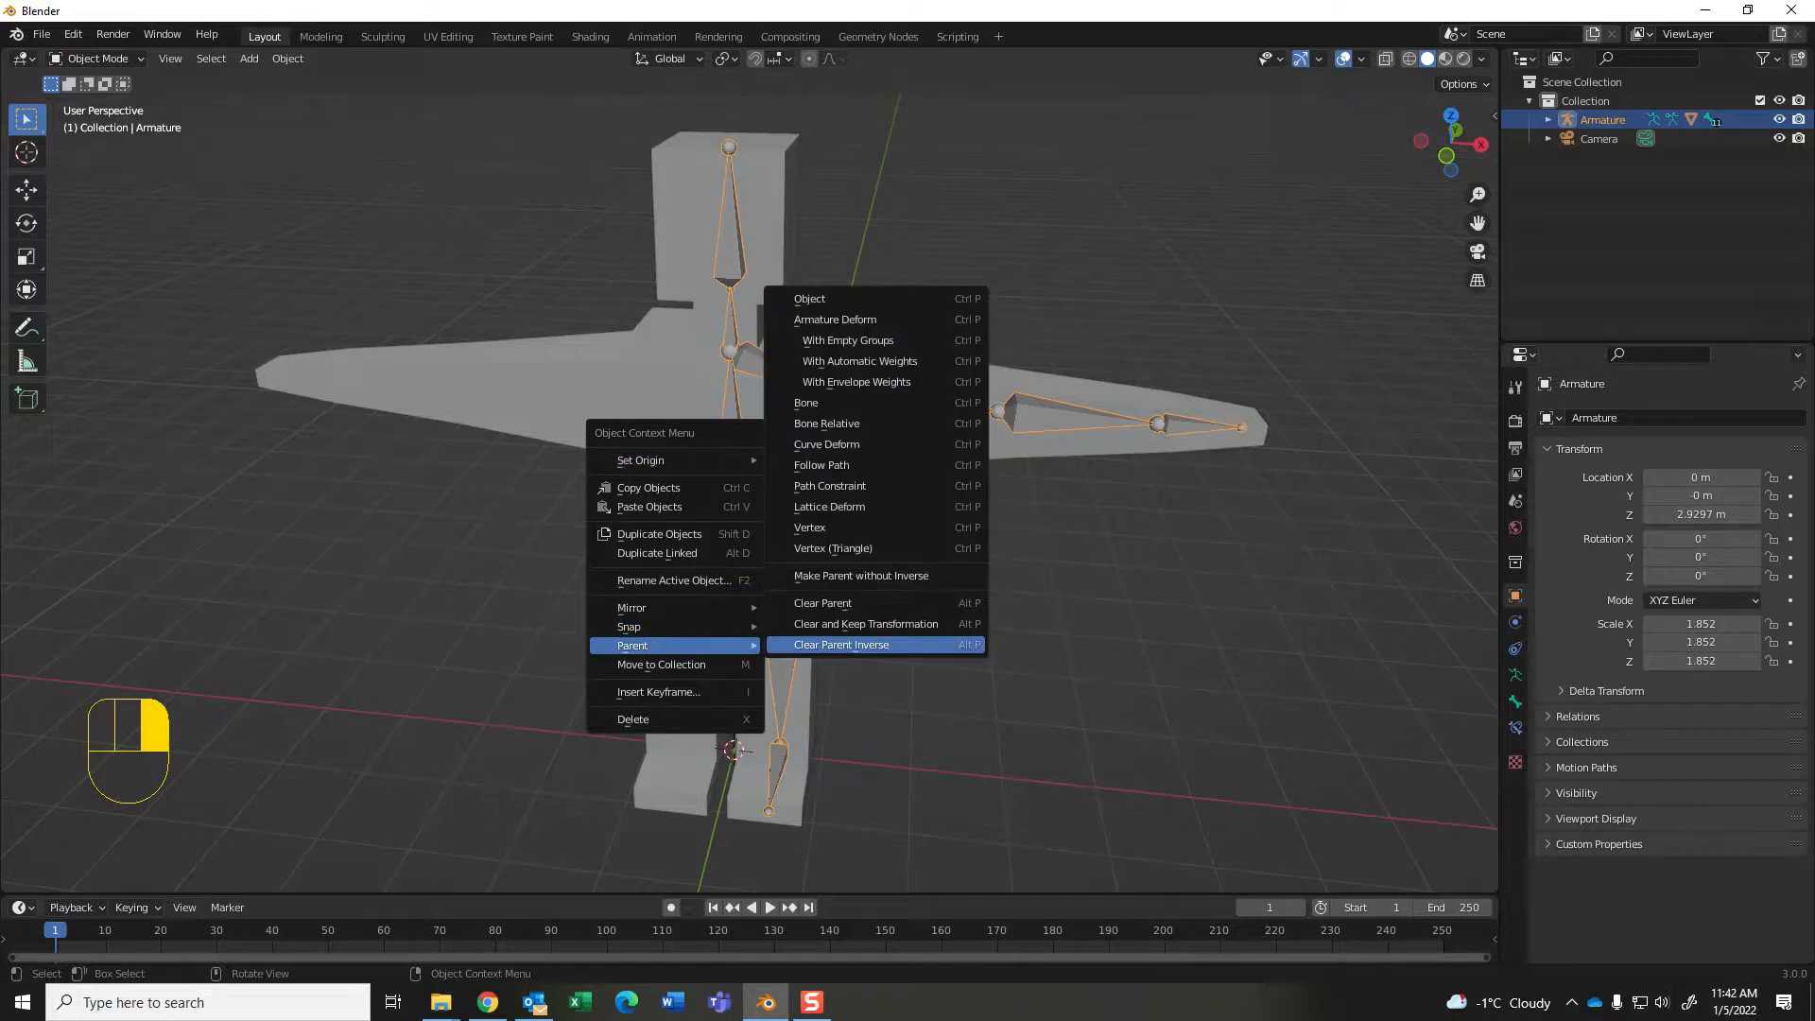
{"action": "left_click", "coordinate": [832, 603]}
{"action": "left_click", "coordinate": [676, 439]}
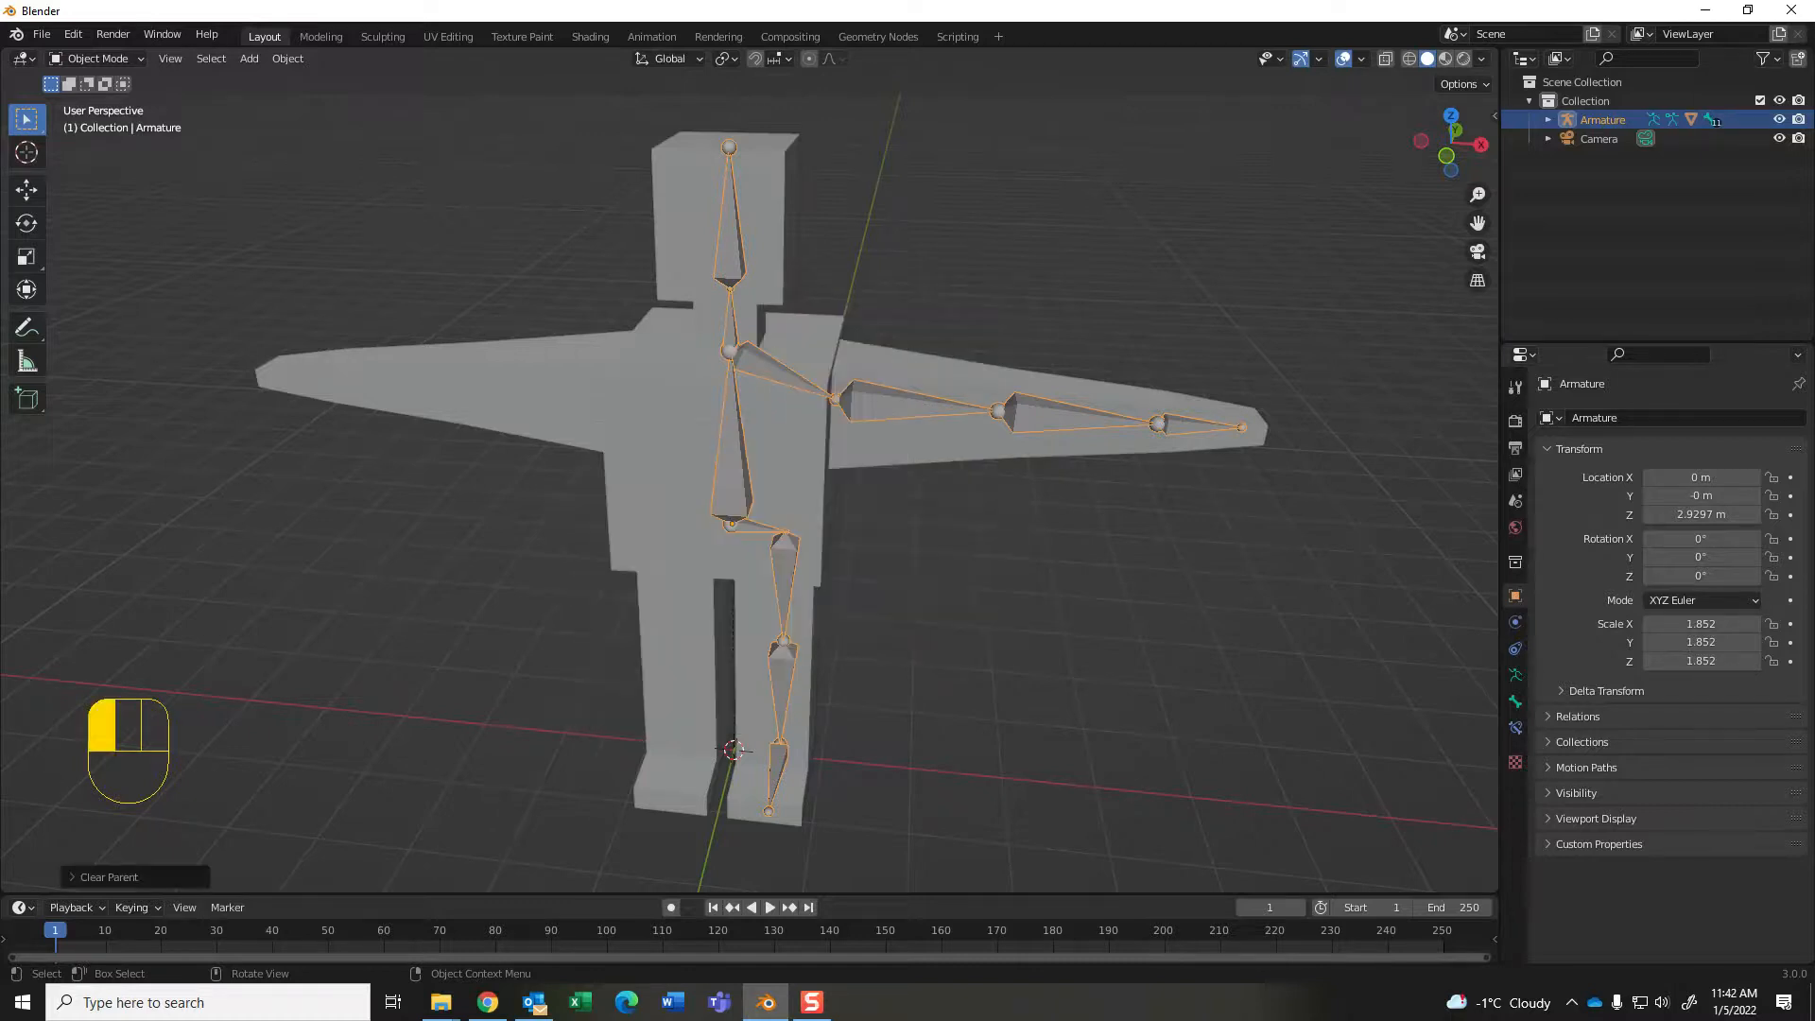
{"action": "left_click", "coordinate": [735, 457]}
{"action": "mouse_move", "coordinate": [734, 456]}
{"action": "middle_mouse_down"}
{"action": "mouse_move", "coordinate": [643, 456]}
{"action": "mouse_move", "coordinate": [733, 456]}
{"action": "middle_mouse_up"}
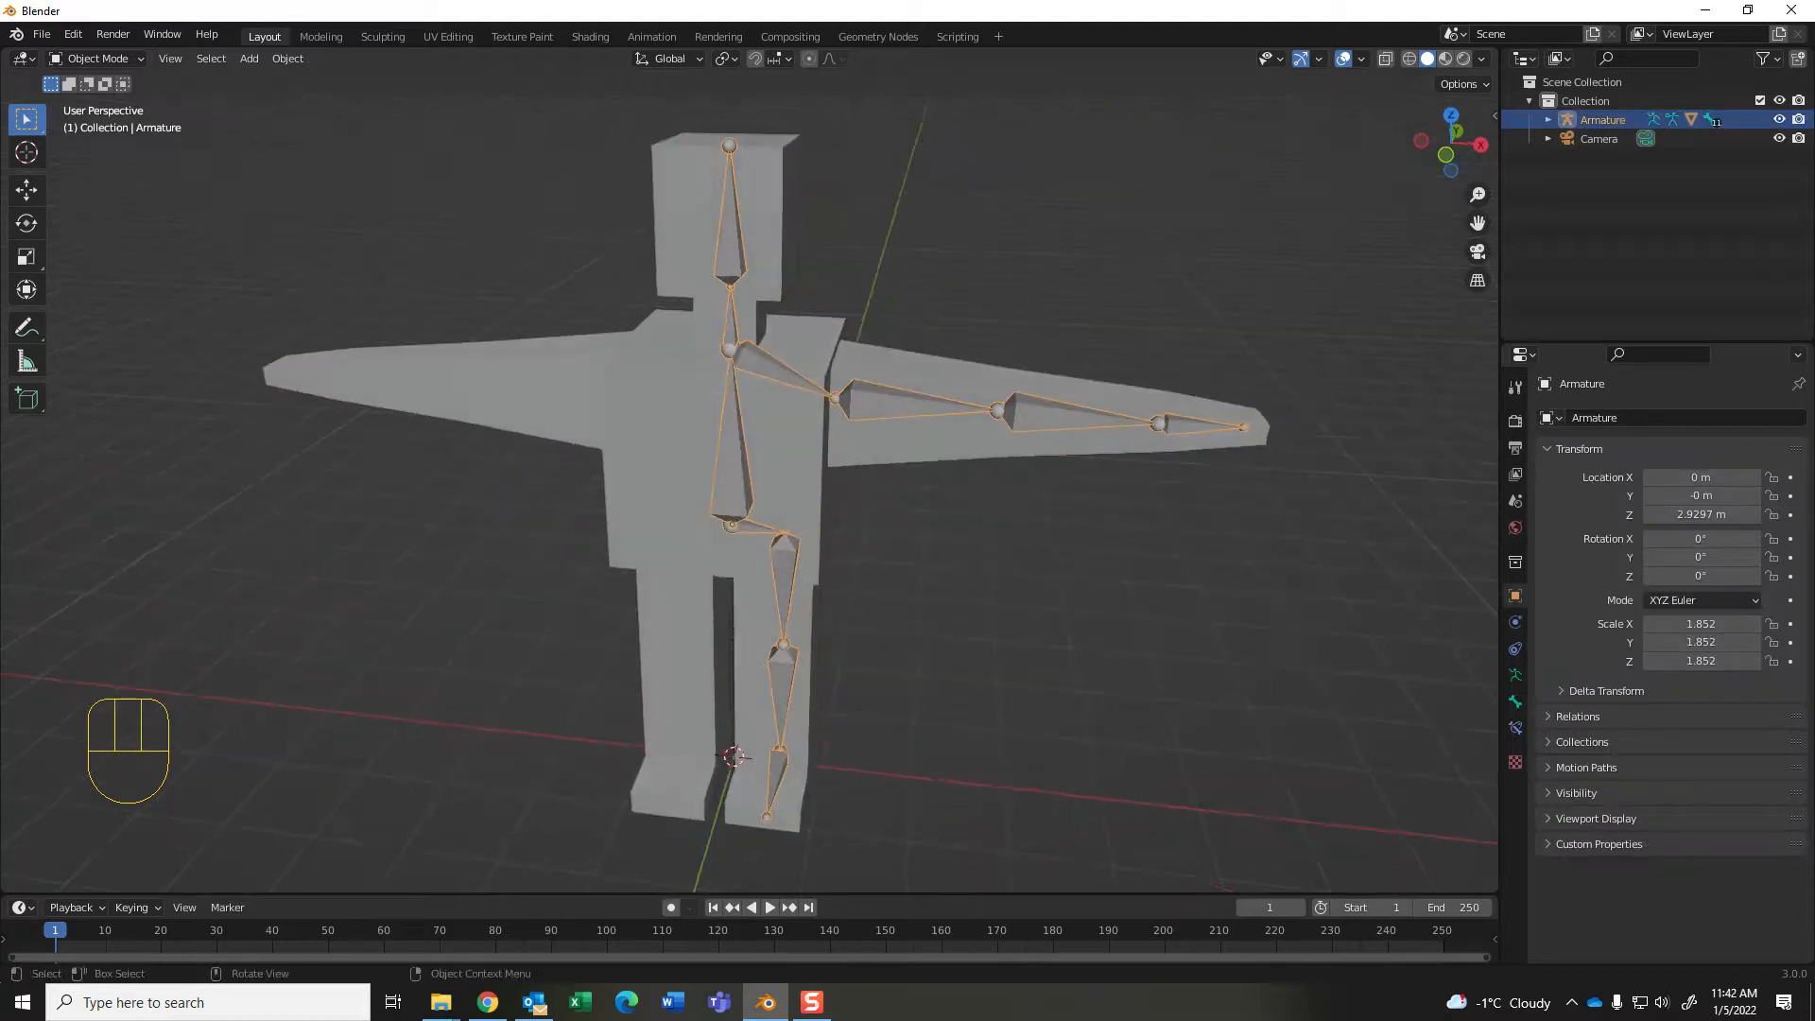
Step: Parent the body mesh to the armature again using Armature Deform With Automatic Weights
{"action": "left_click", "coordinate": [667, 440]}
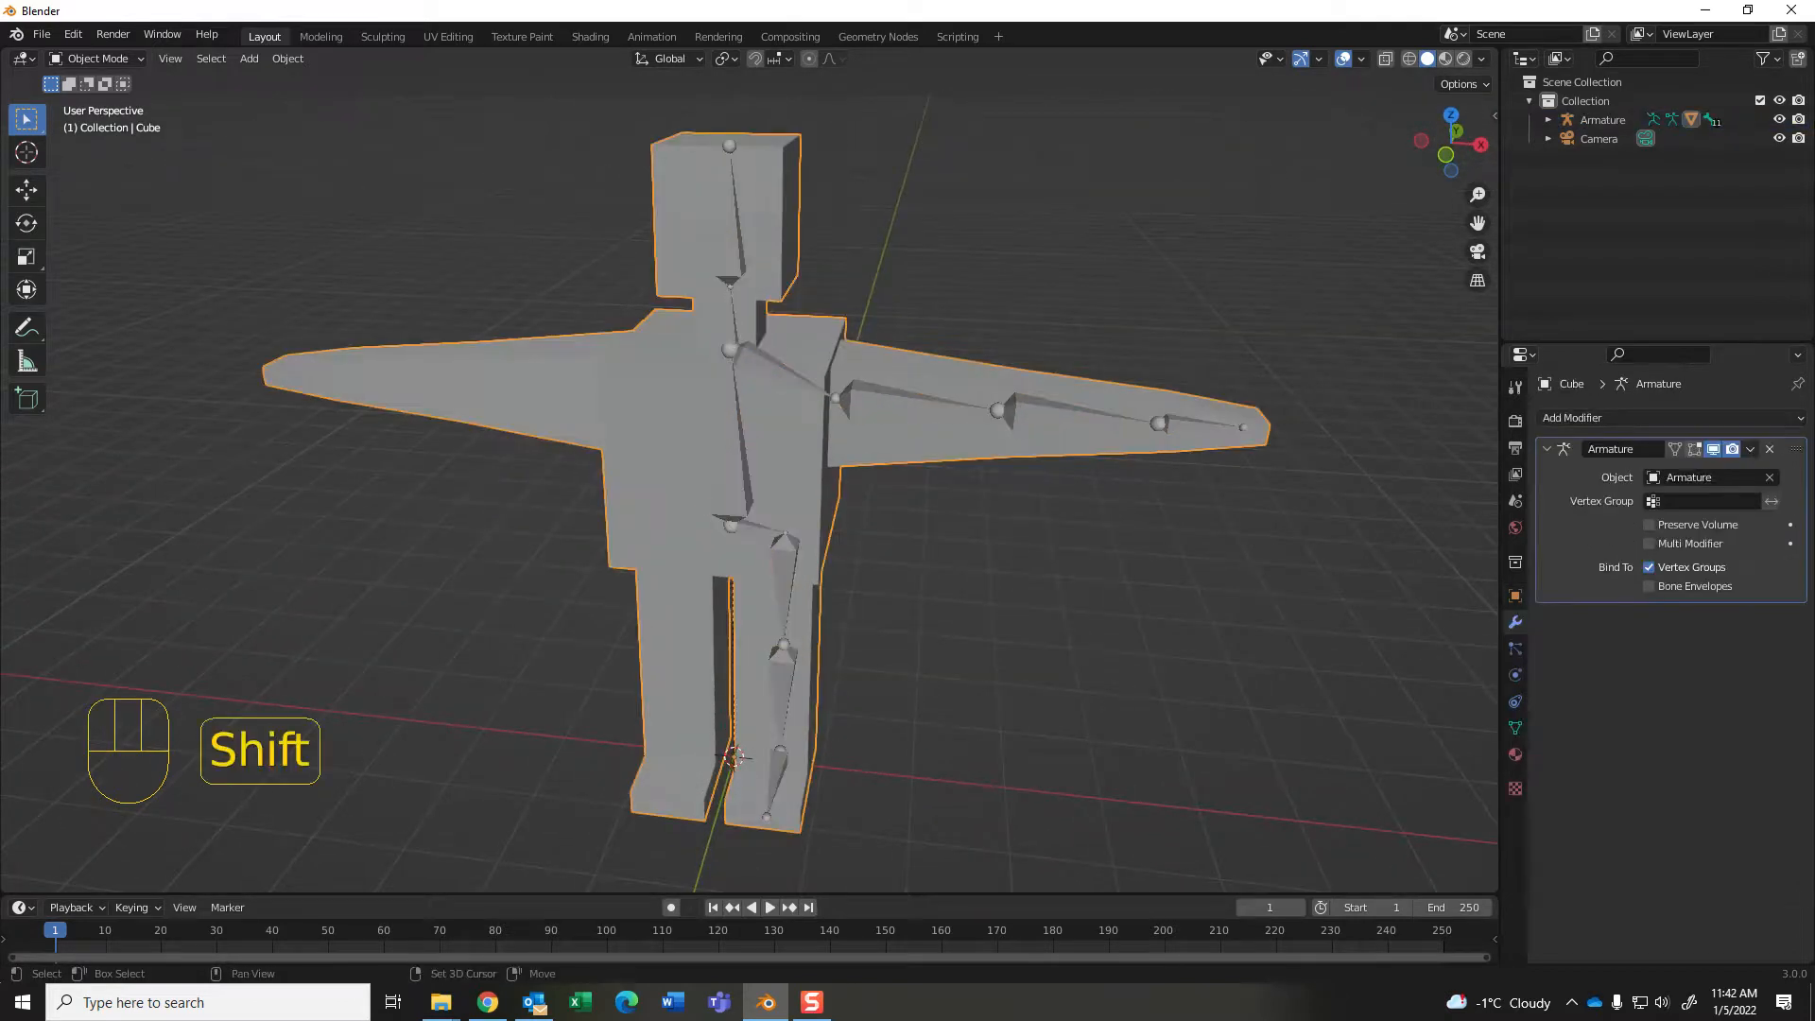
{"action": "left_click", "coordinate": [733, 459], "text": "shift"}
{"action": "key", "text": "ctrl+p"}
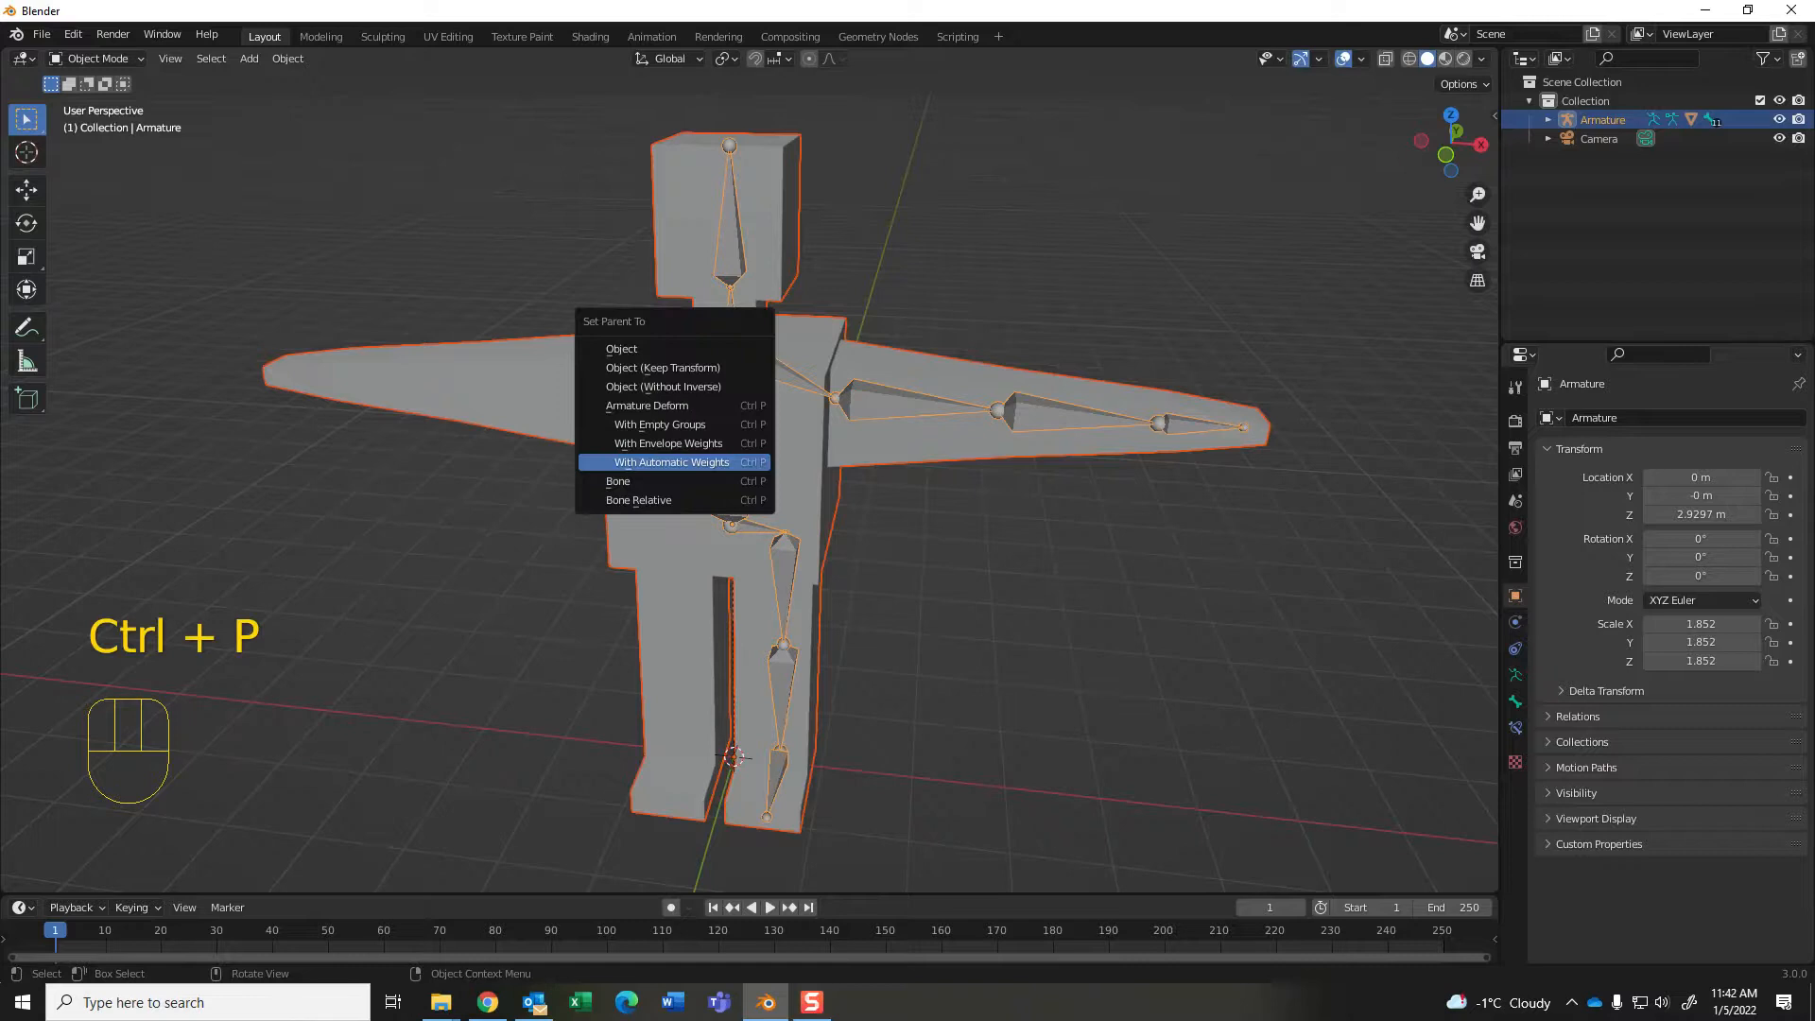
{"action": "left_click", "coordinate": [732, 461]}
Step: Select only the armature and put it in Pose Mode
{"action": "left_click", "coordinate": [667, 454]}
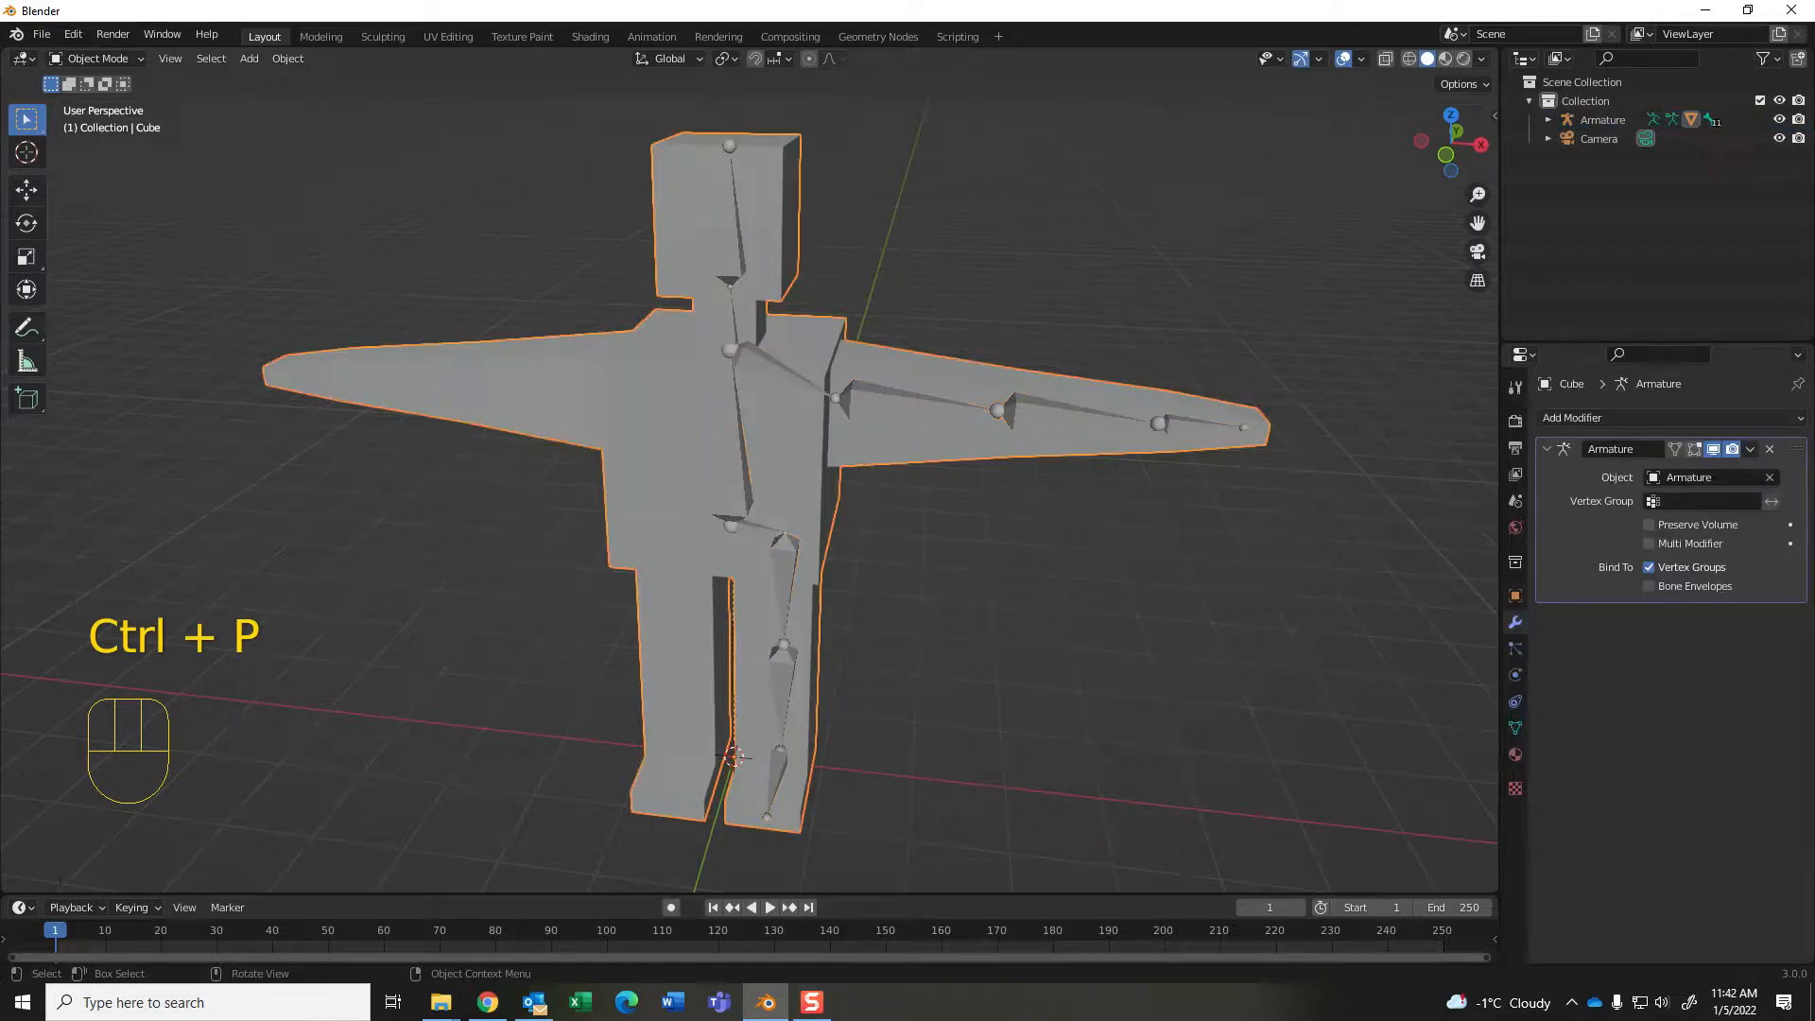
{"action": "left_click", "coordinate": [732, 460]}
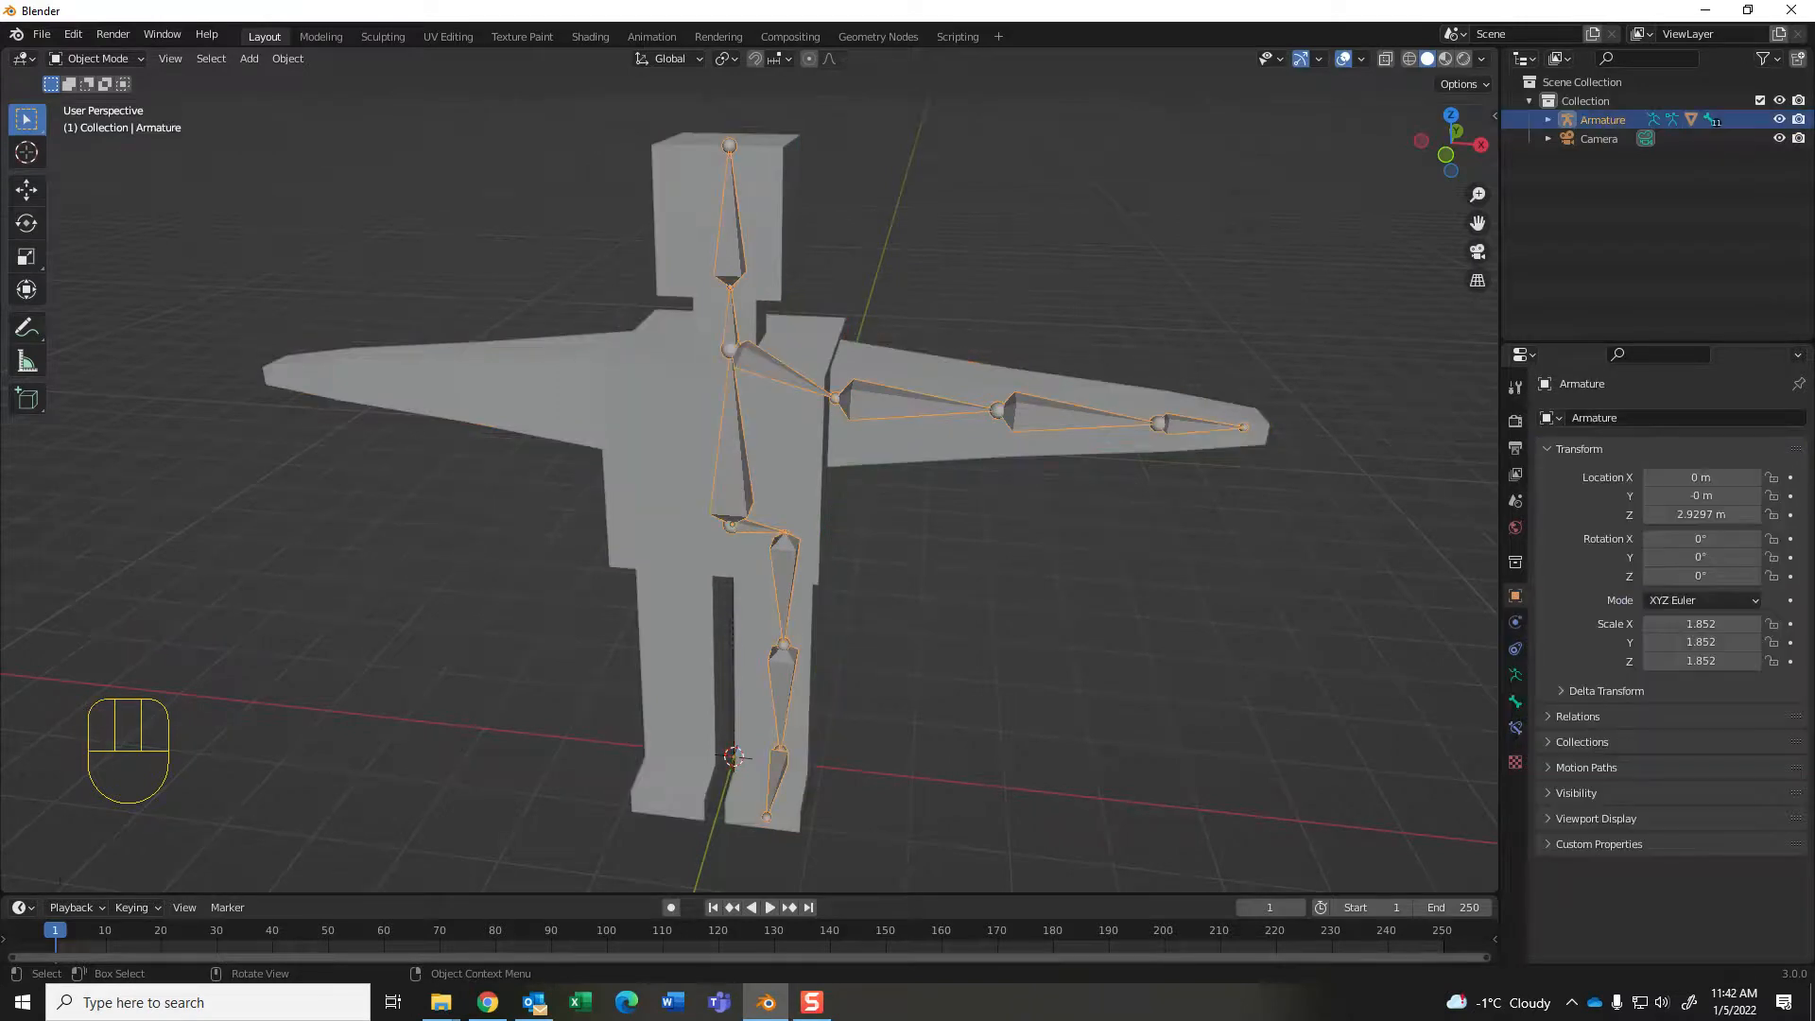
{"action": "left_click", "coordinate": [97, 58]}
{"action": "left_click", "coordinate": [97, 122]}
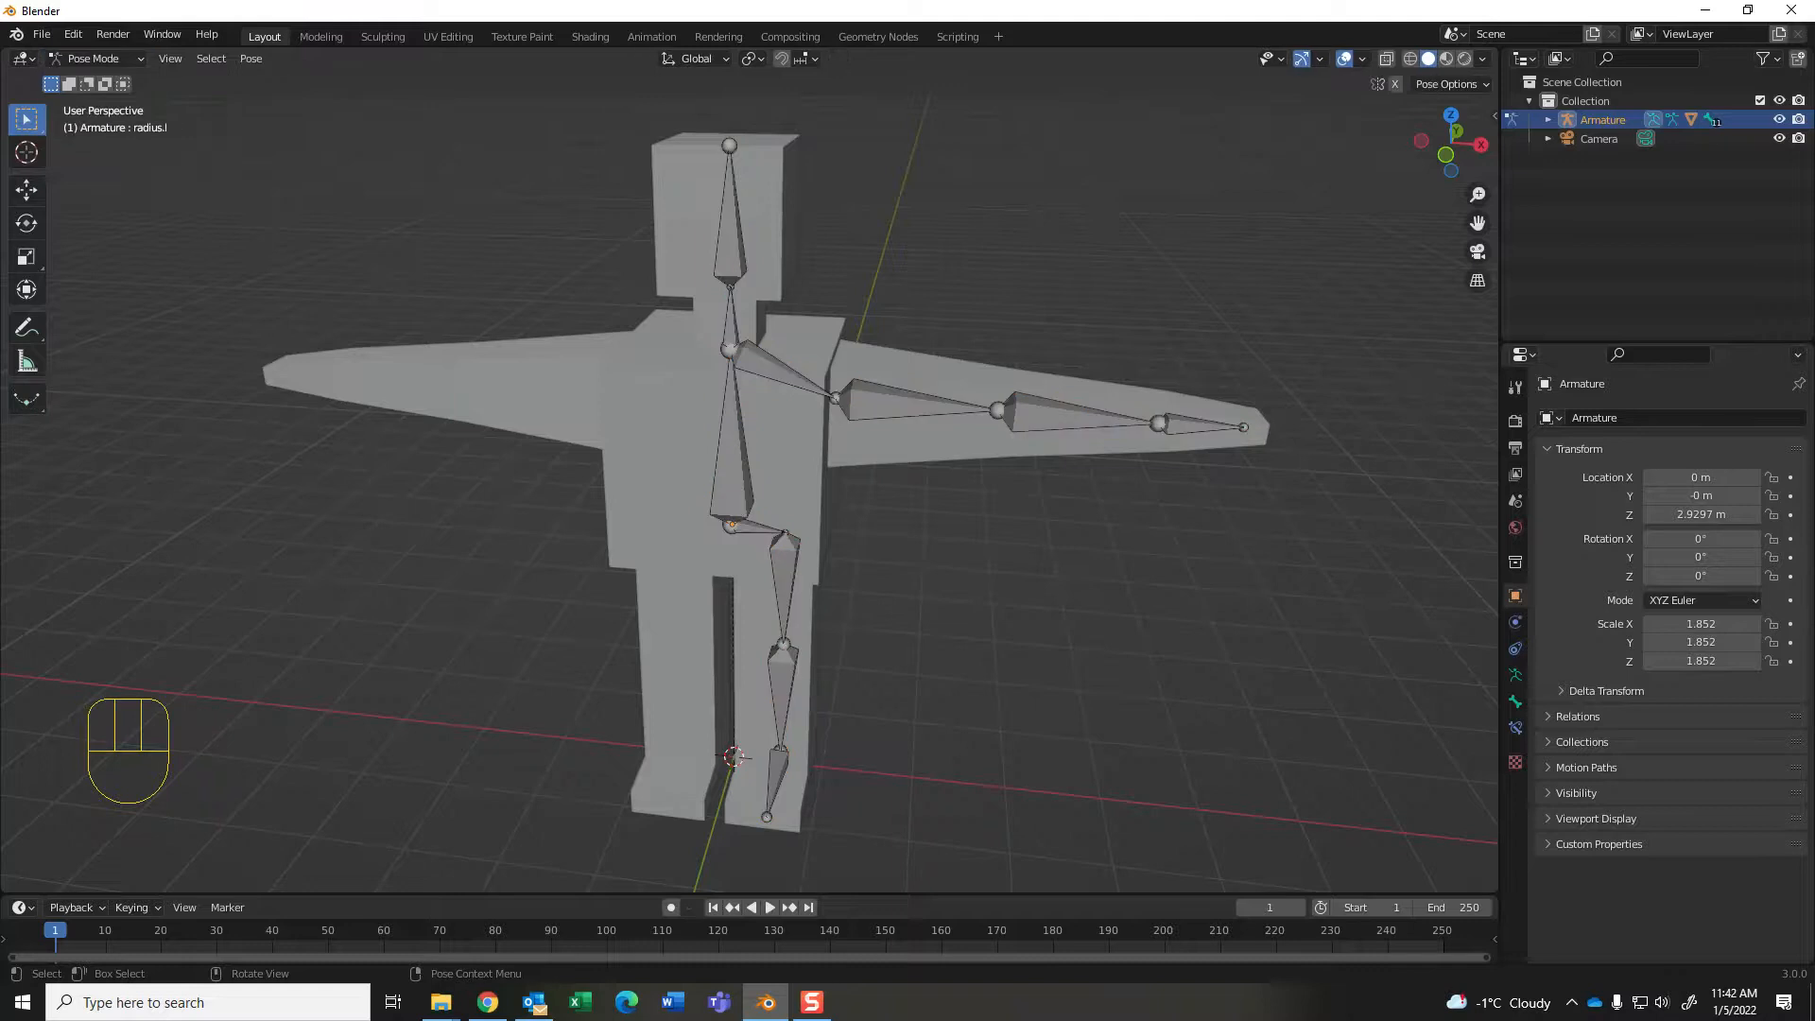
Step: Raise the left arm by rotating the forearm bone and the upper-arm bone upward
{"action": "left_click", "coordinate": [1047, 412]}
{"action": "key", "text": "r"}
{"action": "left_click", "coordinate": [1037, 366]}
{"action": "left_click", "coordinate": [917, 400]}
{"action": "key", "text": "r"}
{"action": "left_click", "coordinate": [908, 352]}
Step: Try posing the left arm by rotating the forearm, upper-arm and hand bones in turn
{"action": "scroll", "coordinate": [907, 352], "scroll_direction": "down", "scroll_amount": 3}
{"action": "mouse_move", "coordinate": [908, 351]}
{"action": "middle_mouse_down"}
{"action": "mouse_move", "coordinate": [903, 329]}
{"action": "mouse_move", "coordinate": [896, 345]}
{"action": "middle_mouse_up"}
{"action": "left_click", "coordinate": [896, 345]}
{"action": "key", "text": "r"}
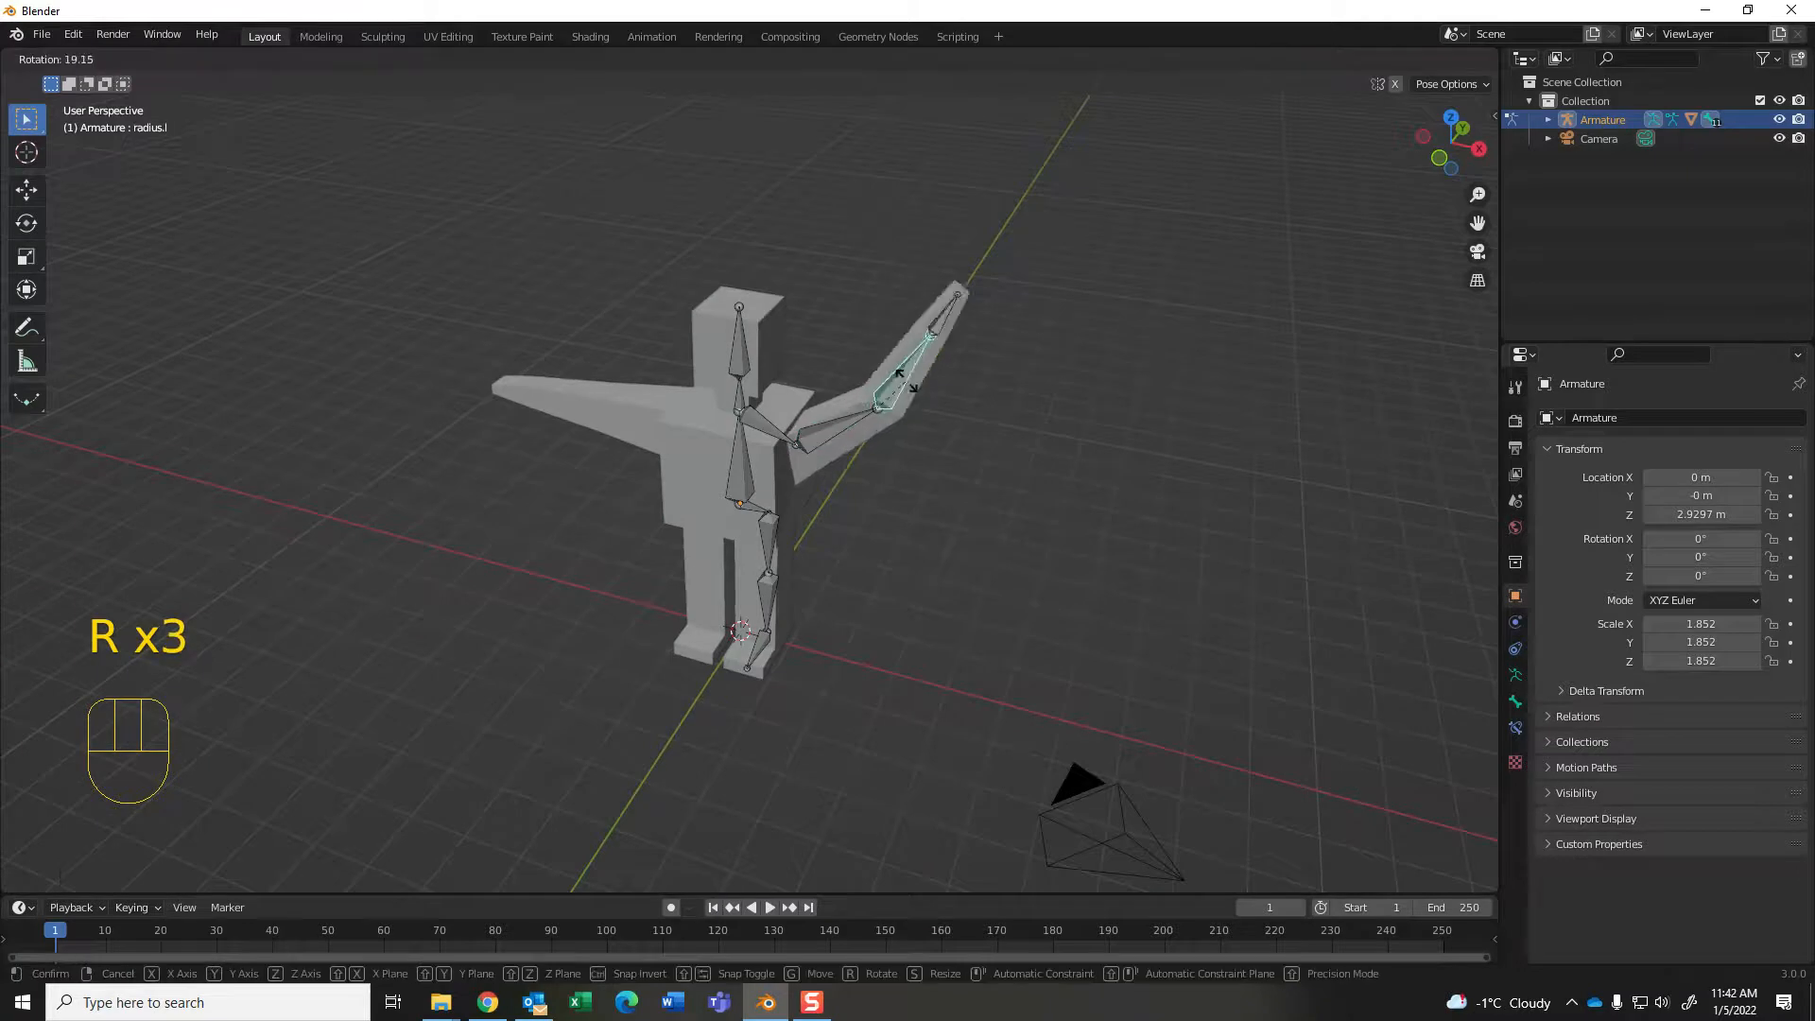
{"action": "left_click", "coordinate": [905, 379]}
{"action": "key", "text": "r"}
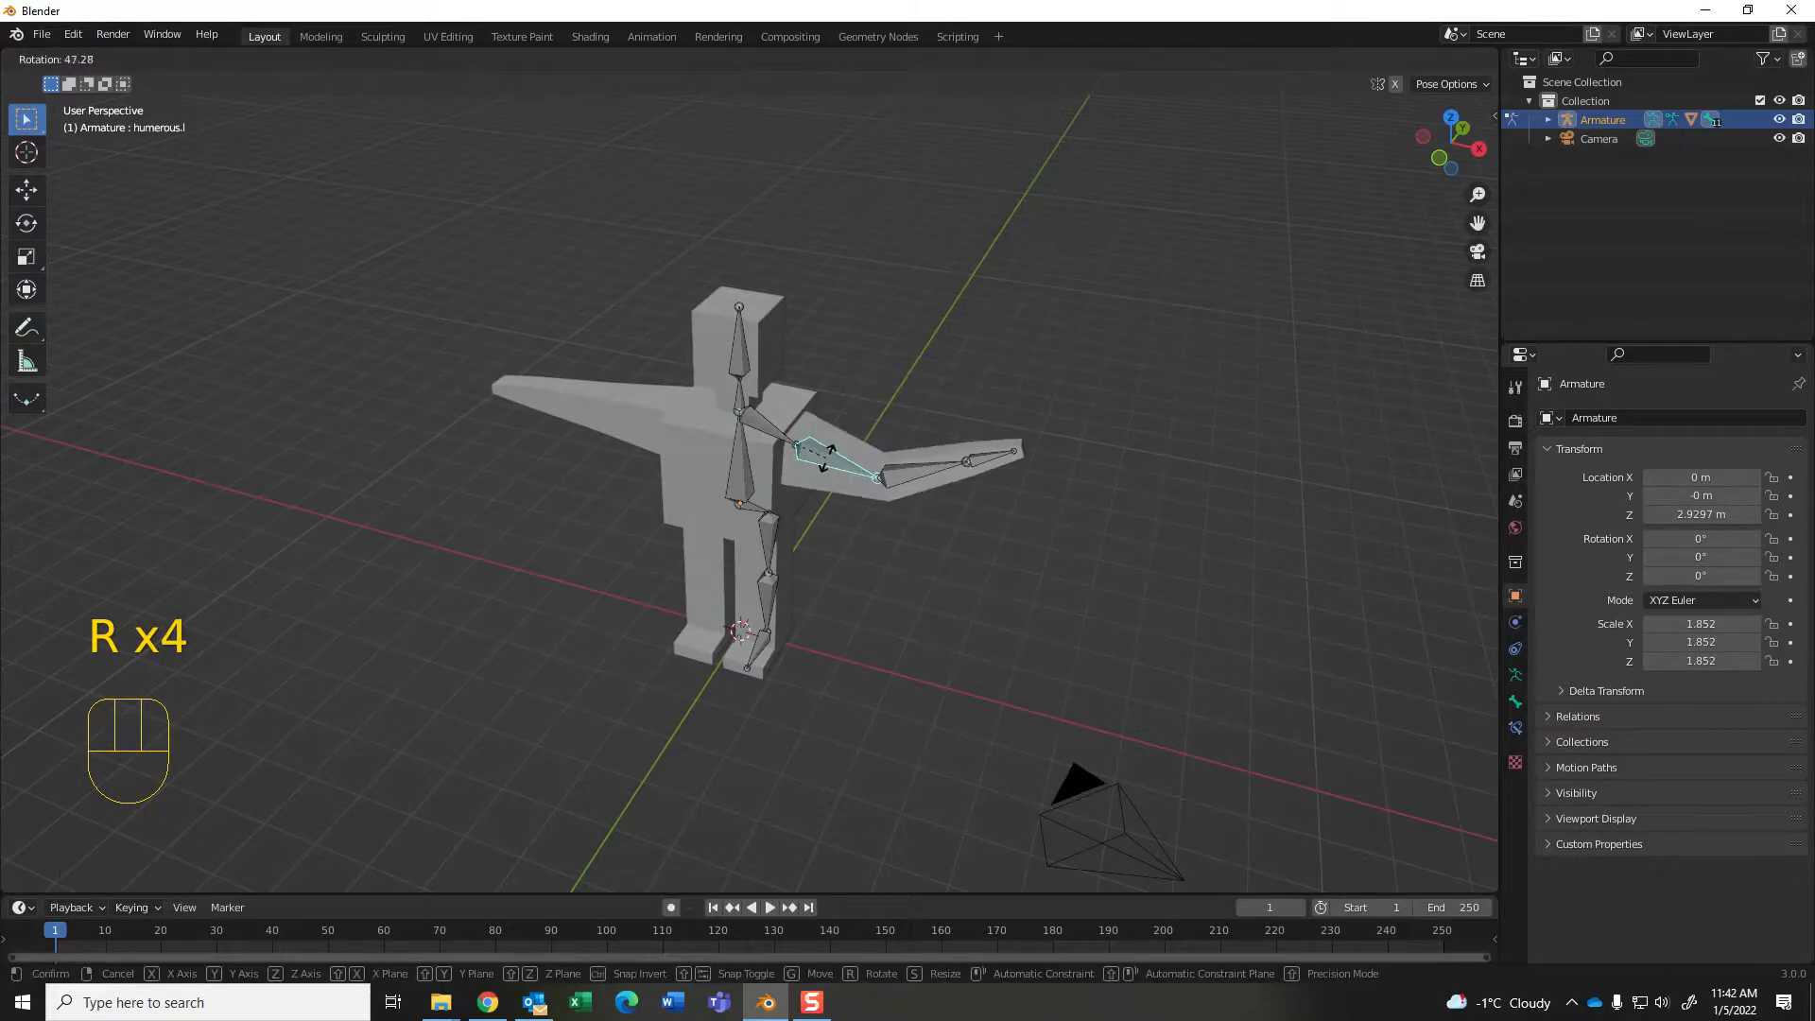
{"action": "left_click", "coordinate": [931, 470]}
{"action": "key", "text": "r"}
{"action": "left_click", "coordinate": [933, 503]}
{"action": "left_click", "coordinate": [985, 521]}
{"action": "key", "text": "r"}
{"action": "left_click", "coordinate": [980, 539]}
{"action": "middle_click_drag", "start_coordinate": [980, 540], "coordinate": [912, 487]}
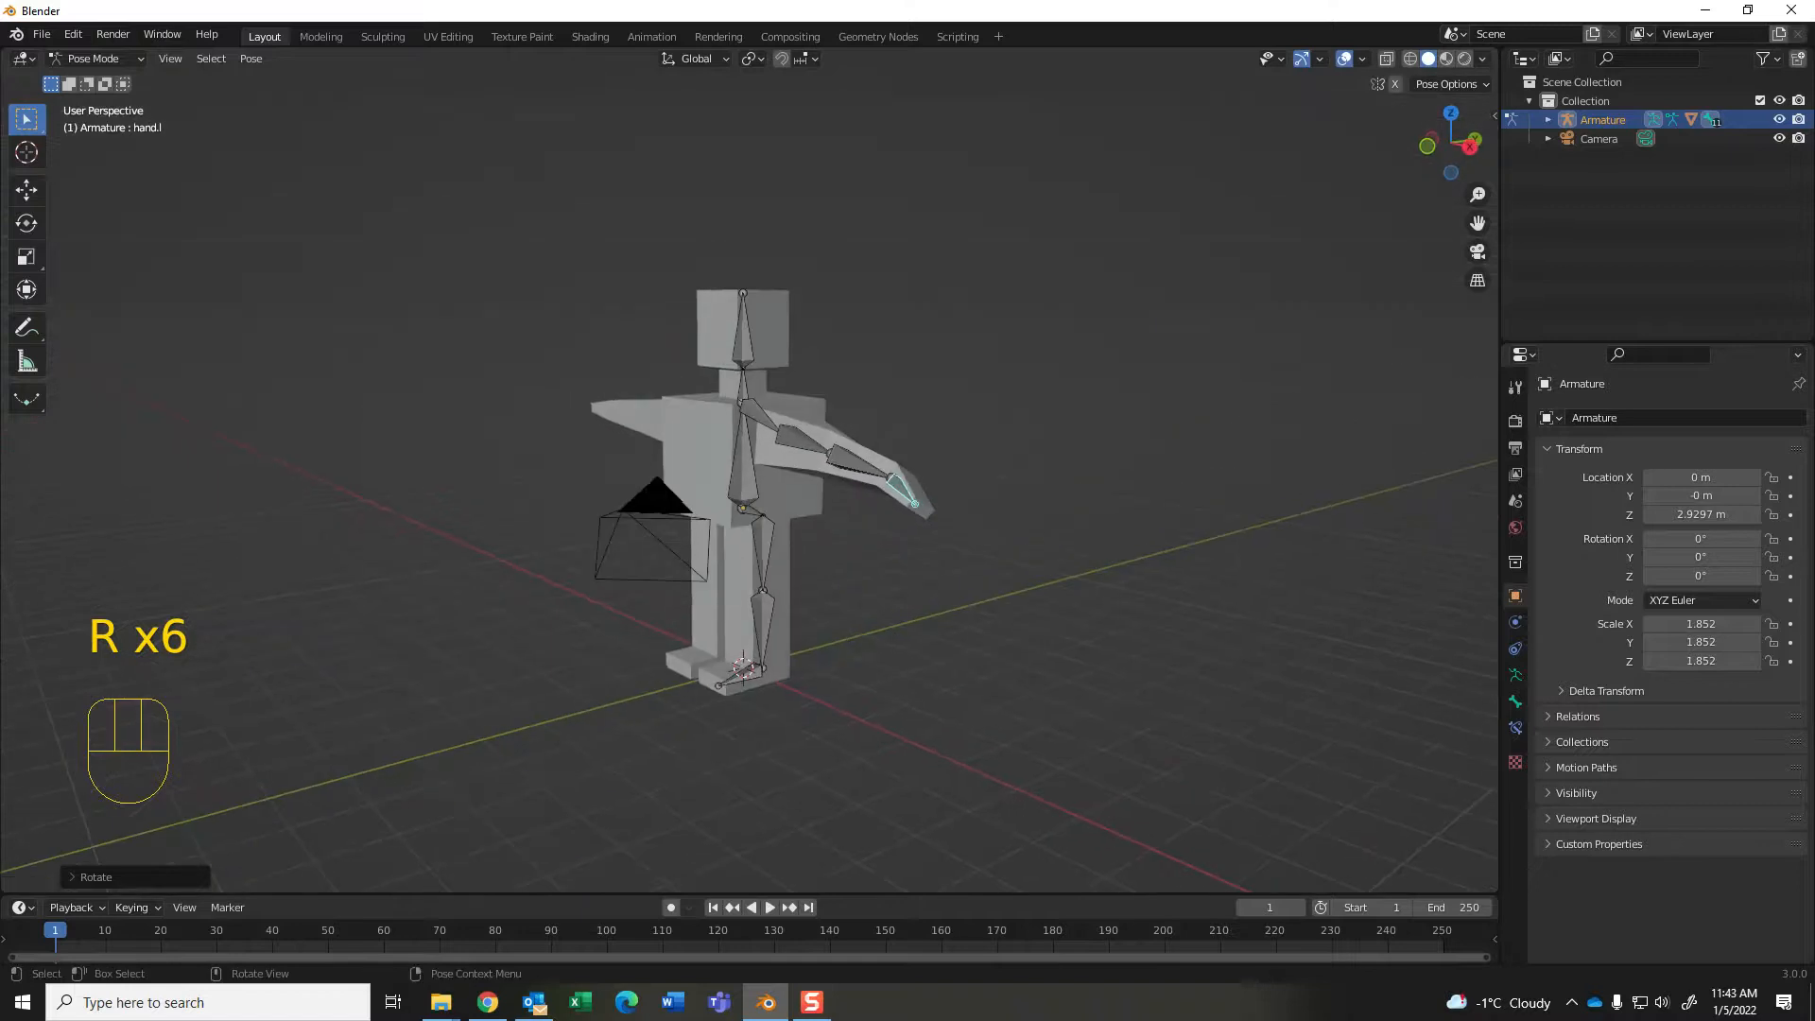
Step: Undo the left arm's bone rotations back to its straight rest pose
{"action": "key", "text": "ctrl+z"}
{"action": "key", "text": "ctrl+z"}
{"action": "key", "text": "ctrl+z"}
{"action": "key", "text": "ctrl+z"}
{"action": "key", "text": "ctrl+z"}
{"action": "key", "text": "ctrl+z"}
{"action": "key", "text": "ctrl+z"}
{"action": "key", "text": "ctrl+z"}
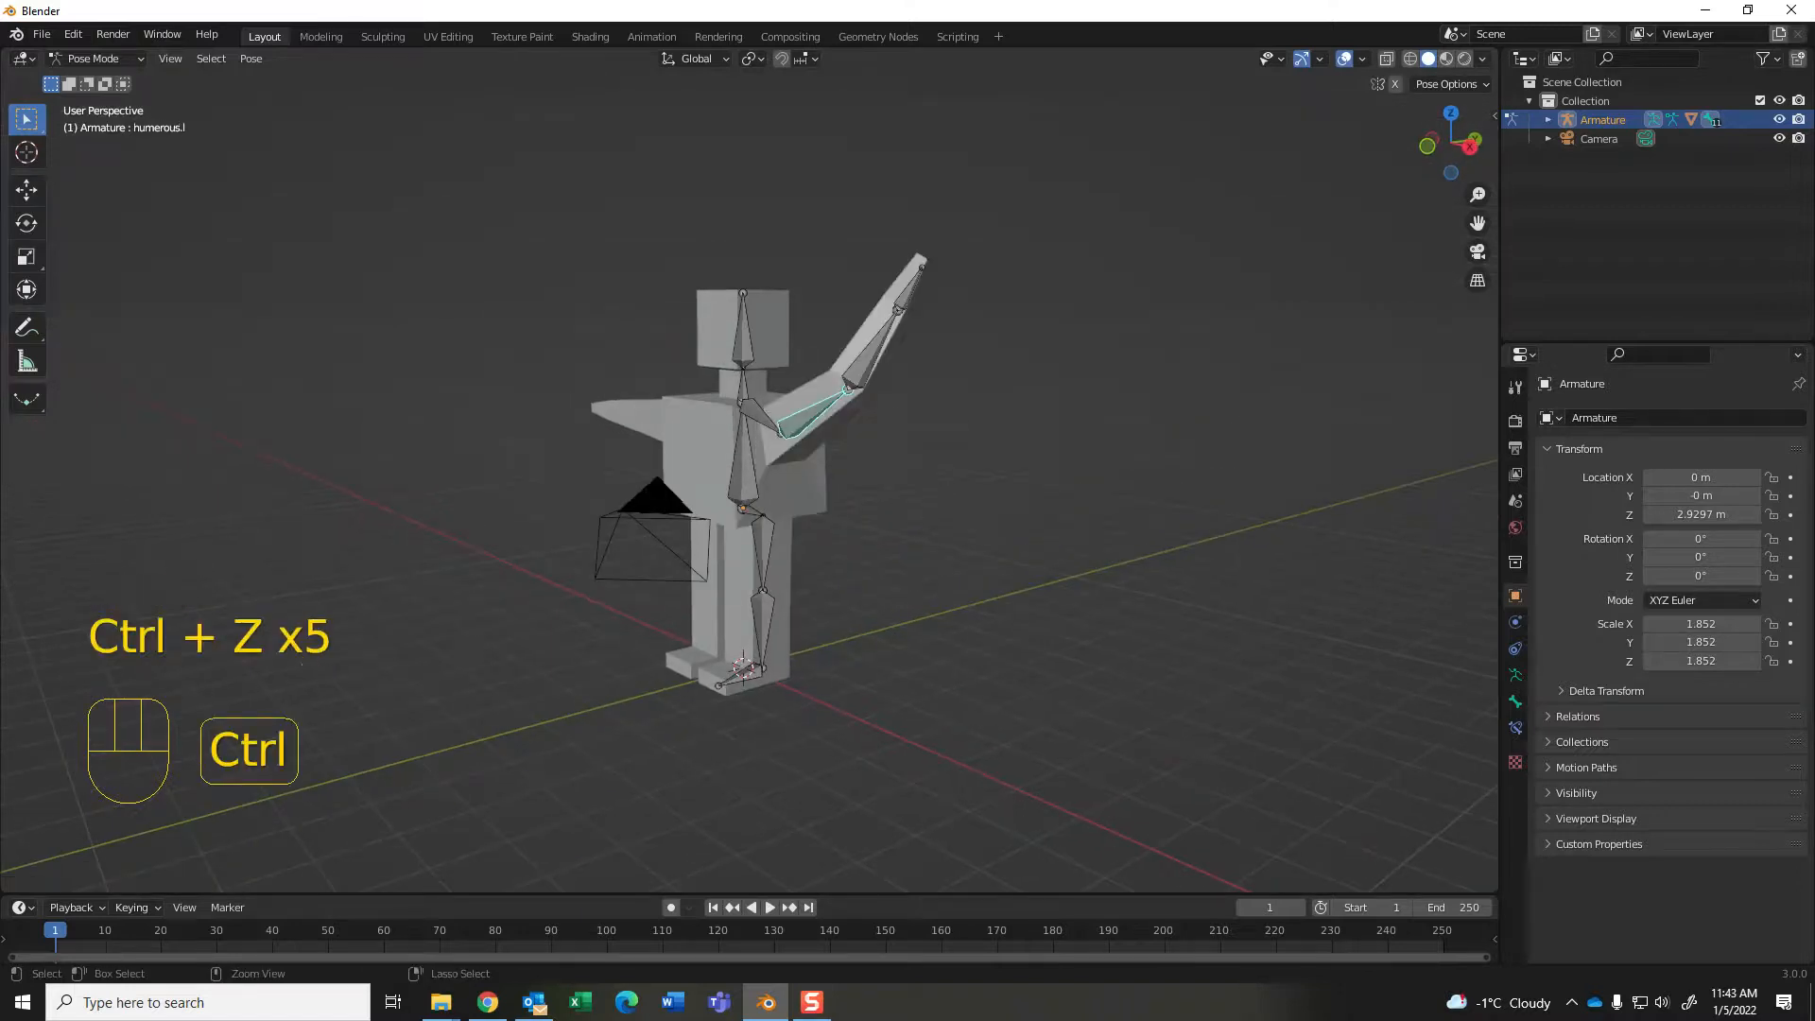
{"action": "key", "text": "ctrl+z"}
{"action": "key", "text": "ctrl+z"}
{"action": "key", "text": "ctrl+z"}
{"action": "key", "text": "ctrl+z"}
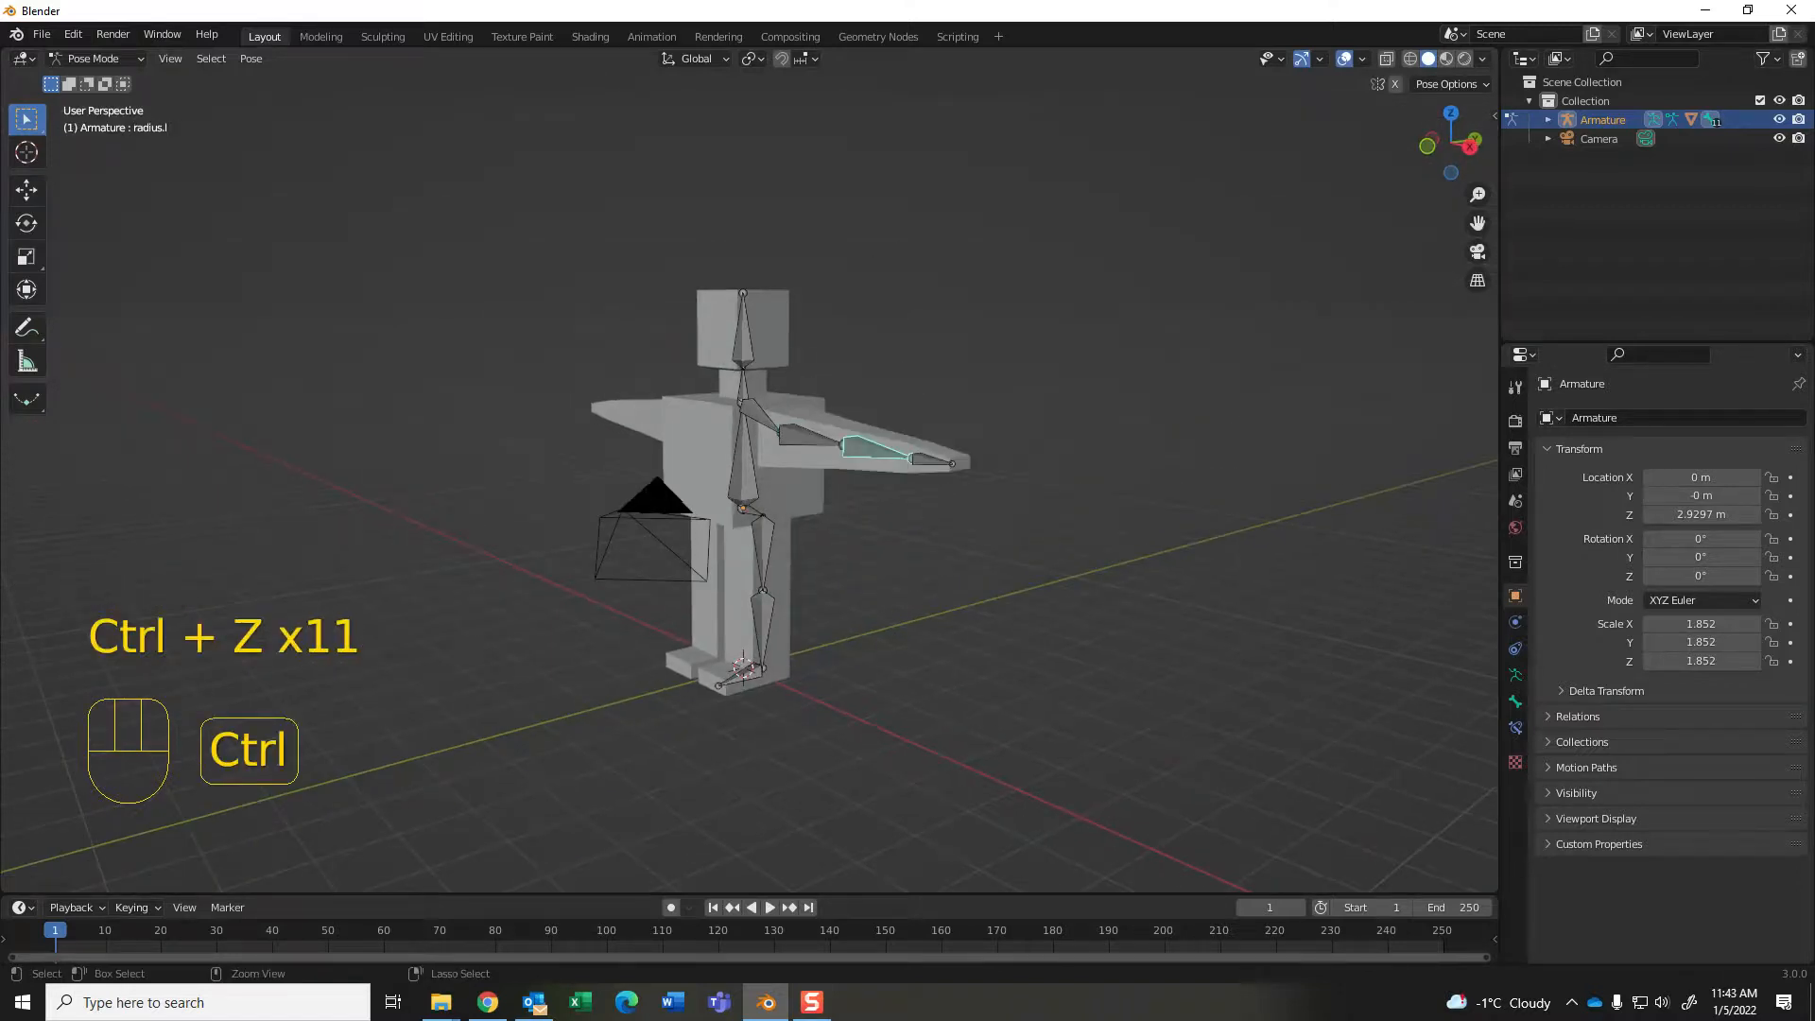
Step: Examine the left forearm, upper-arm and hand bones one after another from several angles
{"action": "middle_click_drag", "start_coordinate": [912, 487], "coordinate": [850, 472]}
{"action": "scroll", "coordinate": [747, 491], "scroll_direction": "up", "scroll_amount": 3}
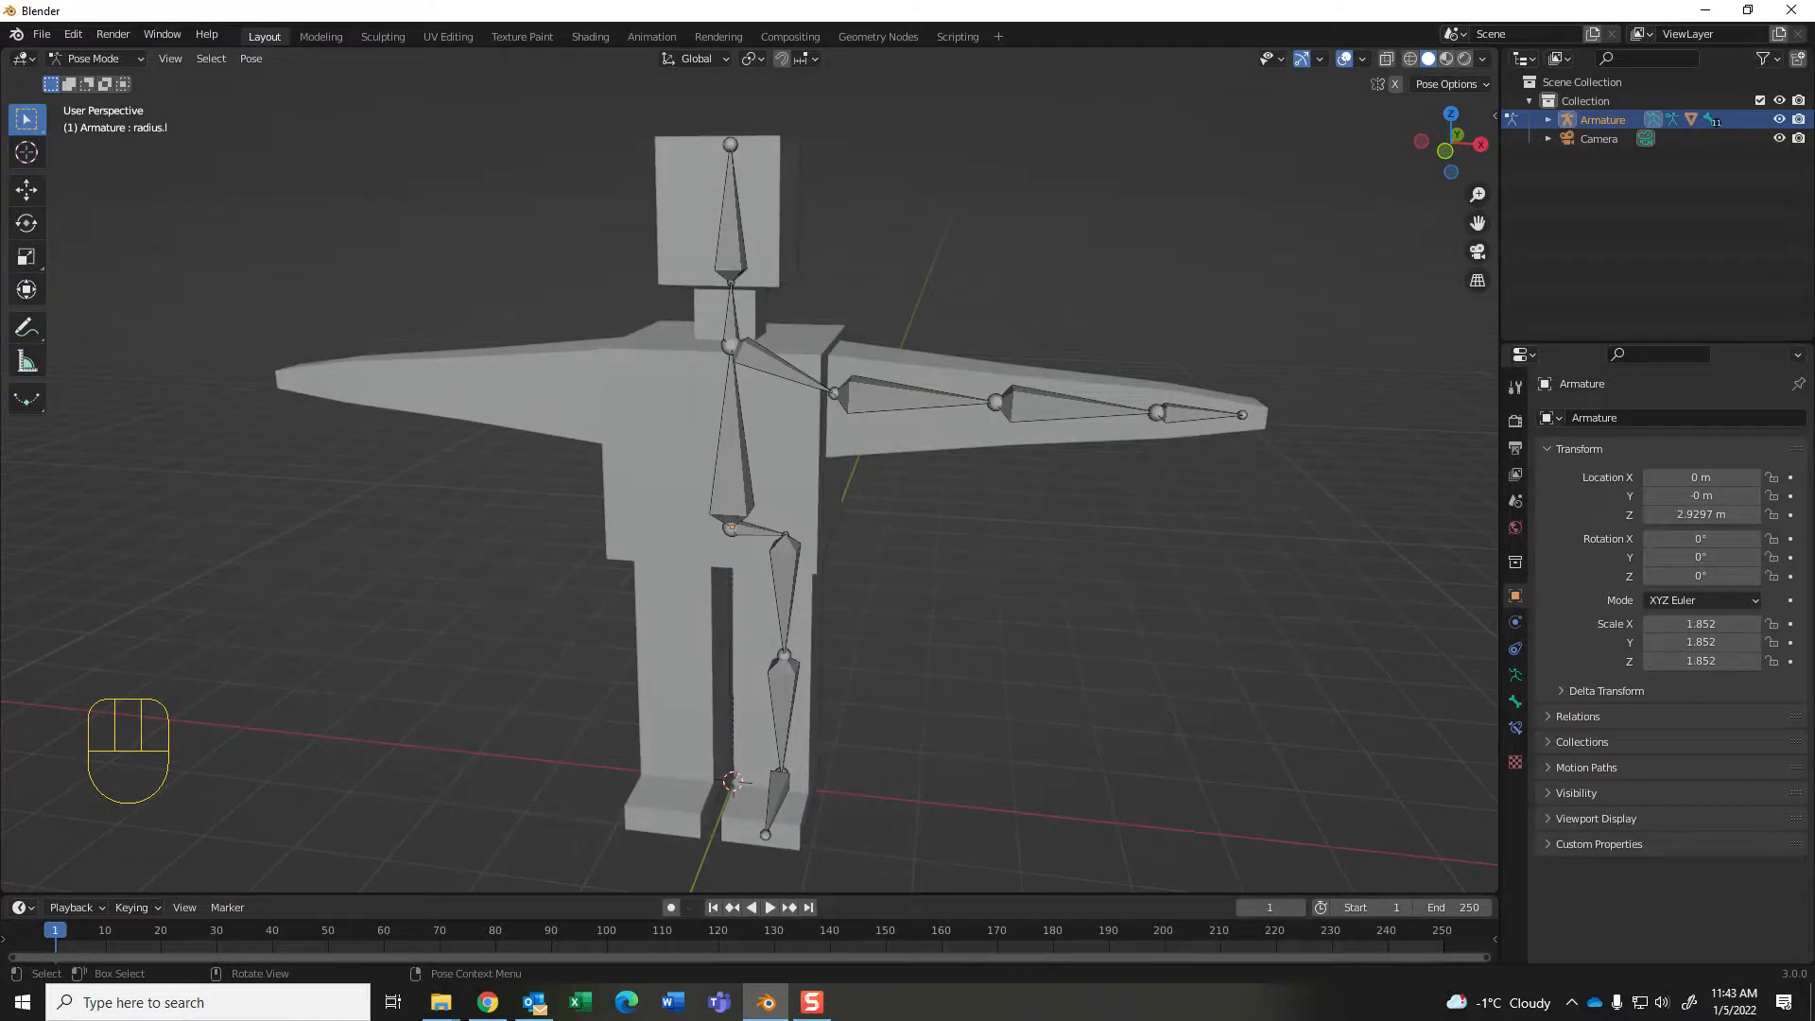
{"action": "left_click", "coordinate": [1076, 407]}
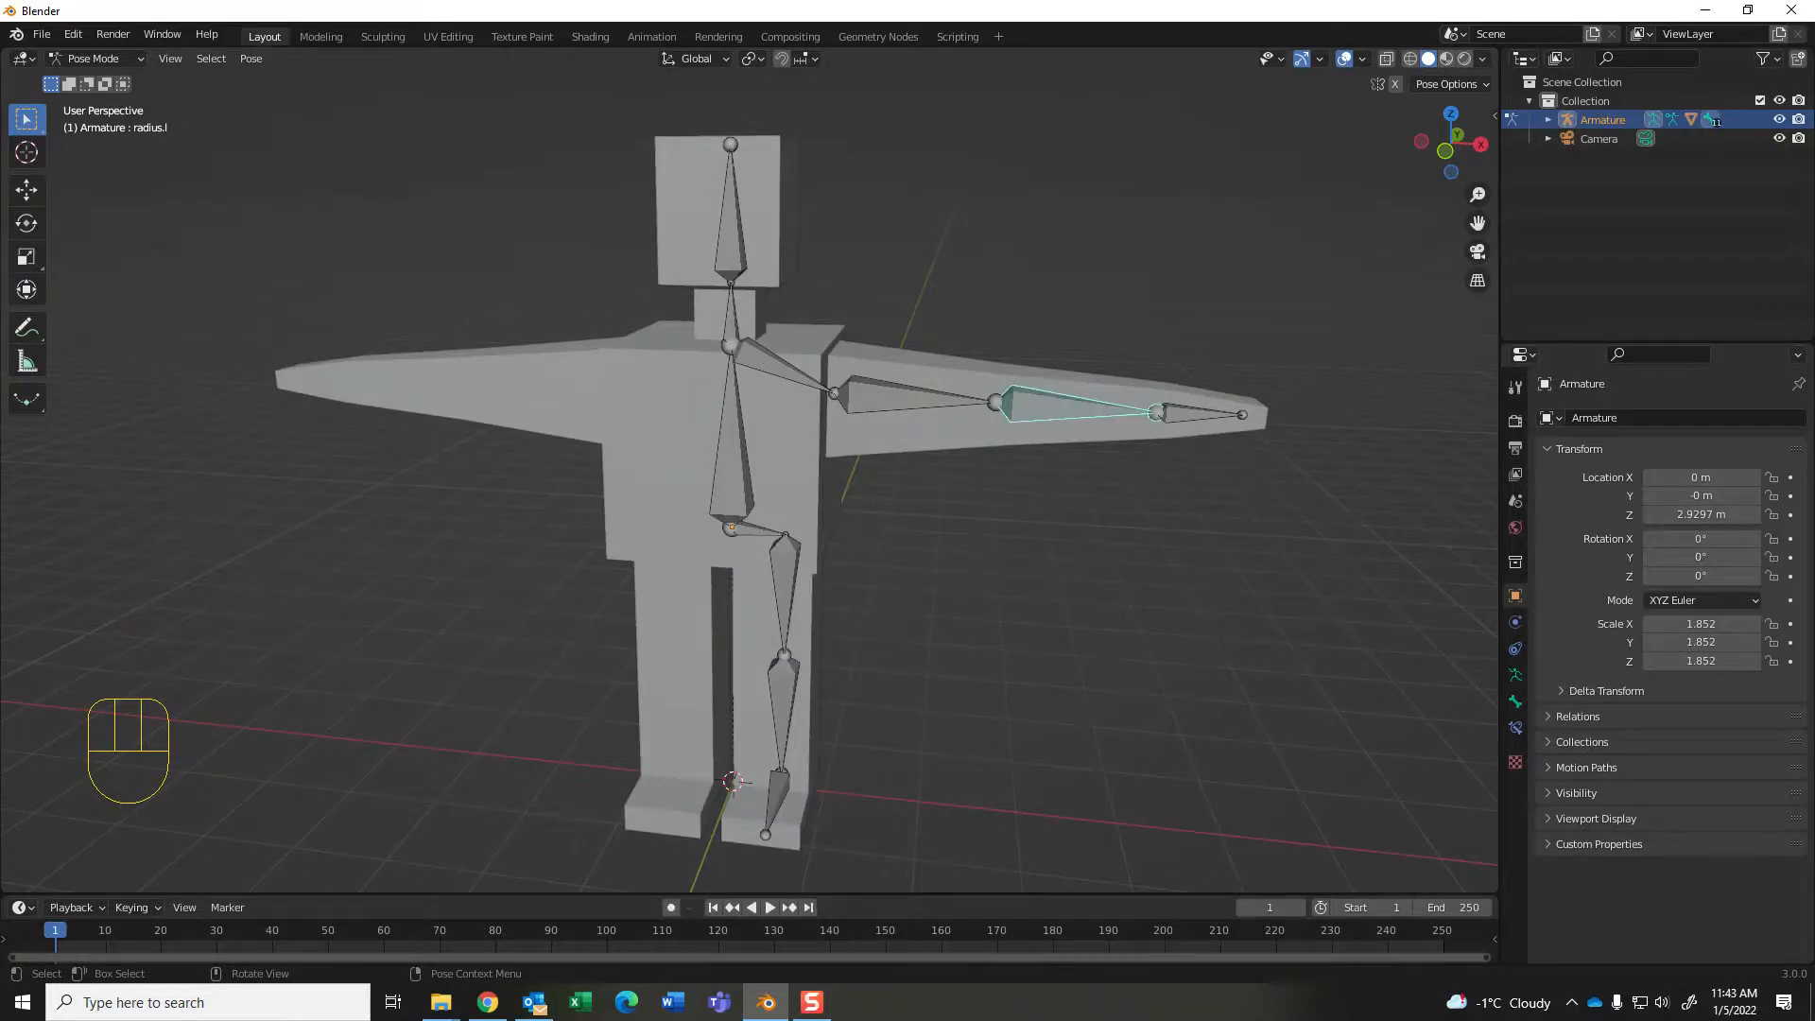
{"action": "left_click", "coordinate": [903, 397]}
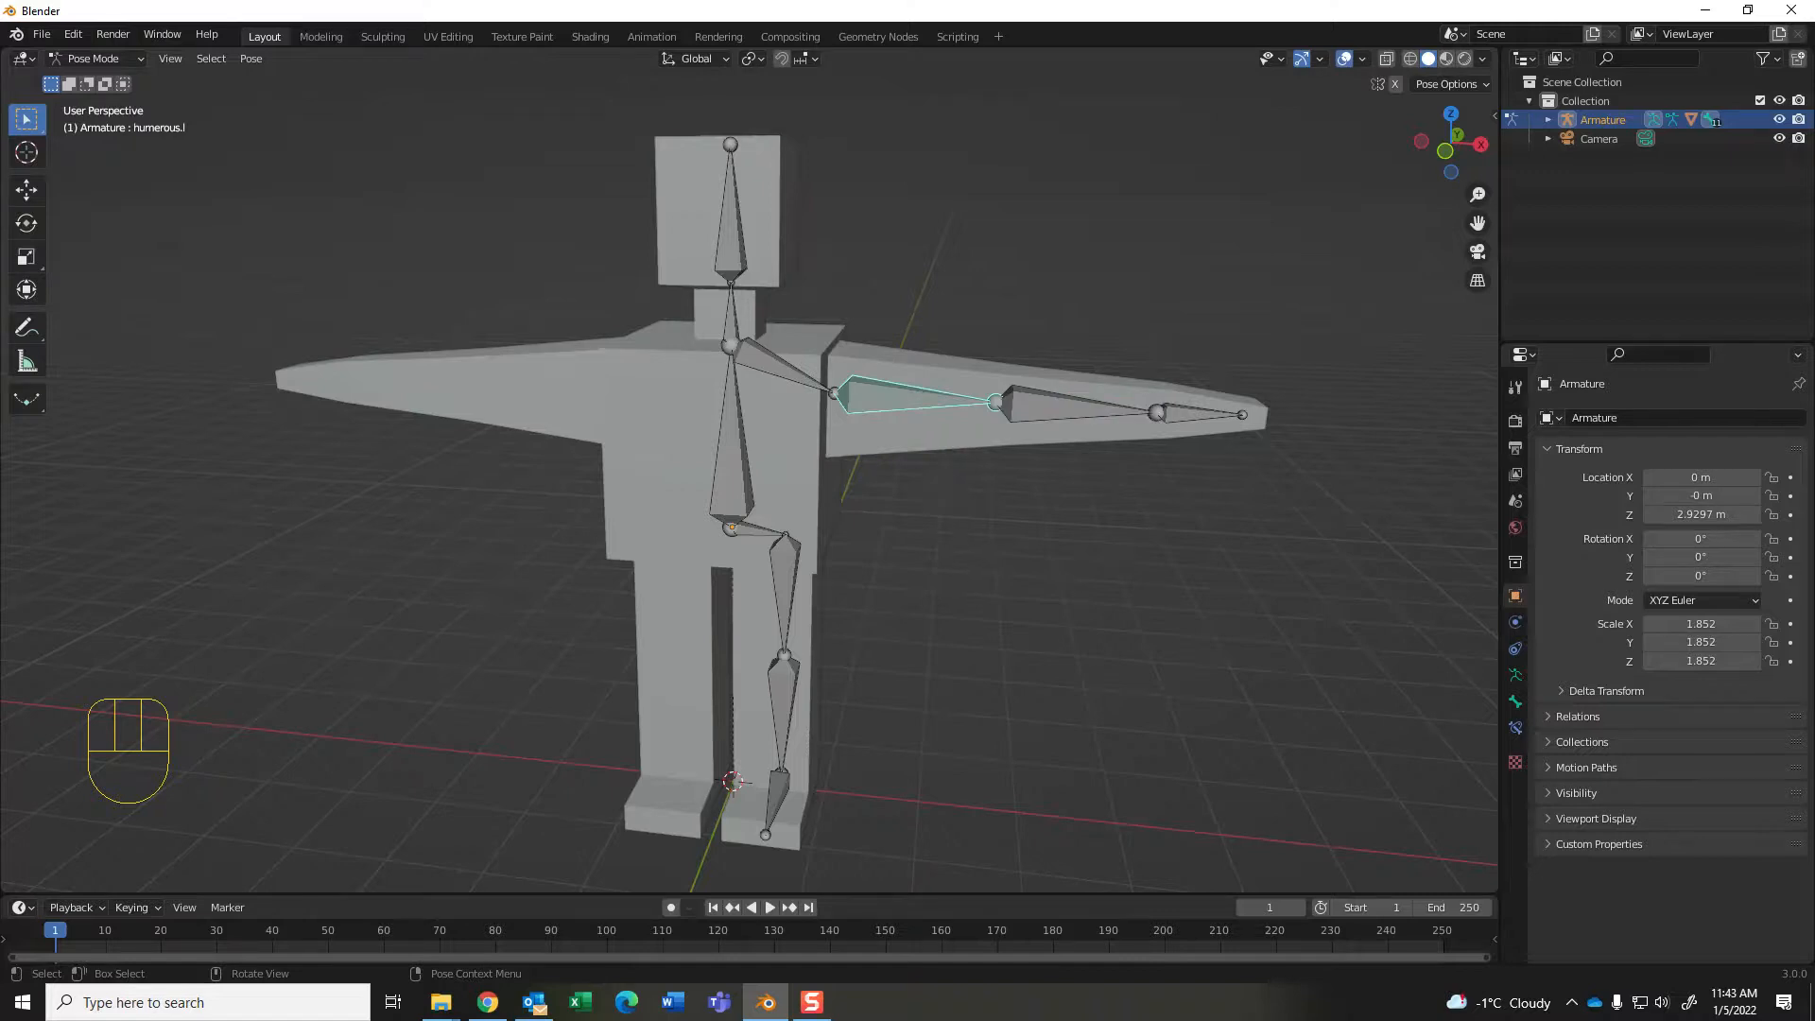
{"action": "middle_click_drag", "start_coordinate": [945, 482], "coordinate": [893, 491]}
{"action": "left_click", "coordinate": [1210, 484]}
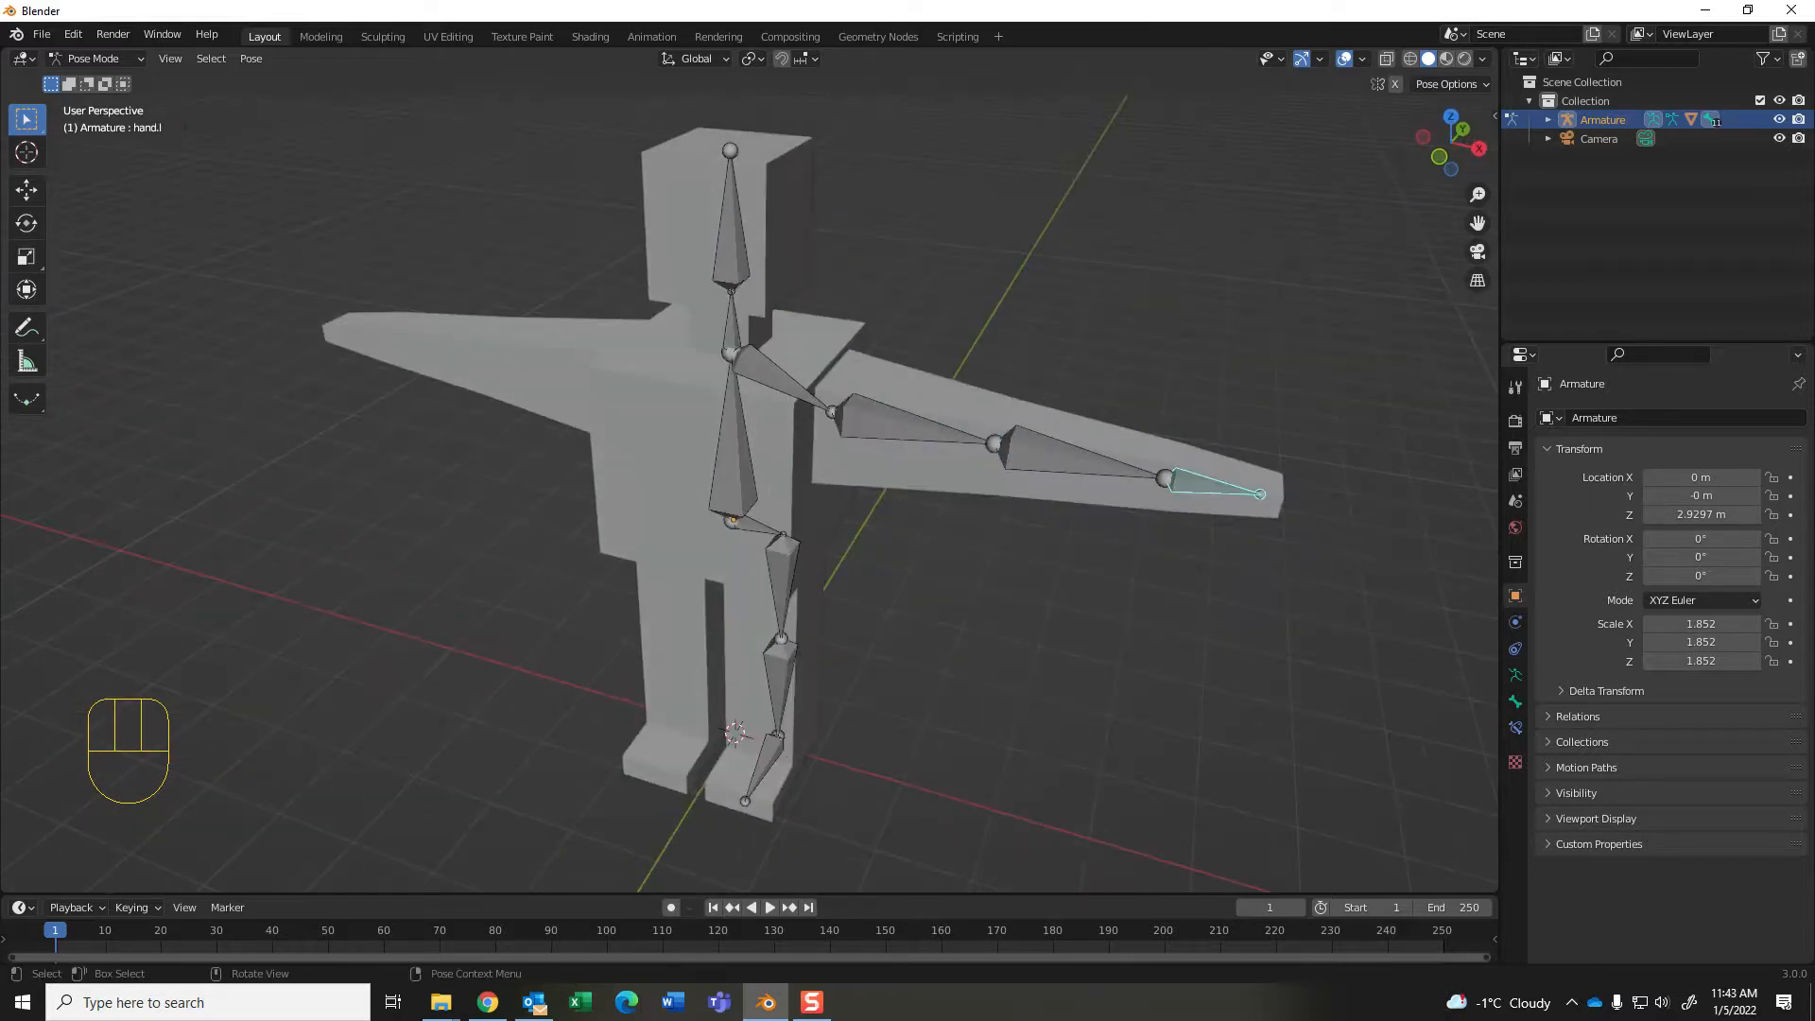
{"action": "middle_click_drag", "start_coordinate": [1210, 484], "coordinate": [1155, 522]}
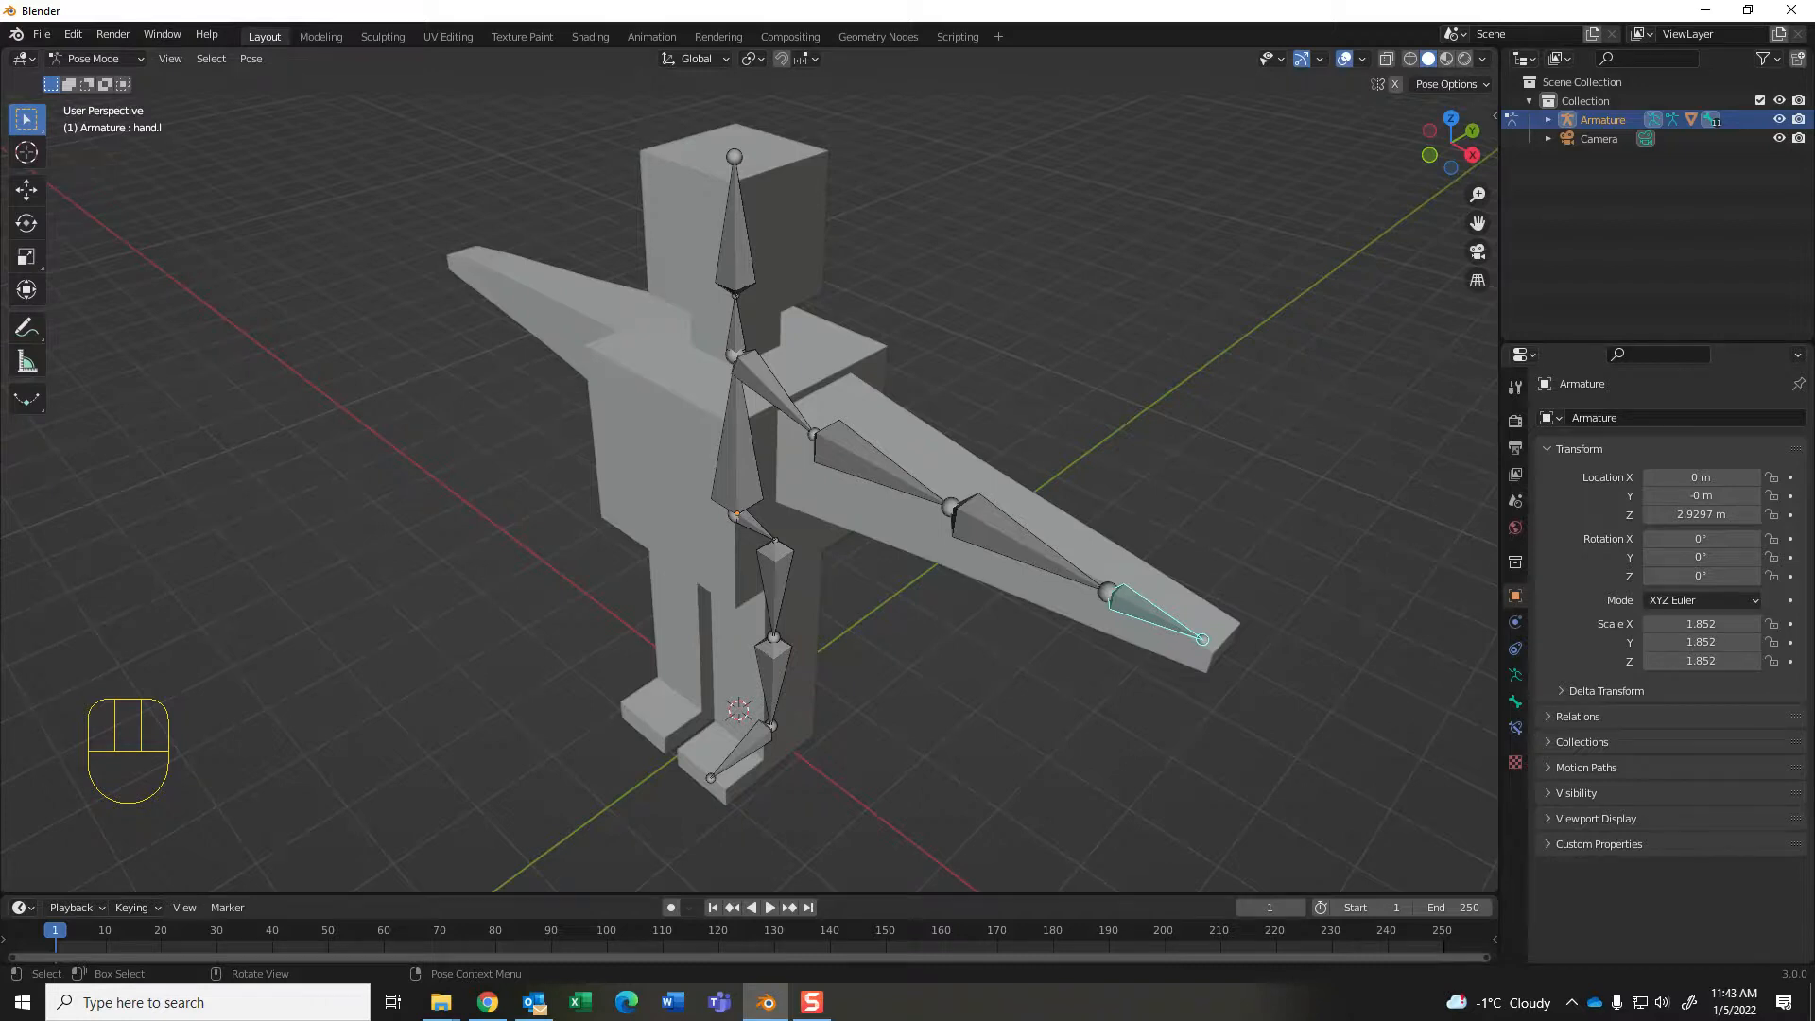
{"action": "middle_click_drag", "start_coordinate": [1155, 522], "coordinate": [1087, 515]}
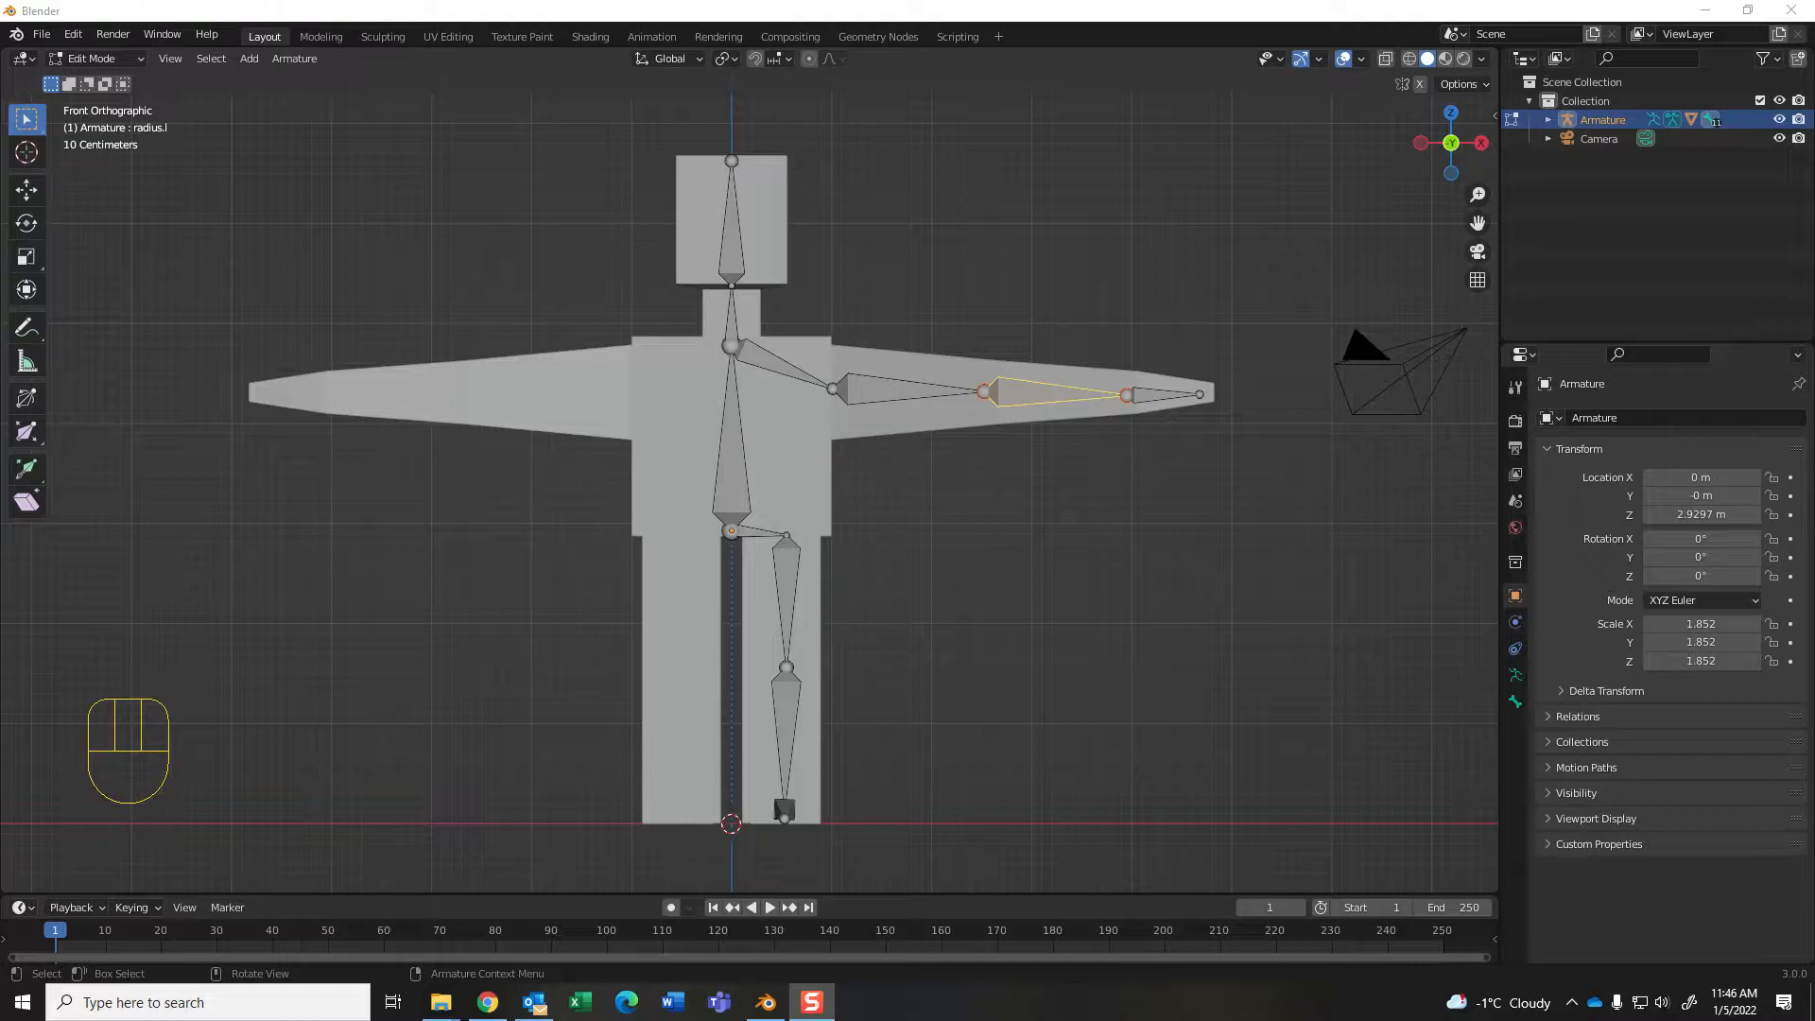
Step: From the top view, extrude a bone about 1.5 m straight behind the body from the left elbow joint
{"action": "middle_click_drag", "start_coordinate": [756, 567], "coordinate": [539, 468]}
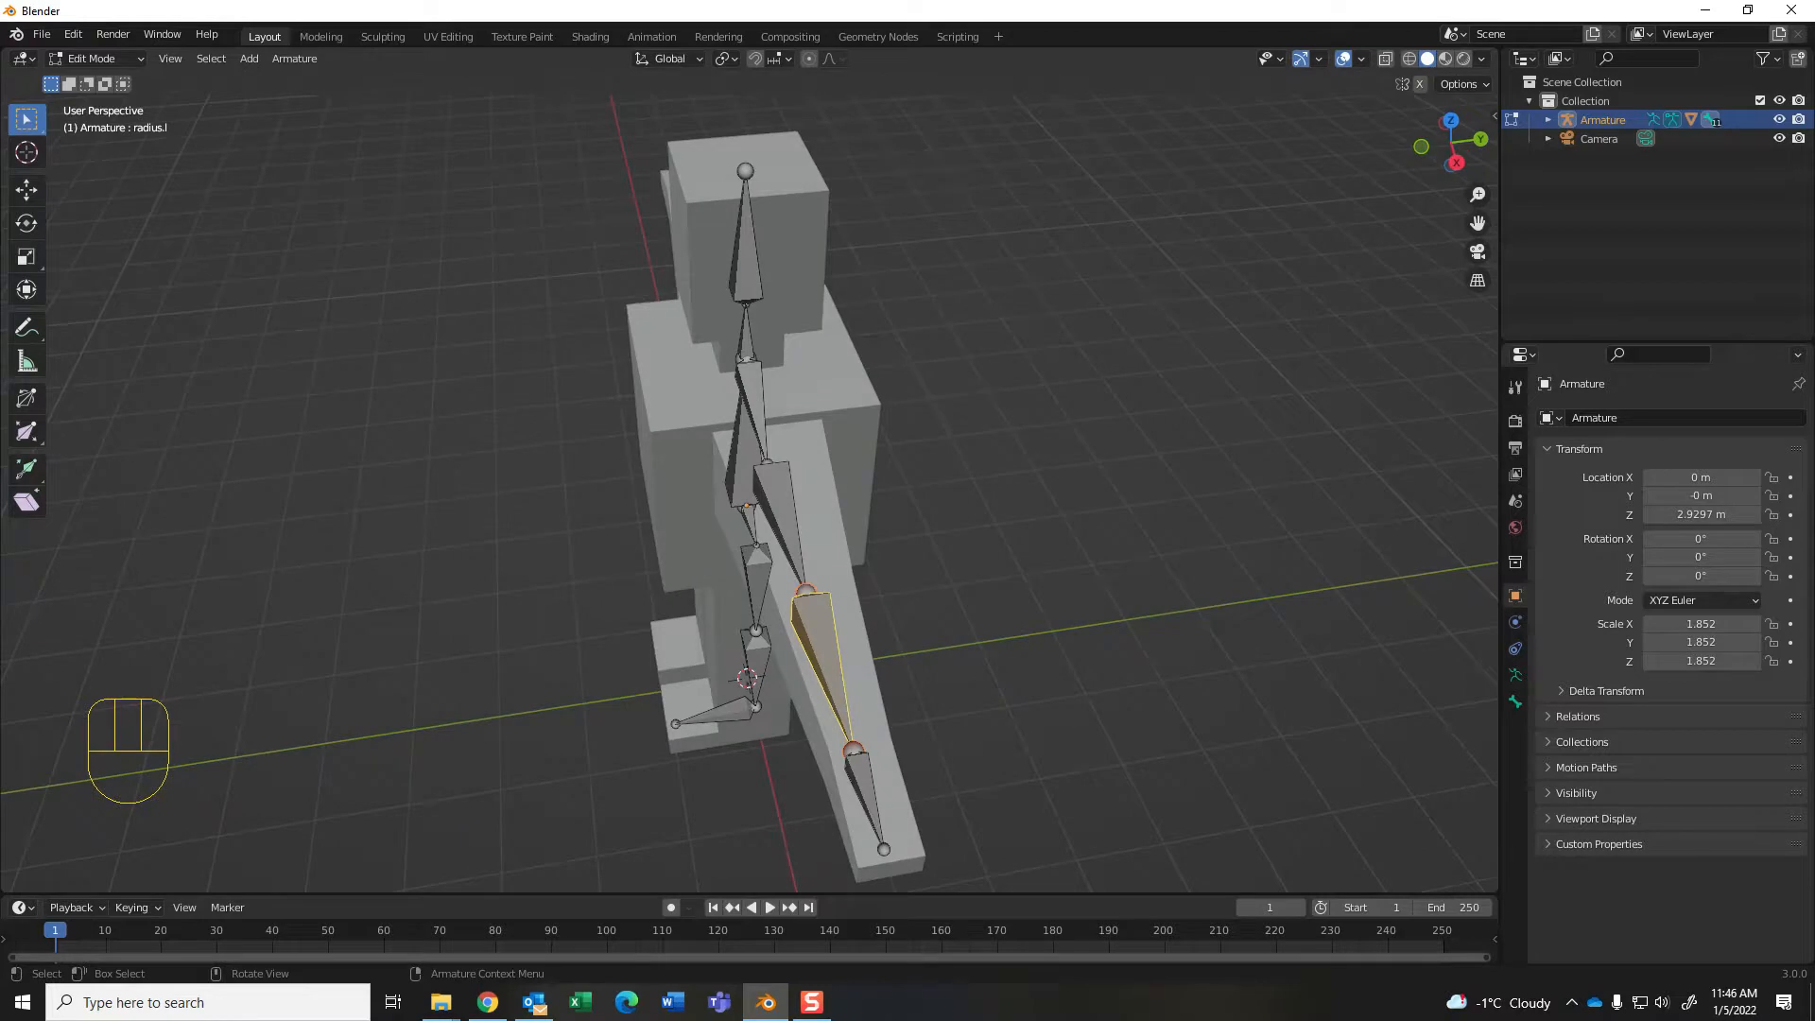
{"action": "key", "text": "KP_7"}
{"action": "left_click", "coordinate": [984, 482]}
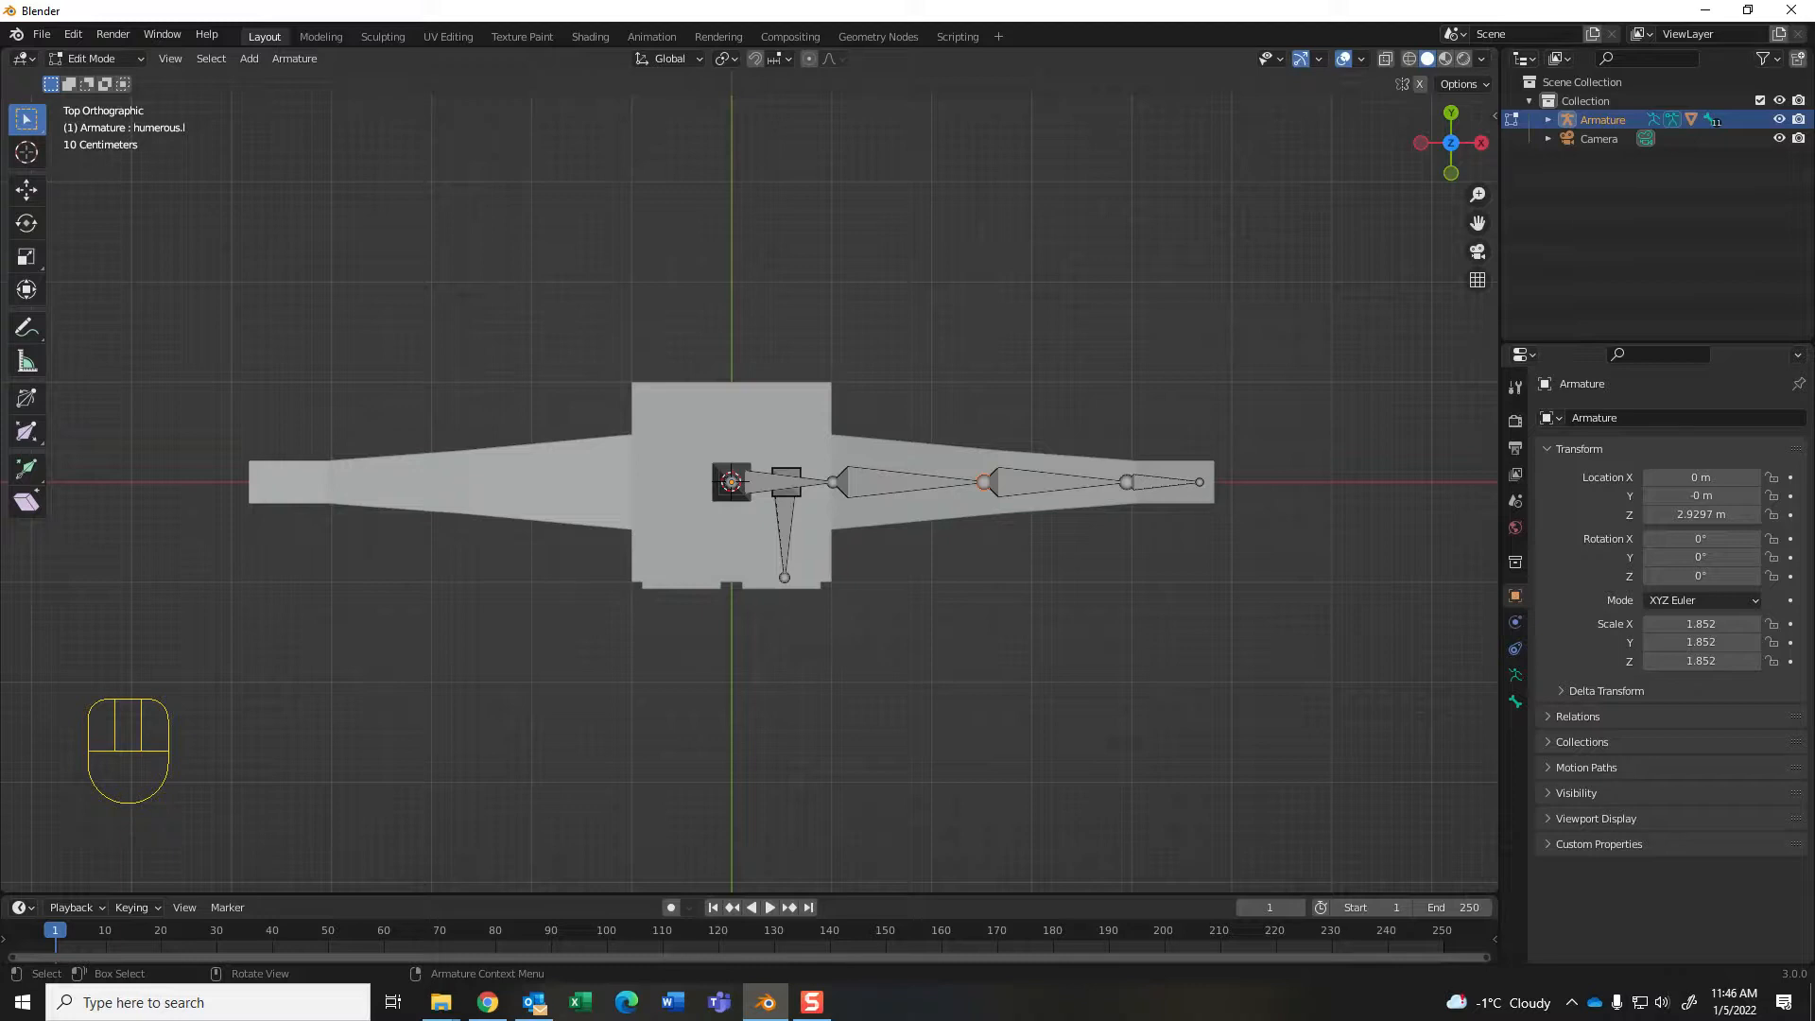
{"action": "key", "text": "e"}
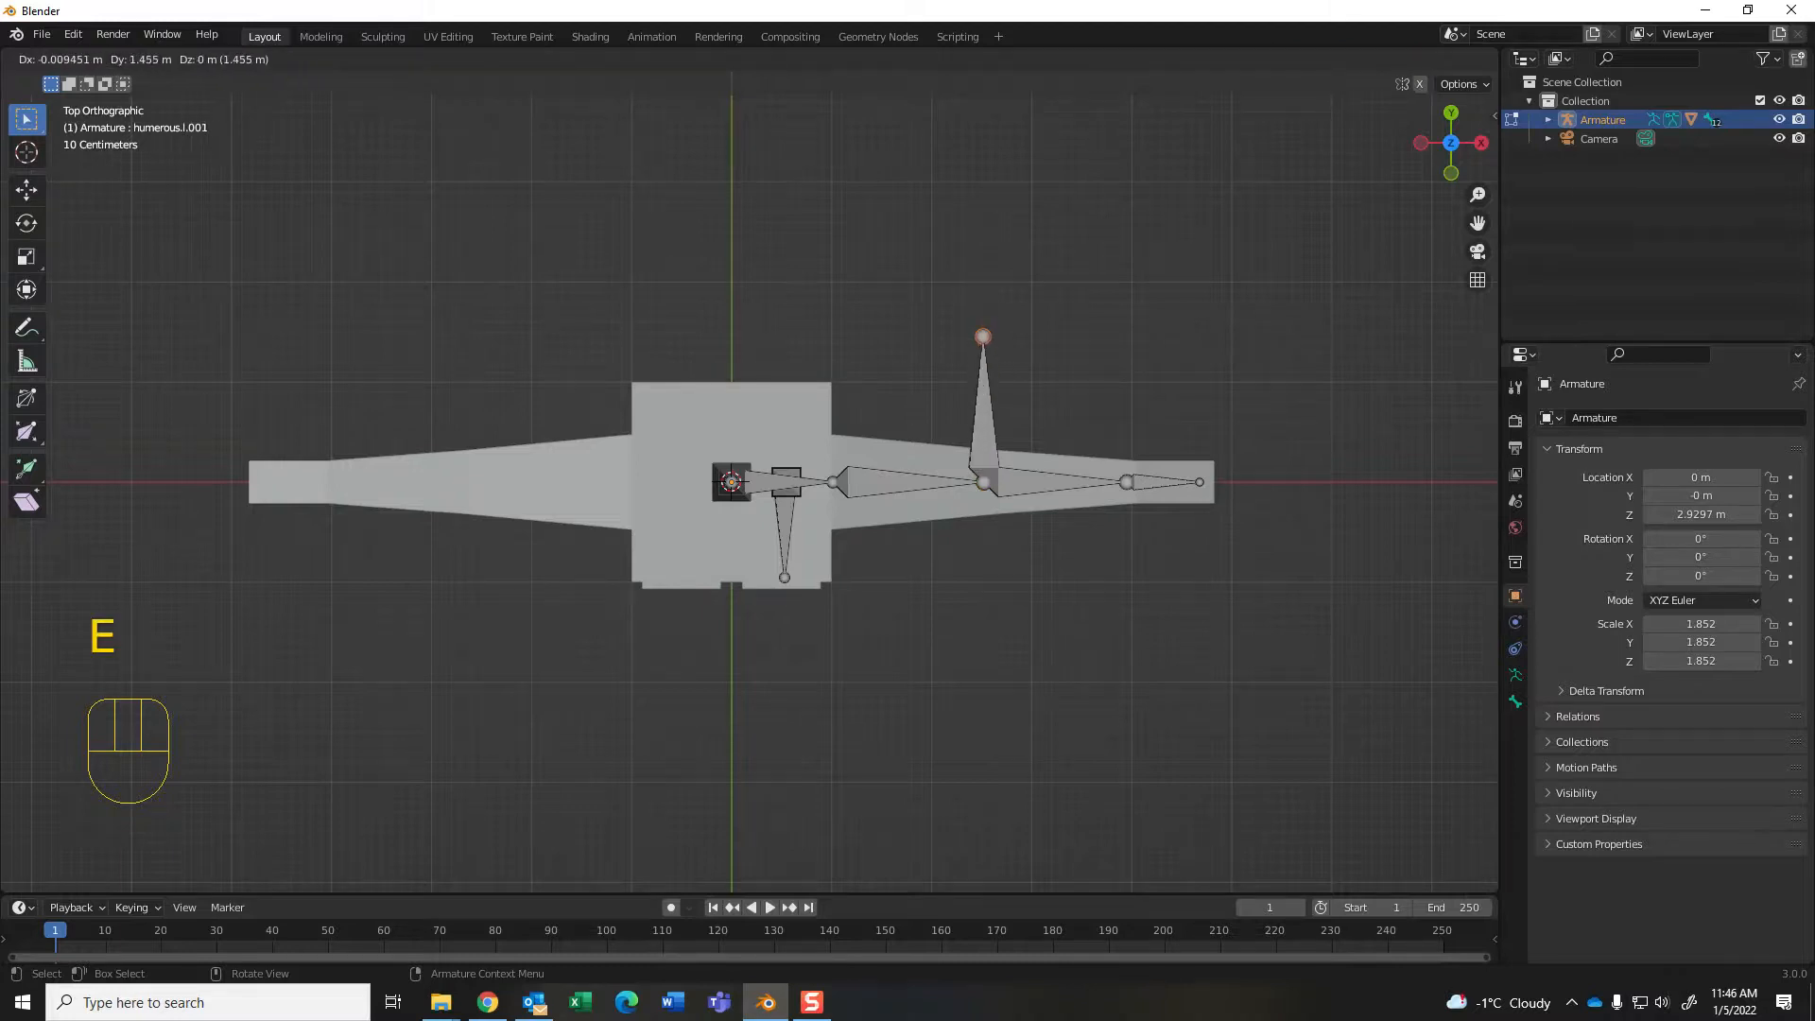
{"action": "left_click", "coordinate": [983, 331]}
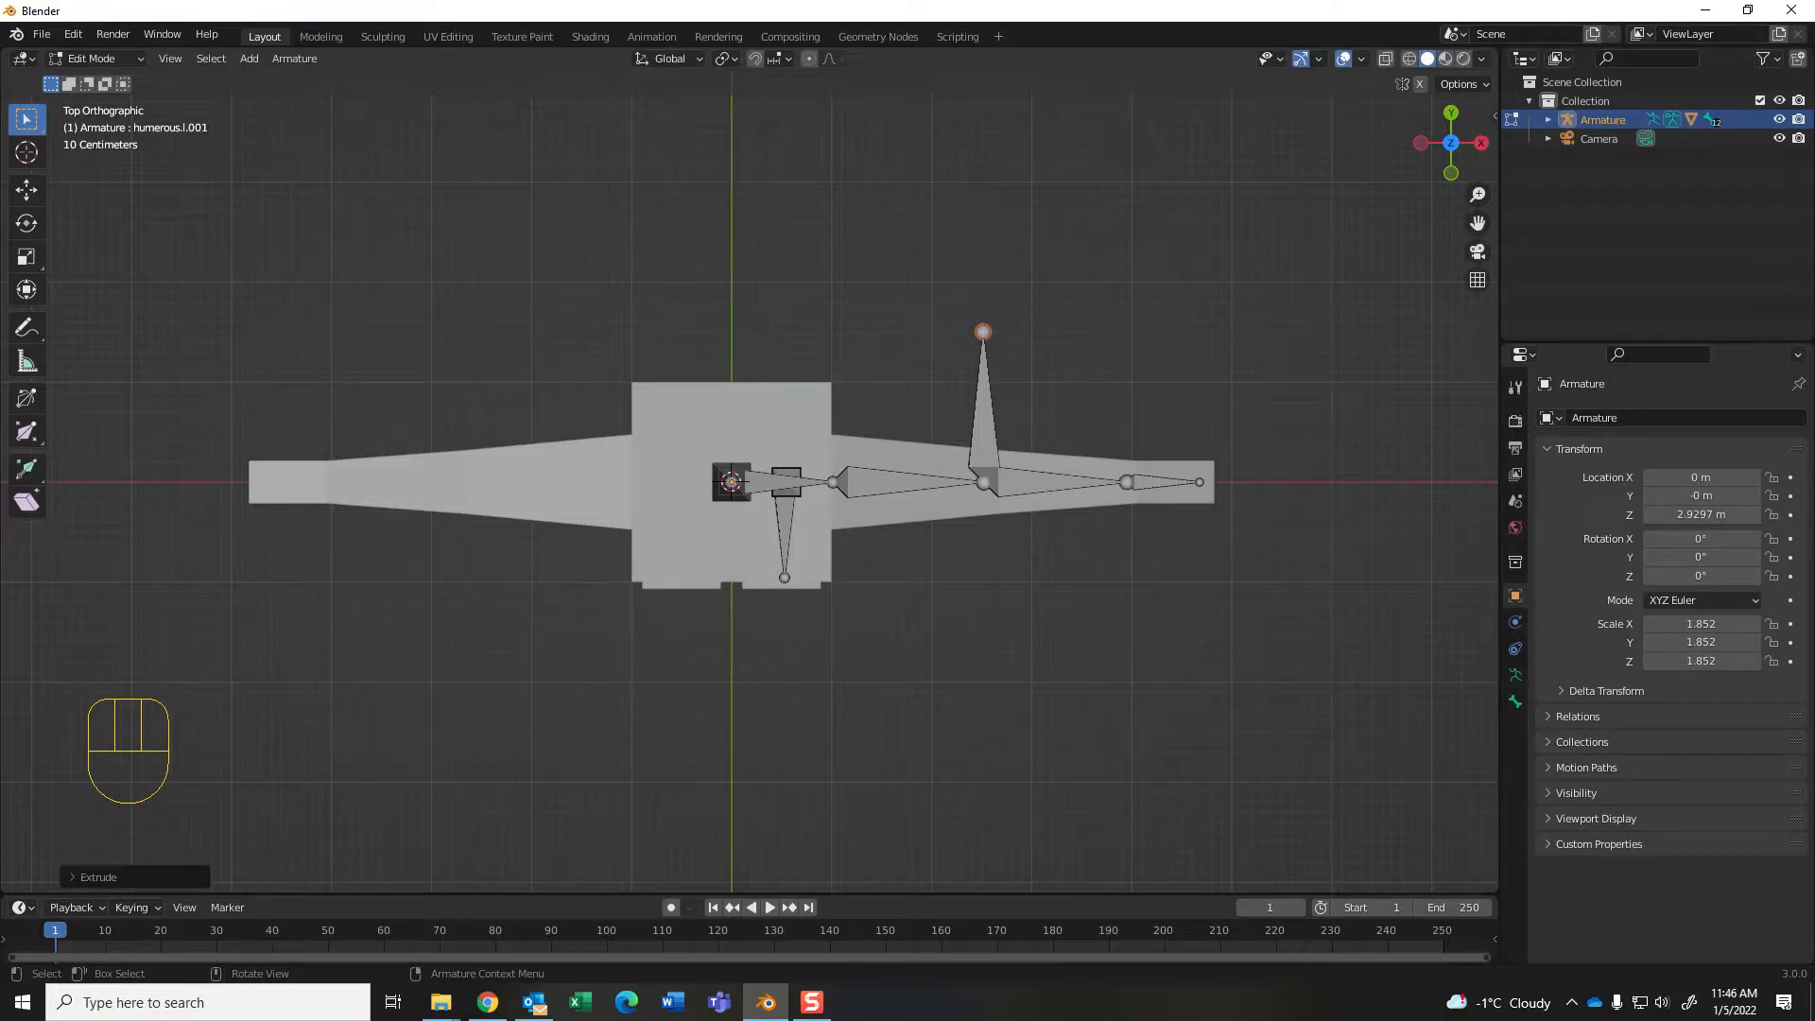
Step: Extrude a bone outward from the left wrist joint past the fingertips, ending at about X 3.0, Y 0.14, Z 0.61 m
{"action": "middle_click_drag", "start_coordinate": [737, 567], "coordinate": [735, 709]}
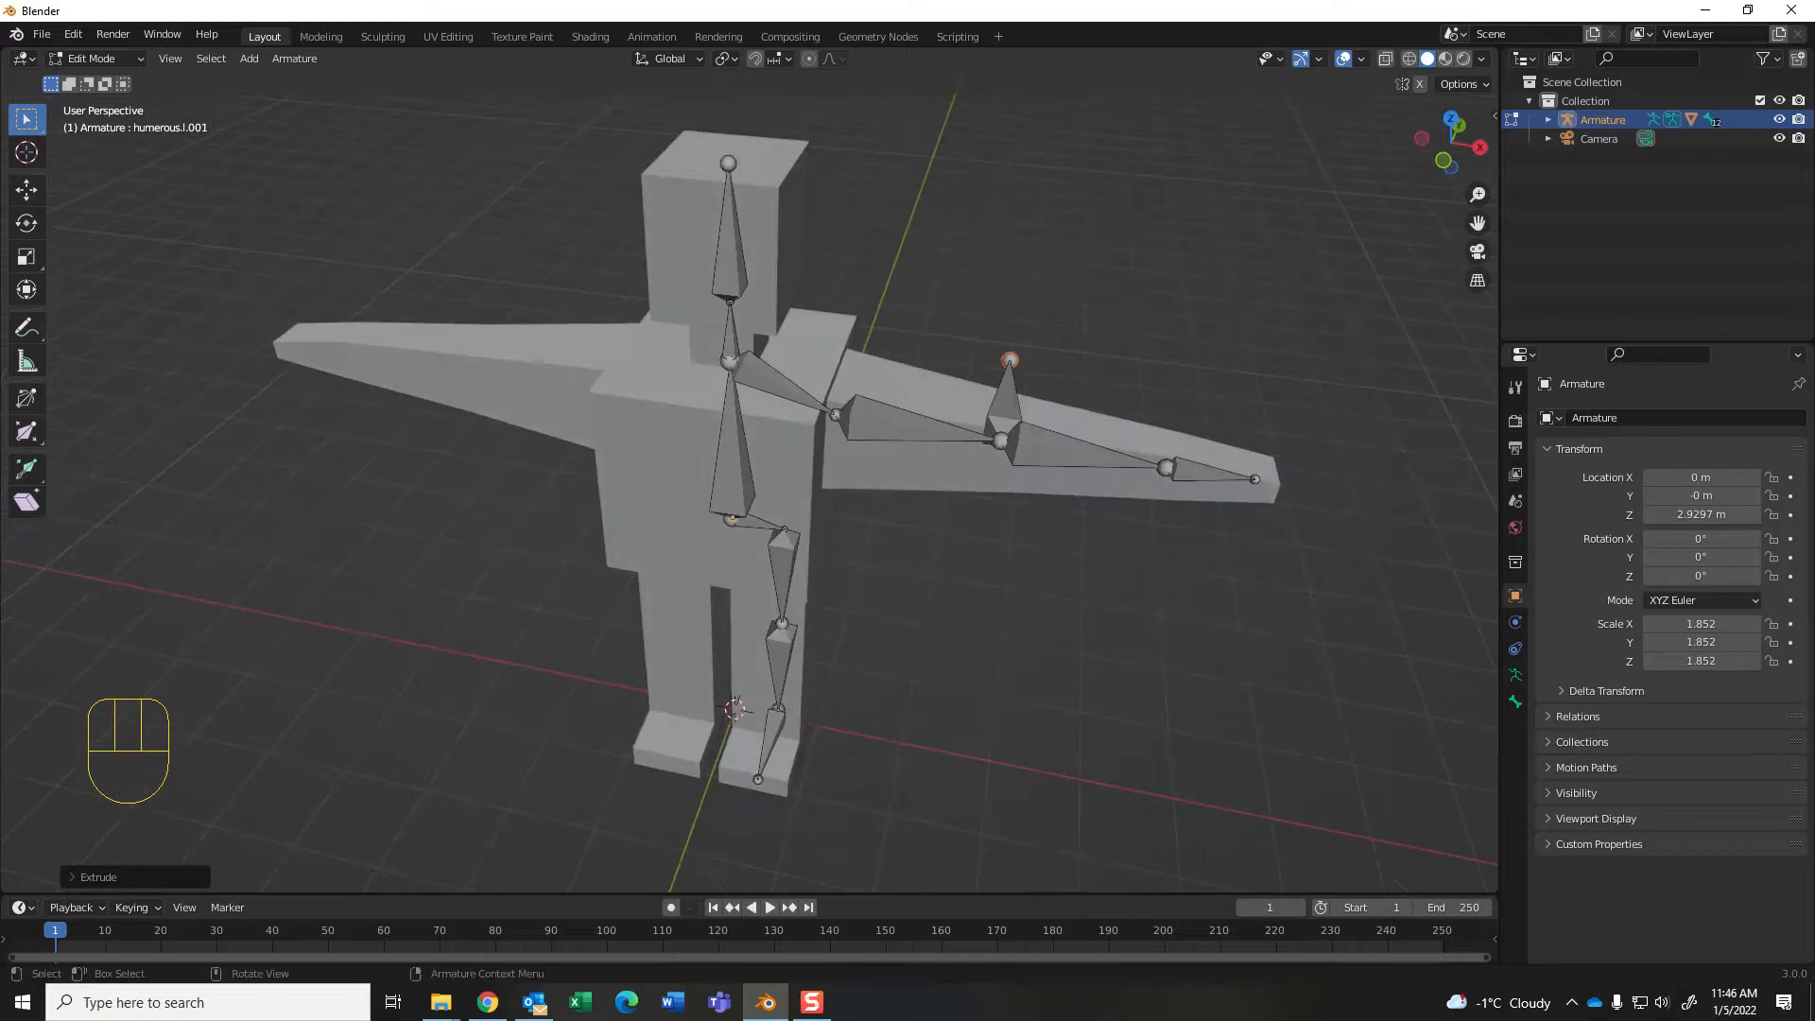
{"action": "left_click", "coordinate": [1166, 468]}
{"action": "key", "text": "e"}
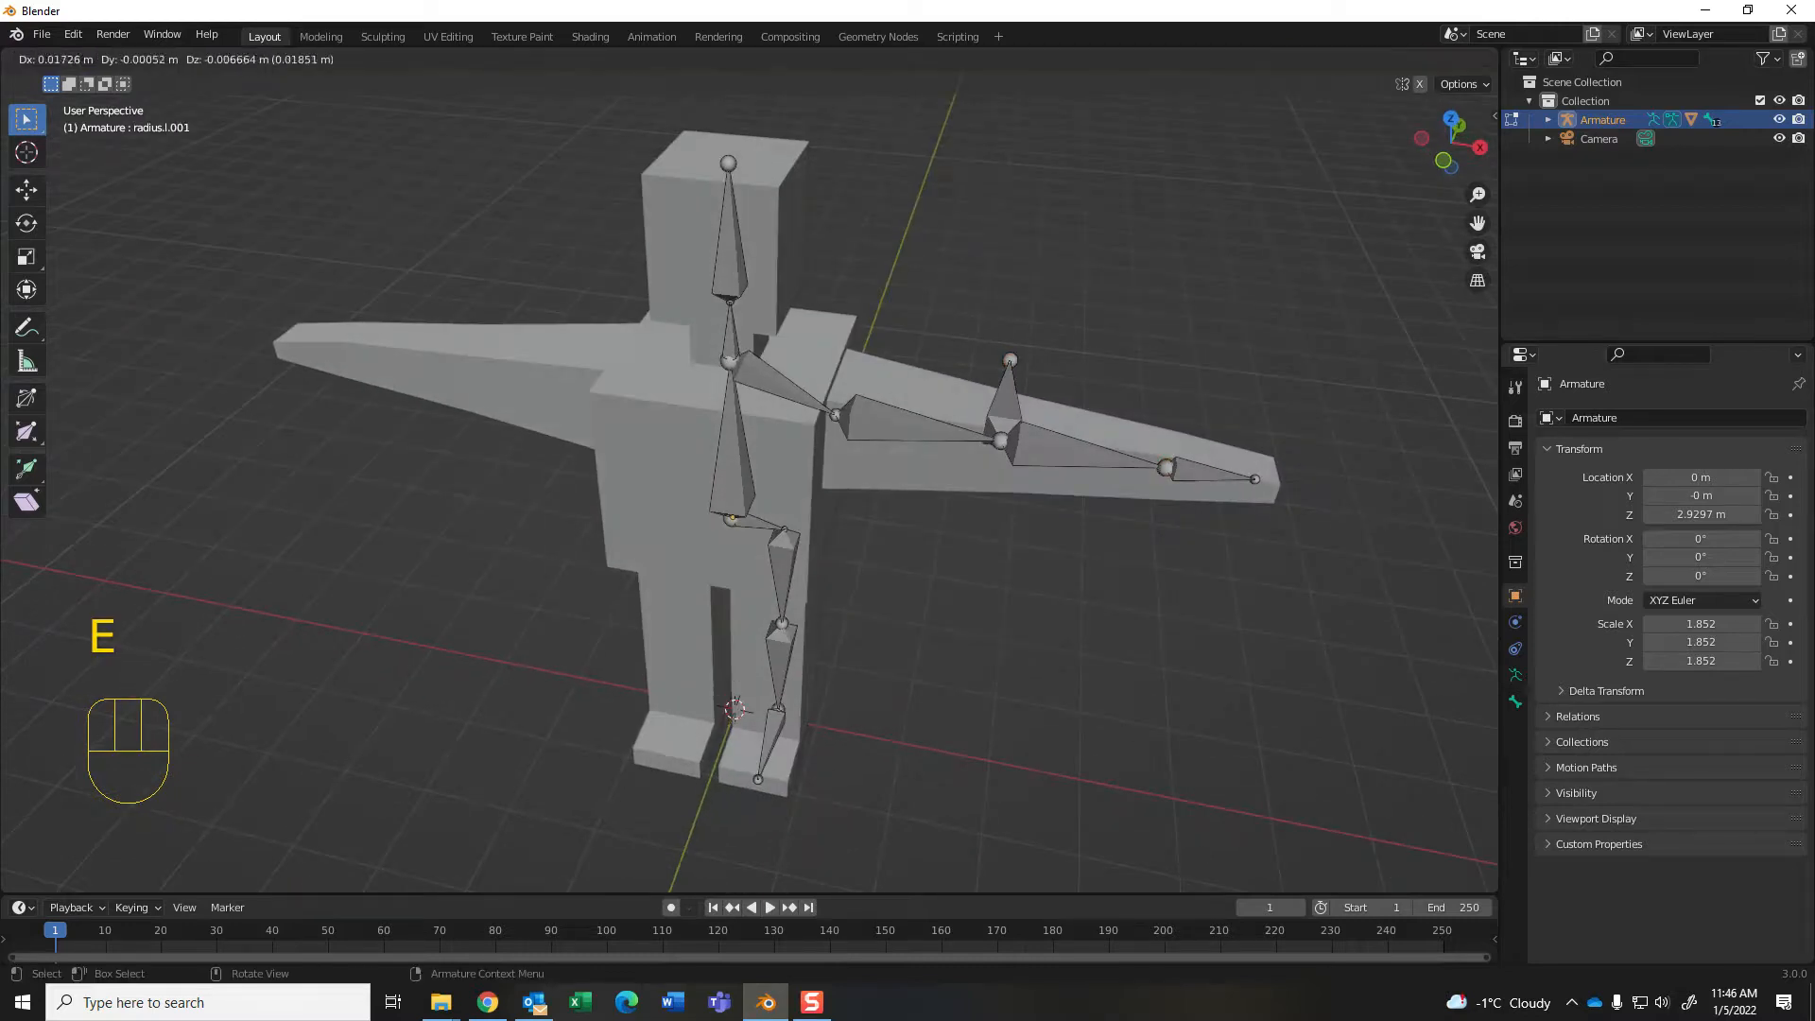
{"action": "left_click", "coordinate": [1352, 498]}
{"action": "middle_click_drag", "start_coordinate": [1351, 498], "coordinate": [1045, 417]}
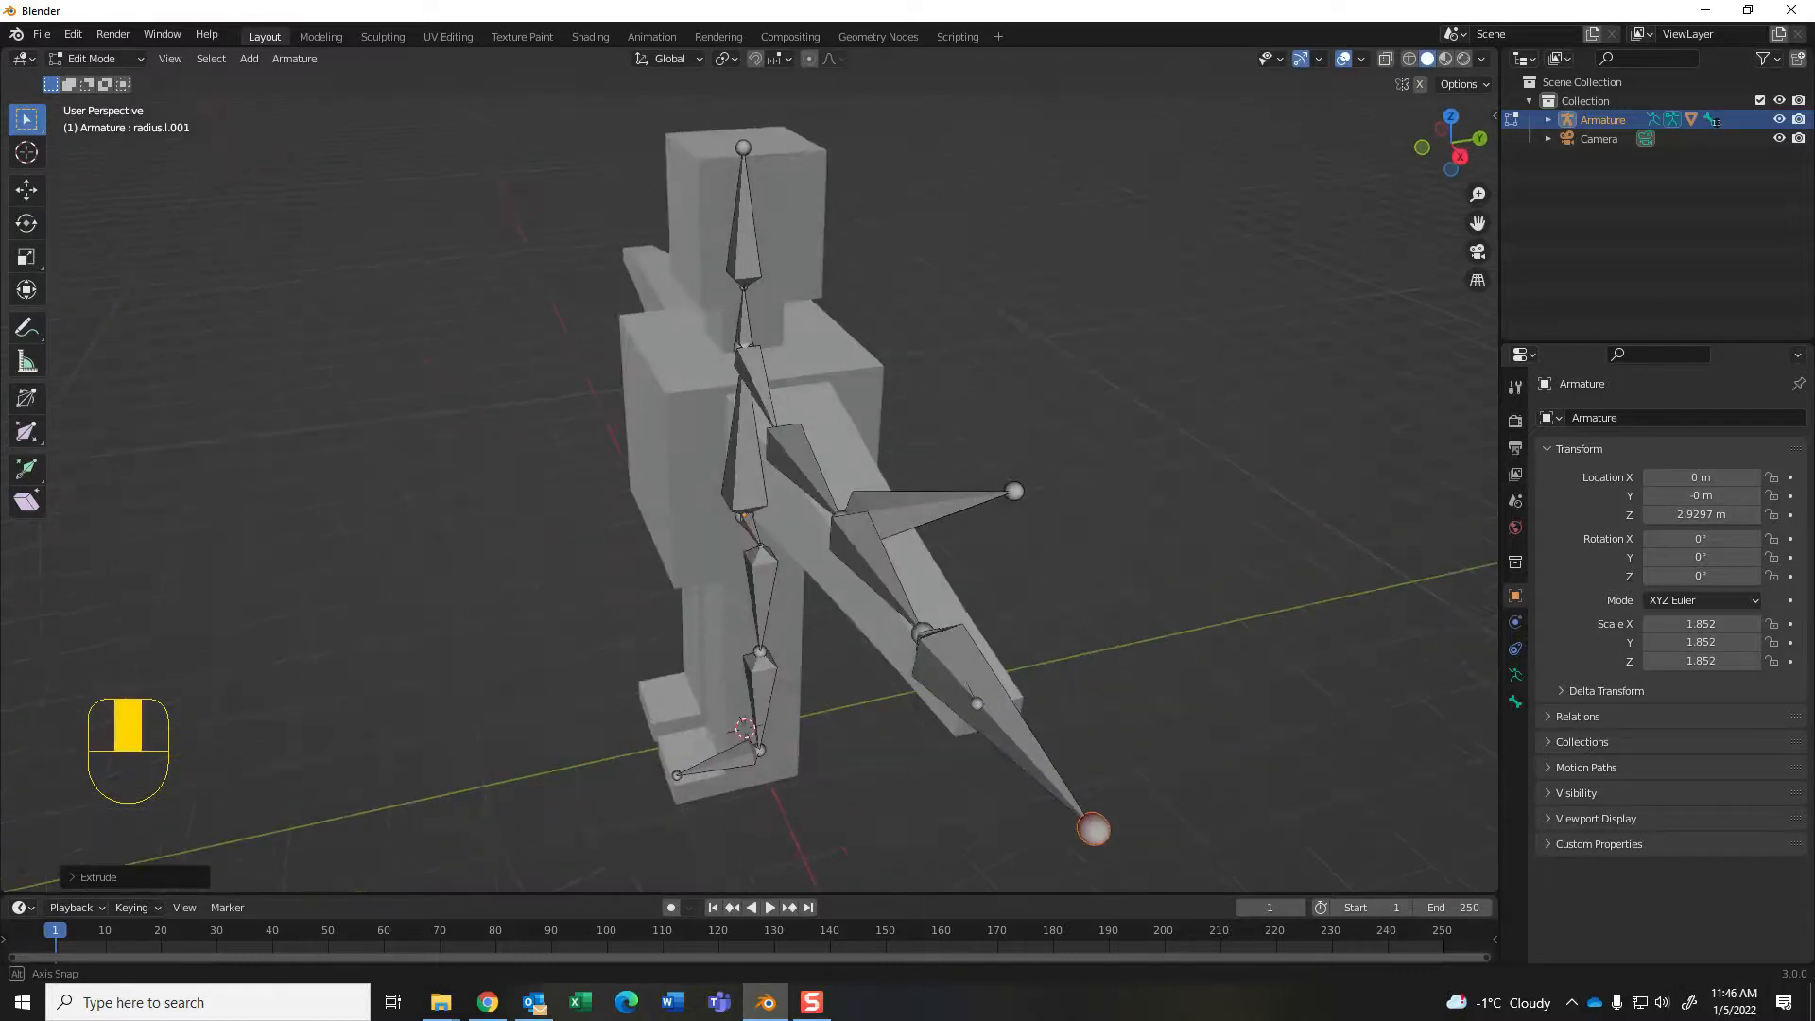
Step: Rename the bone extruded from the left wrist as HandIK.l
{"action": "left_click", "coordinate": [1515, 701]}
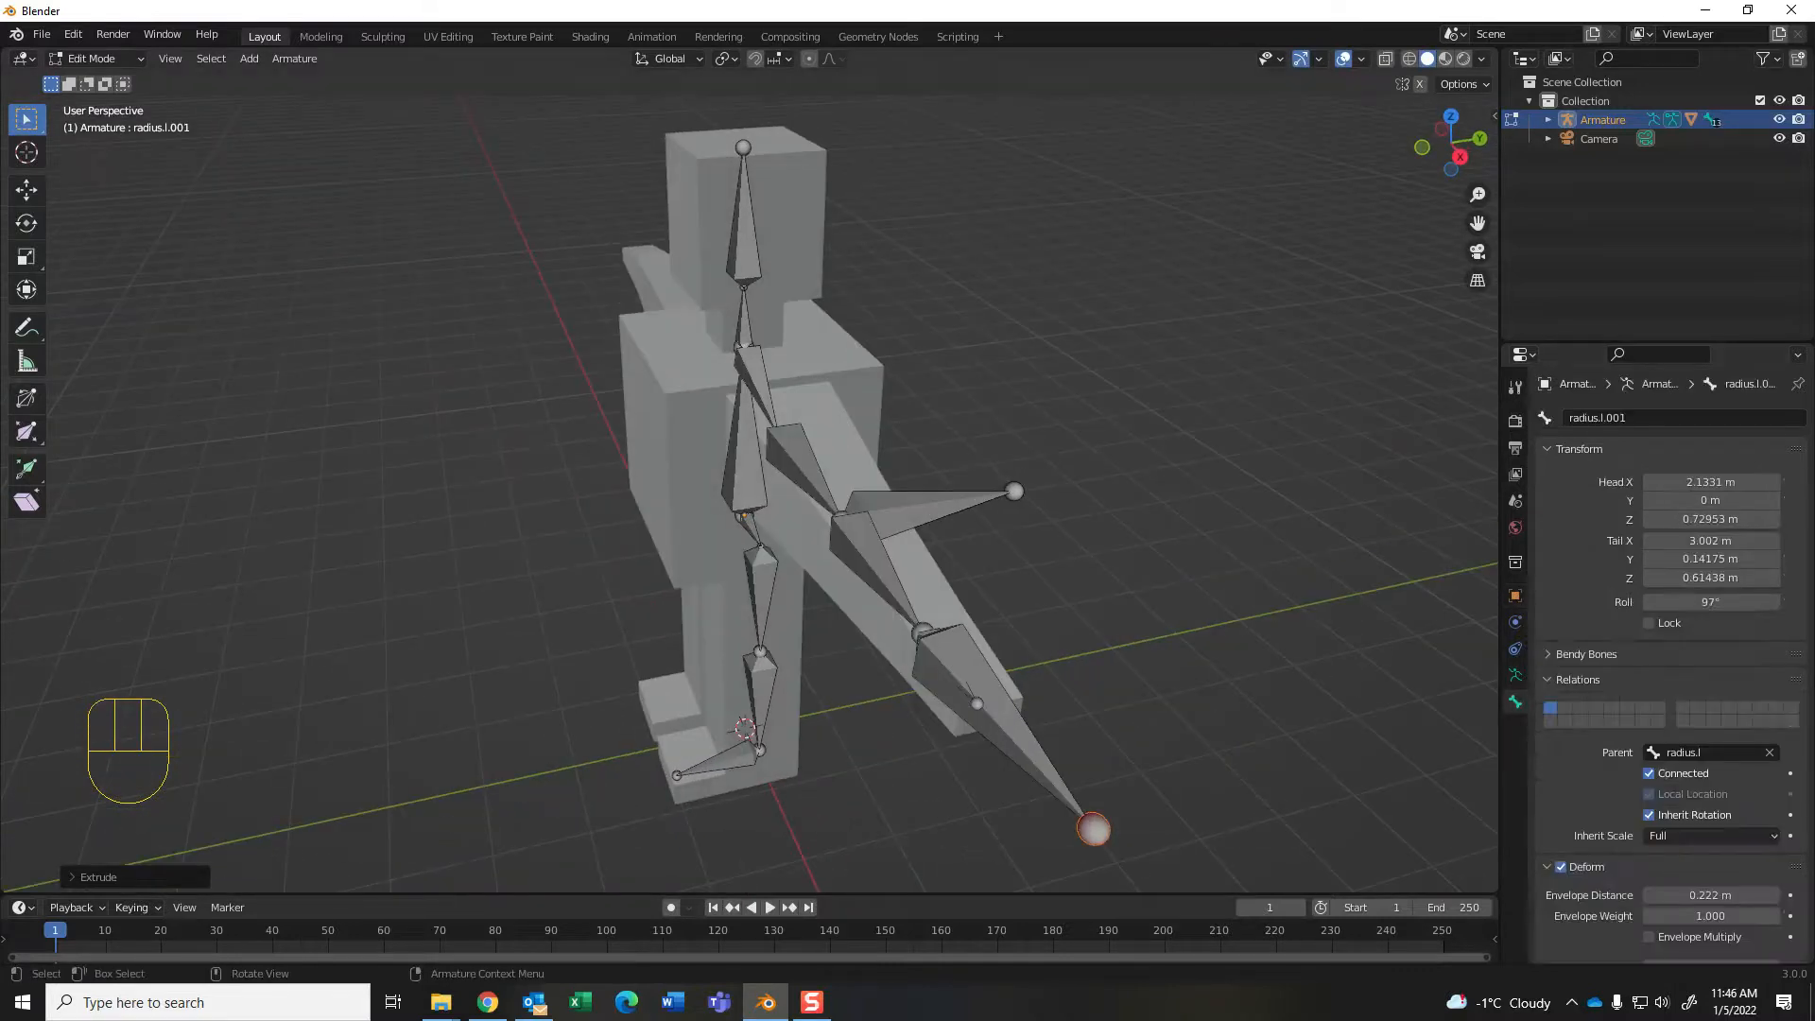
{"action": "left_click", "coordinate": [1004, 726]}
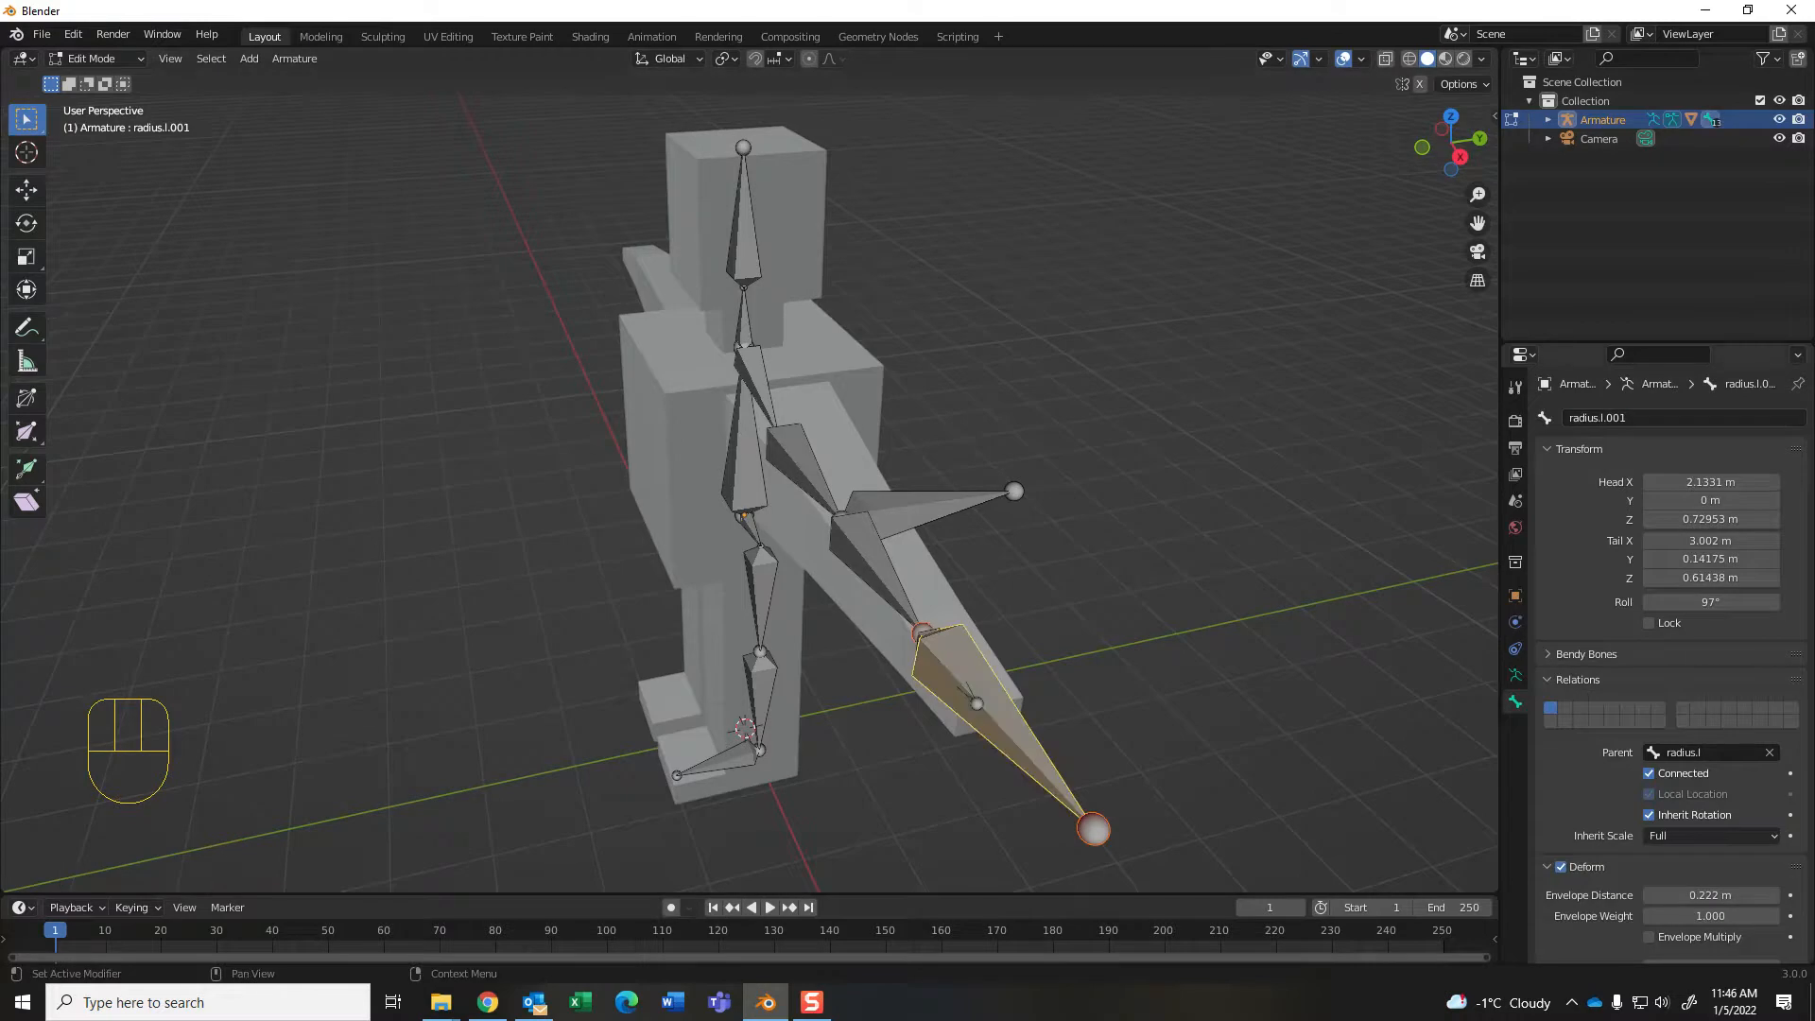
{"action": "left_click", "coordinate": [1640, 417]}
{"action": "type", "text": "Hand"}
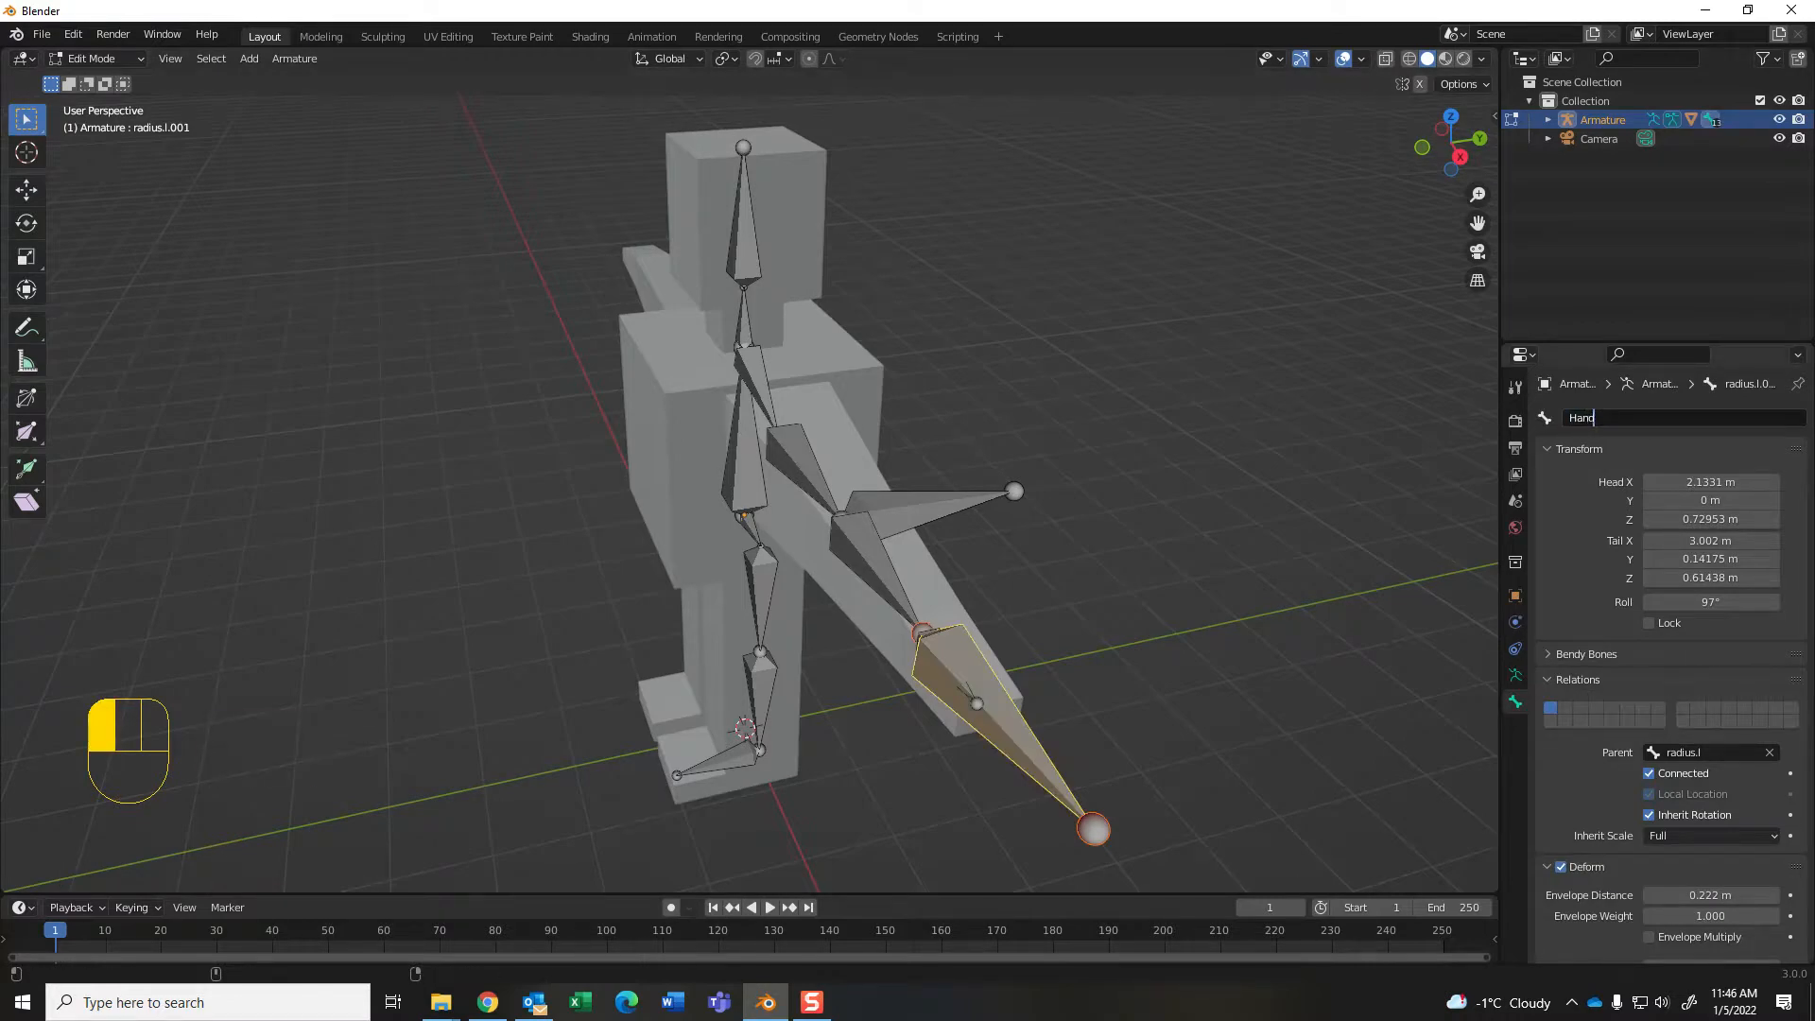
{"action": "type", "text": "IK"}
{"action": "type", "text": ".l"}
{"action": "key", "text": "Return"}
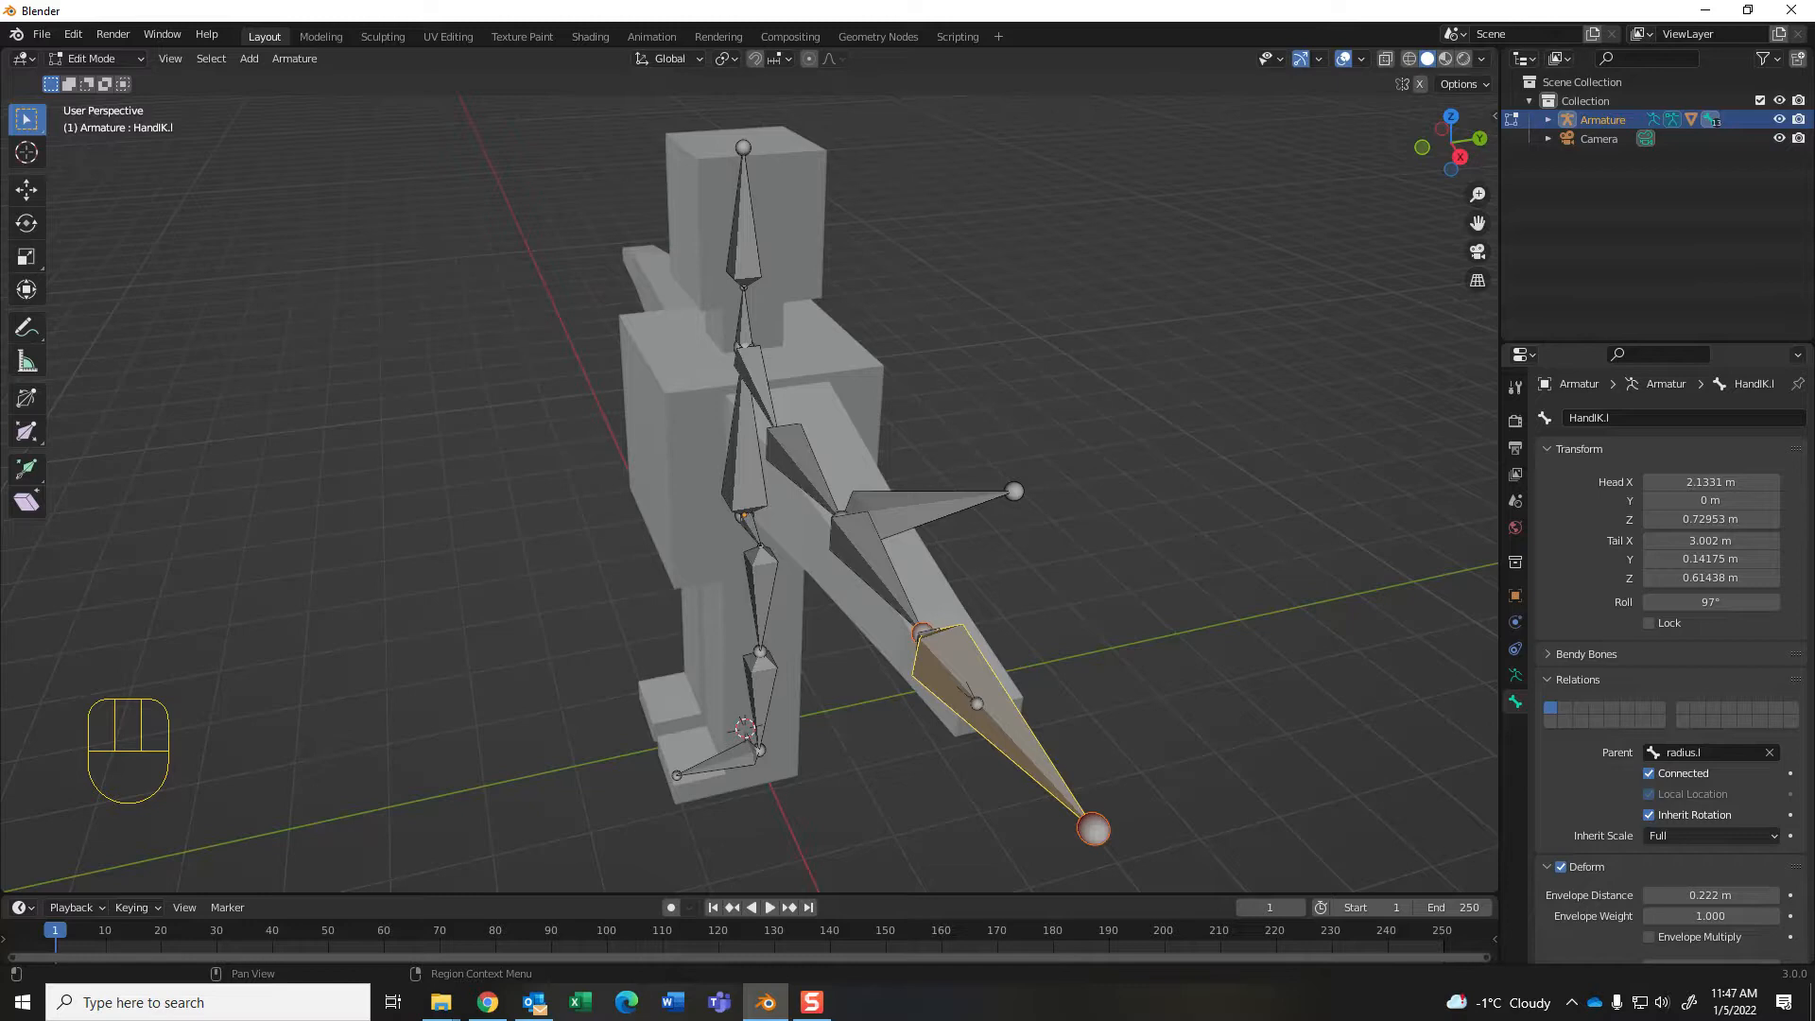
Step: Turn off Deform for the HandIK.l bone and clear its parent
{"action": "left_click", "coordinate": [1560, 866]}
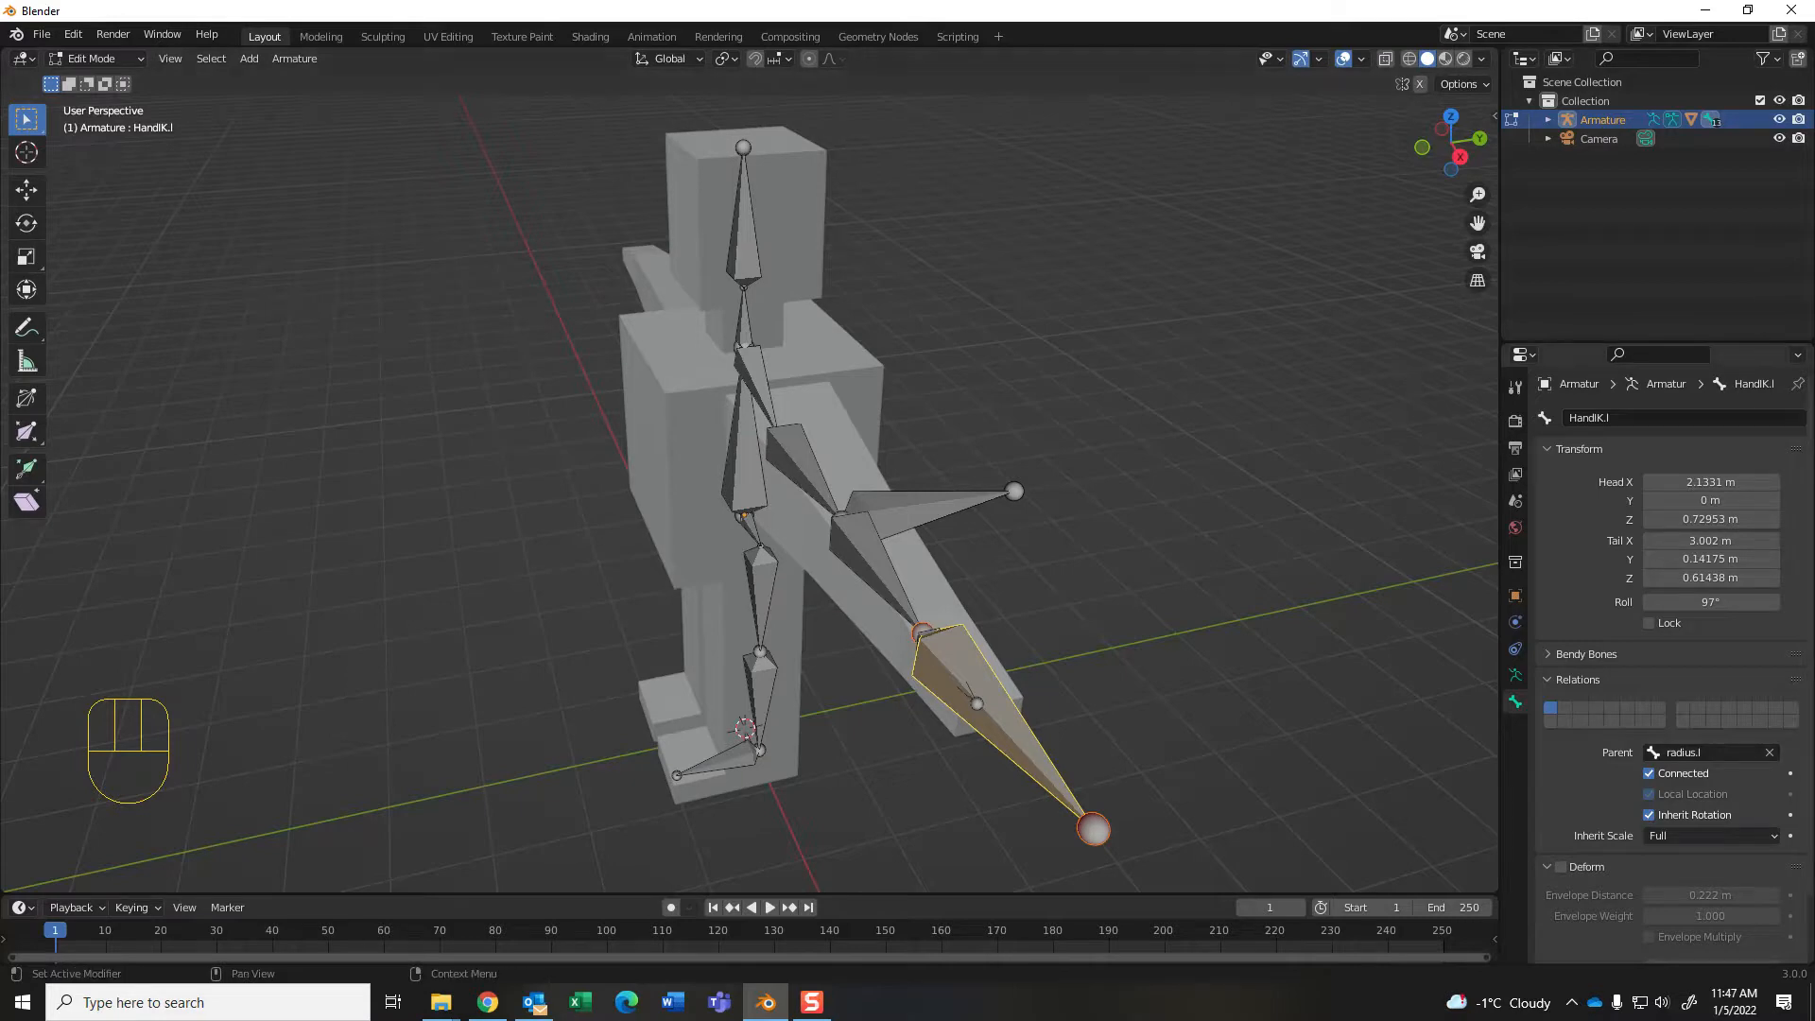
{"action": "left_click", "coordinate": [1769, 752]}
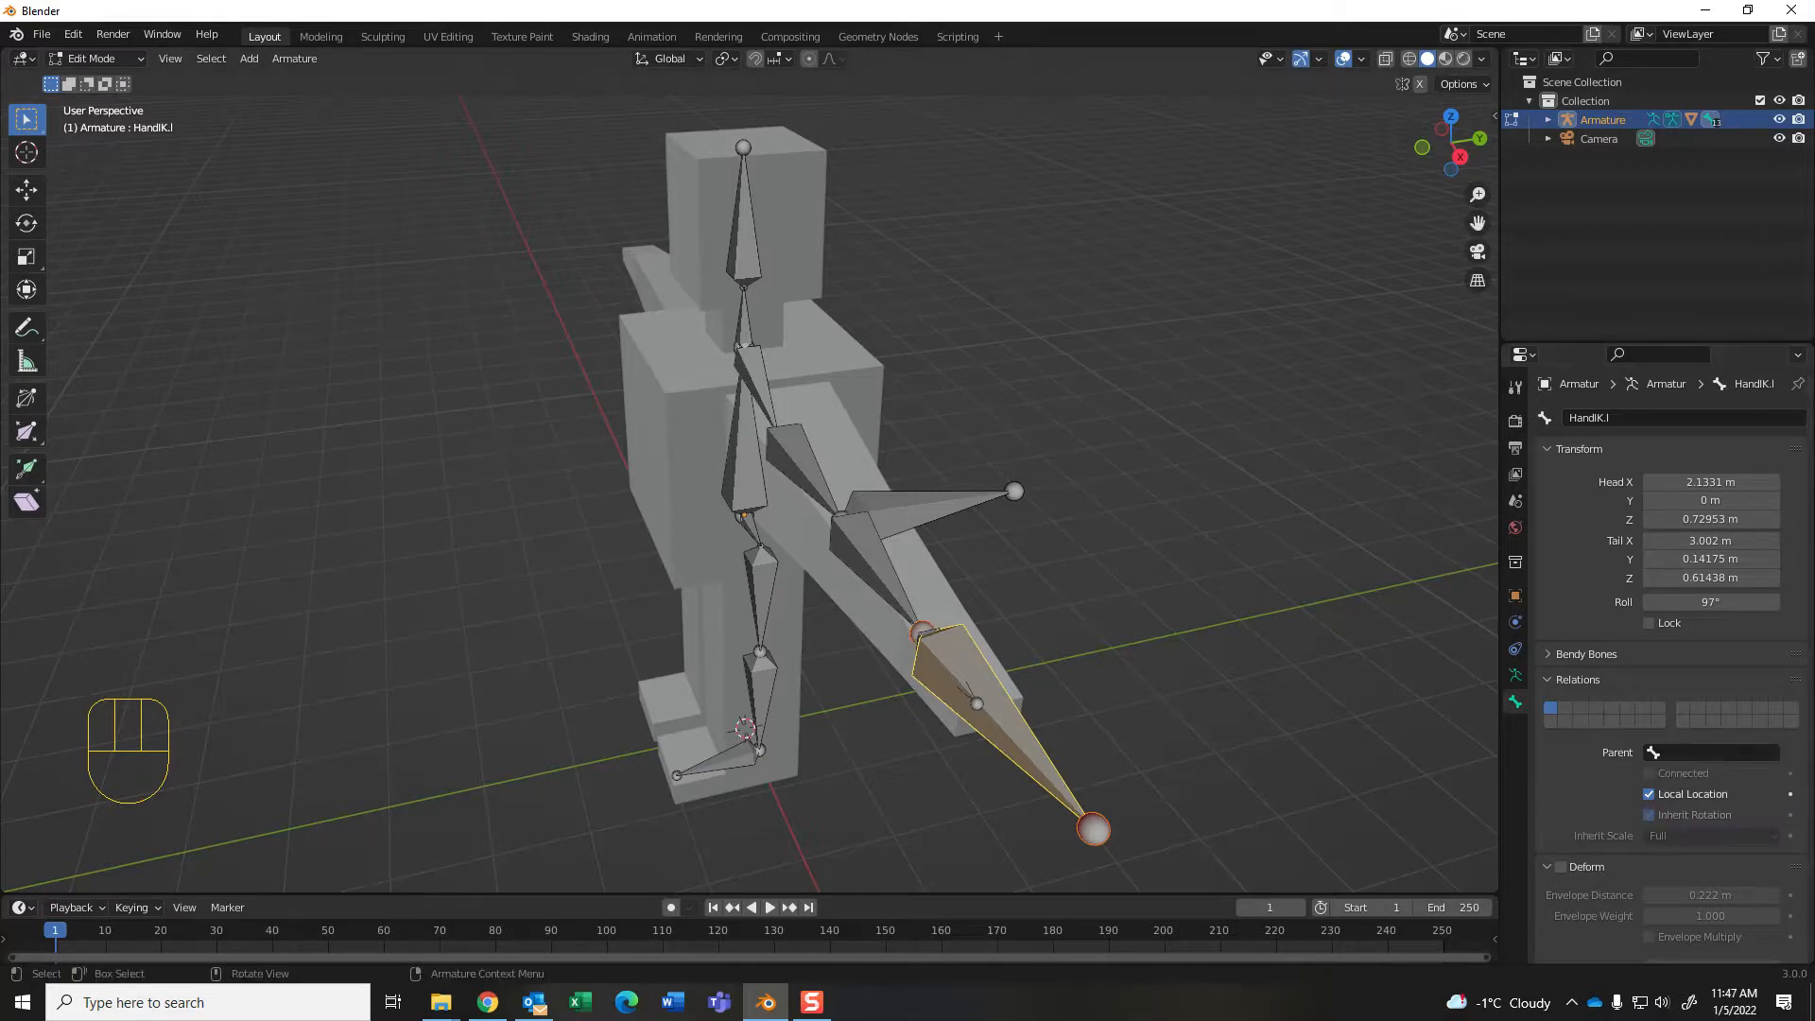
Step: Rename the bone extruded from the left elbow as ElbowTaget.l
{"action": "left_click", "coordinate": [921, 511]}
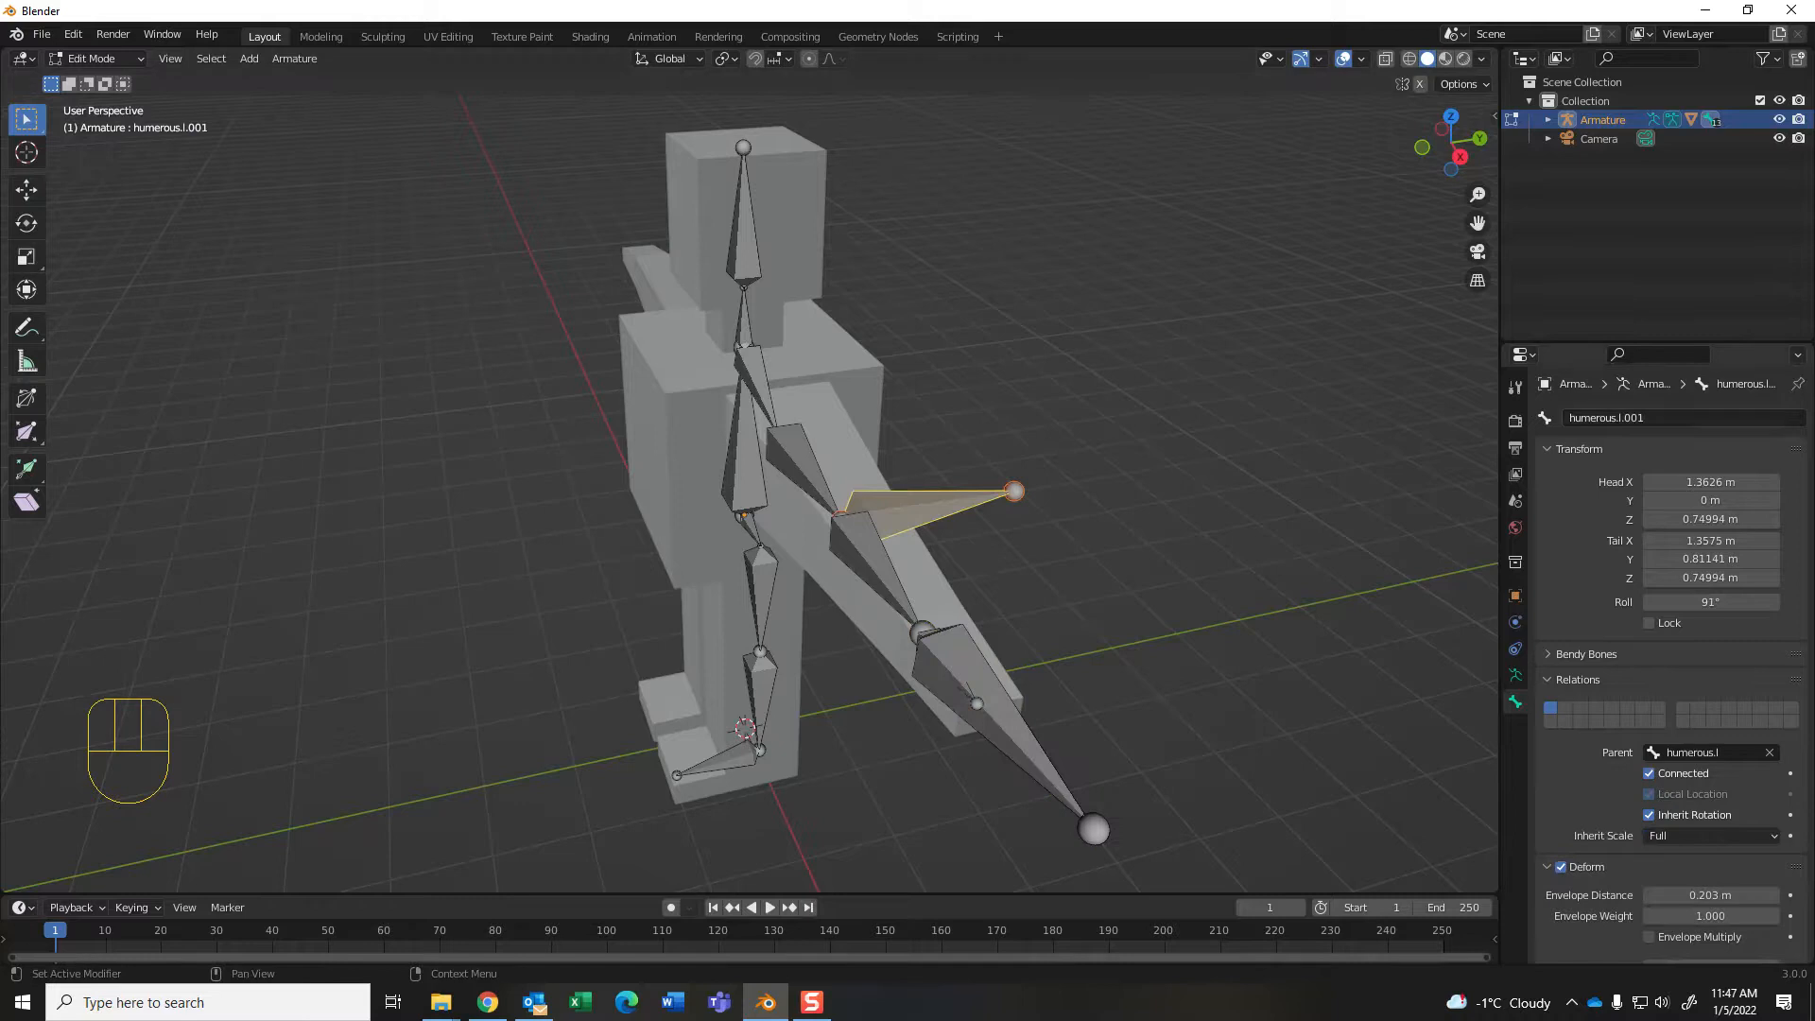
{"action": "left_click", "coordinate": [1607, 417]}
{"action": "type", "text": "E"}
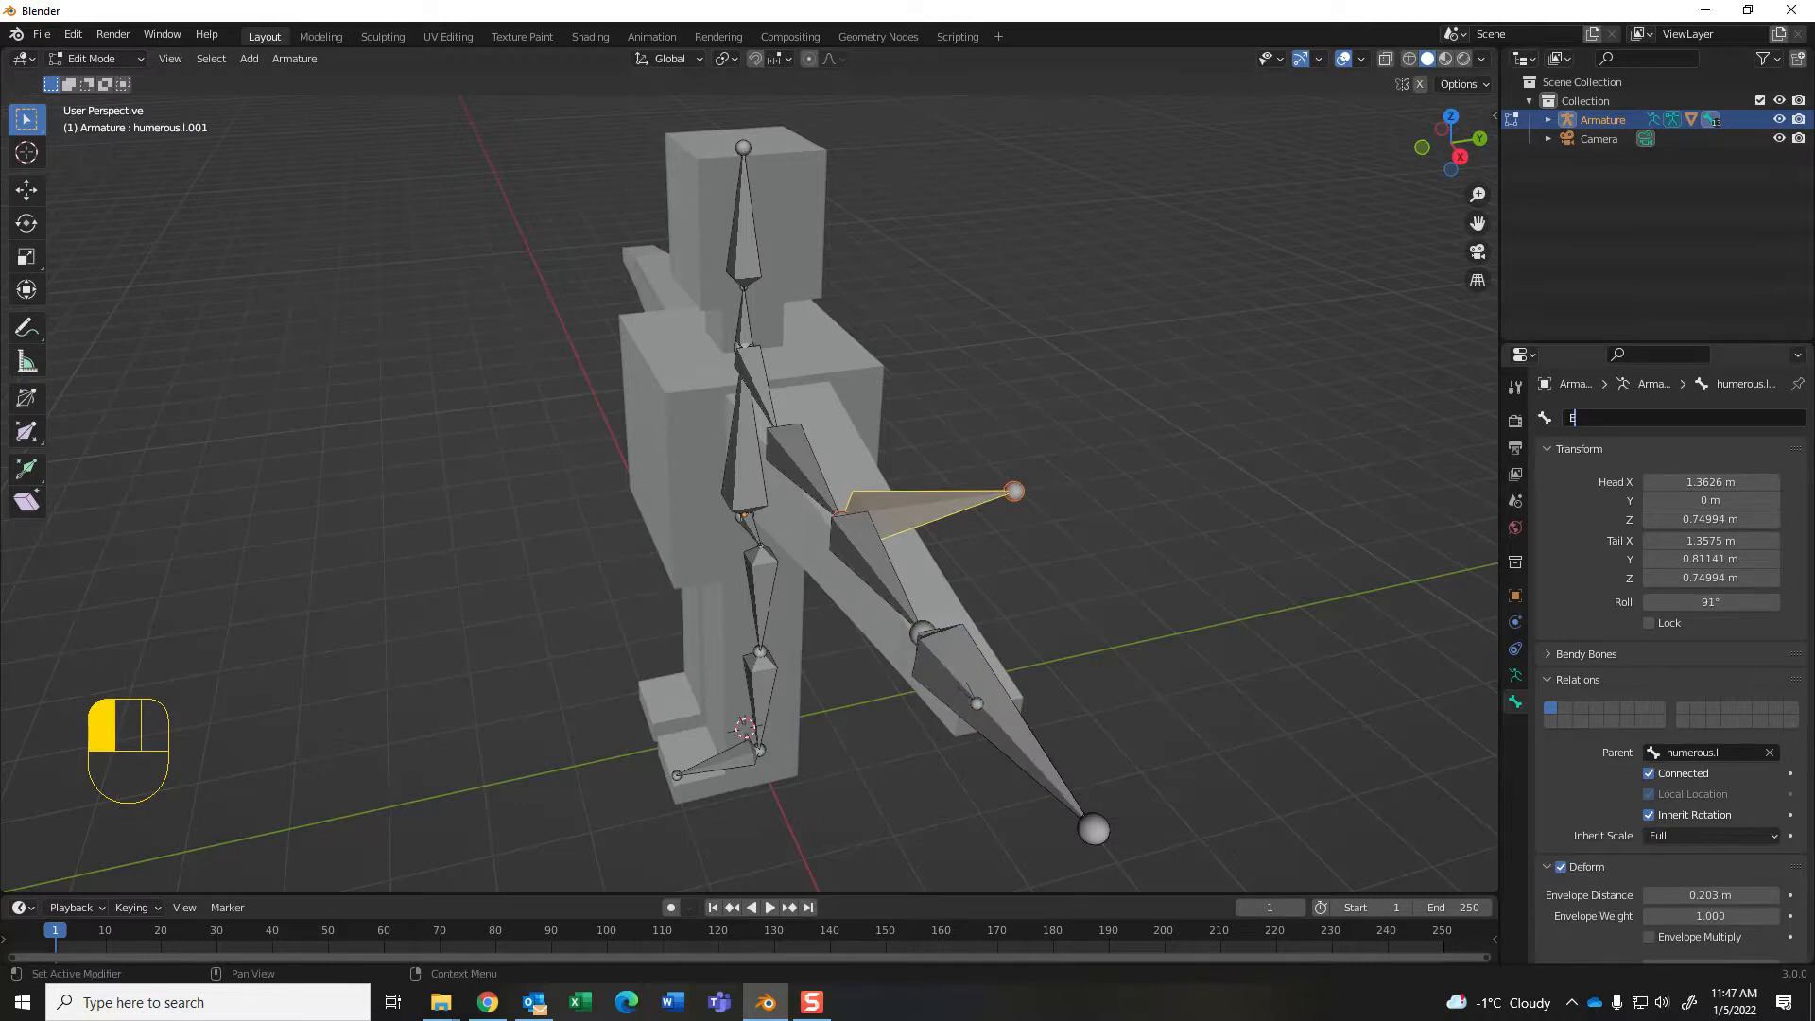
{"action": "type", "text": "lbowTaget.l"}
{"action": "key", "text": "Return"}
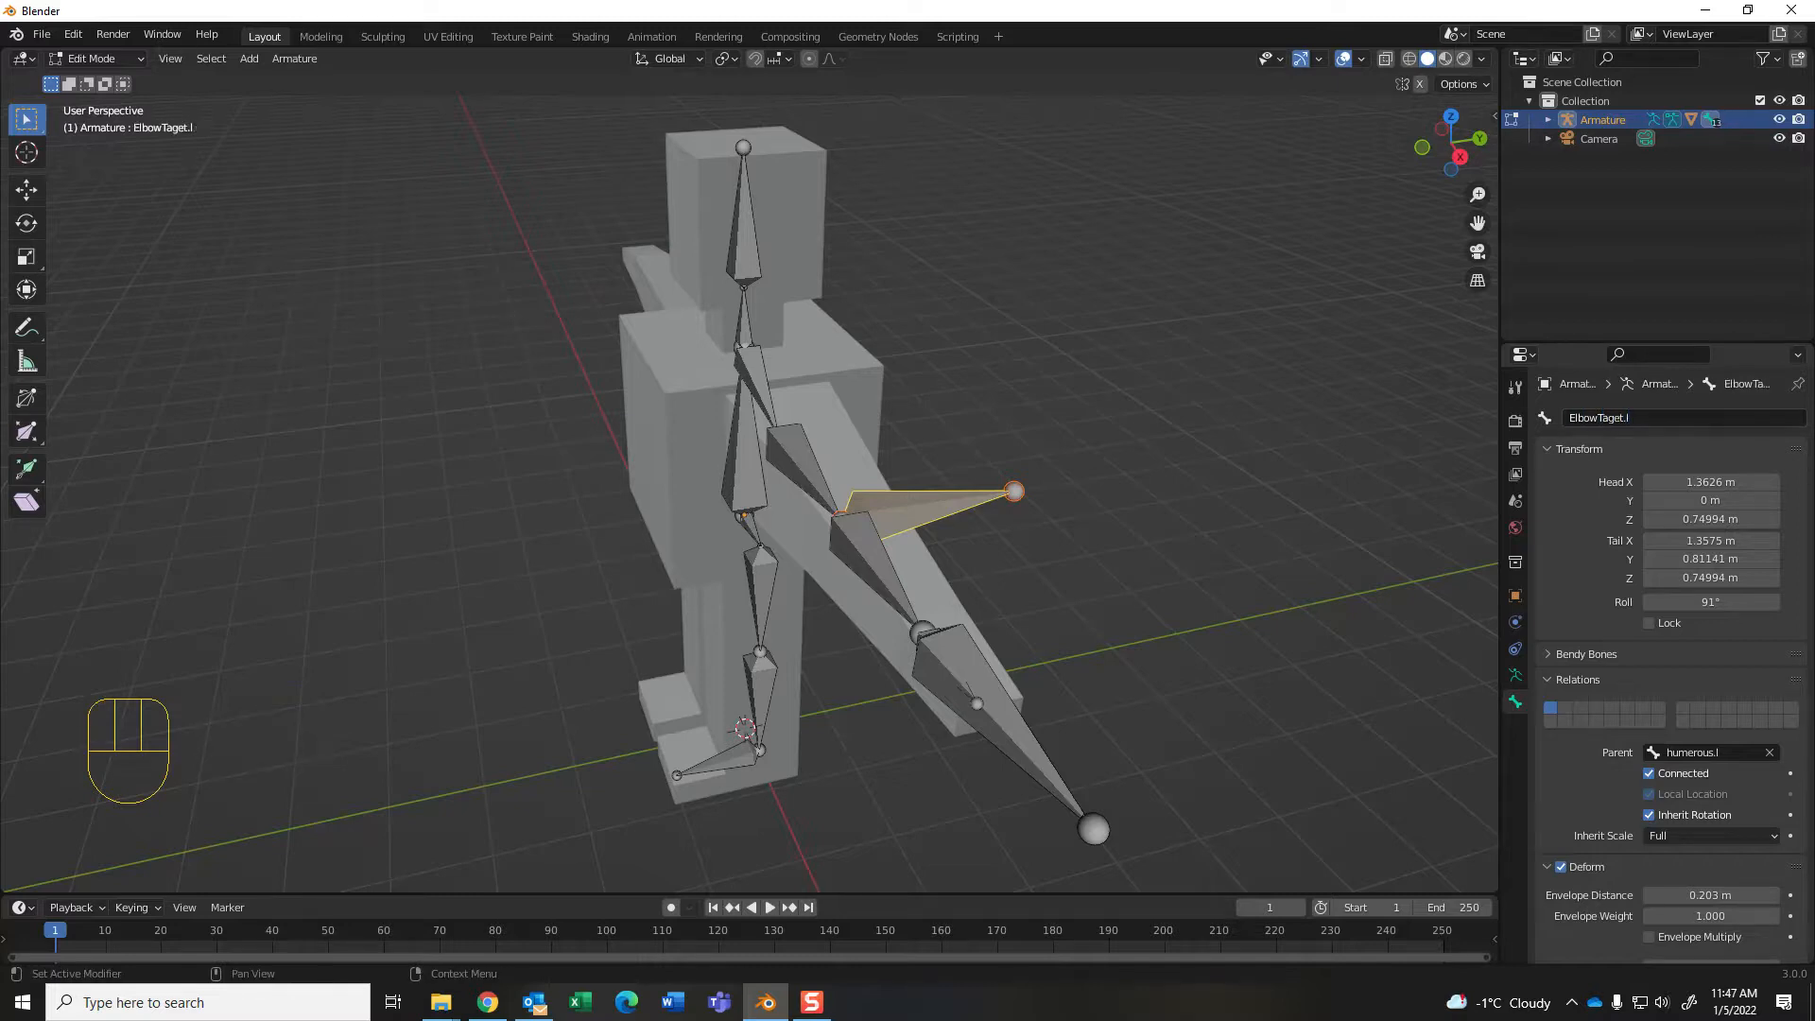
Step: Turn off Deform for the ElbowTaget.l bone, clear its parent and deselect everything
{"action": "left_click", "coordinate": [1561, 867]}
{"action": "left_click", "coordinate": [1769, 753]}
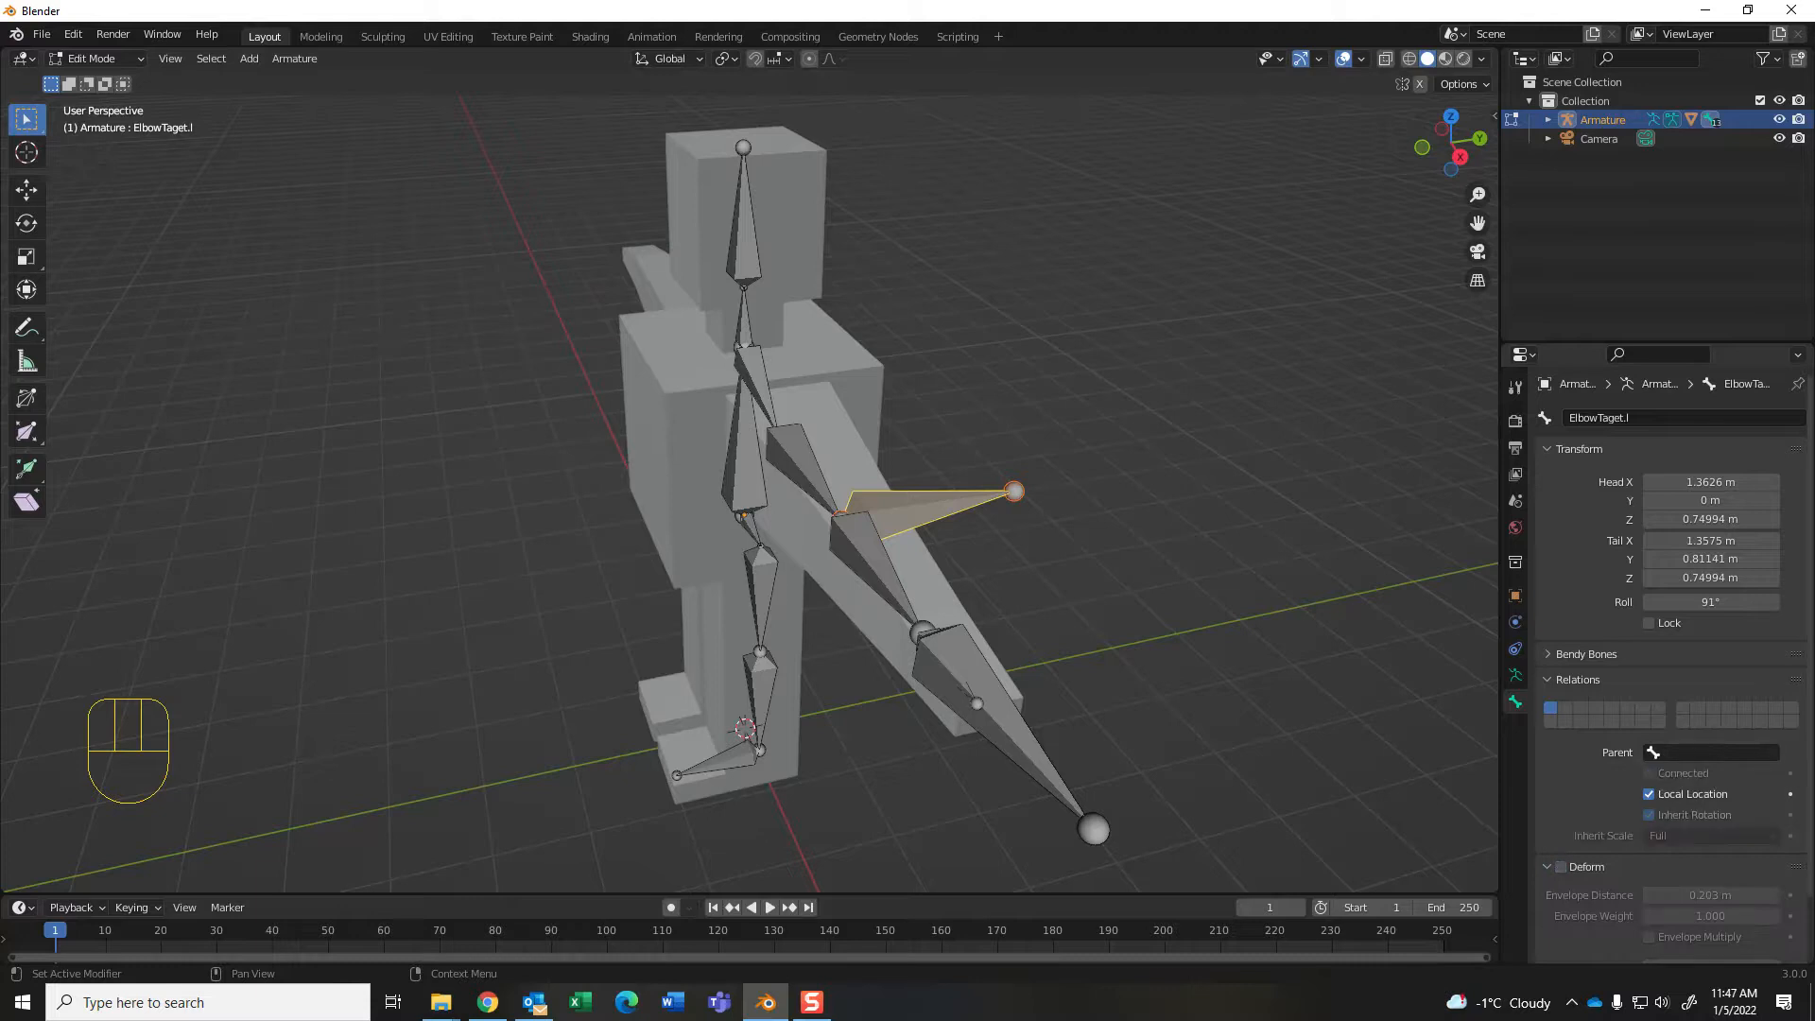
{"action": "key", "text": "alt+a"}
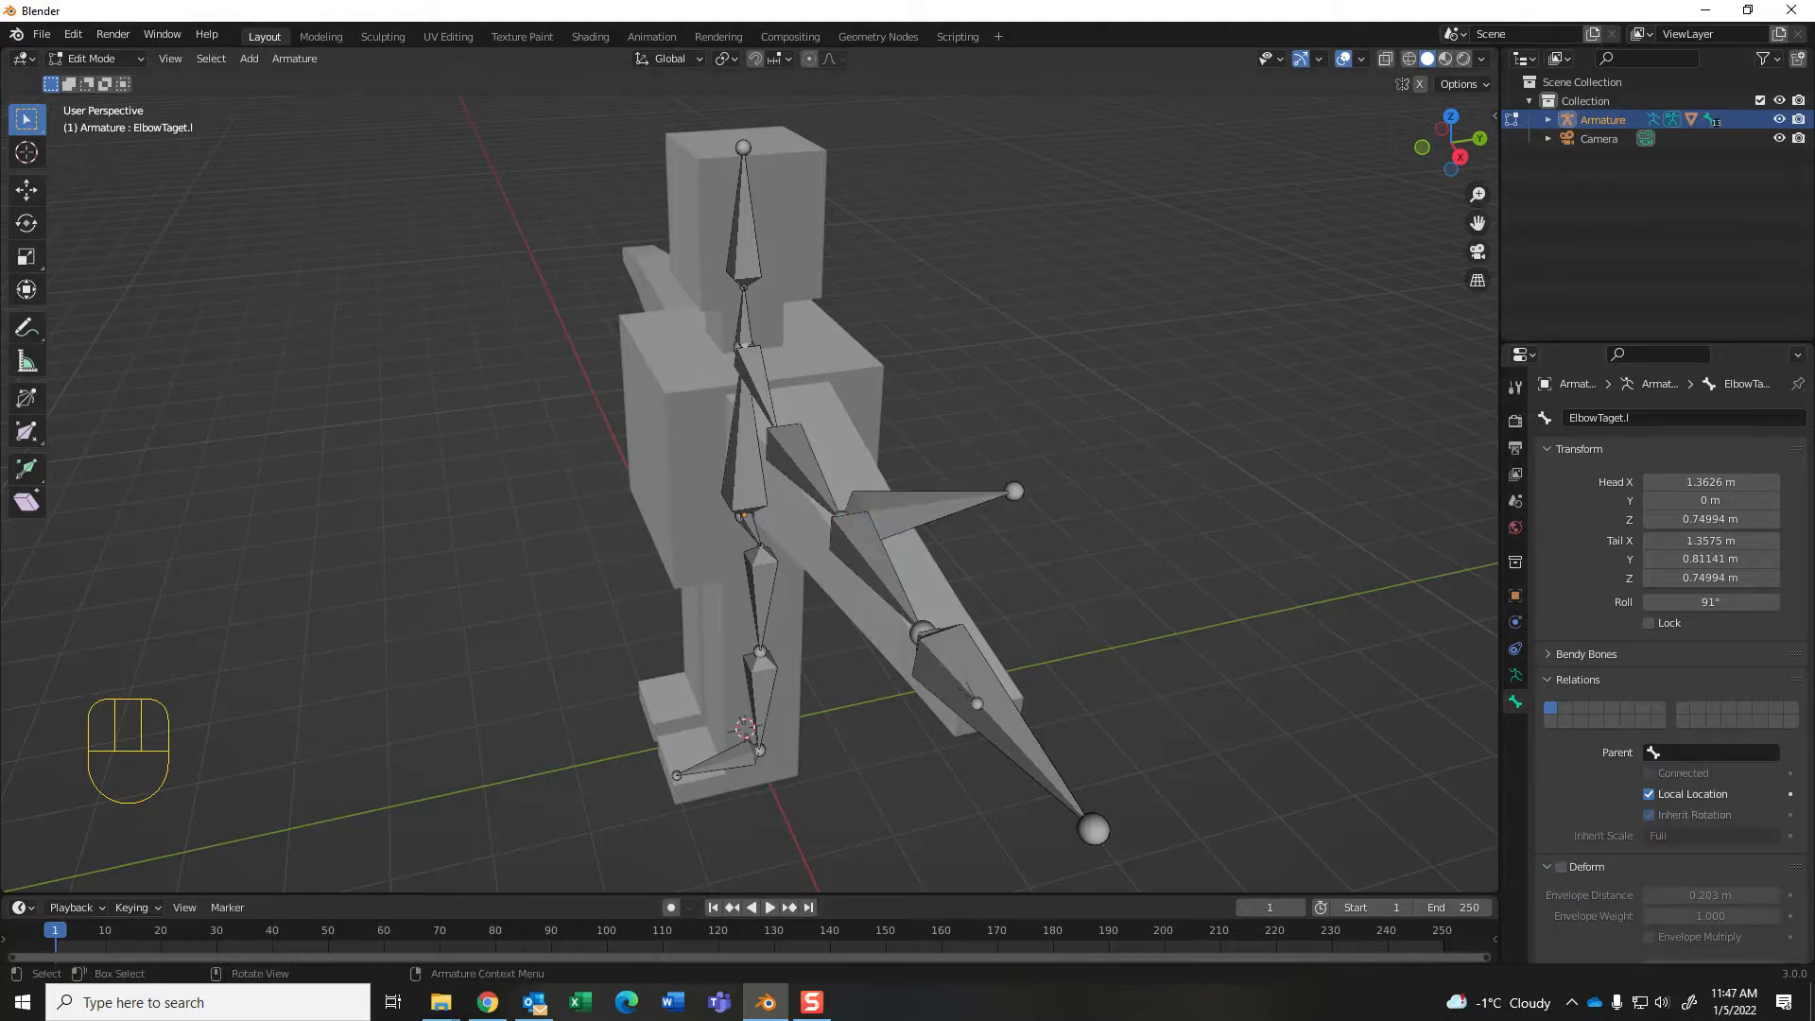
Step: Move the ElbowTaget.l bone away behind the elbow, its head at about X 1.64, Y 1.16, Z 0.90 m
{"action": "left_click", "coordinate": [926, 512]}
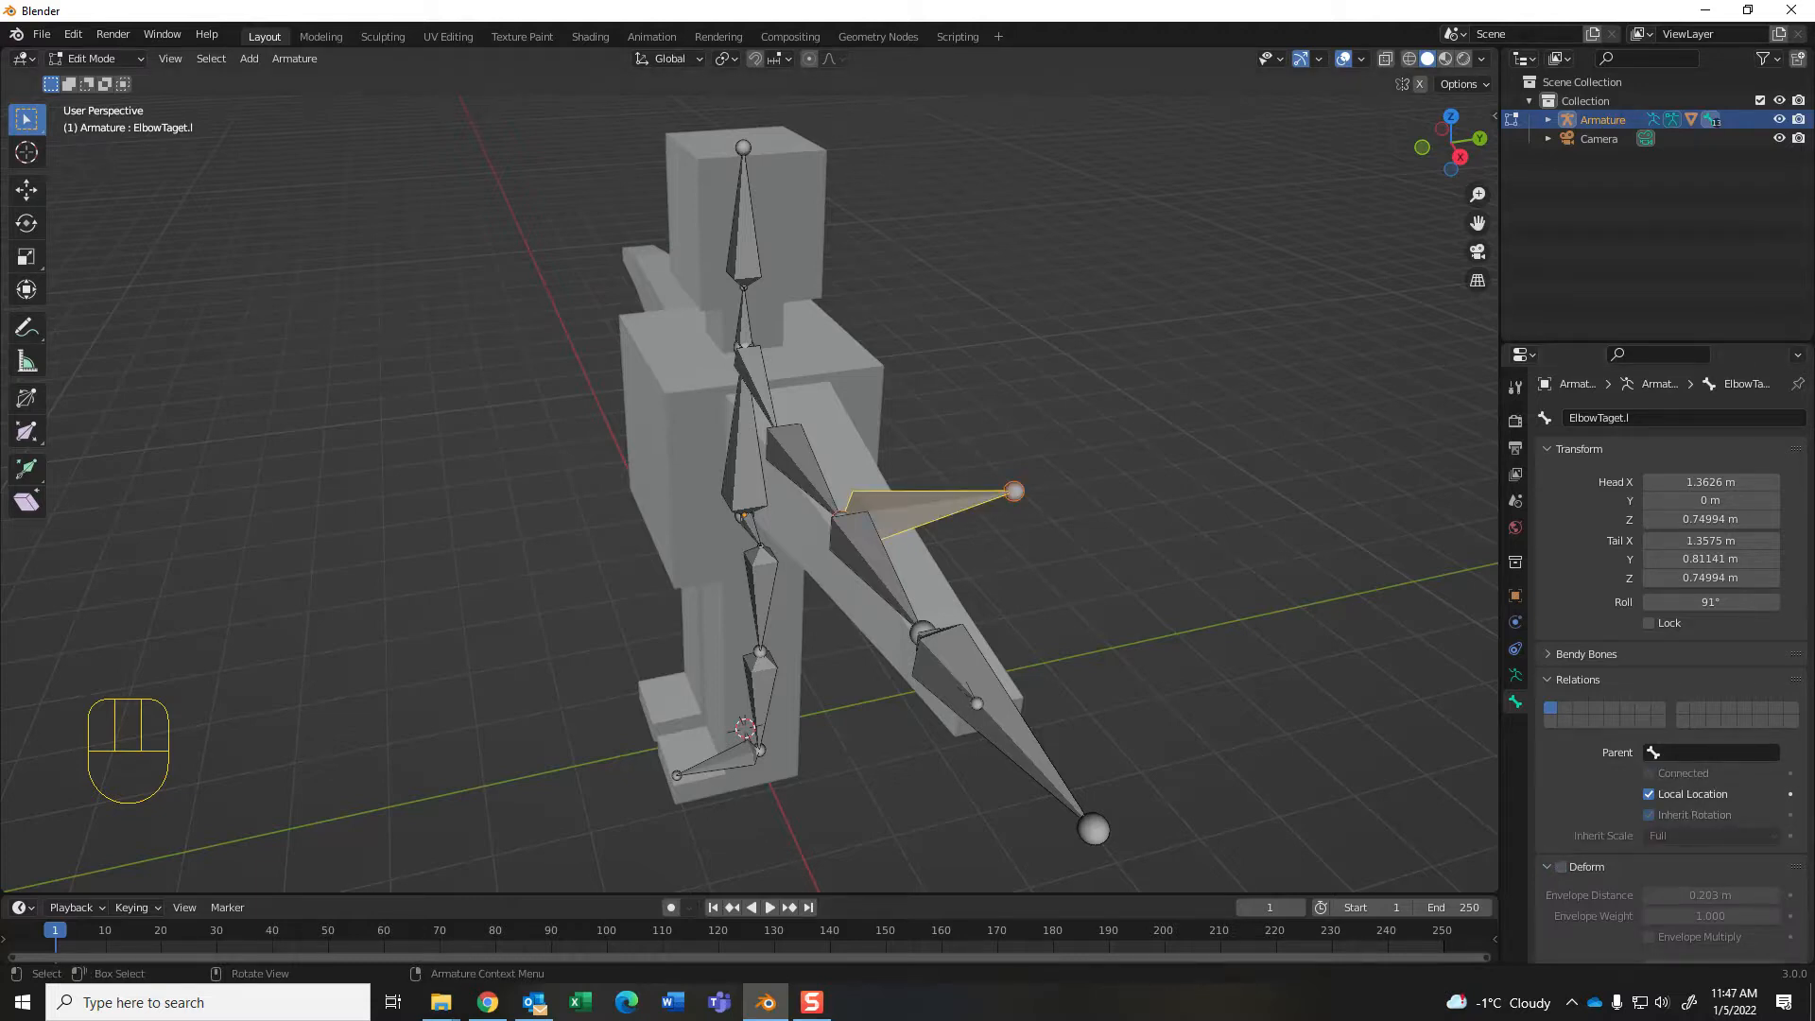
{"action": "key", "text": "g"}
{"action": "left_click", "coordinate": [1205, 484]}
Step: Move the left elbow joint slightly backward to about X 1.37, Y 0.06, Z 0.75 m to give the arm a small bend
{"action": "middle_click_drag", "start_coordinate": [1101, 427], "coordinate": [1061, 469]}
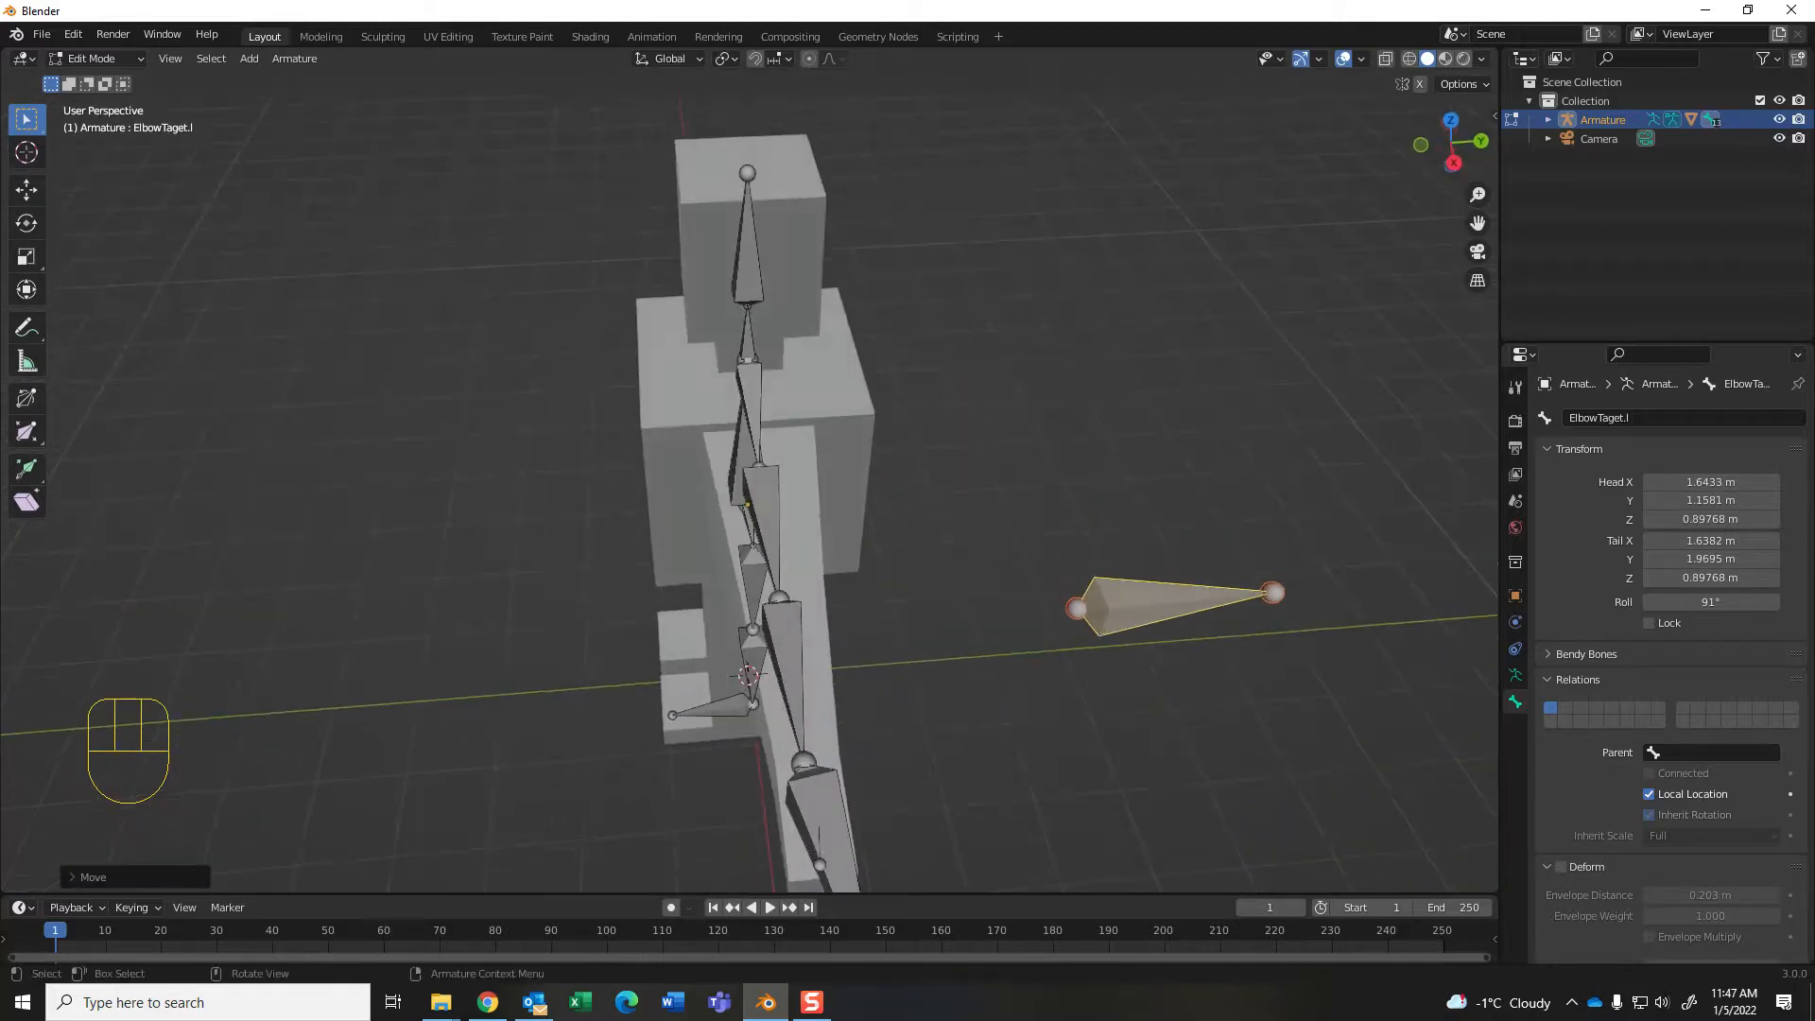
{"action": "left_click", "coordinate": [779, 597]}
{"action": "key", "text": "g"}
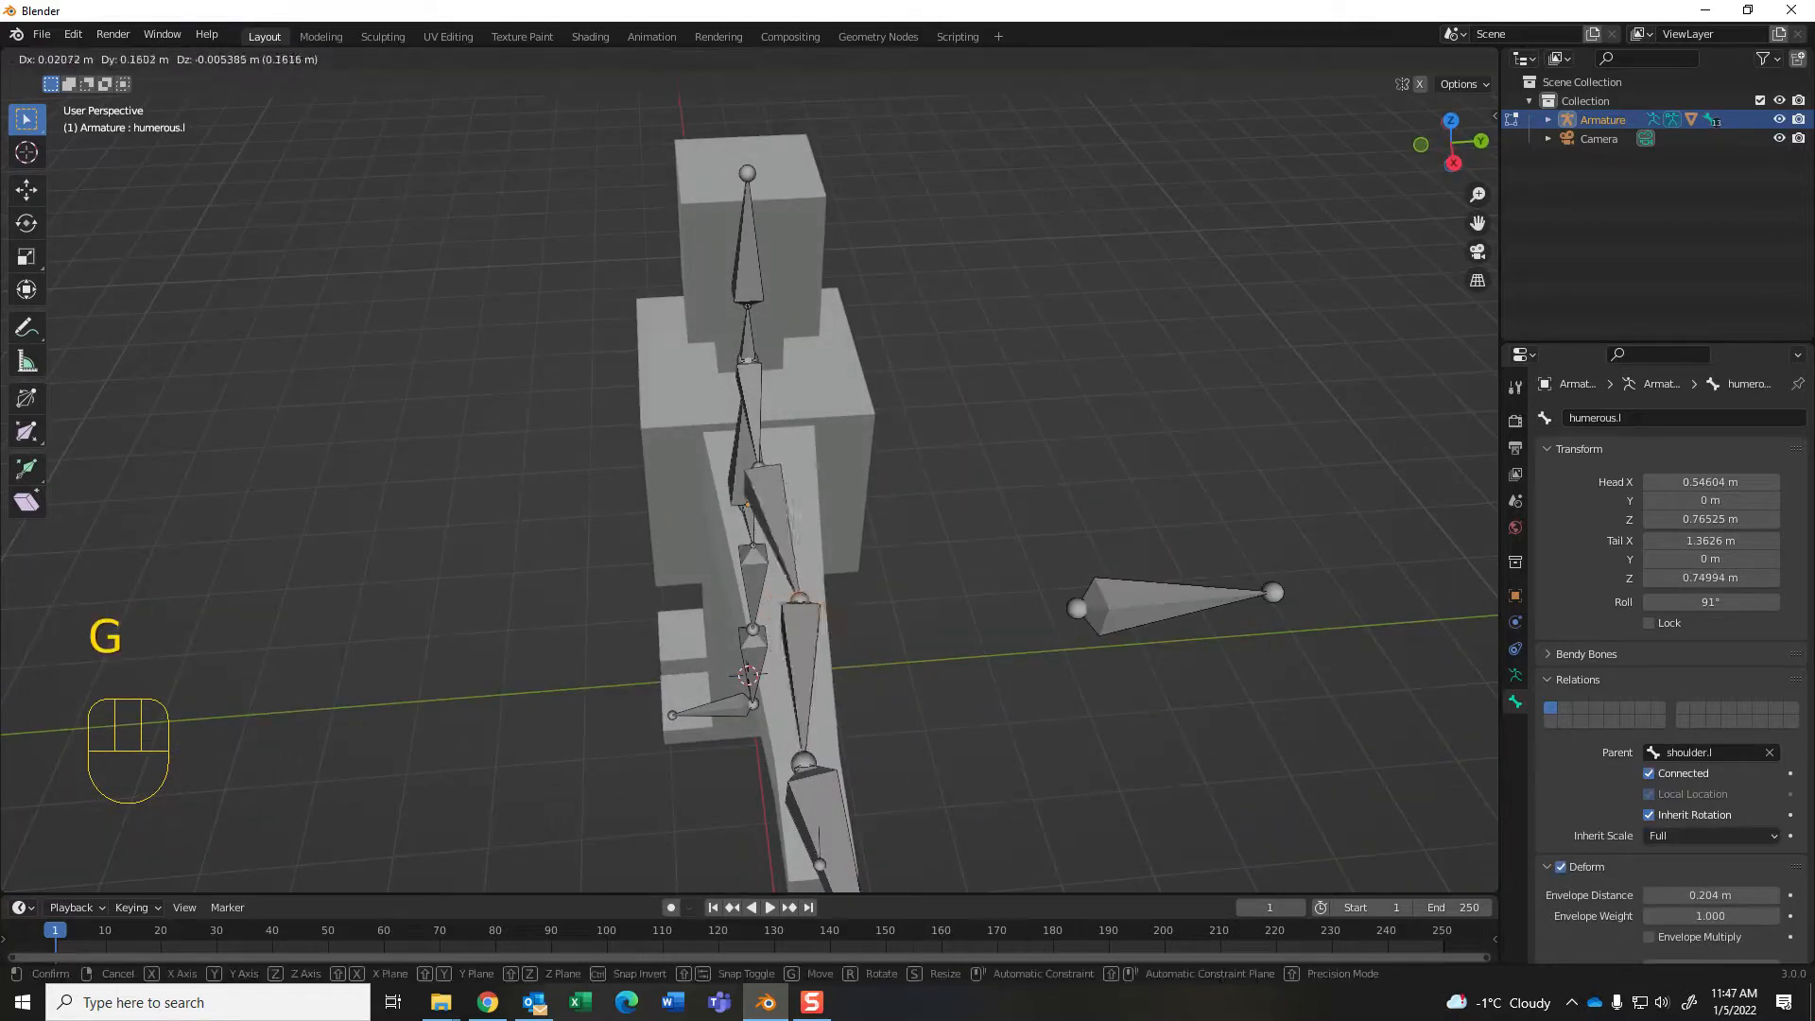
{"action": "key", "text": "Return"}
{"action": "key", "text": "ctrl+z"}
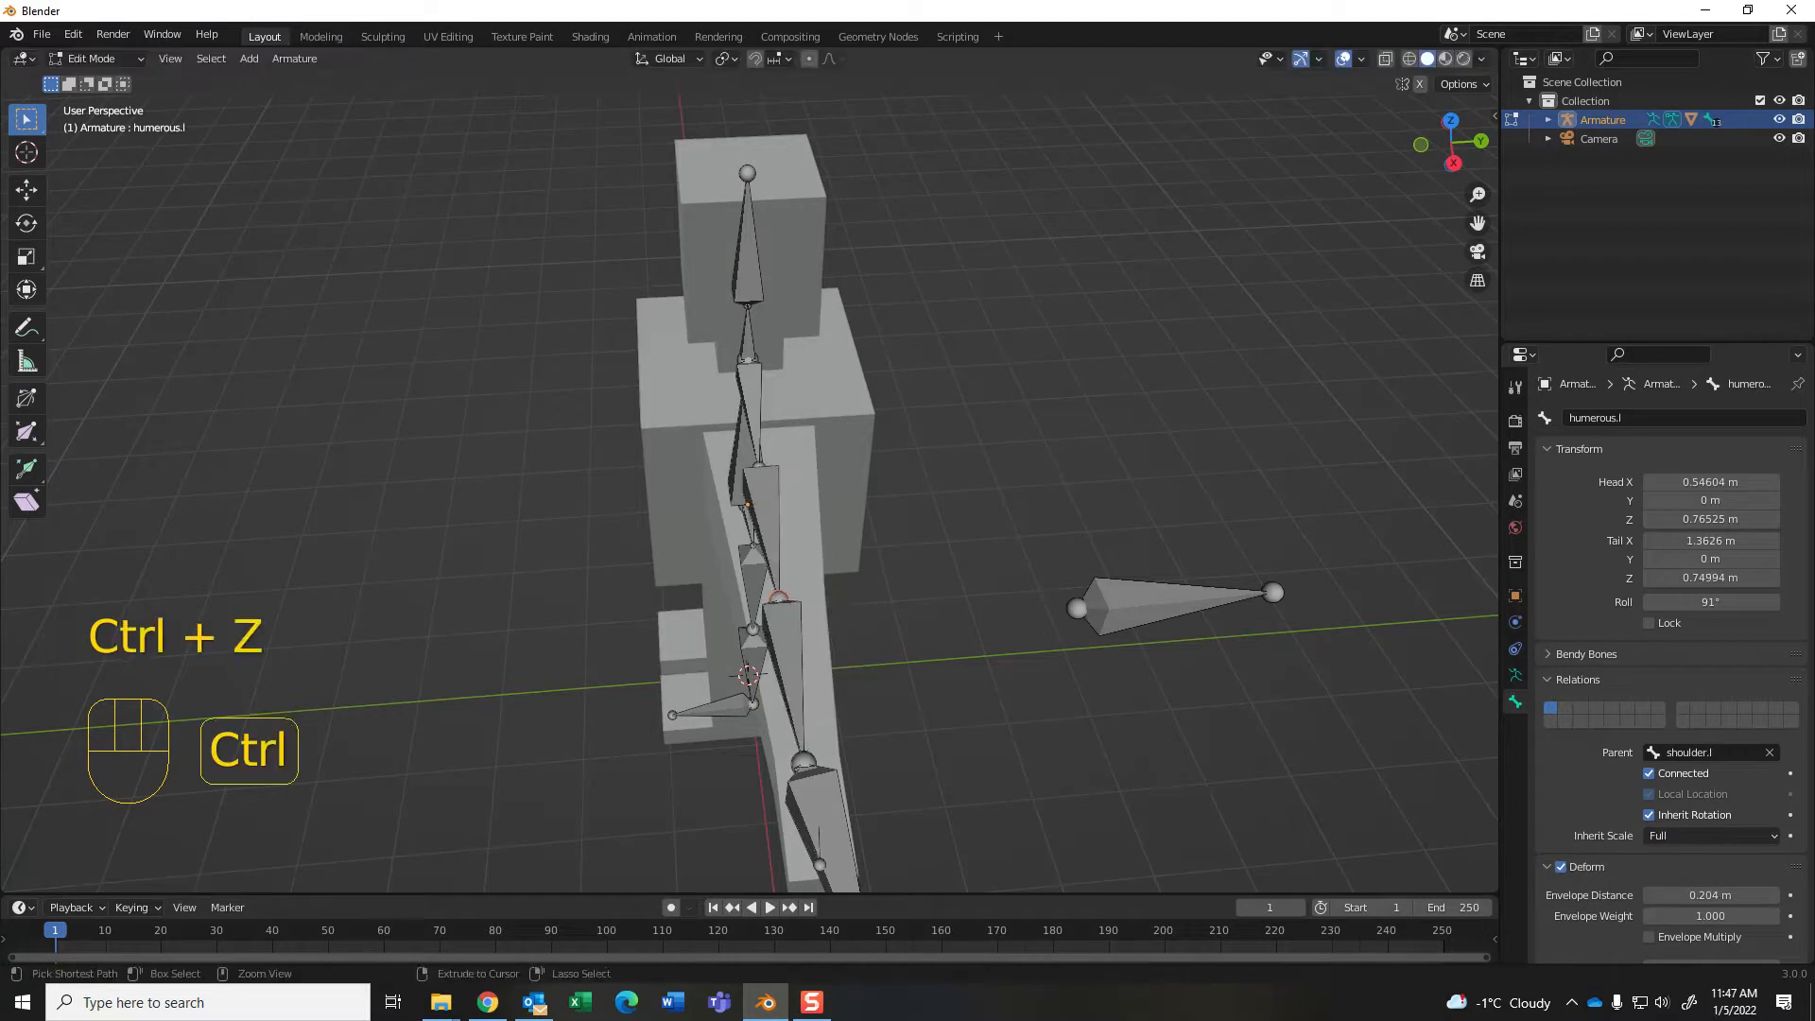
{"action": "key", "text": "g"}
{"action": "key", "text": "Return"}
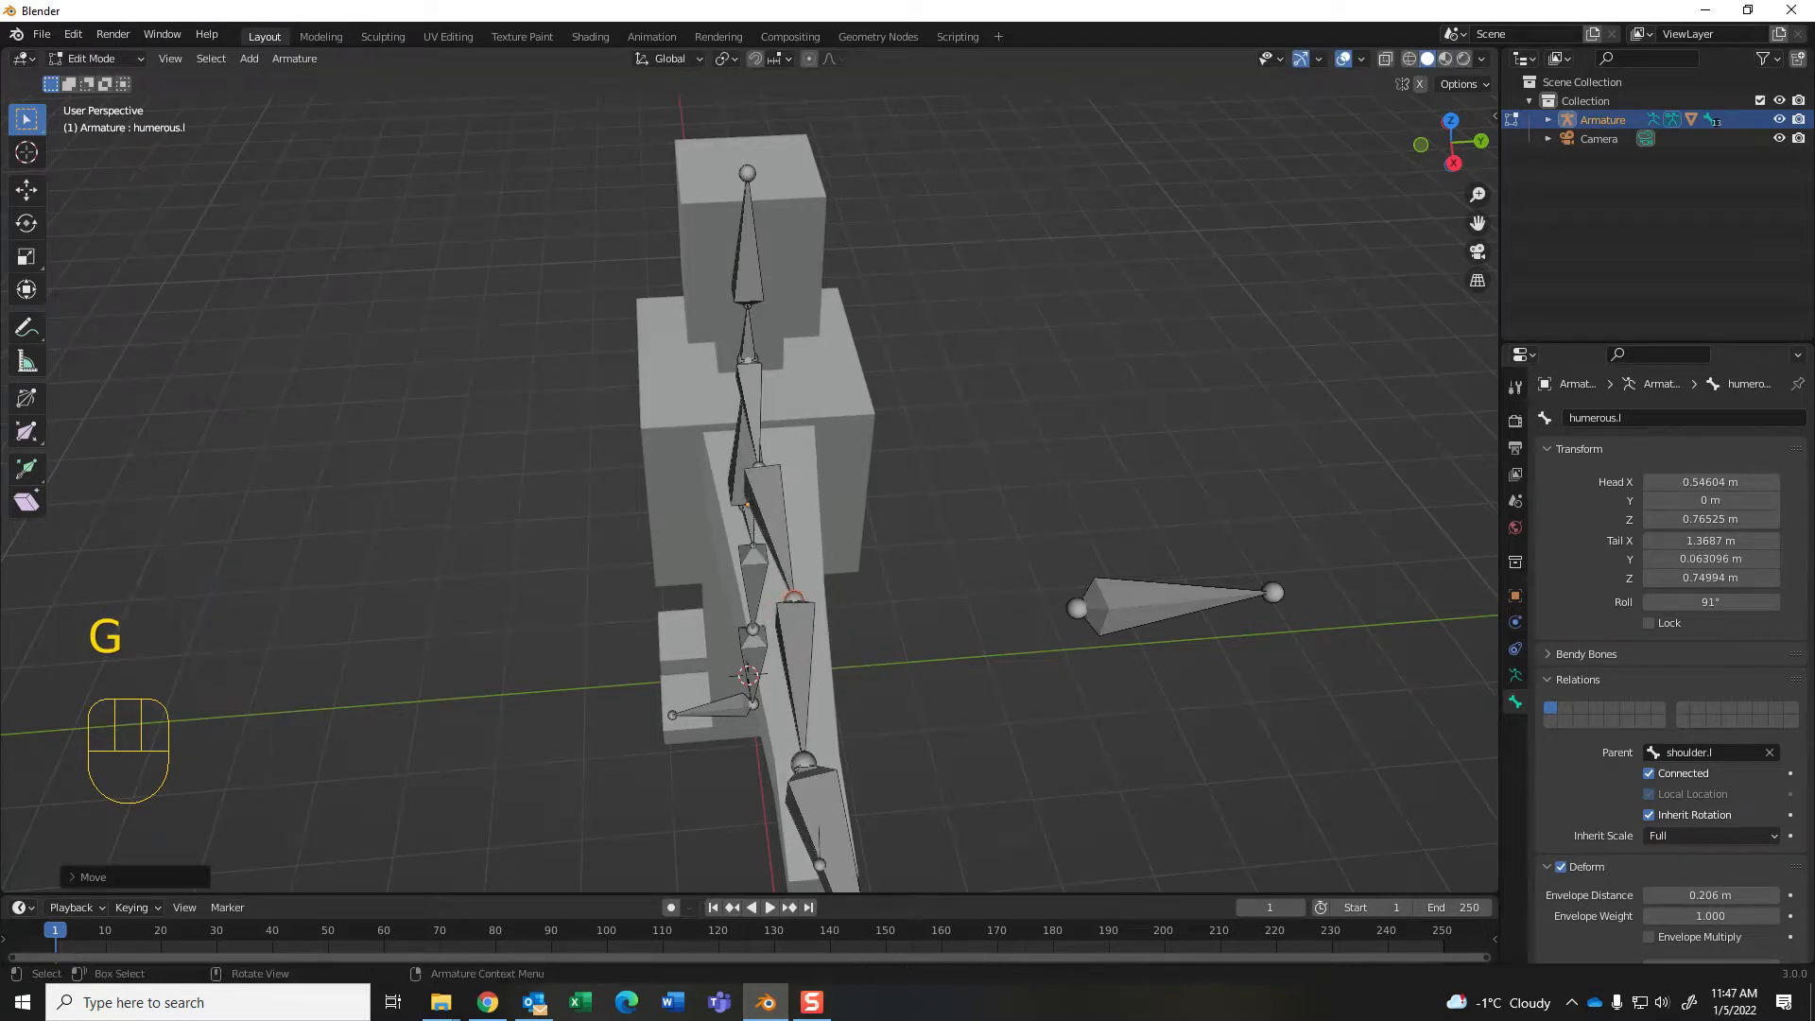
Step: Select the radius.l forearm bone, switch the armature to Pose Mode and add an Inverse Kinematics constraint to the bone
{"action": "middle_click_drag", "start_coordinate": [804, 605], "coordinate": [996, 560]}
{"action": "left_click", "coordinate": [1219, 462]}
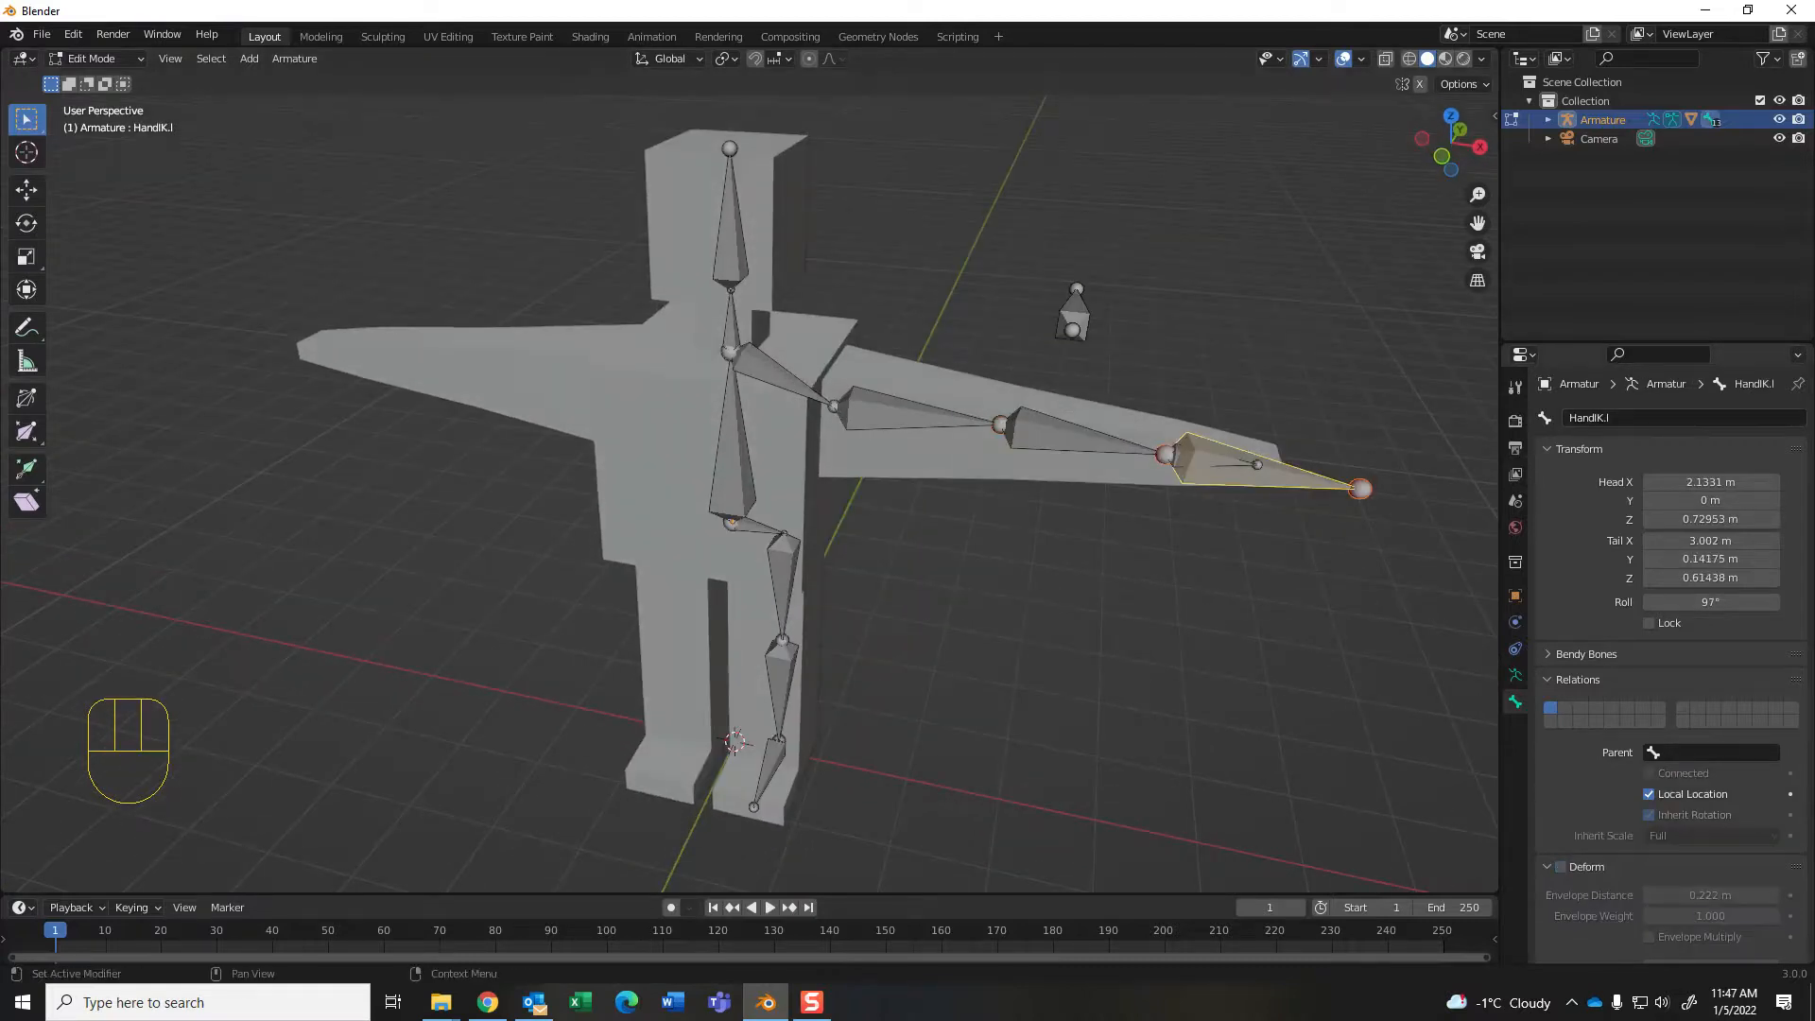
{"action": "left_click", "coordinate": [1072, 331]}
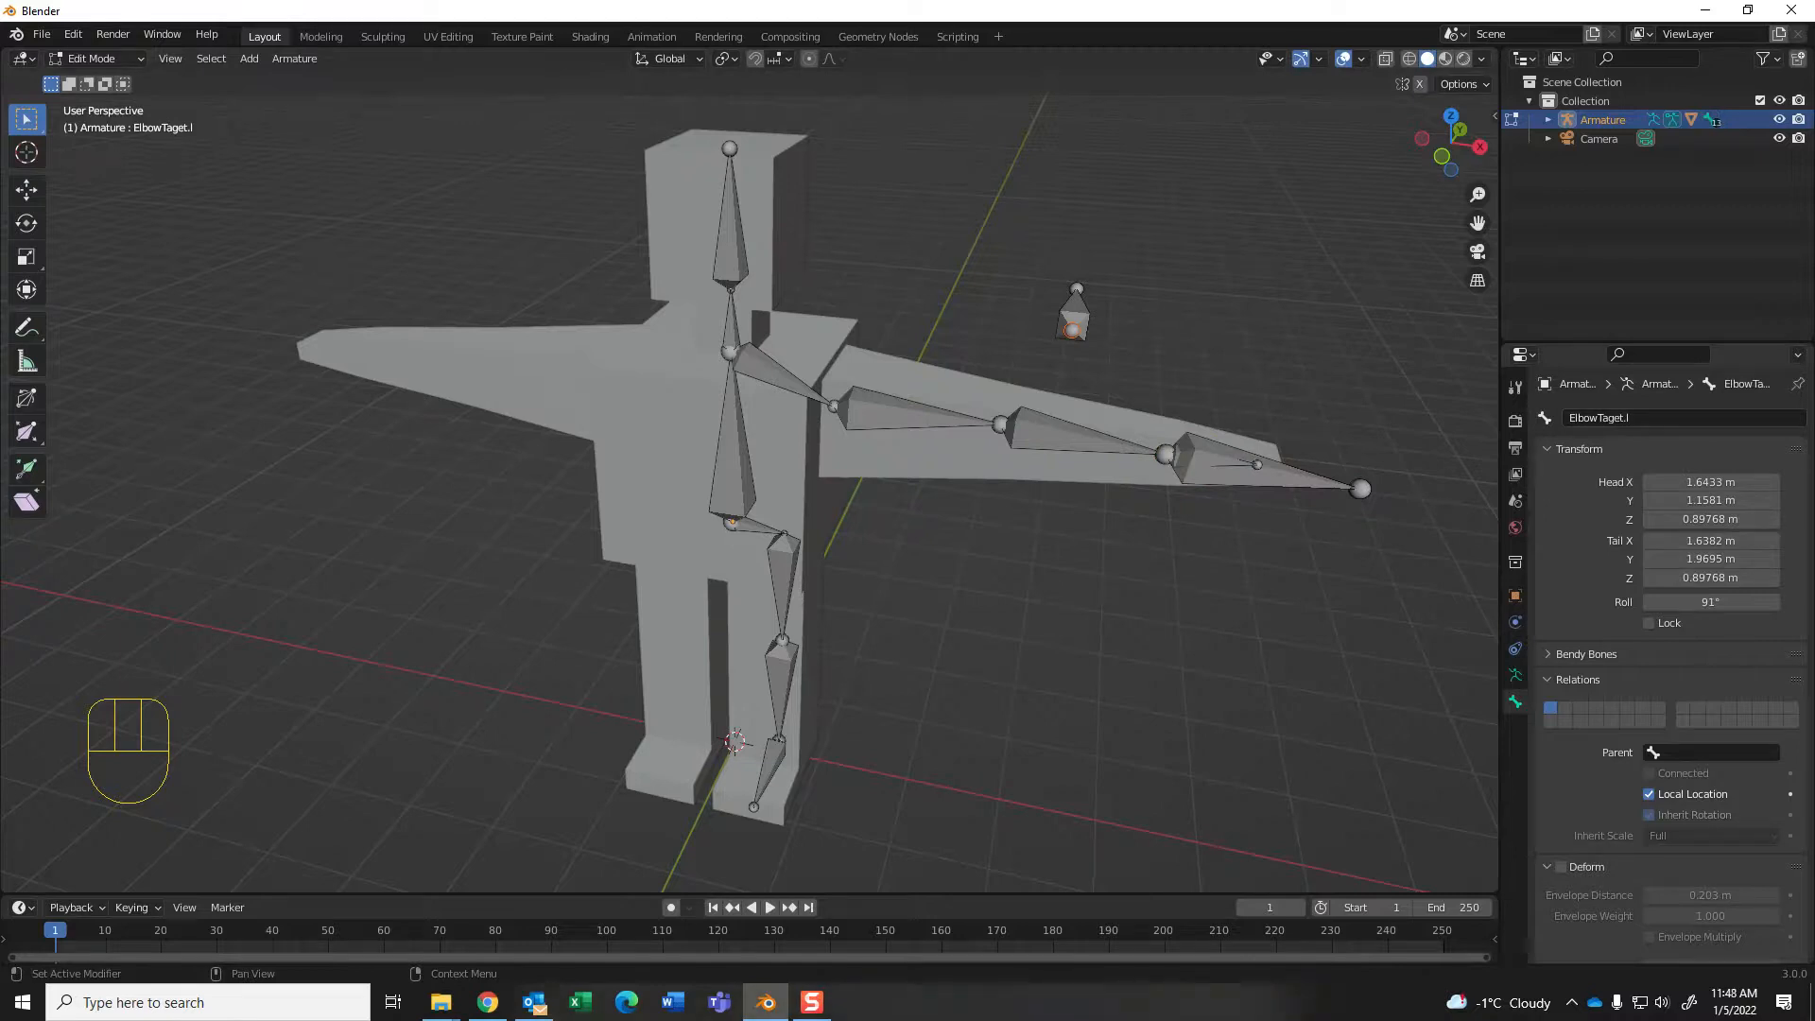
{"action": "left_click_drag", "start_coordinate": [1254, 551], "coordinate": [1219, 549]}
{"action": "left_click", "coordinate": [1068, 436]}
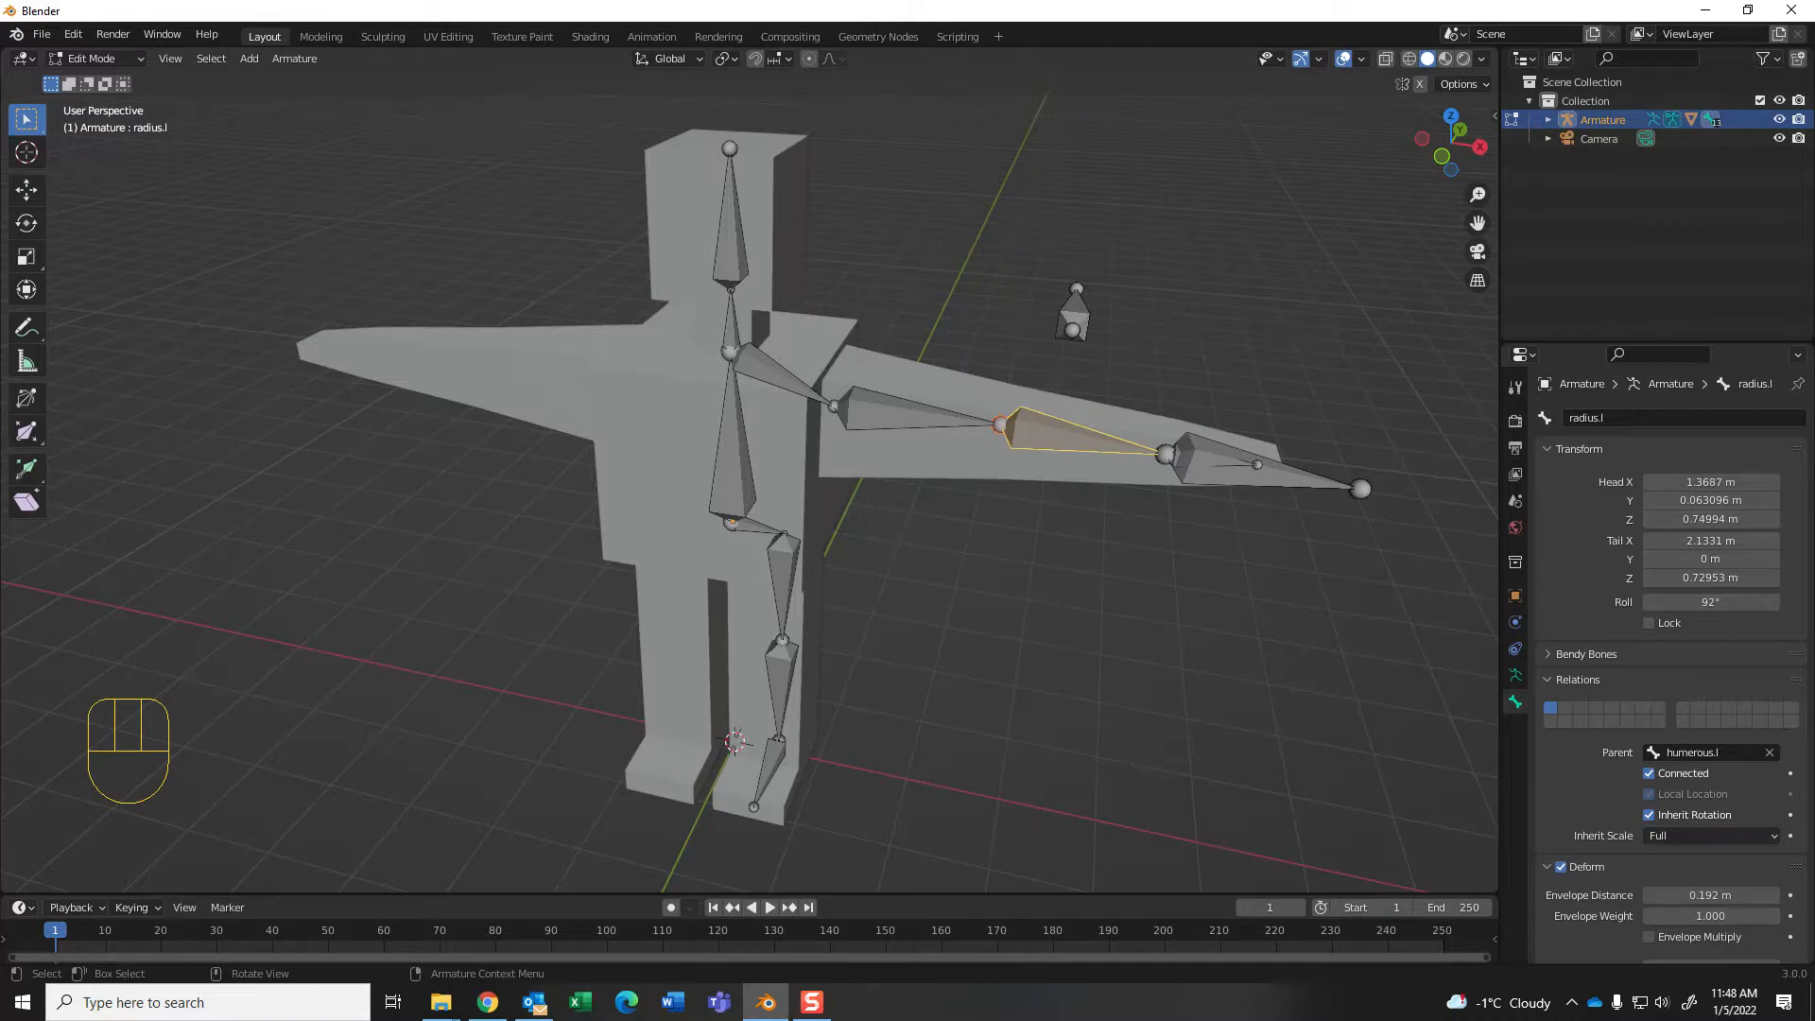
{"action": "left_click", "coordinate": [94, 58]}
{"action": "left_click", "coordinate": [95, 122]}
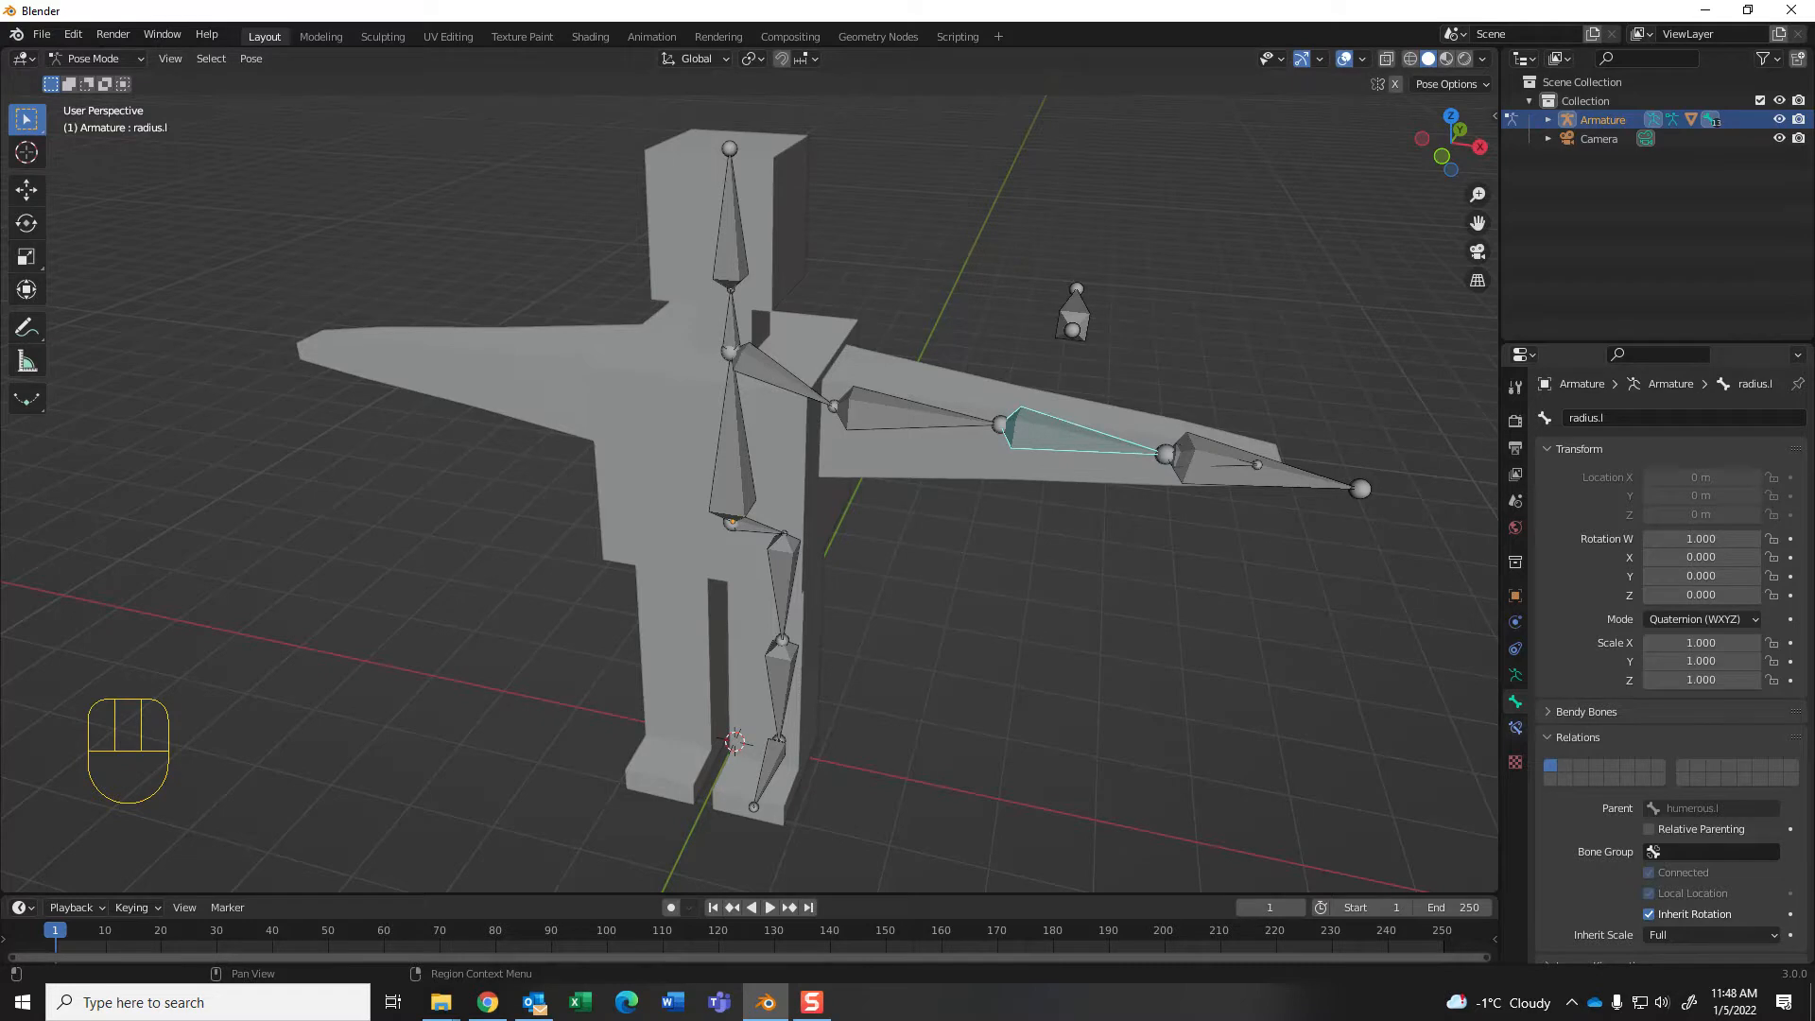
{"action": "left_click", "coordinate": [1515, 728]}
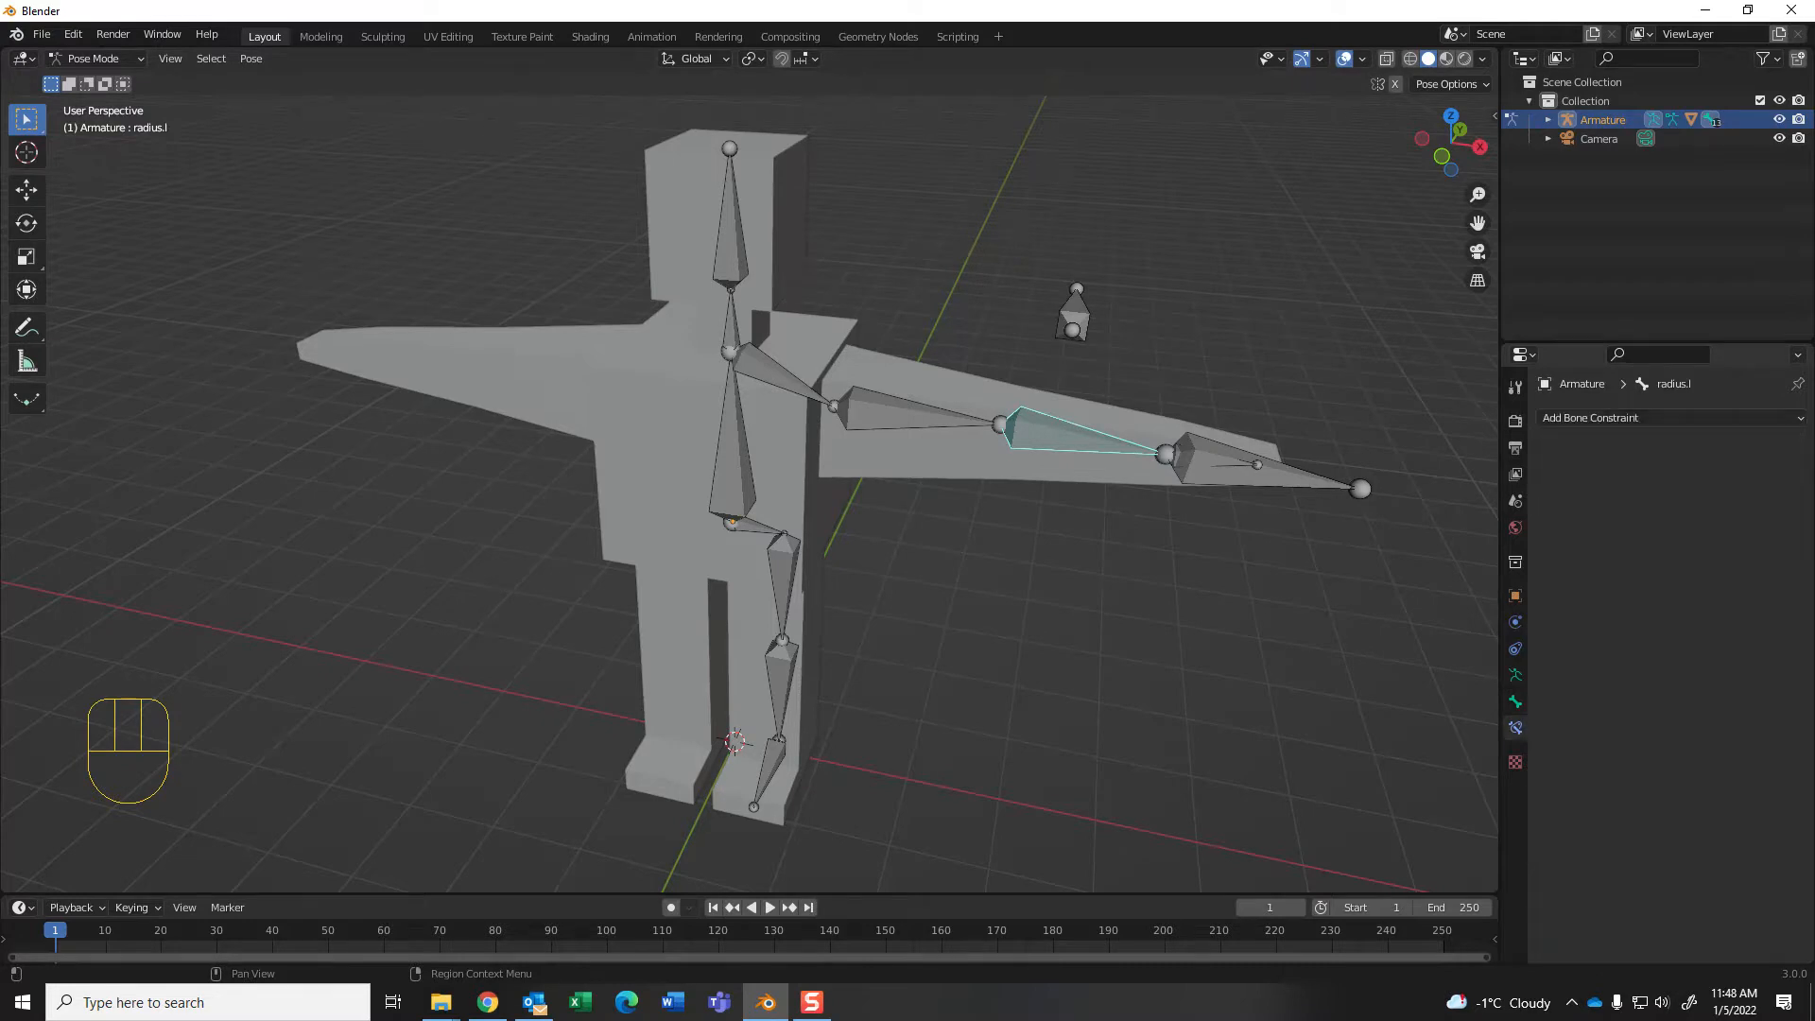
{"action": "left_click", "coordinate": [1606, 417]}
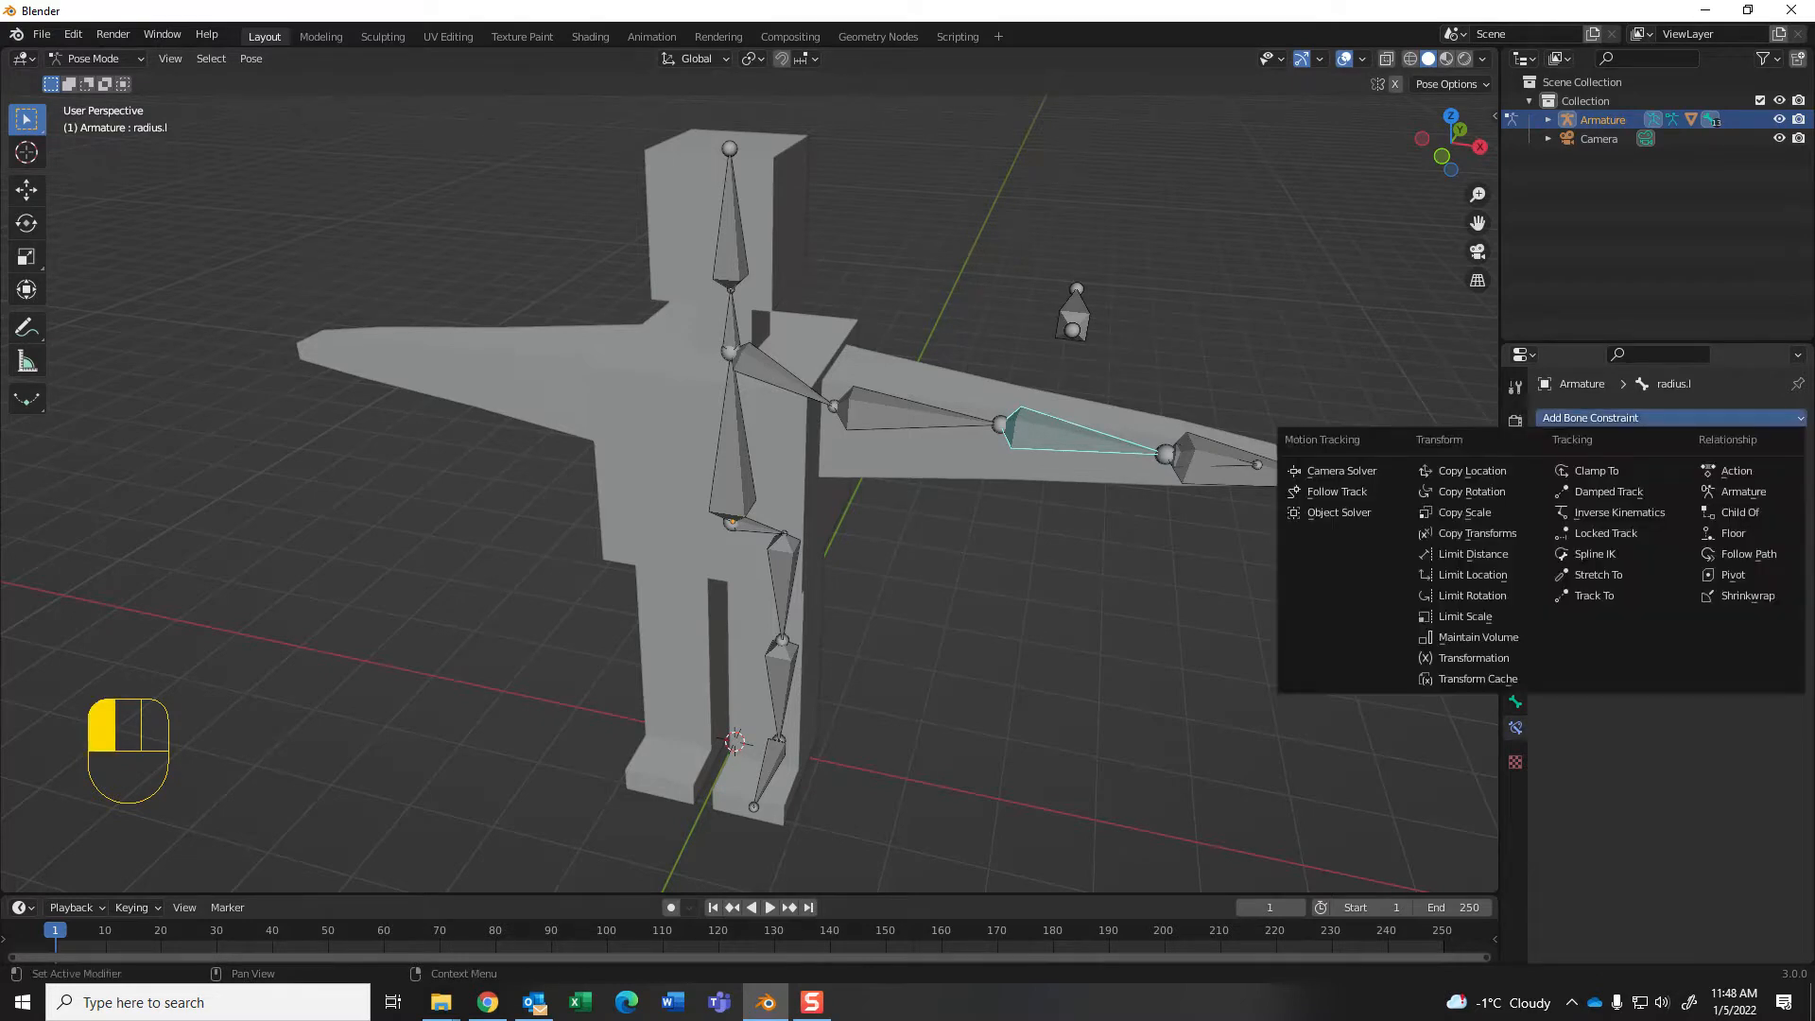
{"action": "left_click", "coordinate": [1619, 512]}
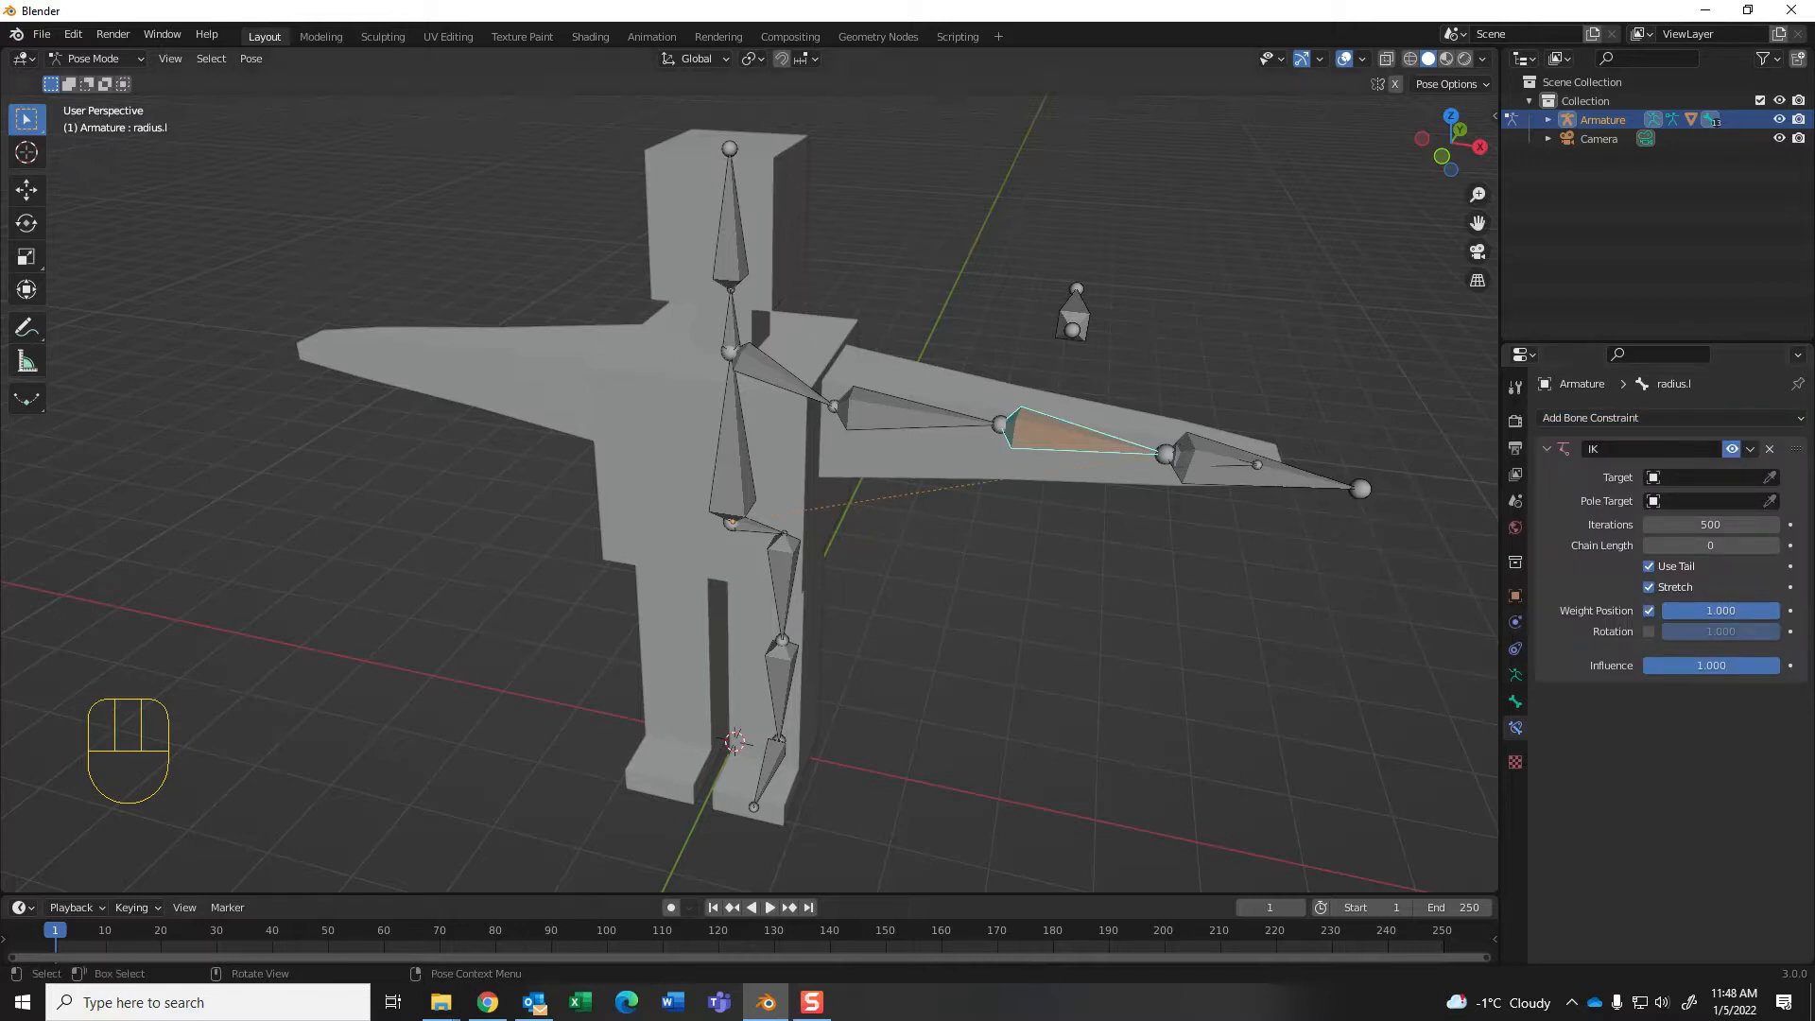
Step: Set the IK constraint's target to Armature with HandIK.l as the target bone
{"action": "middle_click_drag", "start_coordinate": [1087, 567], "coordinate": [974, 569]}
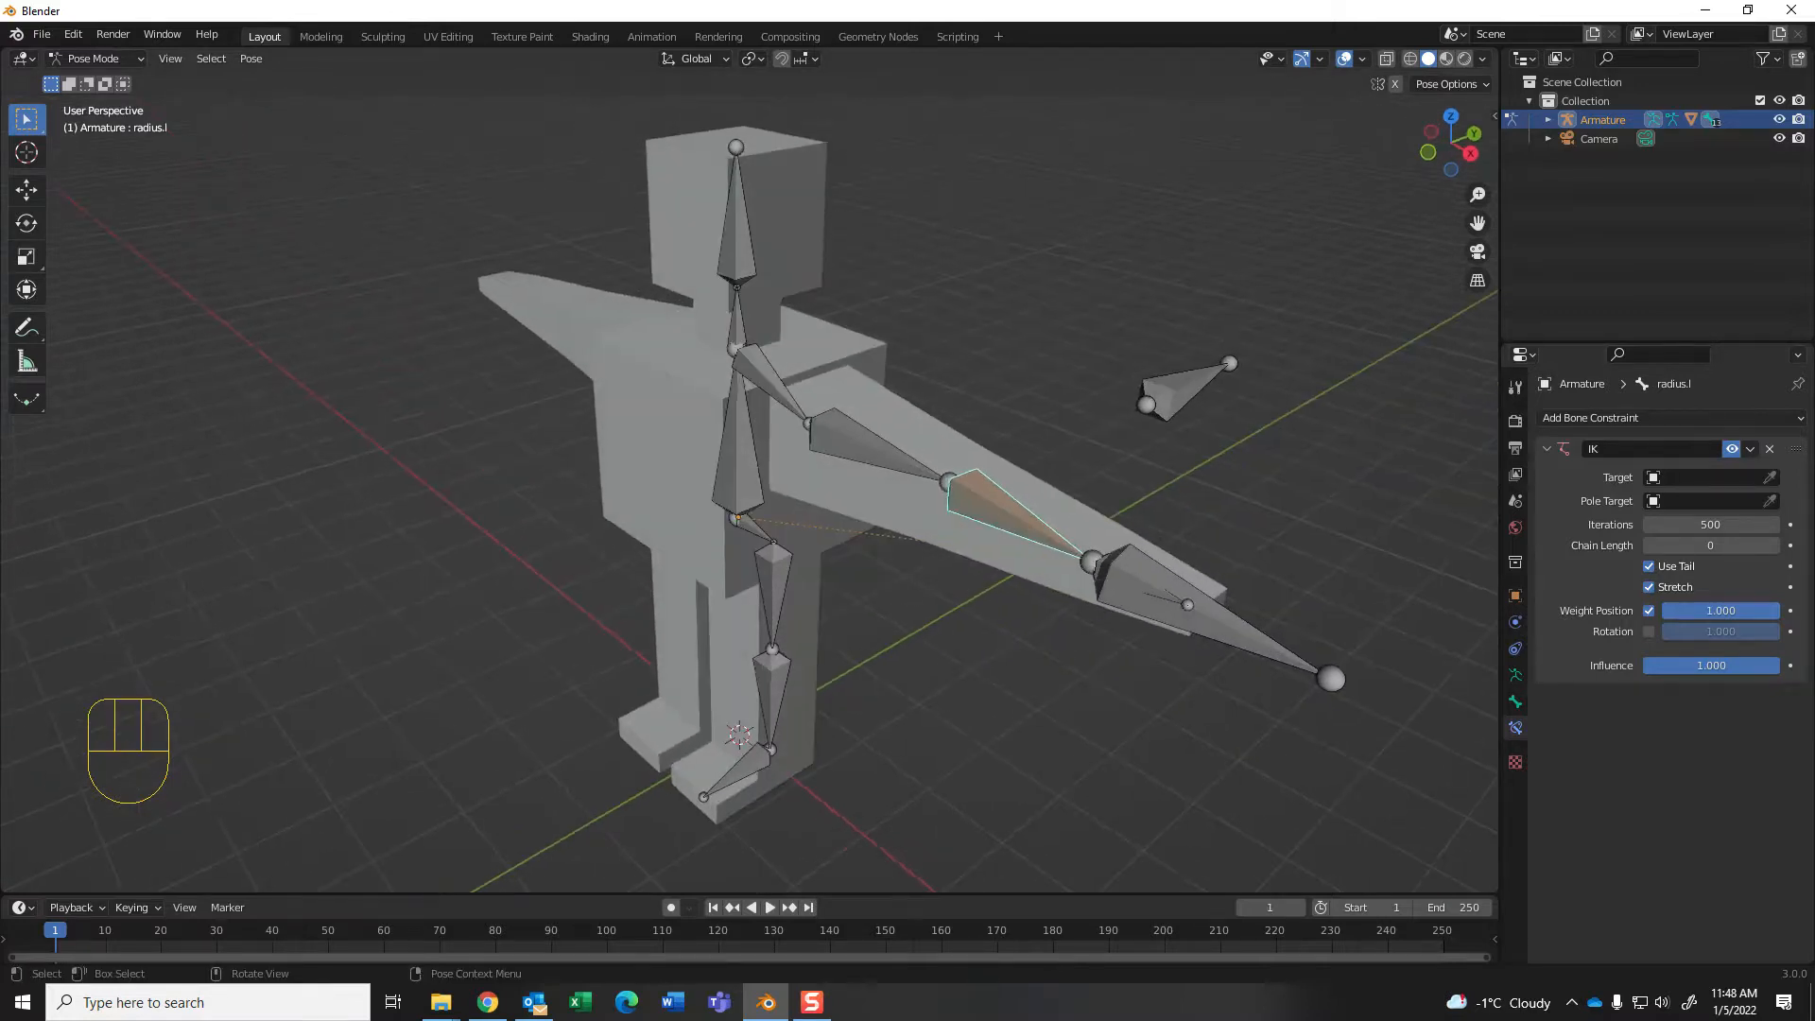
{"action": "mouse_move", "coordinate": [974, 569]}
{"action": "middle_mouse_down"}
{"action": "mouse_move", "coordinate": [931, 570]}
{"action": "mouse_move", "coordinate": [969, 569]}
{"action": "middle_mouse_up"}
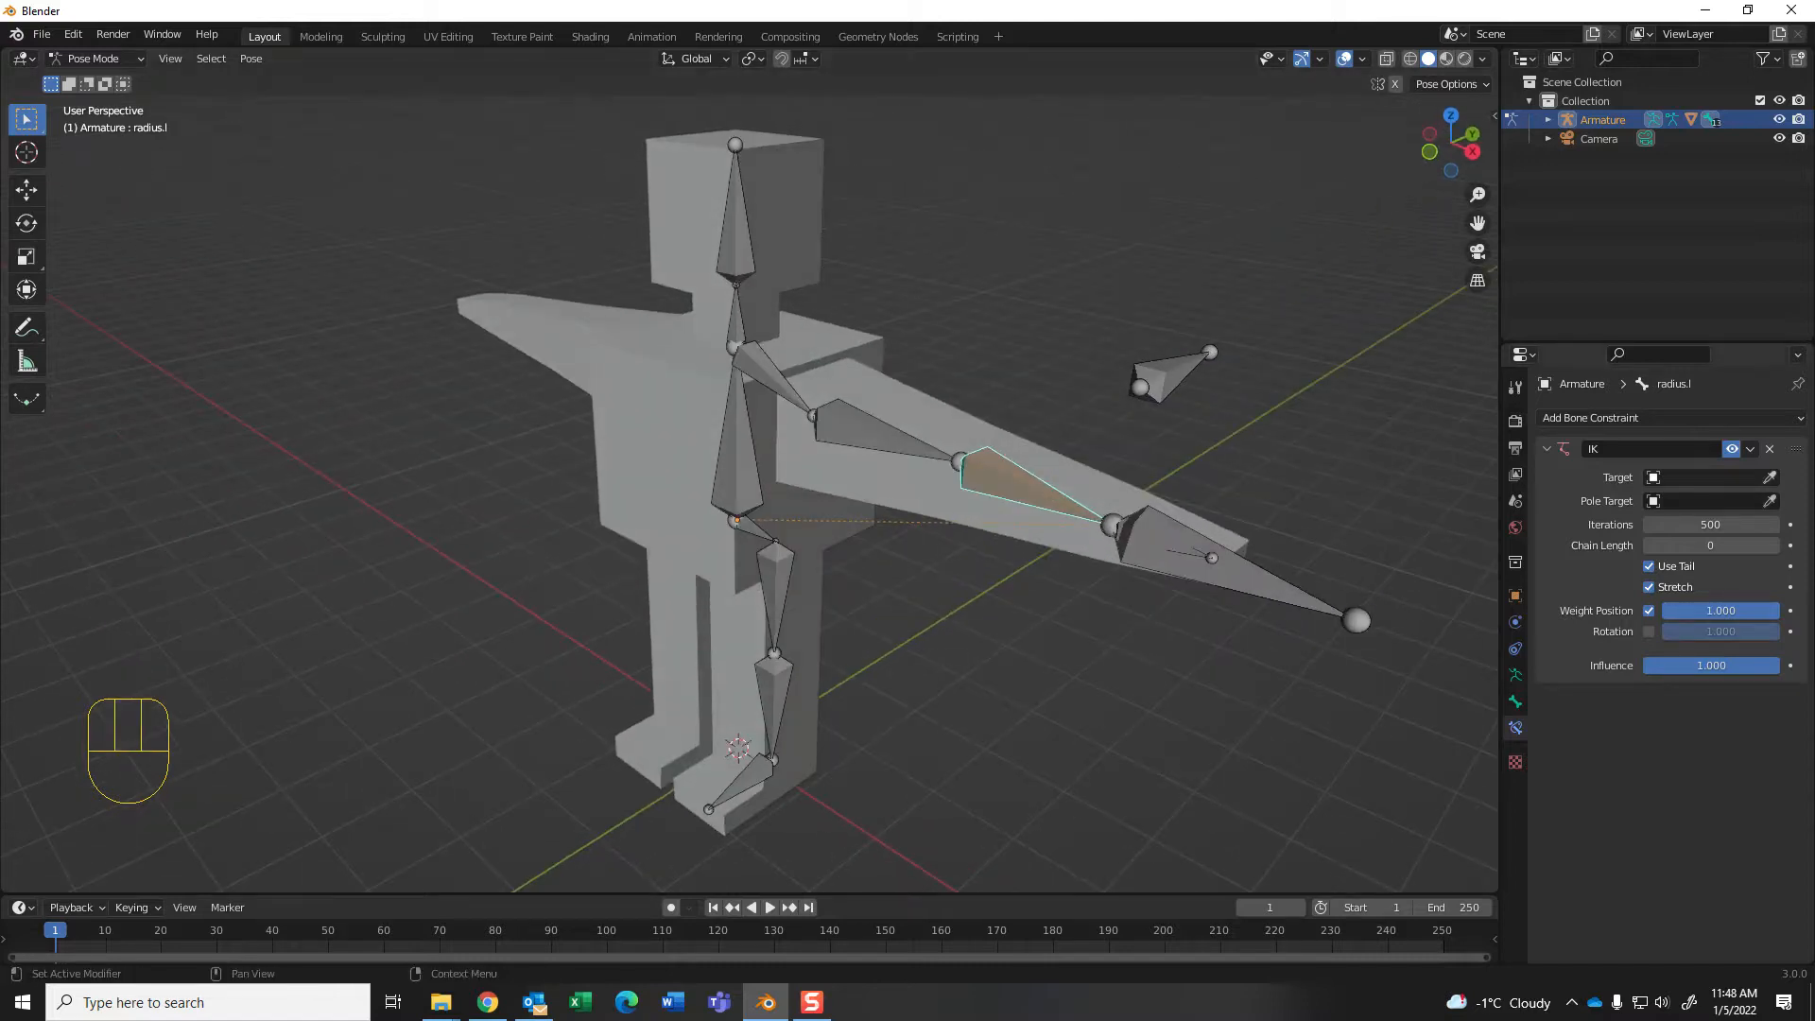
{"action": "left_click", "coordinate": [1709, 477]}
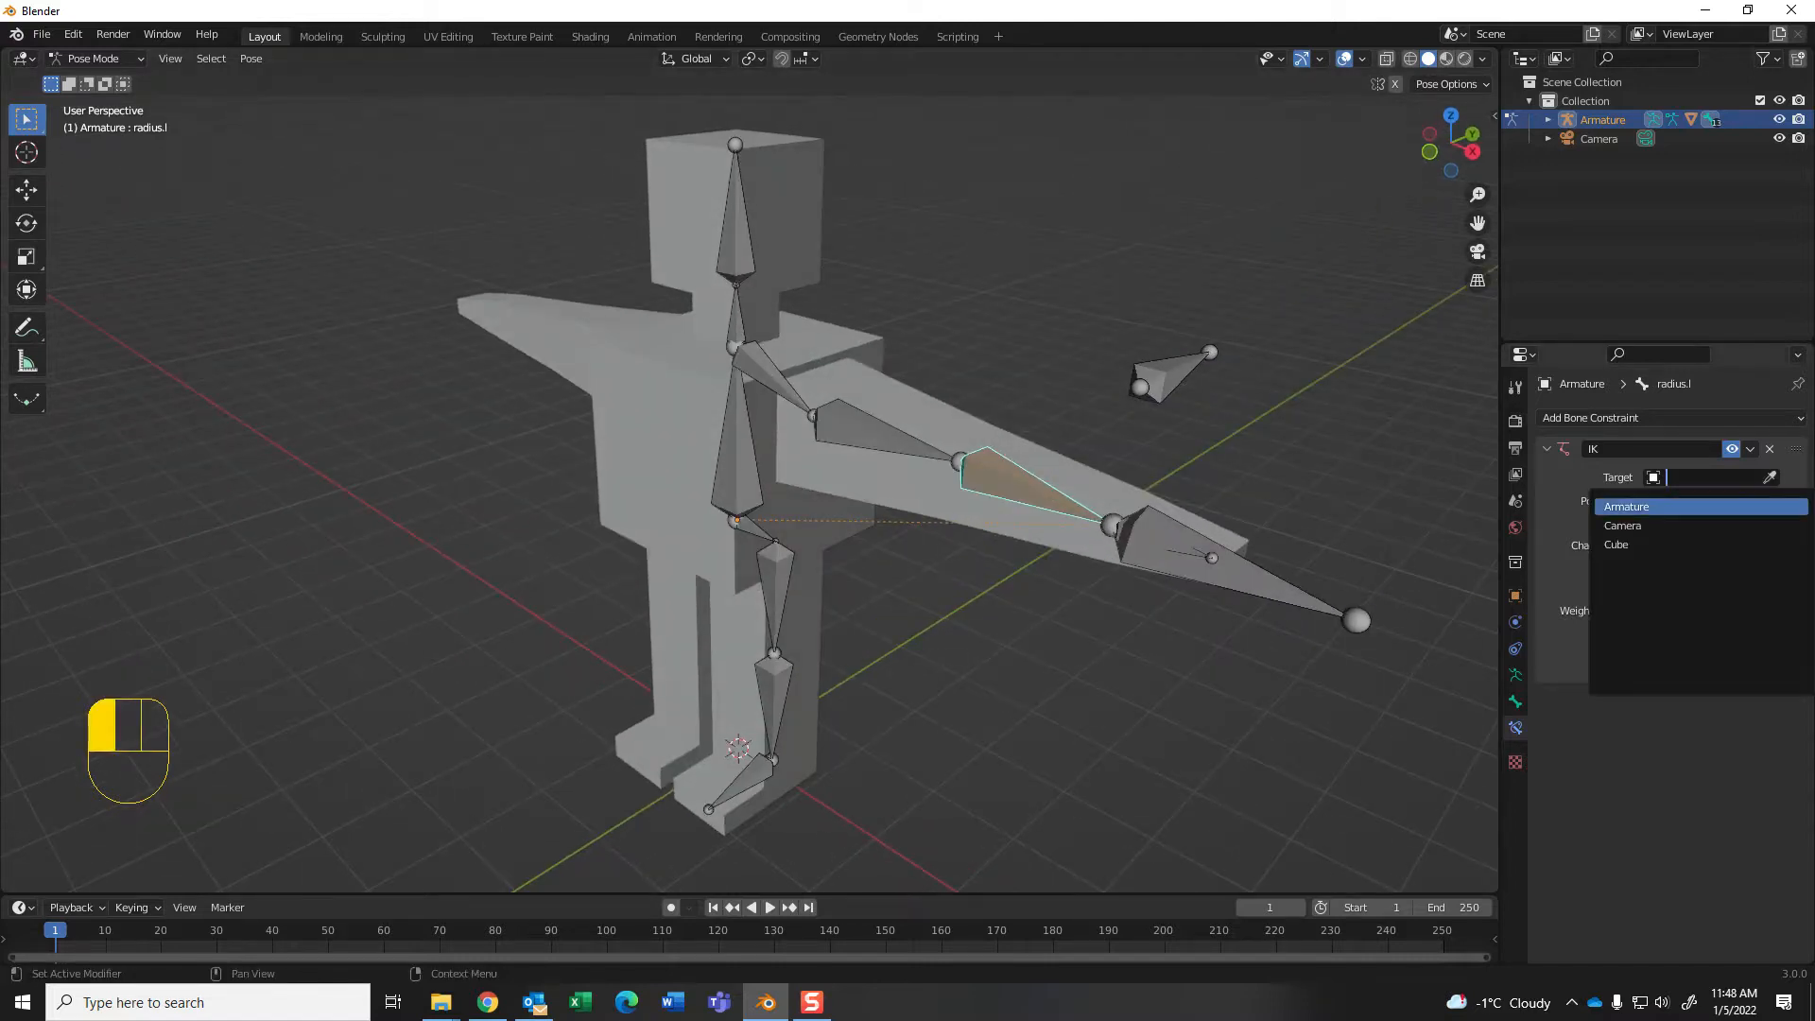
{"action": "left_click", "coordinate": [1700, 506]}
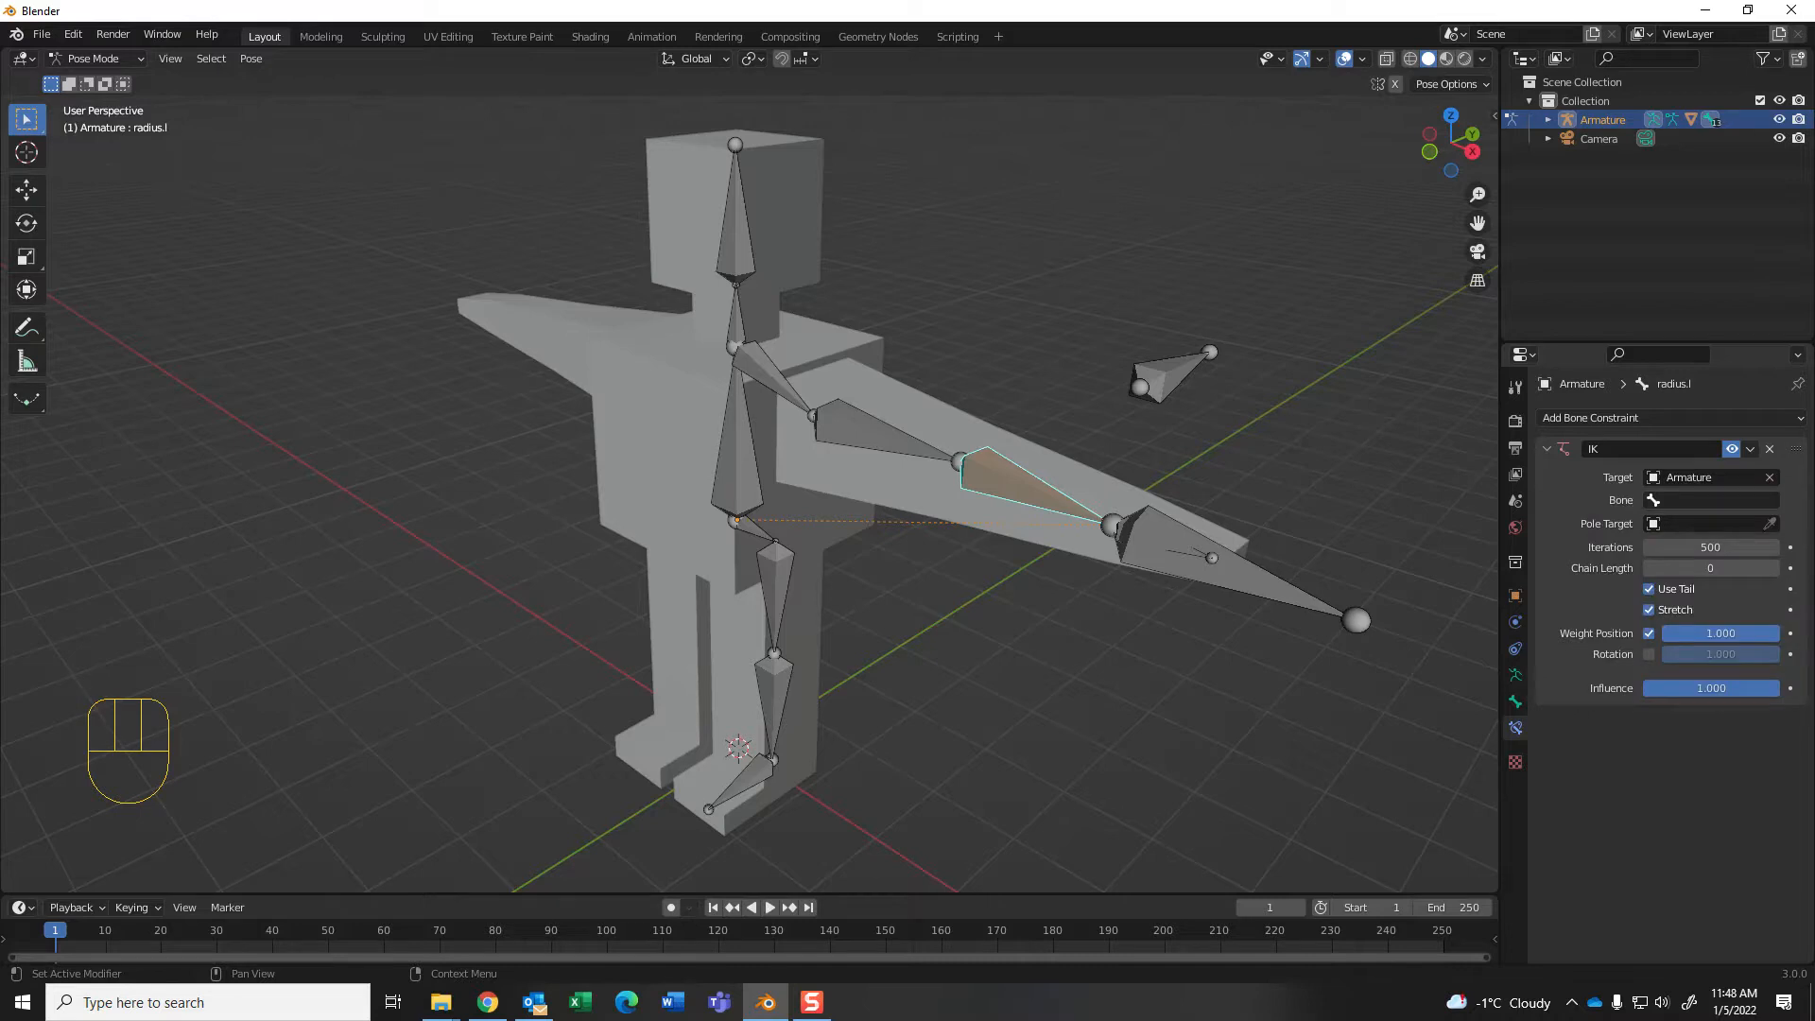
{"action": "left_click", "coordinate": [1712, 501]}
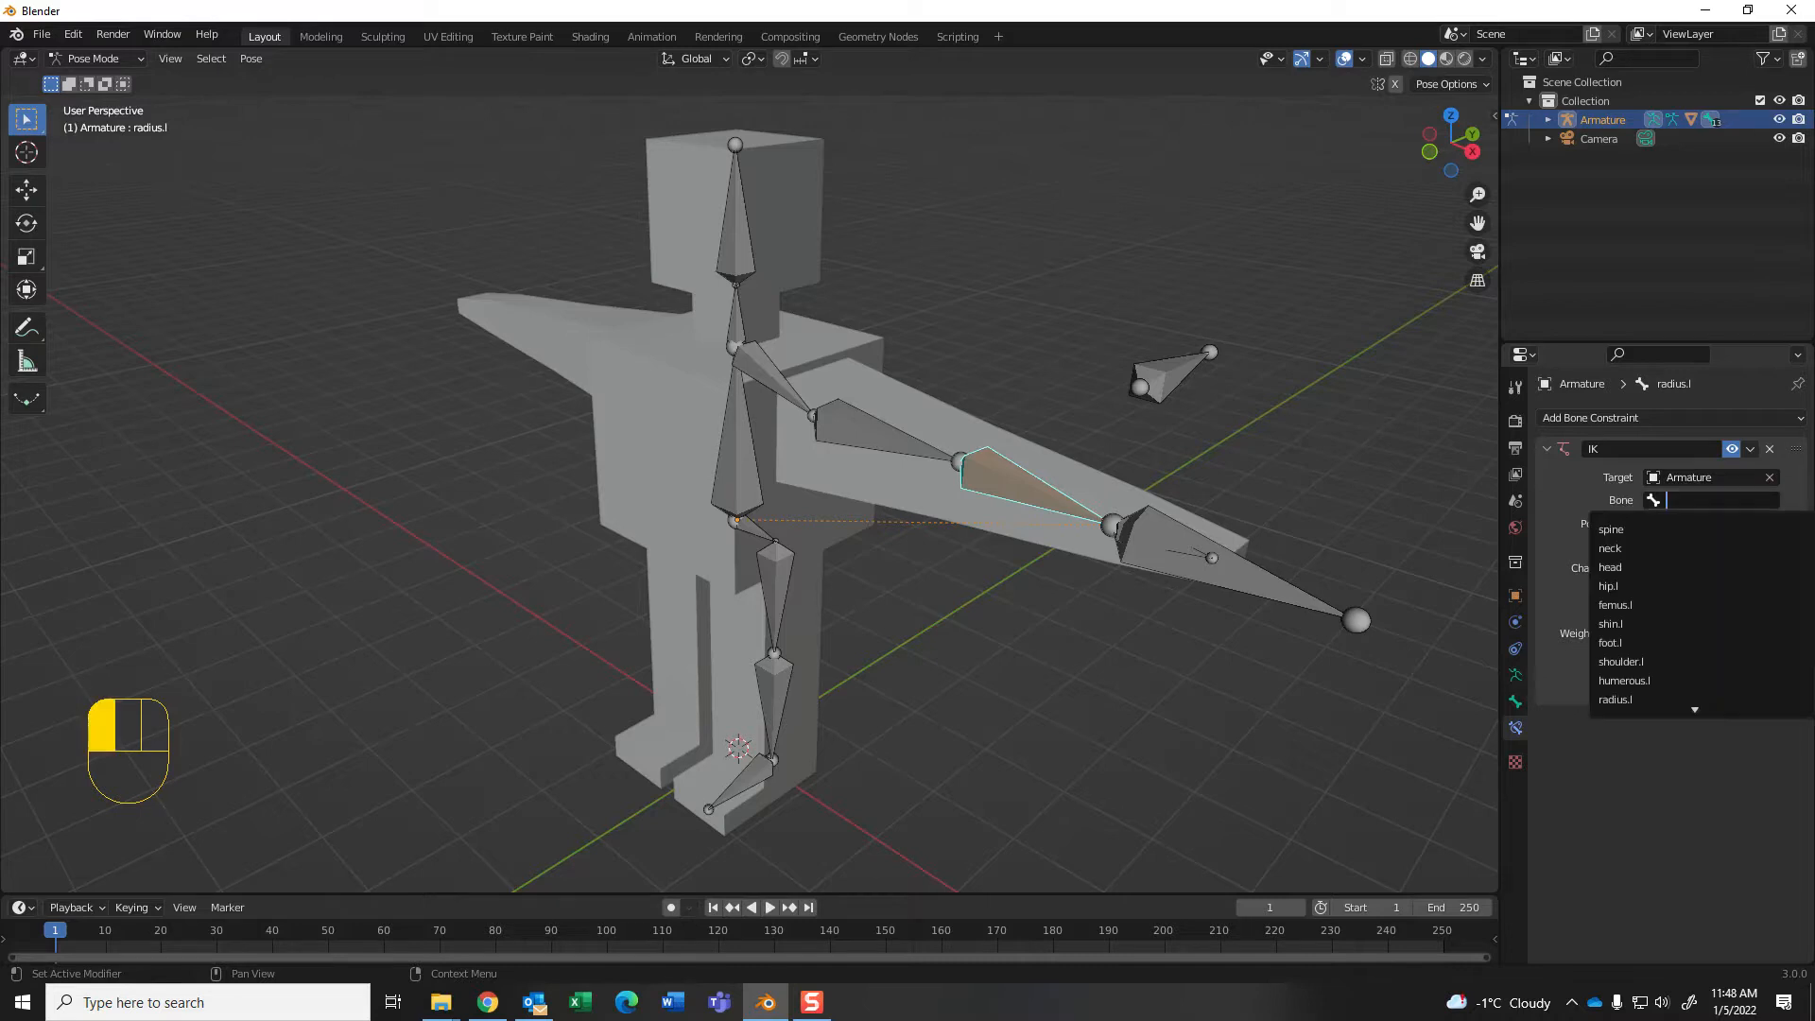
{"action": "scroll", "coordinate": [1694, 705], "scroll_direction": "down", "scroll_amount": 3}
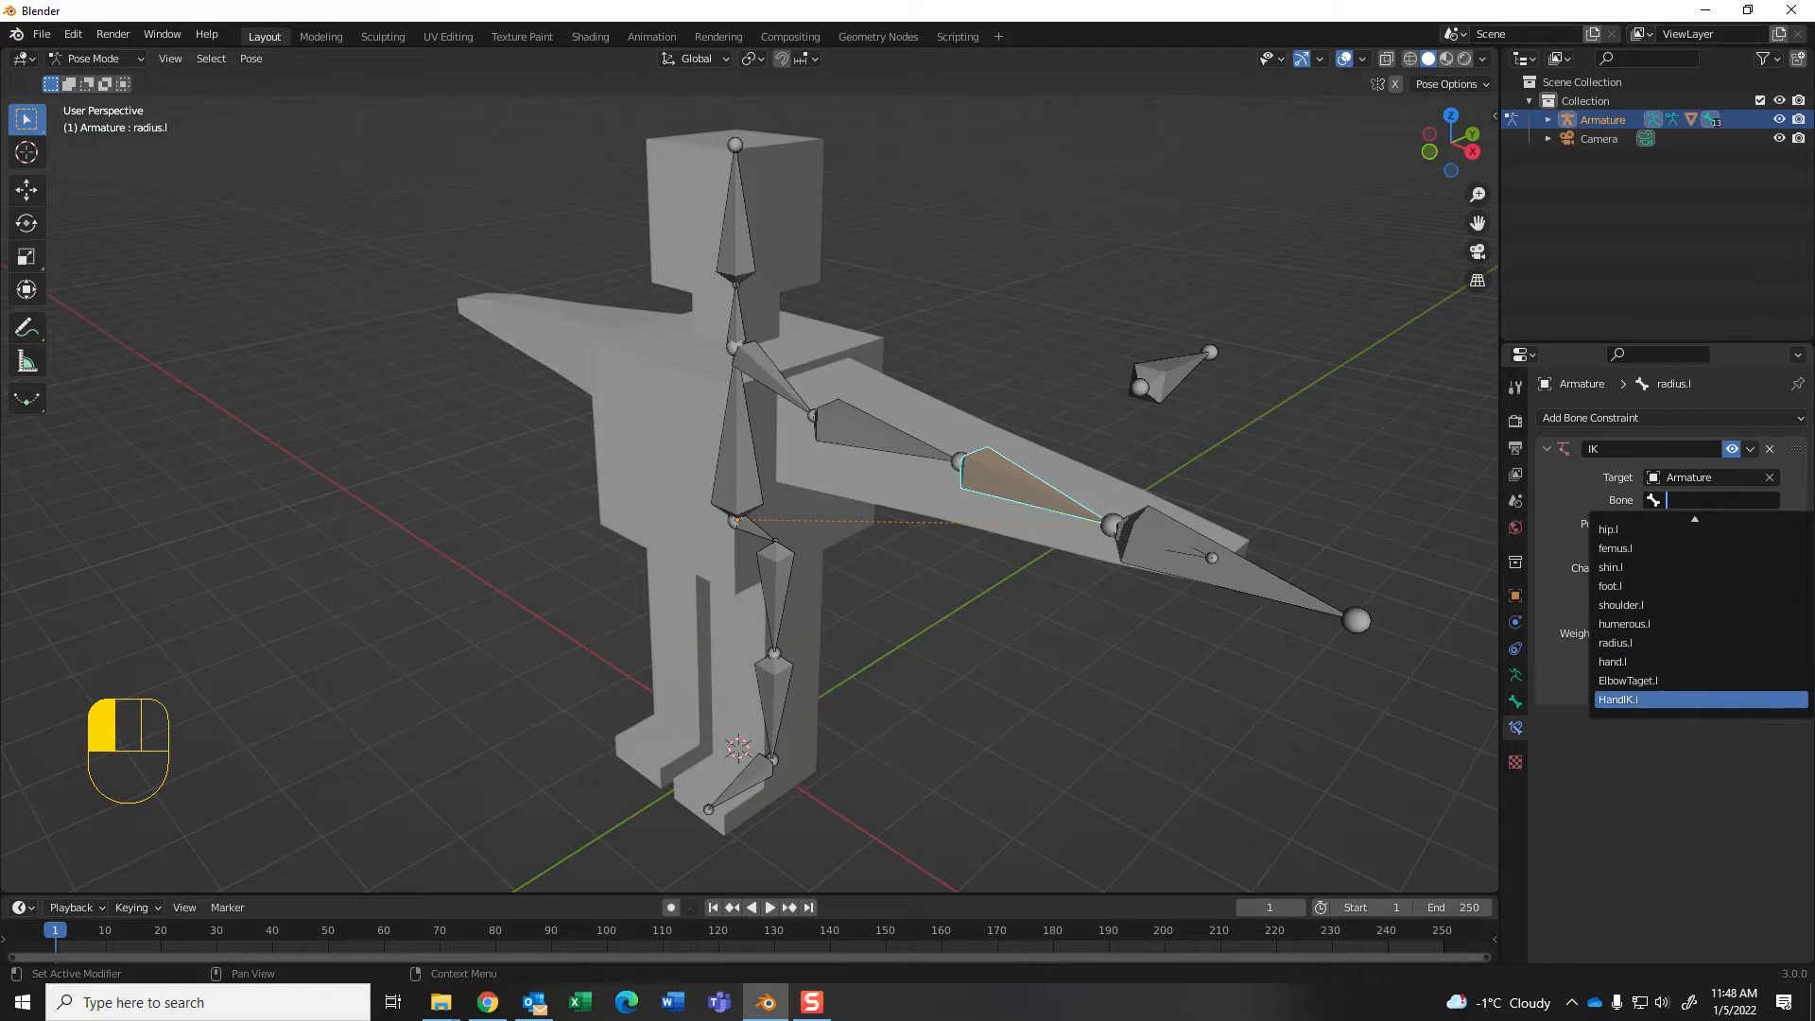
{"action": "left_click", "coordinate": [1694, 700]}
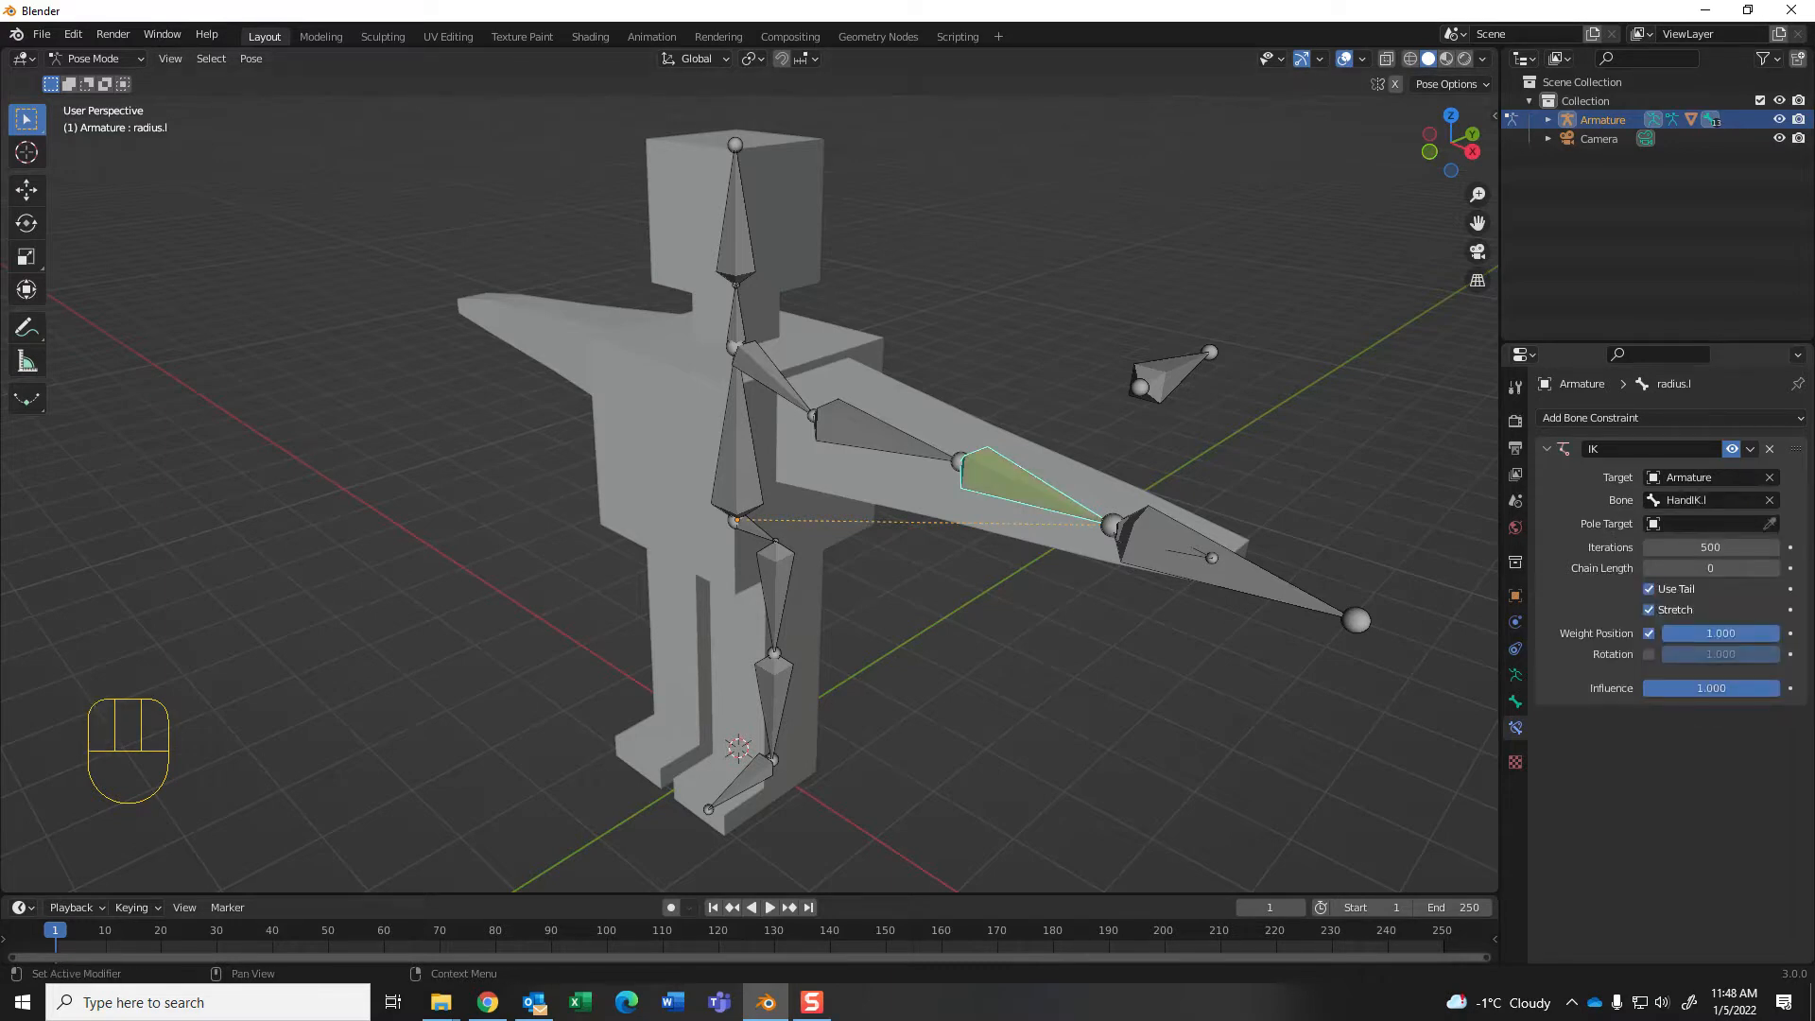
Step: Set the IK constraint's pole target to Armature with ElbowTaget.l as the pole bone
{"action": "left_click", "coordinate": [1711, 524]}
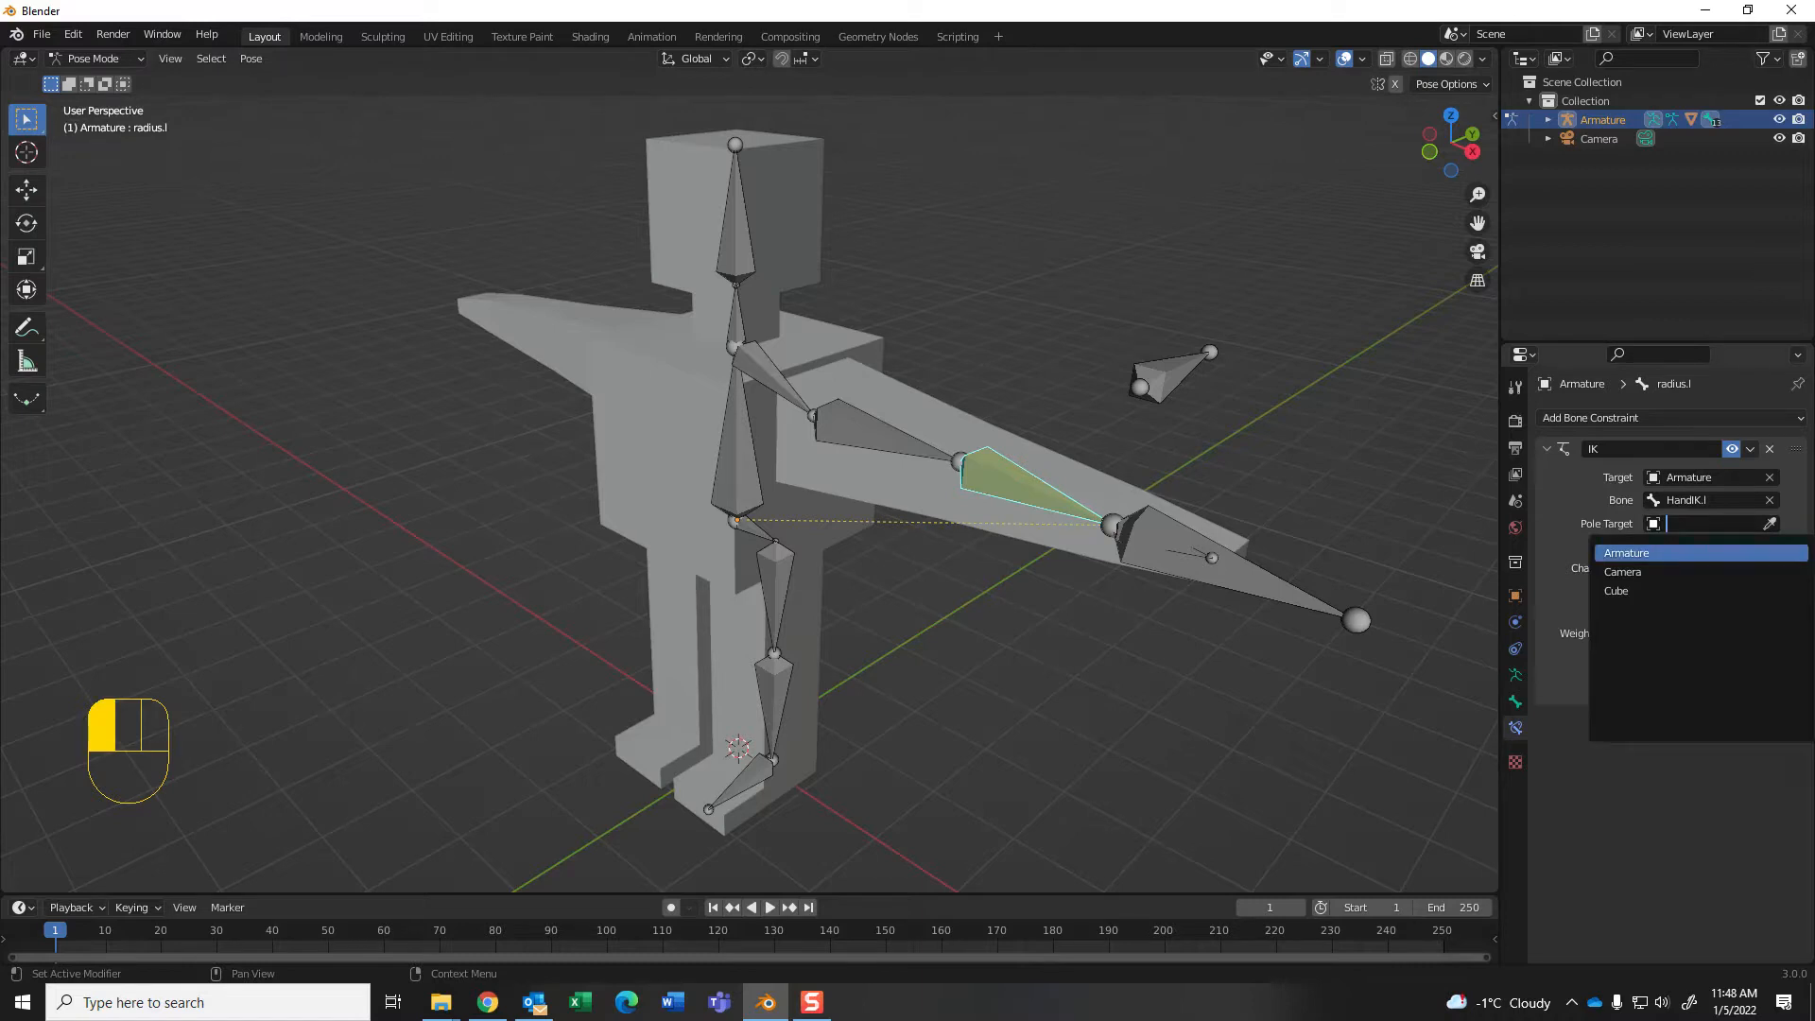
{"action": "left_click", "coordinate": [1626, 553]}
{"action": "left_click", "coordinate": [1715, 546]}
{"action": "key", "text": "Down"}
{"action": "key", "text": "Down"}
{"action": "key", "text": "Down"}
{"action": "key", "text": "Down"}
{"action": "key", "text": "Down"}
{"action": "key", "text": "Down"}
{"action": "key", "text": "Down"}
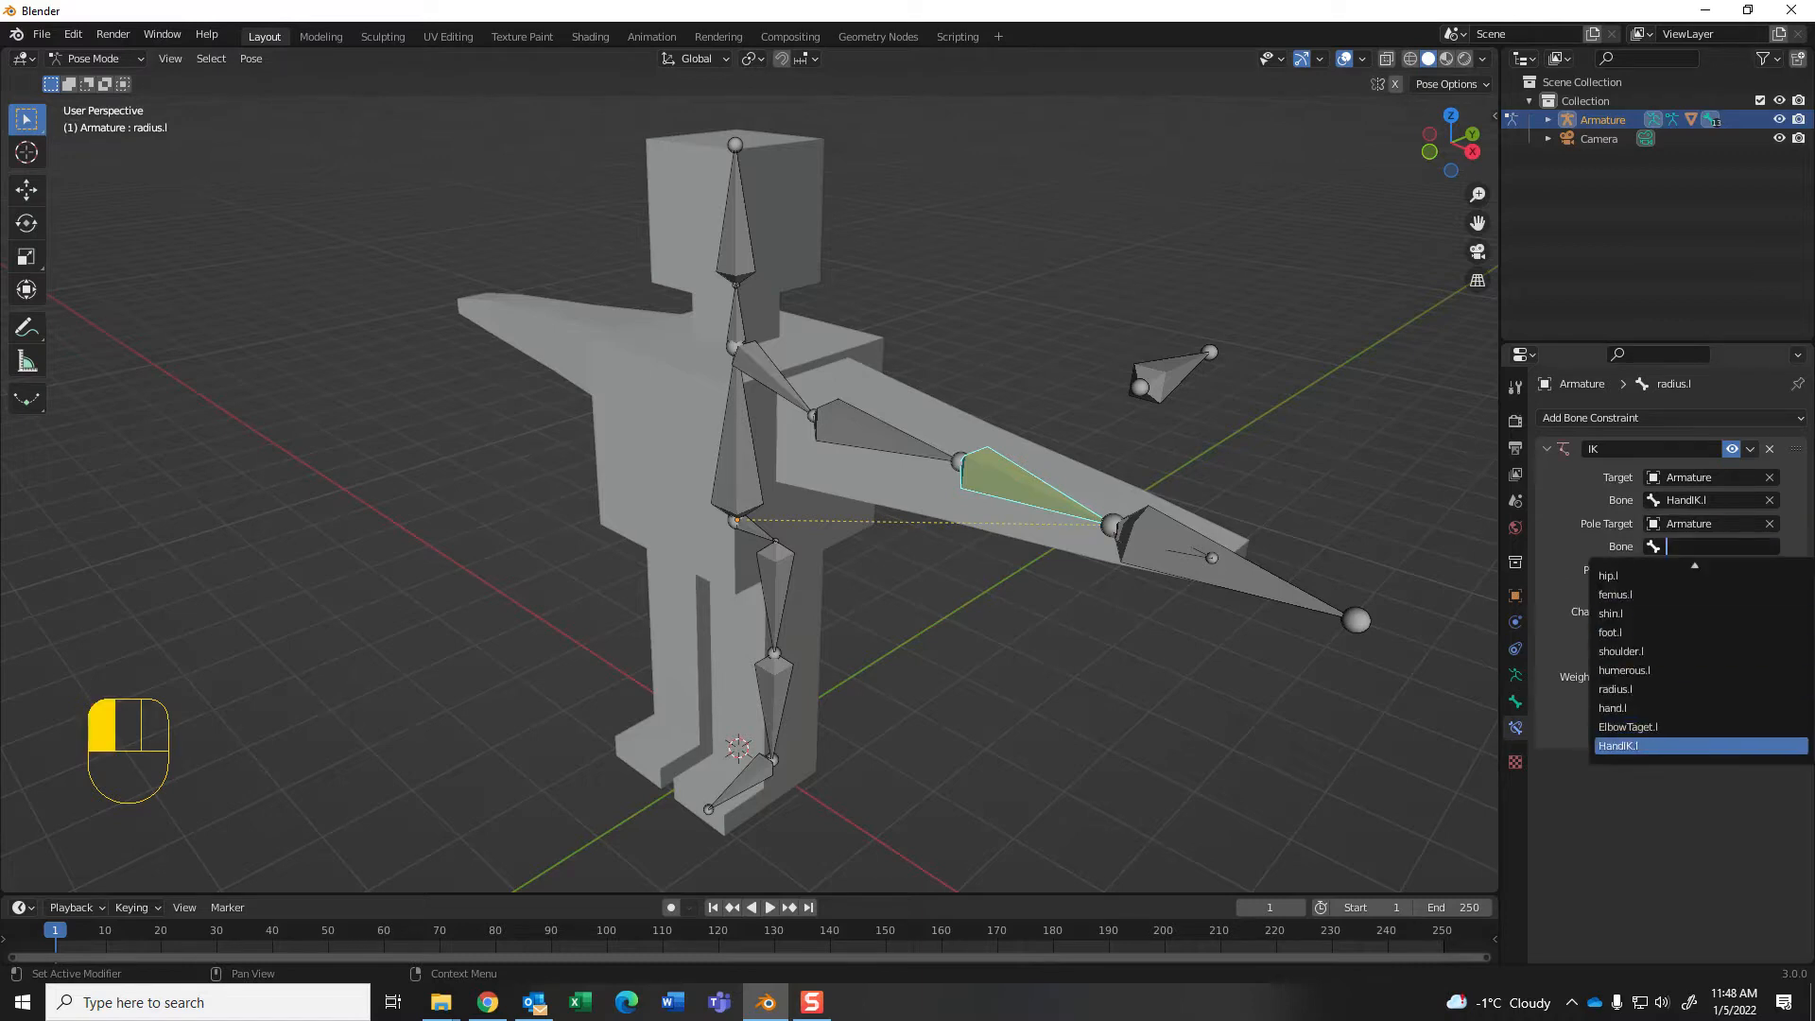
{"action": "left_click", "coordinate": [1627, 726]}
Step: Set the chain length of the radius.l IK constraint to 2
{"action": "middle_click_drag", "start_coordinate": [1172, 605], "coordinate": [983, 567]}
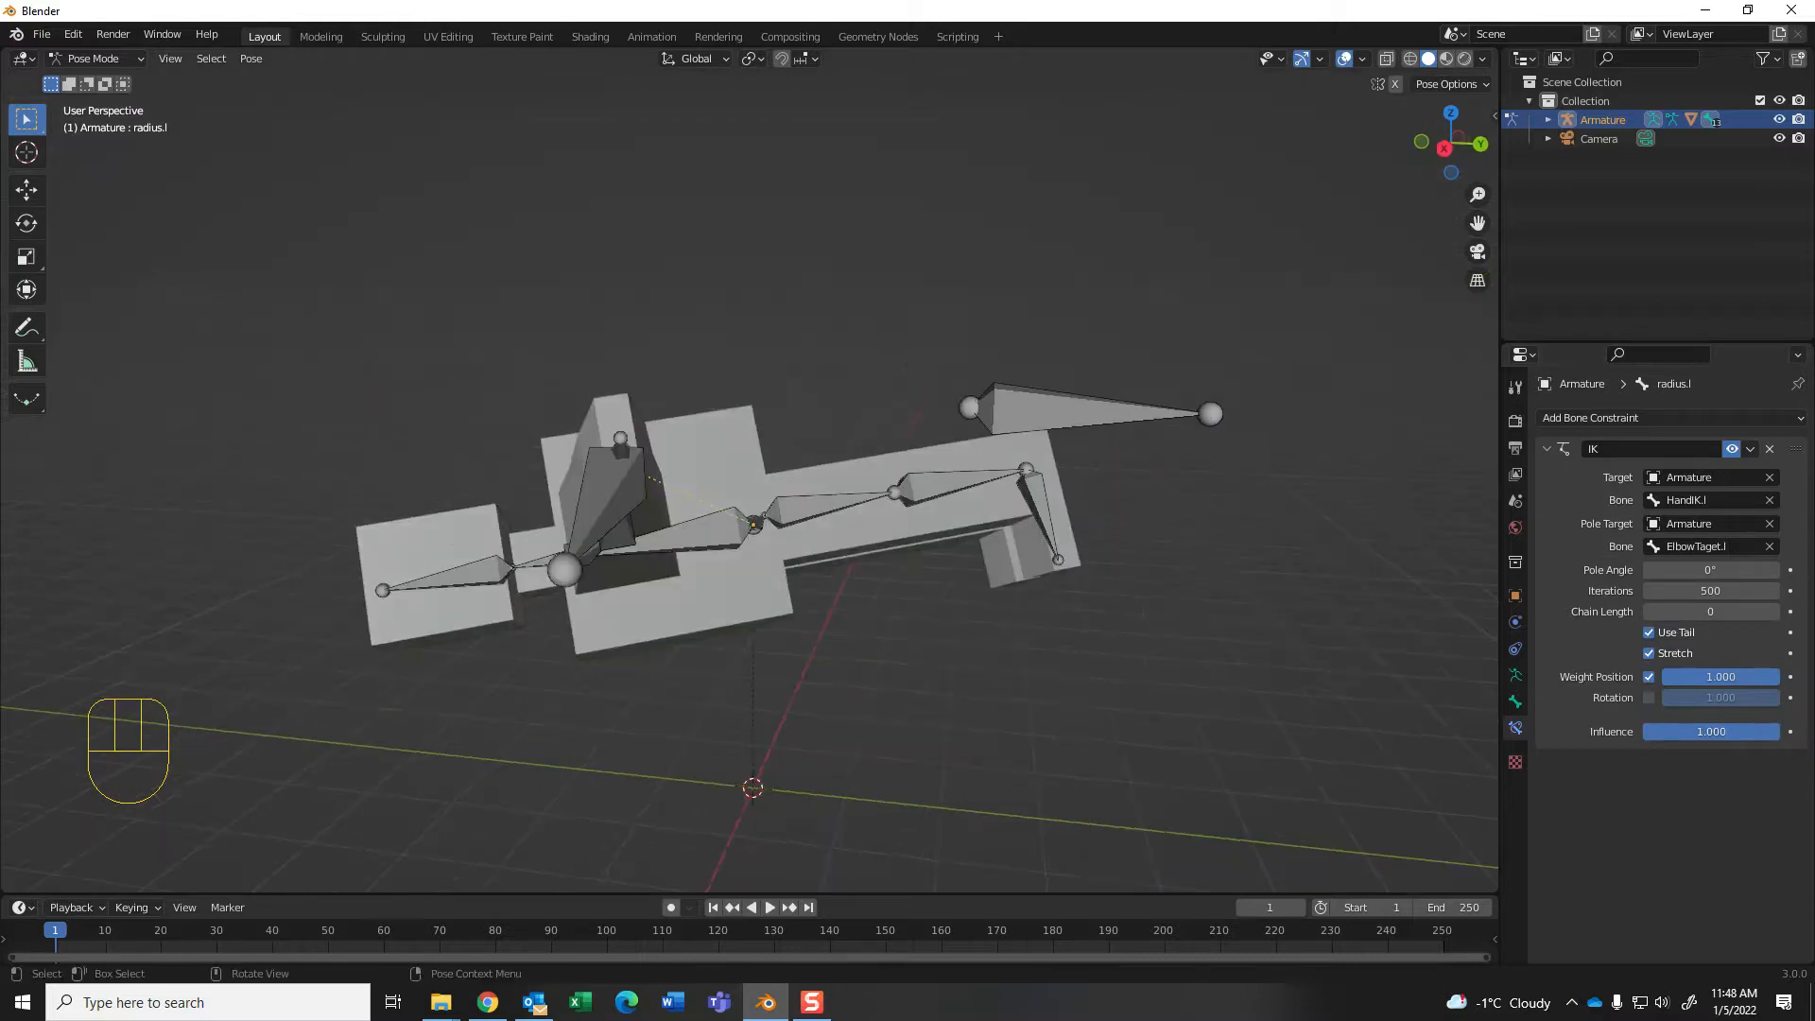
{"action": "middle_click_drag", "start_coordinate": [983, 567], "coordinate": [1016, 505]}
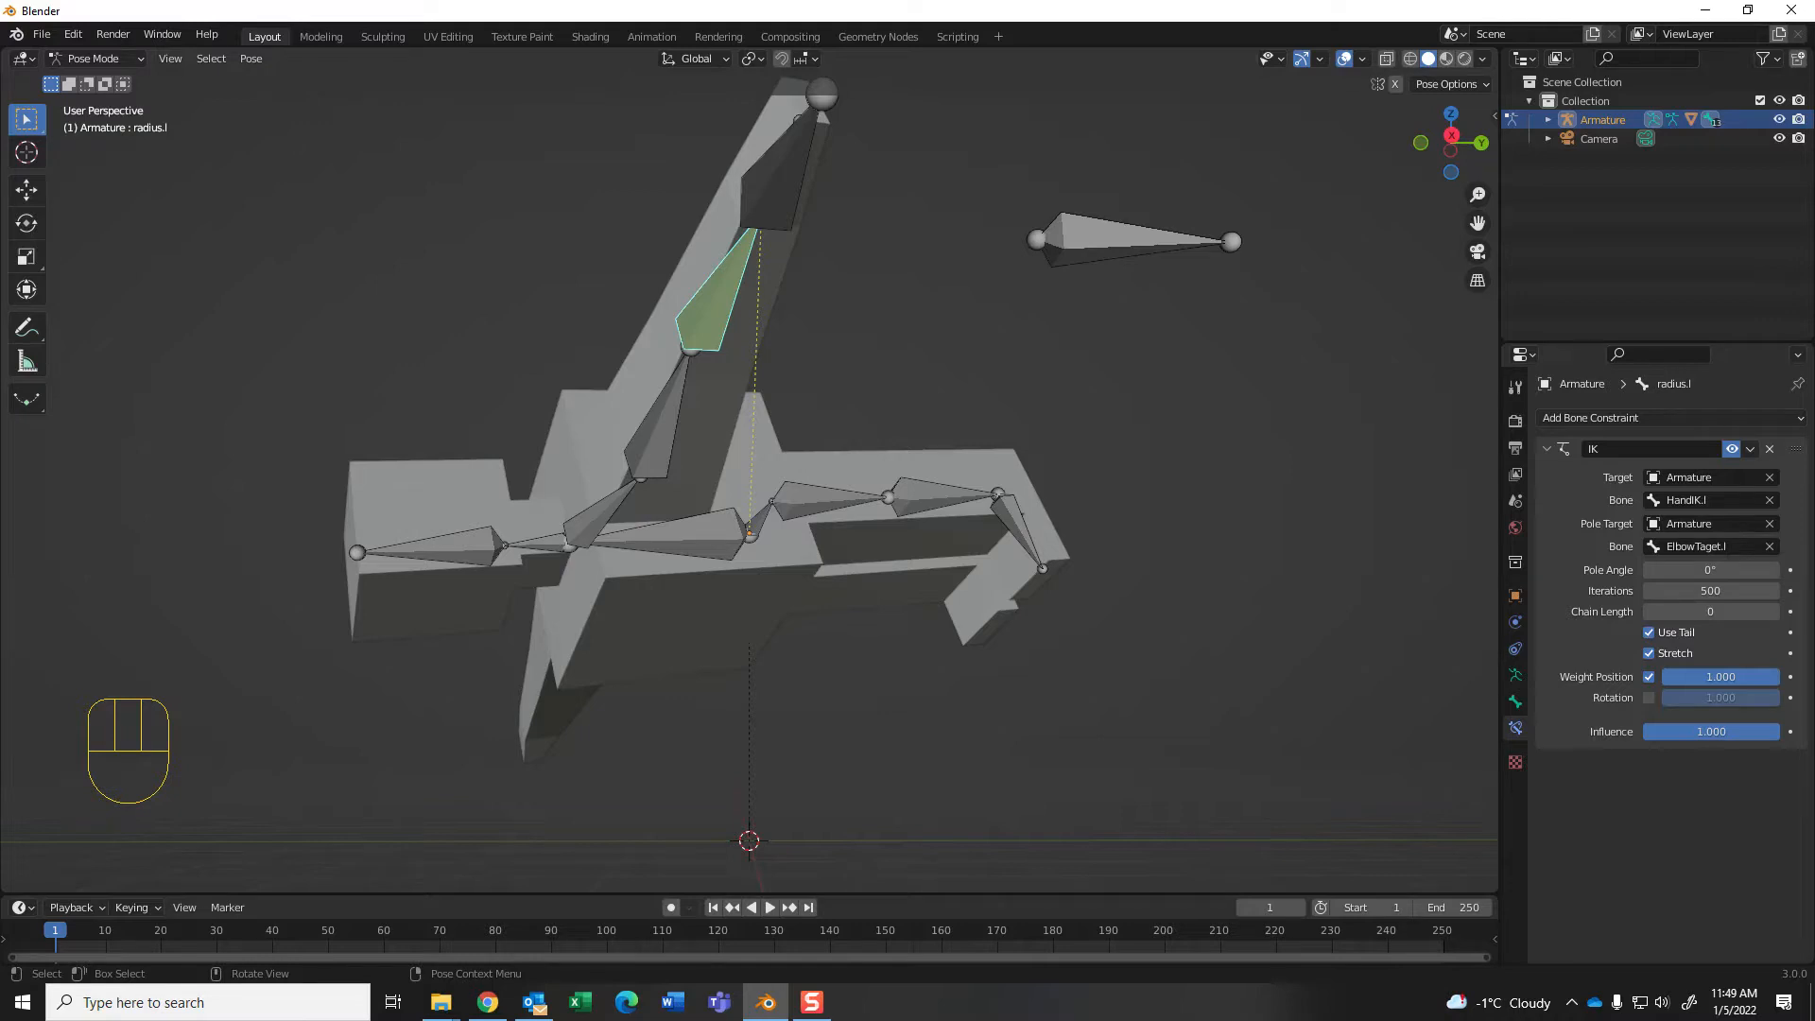
{"action": "left_click", "coordinate": [1775, 612]}
{"action": "left_click", "coordinate": [1774, 612]}
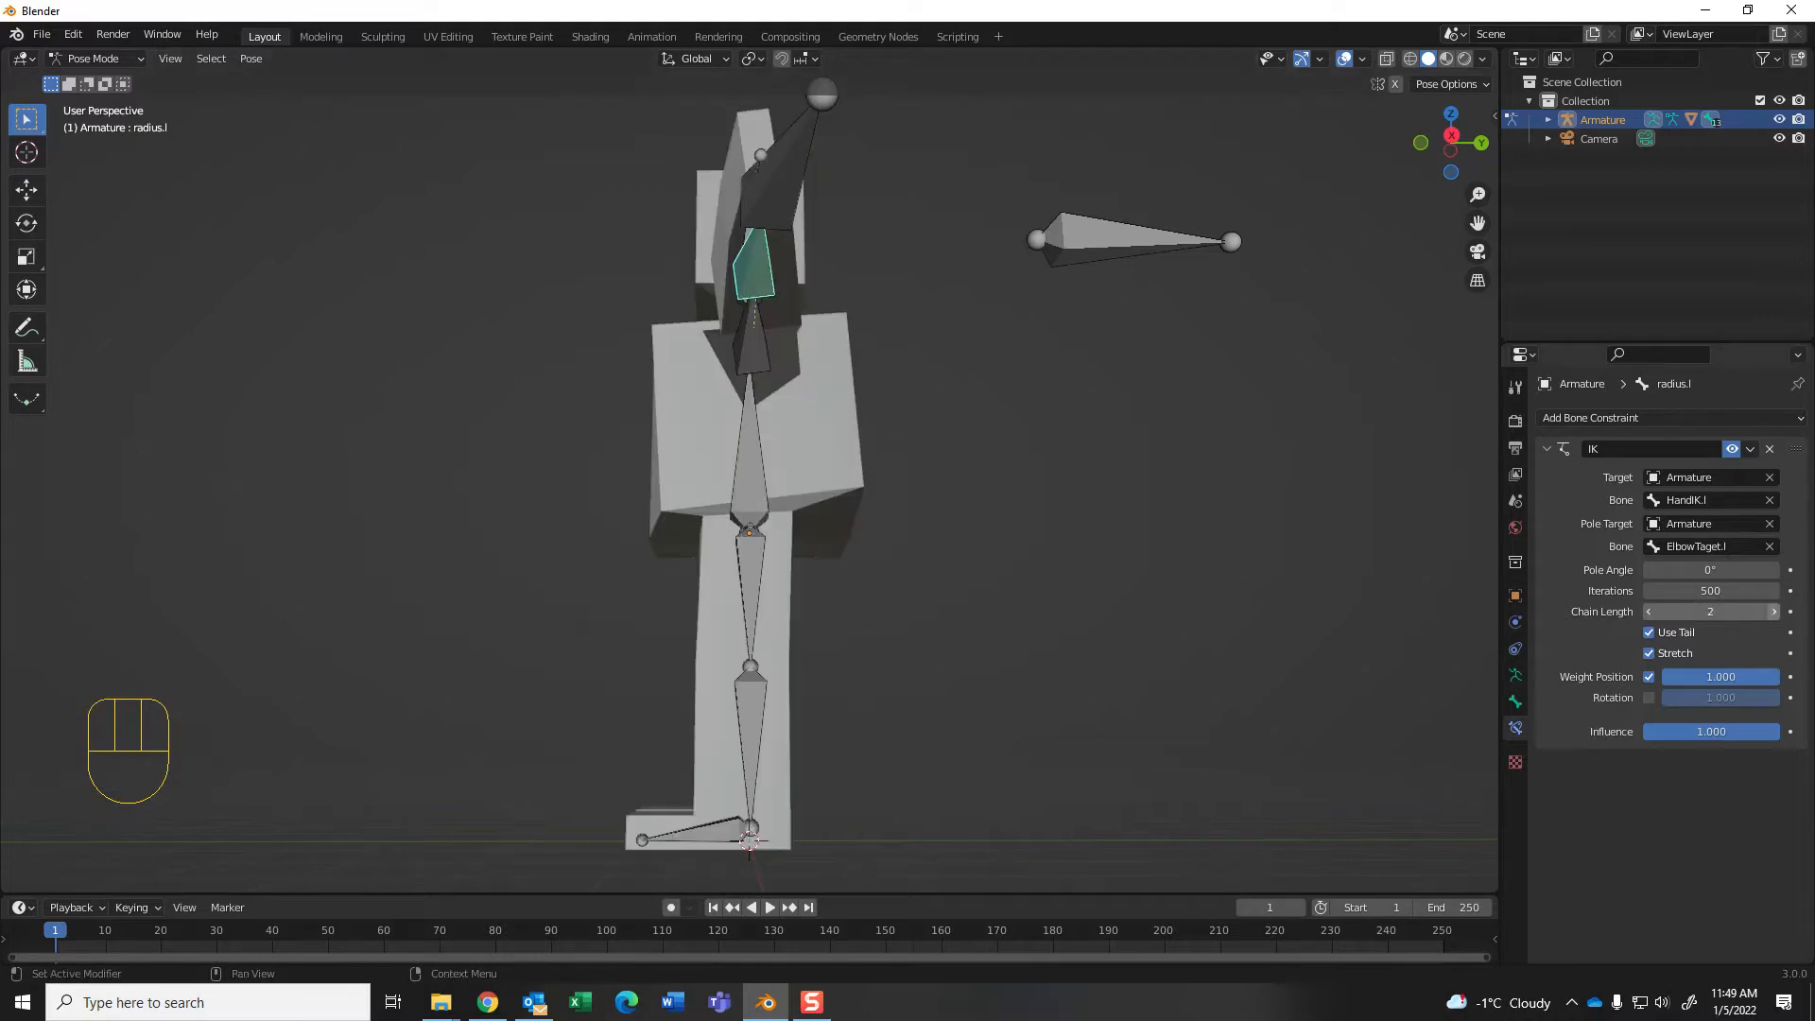
Step: Set the pole angle of the radius.l IK constraint to -90°
{"action": "middle_click_drag", "start_coordinate": [1059, 548], "coordinate": [1108, 585]}
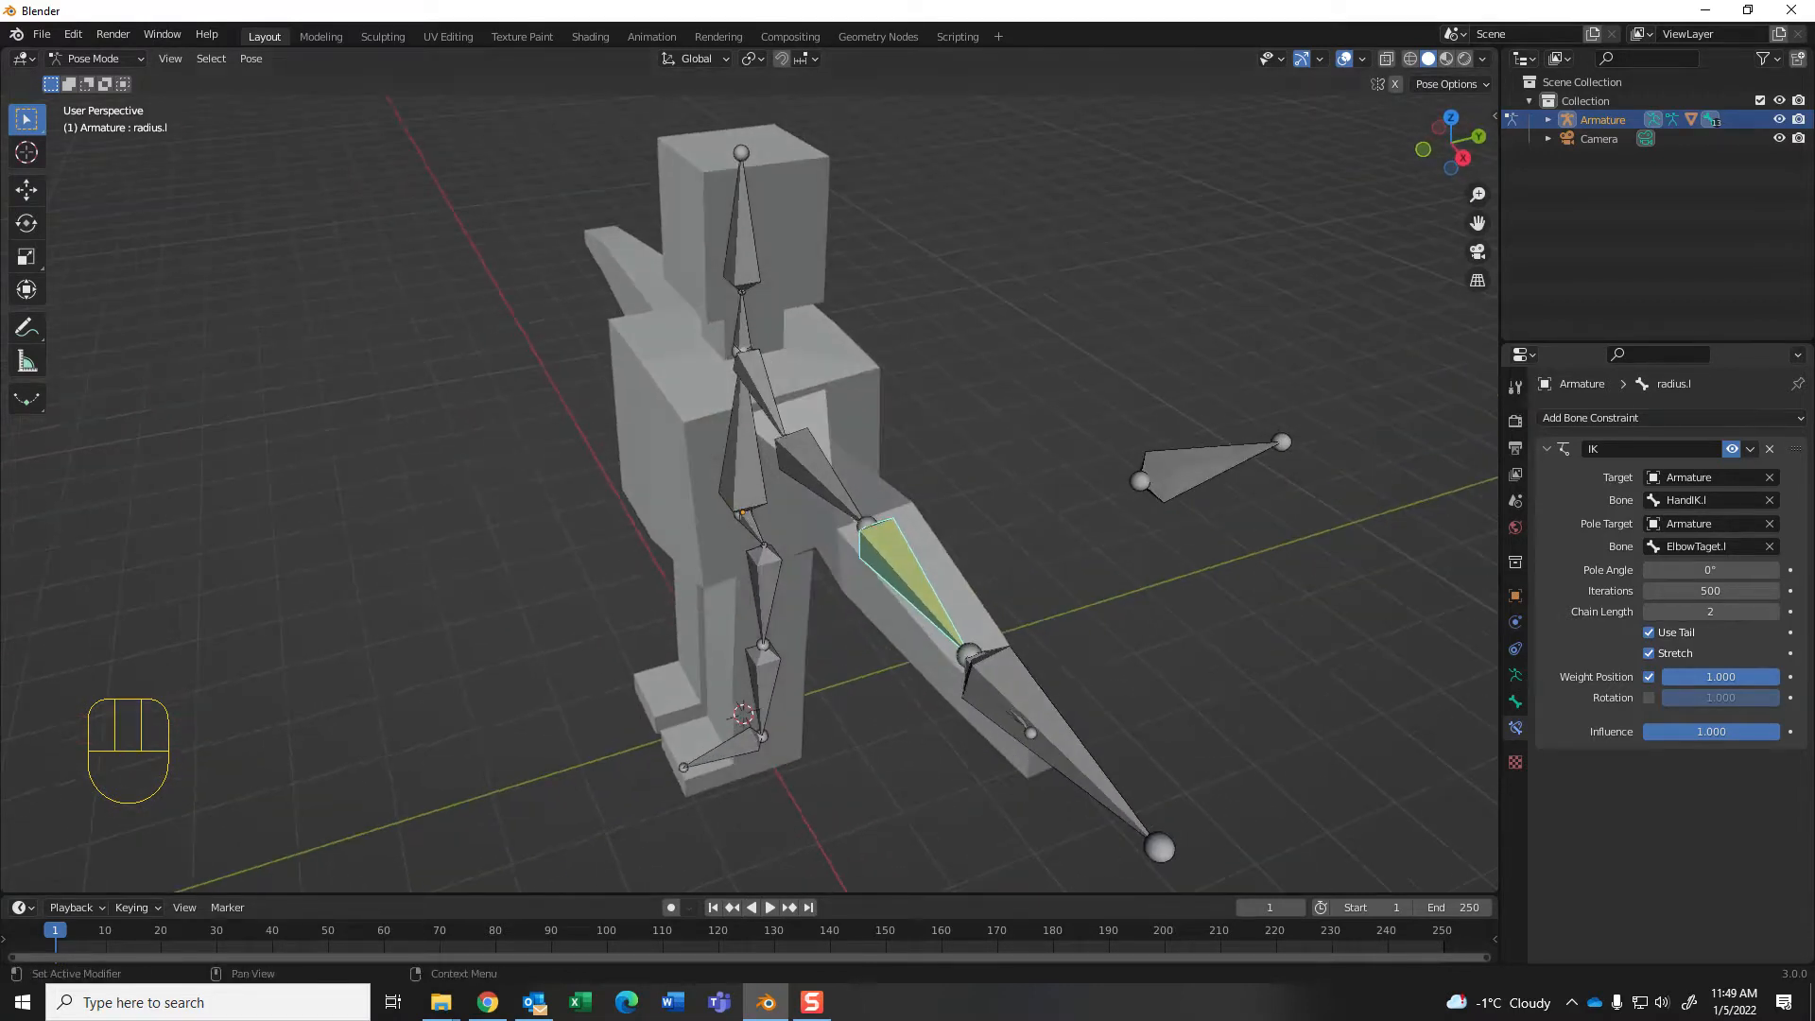
{"action": "left_click", "coordinate": [1710, 570]}
{"action": "type", "text": "-90"}
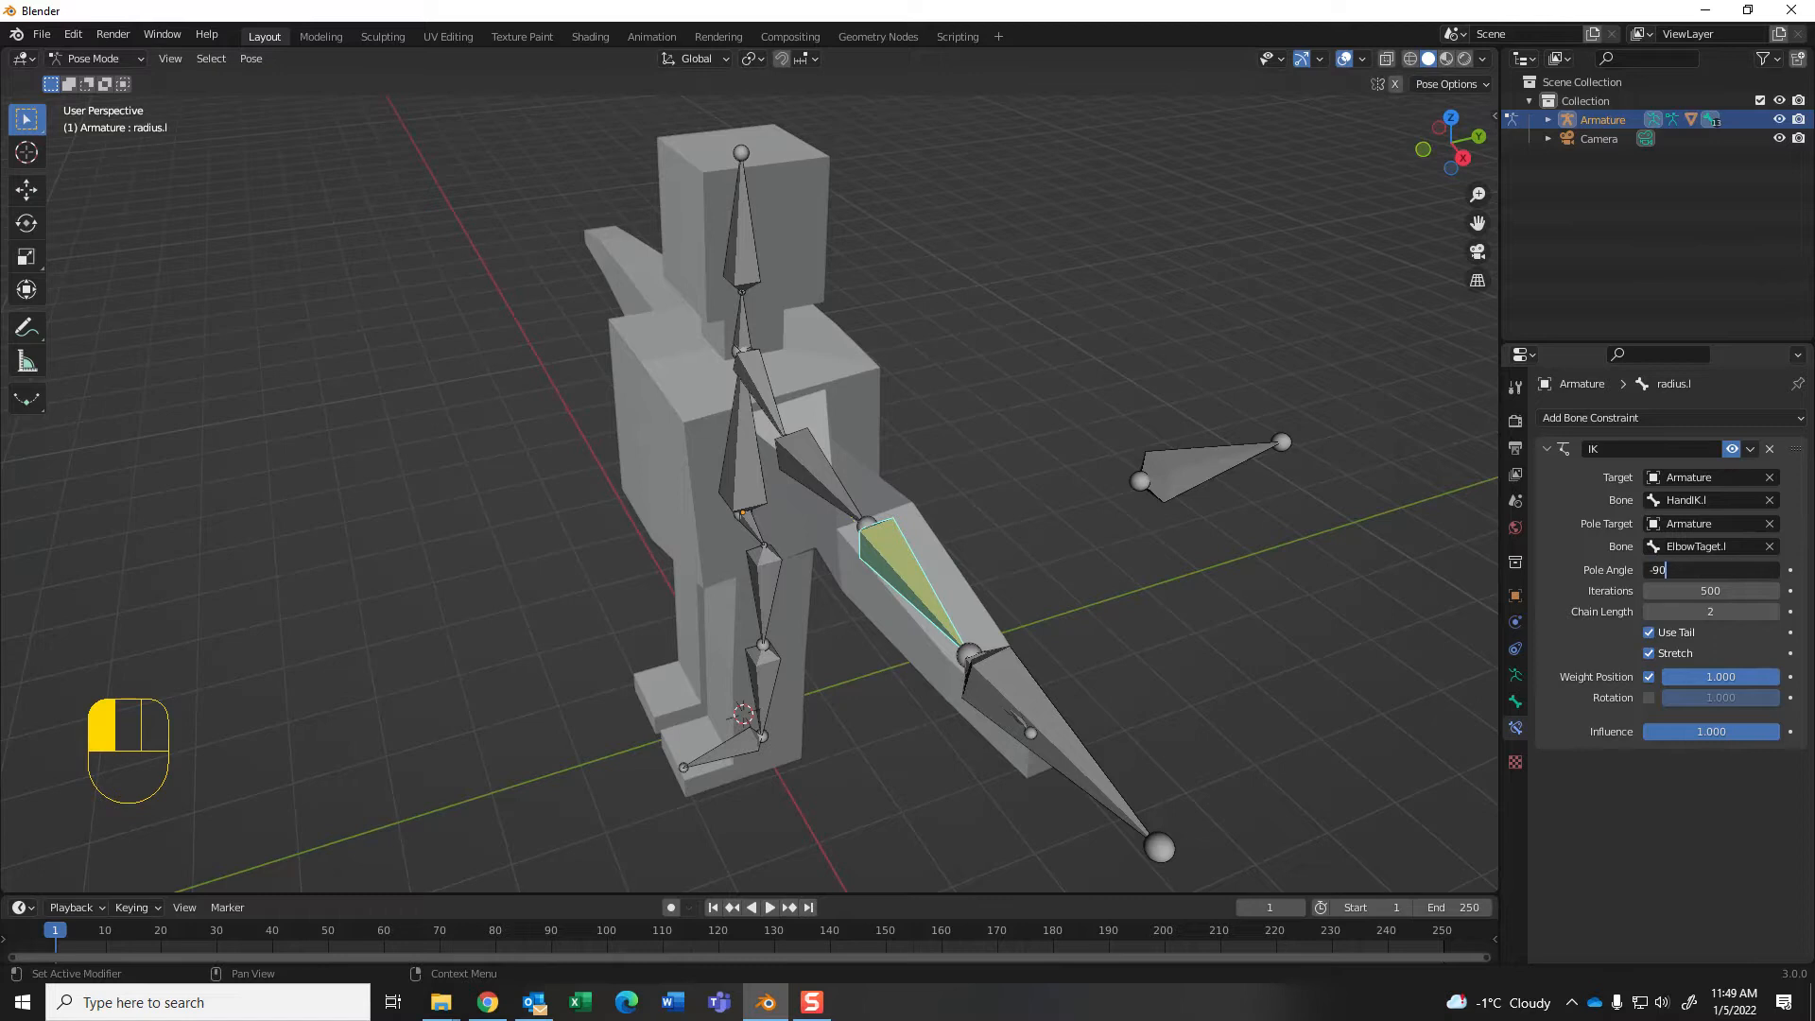
{"action": "key", "text": "Return"}
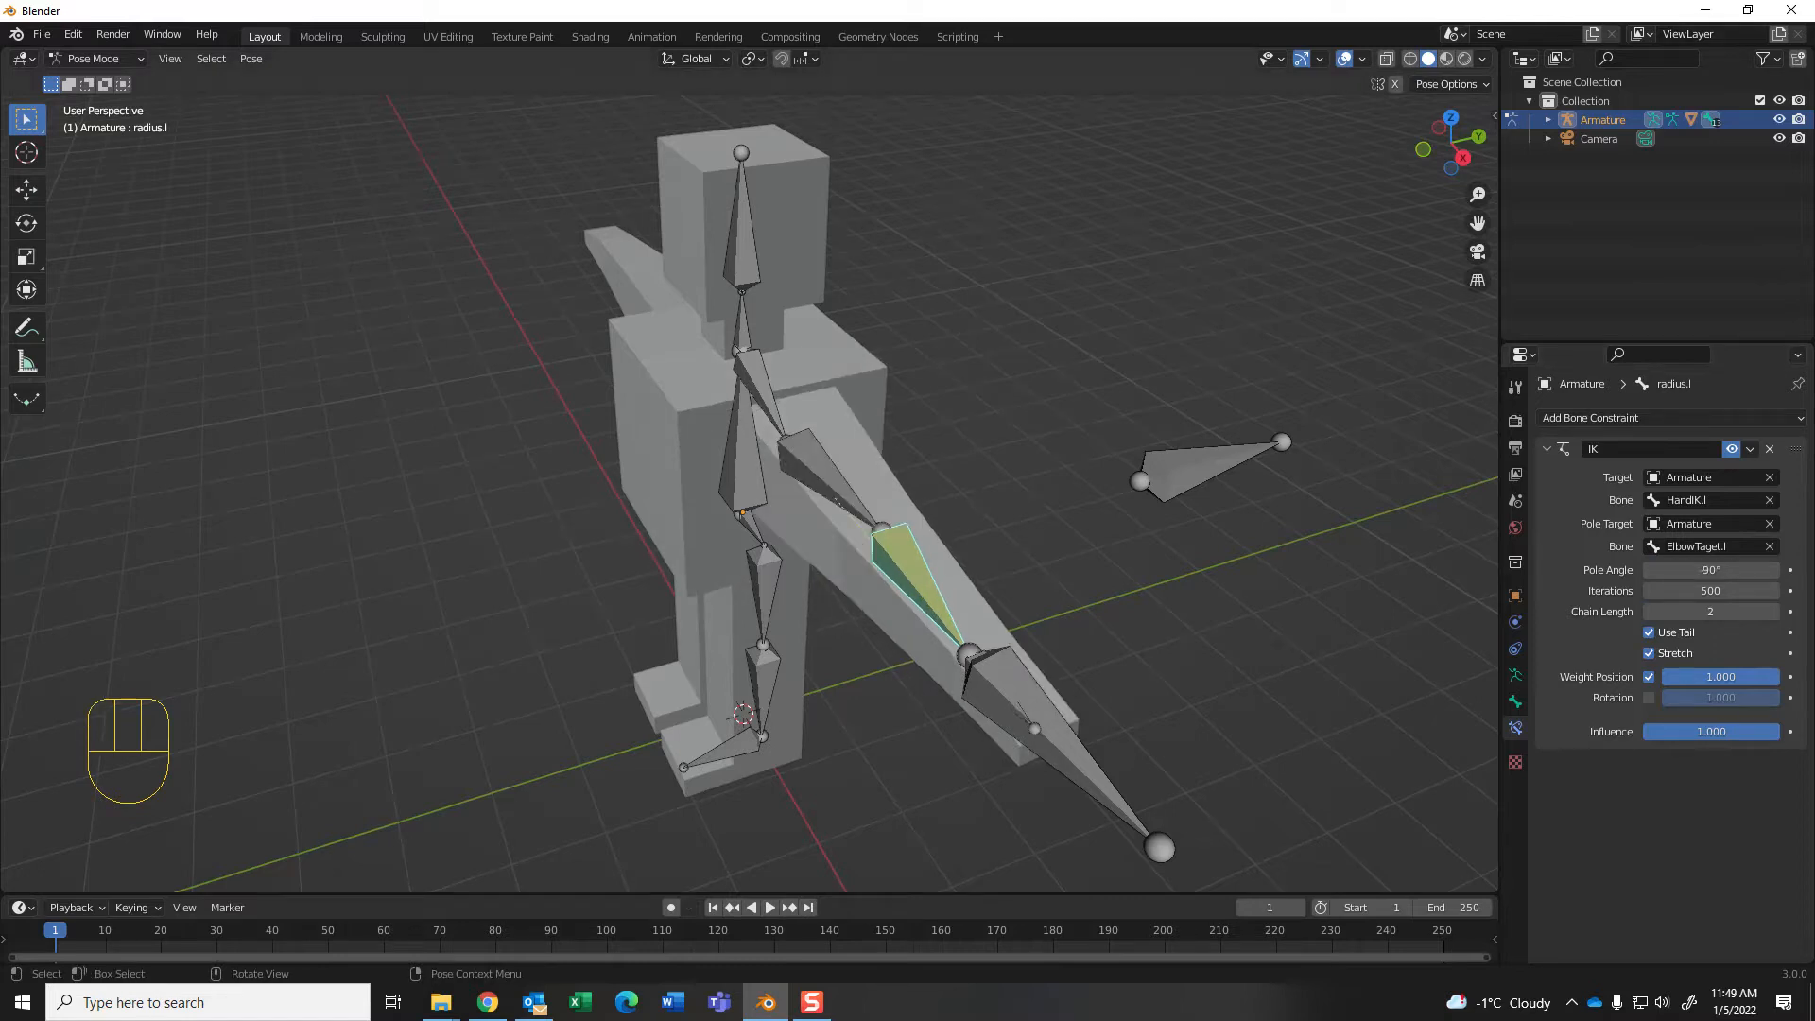
Step: Move the HandIK.l bone inward toward the body to test how the elbow bends
{"action": "middle_click_drag", "start_coordinate": [1115, 586], "coordinate": [1205, 582]}
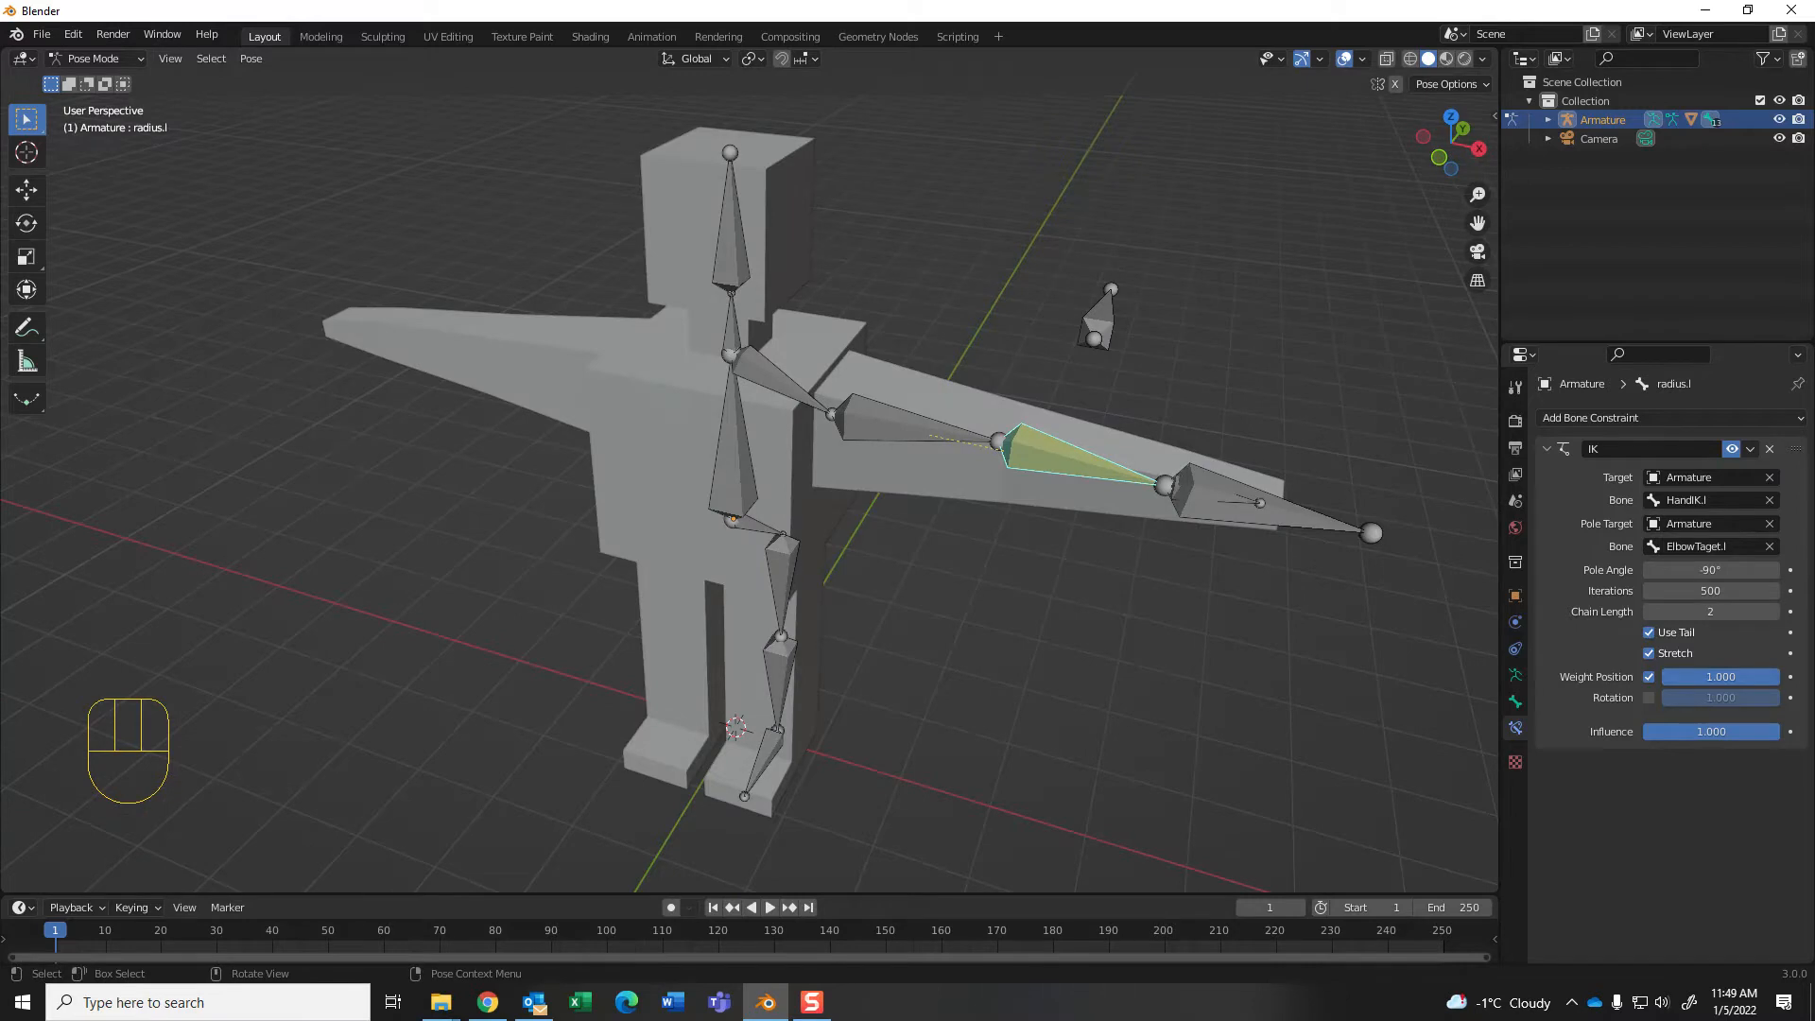
{"action": "middle_click_drag", "start_coordinate": [1205, 583], "coordinate": [1229, 567]}
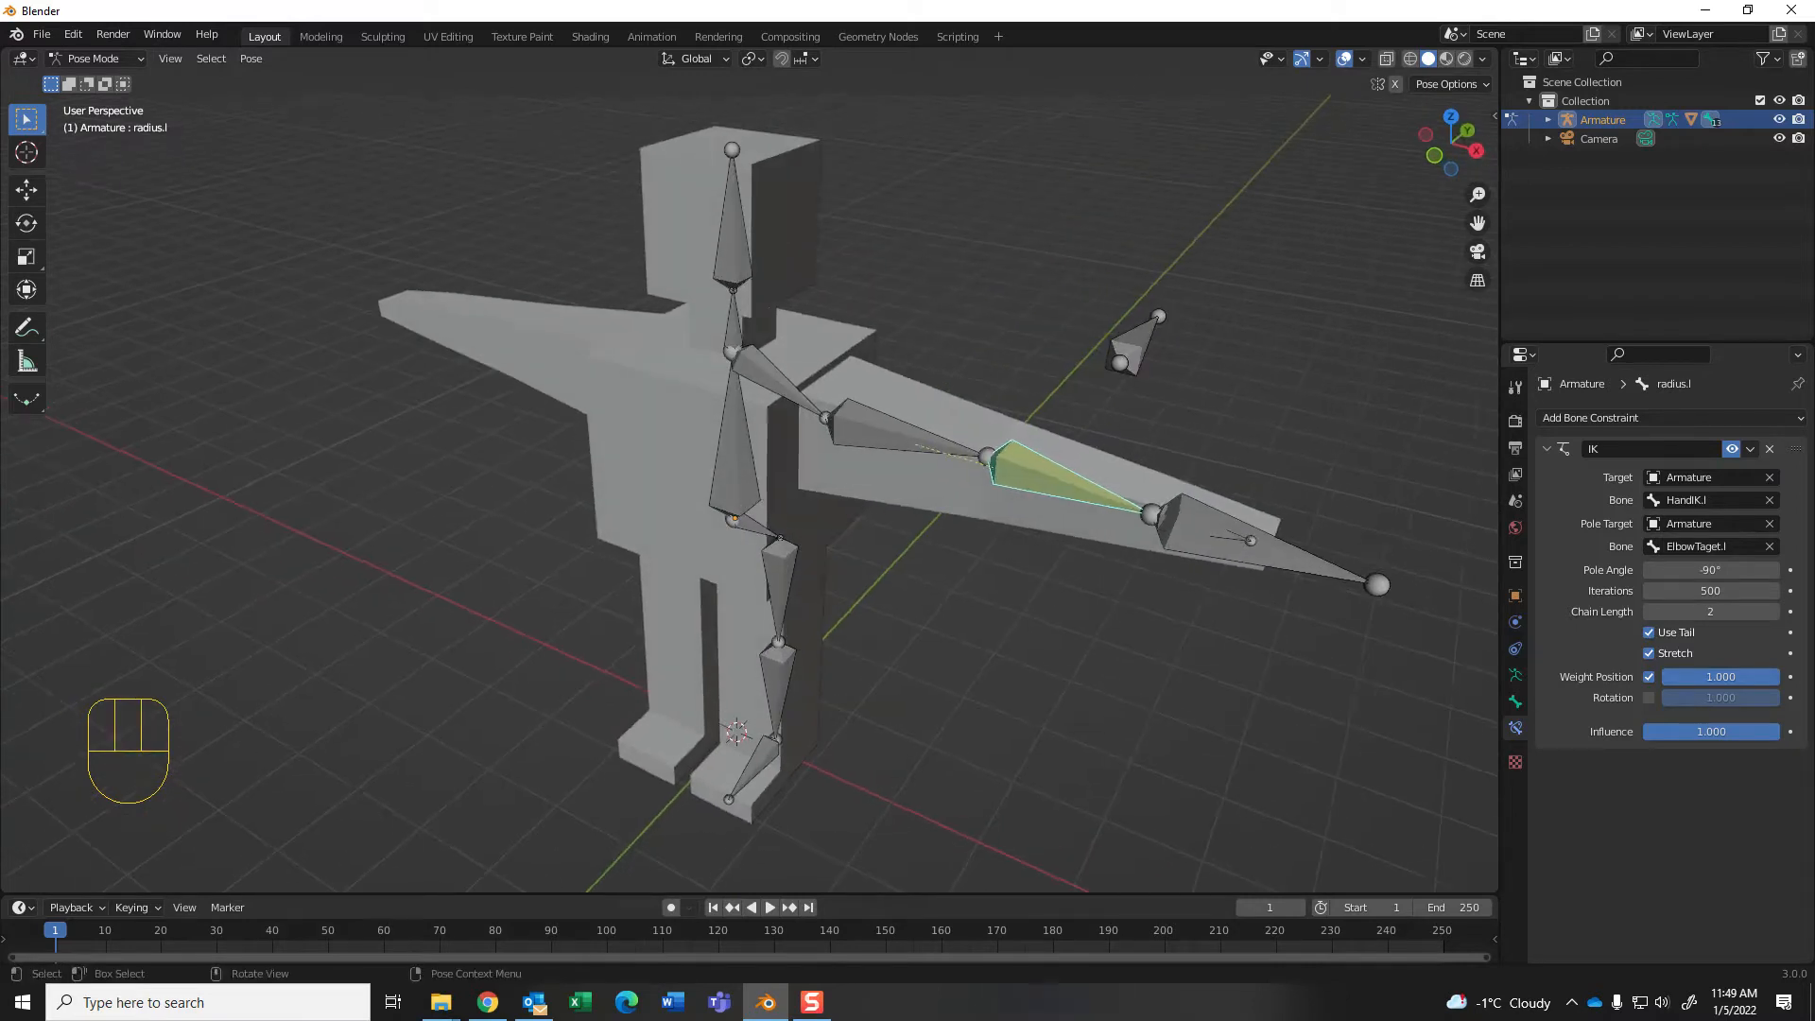
{"action": "left_click", "coordinate": [1210, 535]}
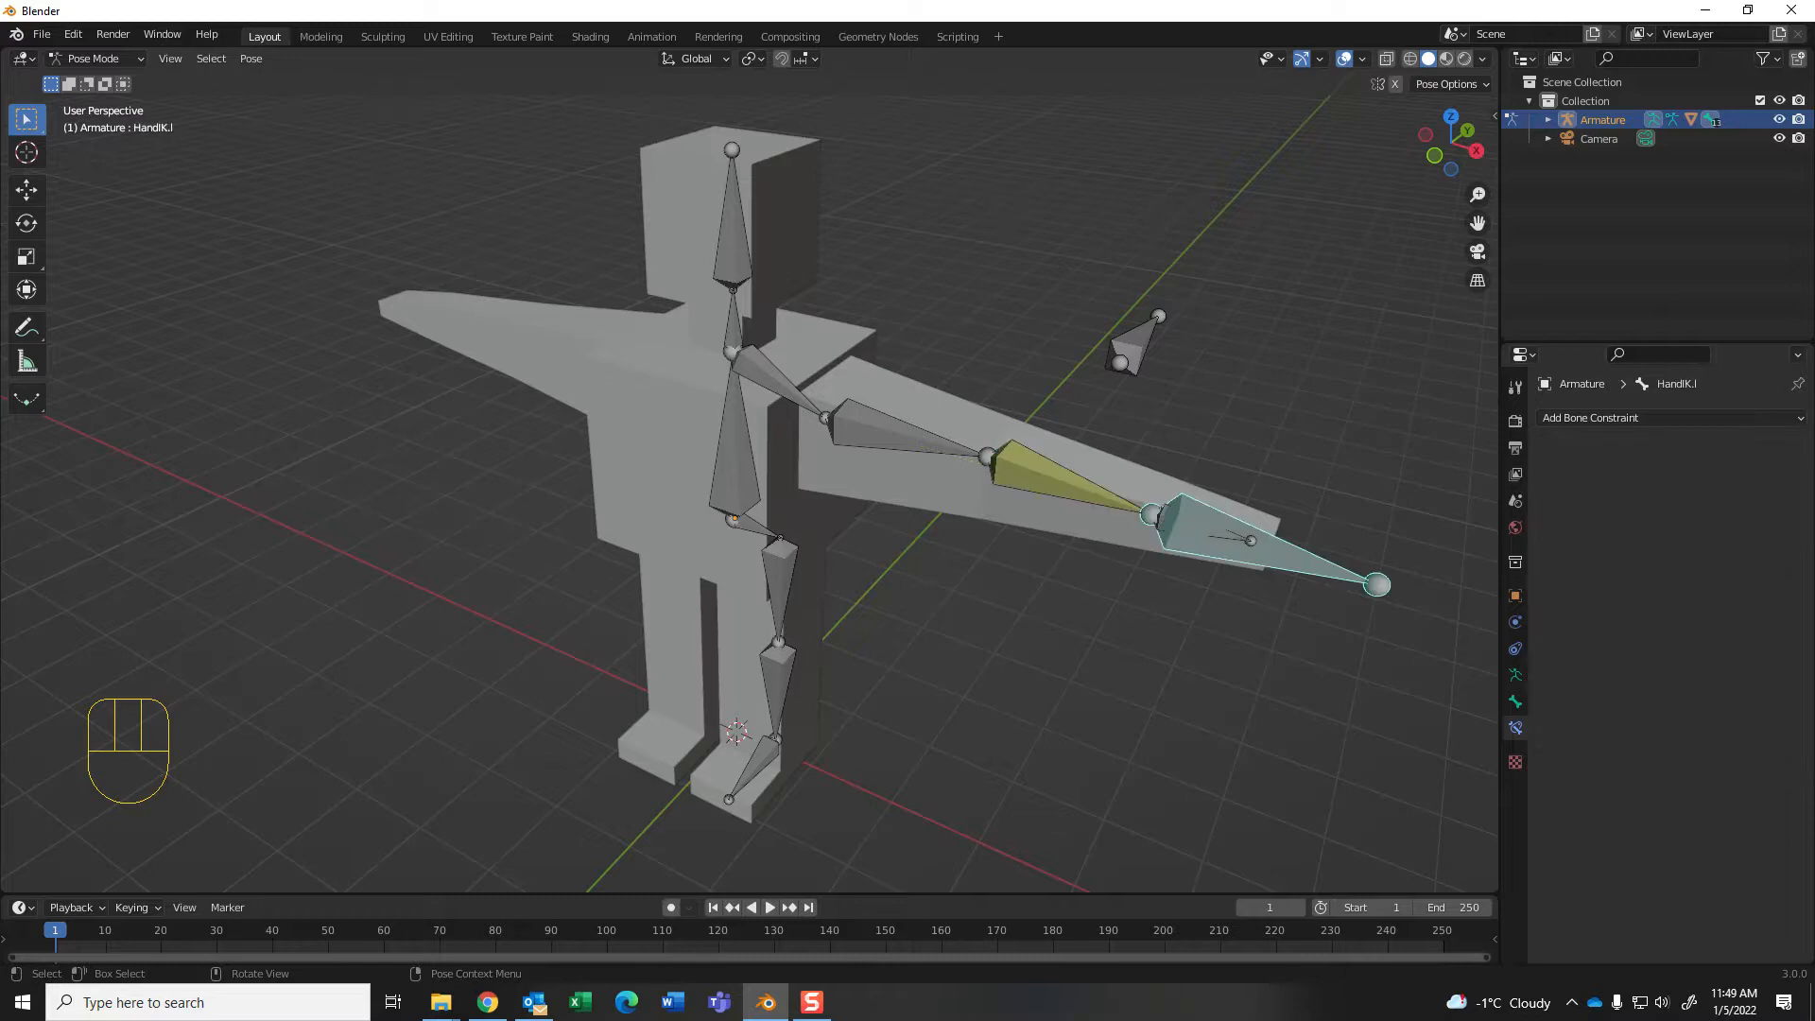
{"action": "key", "text": "g"}
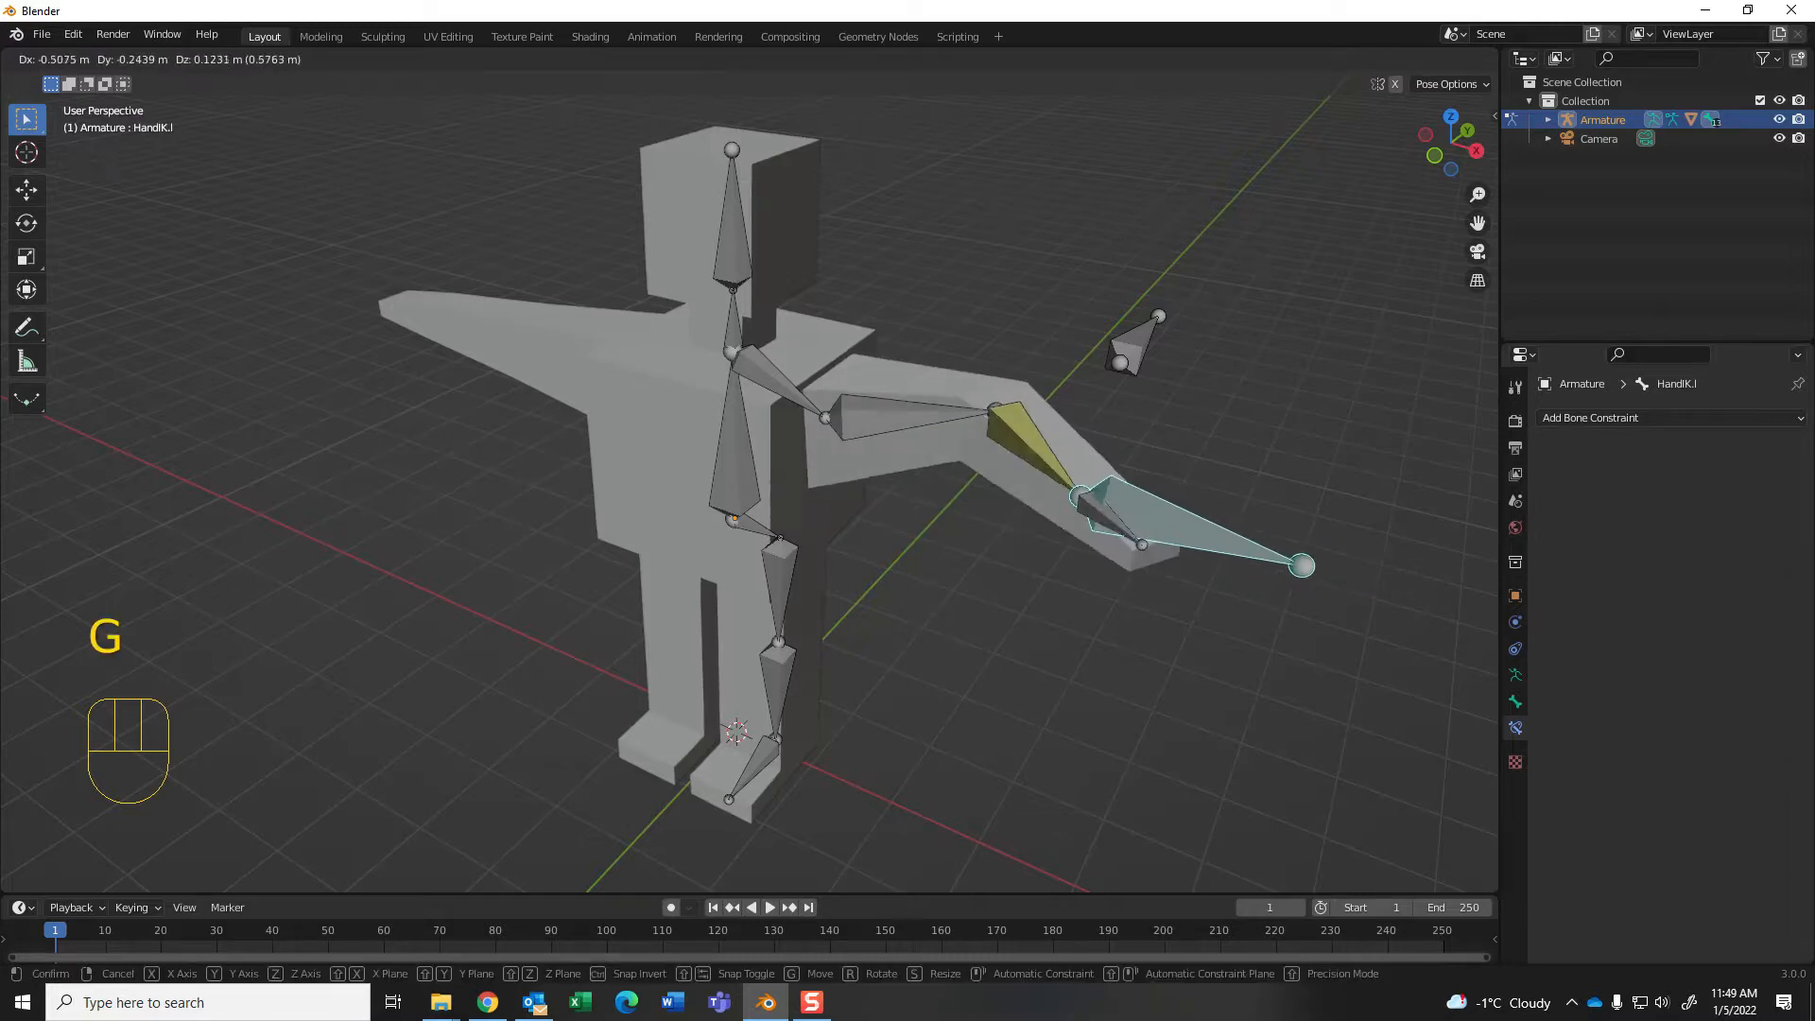
{"action": "left_click", "coordinate": [1120, 515]}
{"action": "middle_click_drag", "start_coordinate": [1120, 515], "coordinate": [1018, 522]}
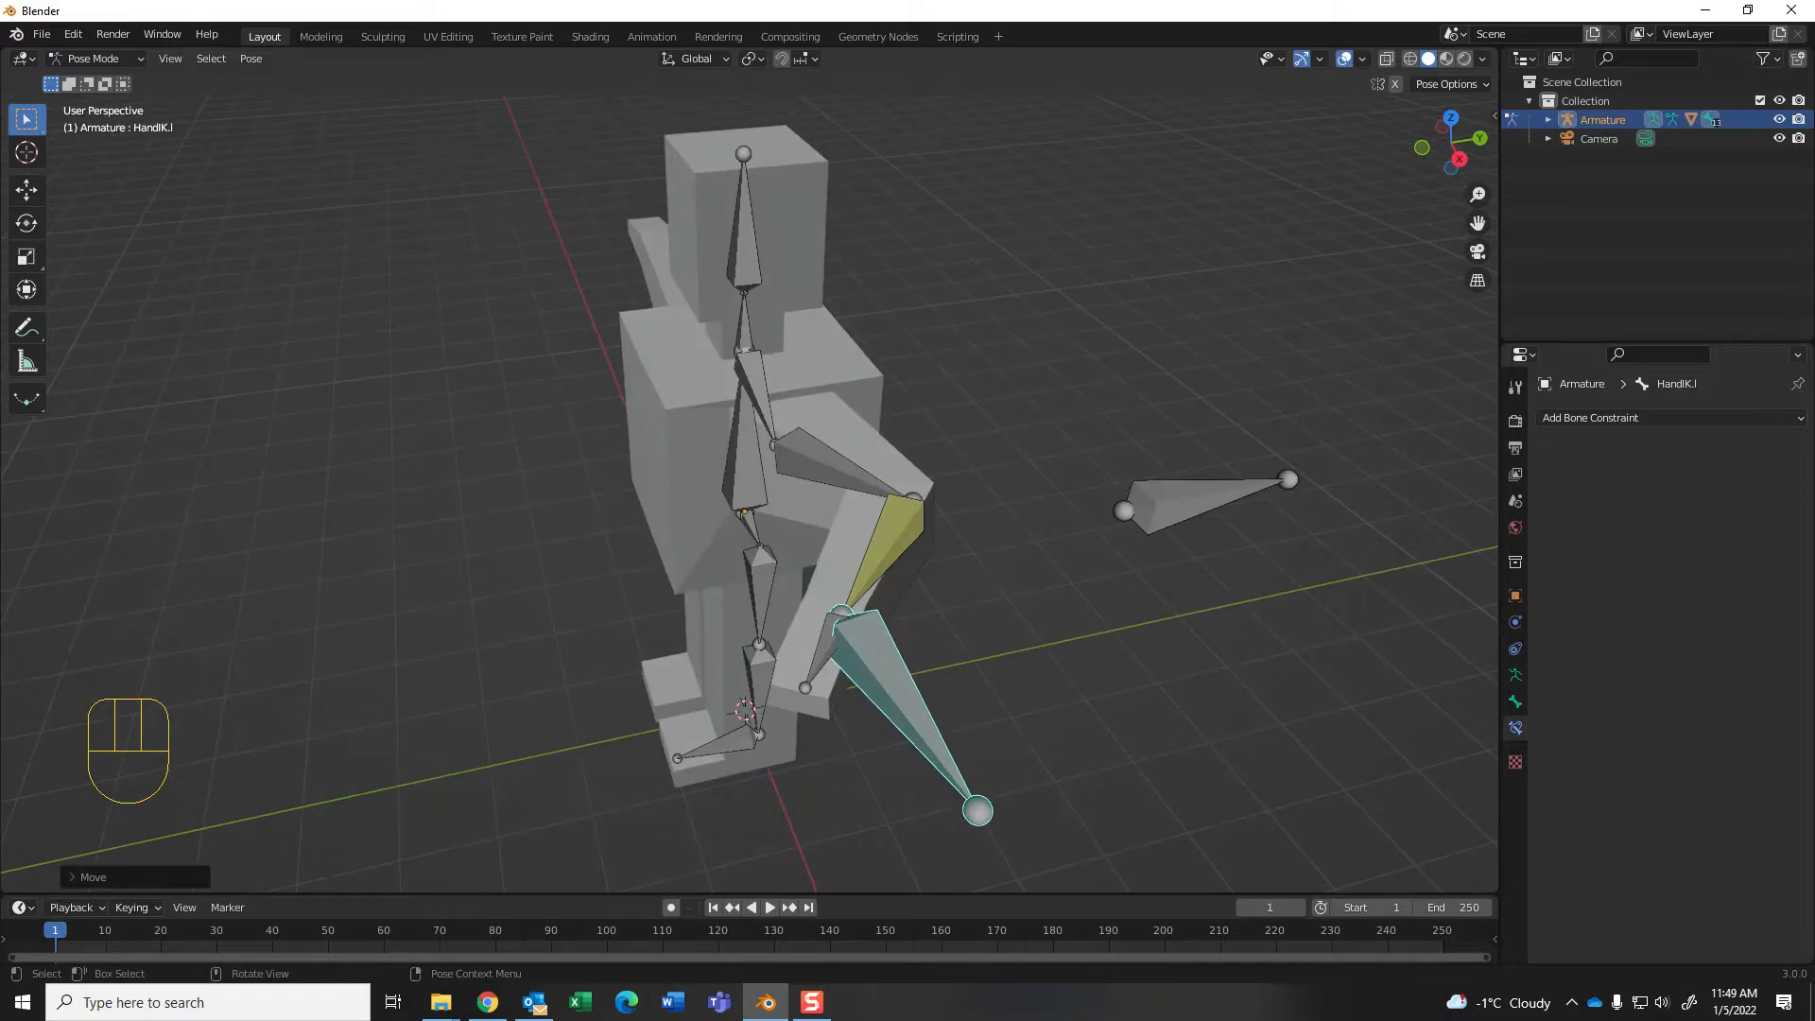
Step: Move the HandIK.l bone up beside the head and back down in front of the hip to test the arm
{"action": "key", "text": "g"}
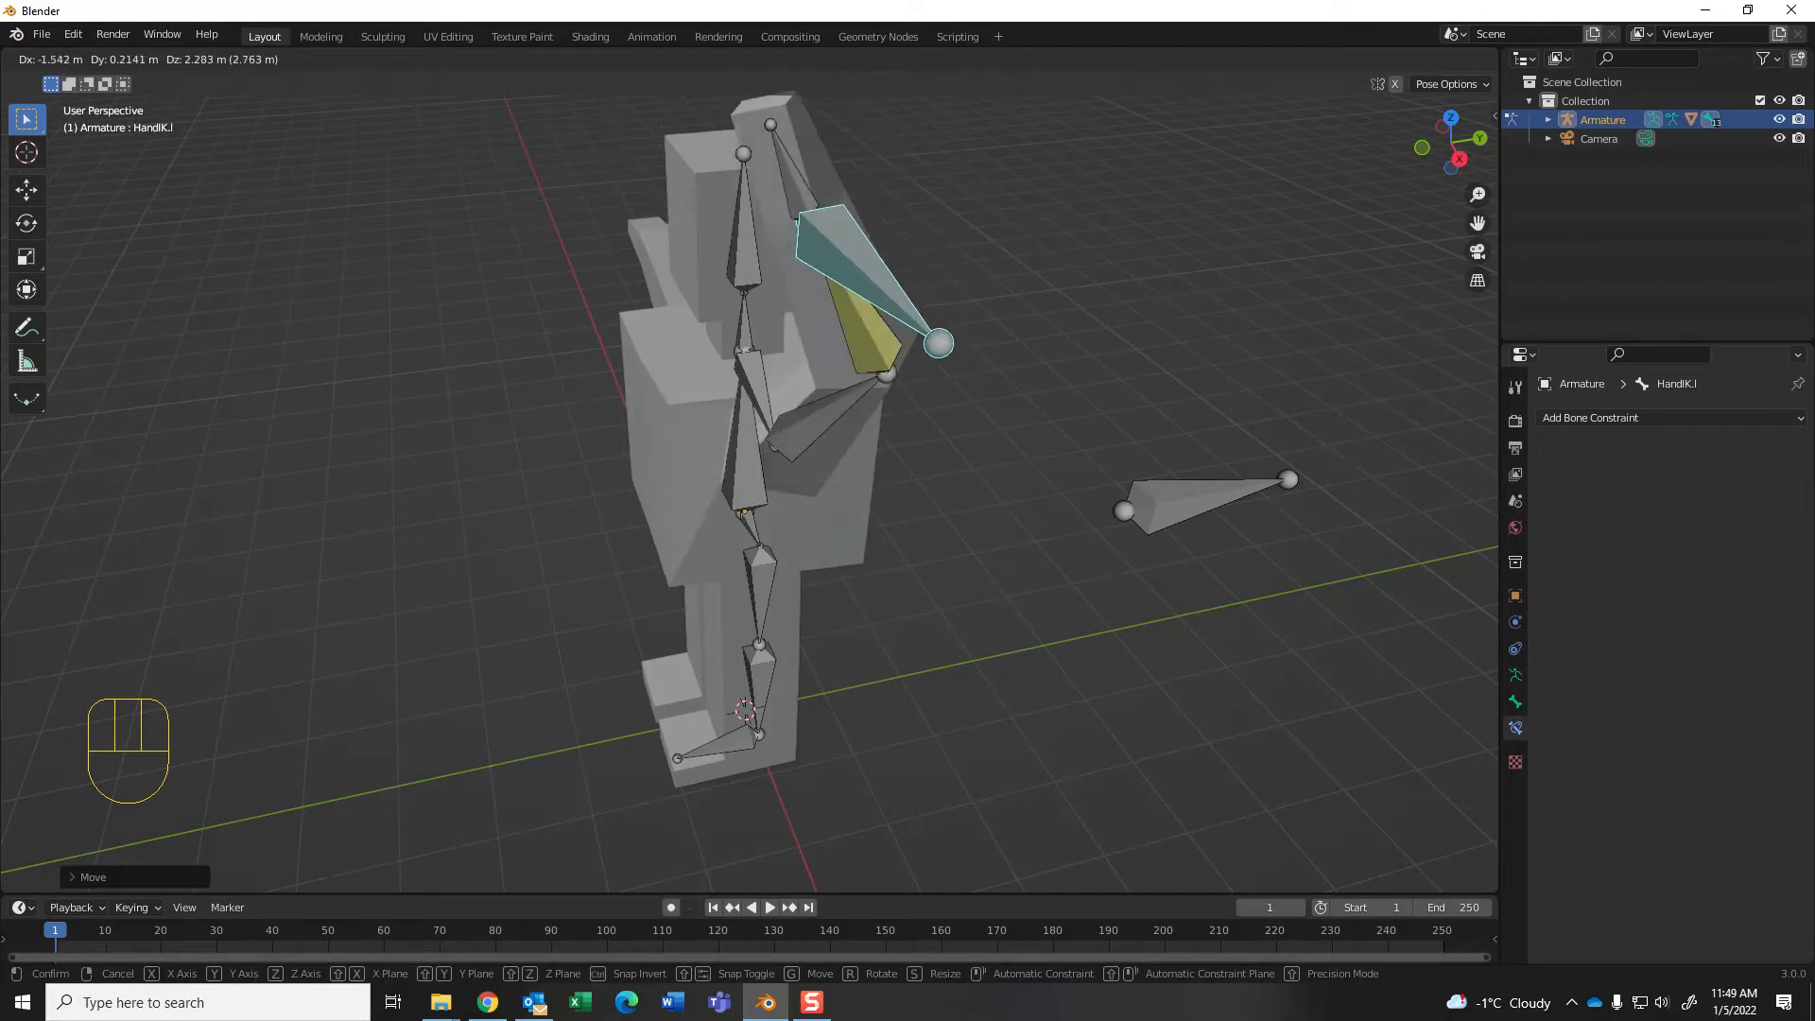
{"action": "left_click", "coordinate": [875, 274]}
{"action": "middle_click_drag", "start_coordinate": [875, 274], "coordinate": [1025, 260]}
{"action": "key", "text": "g"}
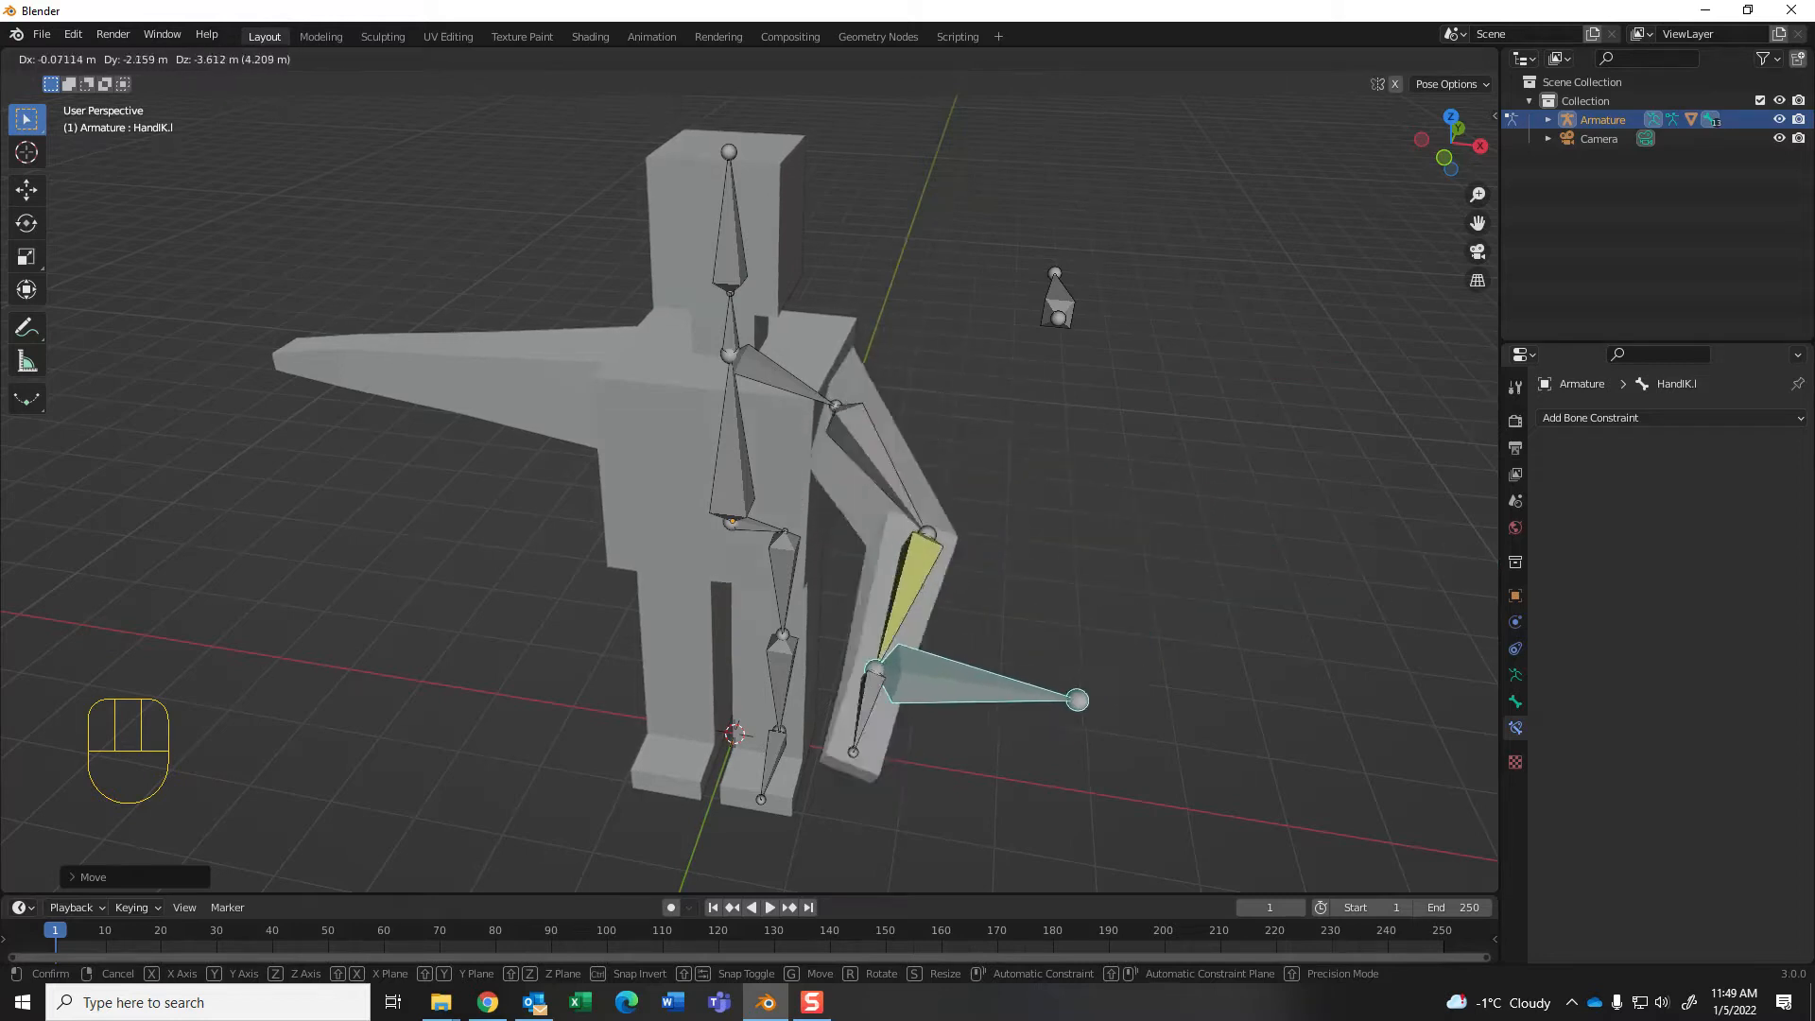
{"action": "left_click", "coordinate": [993, 661]}
{"action": "middle_click_drag", "start_coordinate": [992, 662], "coordinate": [836, 648]}
Step: Move the ElbowTaget.l bone down and in close to the left elbow to test its effect on the arm
{"action": "left_click", "coordinate": [1172, 466]}
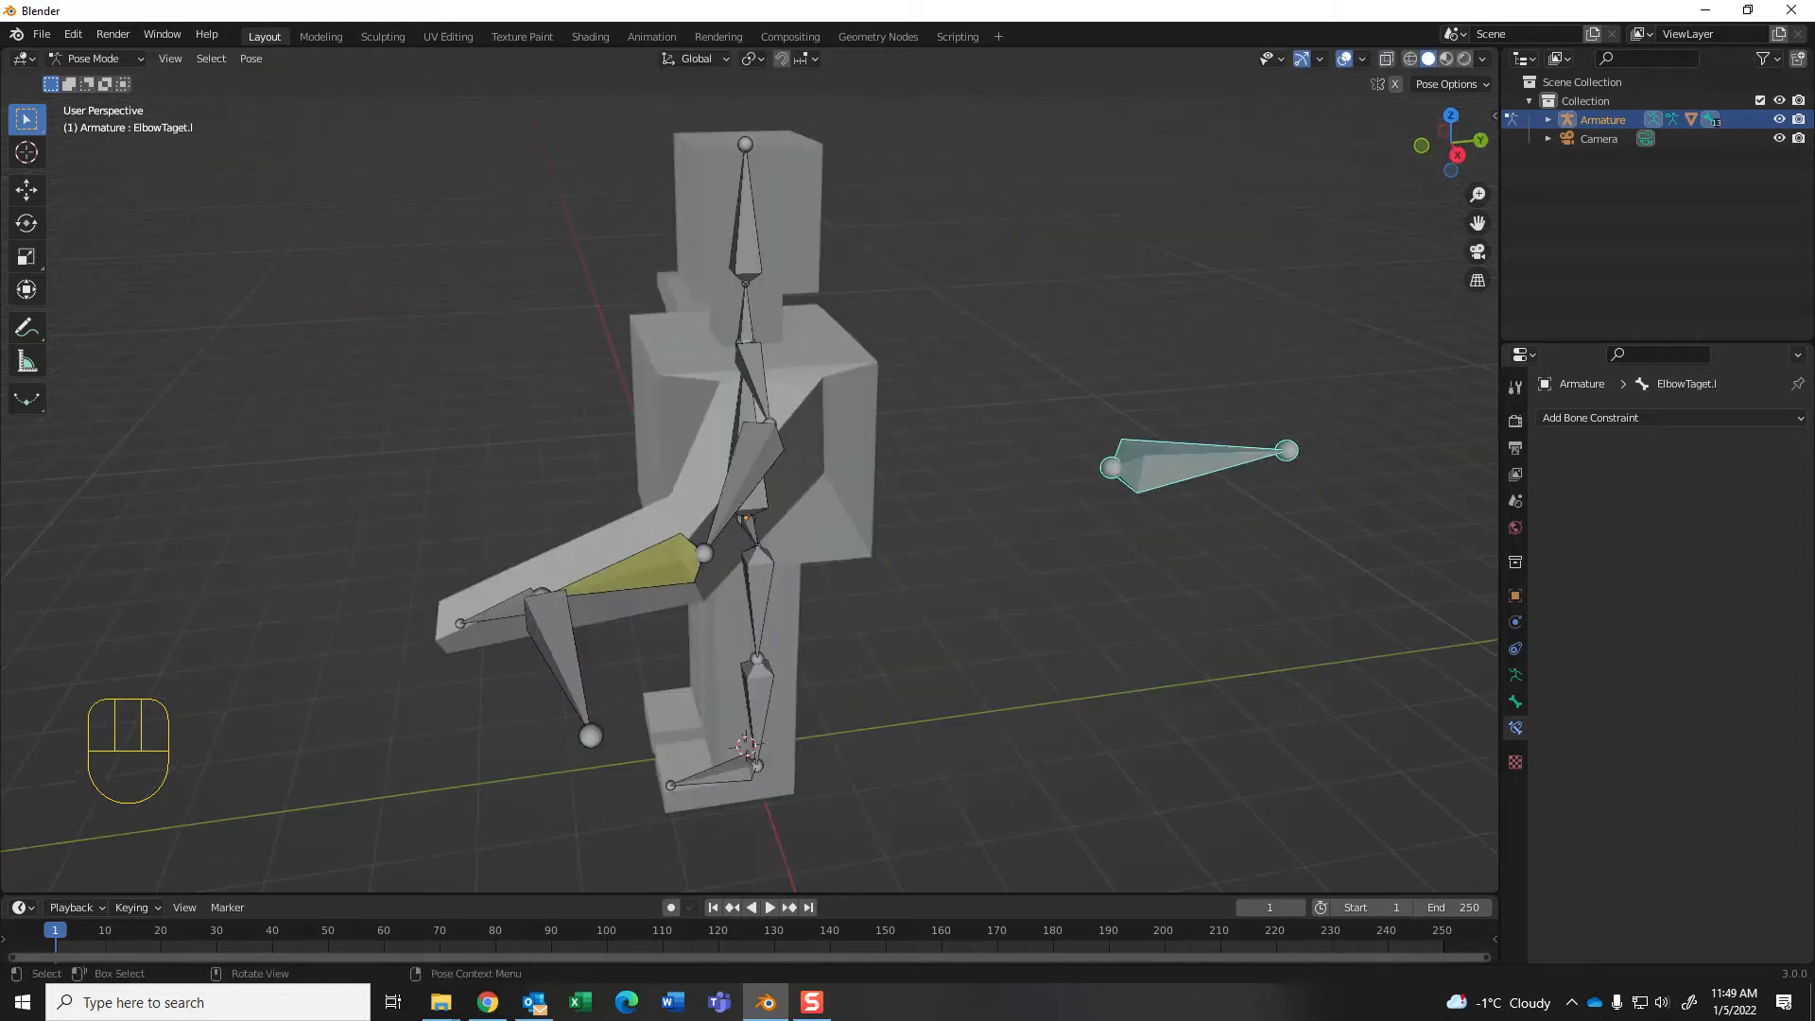
{"action": "key", "text": "g"}
{"action": "left_click", "coordinate": [924, 595]}
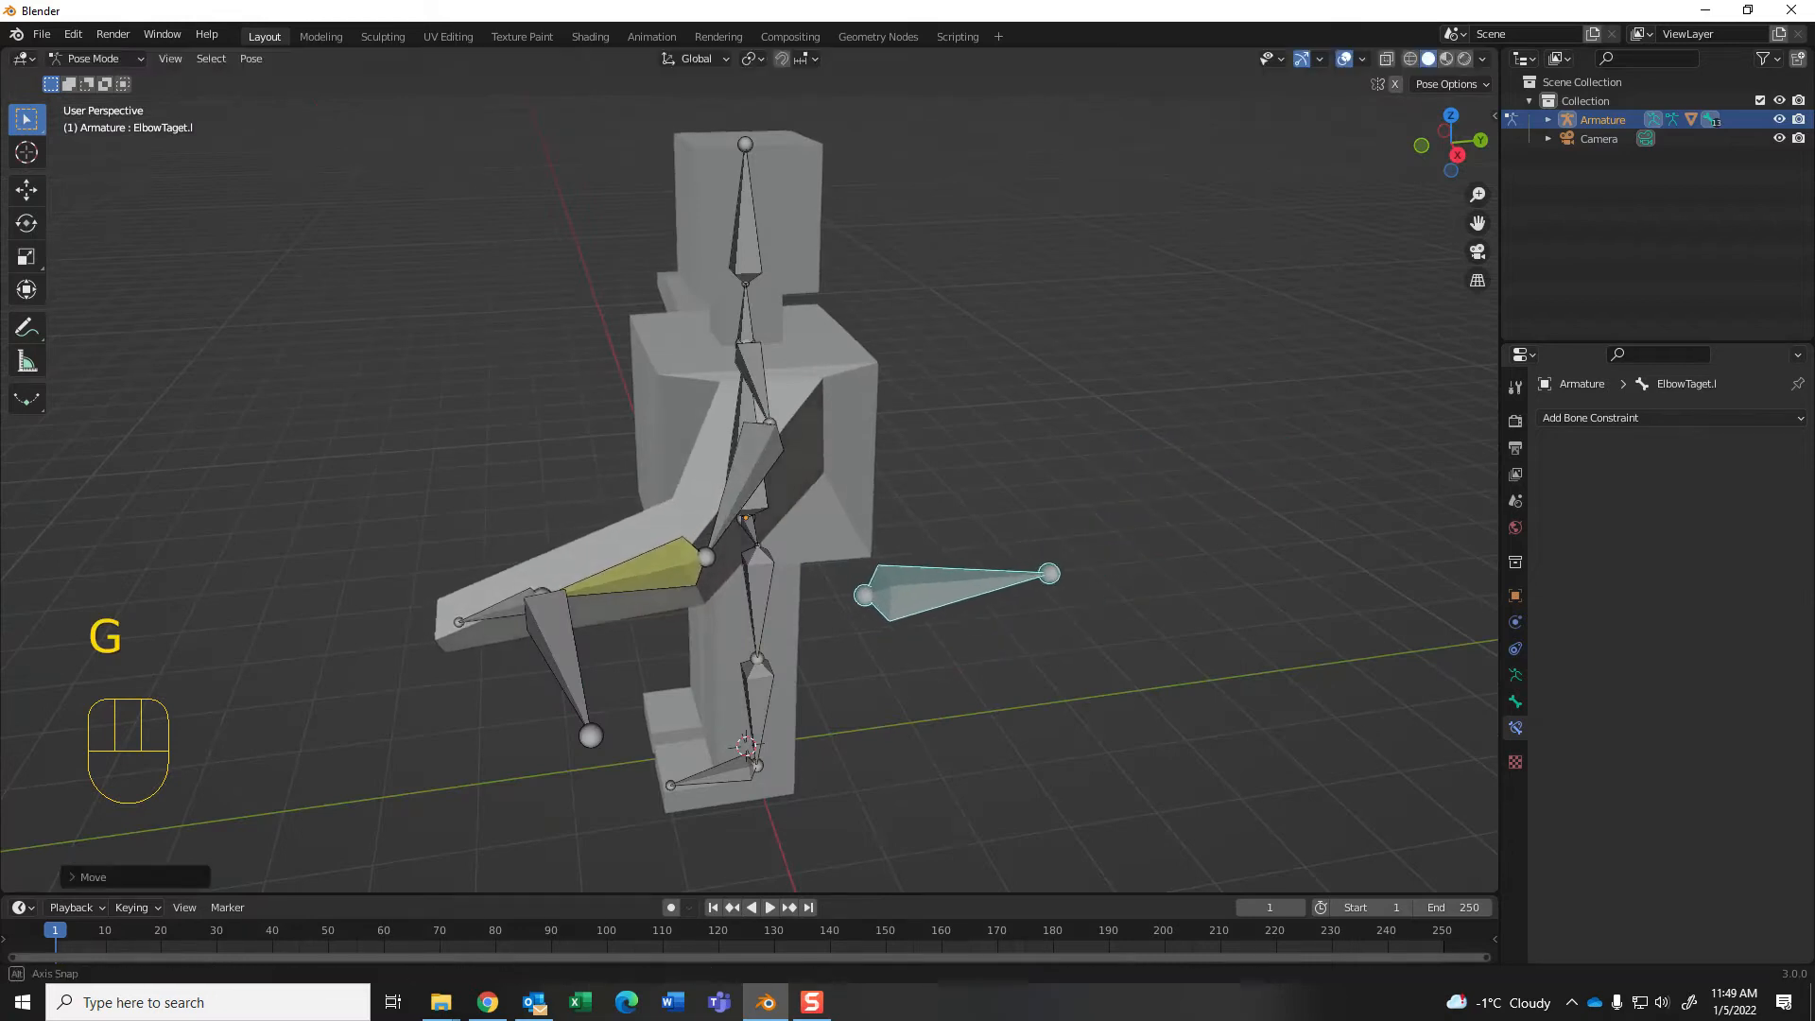
{"action": "middle_click_drag", "start_coordinate": [924, 595], "coordinate": [1085, 598]}
{"action": "key", "text": "g"}
{"action": "left_click", "coordinate": [911, 619]}
{"action": "middle_click_drag", "start_coordinate": [911, 619], "coordinate": [822, 615]}
Step: Move the HandIK.l bone so the left forearm extends in front of the body at about hip height
{"action": "left_click", "coordinate": [777, 676]}
{"action": "key", "text": "g"}
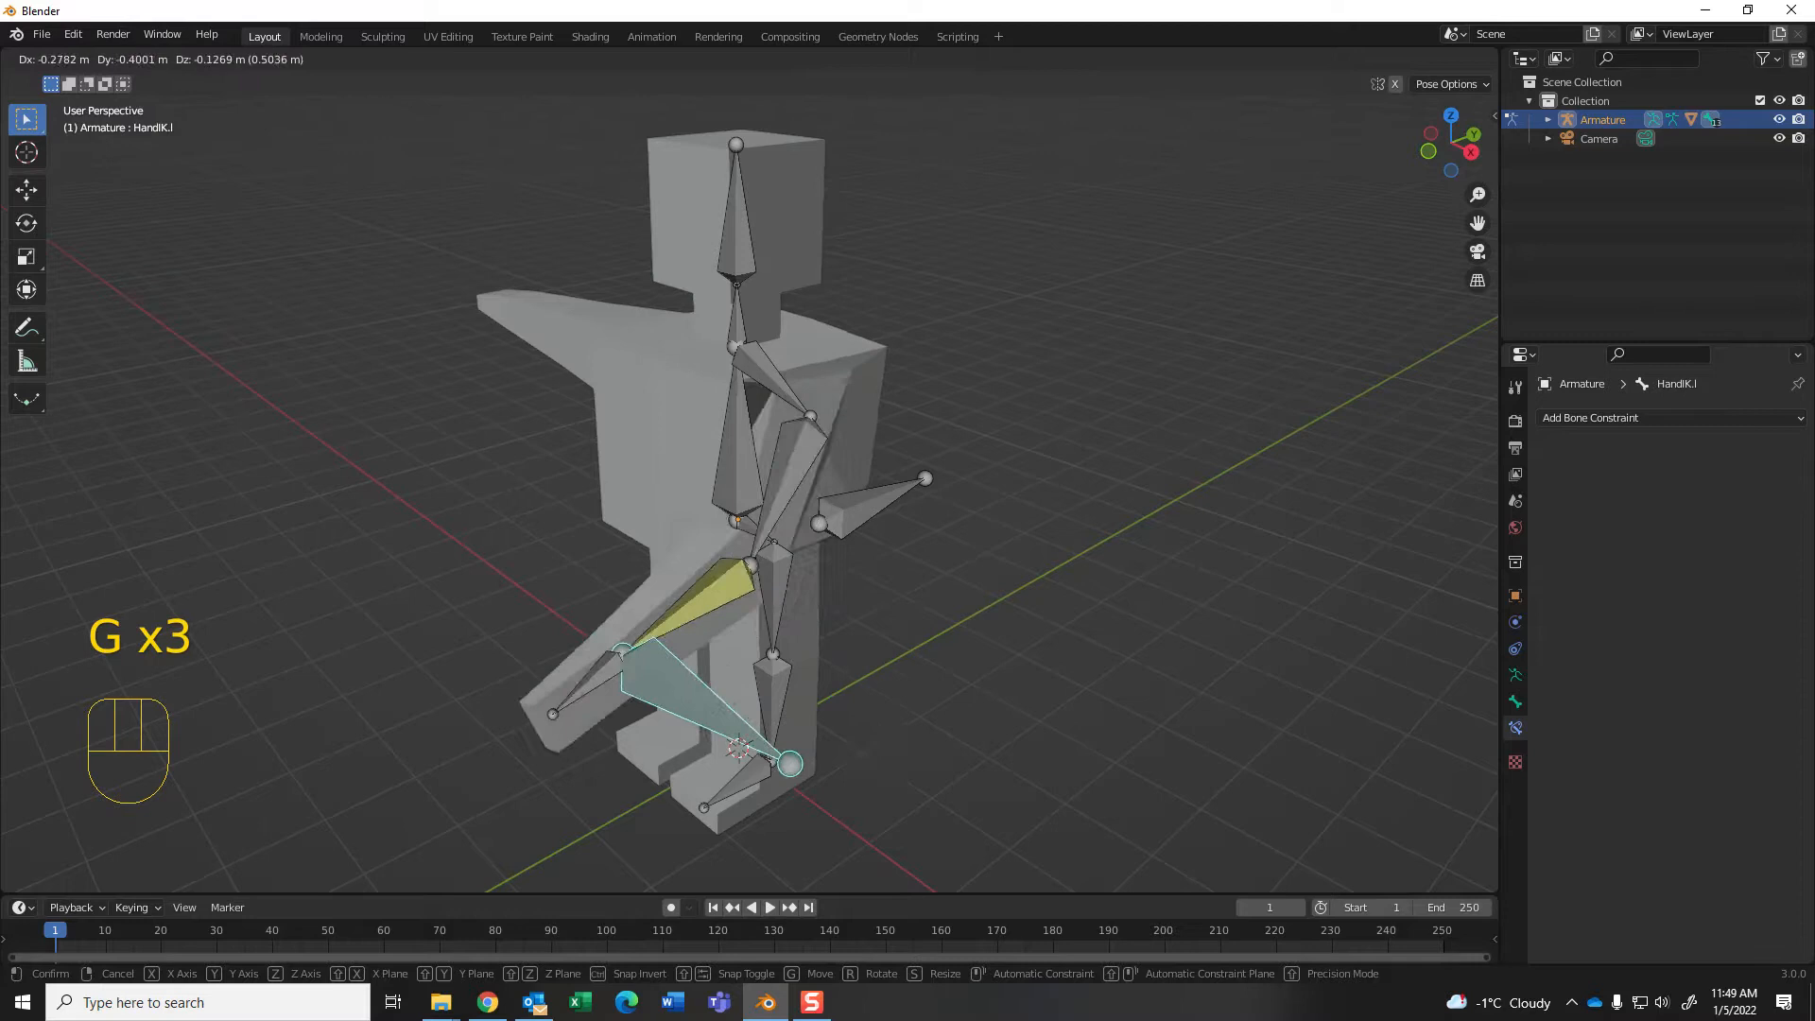
{"action": "left_click", "coordinate": [768, 670]}
{"action": "middle_click_drag", "start_coordinate": [768, 669], "coordinate": [619, 677]}
{"action": "left_click", "coordinate": [462, 584]}
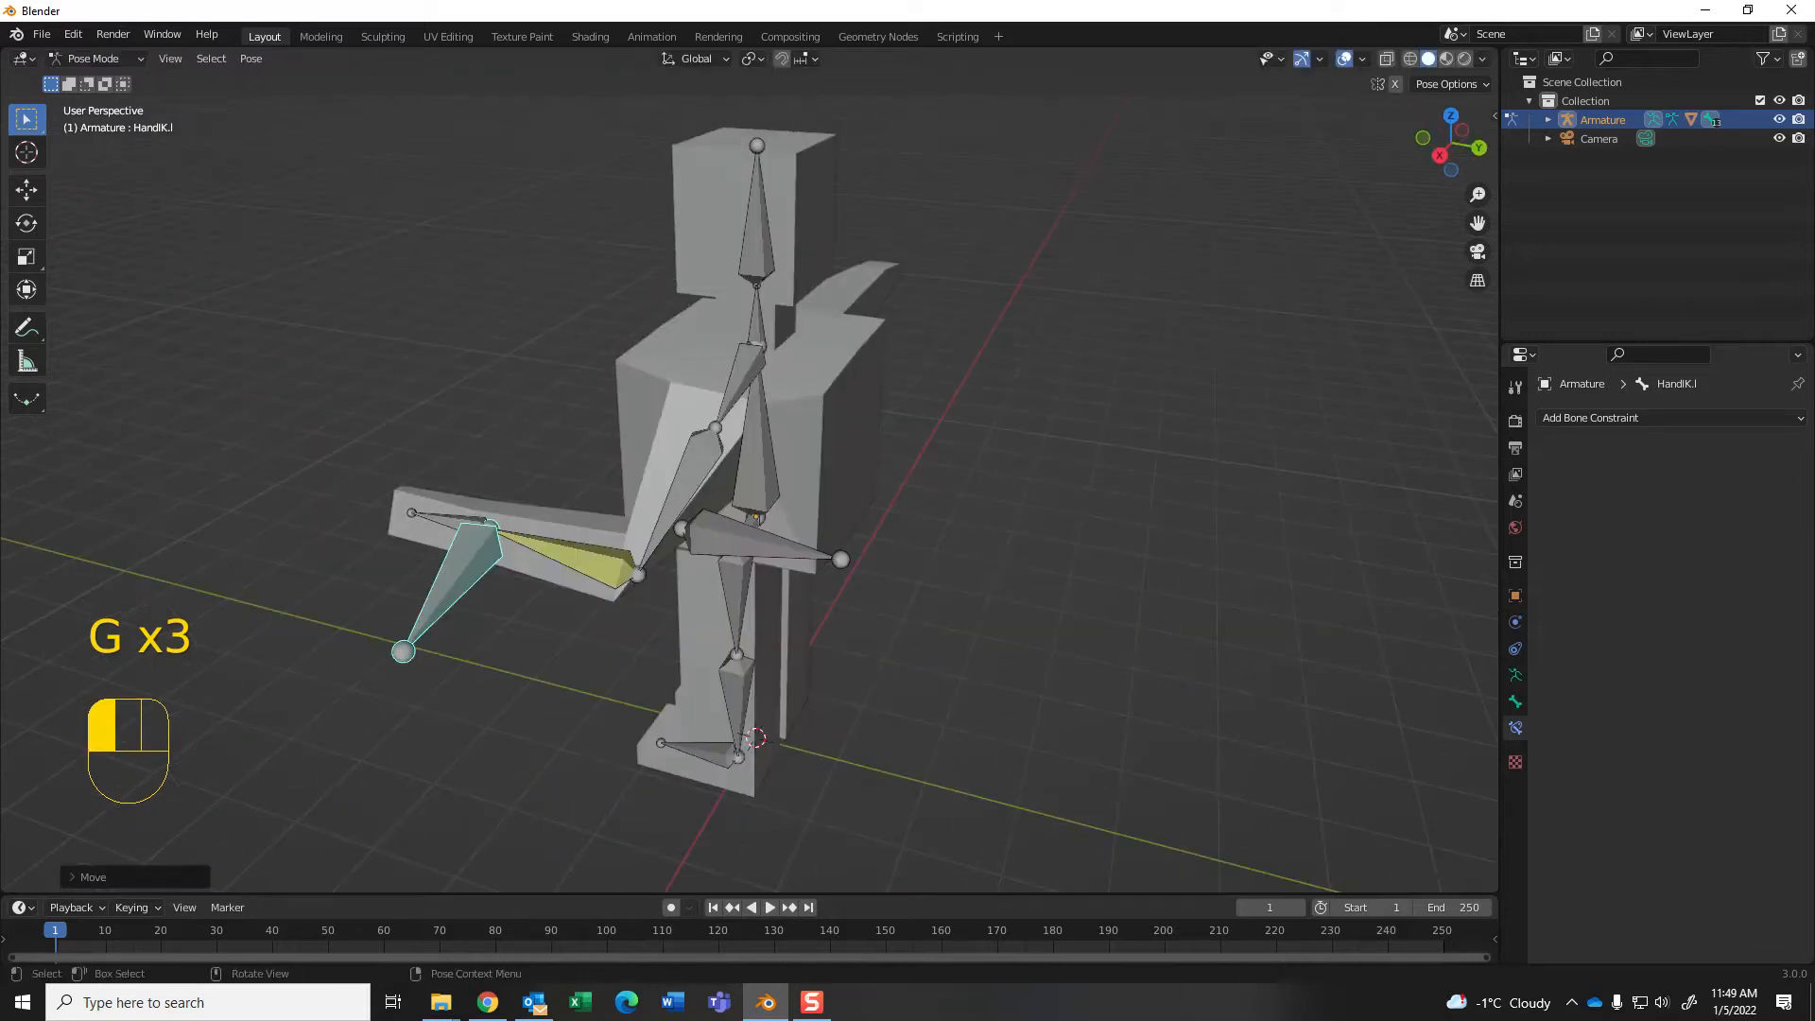
Step: Move the ElbowTaget.l bone far back behind the body at about hip height
{"action": "left_click", "coordinate": [763, 543]}
{"action": "key", "text": "g"}
{"action": "left_click", "coordinate": [1278, 643]}
{"action": "middle_click_drag", "start_coordinate": [1278, 642], "coordinate": [1335, 635]}
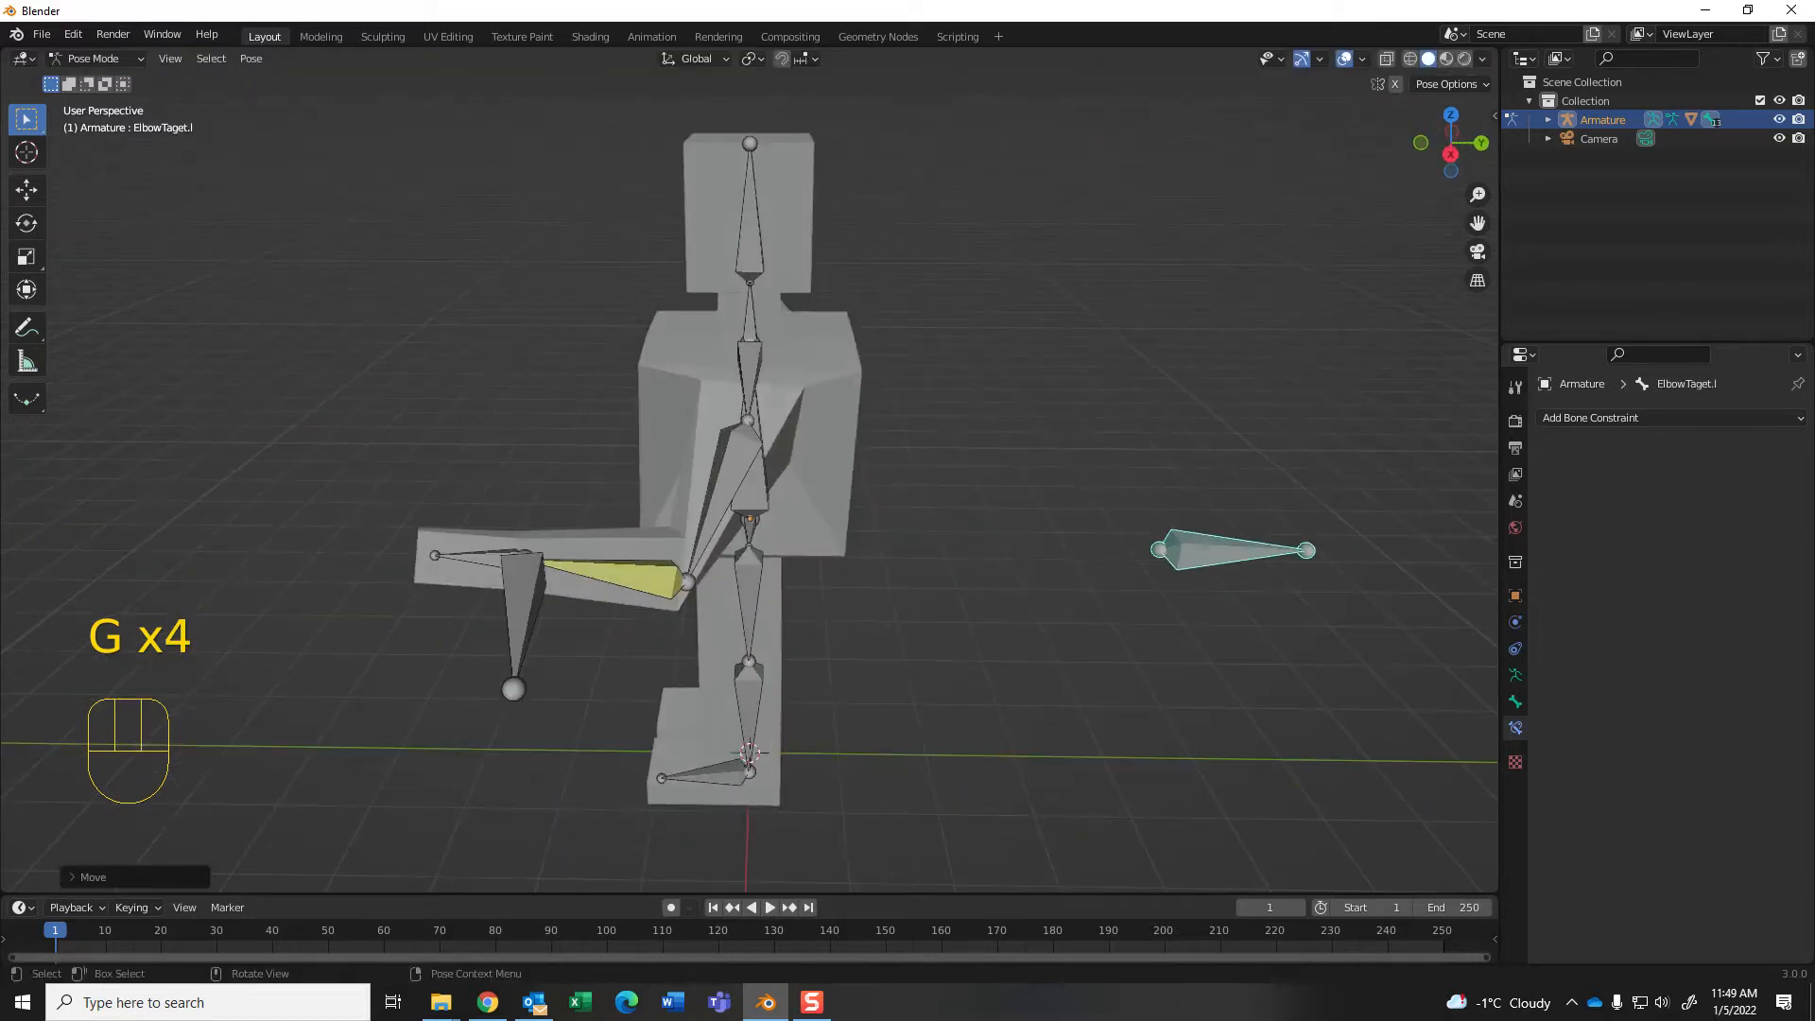
Step: Move the HandIK.l bone from in front of the body to behind it at about hip height to test the left arm
{"action": "left_click", "coordinate": [518, 629]}
{"action": "key", "text": "g"}
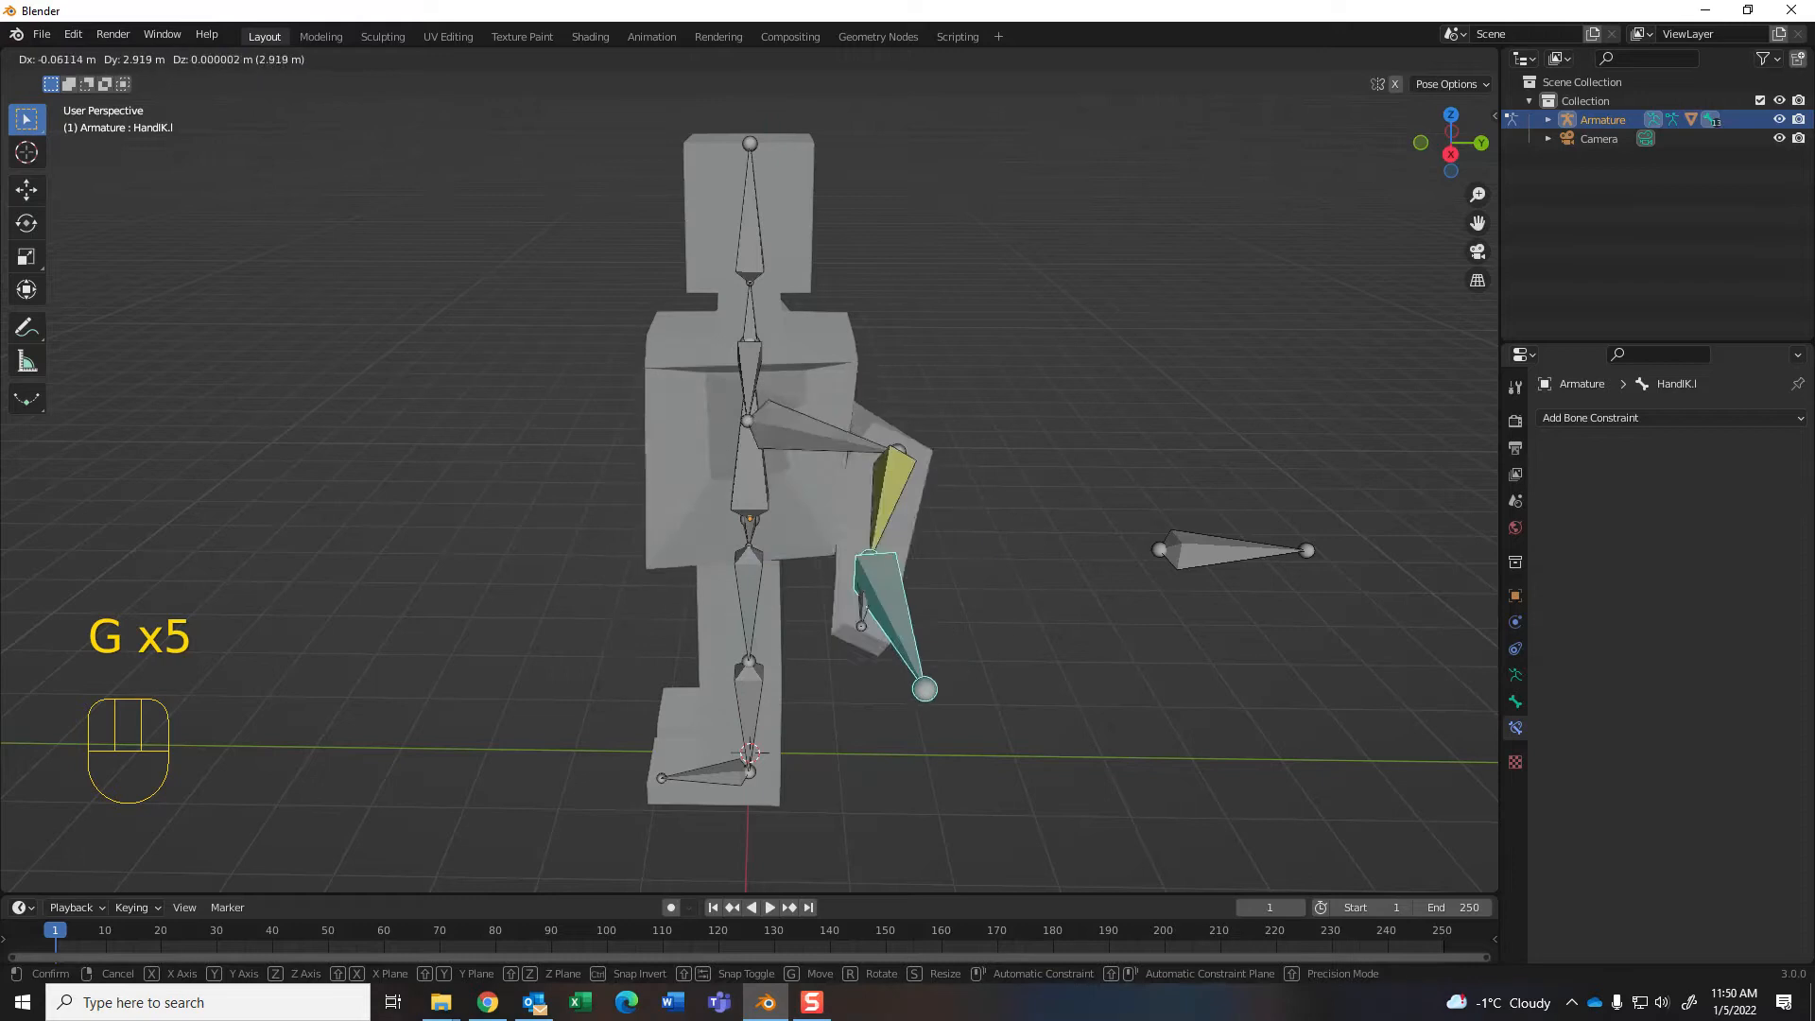
{"action": "left_click", "coordinate": [518, 628]}
{"action": "middle_click_drag", "start_coordinate": [518, 629], "coordinate": [662, 624]}
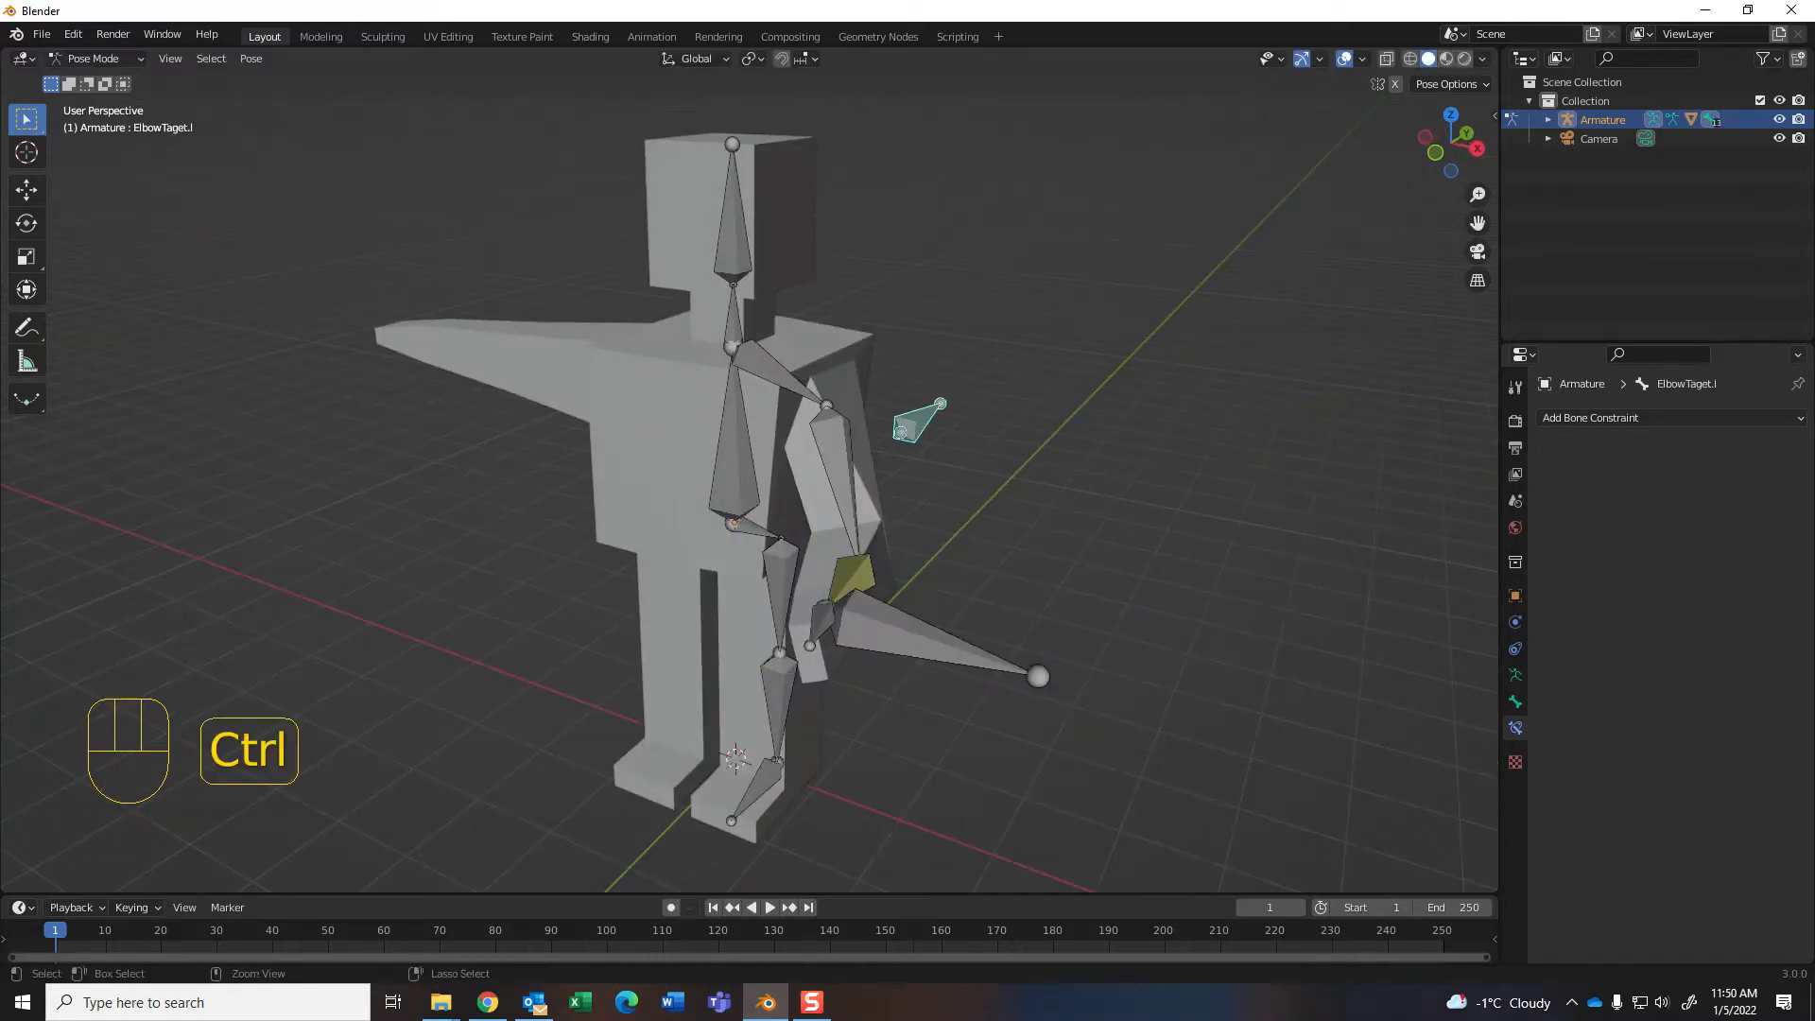
Step: Undo the test moves of the HandIK.l and ElbowTaget.l bones until the left arm is stretched straight out again
{"action": "key", "text": "ctrl+z"}
{"action": "key", "text": "ctrl+z"}
{"action": "key", "text": "ctrl+z"}
{"action": "key", "text": "ctrl+z"}
{"action": "key", "text": "ctrl+z"}
{"action": "key", "text": "ctrl+z"}
{"action": "key", "text": "ctrl+z"}
{"action": "key", "text": "ctrl+z"}
{"action": "key", "text": "ctrl+z"}
{"action": "key", "text": "ctrl+z"}
{"action": "key", "text": "ctrl+z"}
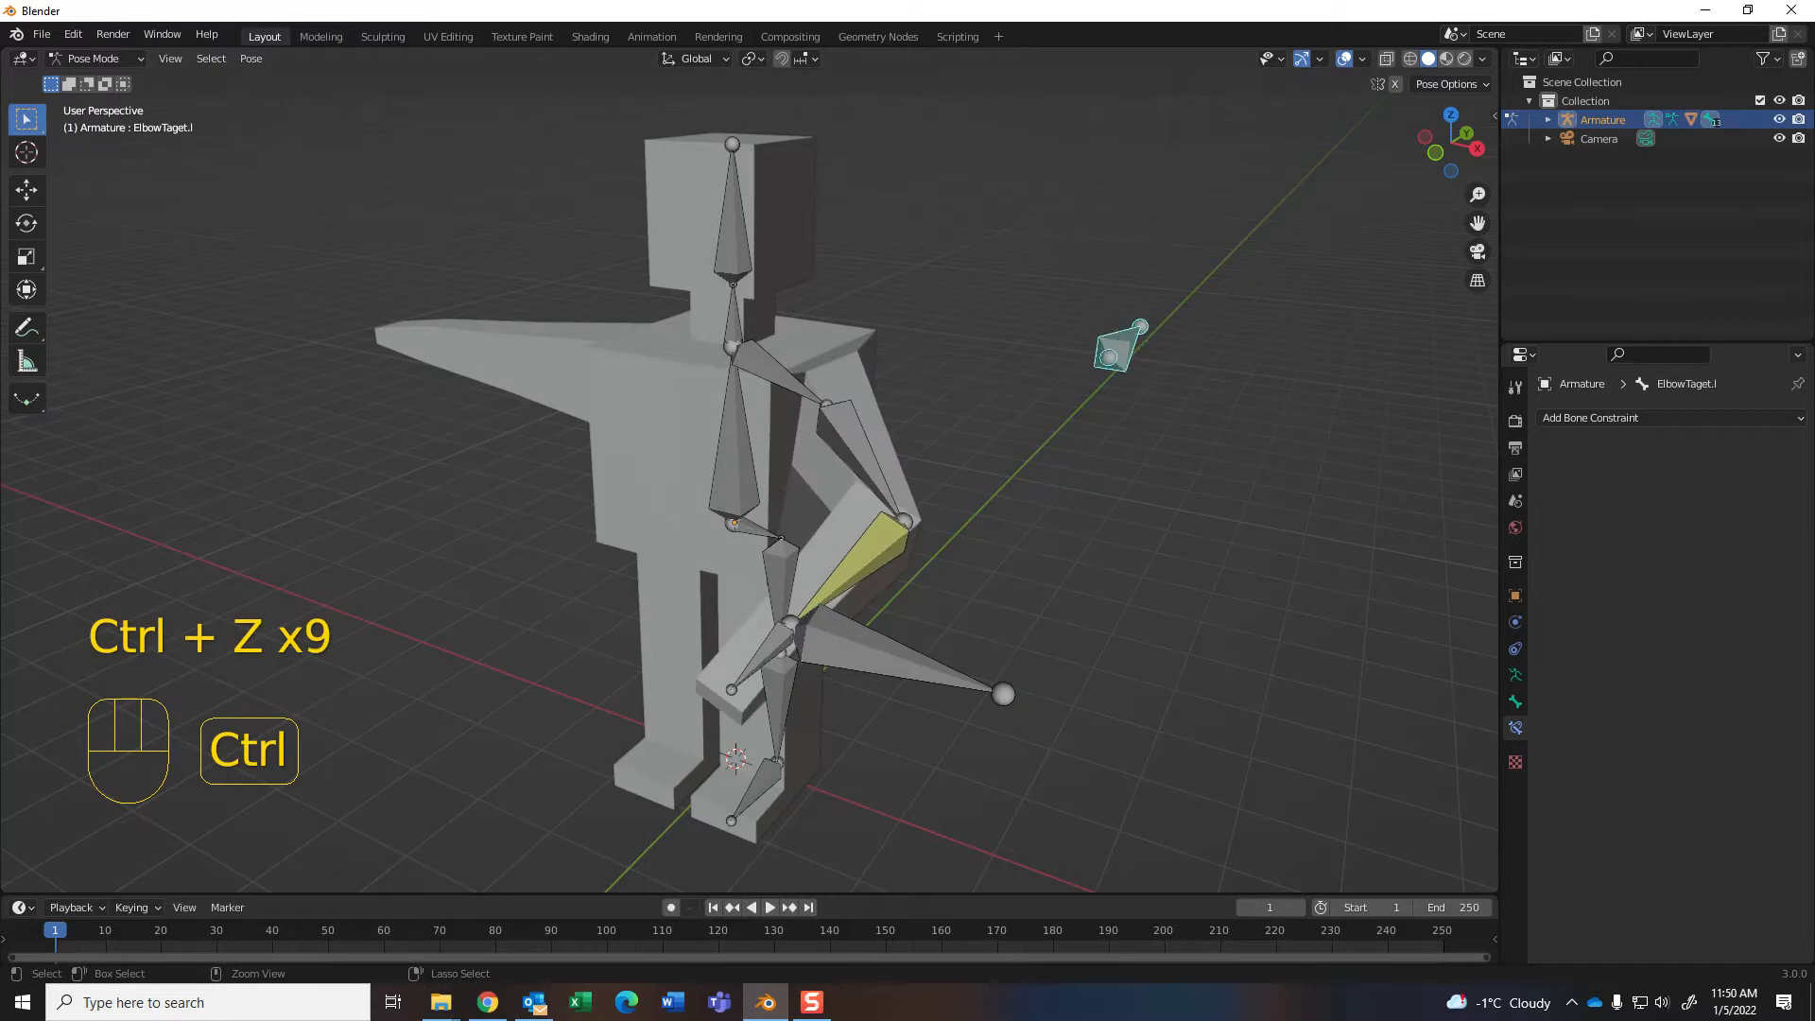
{"action": "key", "text": "ctrl+z"}
{"action": "key", "text": "ctrl+z"}
{"action": "key", "text": "ctrl+z"}
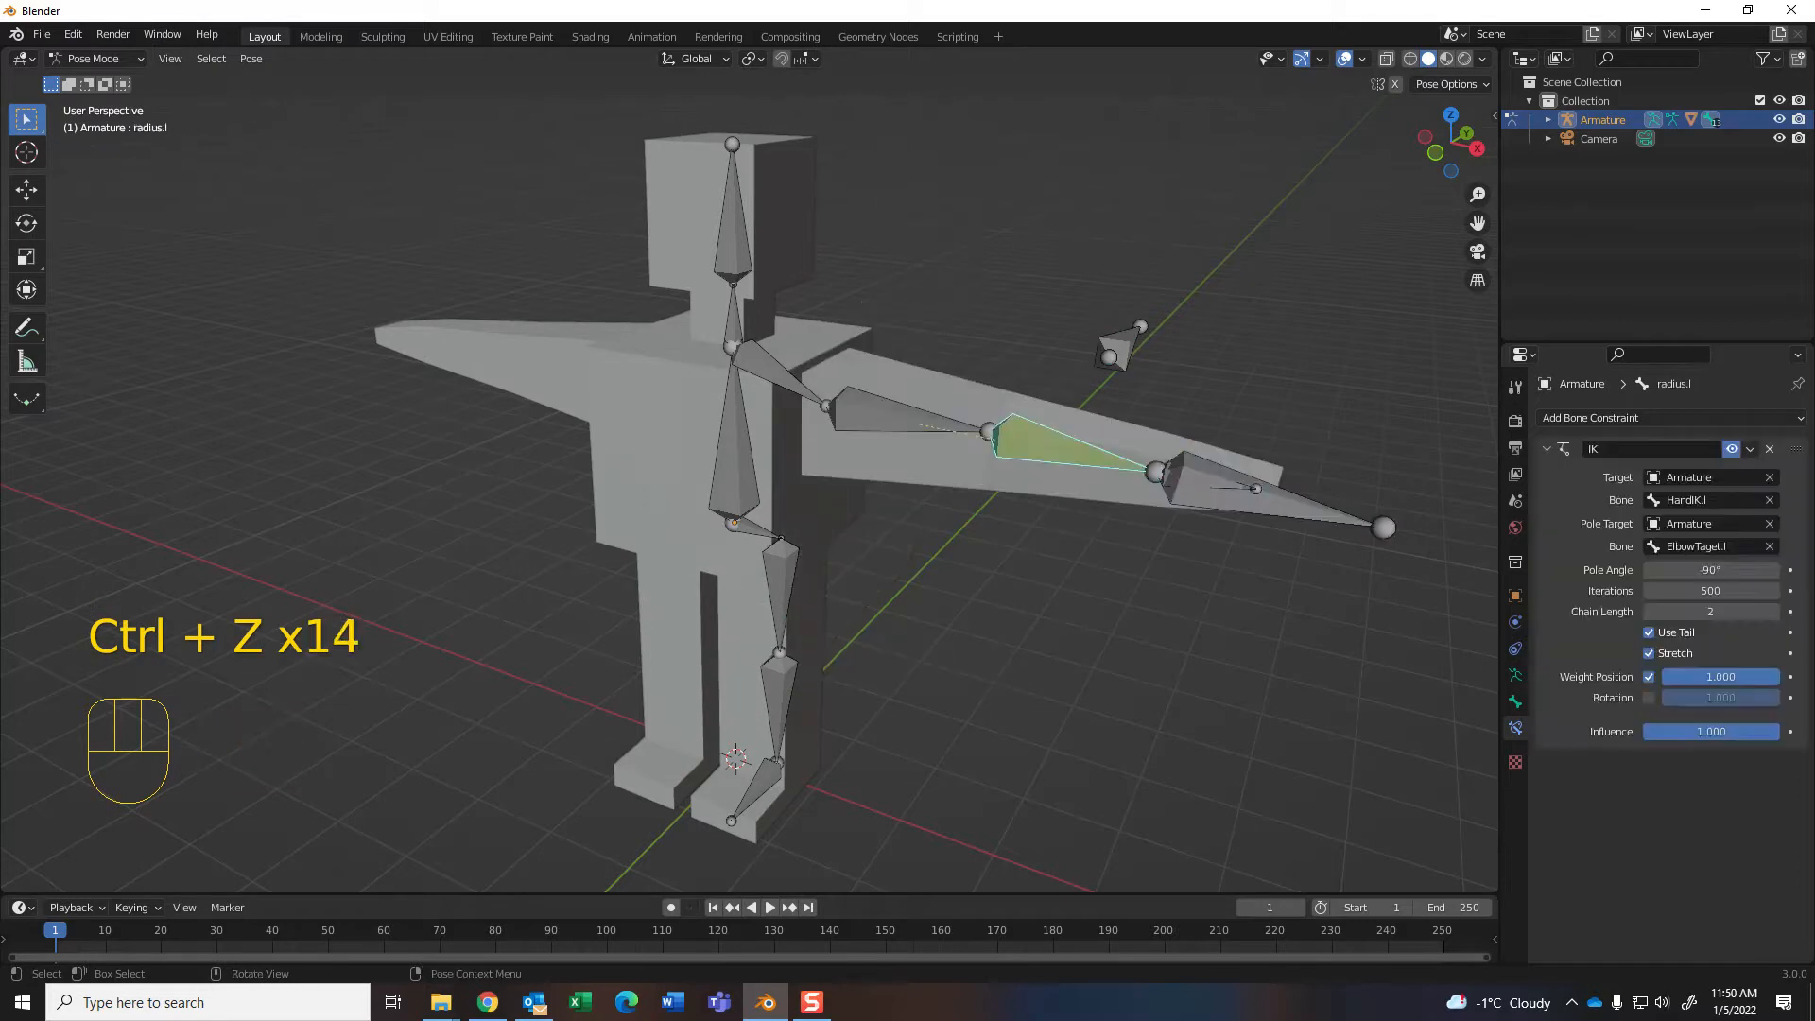
Step: Select all of the armature's bones from the front and switch the armature to Edit Mode
{"action": "middle_click_drag", "start_coordinate": [945, 530], "coordinate": [1047, 510]}
{"action": "scroll", "coordinate": [1002, 449], "scroll_direction": "down", "scroll_amount": 5}
{"action": "scroll", "coordinate": [917, 543], "scroll_direction": "up", "scroll_amount": 2}
{"action": "scroll", "coordinate": [955, 527], "scroll_direction": "up", "scroll_amount": 2}
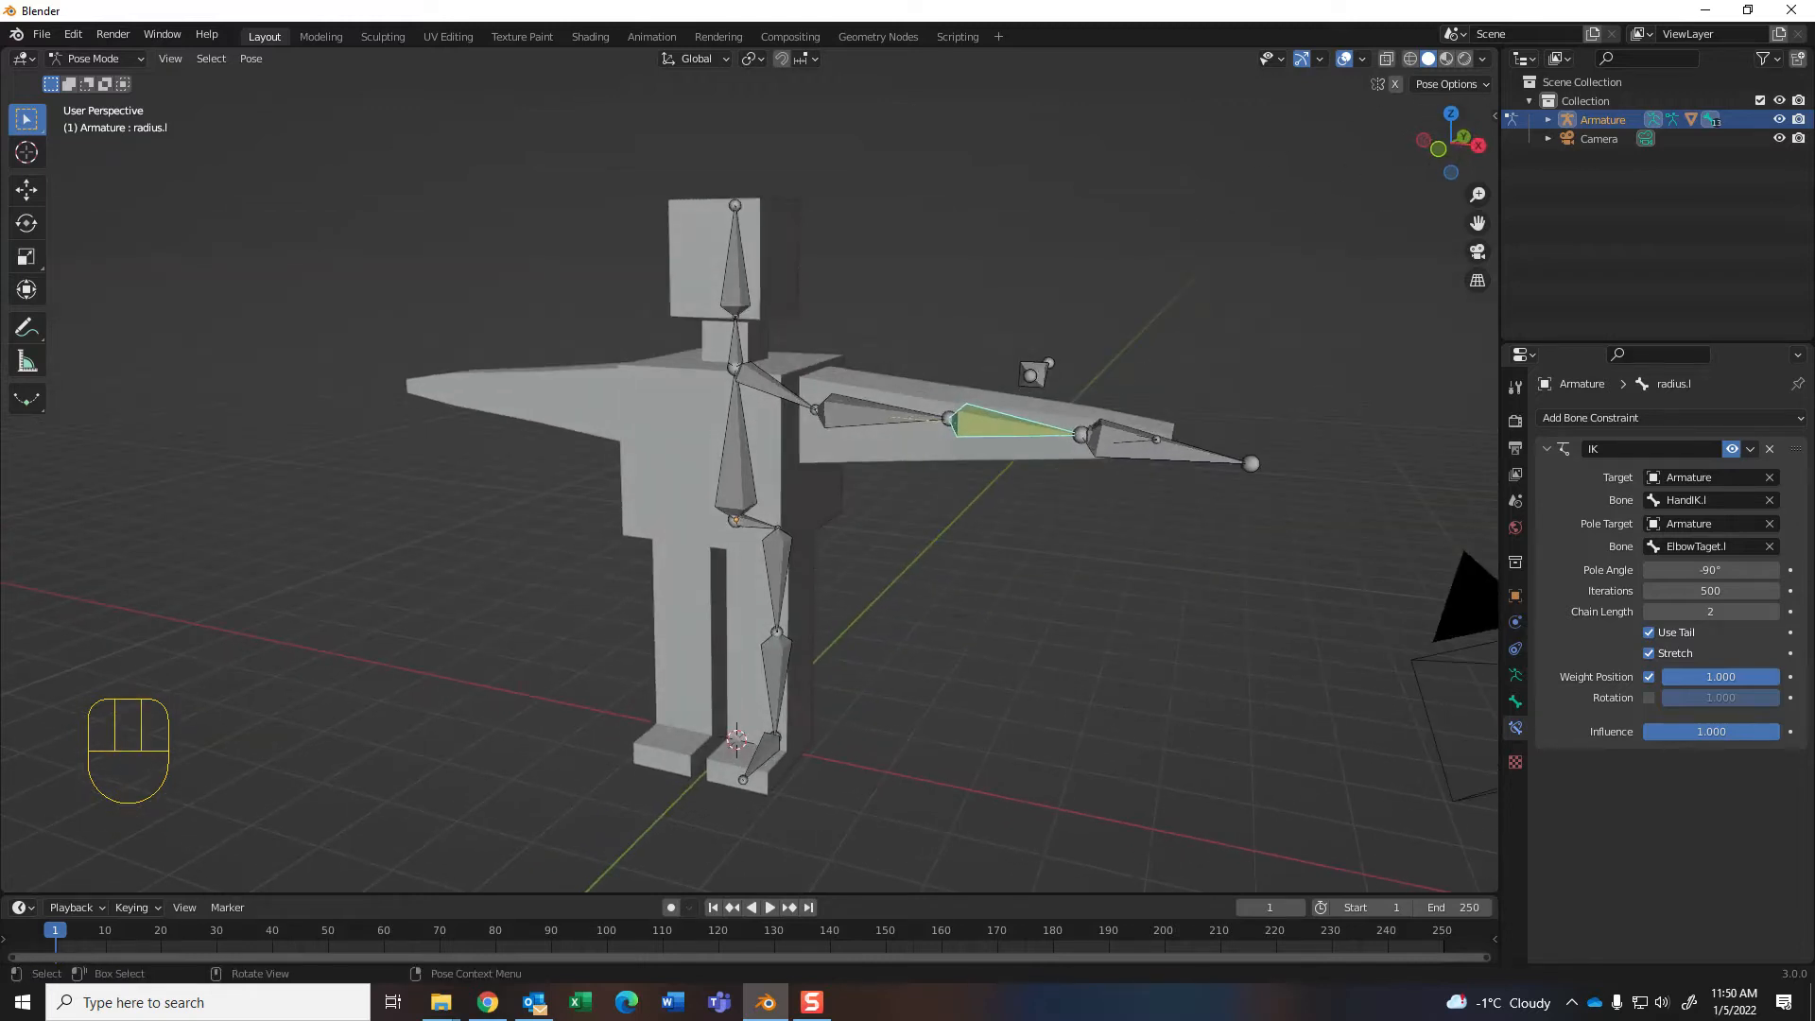
{"action": "key", "text": "KP_1"}
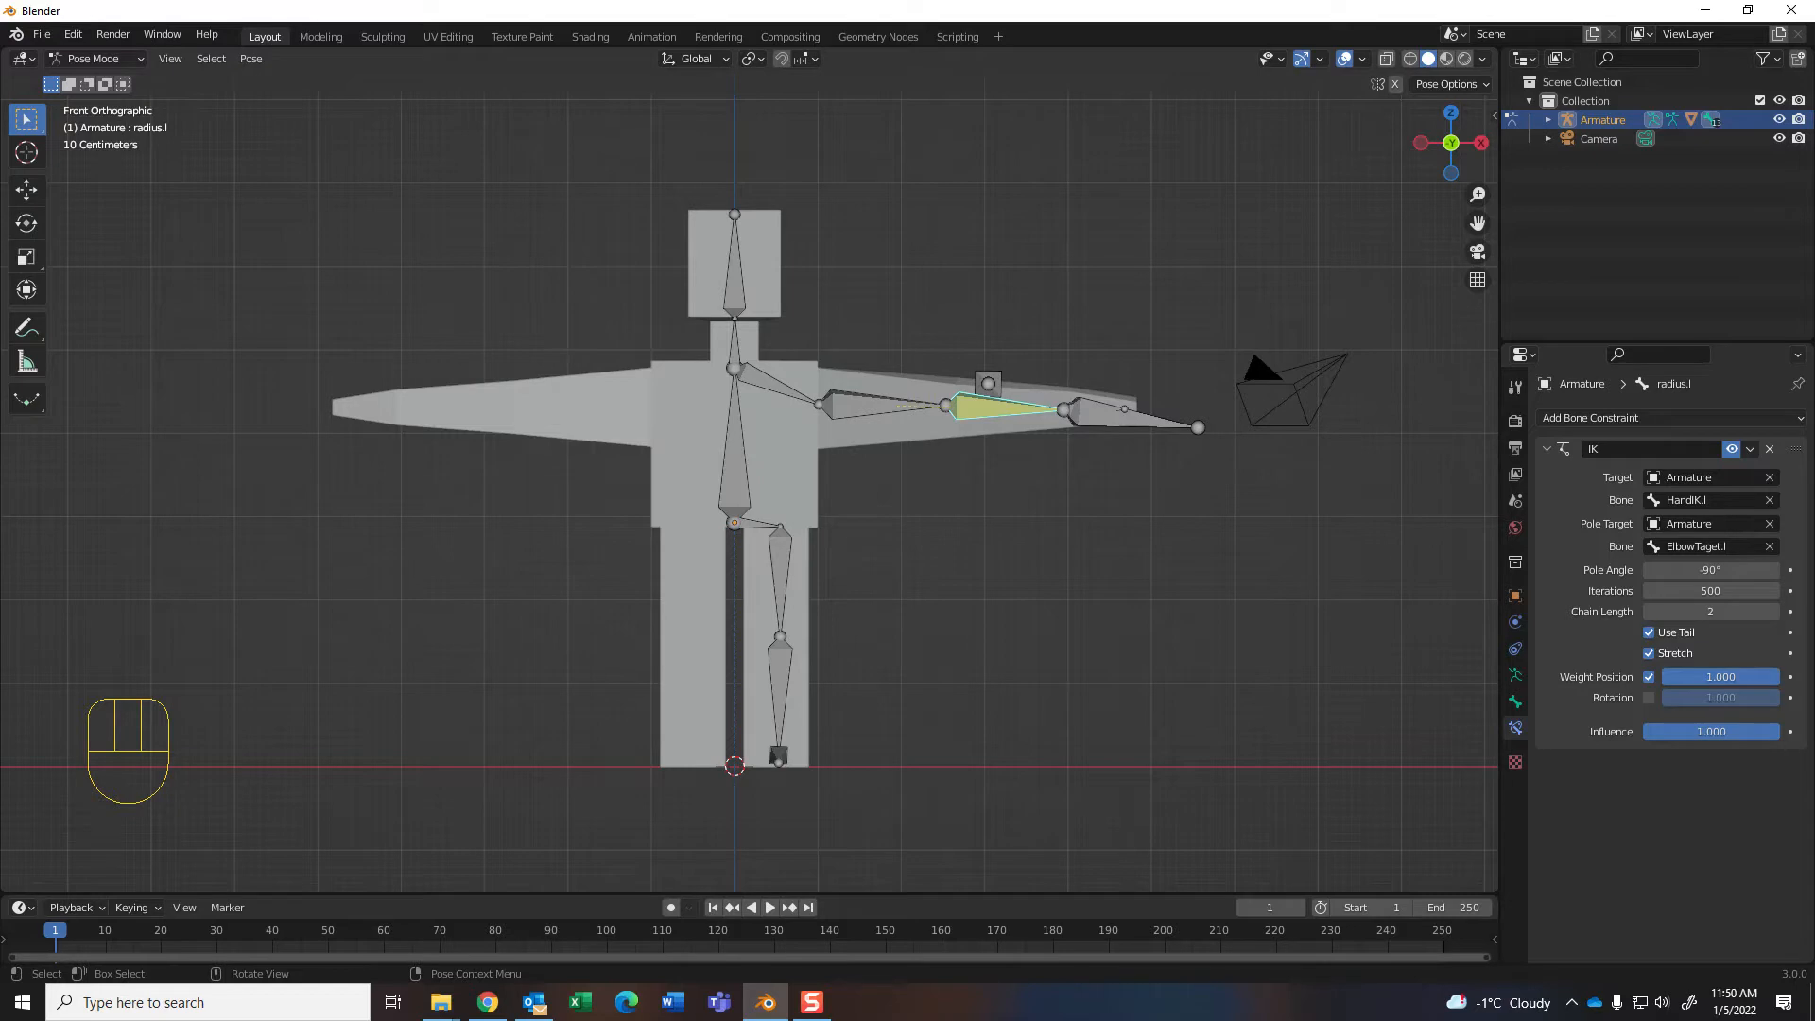
{"action": "left_click_drag", "start_coordinate": [652, 137], "coordinate": [1160, 816]}
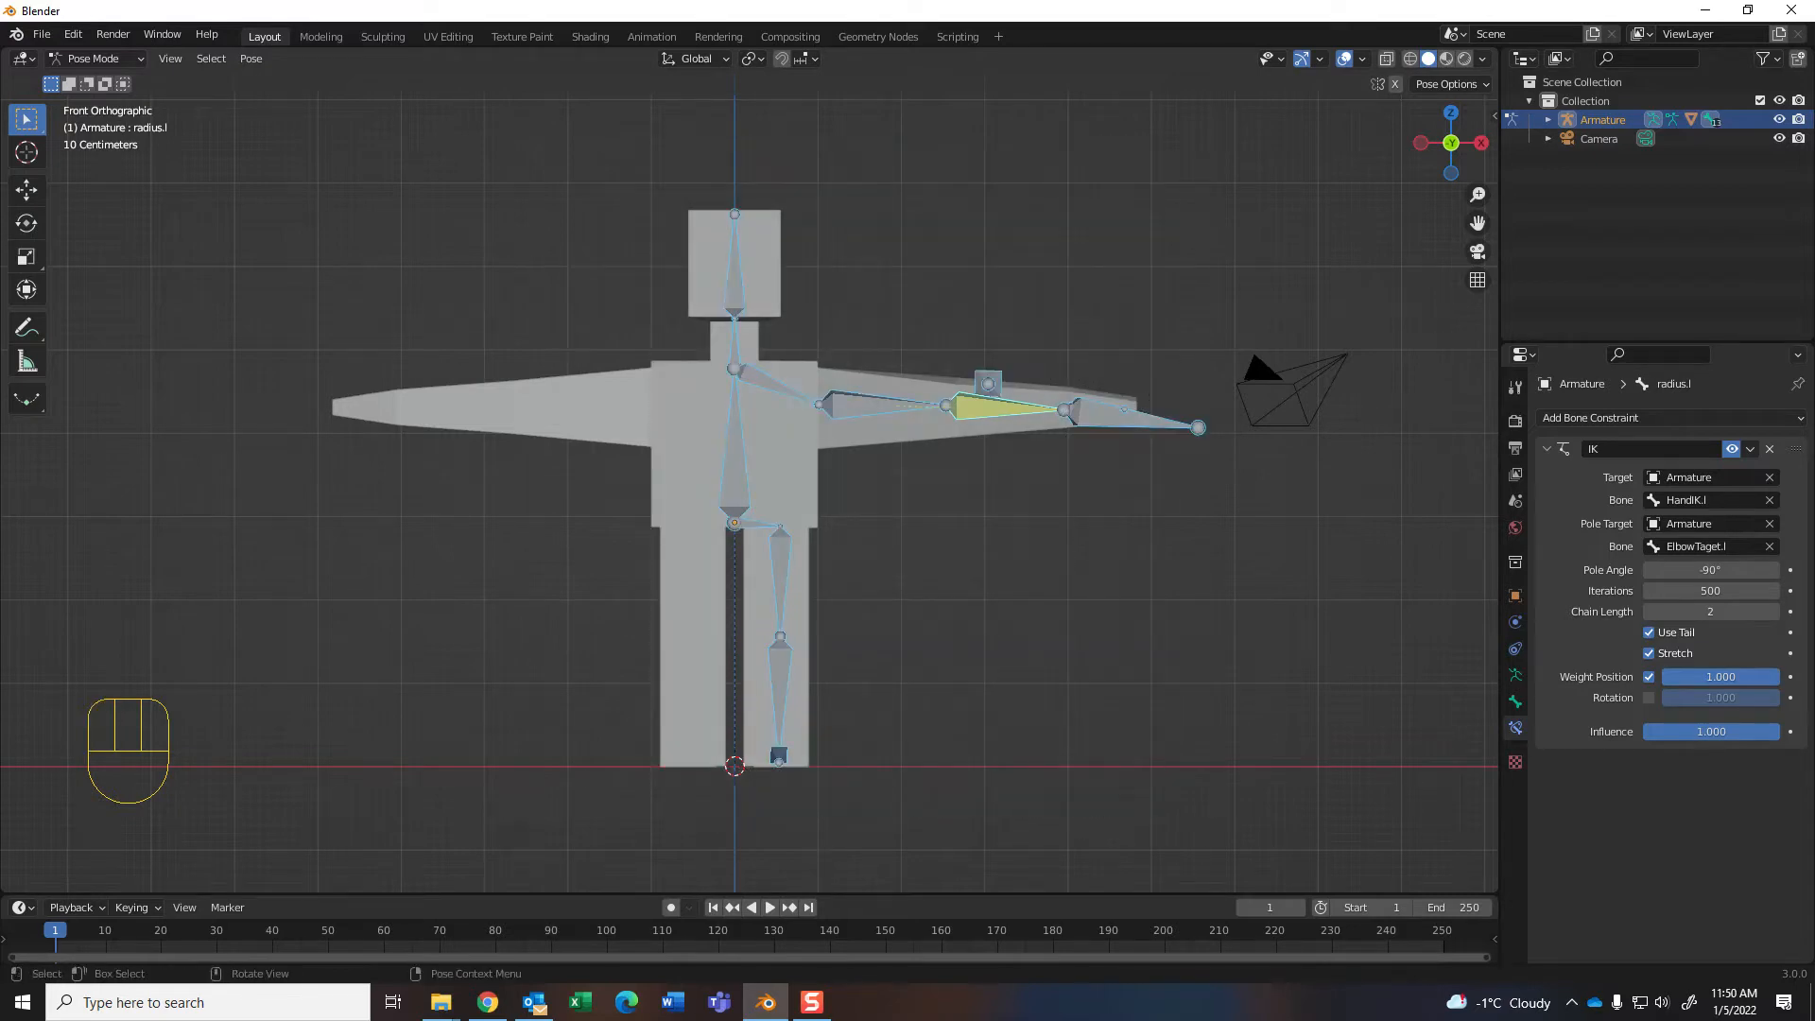
{"action": "left_click", "coordinate": [251, 58]}
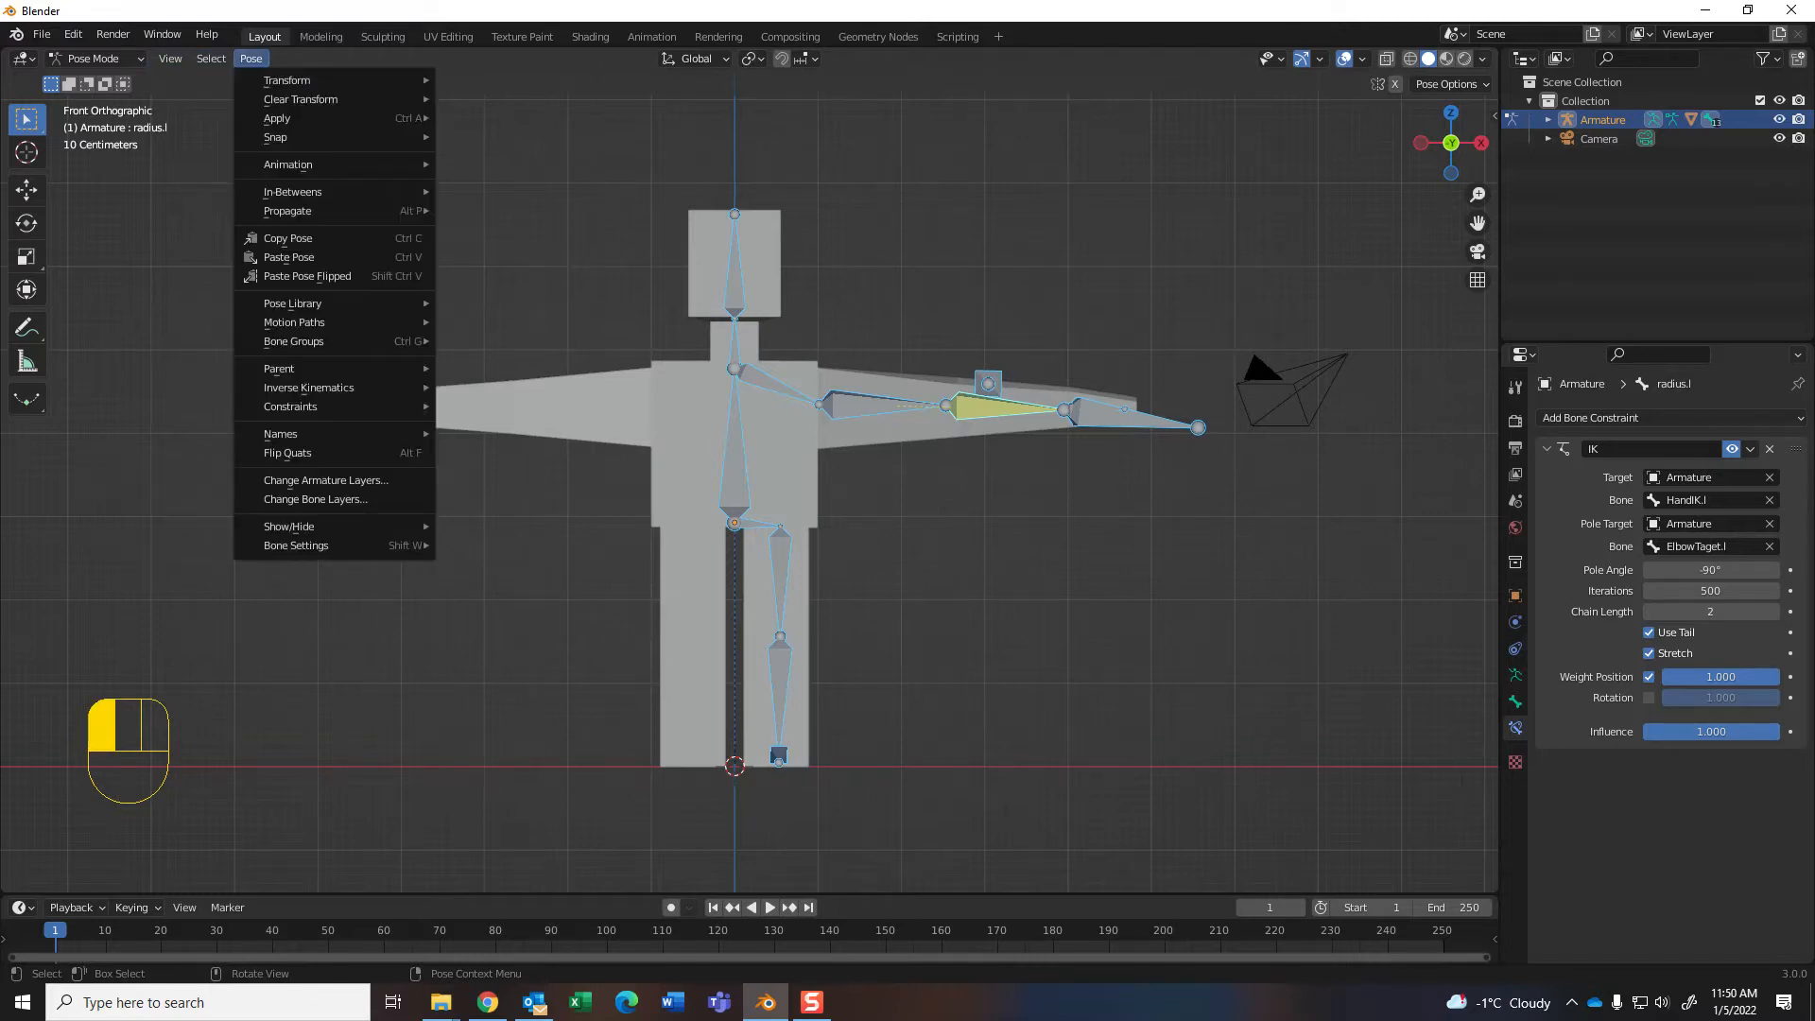
{"action": "left_click", "coordinate": [95, 59]}
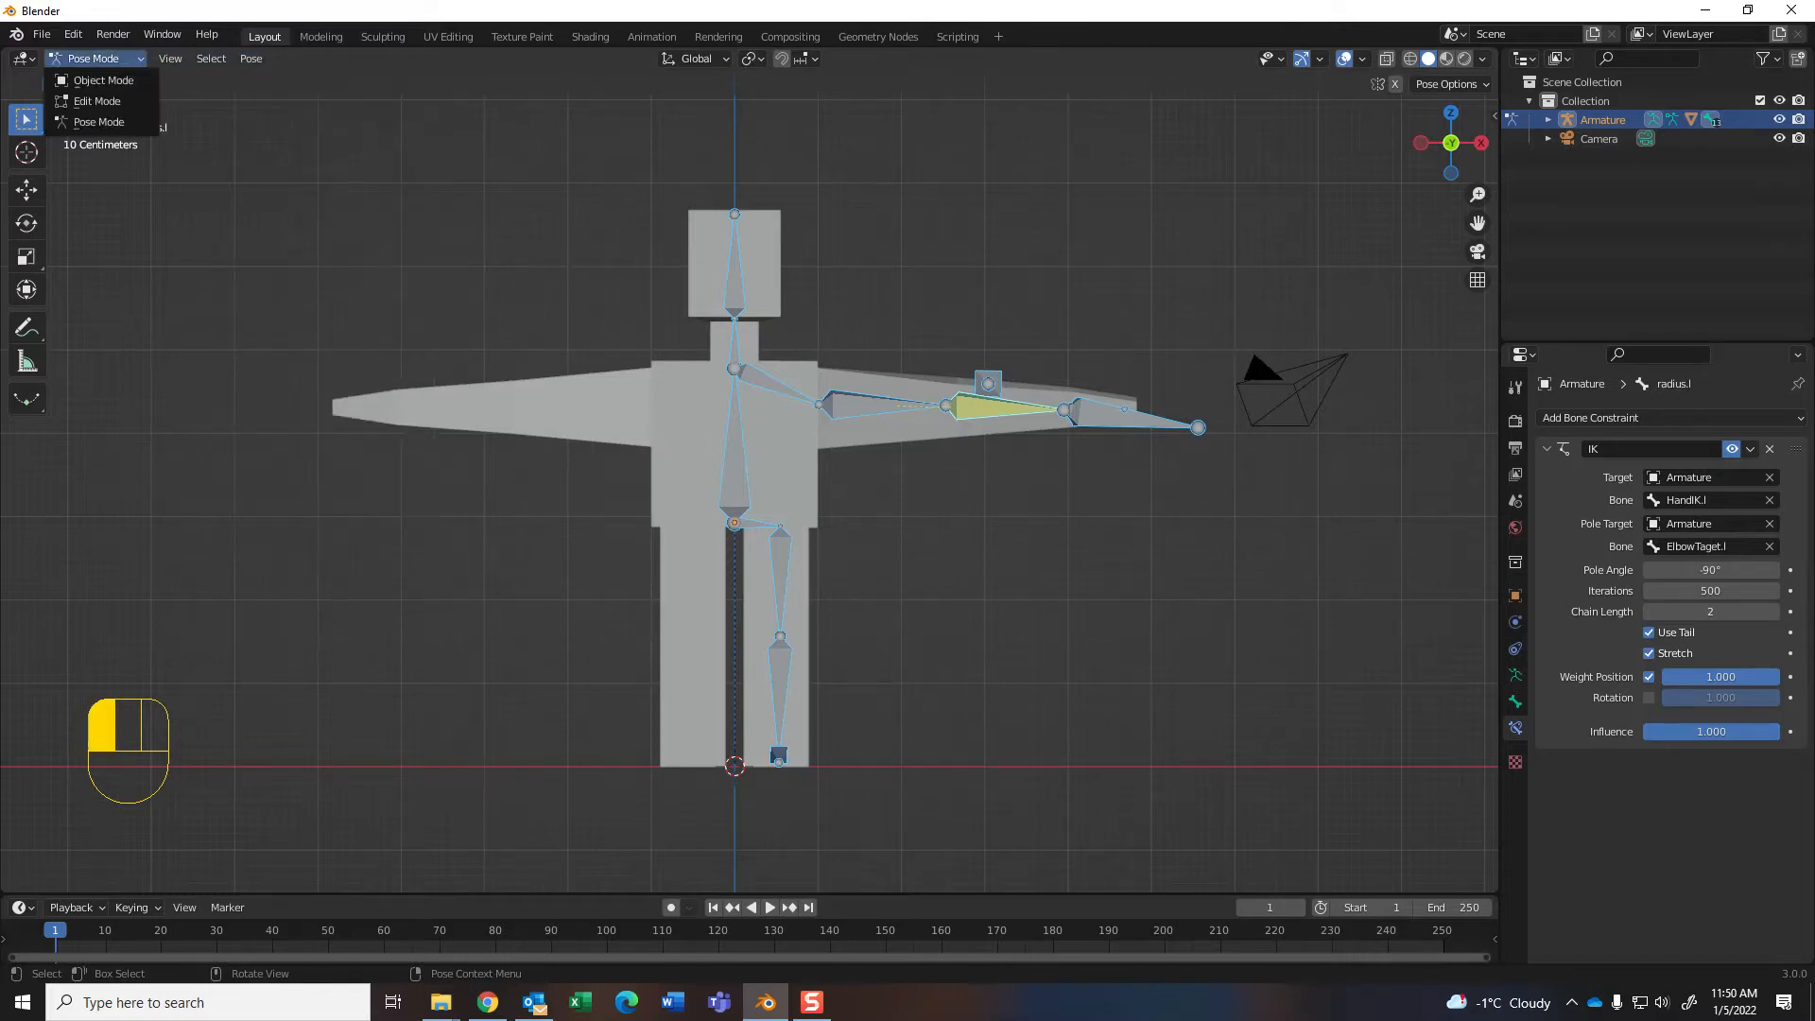
{"action": "left_click", "coordinate": [102, 81]}
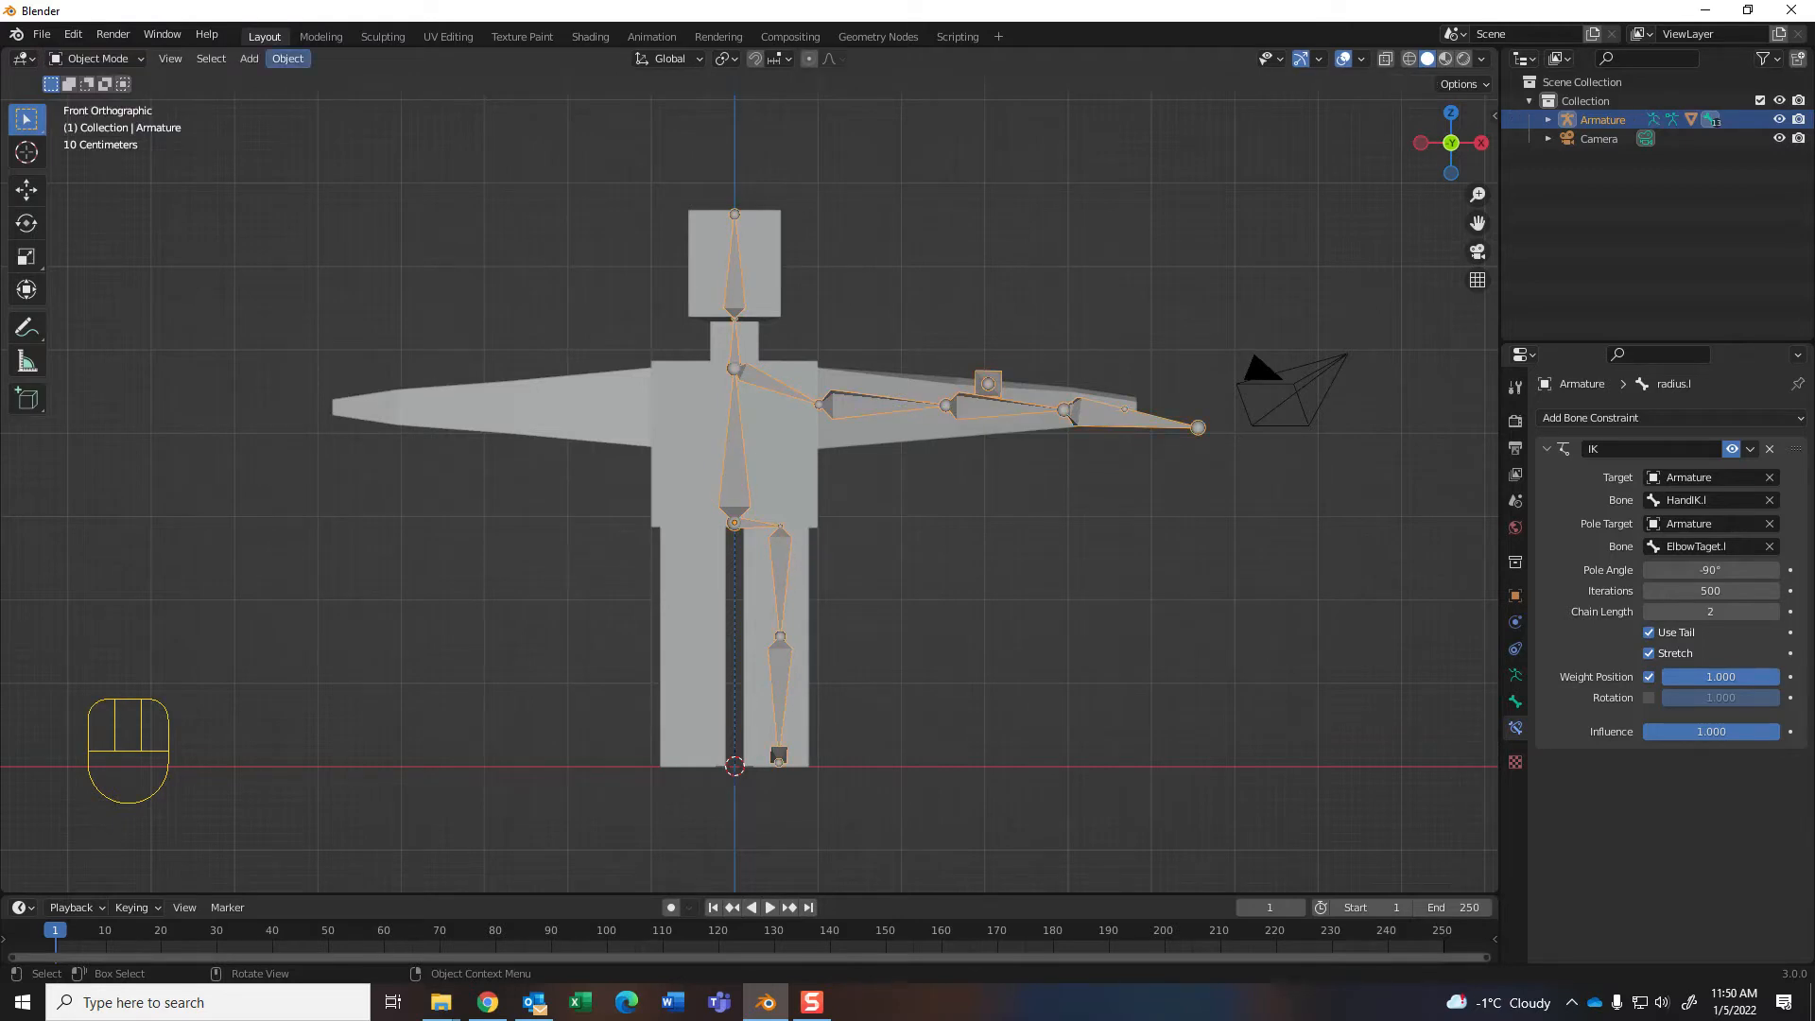
{"action": "left_click", "coordinate": [287, 59]}
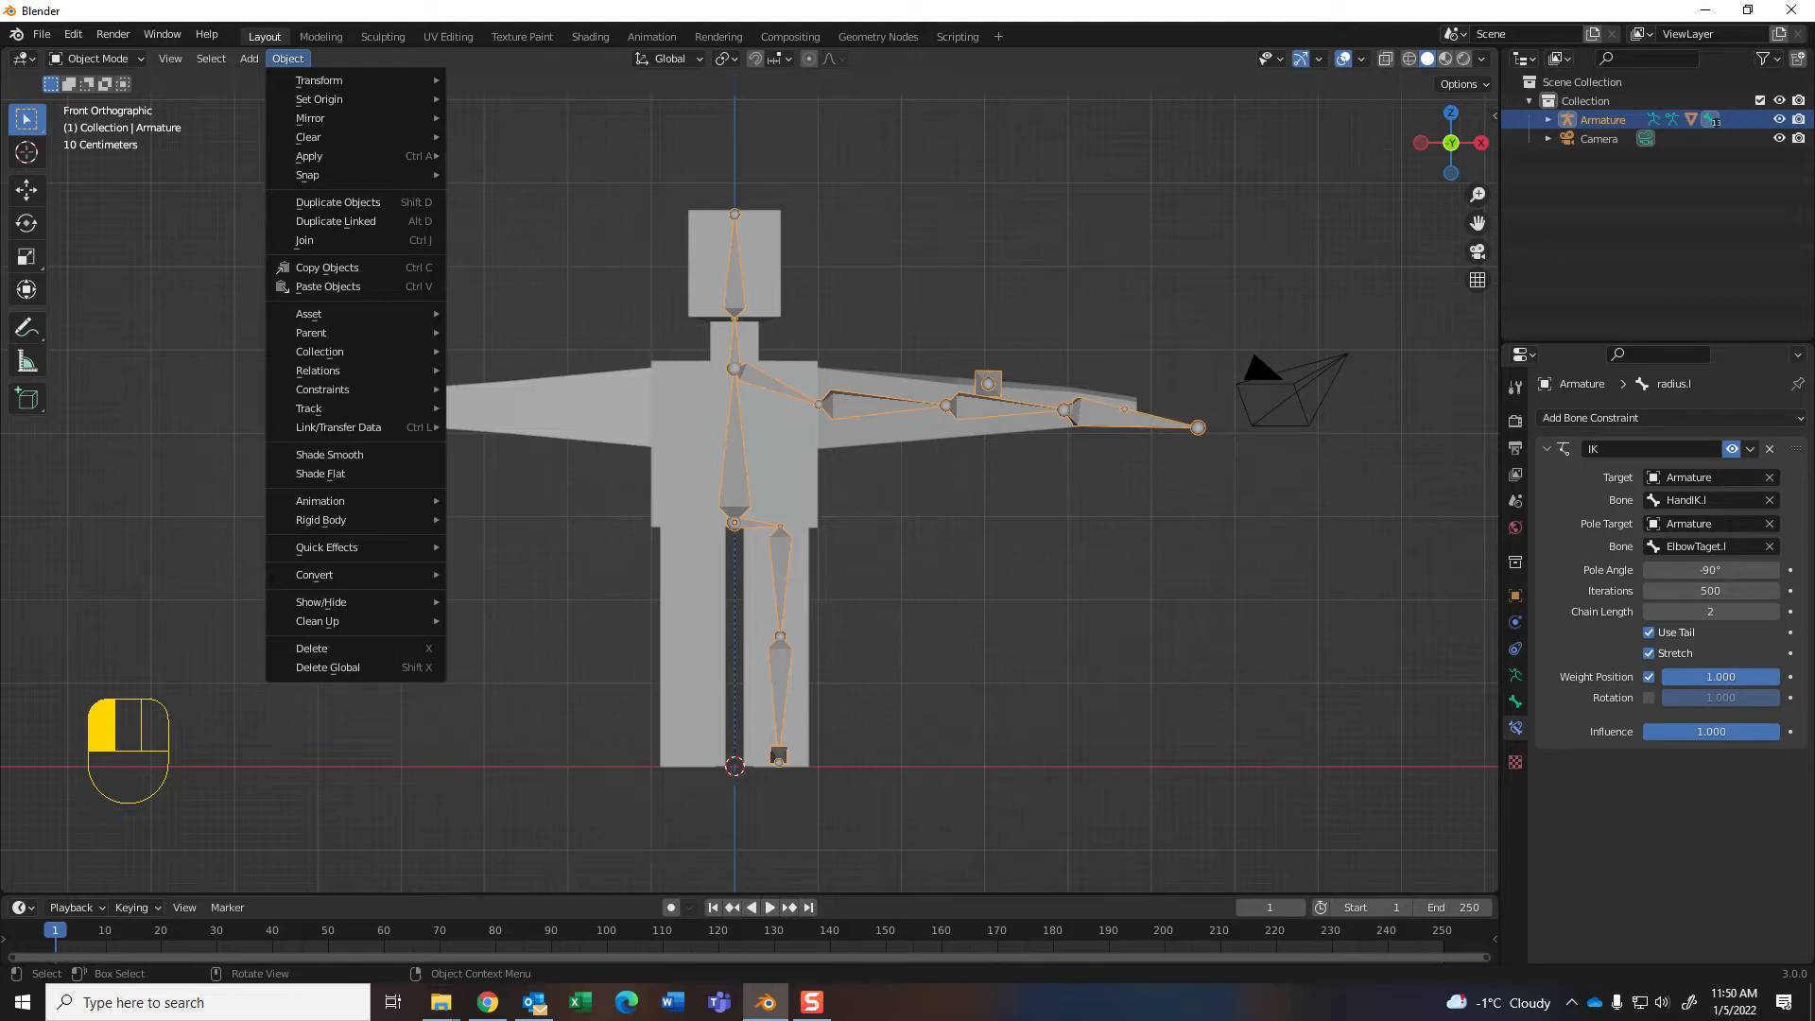
{"action": "left_click", "coordinate": [288, 58]}
{"action": "key", "text": "Tab"}
{"action": "key", "text": "Tab"}
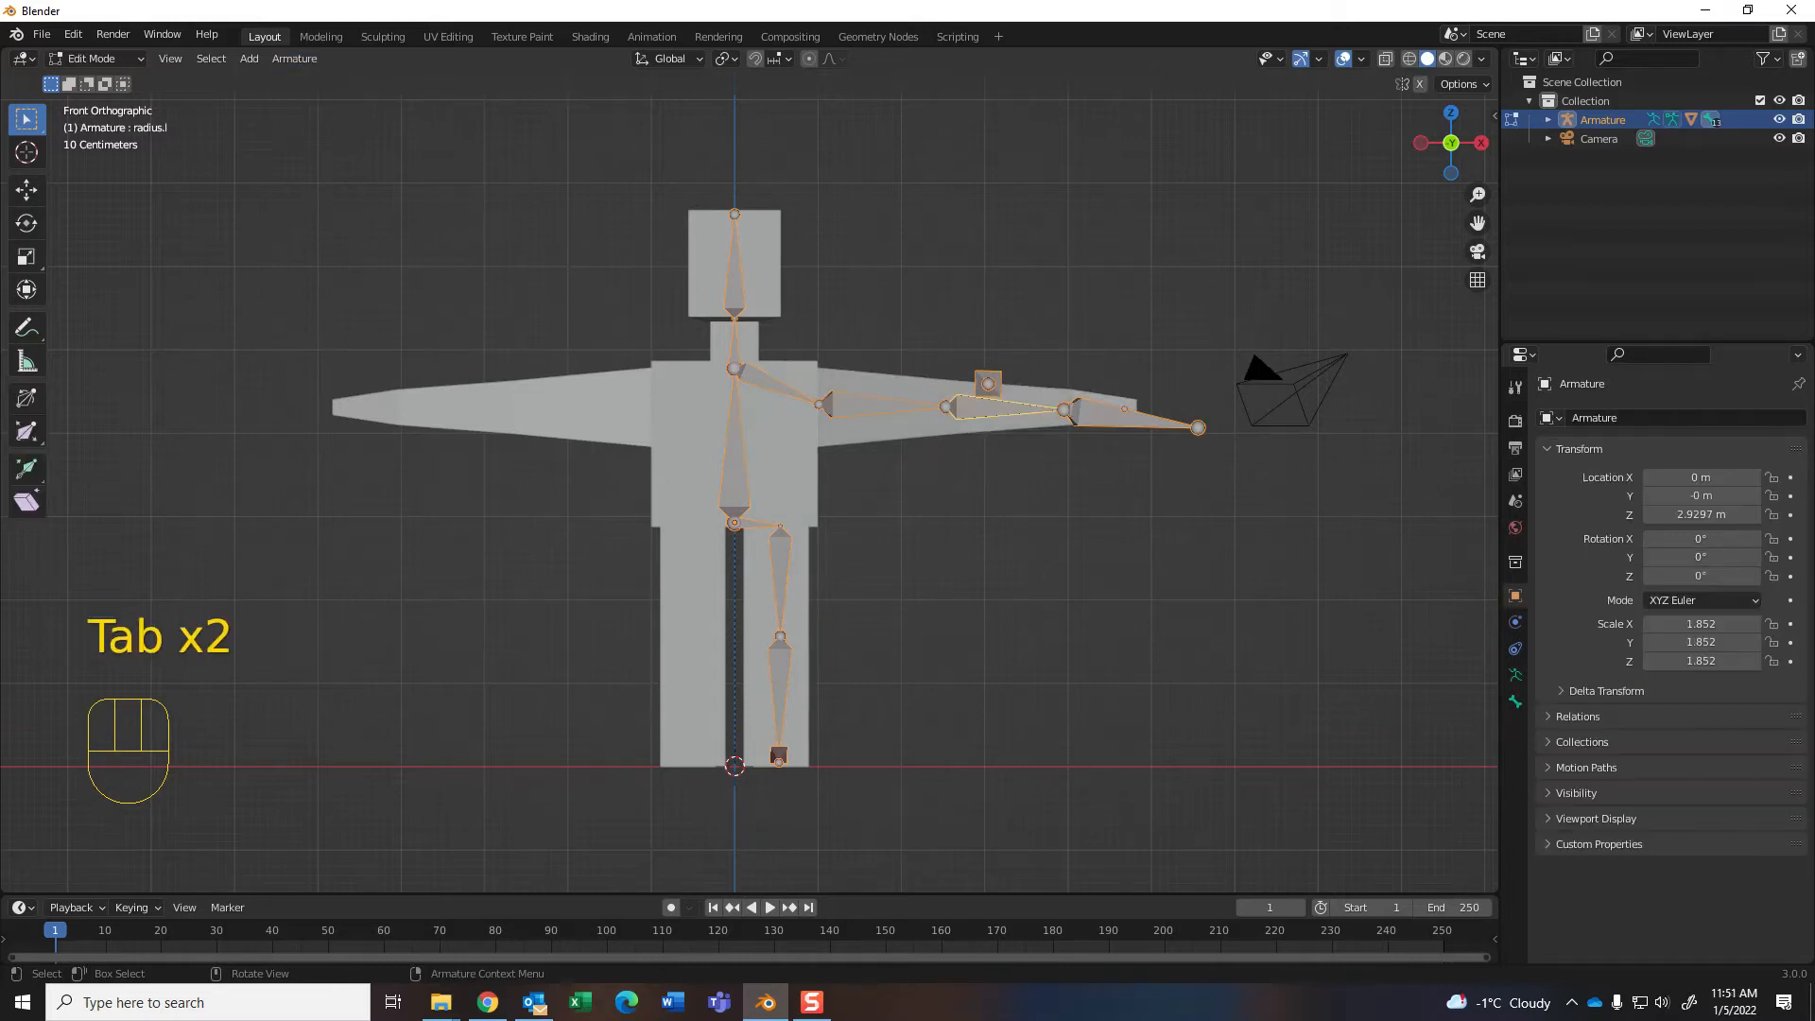
Step: Symmetrize the selected bones to create matching right-side arm, leg and IK target bones
{"action": "left_click", "coordinate": [294, 58]}
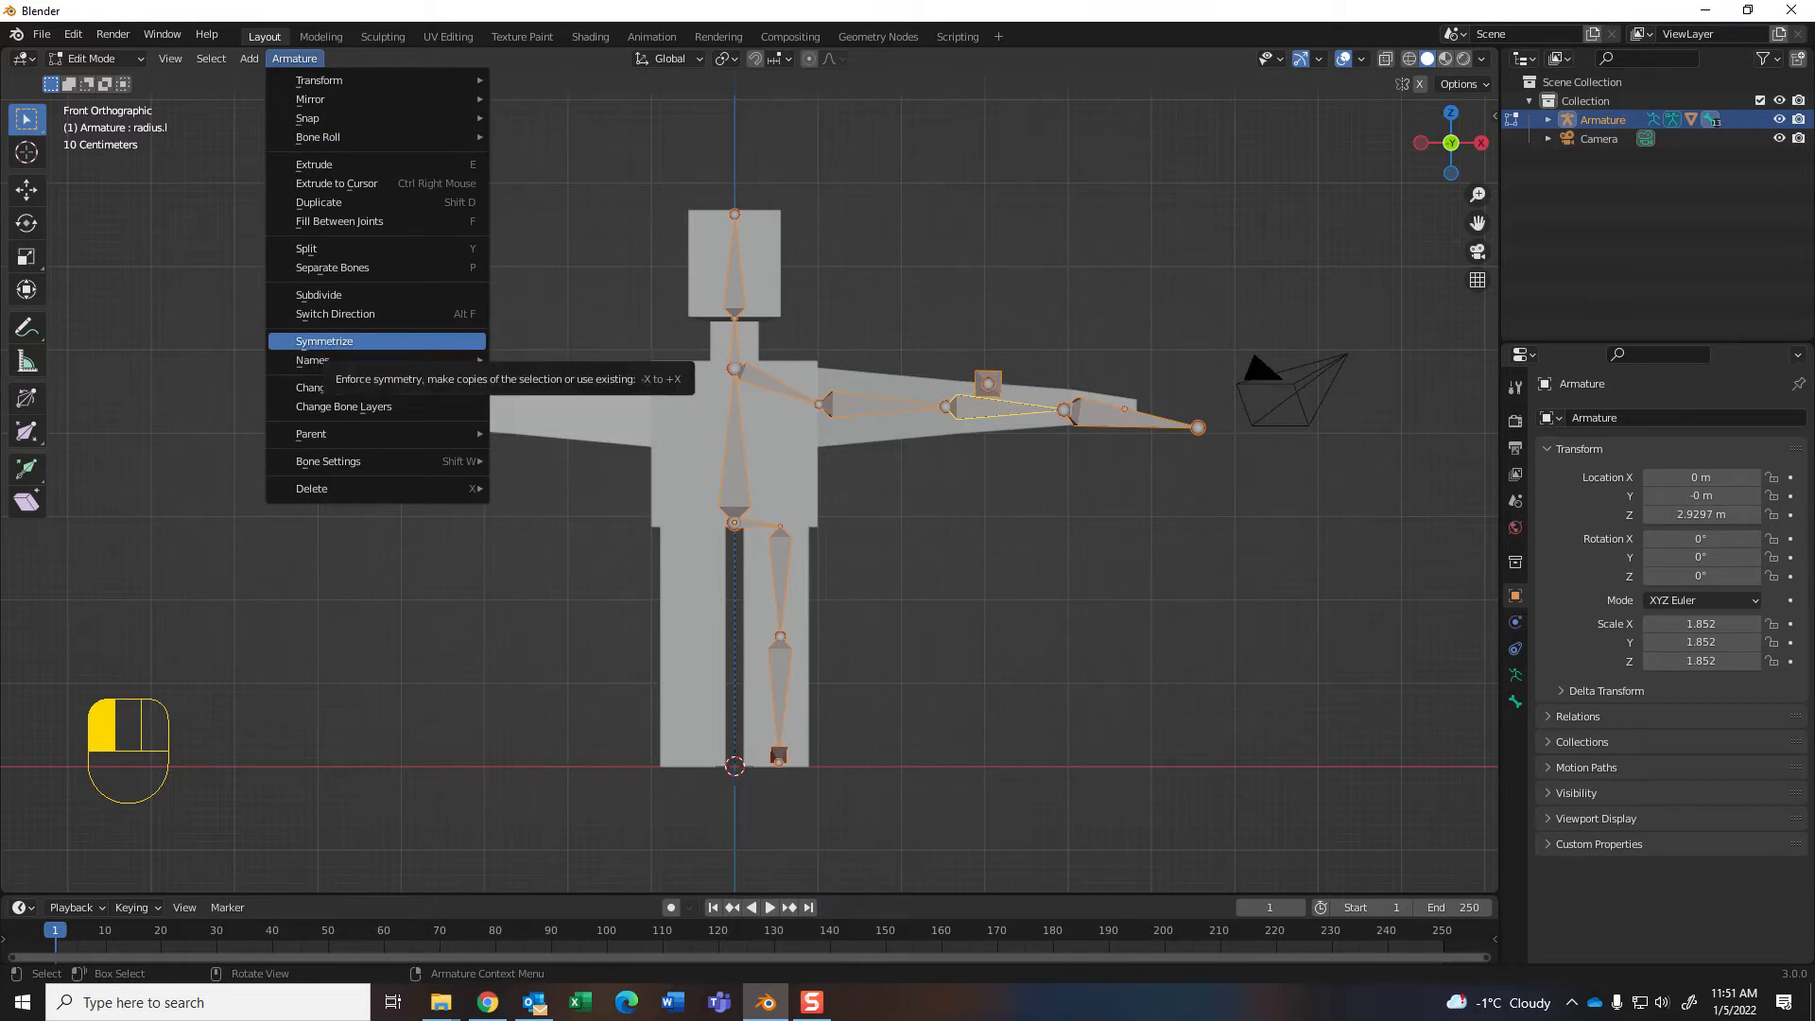
{"action": "left_click", "coordinate": [324, 342]}
{"action": "left_click", "coordinate": [294, 58]}
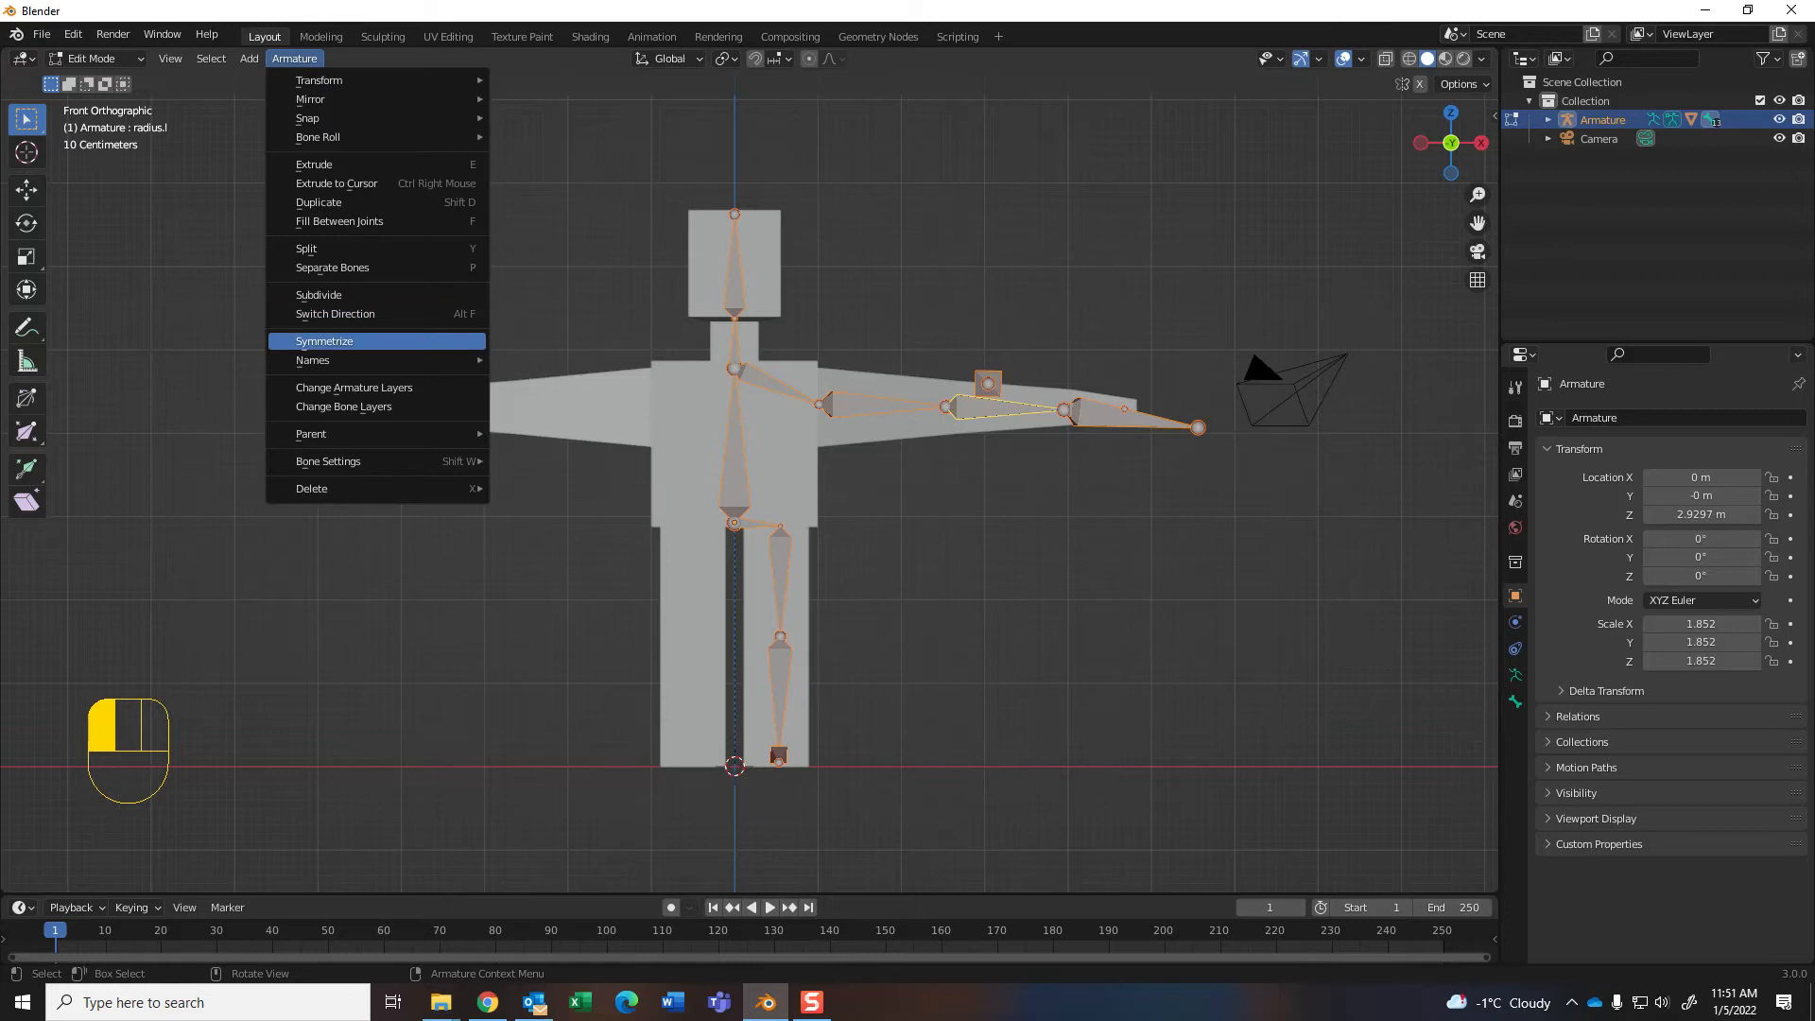
{"action": "left_click", "coordinate": [325, 341]}
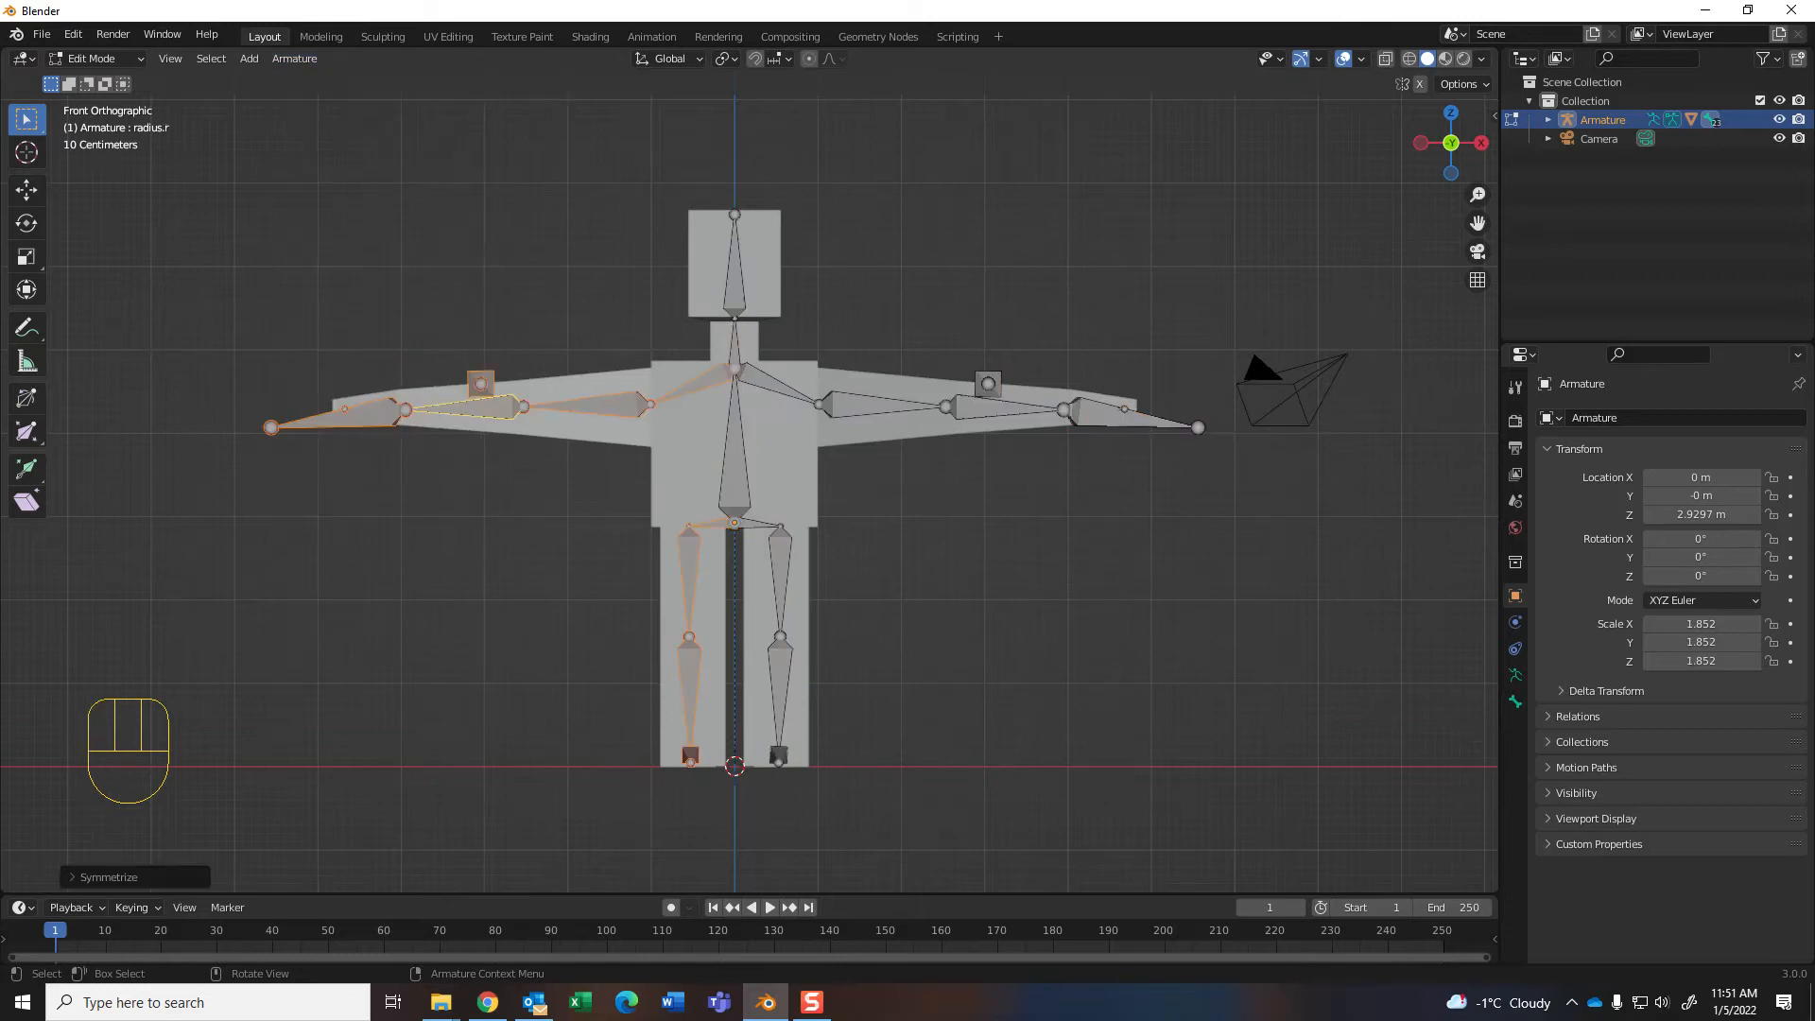
Step: Examine the names and bone properties of the mirrored shoulder, upper arm and hand IK bones on the right side
{"action": "left_click", "coordinate": [1516, 701]}
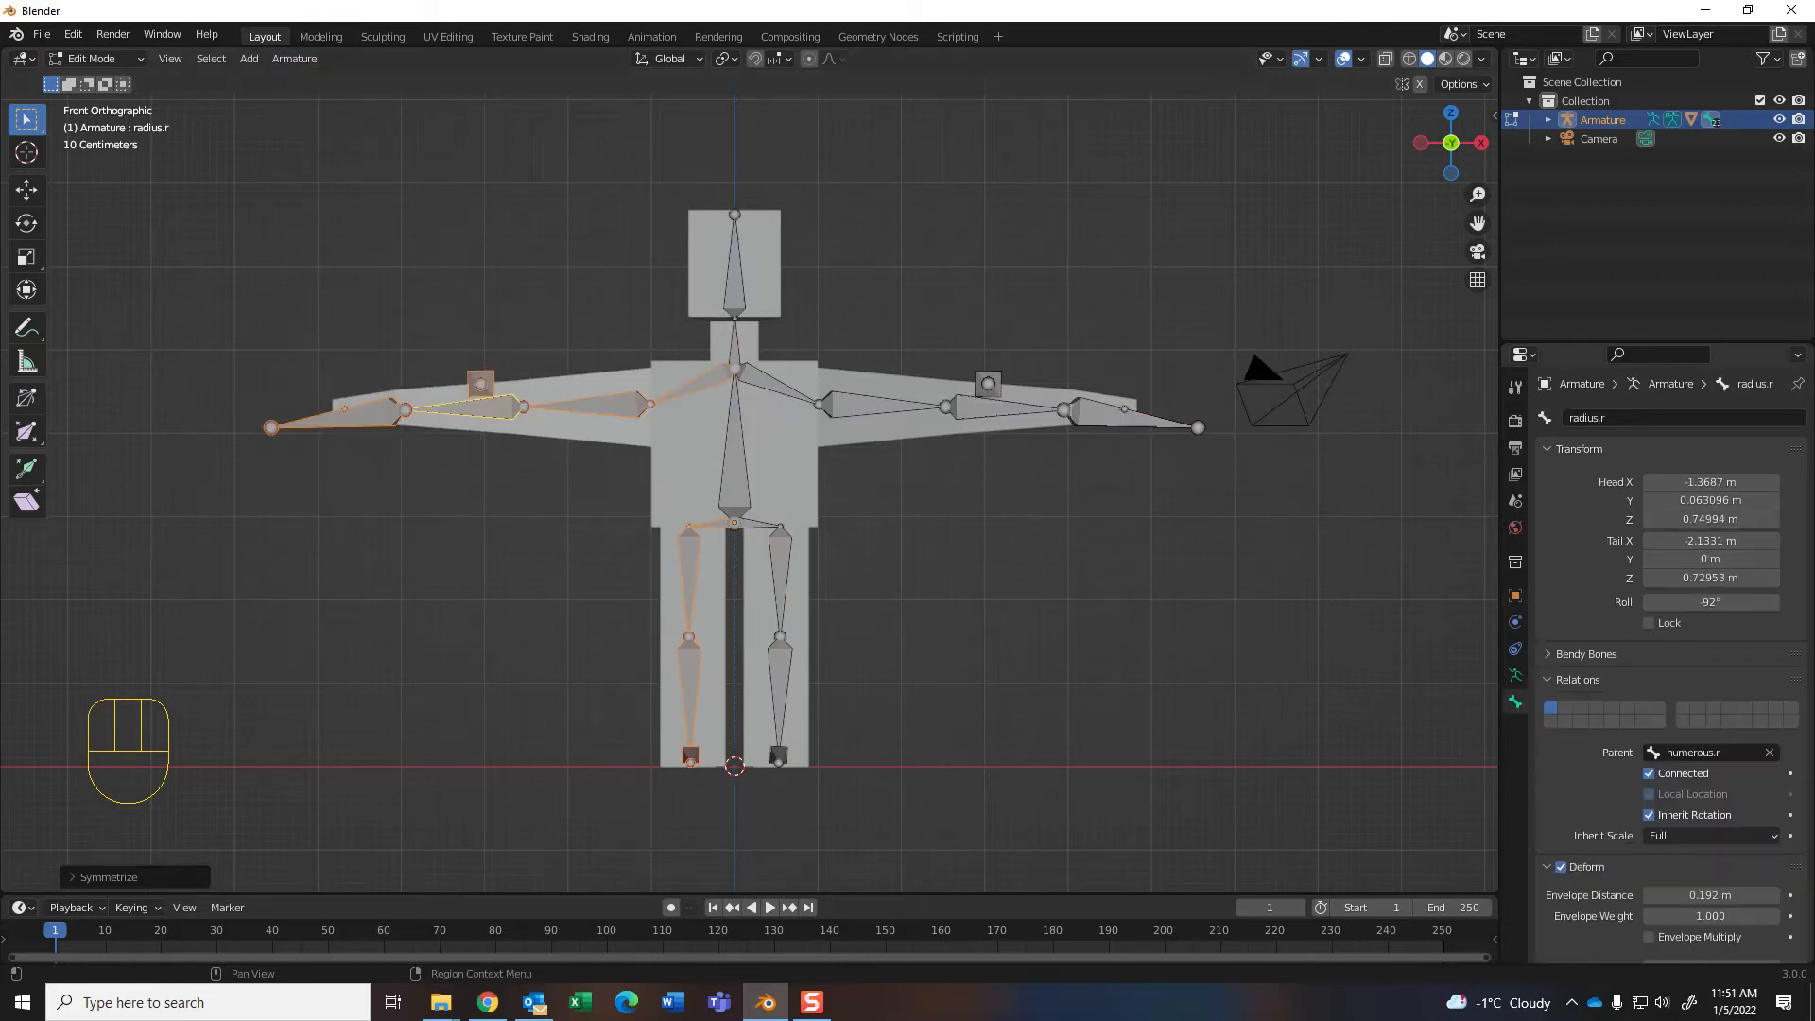
{"action": "left_click", "coordinate": [698, 383]}
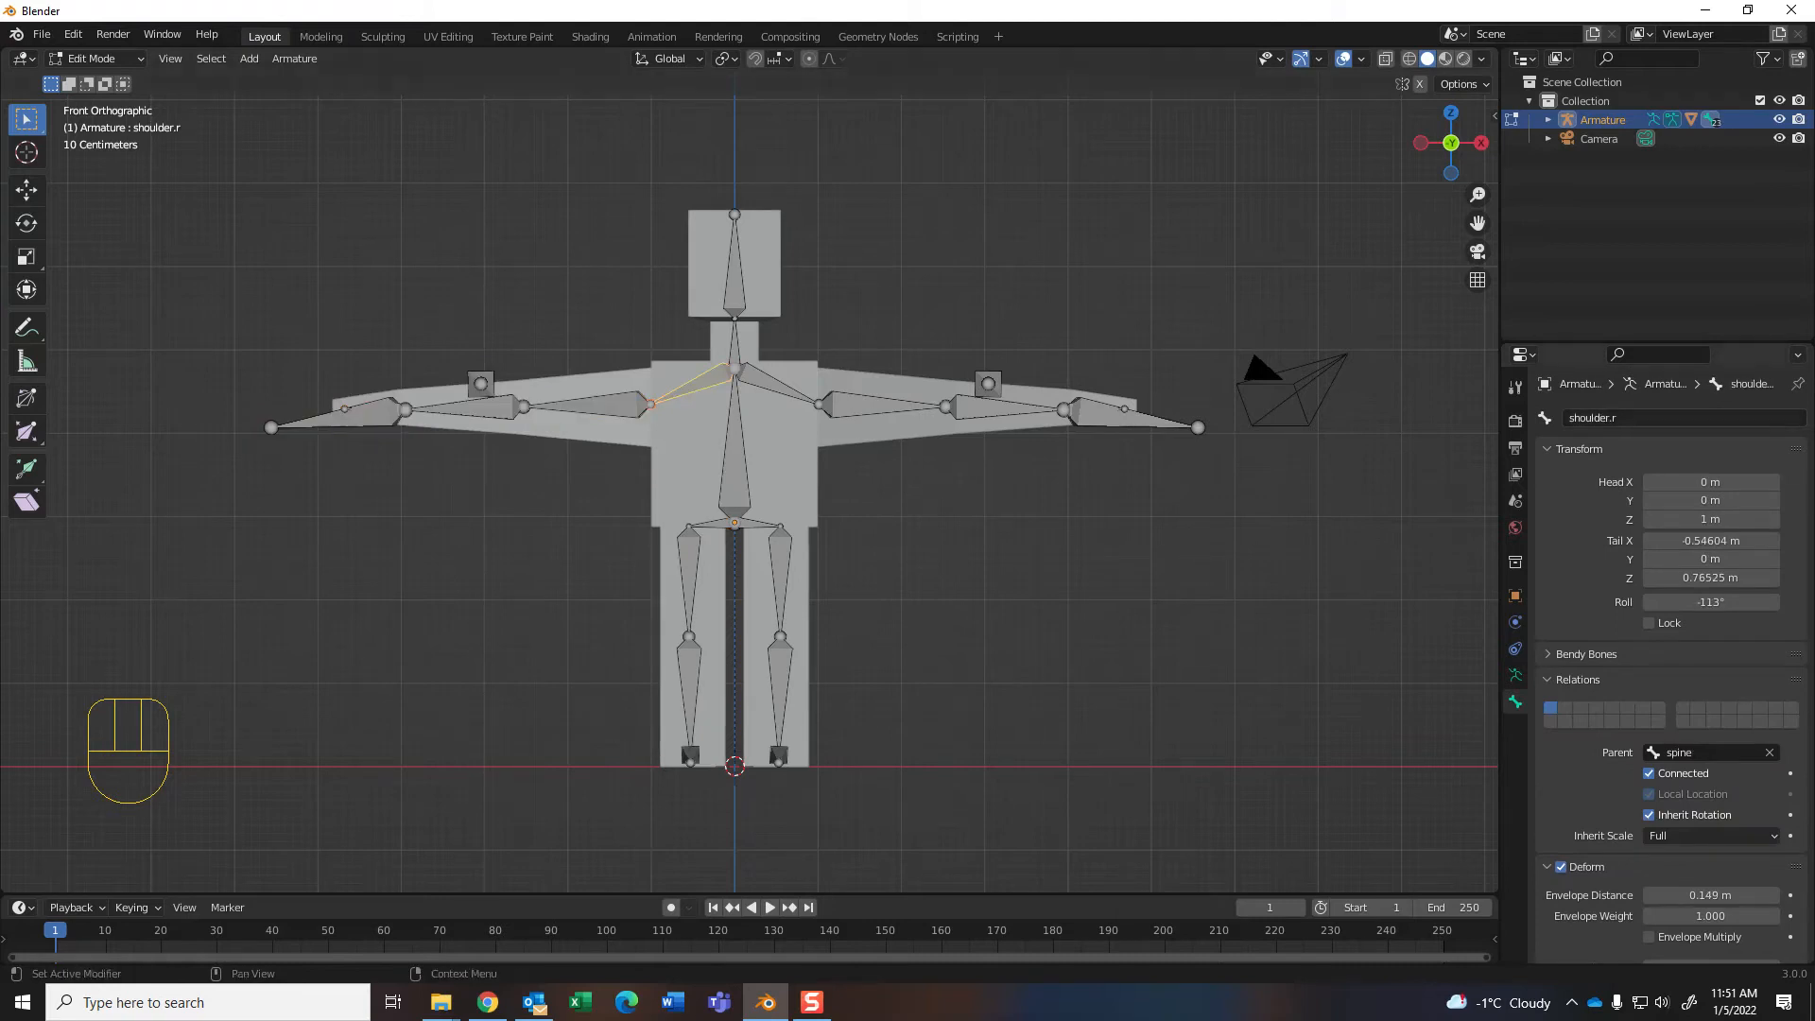
{"action": "left_click", "coordinate": [586, 404]}
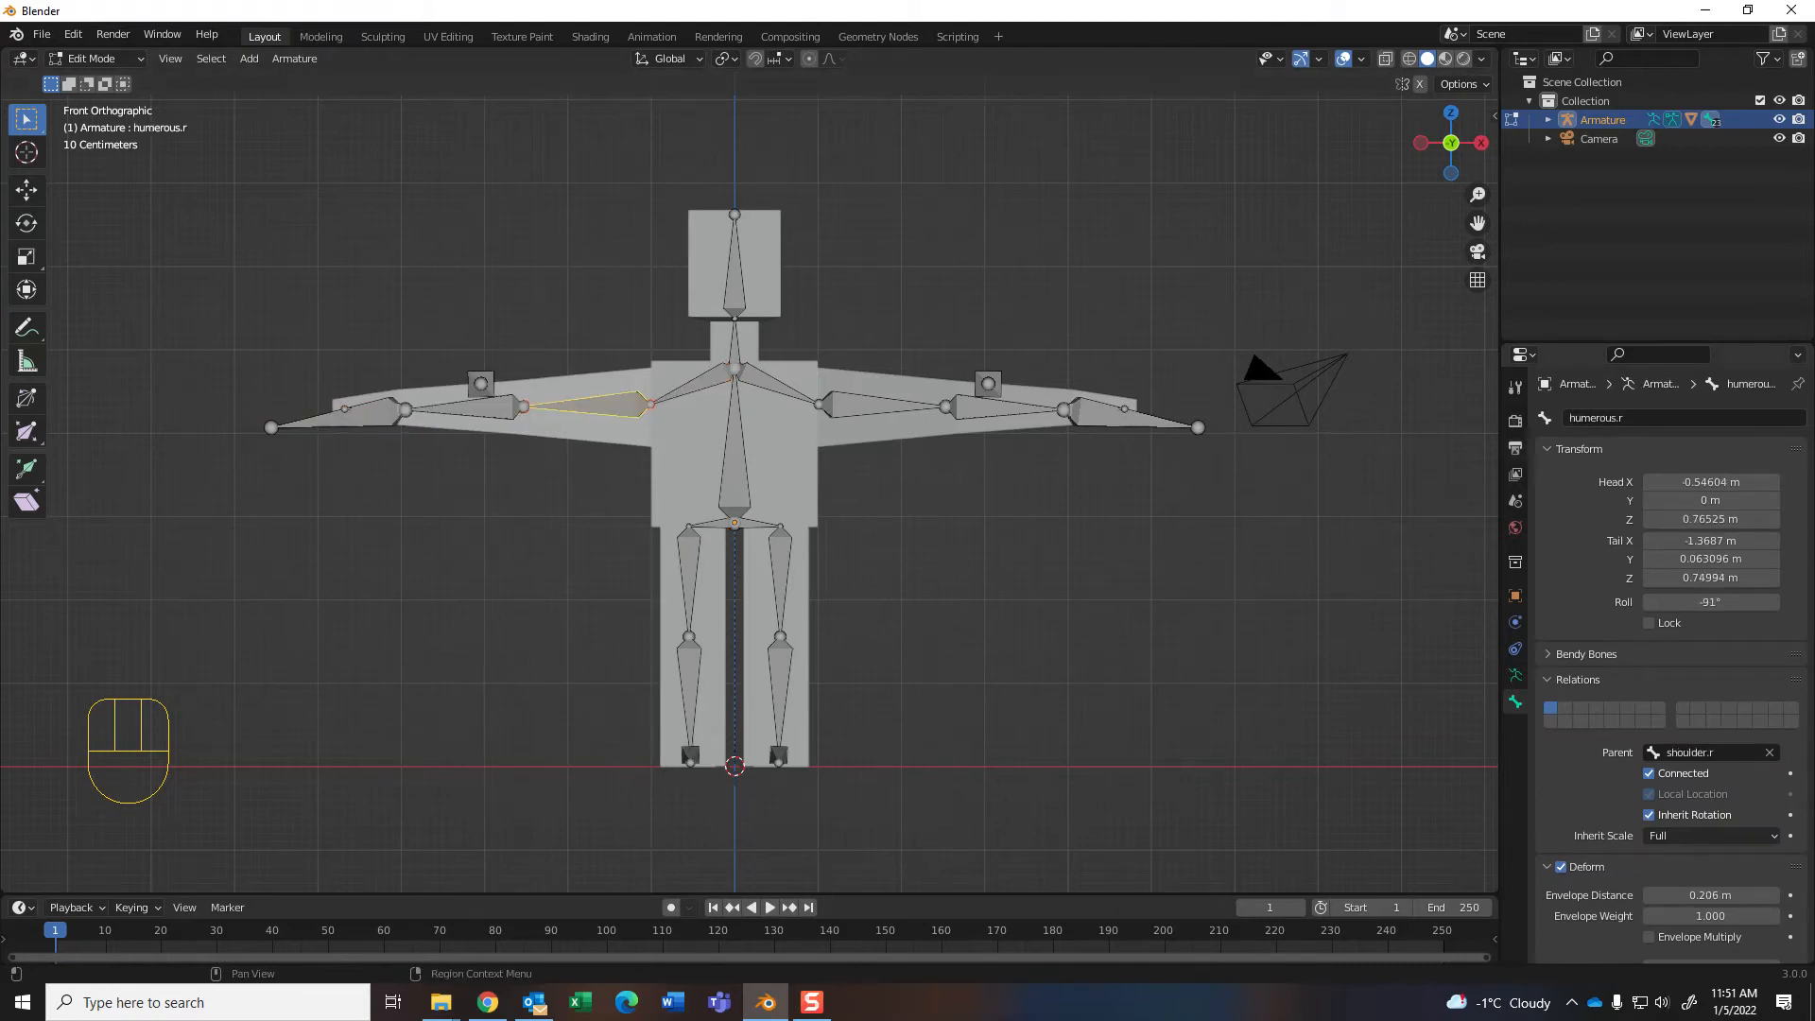
{"action": "middle_click_drag", "start_coordinate": [586, 404], "coordinate": [699, 463]}
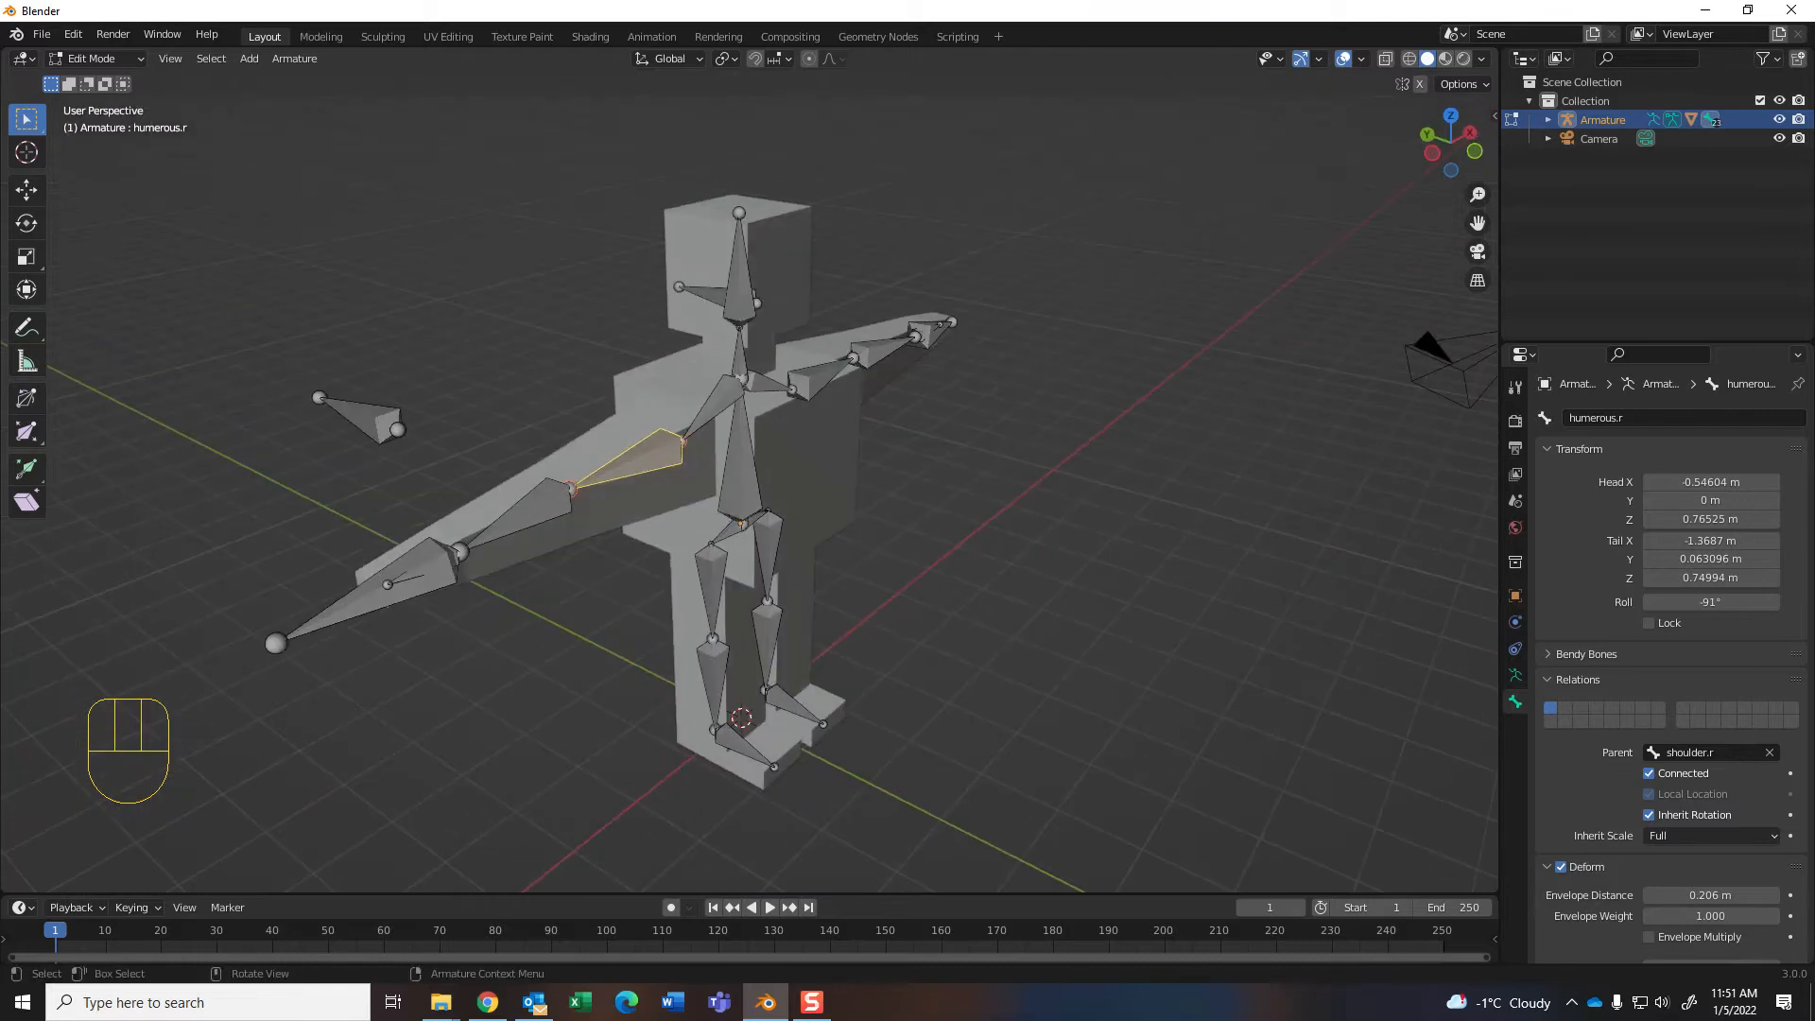
{"action": "left_click", "coordinate": [361, 601]}
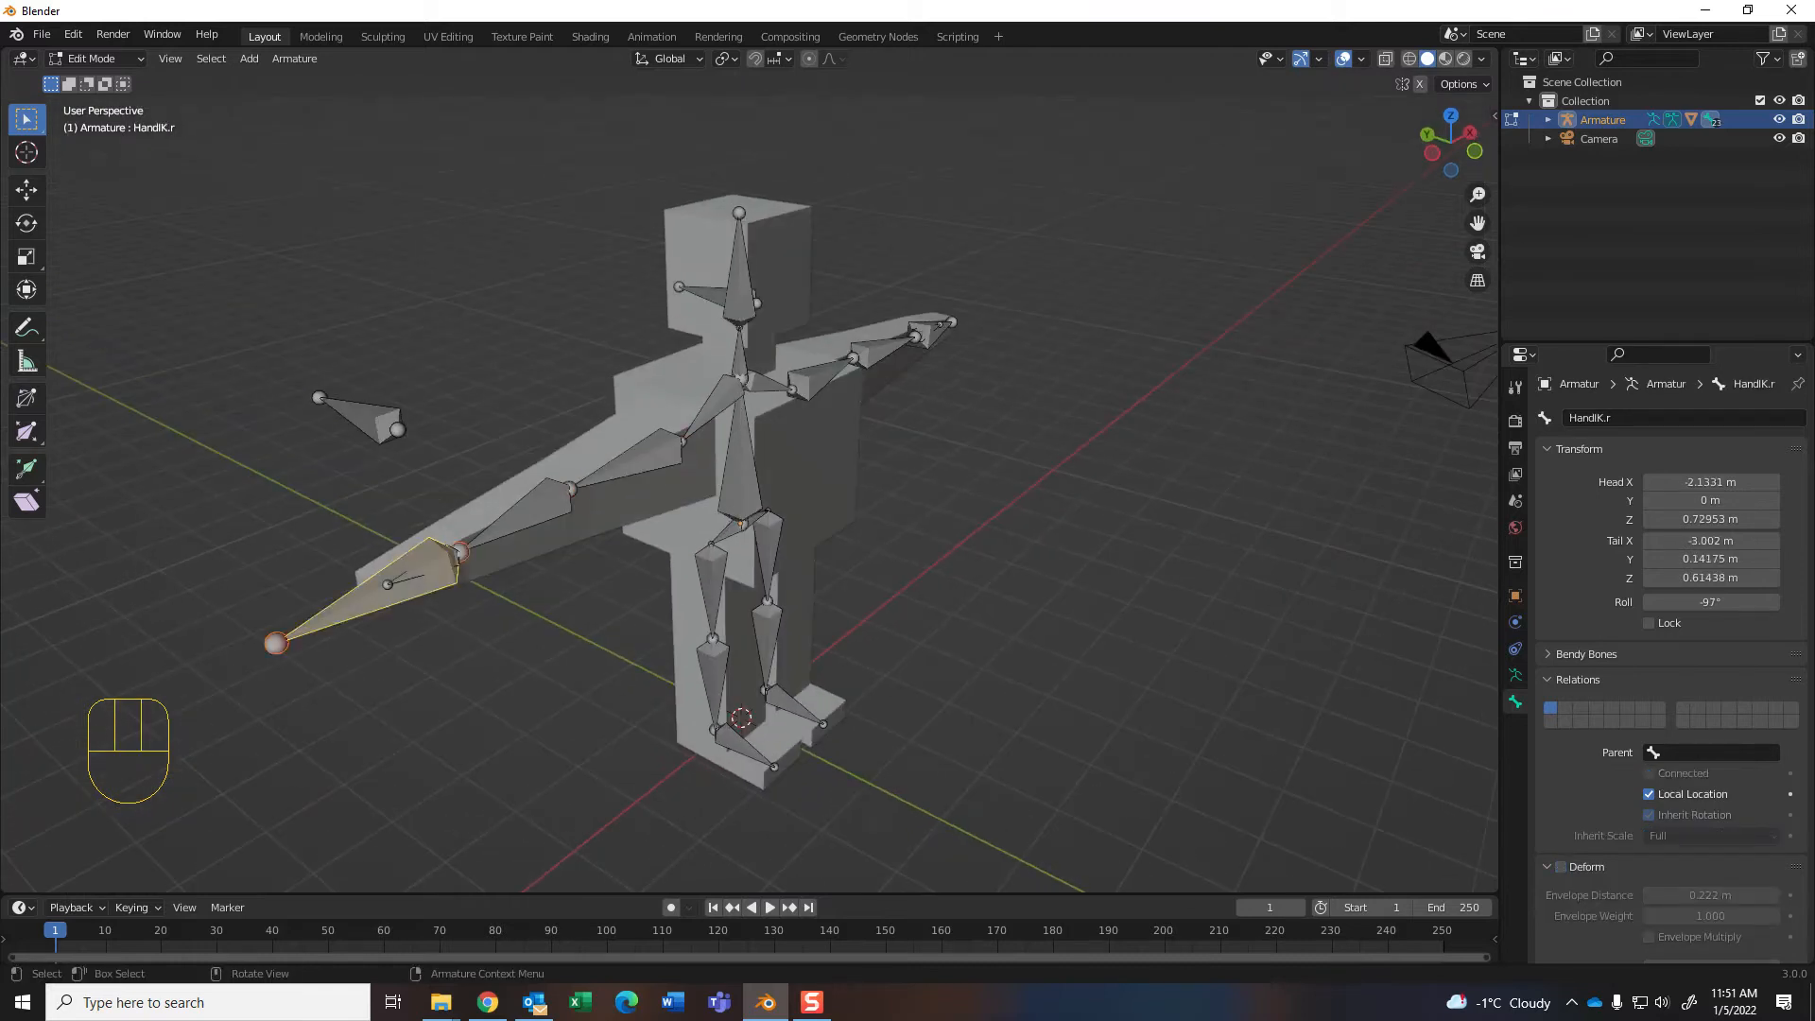
{"action": "middle_click_drag", "start_coordinate": [662, 454], "coordinate": [739, 459]}
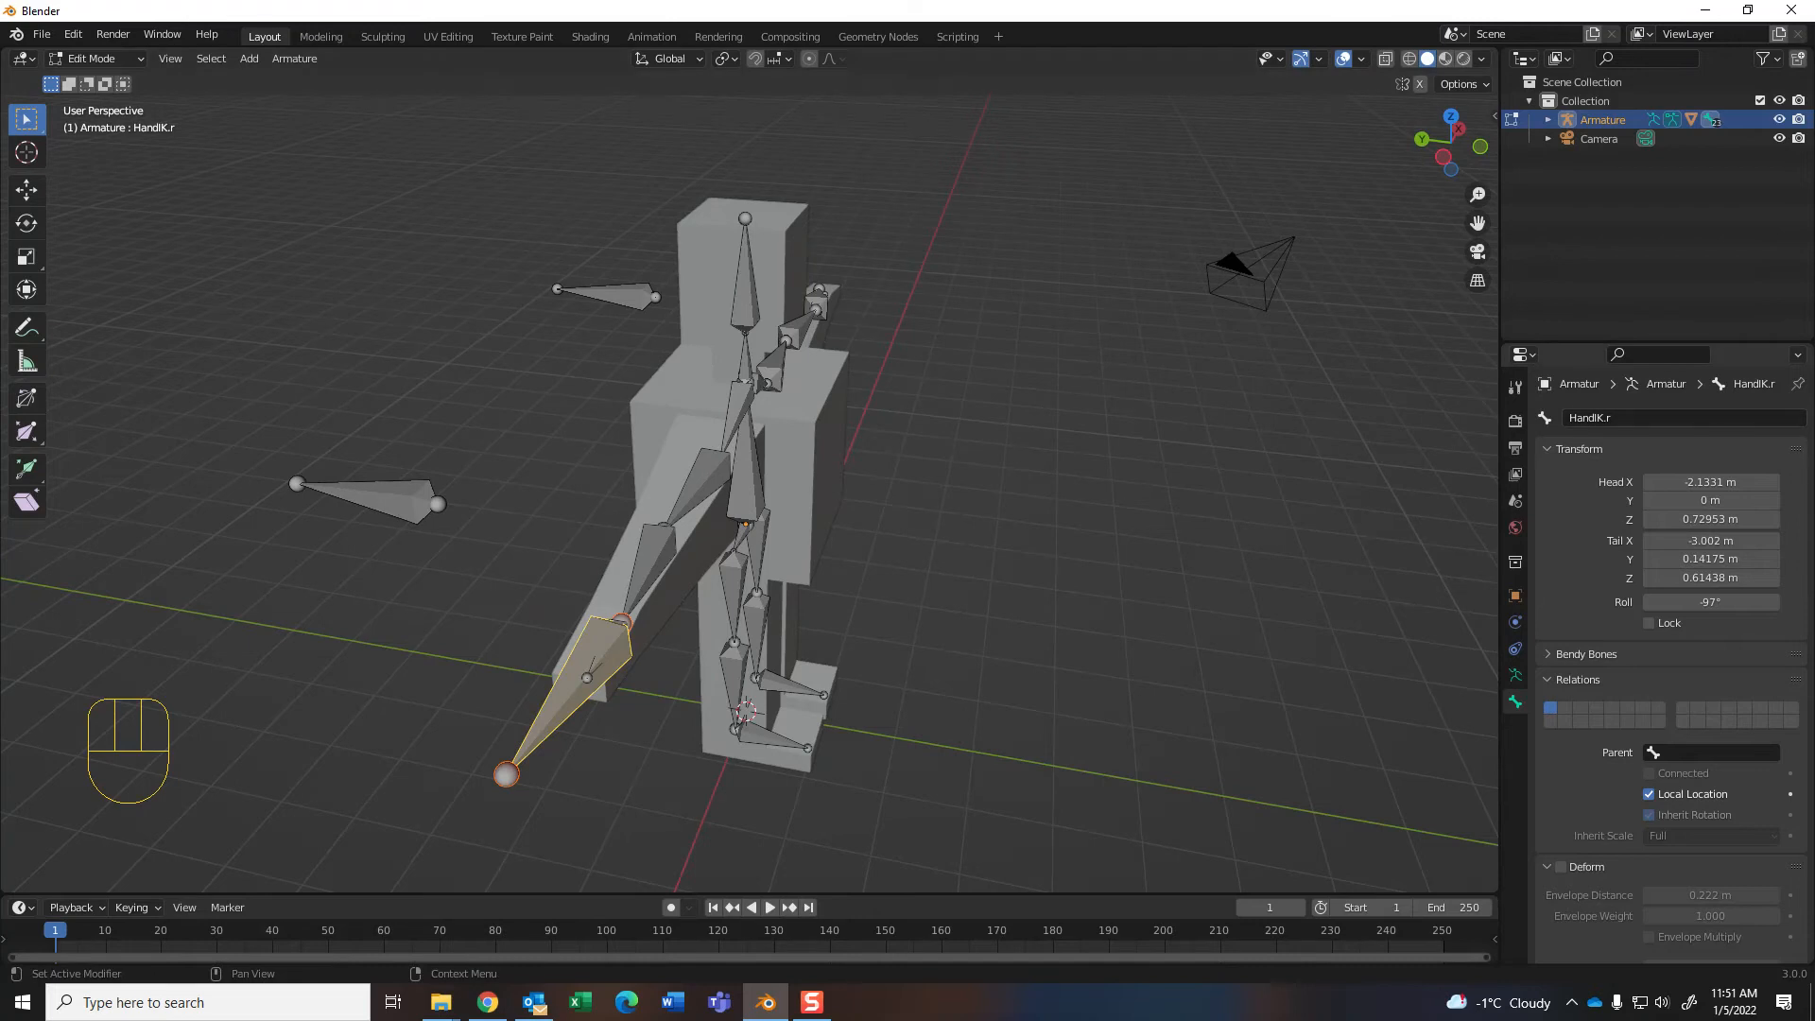
{"action": "middle_click_drag", "start_coordinate": [775, 472], "coordinate": [595, 452]}
Step: In Object Mode, parent the body mesh to the armature with automatic weights
{"action": "left_click", "coordinate": [734, 463]}
{"action": "key", "text": "Tab"}
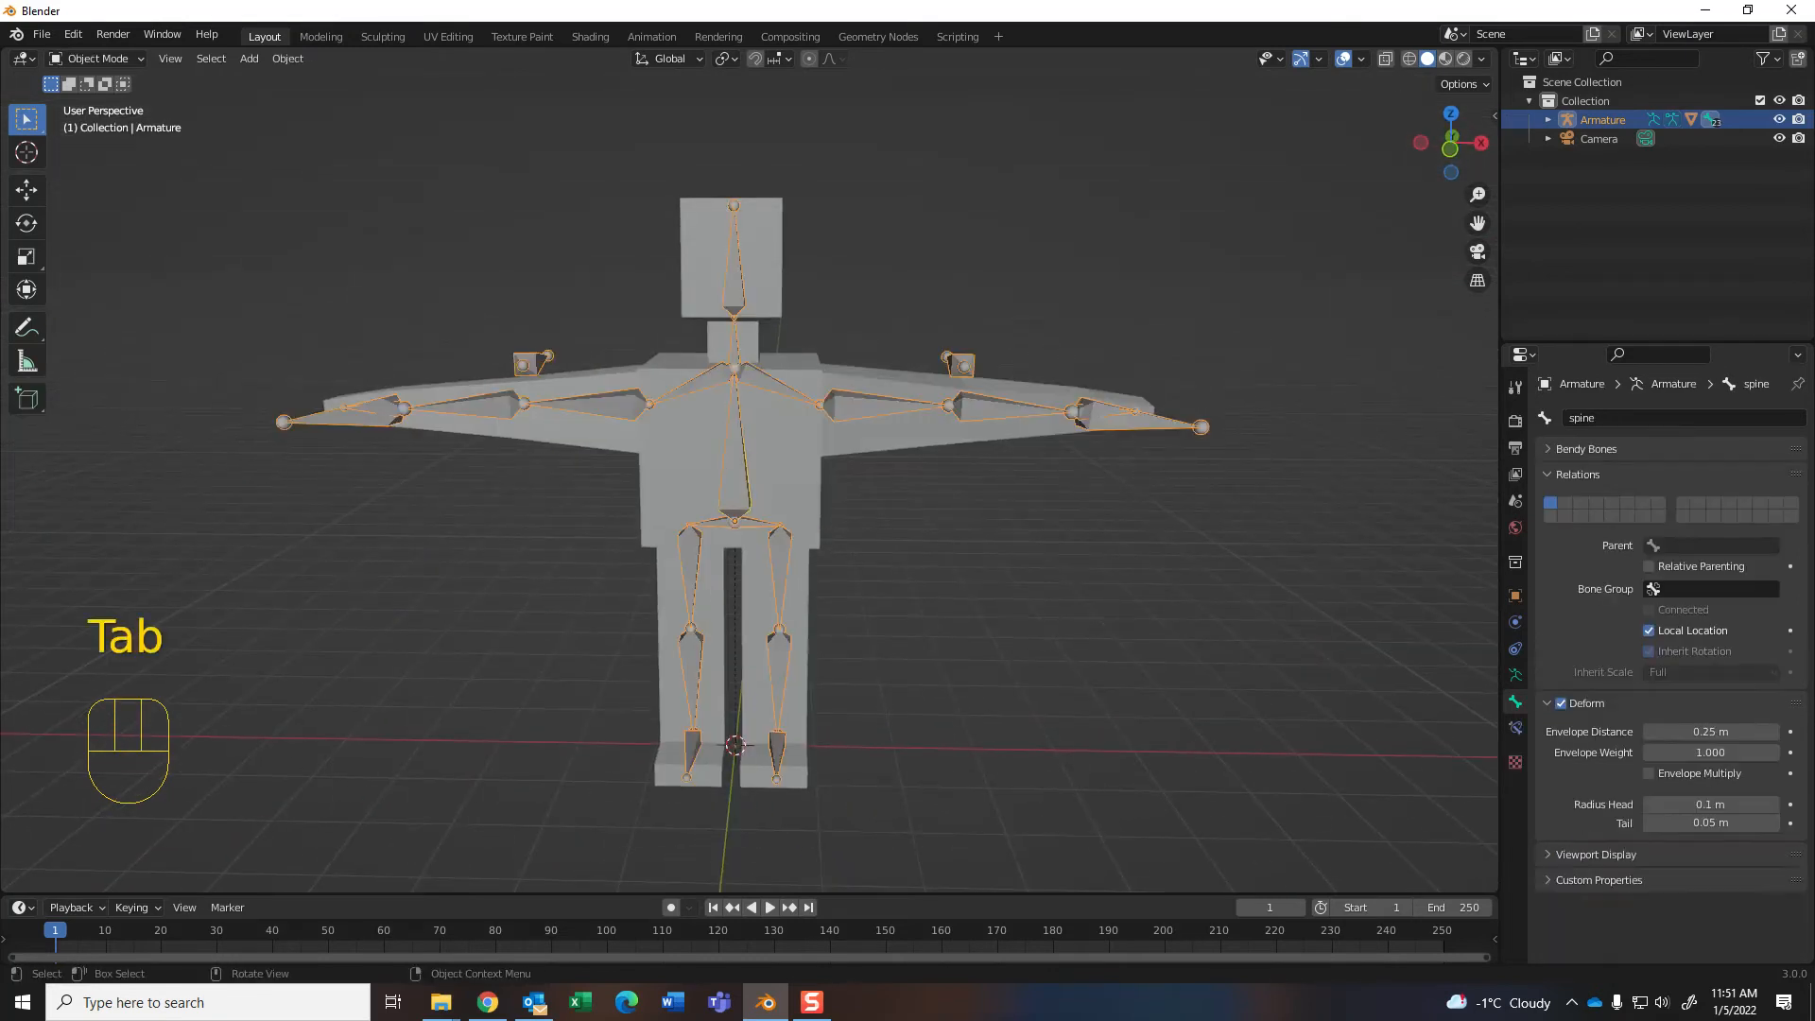
{"action": "left_click", "coordinate": [907, 557]}
{"action": "left_click", "coordinate": [789, 482]}
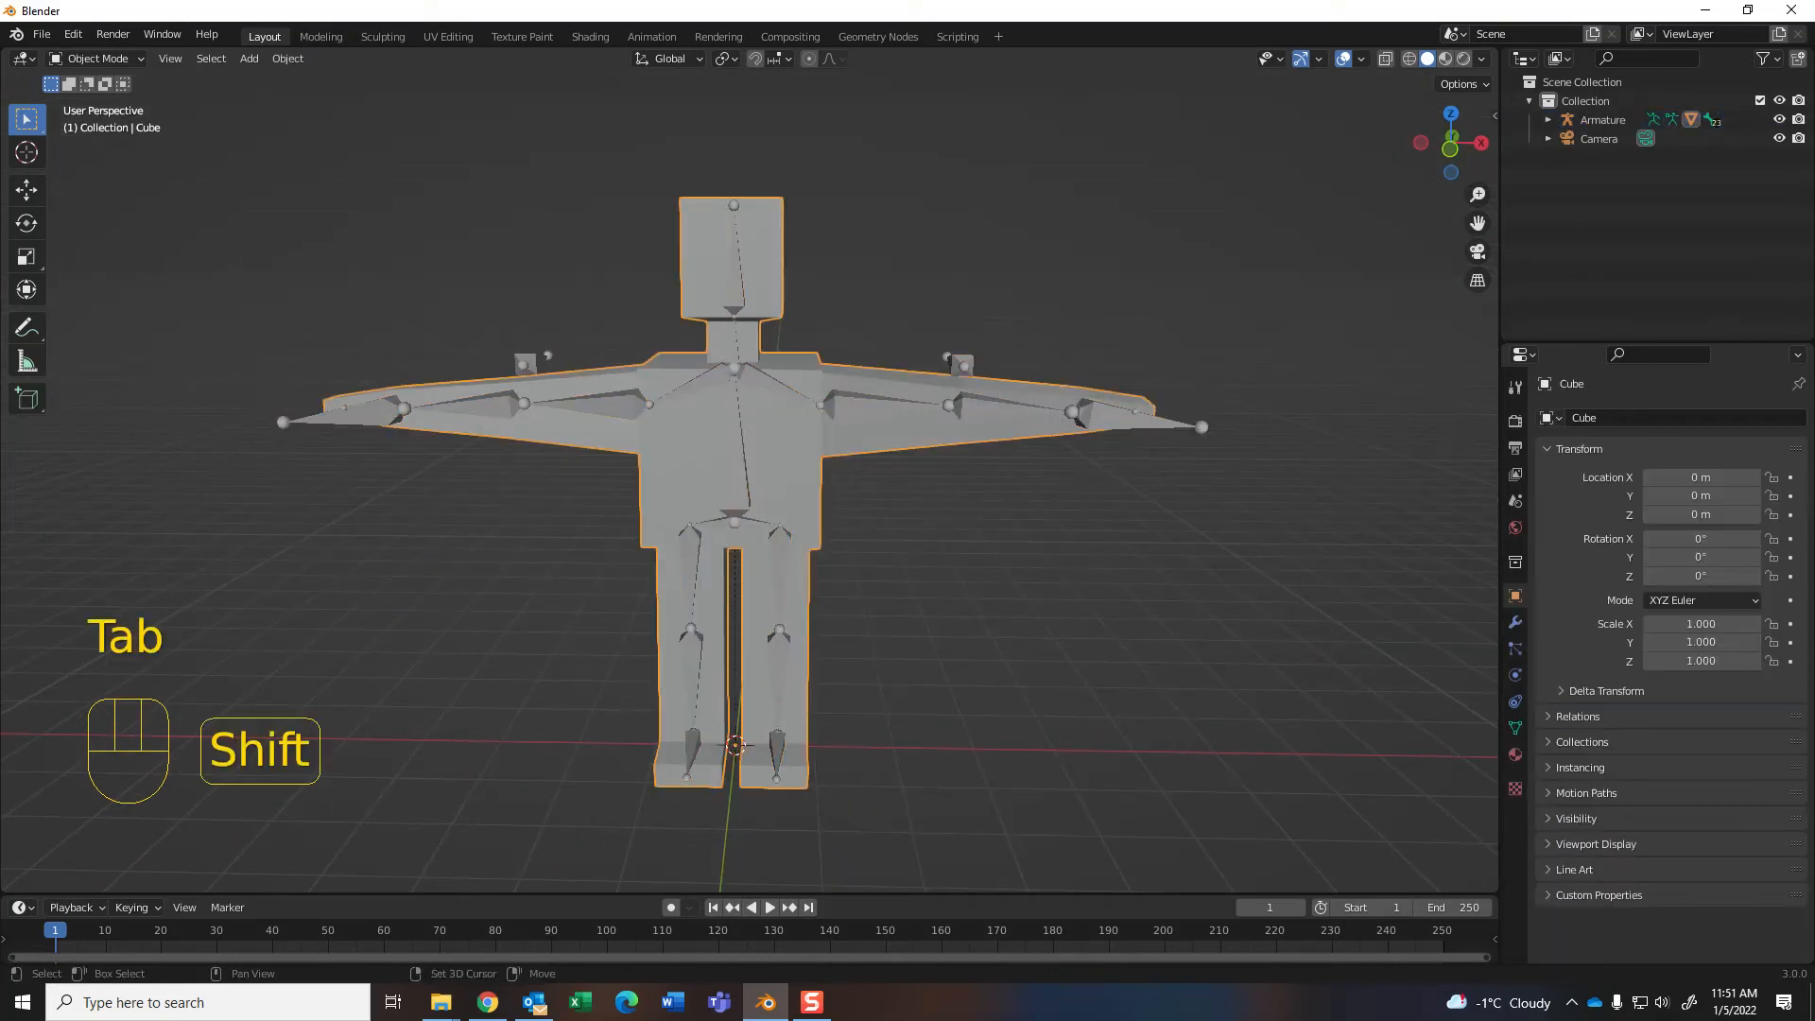
{"action": "left_click", "coordinate": [734, 463], "text": "shift"}
{"action": "key", "text": "ctrl+p"}
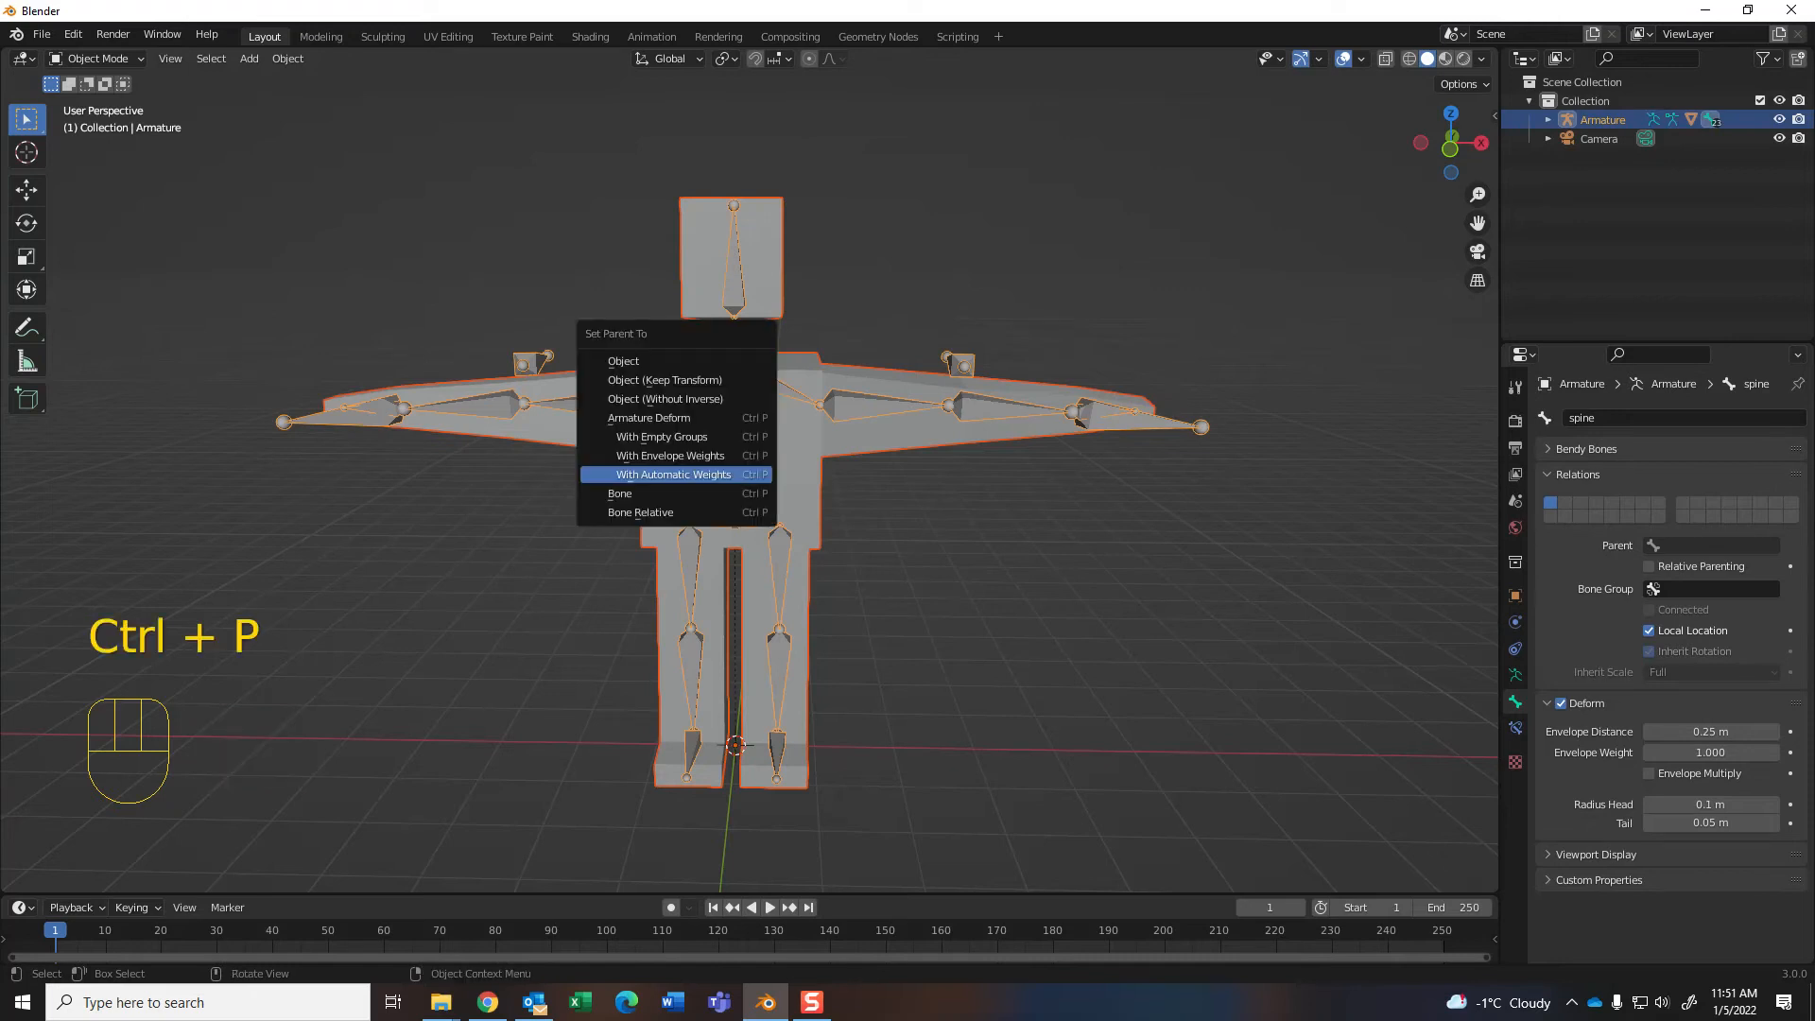
{"action": "left_click", "coordinate": [674, 475]}
Step: Switch the armature to Pose Mode and rotate the HandIK.r bone so its tip points down and inward
{"action": "middle_click_drag", "start_coordinate": [756, 472], "coordinate": [643, 449]}
{"action": "left_click", "coordinate": [94, 59]}
{"action": "left_click", "coordinate": [94, 123]}
{"action": "left_click", "coordinate": [327, 441]}
{"action": "middle_click_drag", "start_coordinate": [326, 444], "coordinate": [469, 487]}
{"action": "key", "text": "r"}
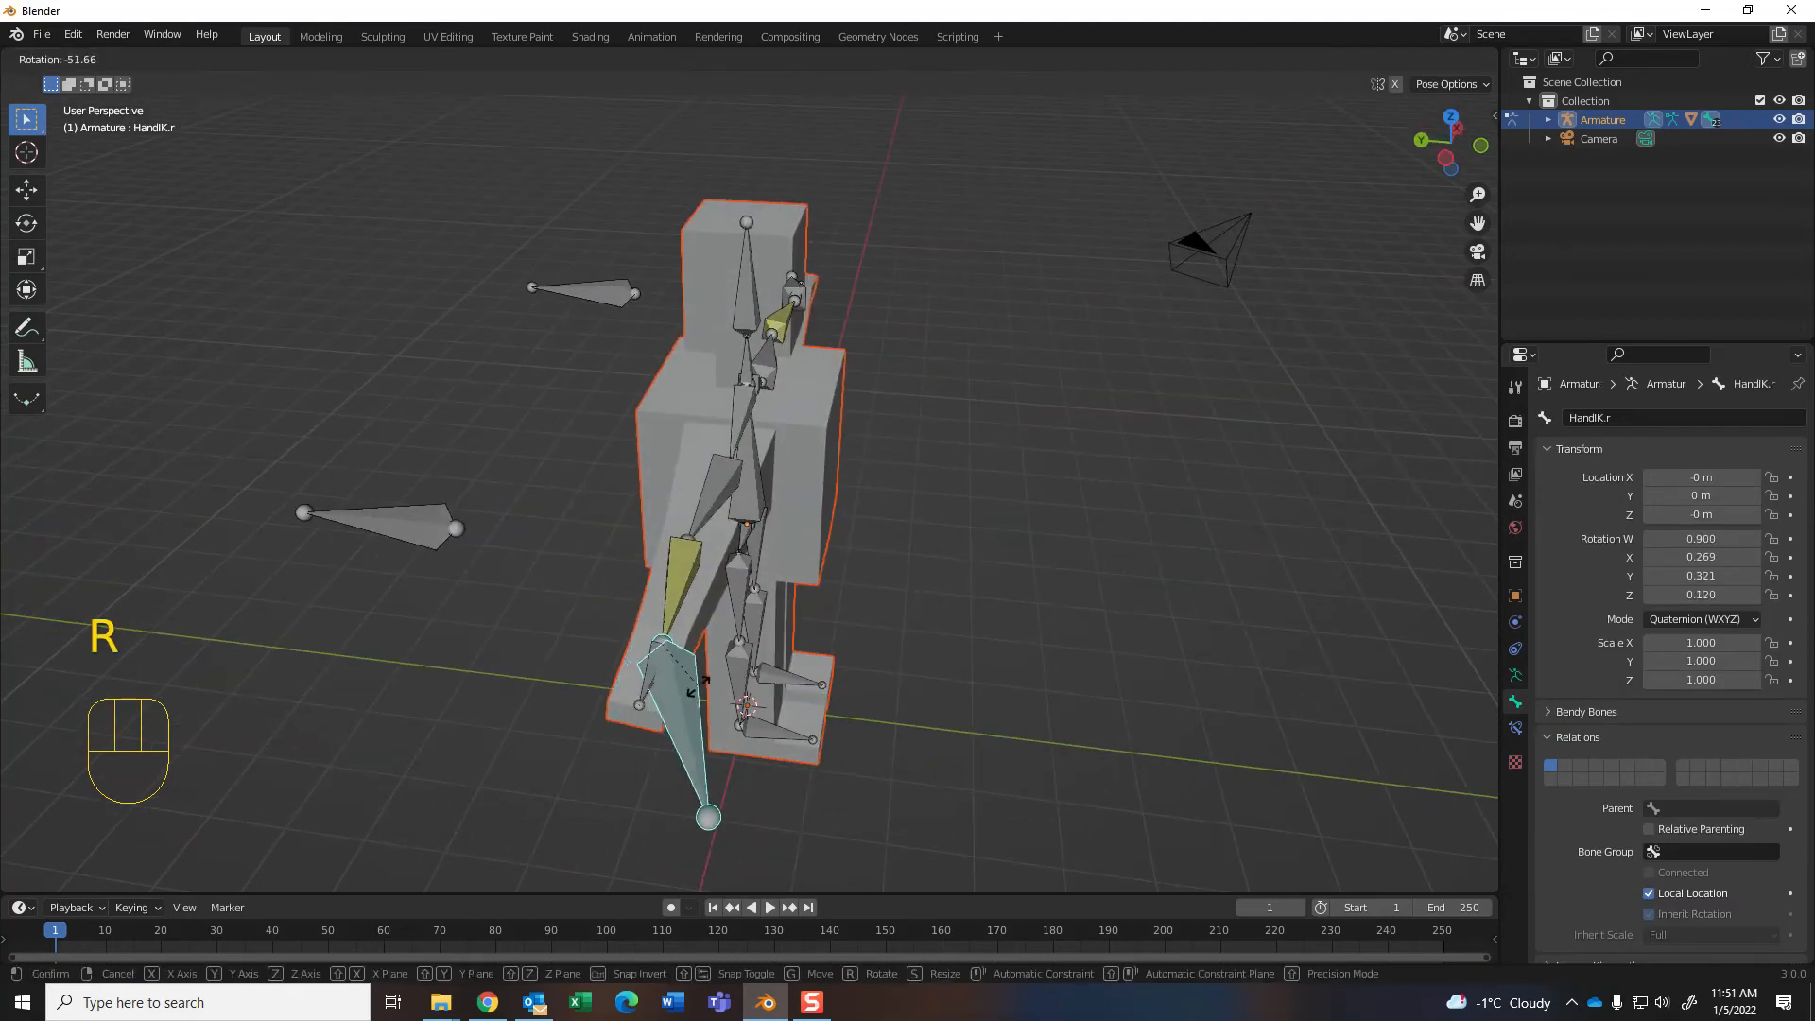
{"action": "key", "text": "Return"}
Step: Move the HandIK.r bone to local location about 0.289, -0.237, -0.011 m, bending the right arm
{"action": "key", "text": "g"}
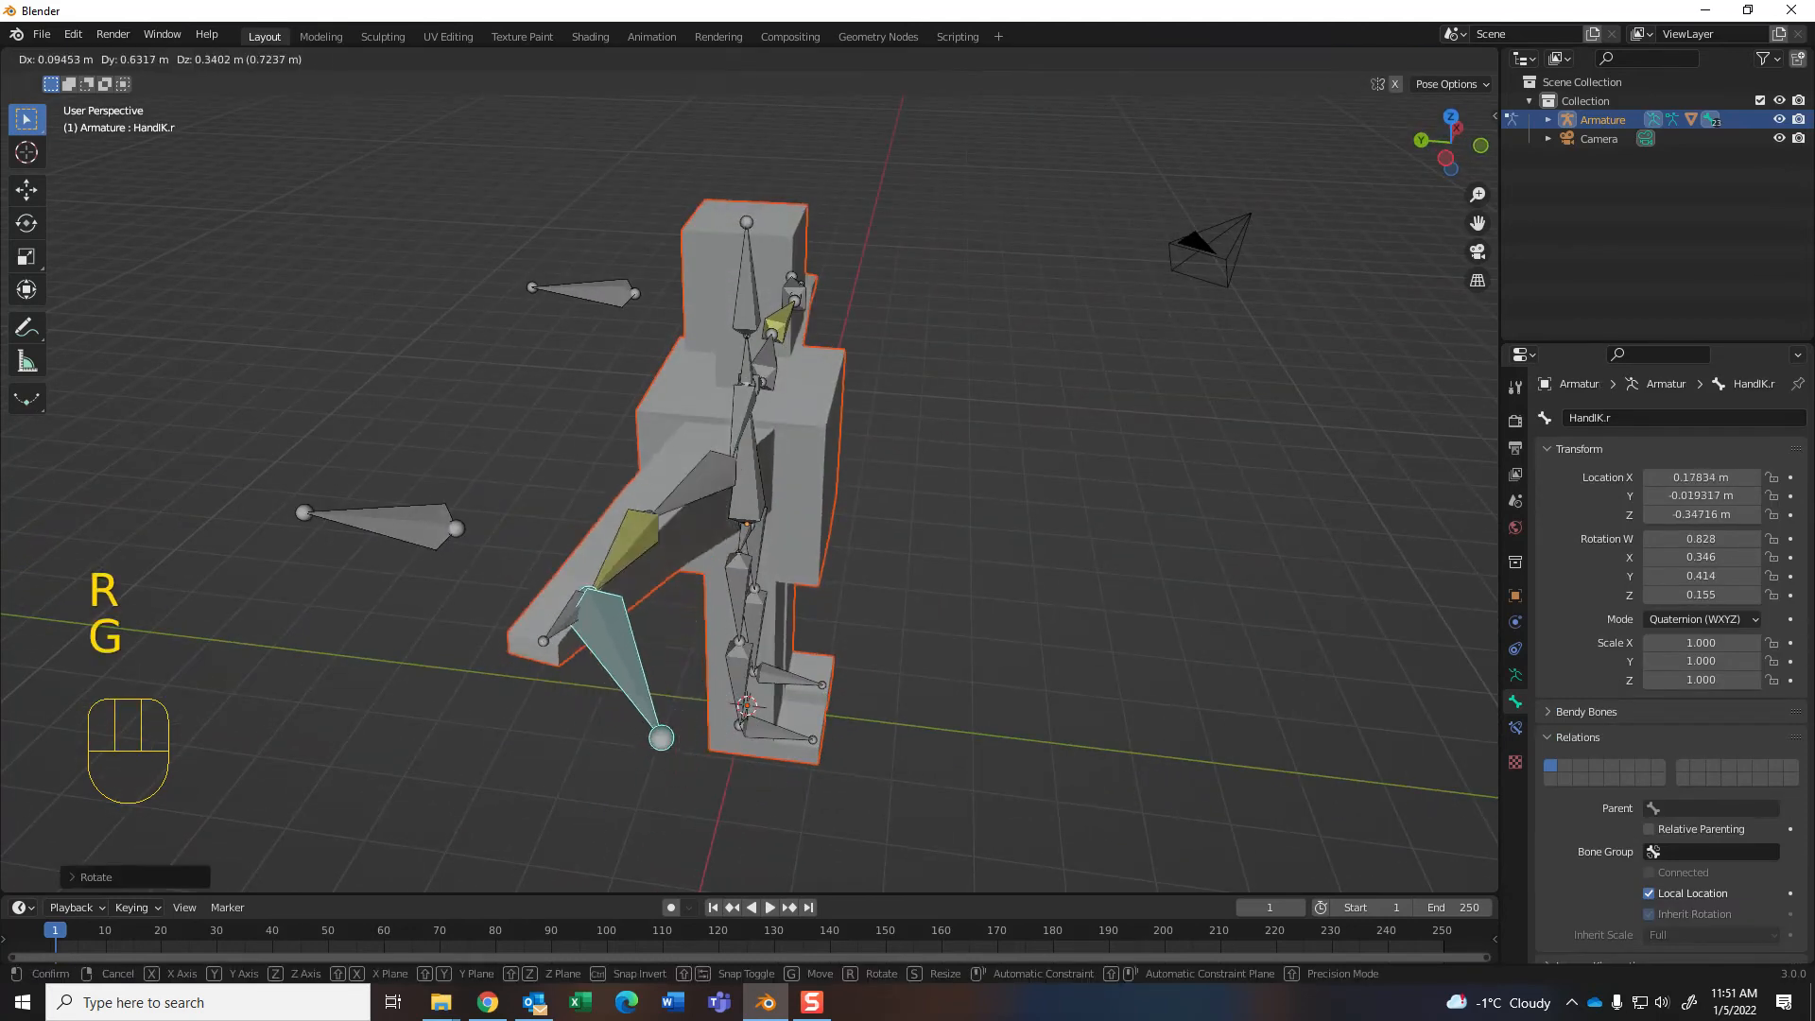
{"action": "key", "text": "Return"}
{"action": "middle_click_drag", "start_coordinate": [756, 473], "coordinate": [850, 397]}
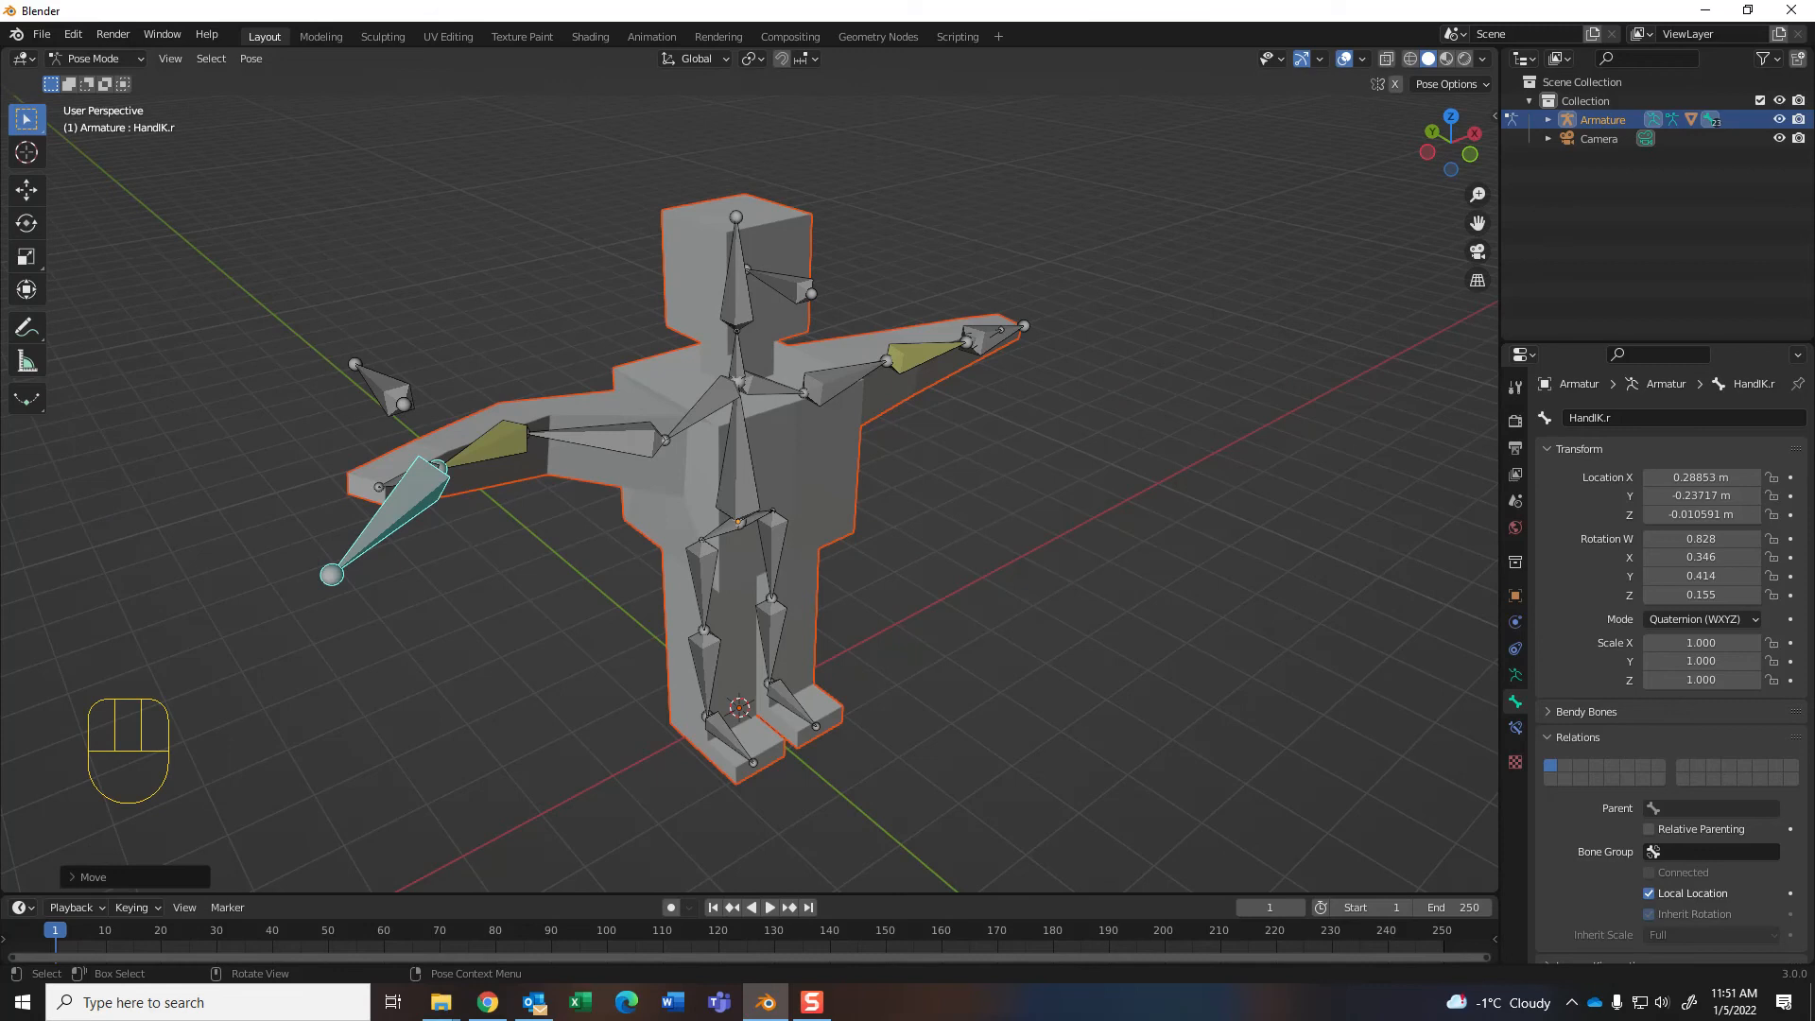
Step: Rotate the spine bone slightly, to a quaternion of about 0.999, 0.032, -0.003, -0.016, to test the torso's deformation
{"action": "middle_click_drag", "start_coordinate": [851, 397], "coordinate": [907, 444]}
{"action": "middle_click_drag", "start_coordinate": [747, 539], "coordinate": [955, 473]}
{"action": "middle_click_drag", "start_coordinate": [756, 491], "coordinate": [836, 465]}
{"action": "left_click", "coordinate": [740, 452]}
{"action": "key", "text": "r"}
{"action": "key", "text": "Return"}
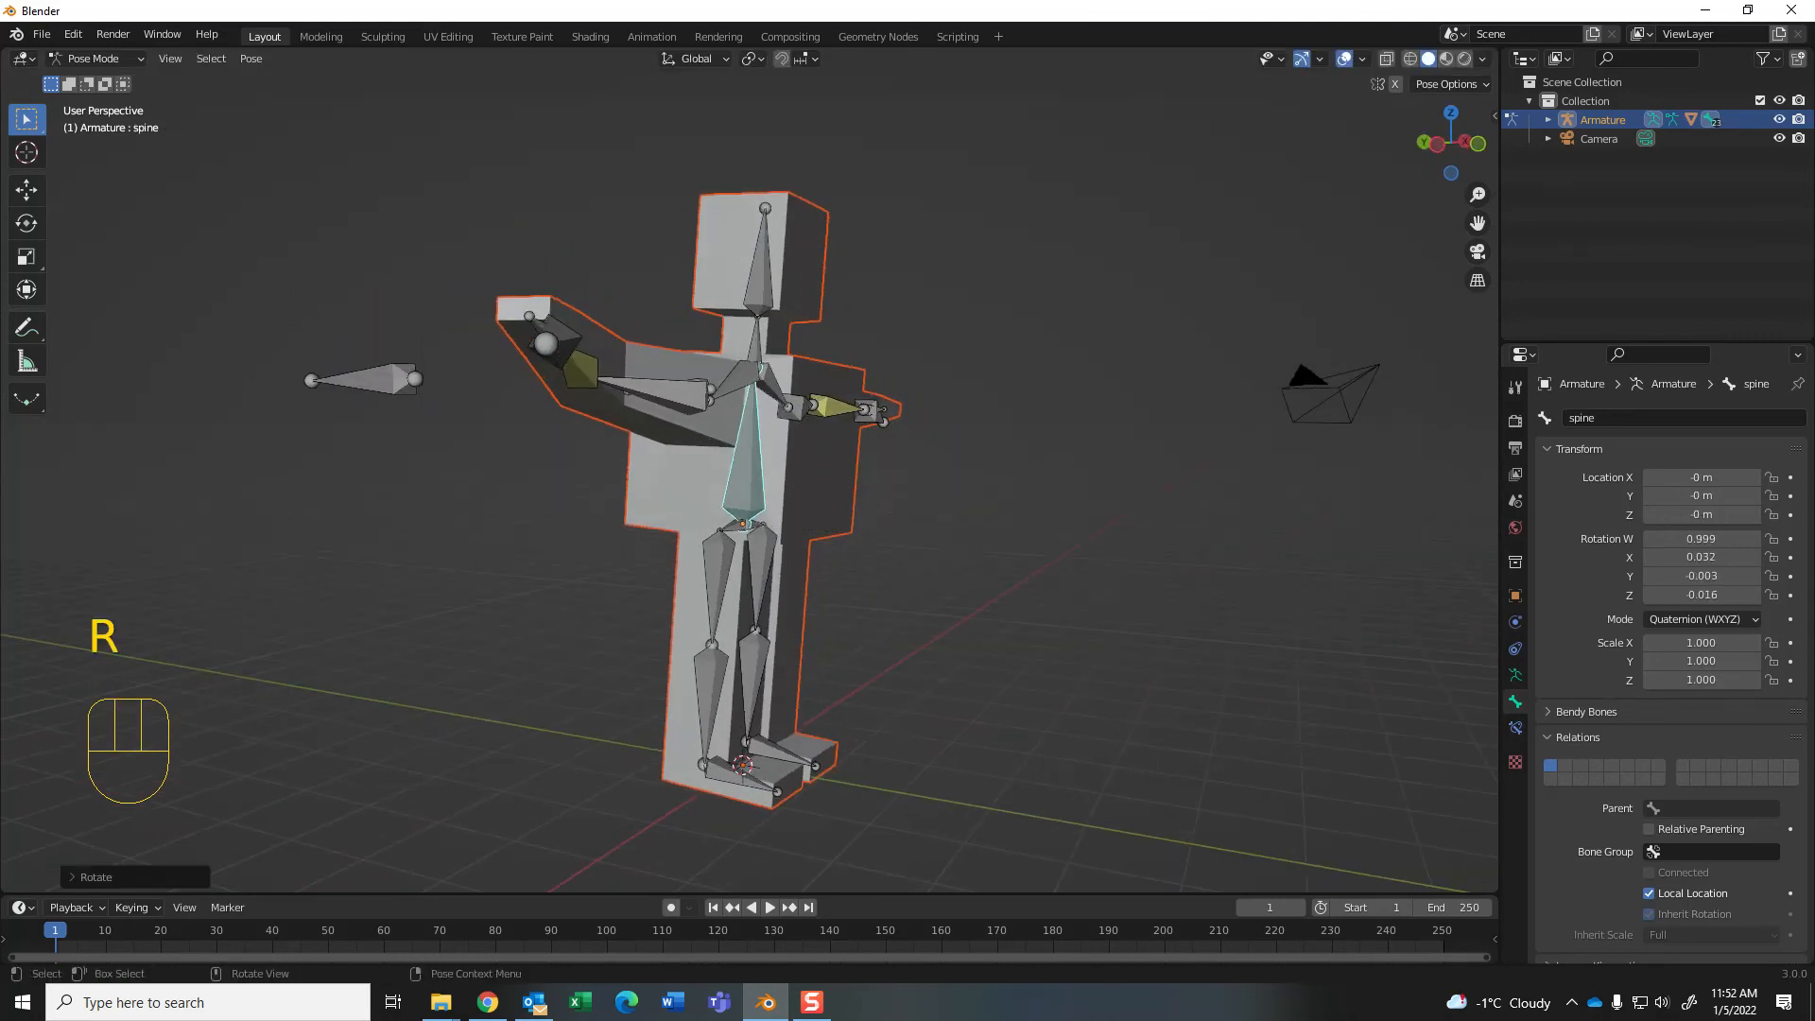
{"action": "middle_click_drag", "start_coordinate": [836, 465], "coordinate": [756, 472]}
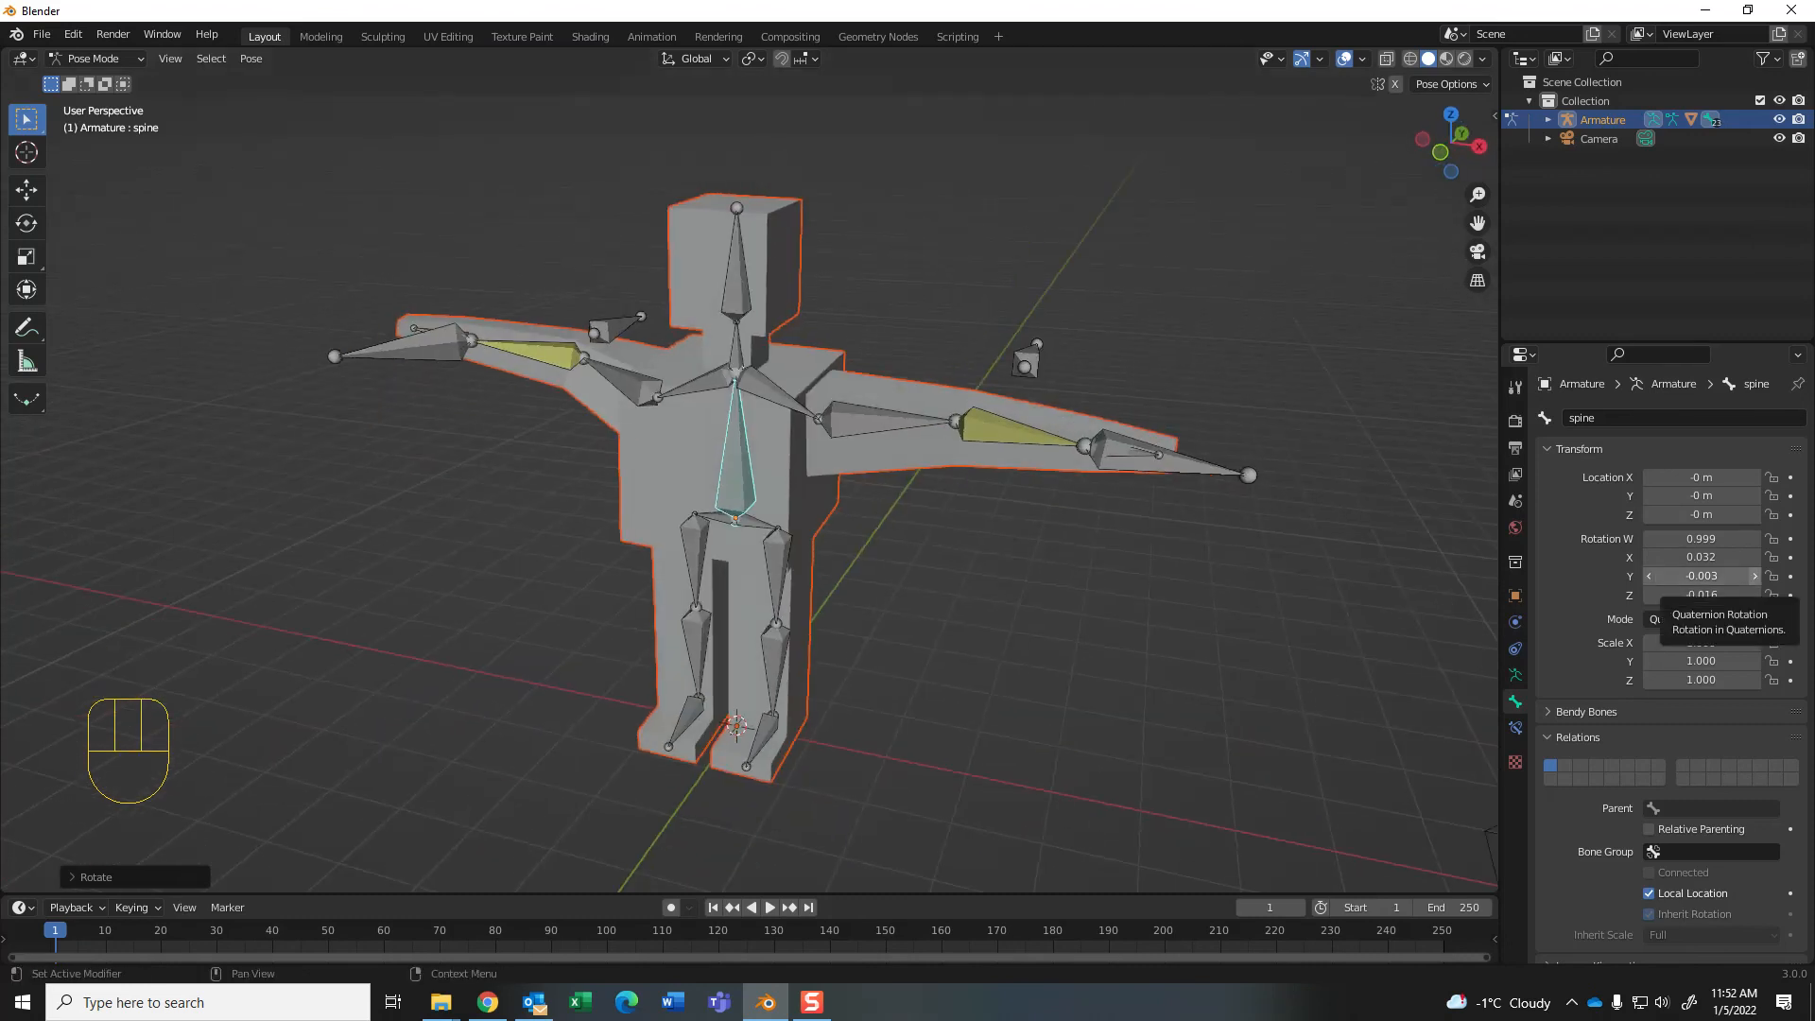